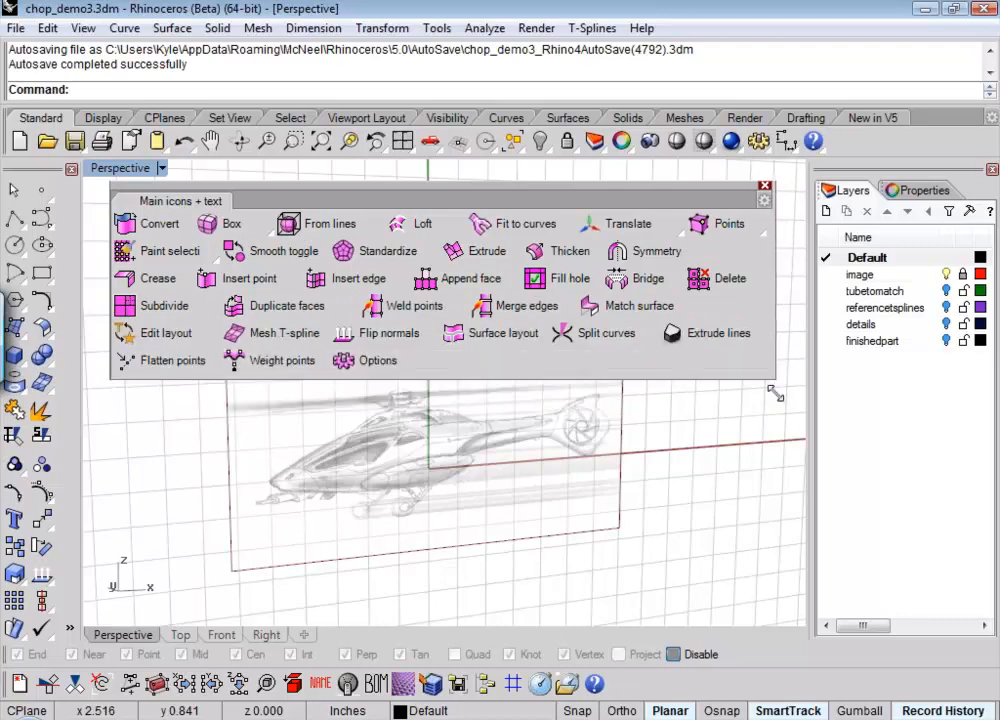
- Switch the viewport to the Front view, zoomed to the extents of the helicopter sketch
right_drag(719, 466, 673, 501)
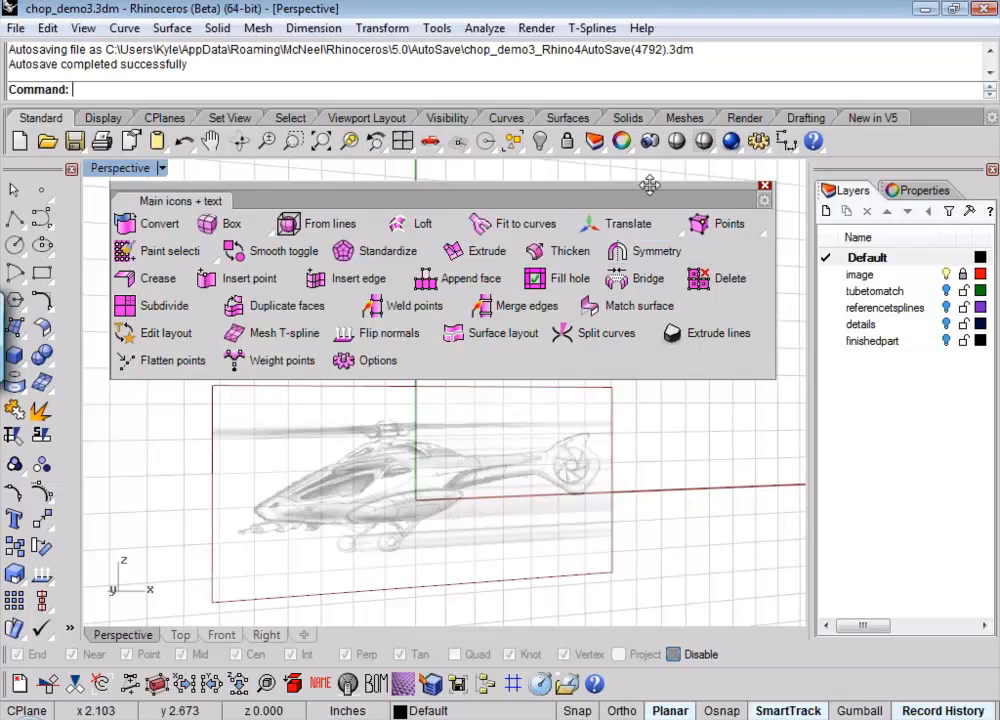
drag(647, 184, 649, 168)
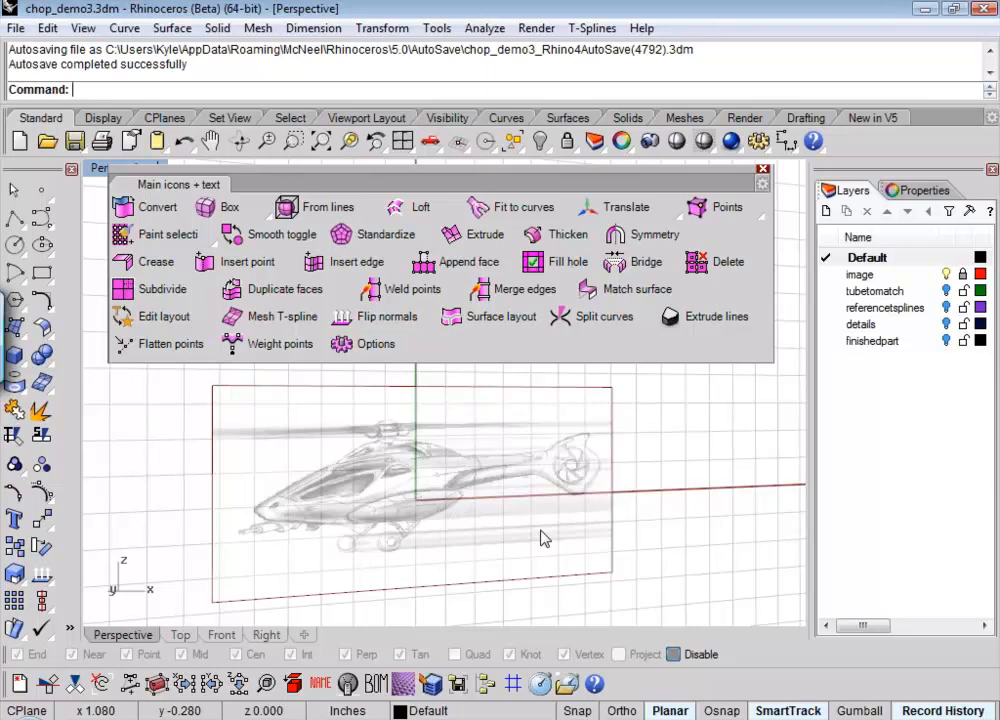
mouse_move(549, 536)
right_down()
mouse_move(574, 518)
mouse_move(553, 516)
mouse_move(560, 525)
right_up()
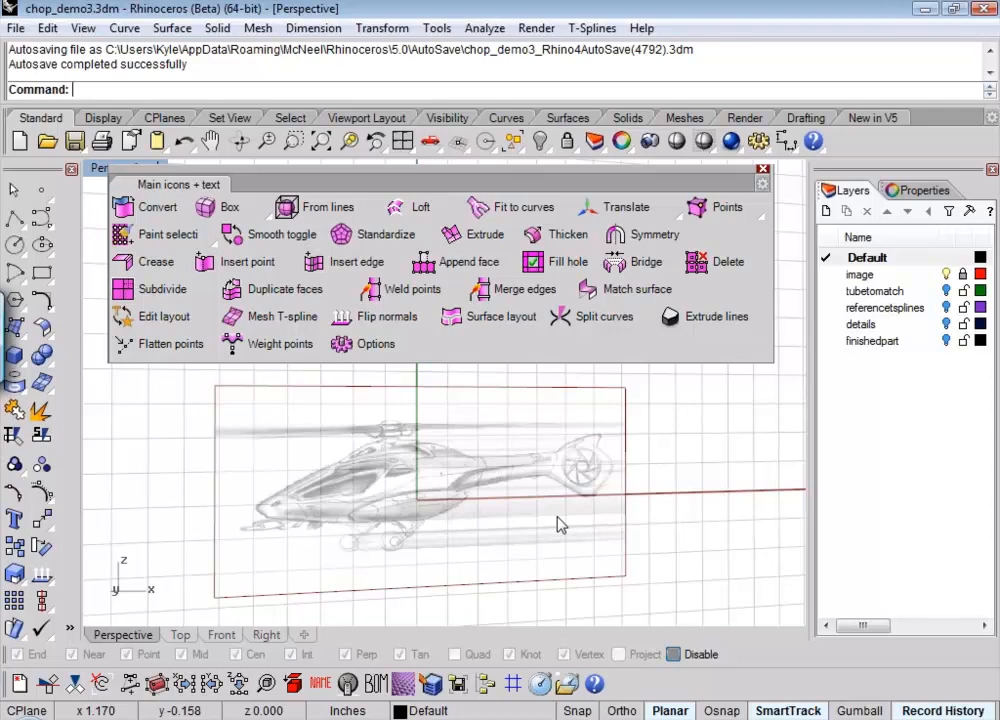
text(f)
key(Return)
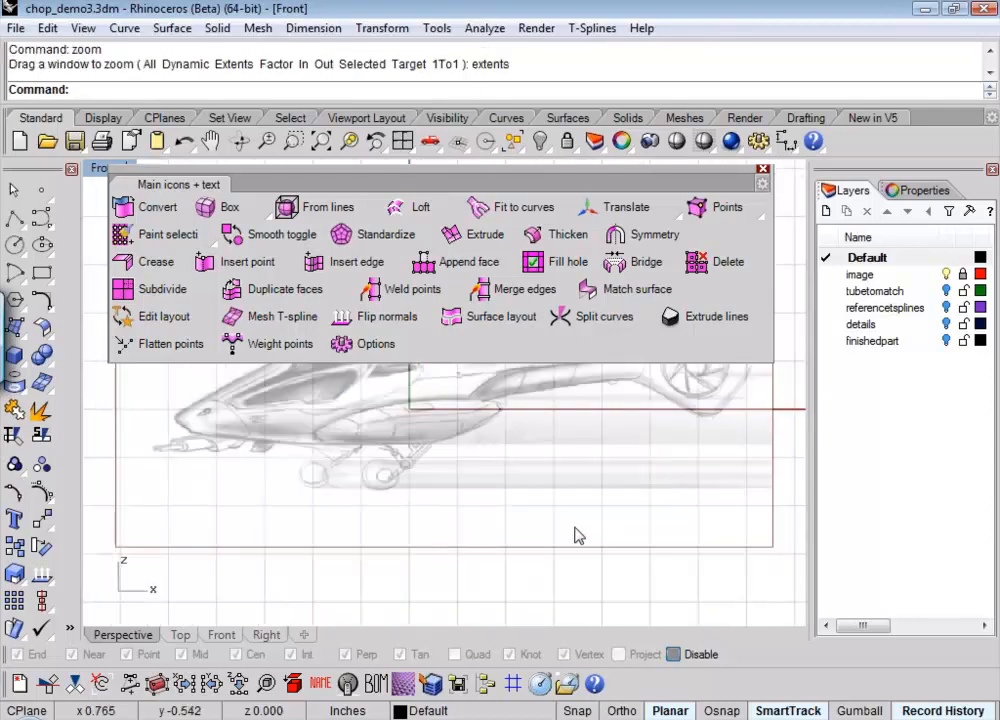
right_drag(575, 535, 597, 529)
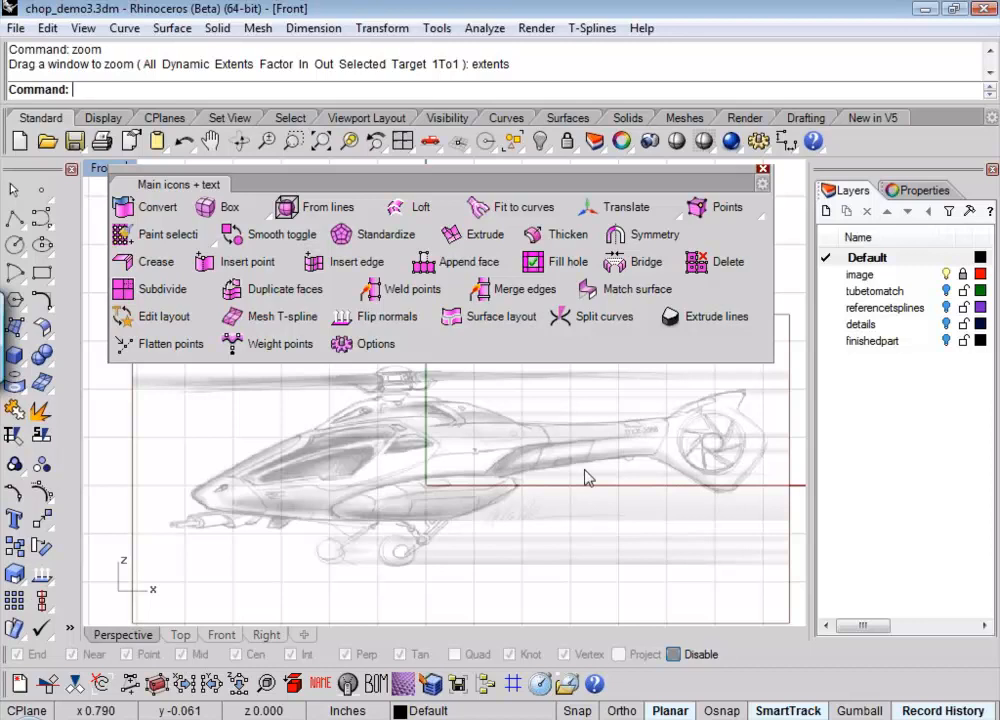
right_drag(585, 475, 587, 481)
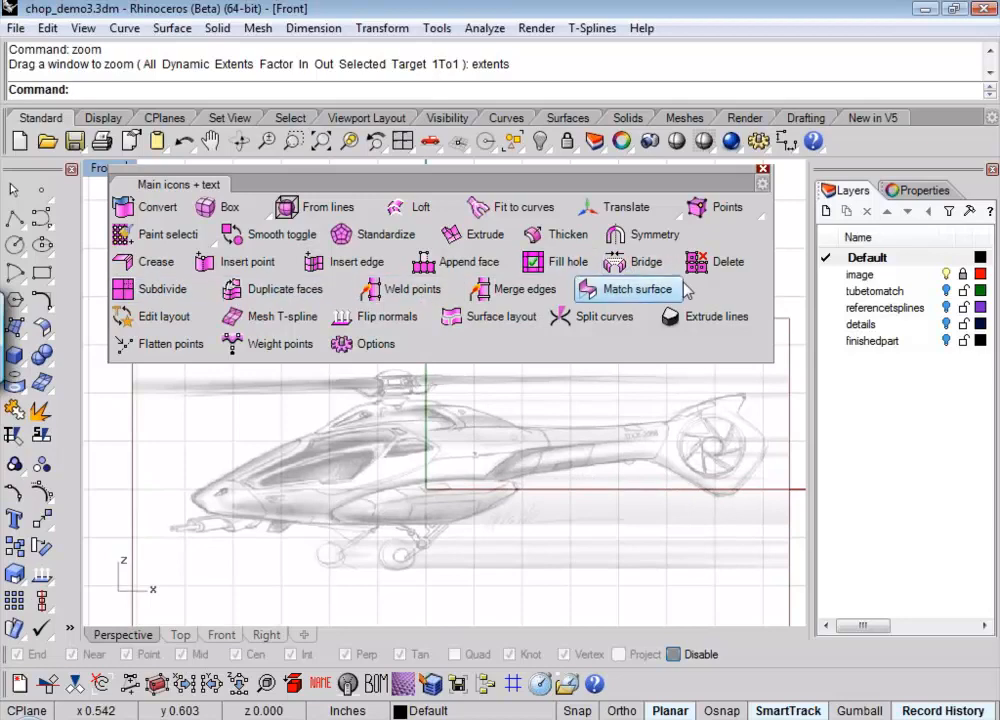
- Dock the Main icons + text toolbar beneath the Standard toolbar, and float it over the viewport again
drag(684, 169, 660, 136)
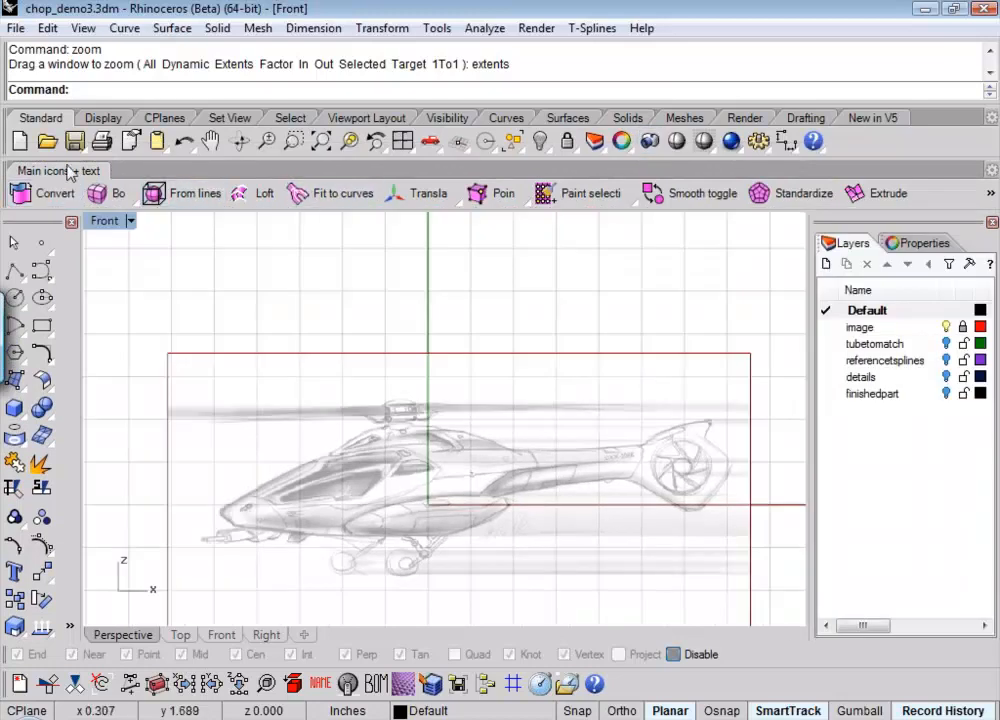
drag(68, 172, 157, 241)
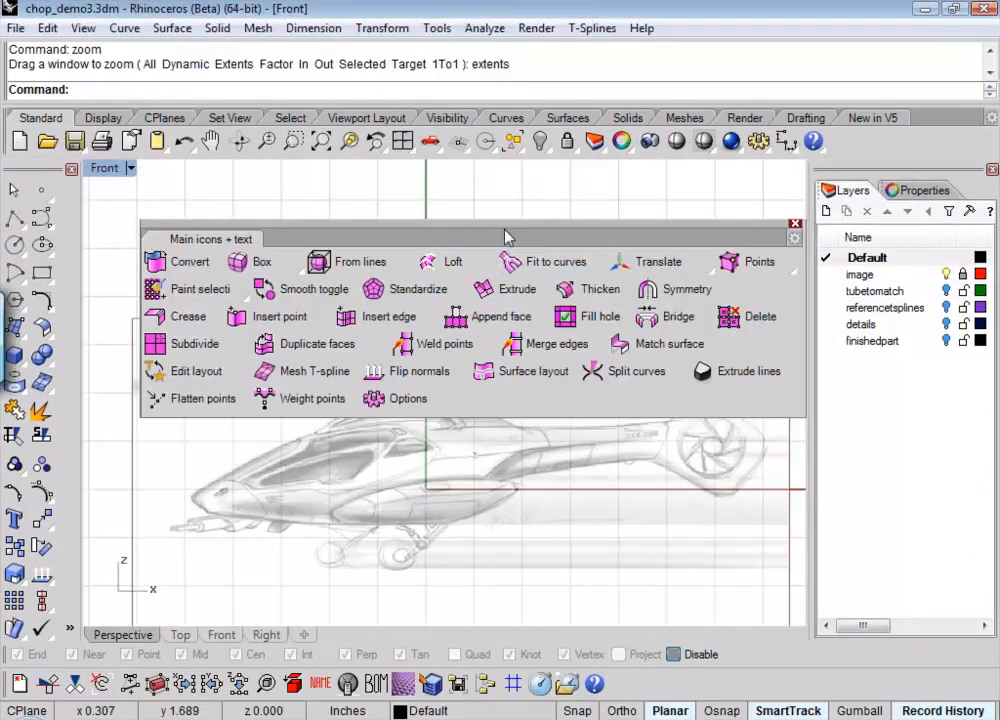
drag(491, 219, 484, 176)
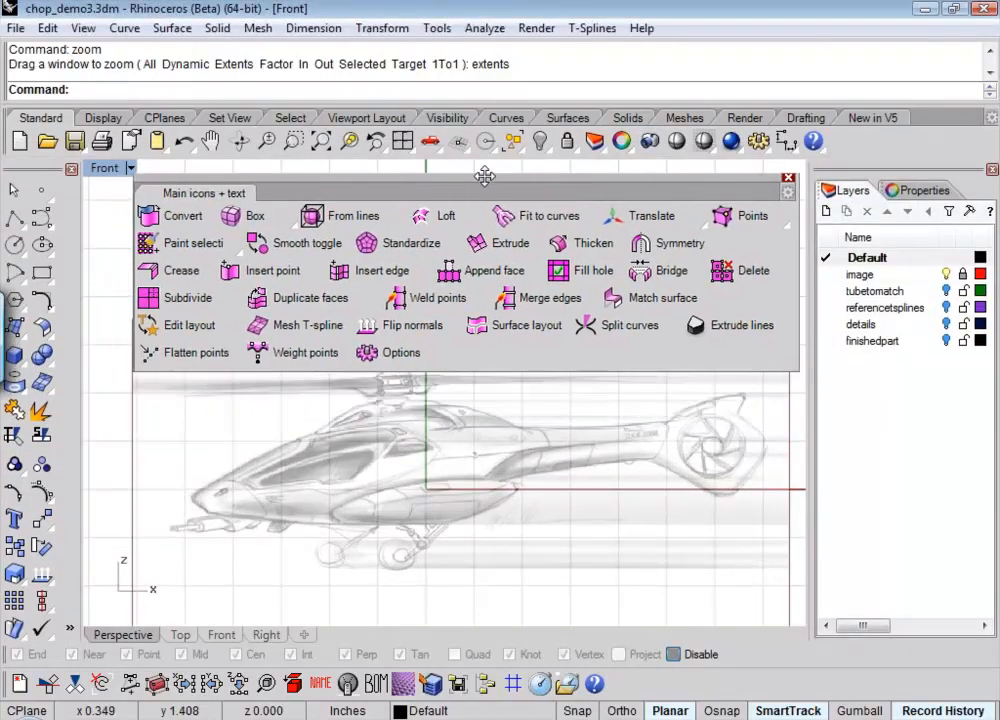
right_drag(619, 466, 582, 477)
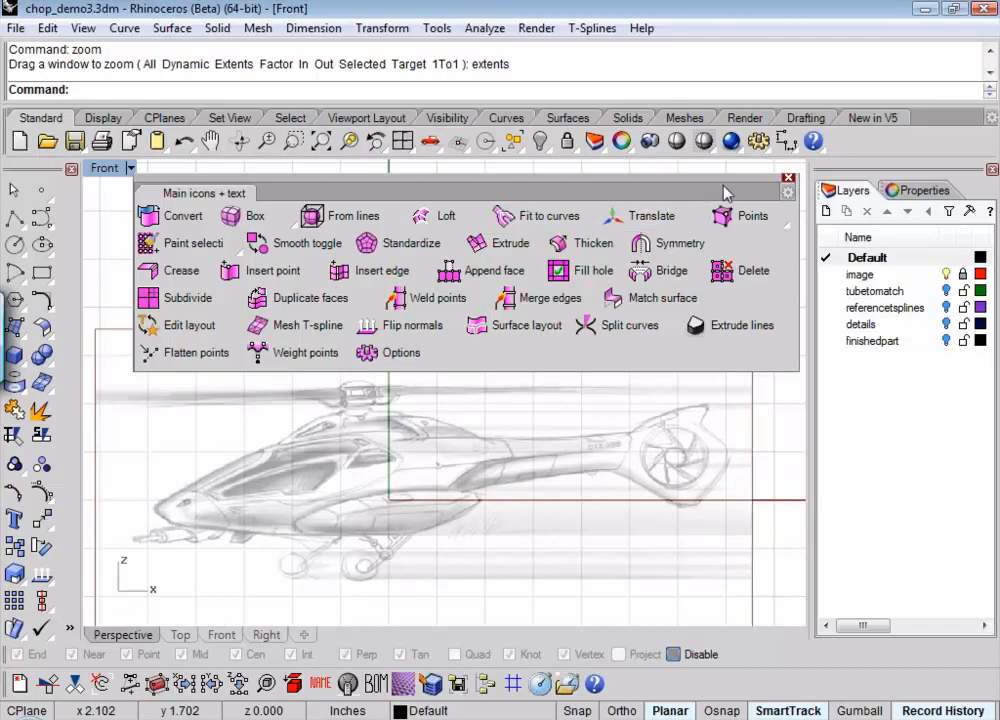
- Add the Main icons + text toolbar to the Standard toolbar group and inspect its toolbar options
drag(239, 192, 942, 118)
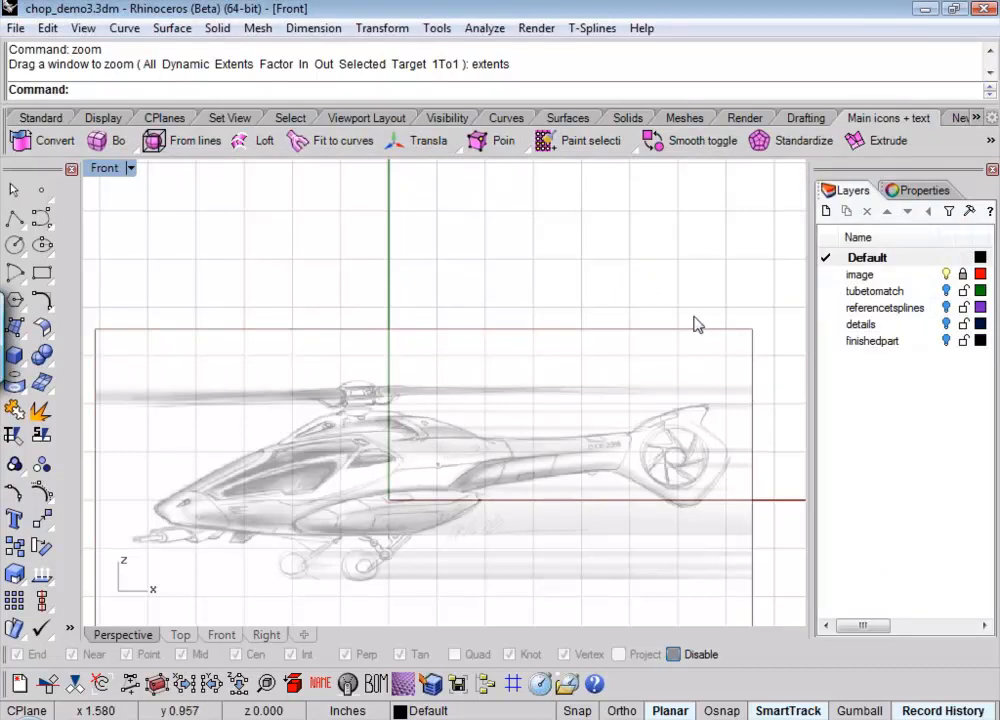
mouse_move(578, 350)
right_down()
mouse_move(645, 243)
mouse_move(609, 243)
mouse_move(593, 313)
mouse_move(565, 345)
right_up()
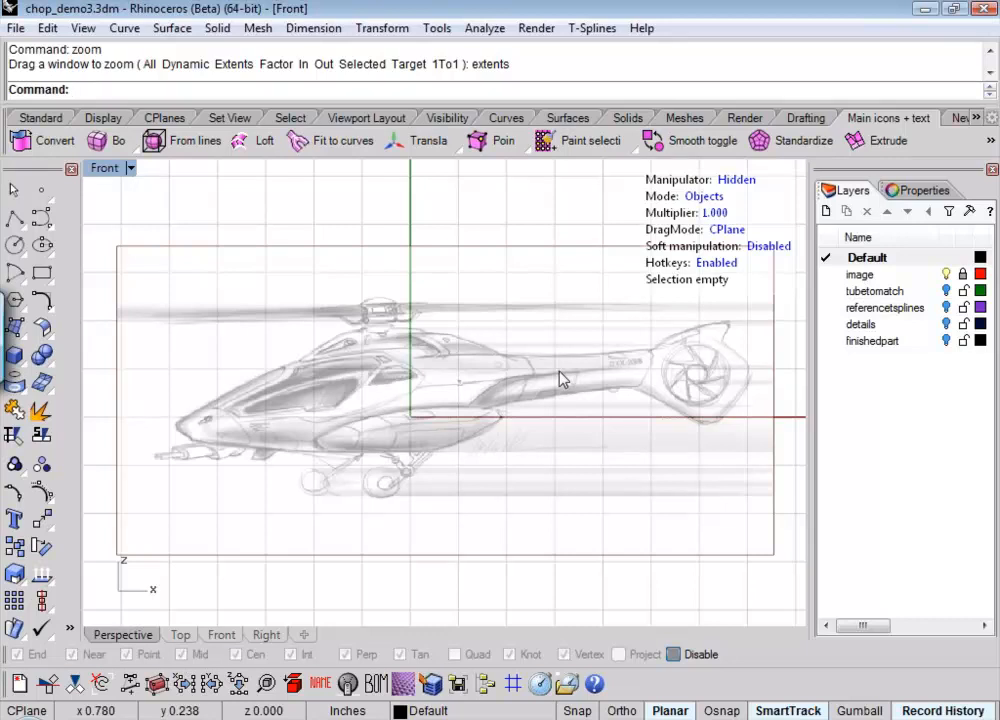
right_drag(545, 412, 563, 424)
scroll(560, 411, up, 2)
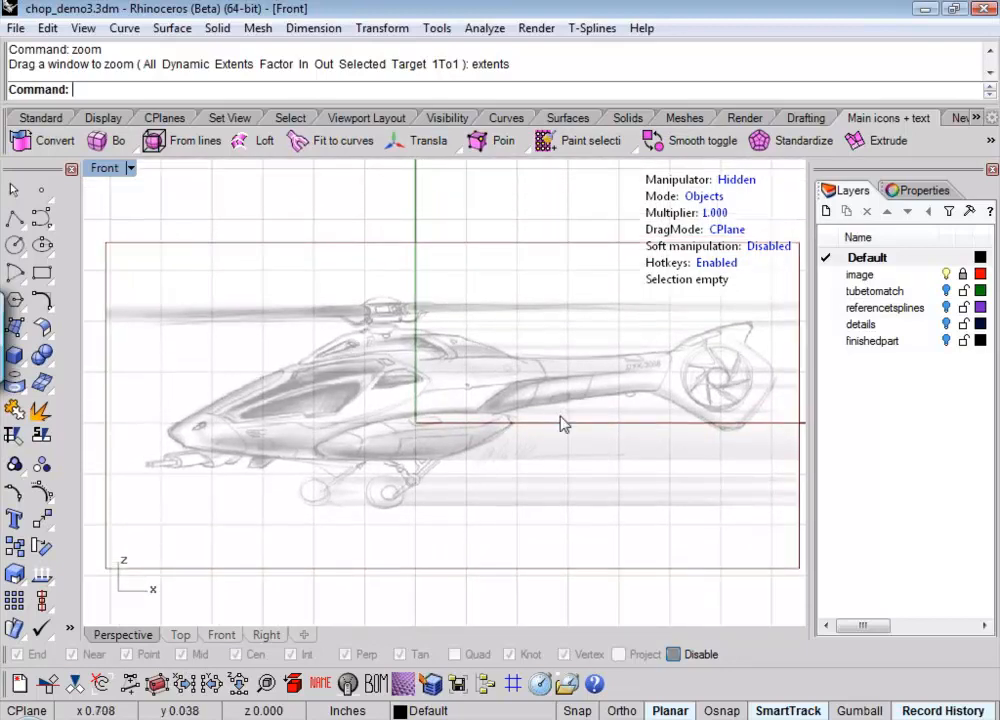
right_click(898, 120)
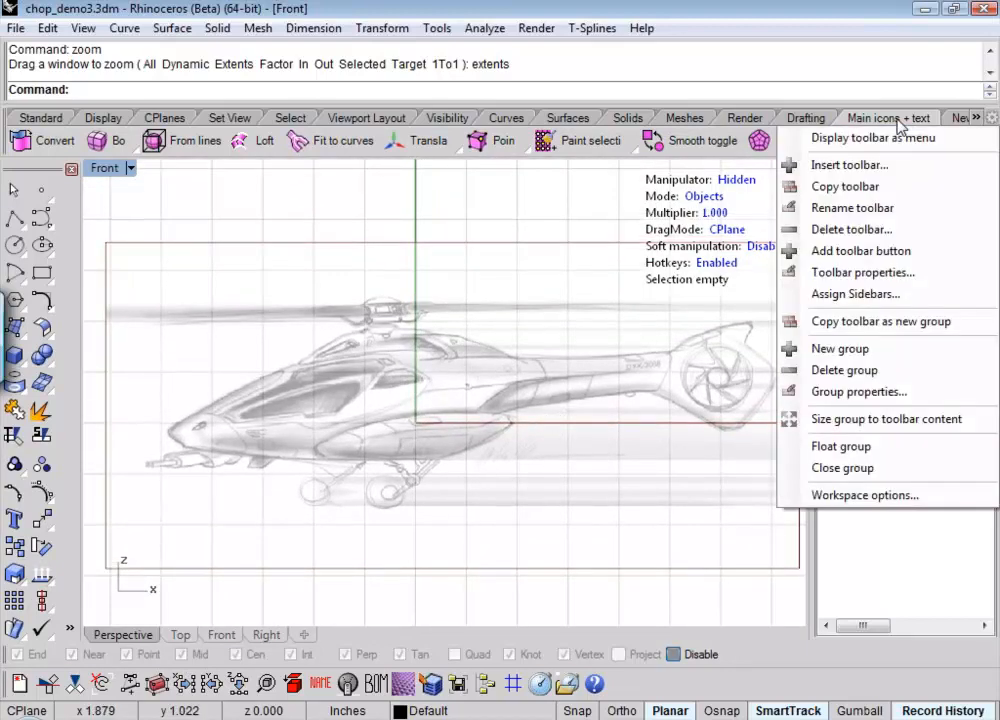
key(Escape)
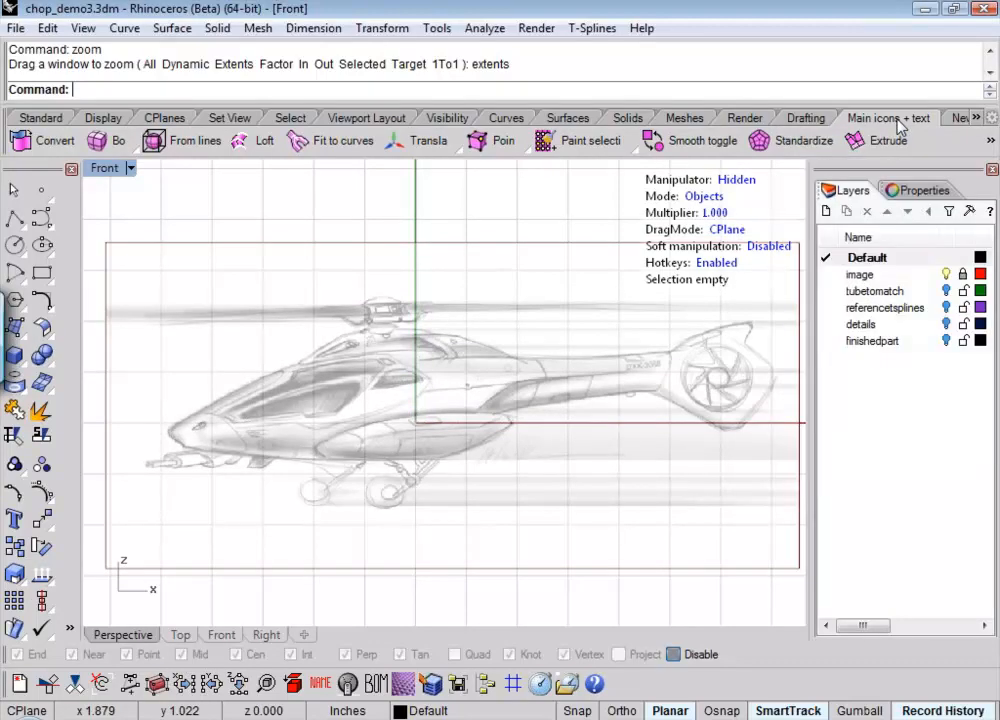
- Float the Main icons + text toolbar over the viewport and resize it to a compact five-row palette
drag(787, 166, 128, 261)
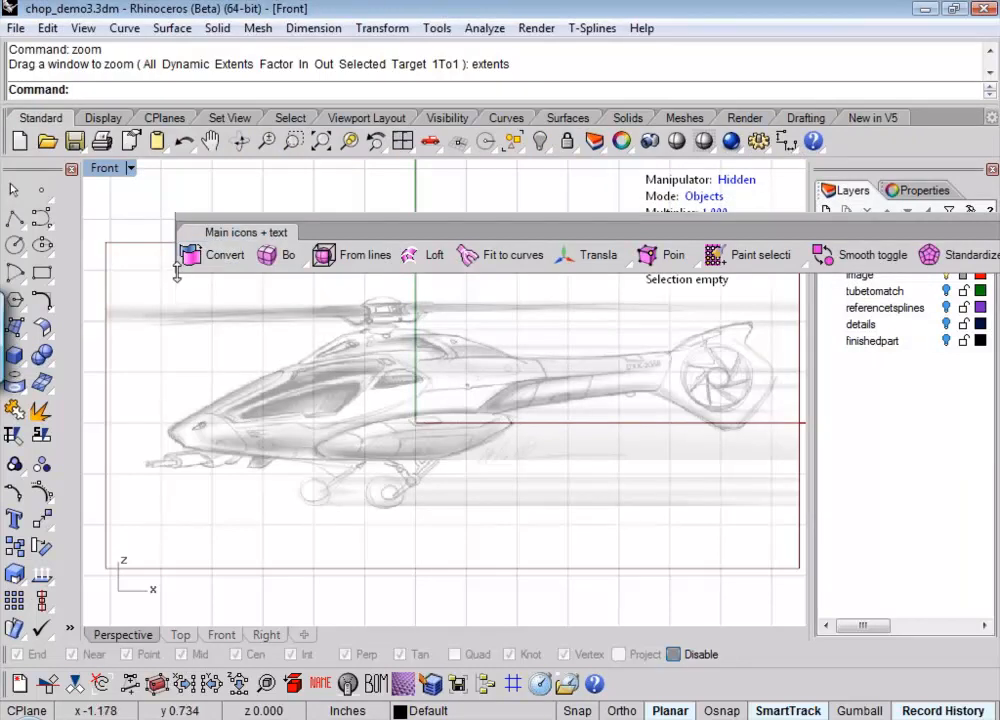
drag(473, 220, 305, 192)
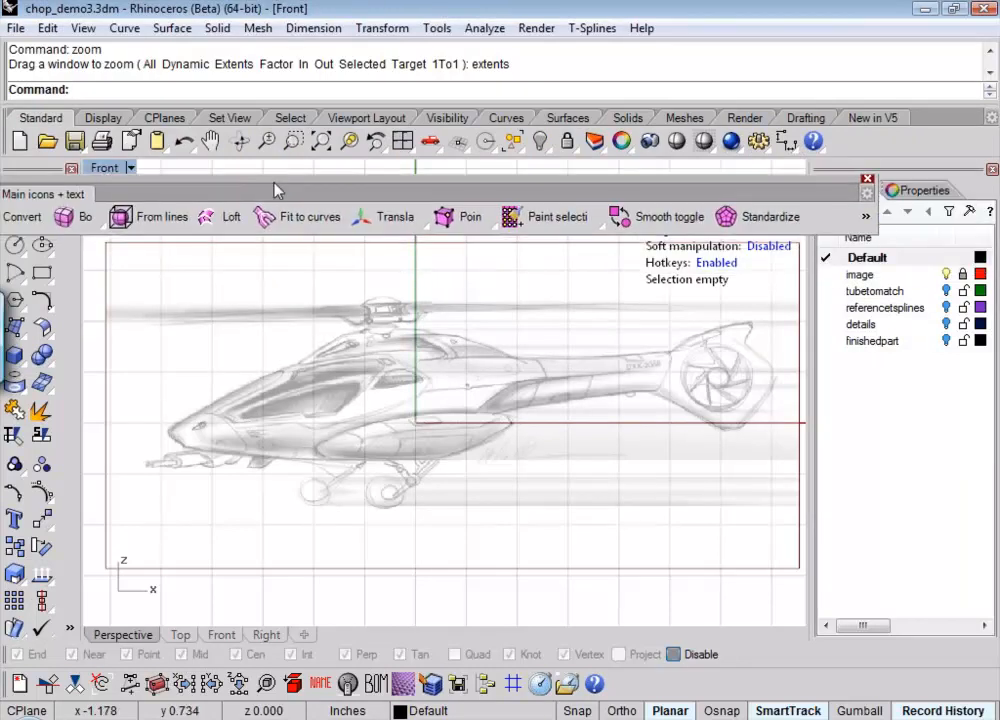
drag(873, 231, 350, 232)
drag(278, 178, 467, 166)
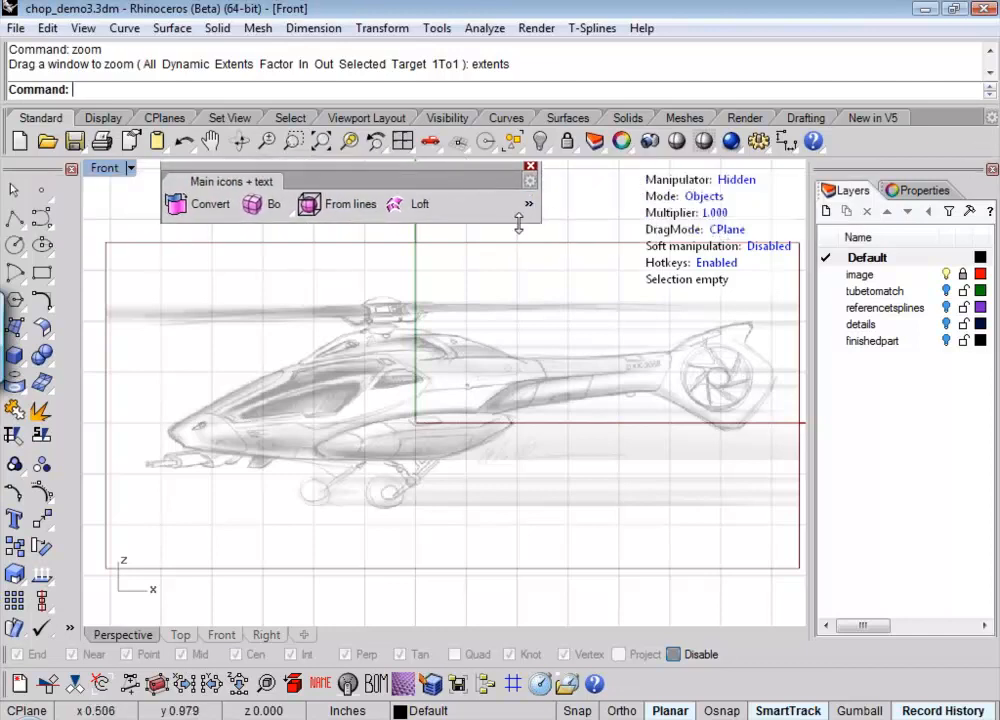
drag(518, 222, 490, 330)
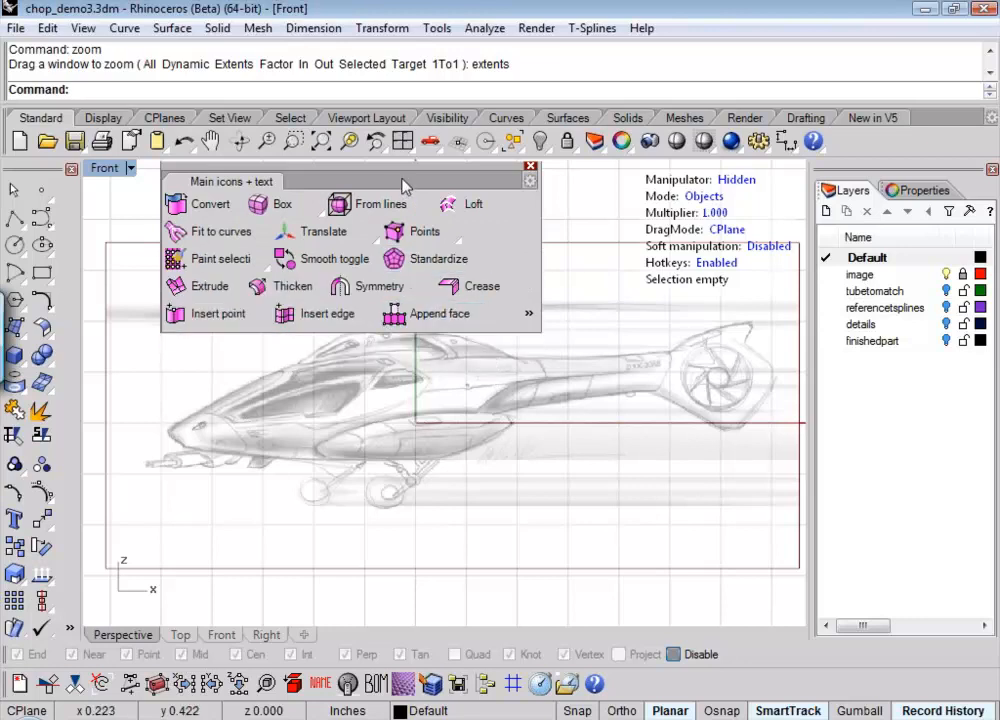
- Append a four-sided T-spline face over the tip of the helicopter's nose in the Front view
right_drag(457, 397, 470, 470)
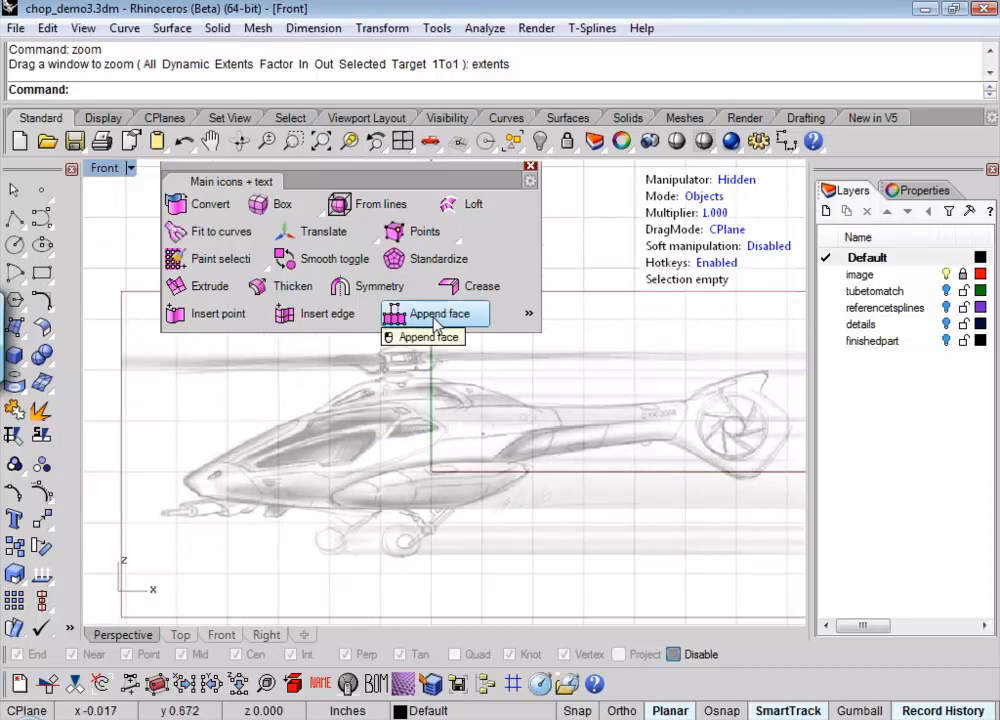
click(434, 318)
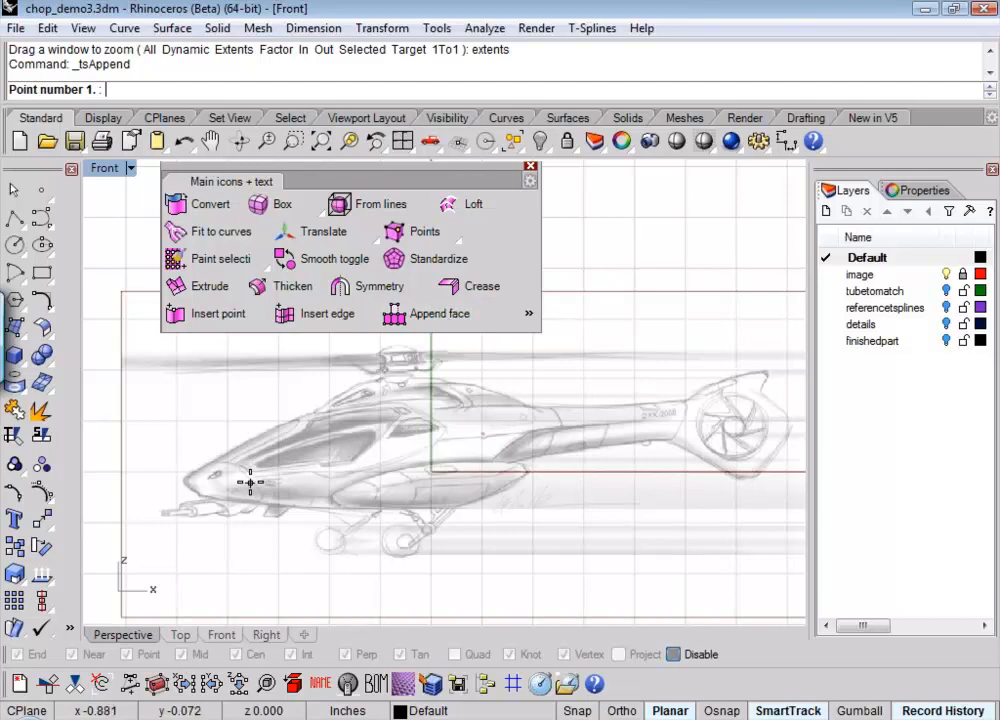
click(193, 491)
click(189, 488)
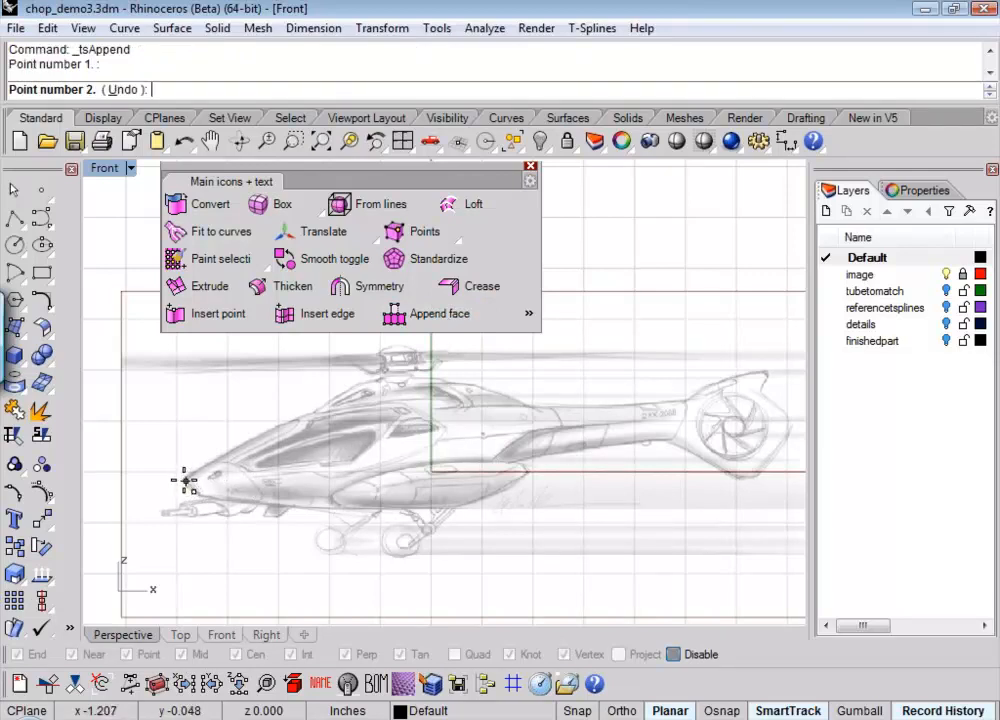
click(185, 476)
click(203, 470)
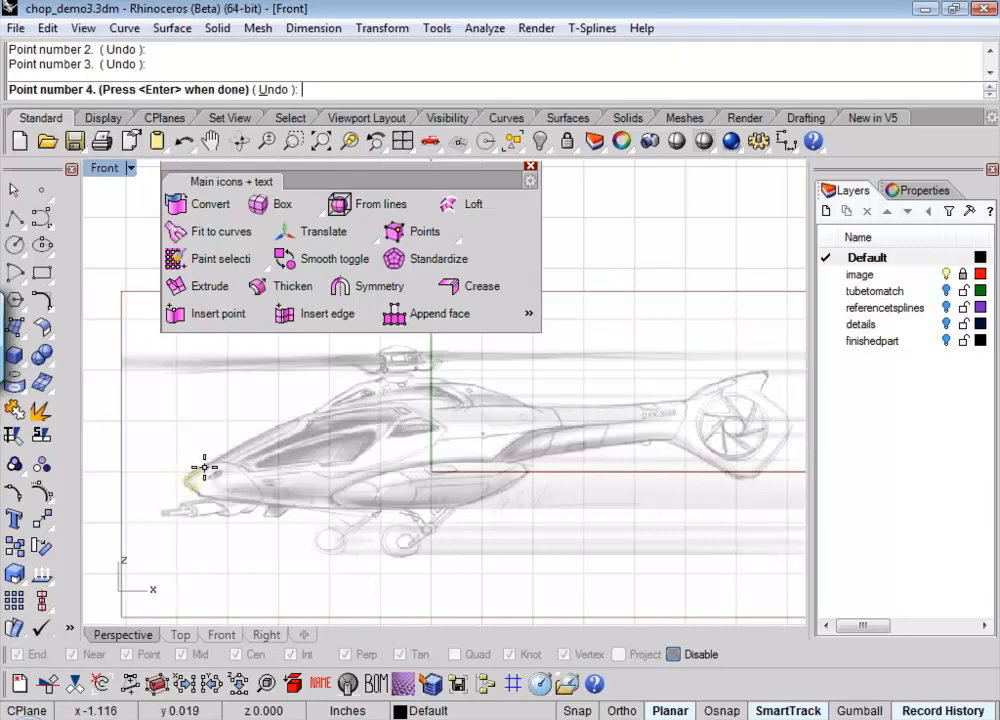
click(209, 483)
key(Return)
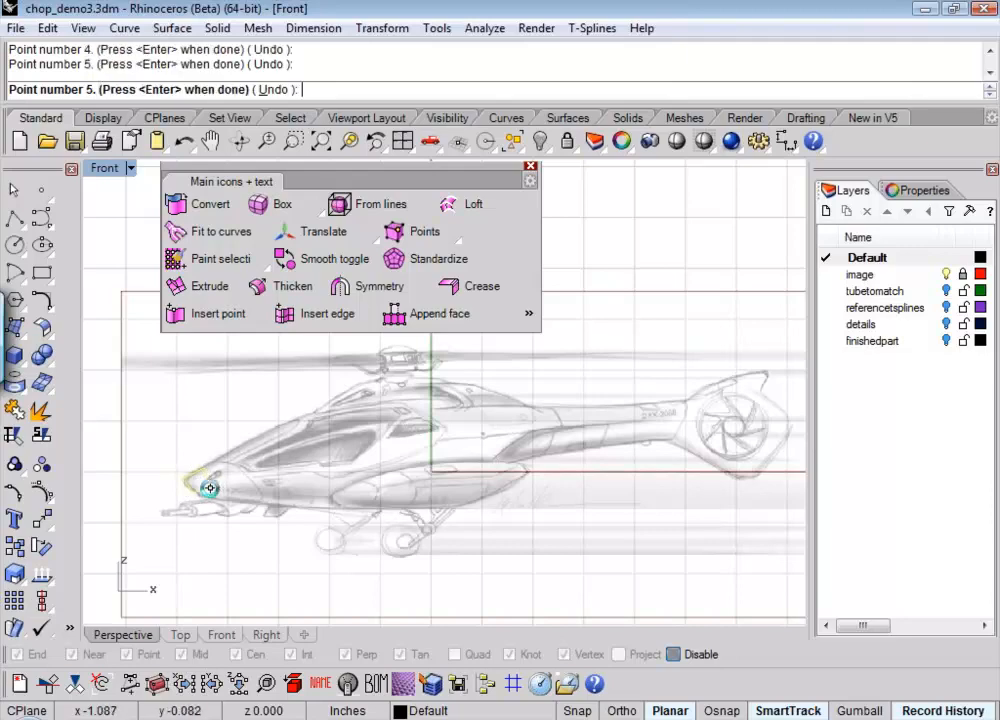
scroll(200, 497, up, 1)
scroll(200, 492, up, 8)
click(252, 531)
scroll(263, 527, down, 4)
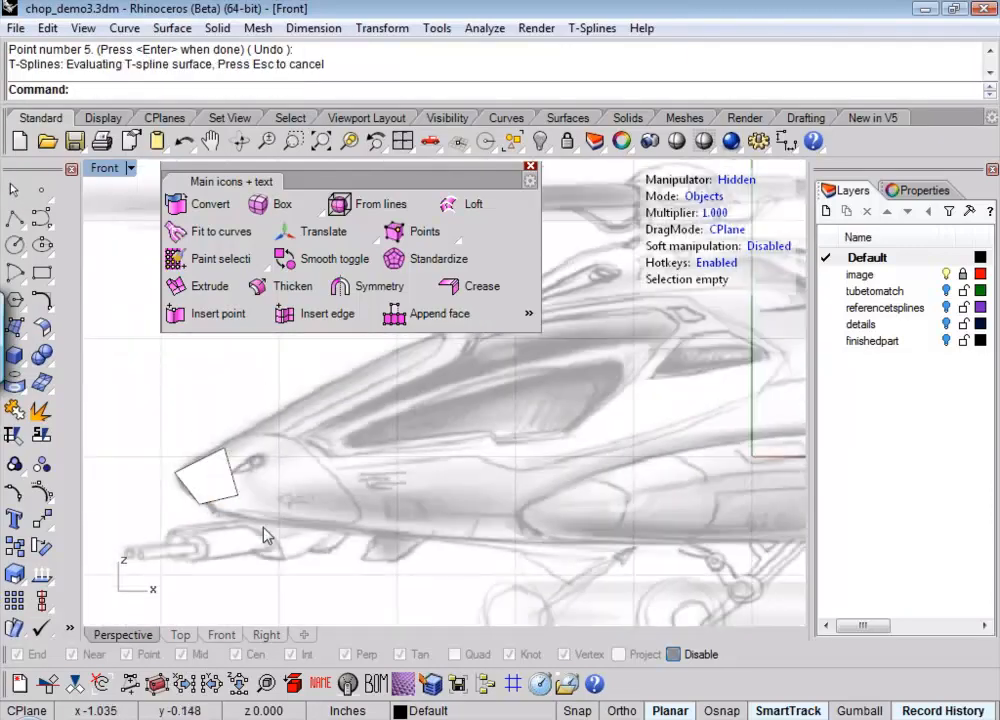
- Undock the Layers and Properties panel and close it to widen the viewport
right_drag(287, 518, 259, 522)
scroll(270, 517, down, 2)
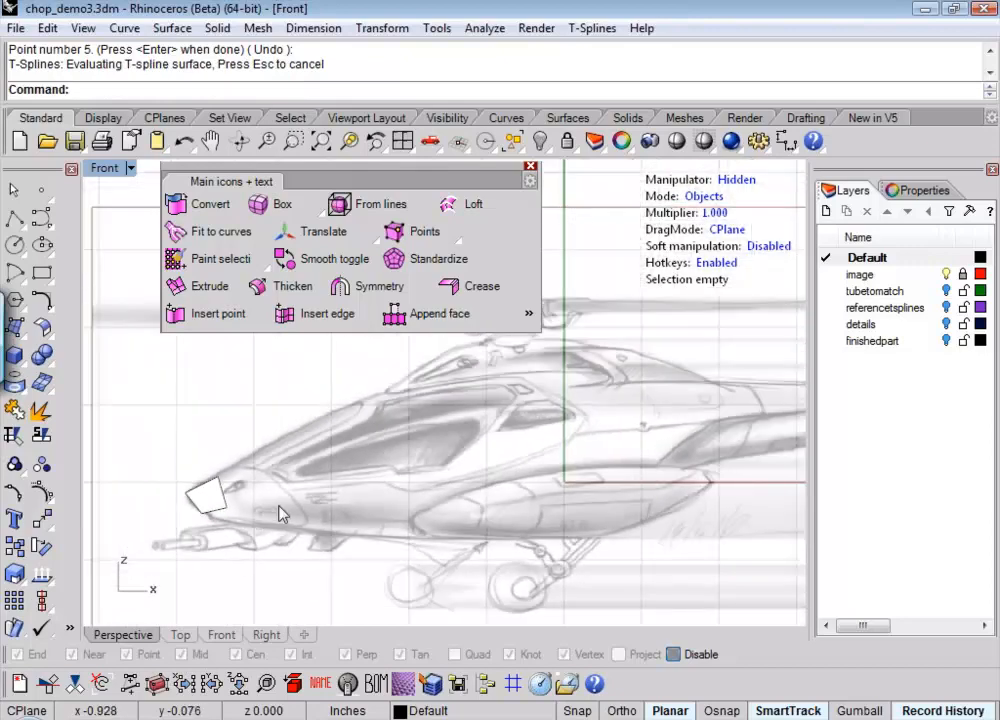
scroll(275, 520, up, 1)
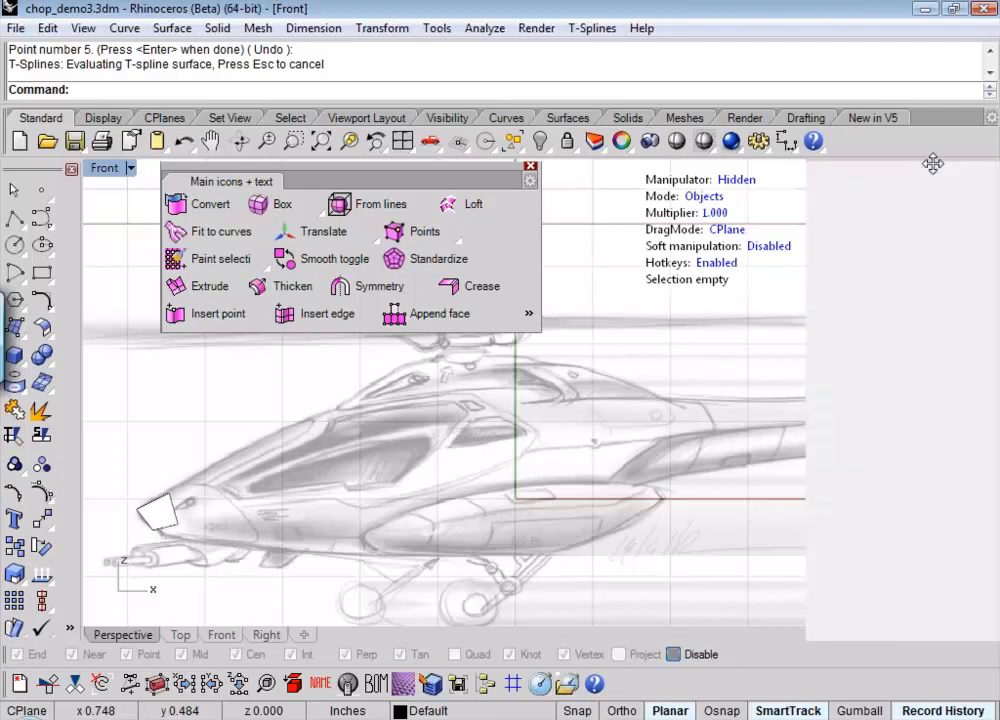
drag(933, 163, 760, 352)
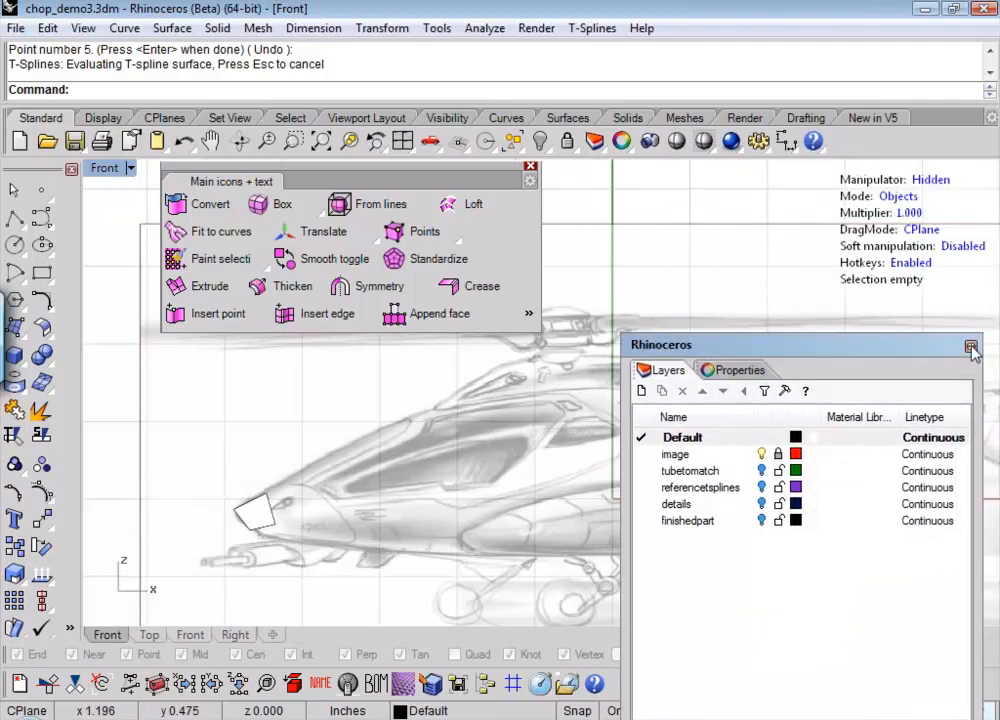
click(973, 346)
- Extrude the nose face's rear edge up and back along the sketched cockpit outline, using Edges mode and the Translate manipulator
right_drag(706, 435, 623, 426)
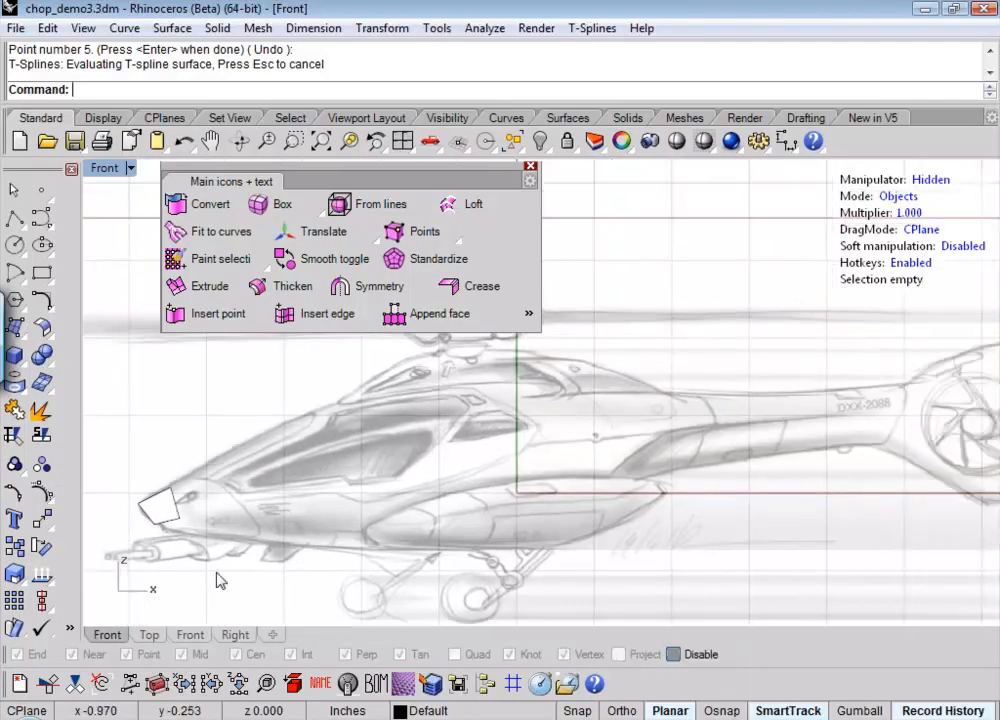
right_drag(445, 483, 426, 467)
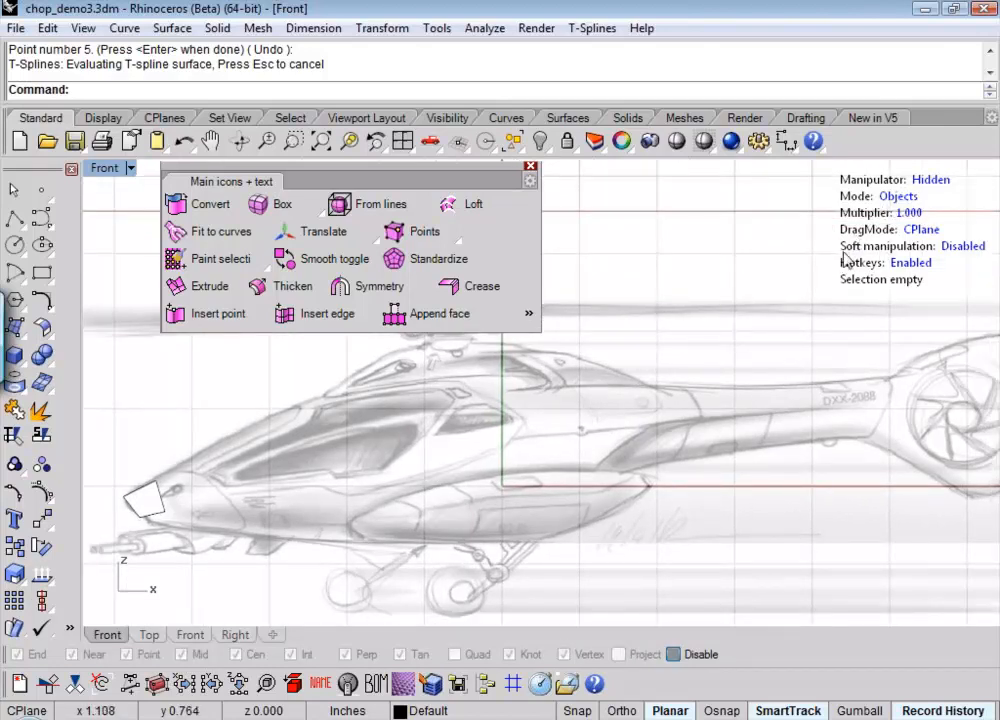
key(2)
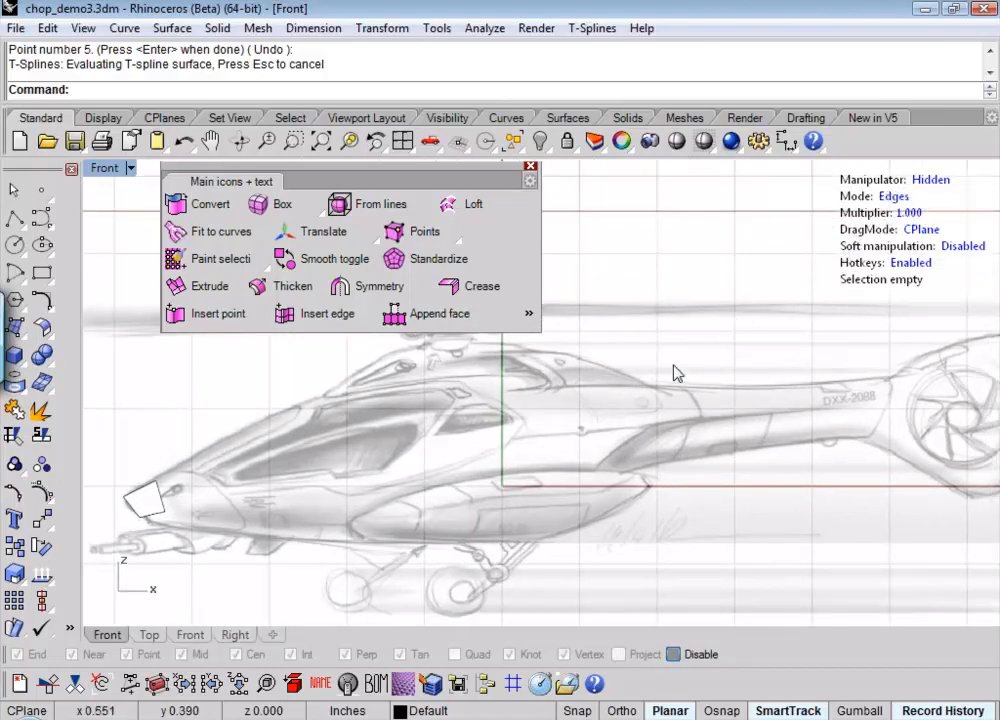
click(160, 496)
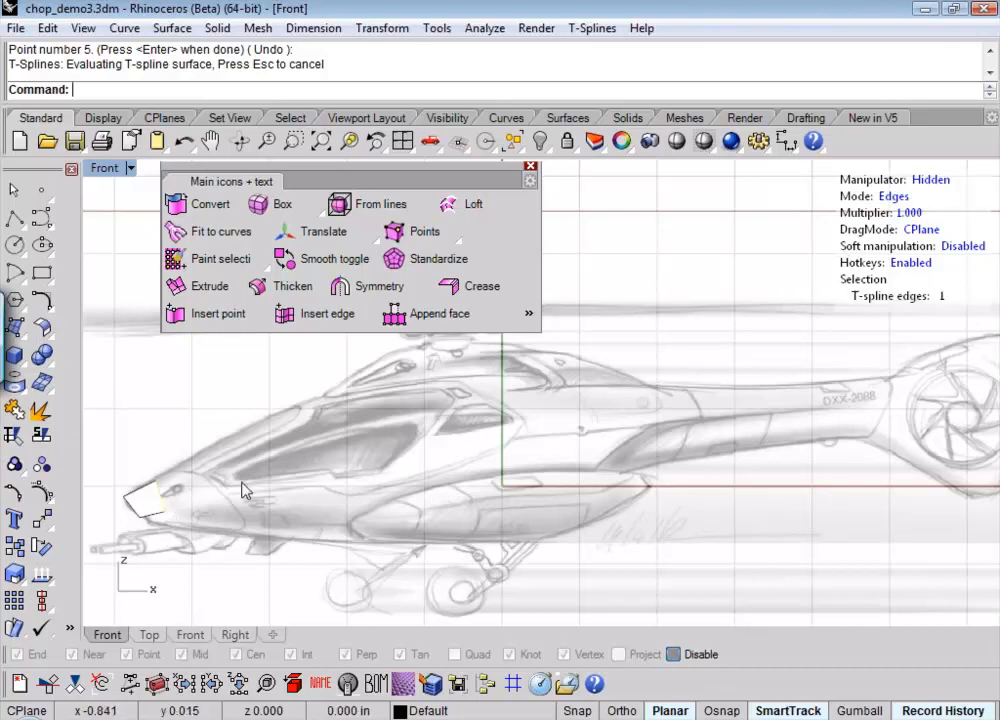
key(w)
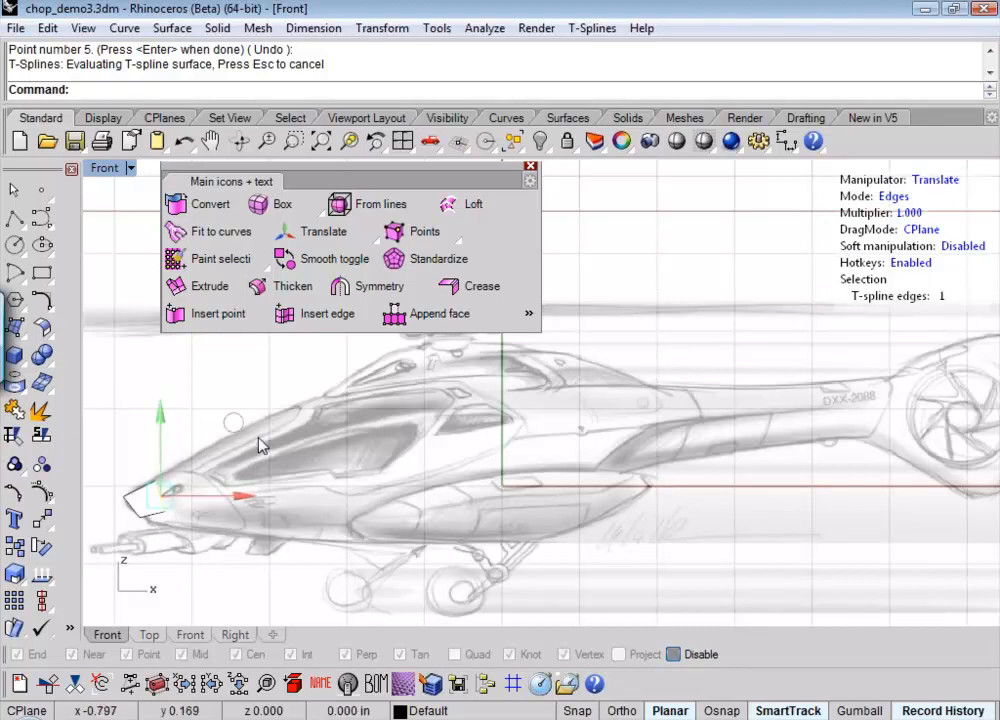
click(233, 425)
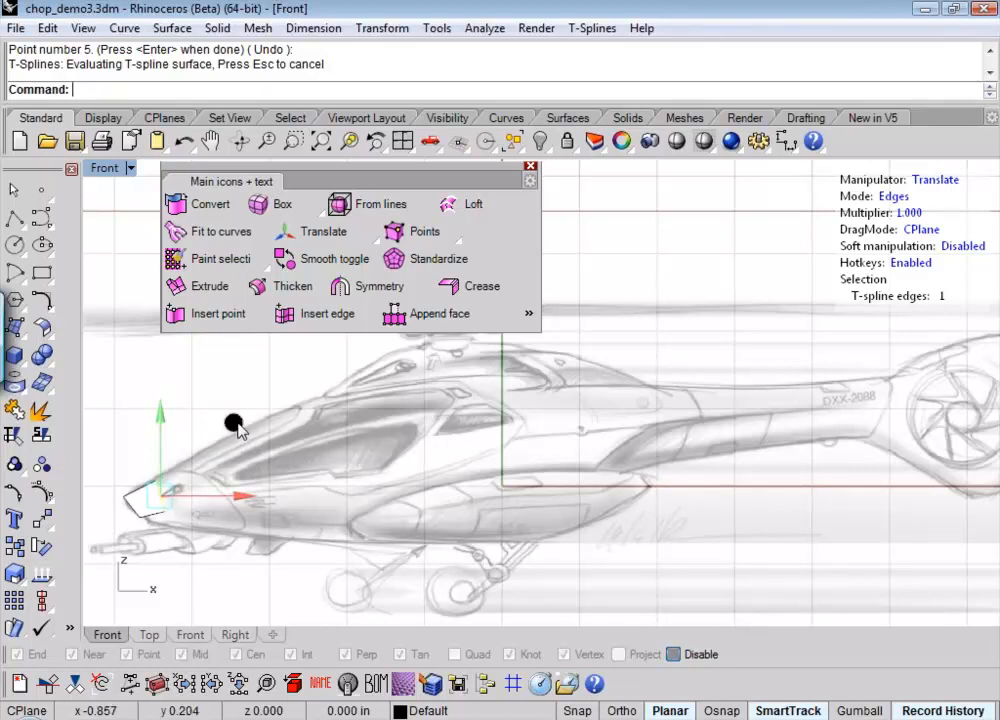
alt+drag(238, 421, 274, 400)
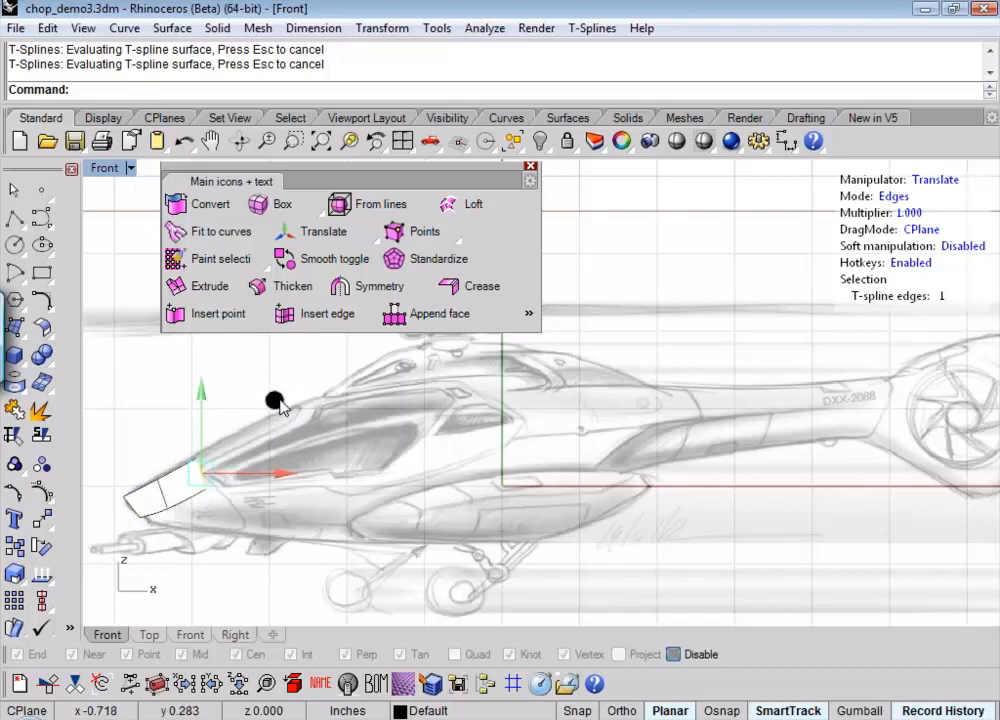
- Disable the T-Splines hotkeys and pull the nose strip's rear edge slightly forward and down
click(910, 263)
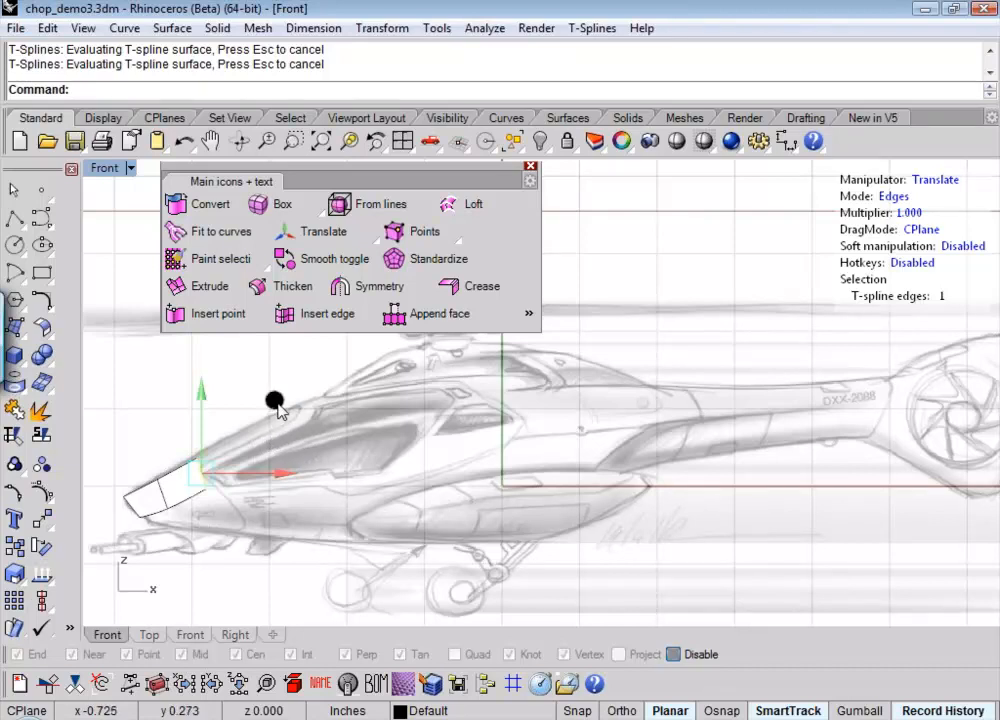
mouse_move(276, 401)
mouse_down()
mouse_move(271, 394)
mouse_move(277, 412)
mouse_move(266, 402)
mouse_move(277, 450)
mouse_move(260, 392)
mouse_move(267, 416)
mouse_up()
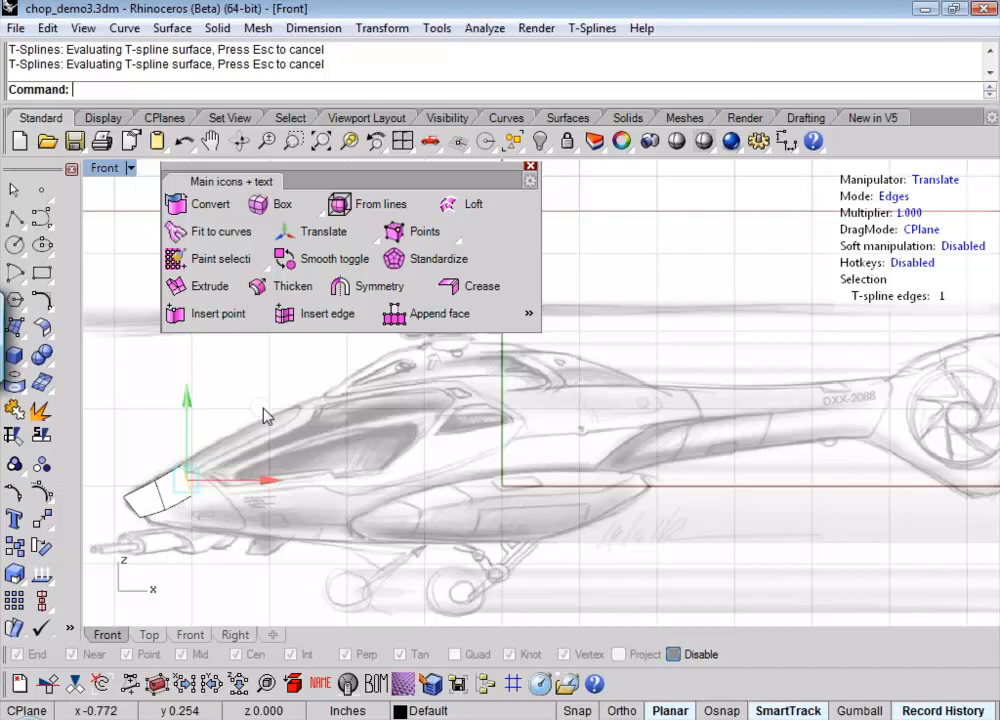
- Switch the nose surface to its boxy display with Smooth toggle and extrude its rear edge in segments along the cockpit roofline
click(332, 262)
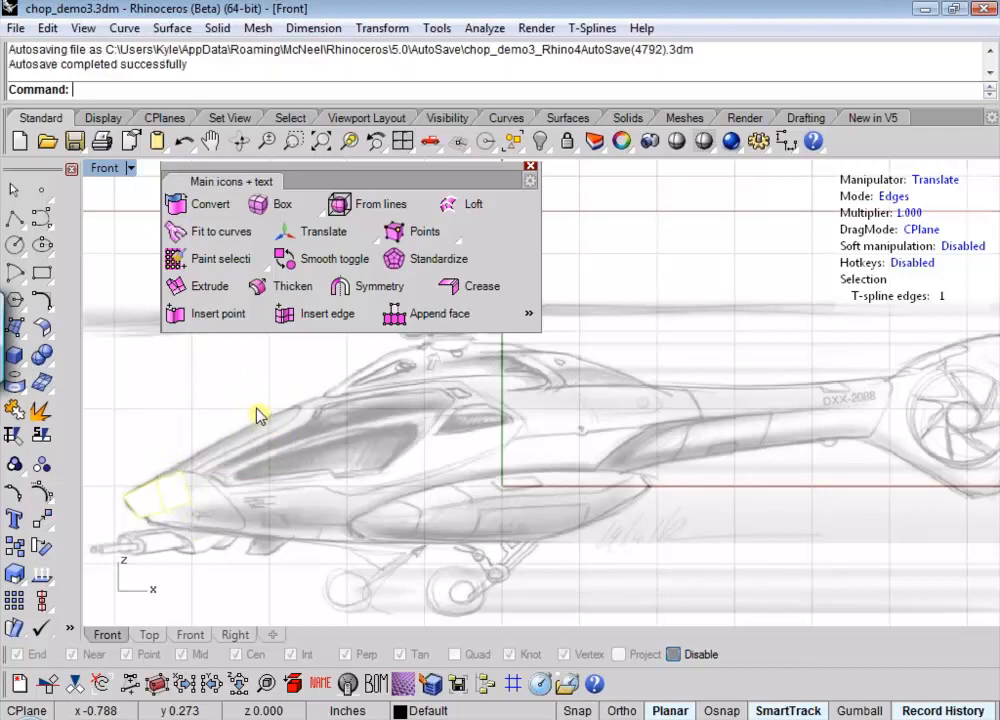
key(Tab)
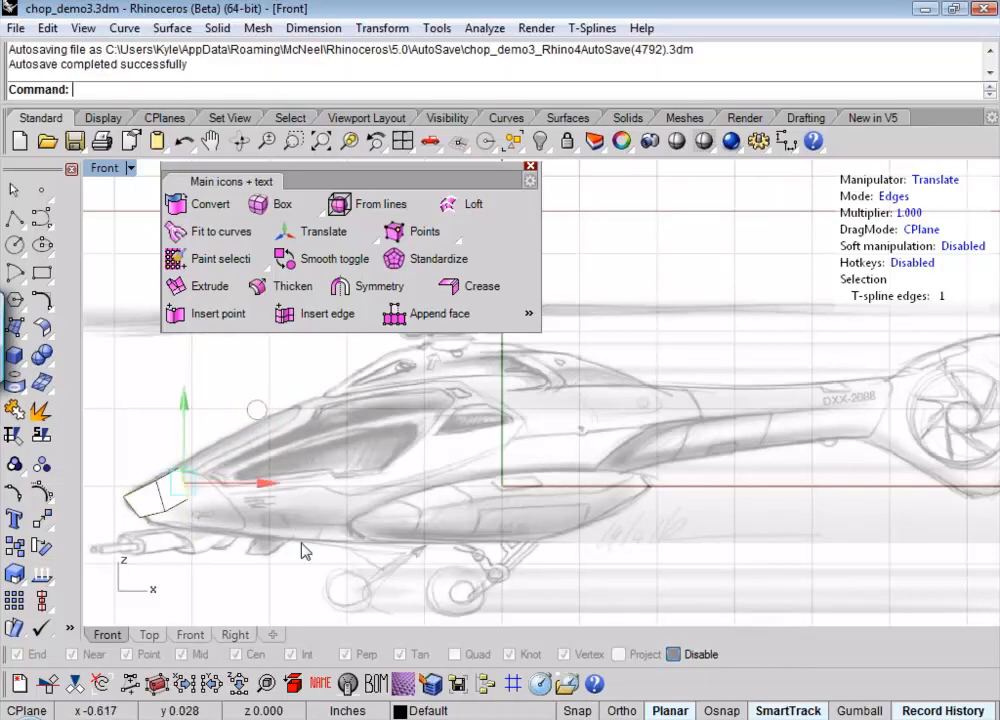
mouse_move(259, 411)
mouse_down()
mouse_move(293, 402)
mouse_move(342, 366)
mouse_move(369, 382)
mouse_move(288, 377)
mouse_move(408, 468)
mouse_move(340, 380)
mouse_move(383, 407)
mouse_move(352, 365)
mouse_move(380, 353)
mouse_move(467, 417)
mouse_move(375, 346)
mouse_move(433, 347)
mouse_move(489, 334)
mouse_move(487, 326)
mouse_up()
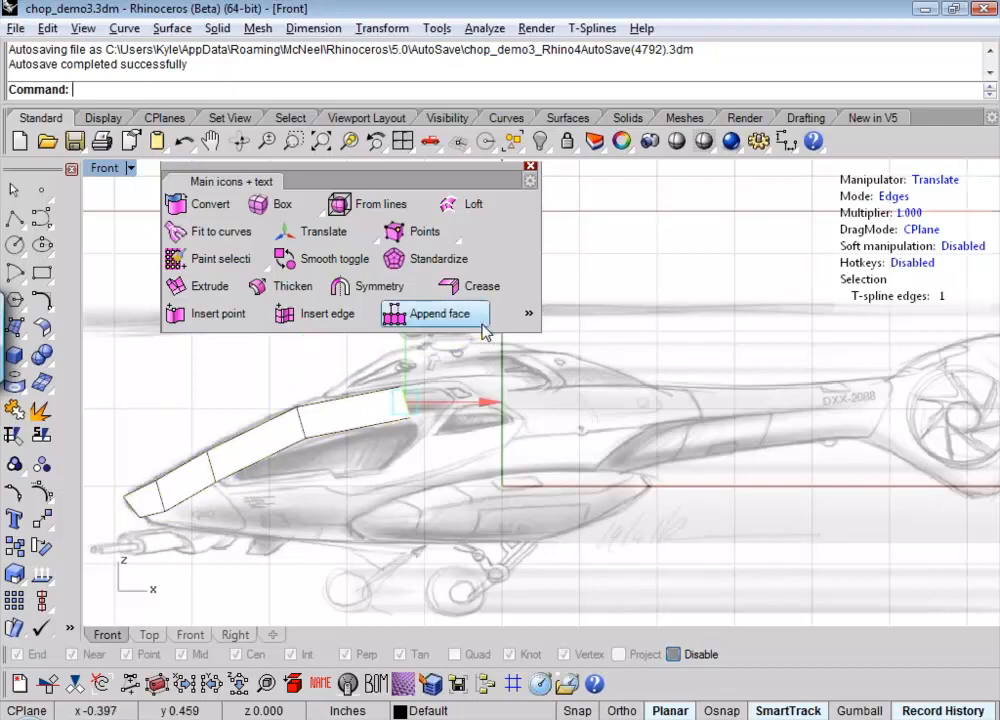
- Extrude the strip's rear edge in further segments along the upper fuselage and tail boom, ending just before the tail fan
right_drag(571, 382, 562, 415)
alt+drag(473, 370, 763, 370)
right_drag(829, 524, 722, 545)
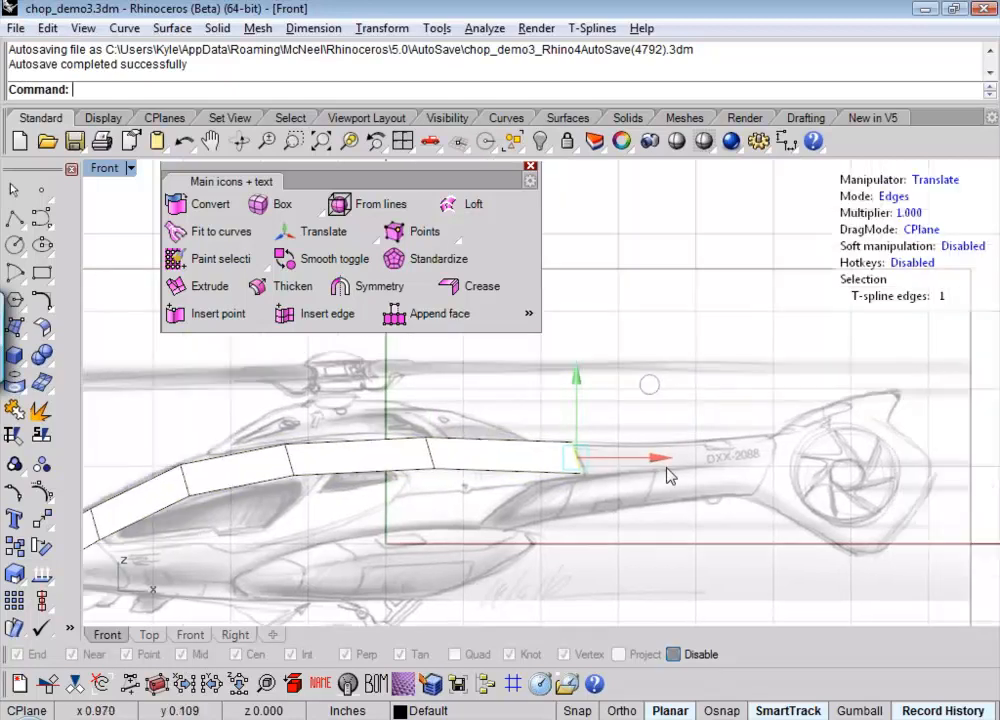
alt+drag(661, 387, 848, 388)
right_drag(461, 532, 609, 500)
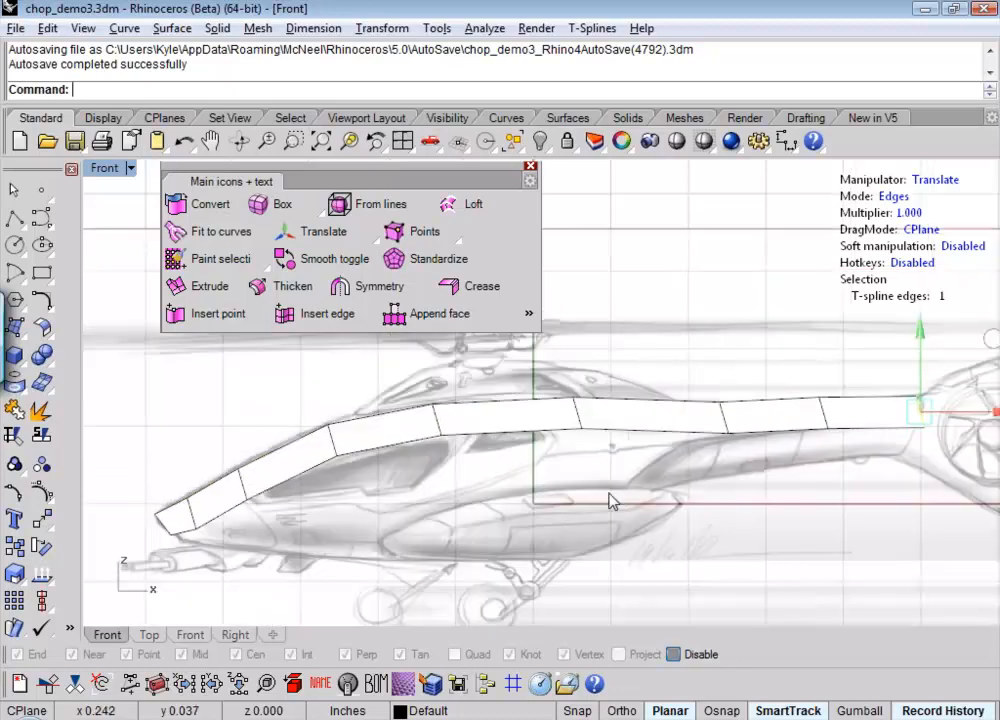
right_drag(419, 491, 397, 501)
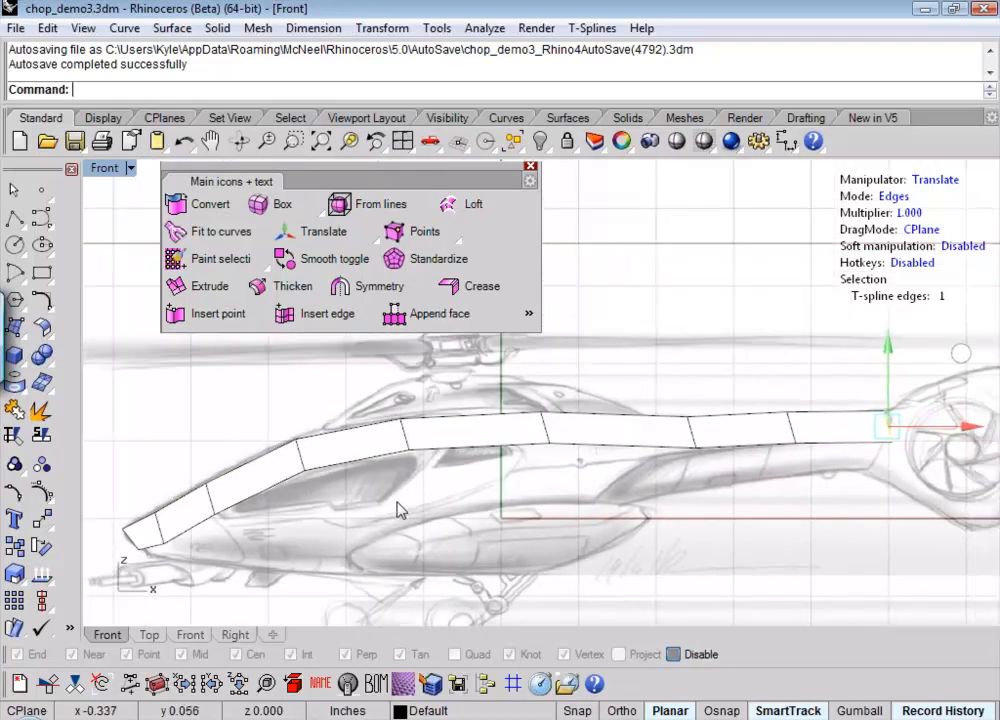
- Clear the edge selection and switch the T-Splines selection mode to Verts
right_drag(446, 464, 431, 490)
text(a)
click(433, 490)
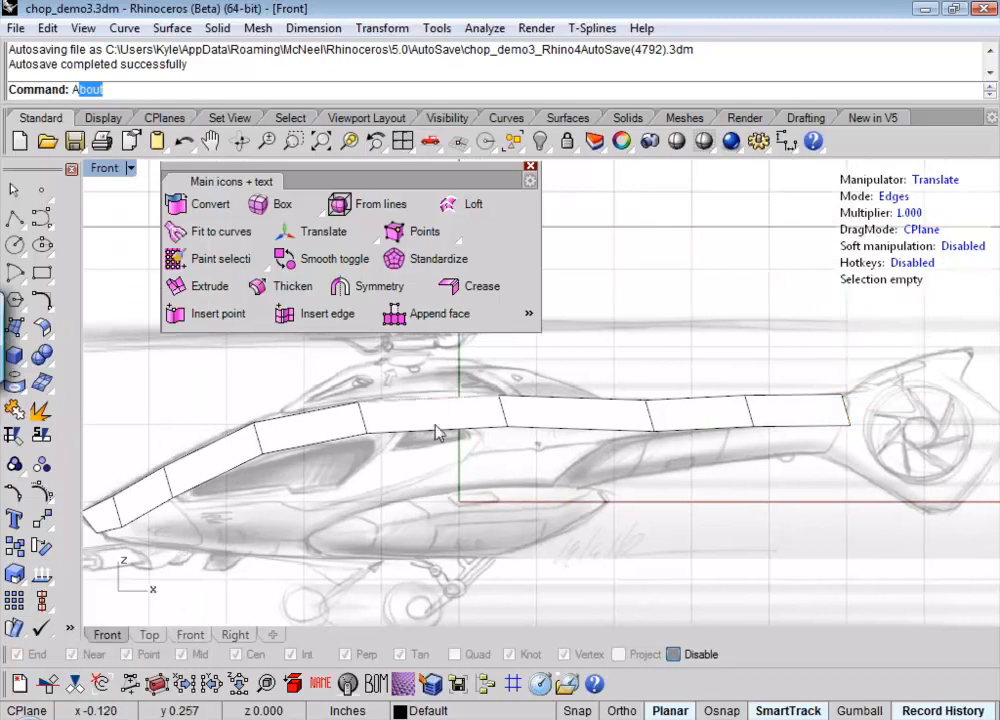
key(Escape)
key(Escape)
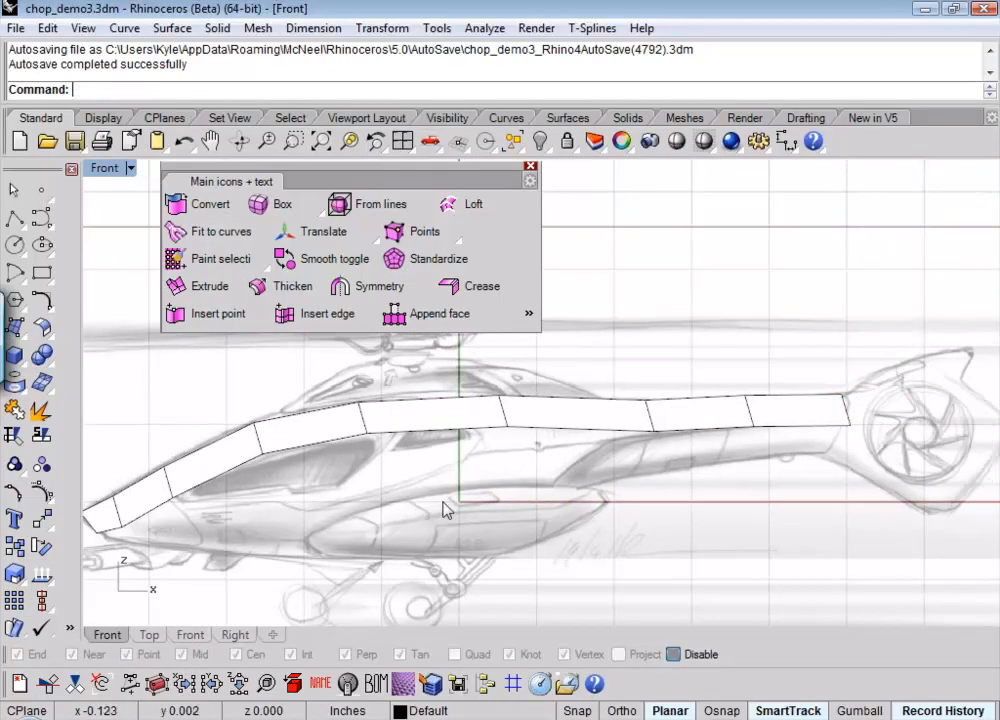
key(Escape)
right_drag(510, 517, 537, 504)
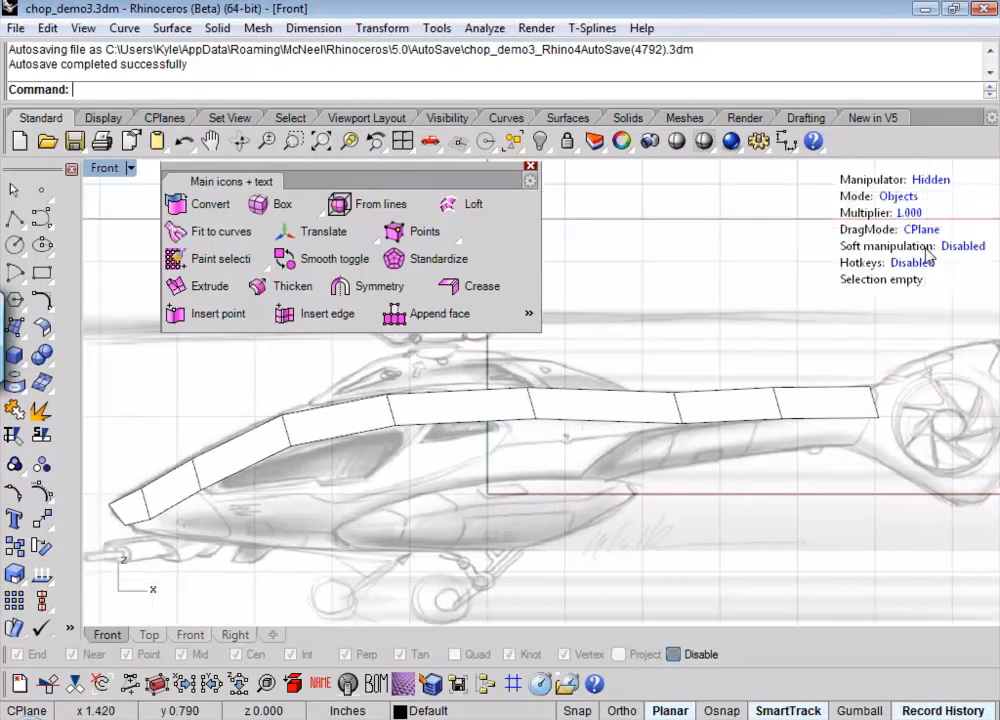
click(893, 196)
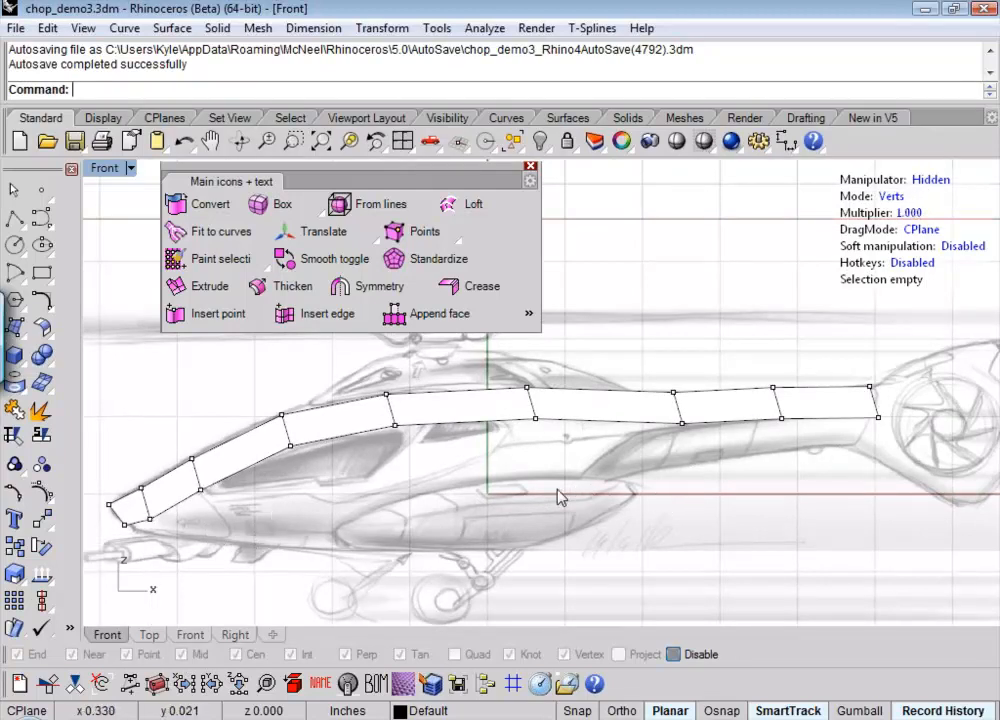
- Set the Front viewport to wireframe display and change the manipulator to Translate
middle_click(187, 551)
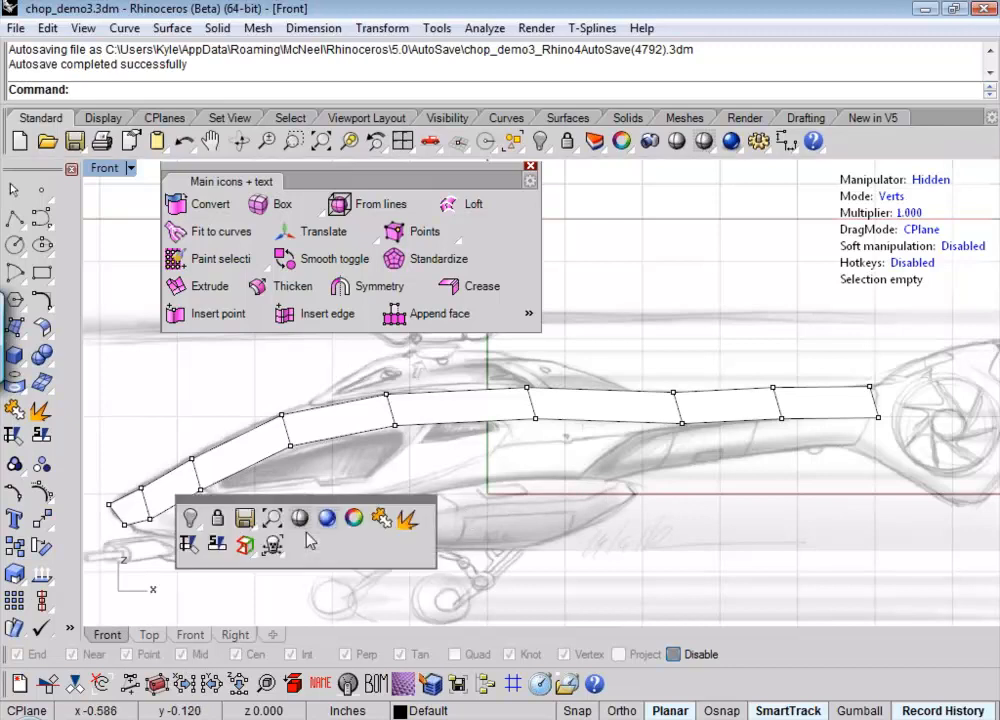
click(300, 522)
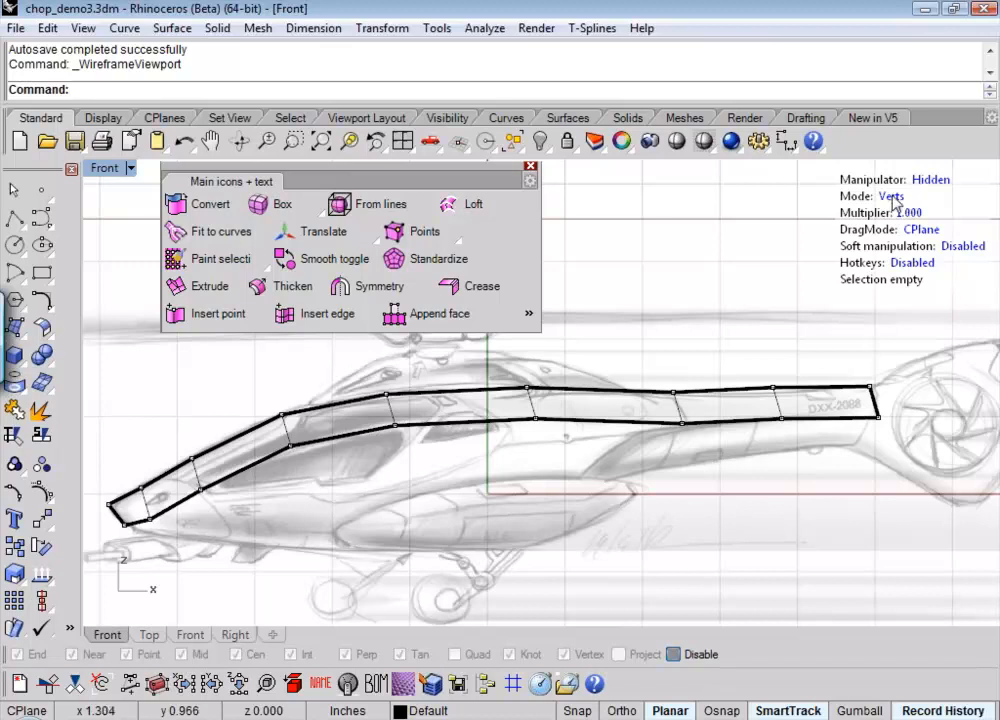
click(536, 420)
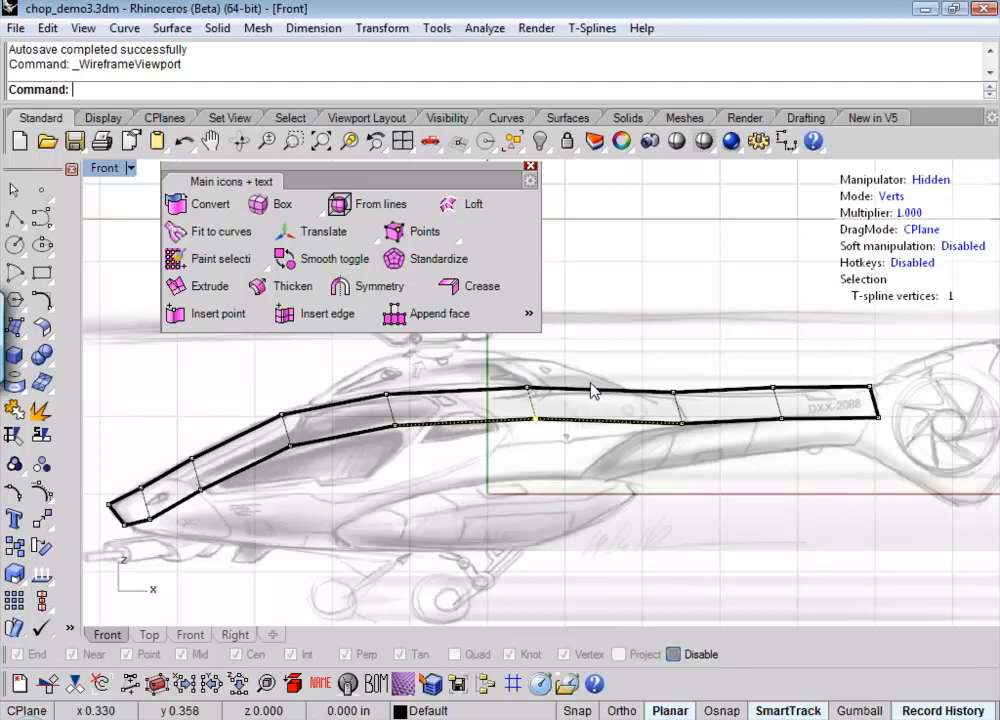
text(W)
click(937, 186)
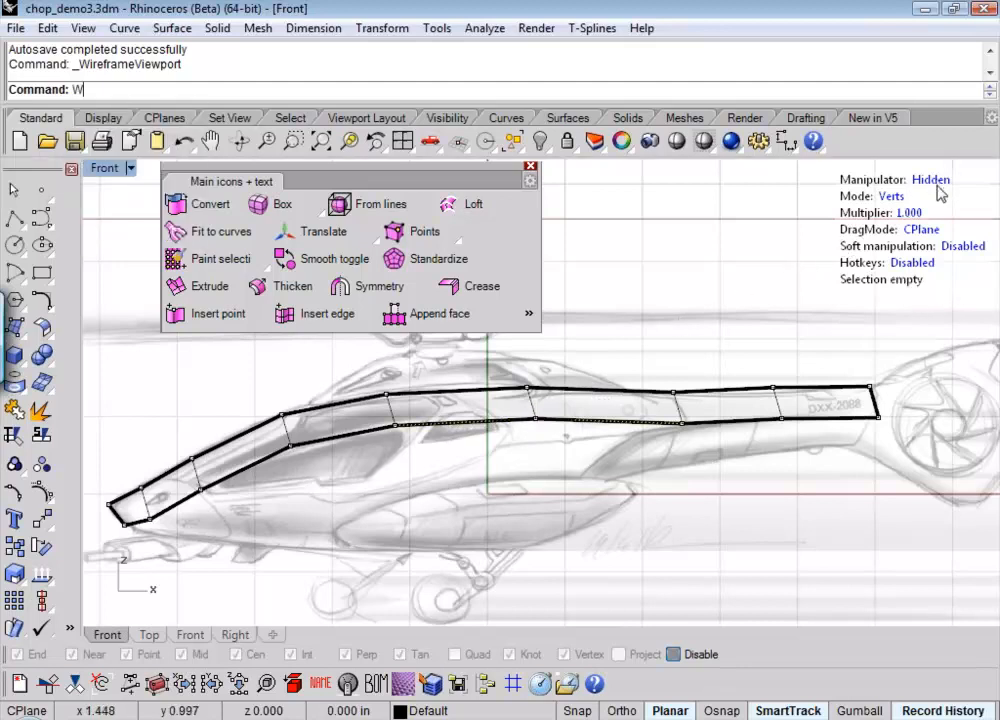
click(935, 181)
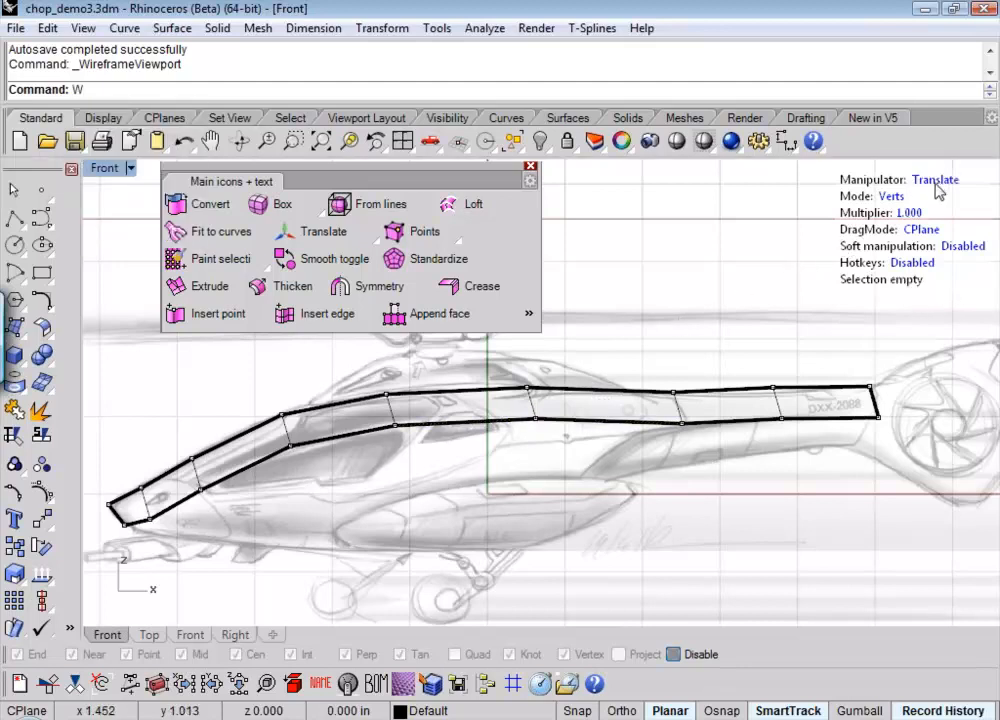
- Lower the three bottom-edge vertices along the cockpit and mid-fuselage to follow the line beneath the sketched windows
click(537, 420)
drag(612, 346, 612, 375)
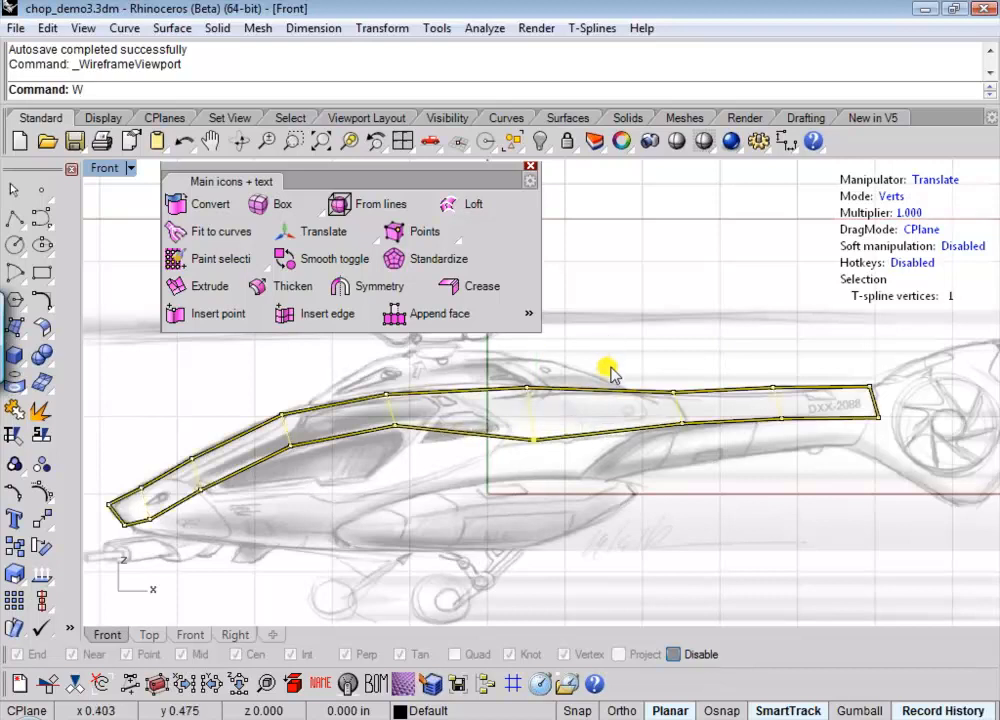
click(396, 427)
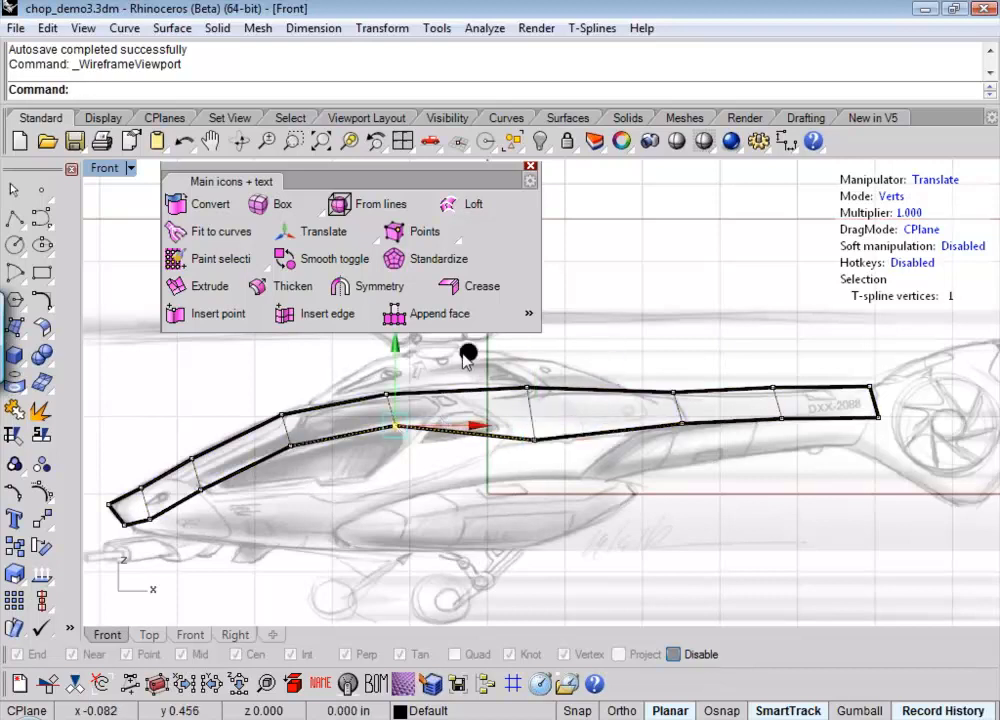
drag(466, 355, 469, 385)
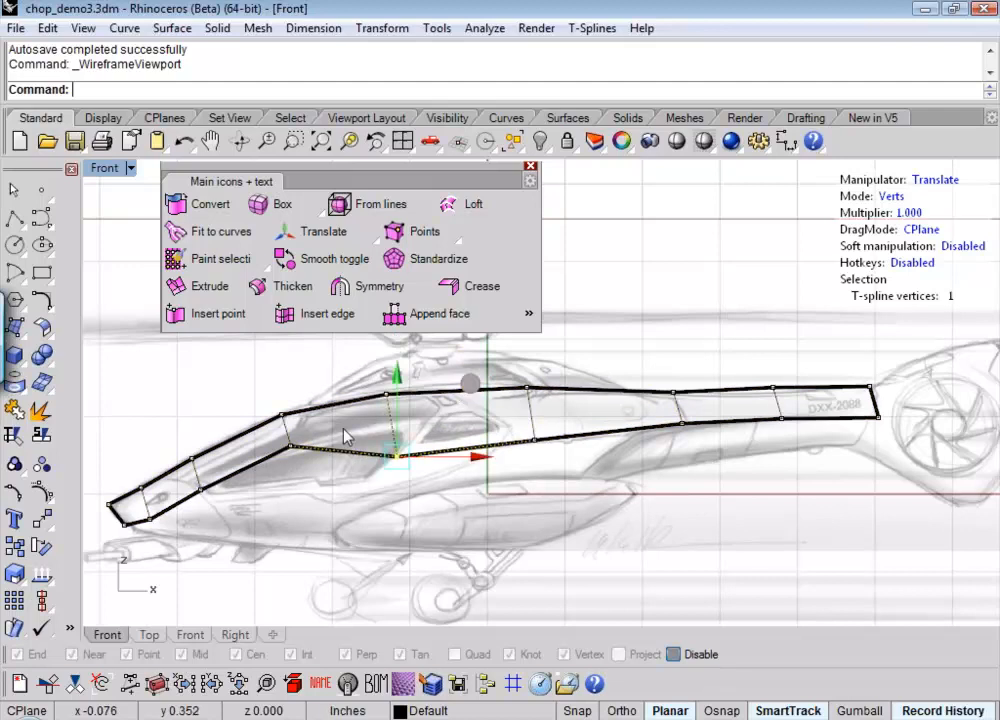
click(291, 447)
drag(370, 374, 372, 410)
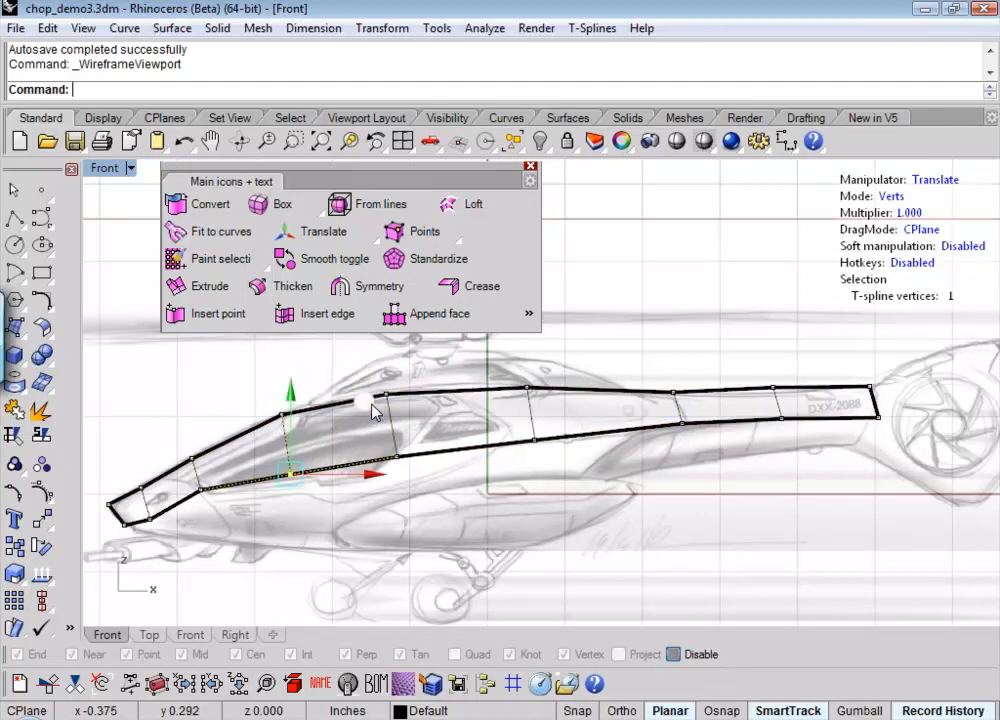
- Adjust the three bottom-edge vertices at the nose so the strip's lower edge runs smoothly to the nose tip
click(202, 490)
drag(280, 416, 279, 425)
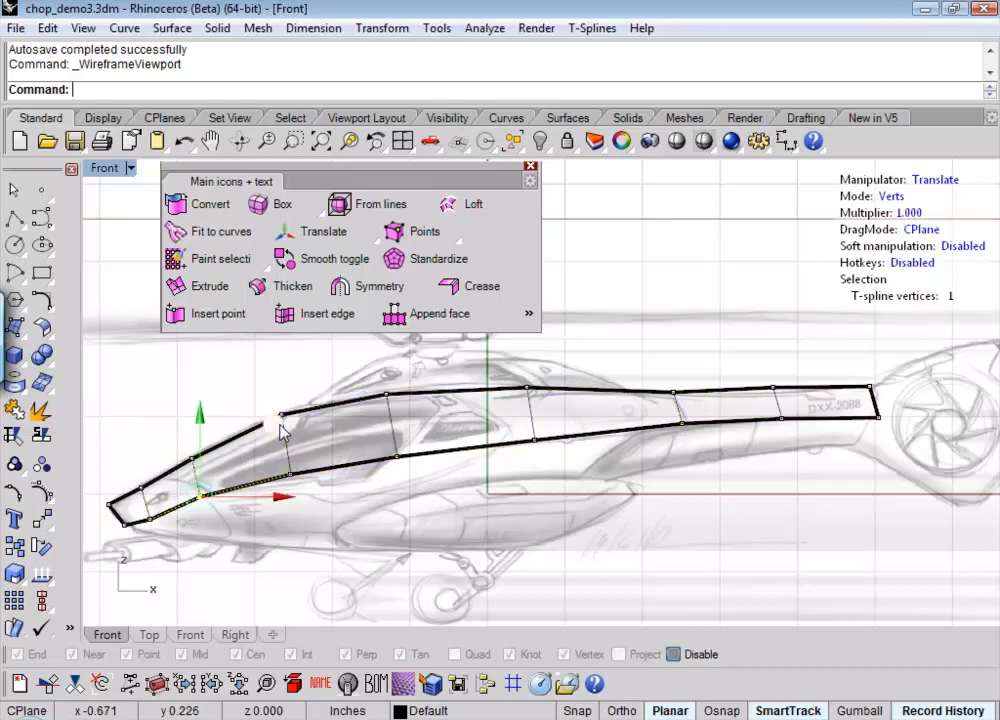
click(148, 518)
drag(228, 452, 226, 437)
click(197, 454)
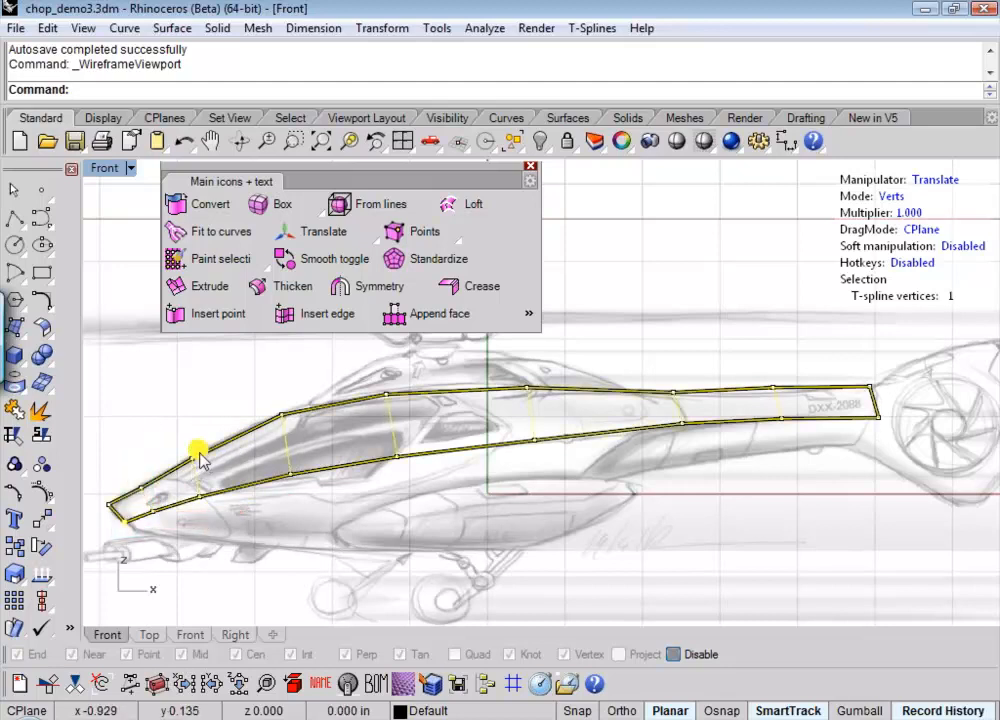
drag(198, 451, 198, 451)
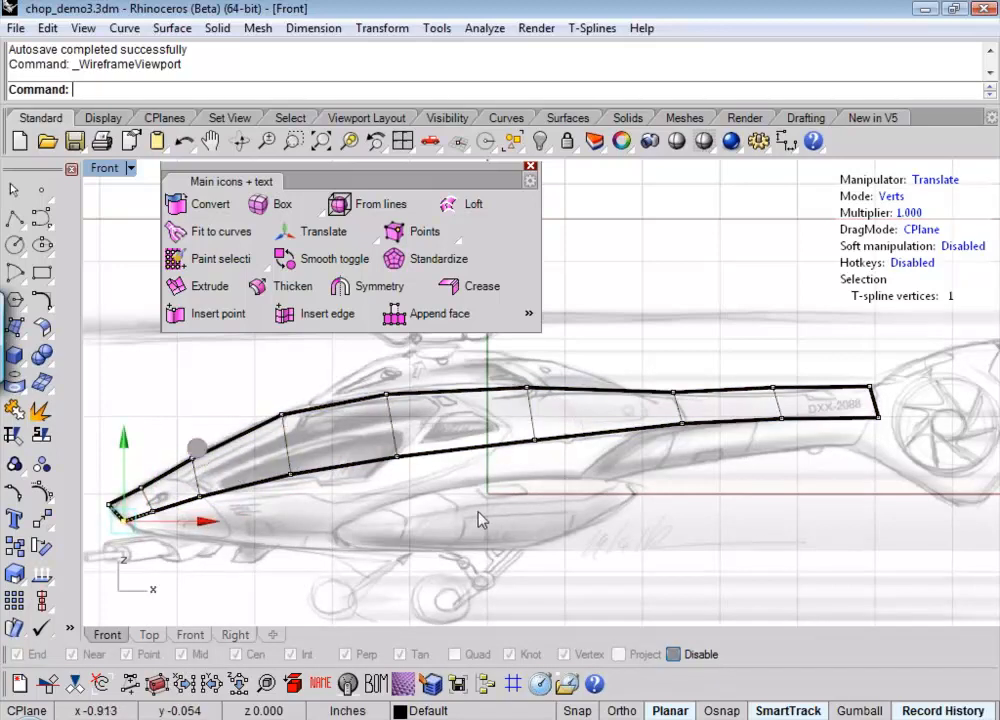
- Move the upper and lower vertices at the front cockpit division rearward along the sketched canopy outline
drag(287, 421, 306, 413)
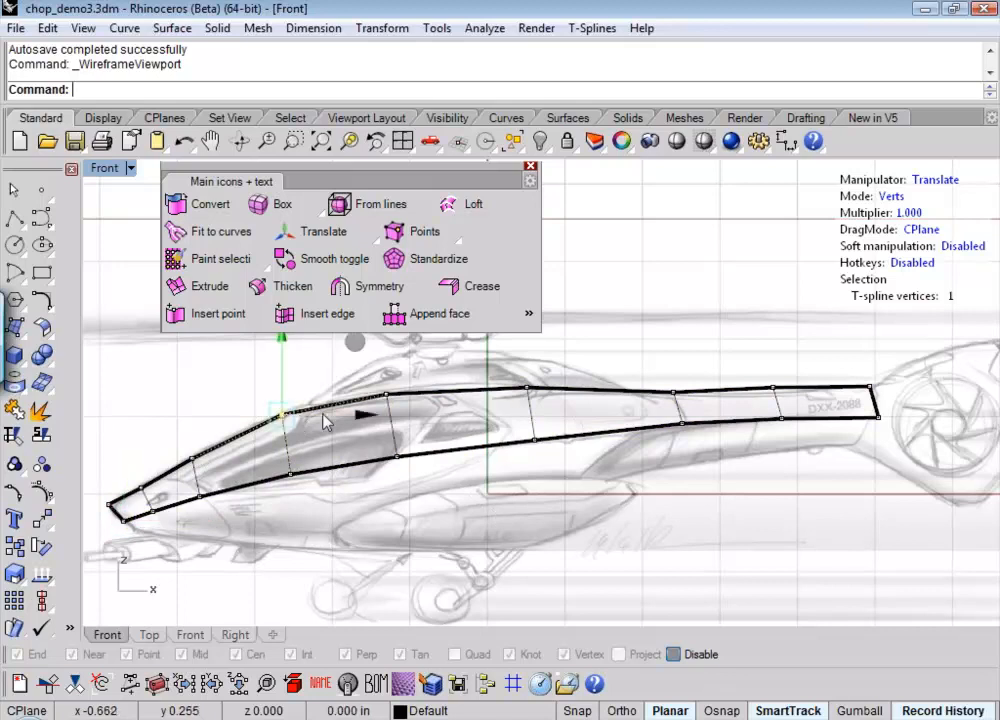
click(380, 340)
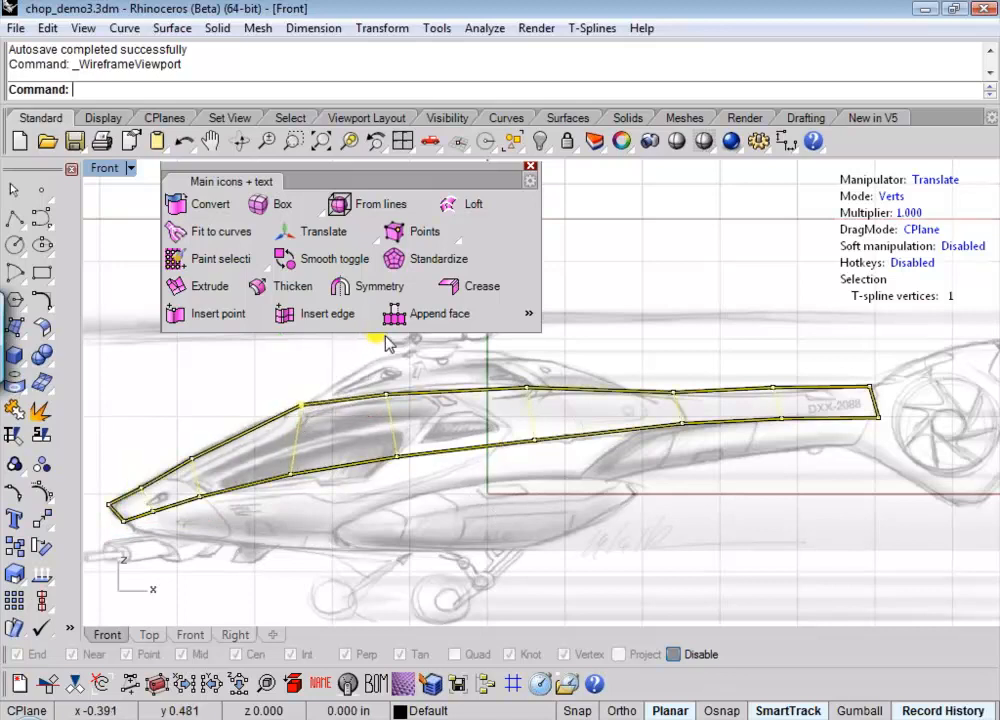
click(372, 400)
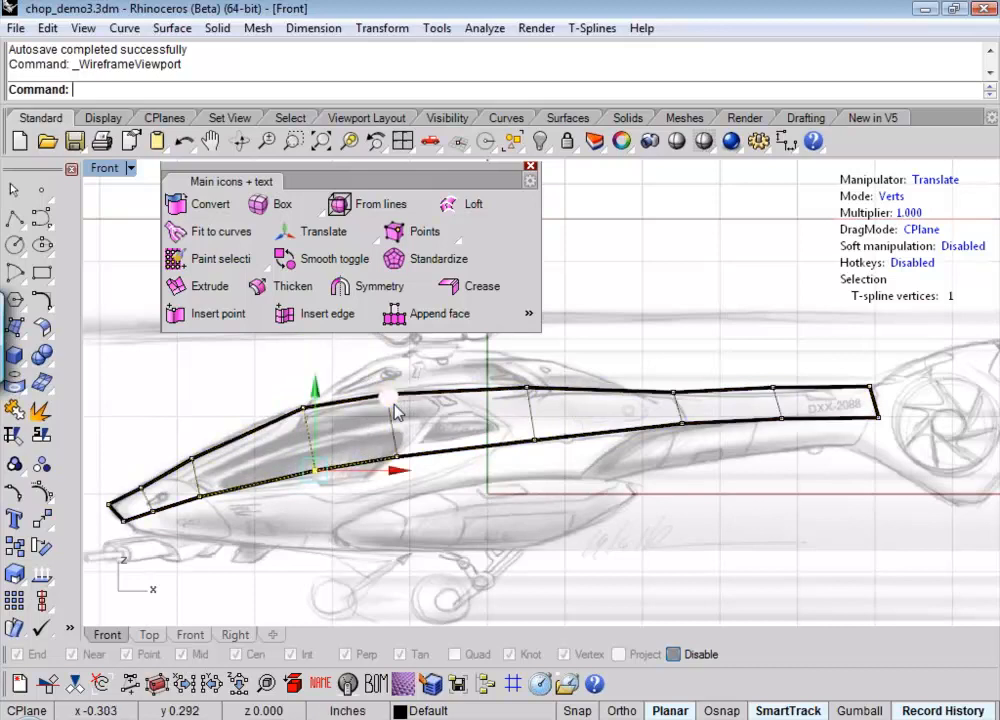
click(446, 421)
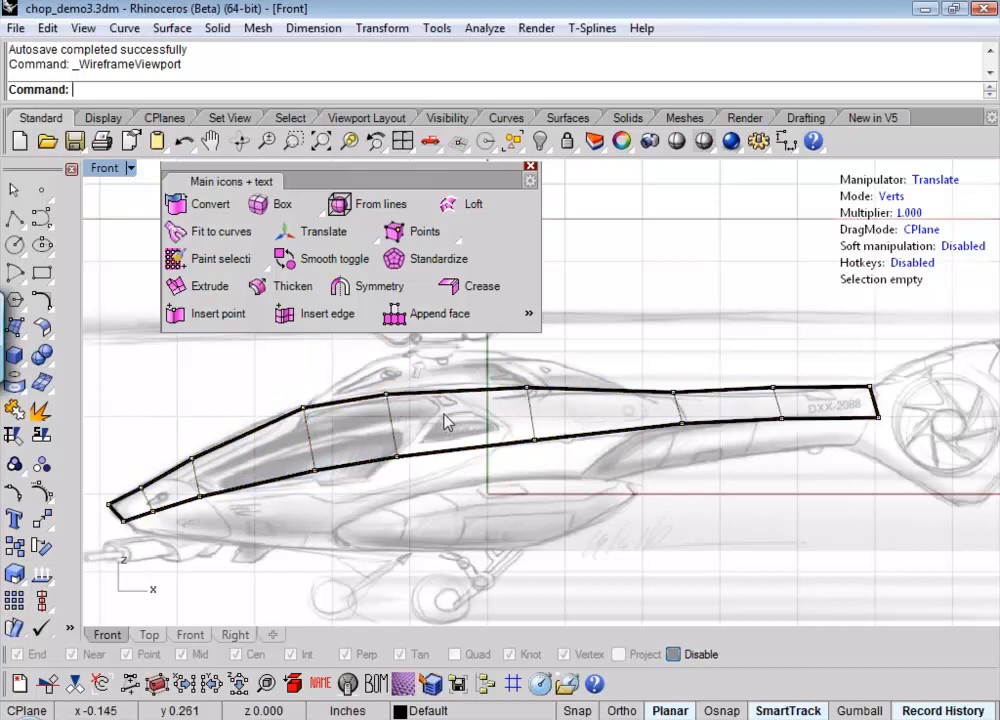
- Shift the upper and lower mid-fuselage vertices together rearward to widen the section behind the cockpit
click(530, 394)
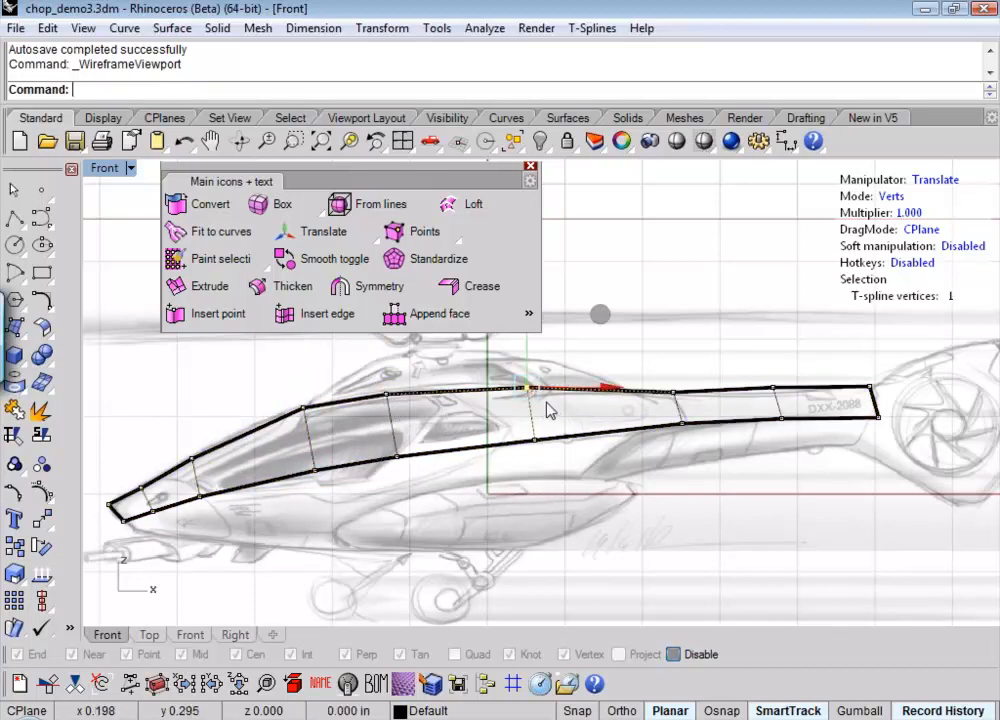
shift+click(536, 441)
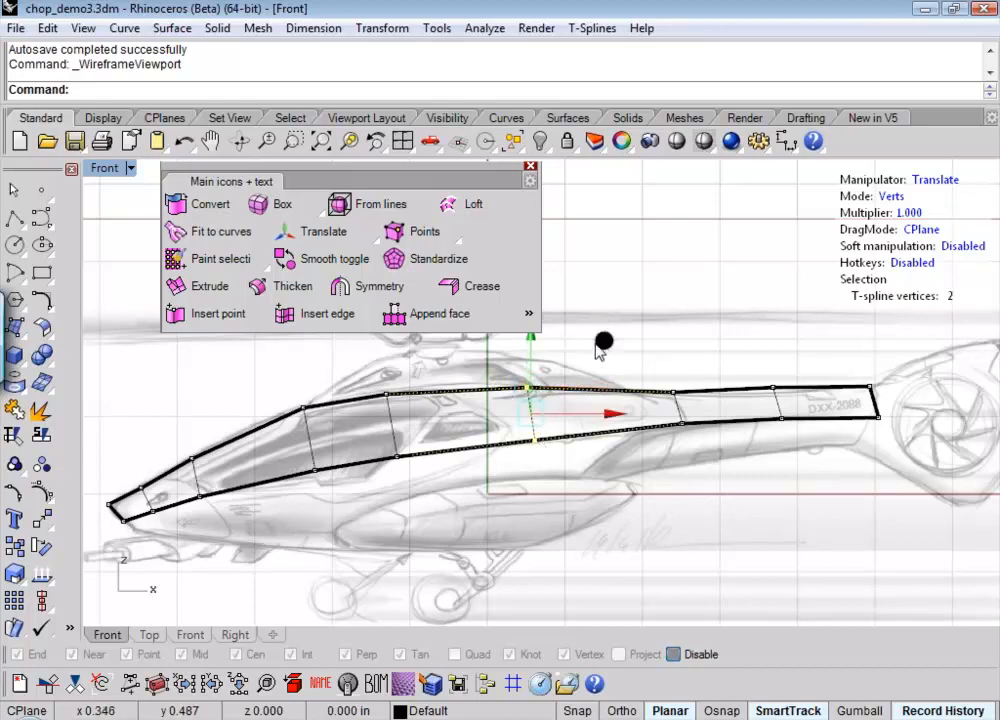
mouse_move(604, 342)
mouse_down()
mouse_move(654, 351)
mouse_move(643, 347)
mouse_up()
- Move the vertex pair at the rear of the cockpit rearward and slightly up, and raise its upper vertex to the sketched roofline
click(370, 377)
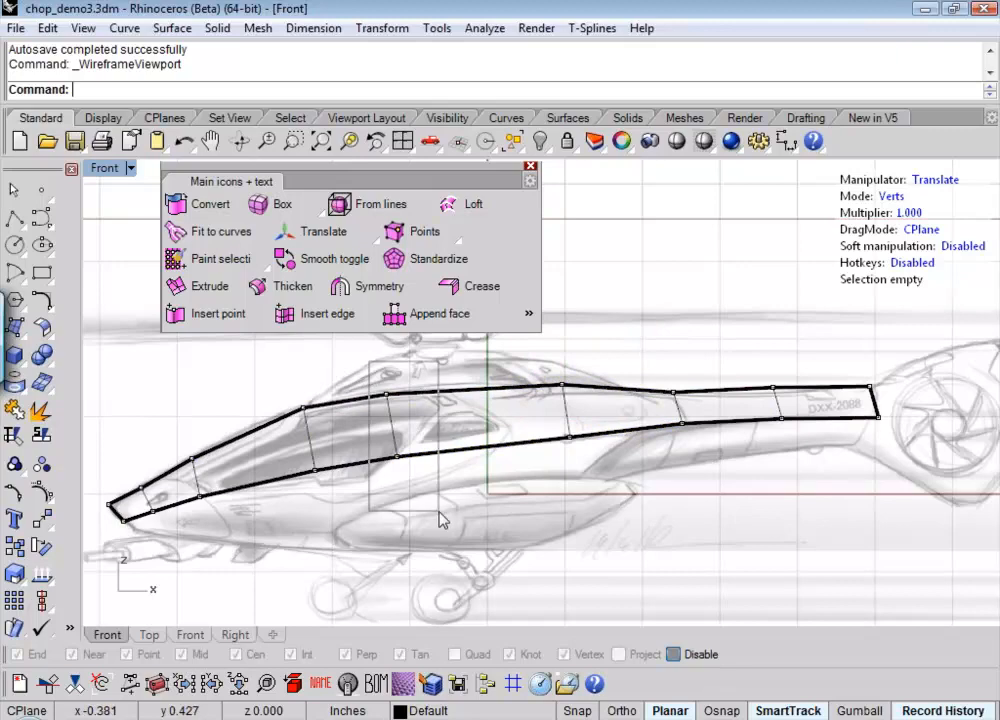
drag(440, 520, 378, 385)
mouse_move(453, 408)
mouse_down()
mouse_move(464, 350)
mouse_move(498, 350)
mouse_move(504, 368)
mouse_move(510, 353)
mouse_up()
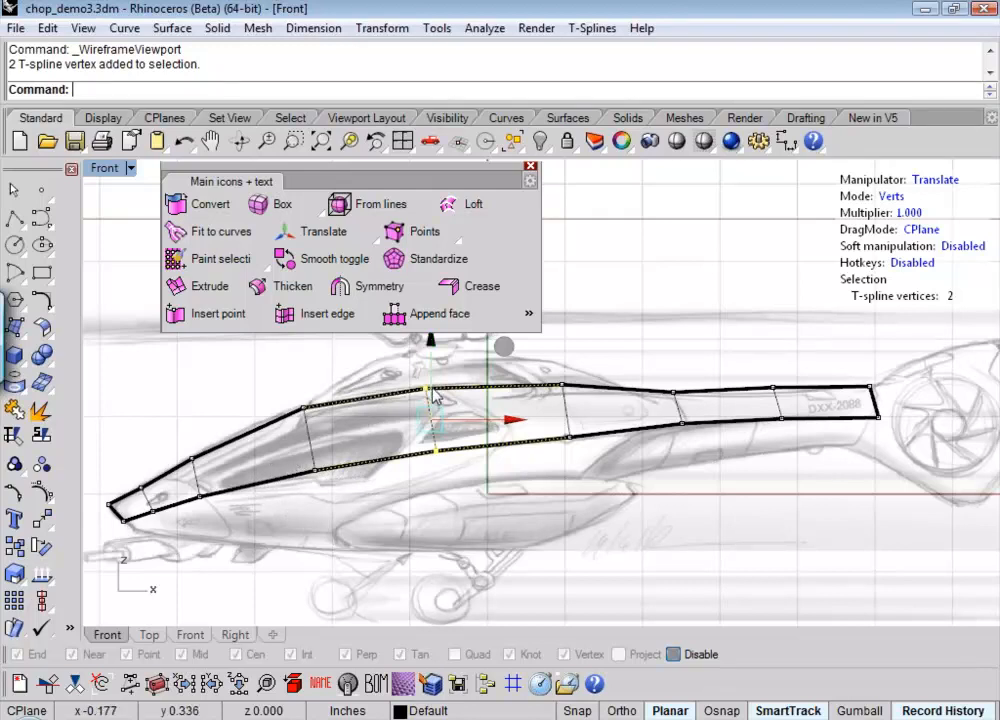
key(Escape)
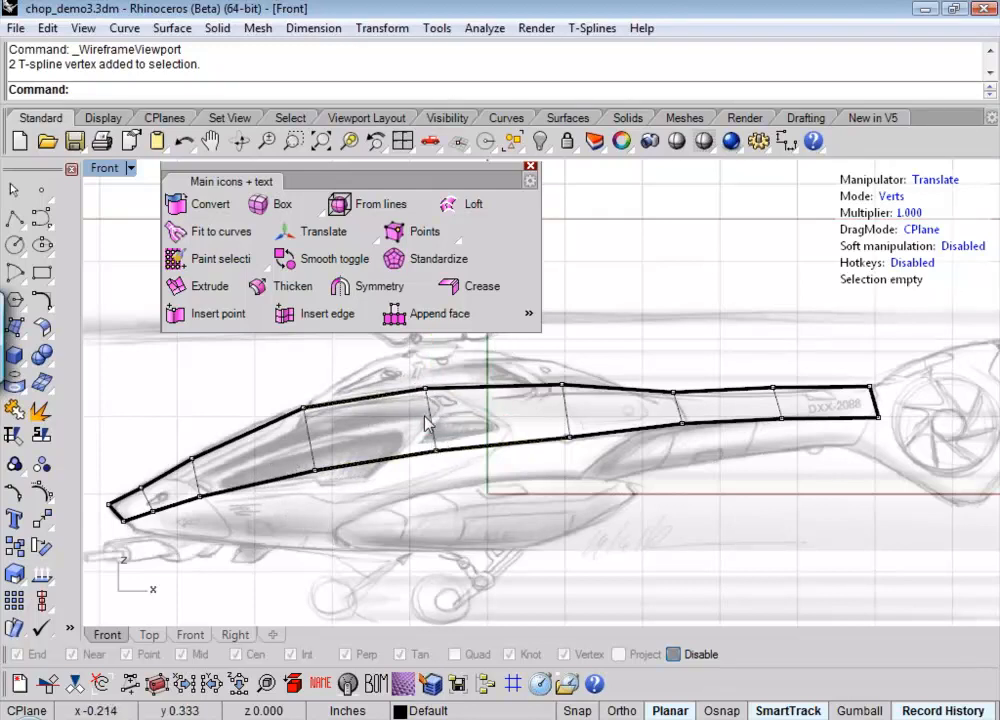
click(429, 391)
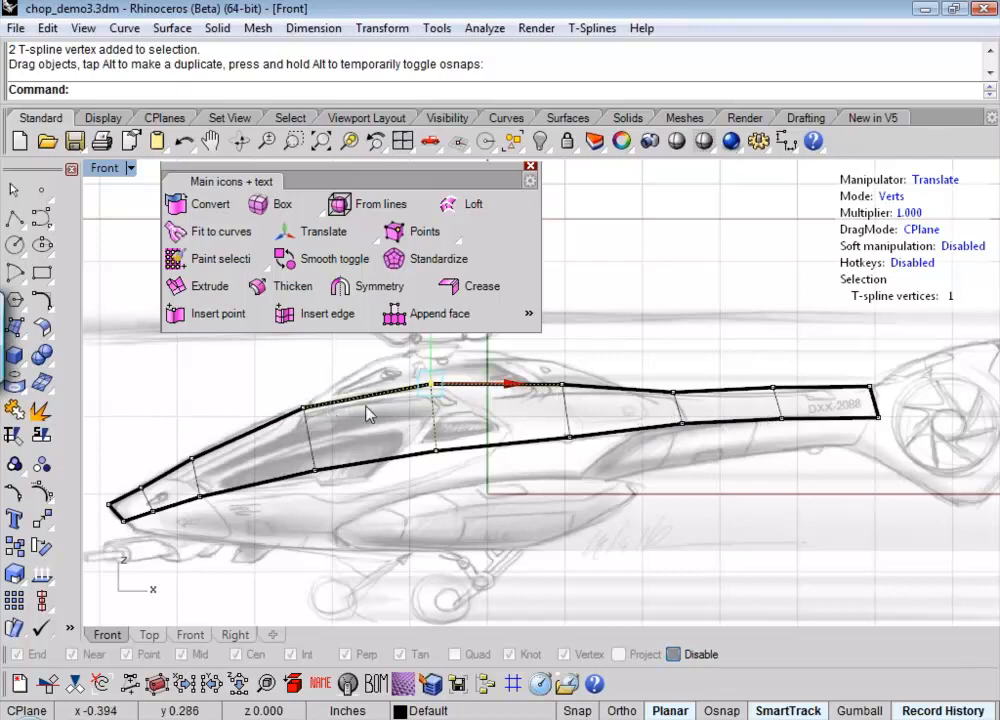
click(170, 444)
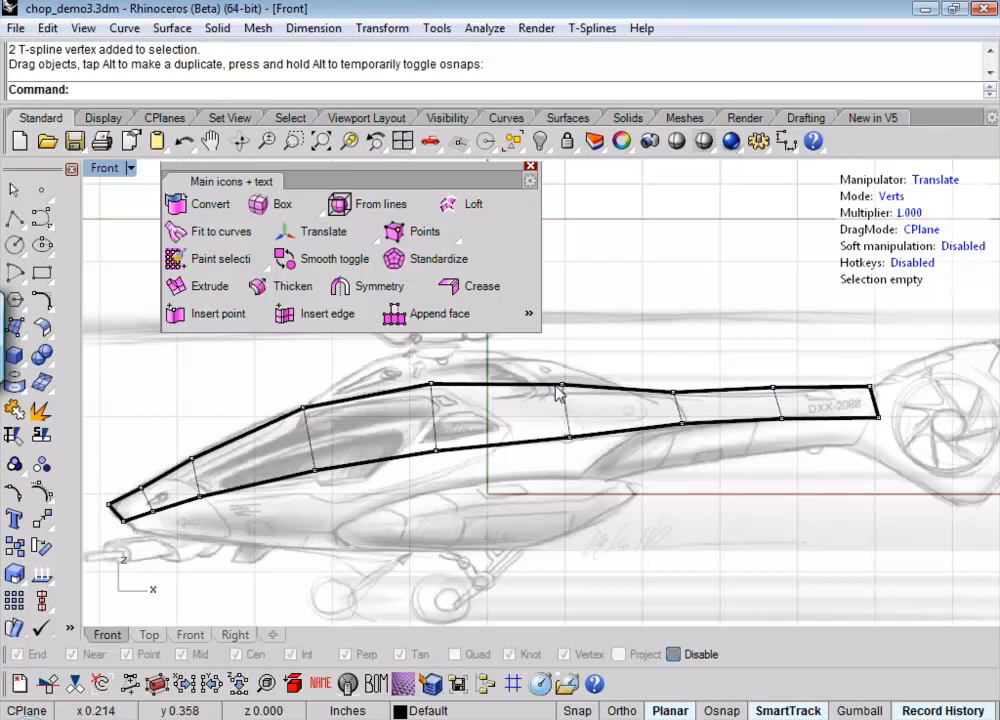
- Raise the upper vertex behind the cockpit slightly and move the upper mid-fuselage vertex rearward along the sketched roofline
right_drag(490, 413, 485, 442)
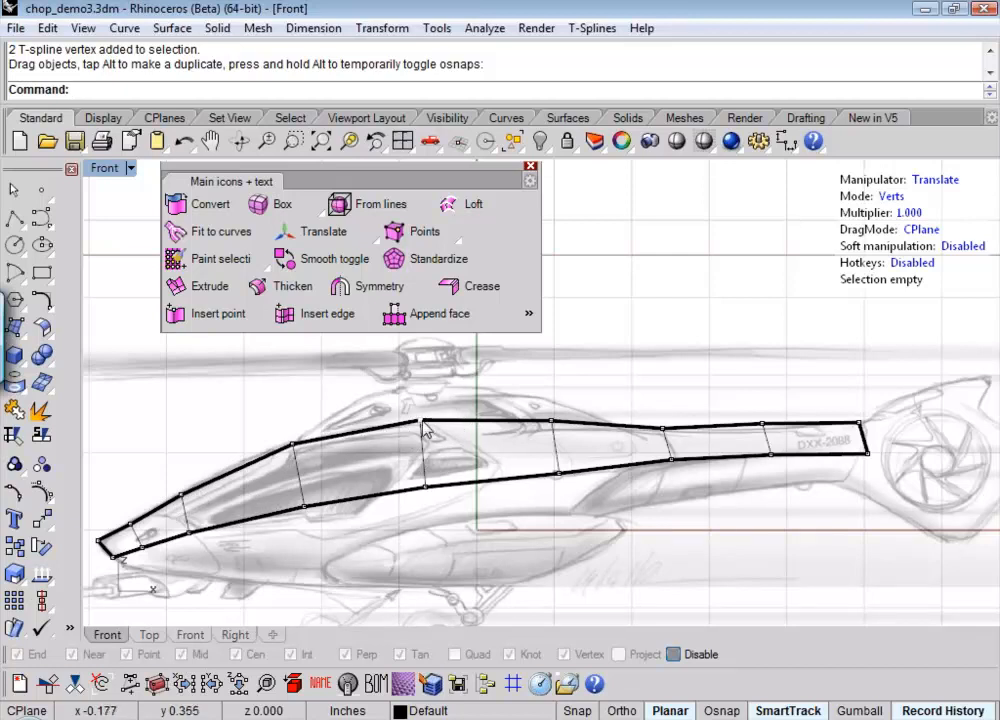
drag(421, 422, 422, 418)
click(577, 446)
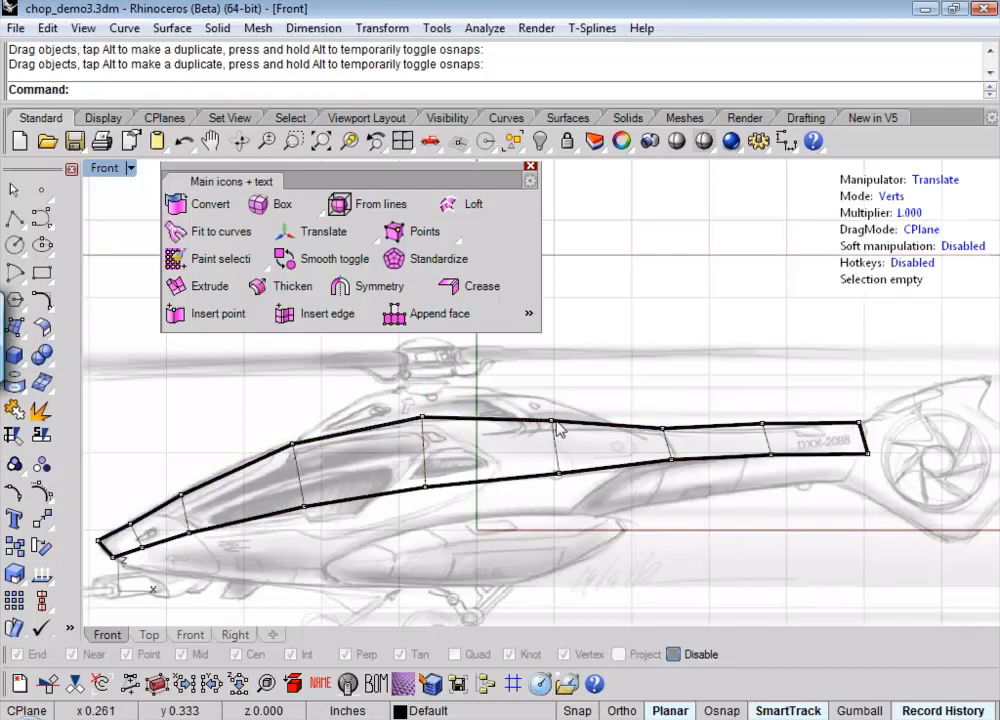
drag(552, 421, 574, 422)
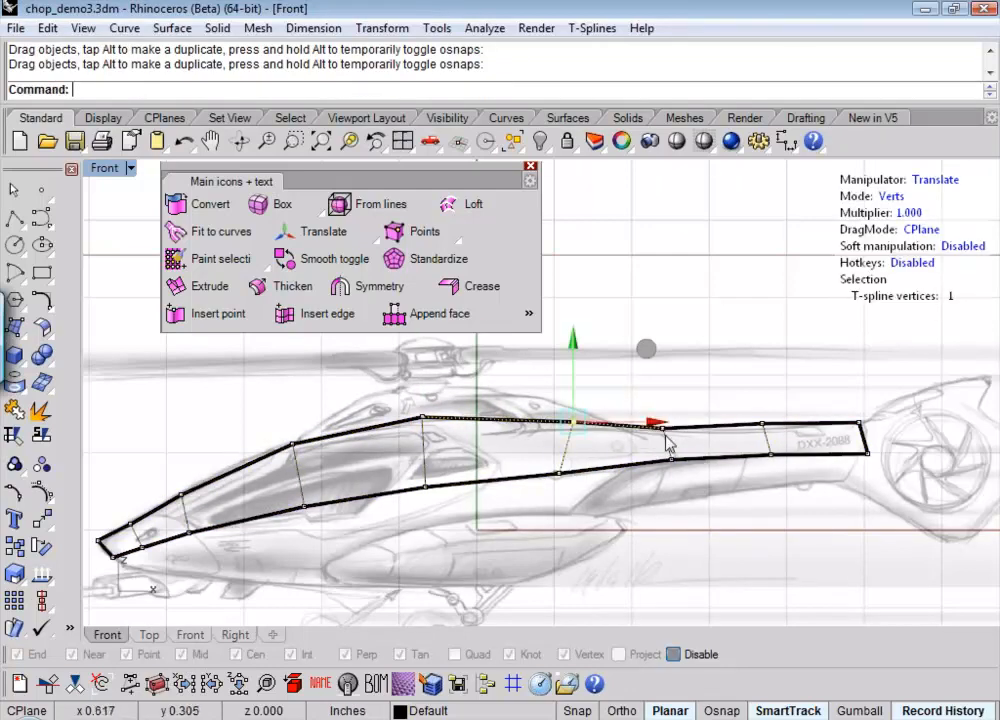
- Lower the two upper tail-boom vertices slightly and fine-tune the boom's upper end vertex against the sketched outline
drag(668, 440, 663, 432)
click(762, 425)
drag(831, 348, 834, 354)
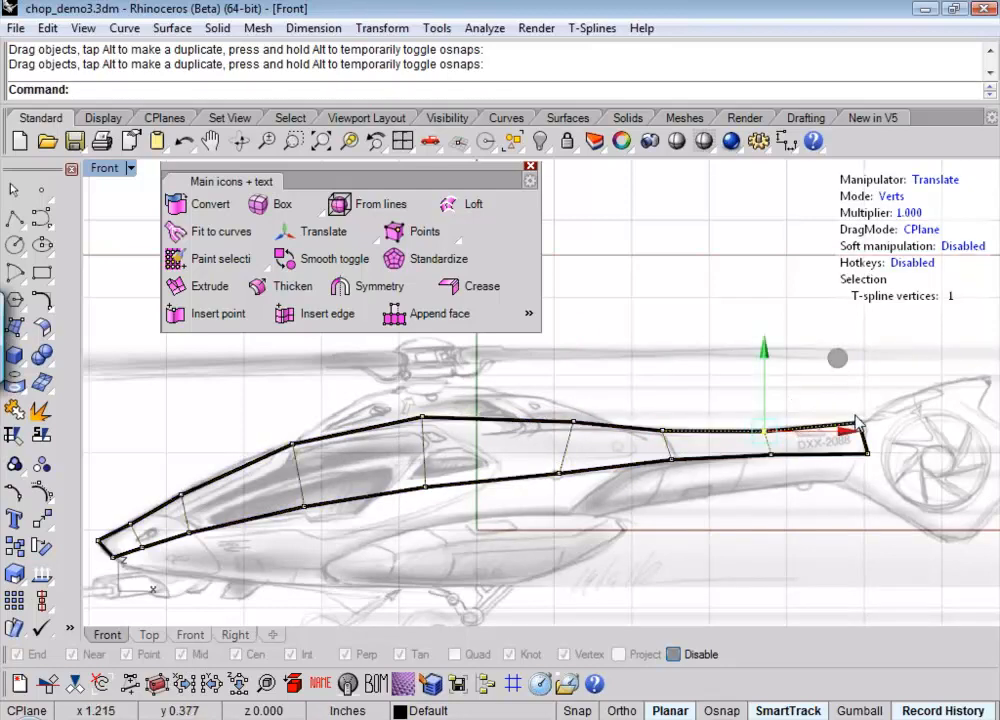
click(861, 422)
mouse_move(933, 350)
mouse_down()
mouse_move(937, 360)
mouse_move(934, 349)
mouse_up()
click(578, 403)
right_drag(506, 439, 552, 458)
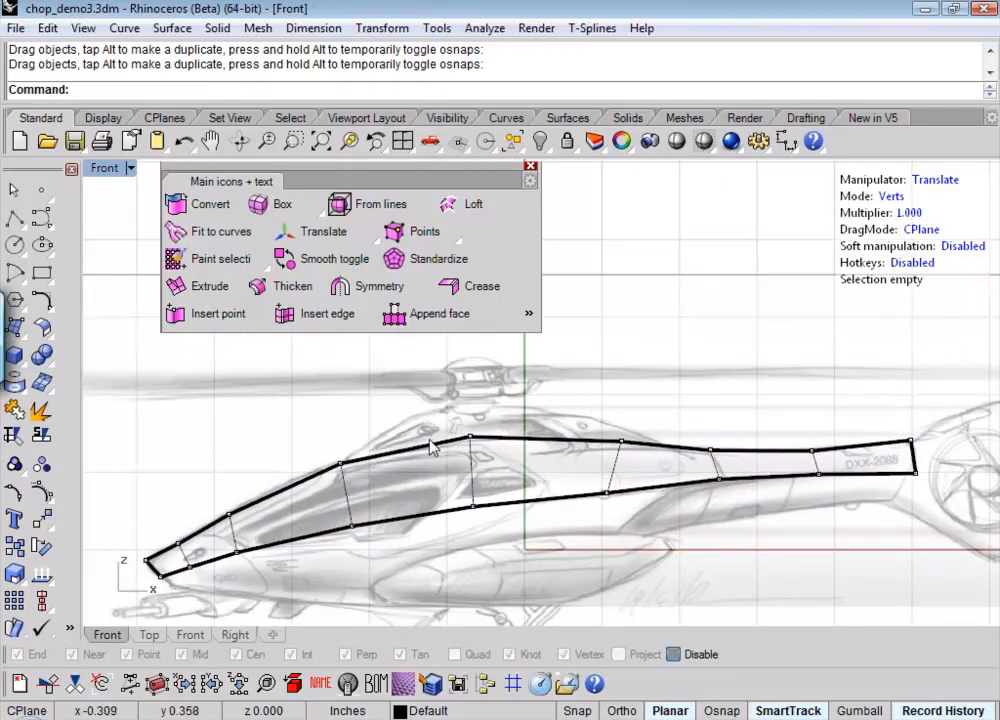
- Extrude the two upper edges on either side of the cockpit's rear division upward twice, a thin strip followed by a taller row
click(891, 196)
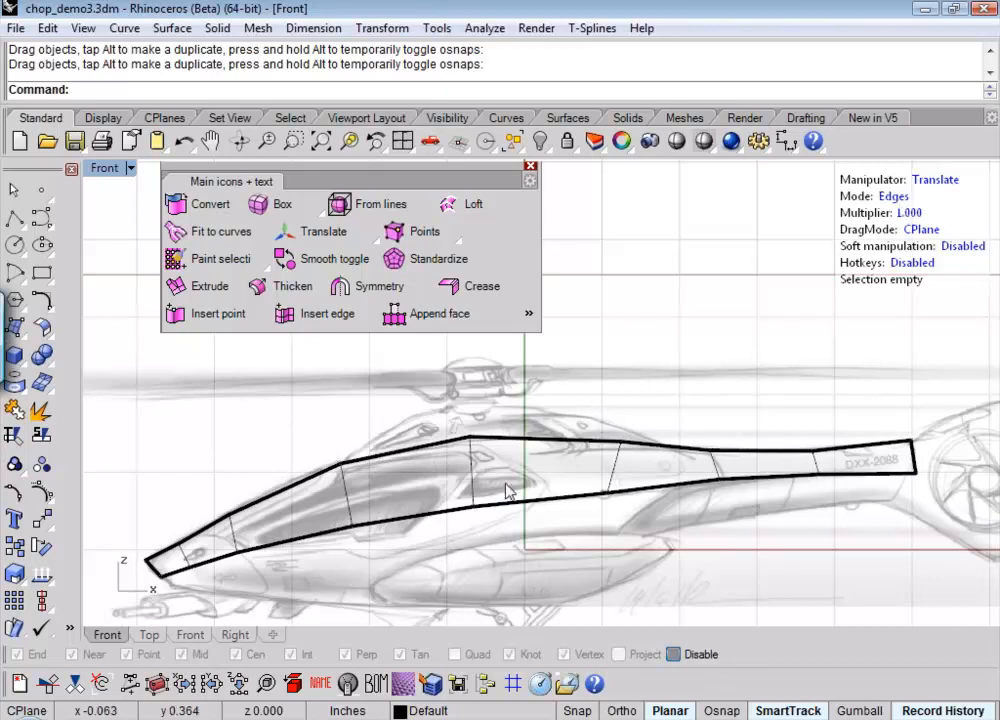
click(425, 455)
shift+click(530, 447)
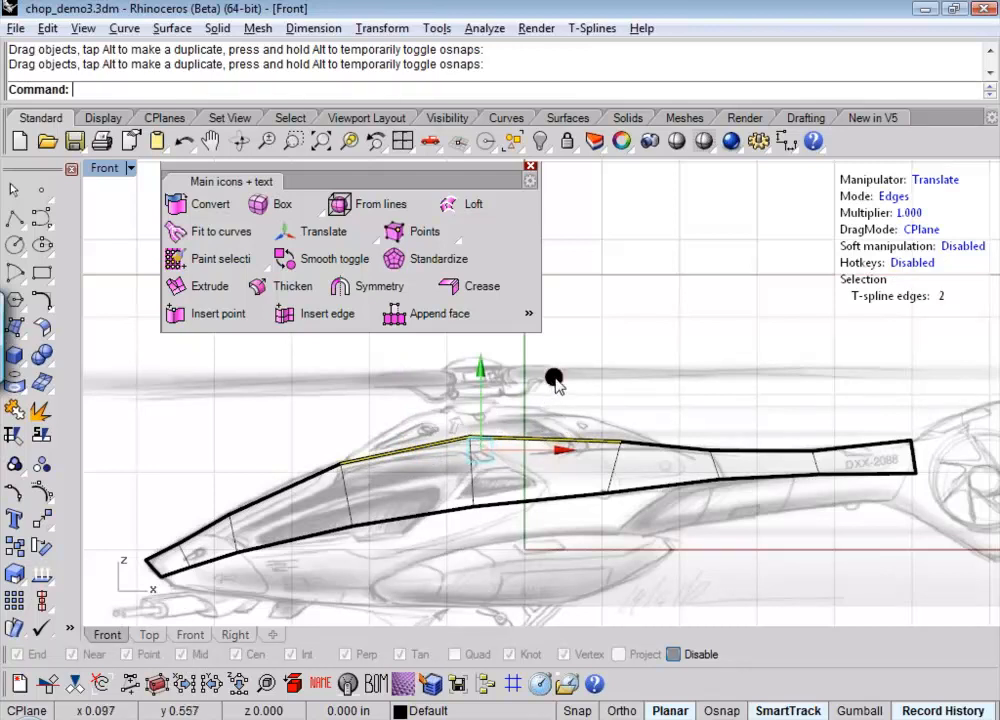
drag(483, 371, 486, 372)
key(alt)
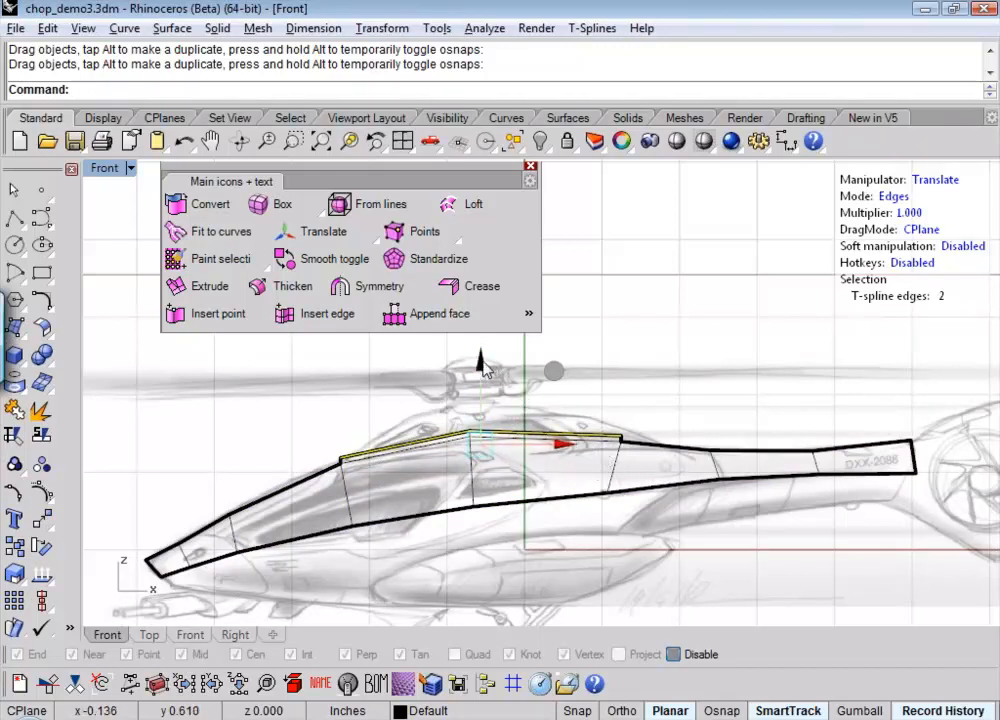
drag(484, 364, 487, 341)
- Move the engine housing's upper front vertex rearward and up to the sketched outline, and nudge the strip vertex beneath it slightly rearward
scroll(576, 435, up, 4)
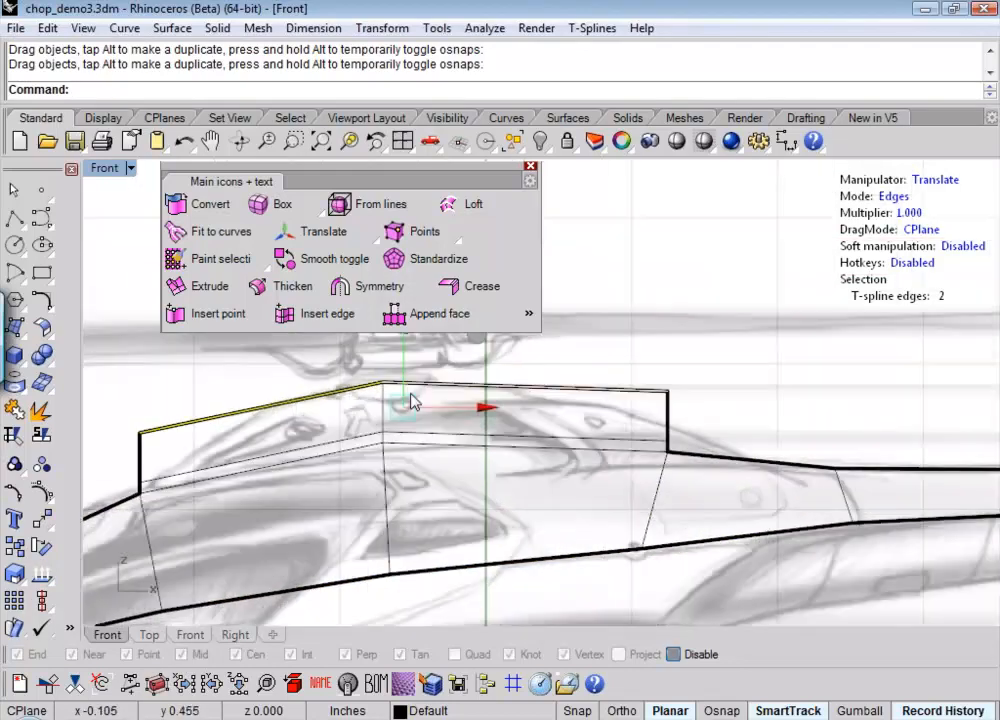
right_drag(425, 438, 537, 440)
text(a)
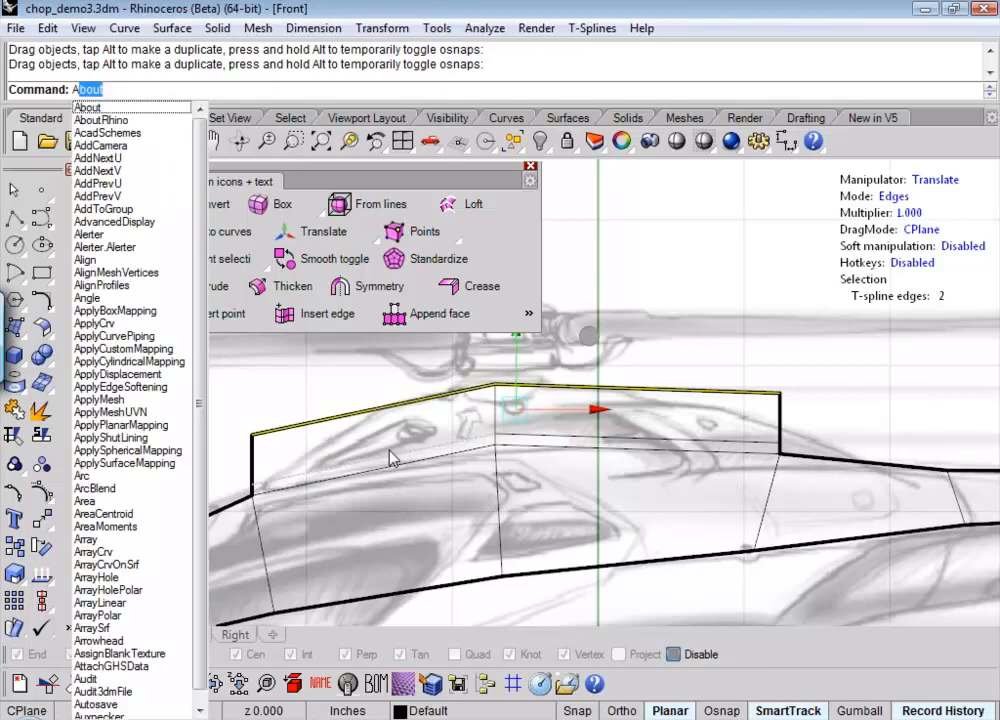
click(360, 443)
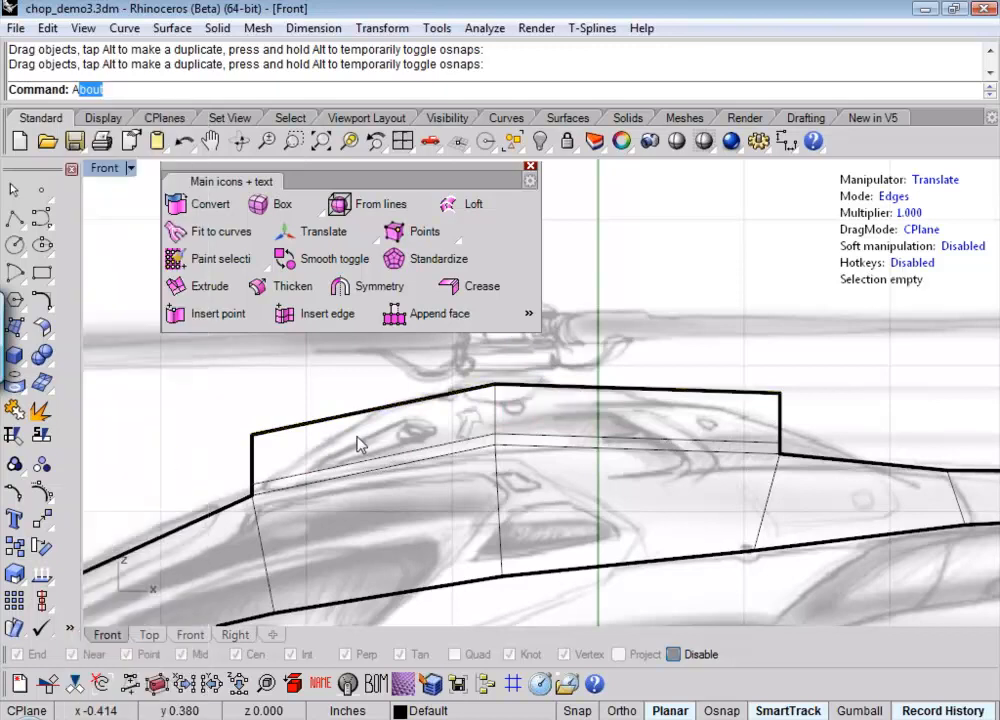
click(887, 197)
click(887, 197)
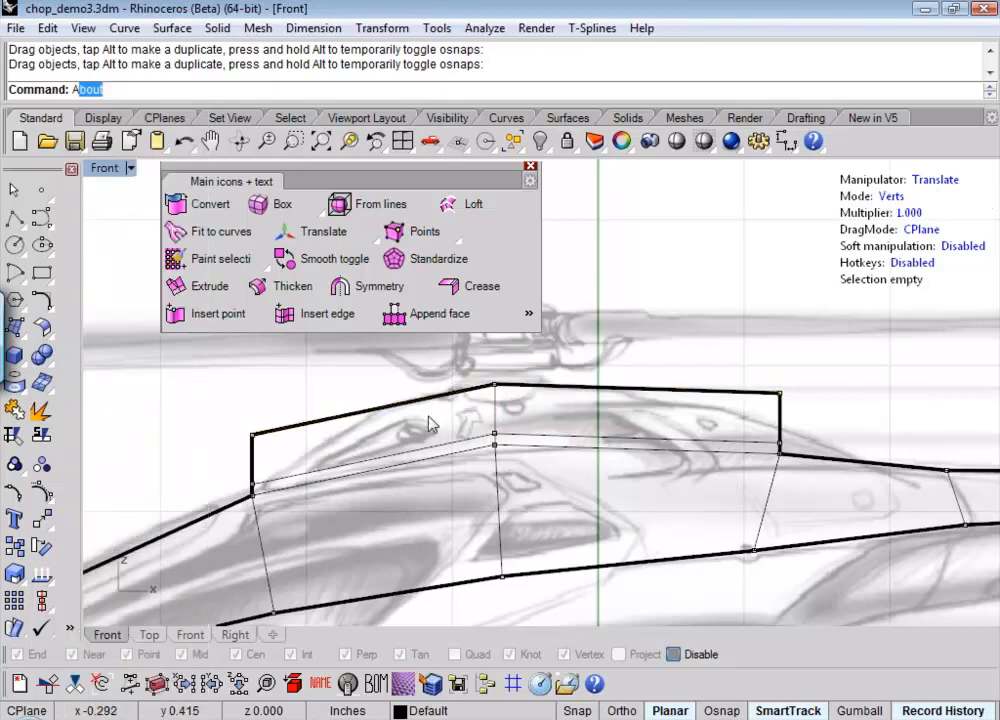
click(253, 436)
drag(326, 358, 345, 335)
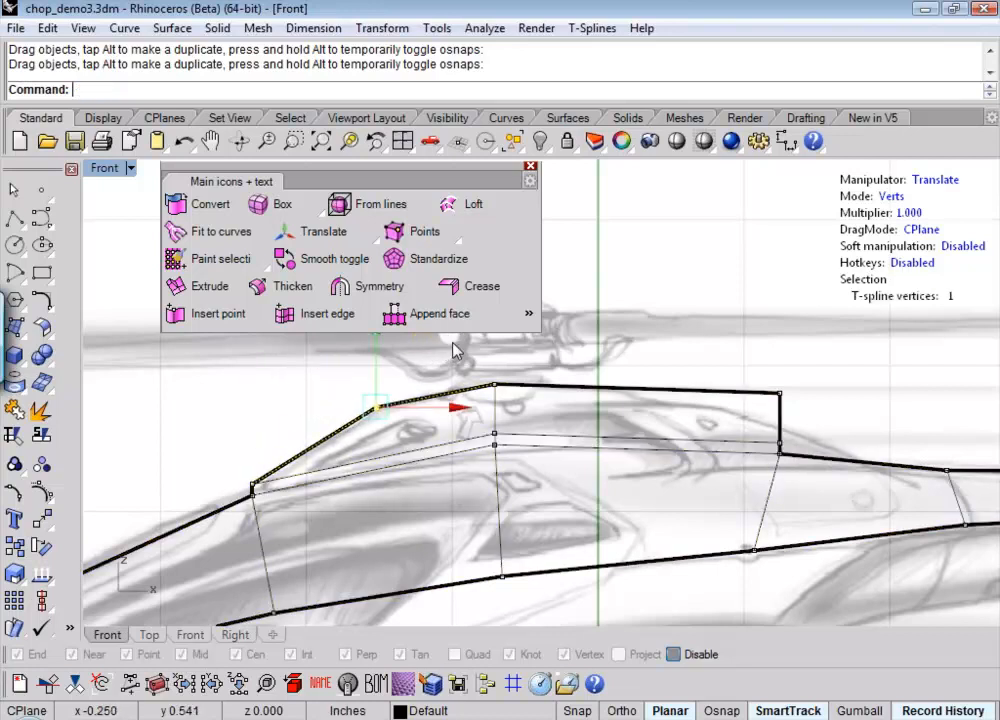
click(257, 486)
drag(325, 411, 335, 412)
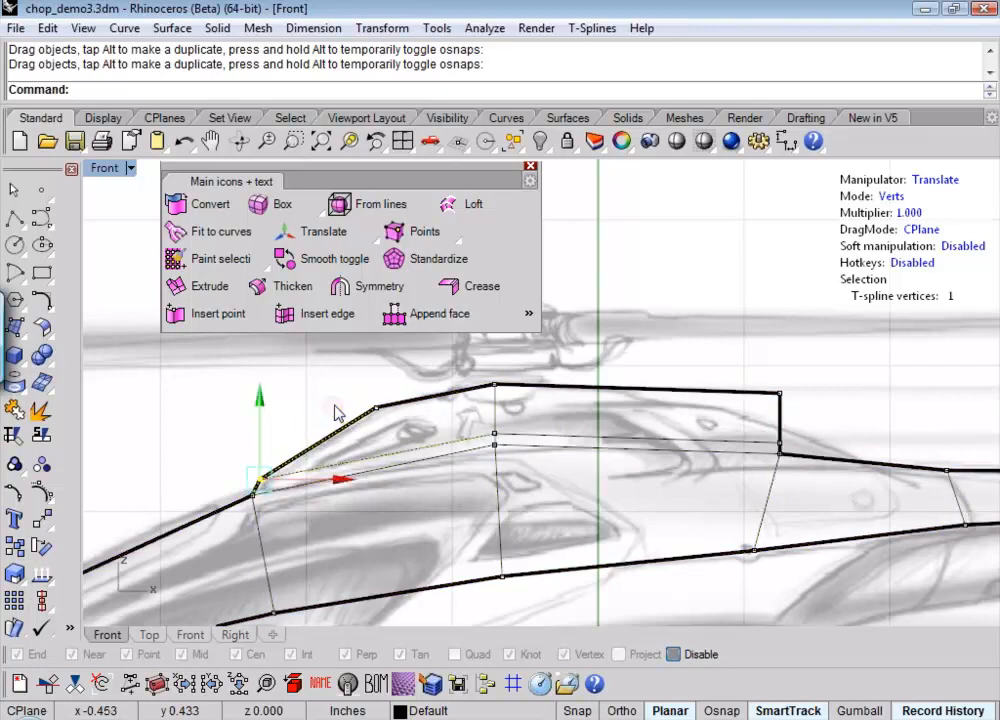
- Move the engine housing's upper rear vertex well forward, and shift the strip vertex below it slightly forward to slope the rear
click(780, 394)
drag(855, 322, 710, 318)
click(782, 447)
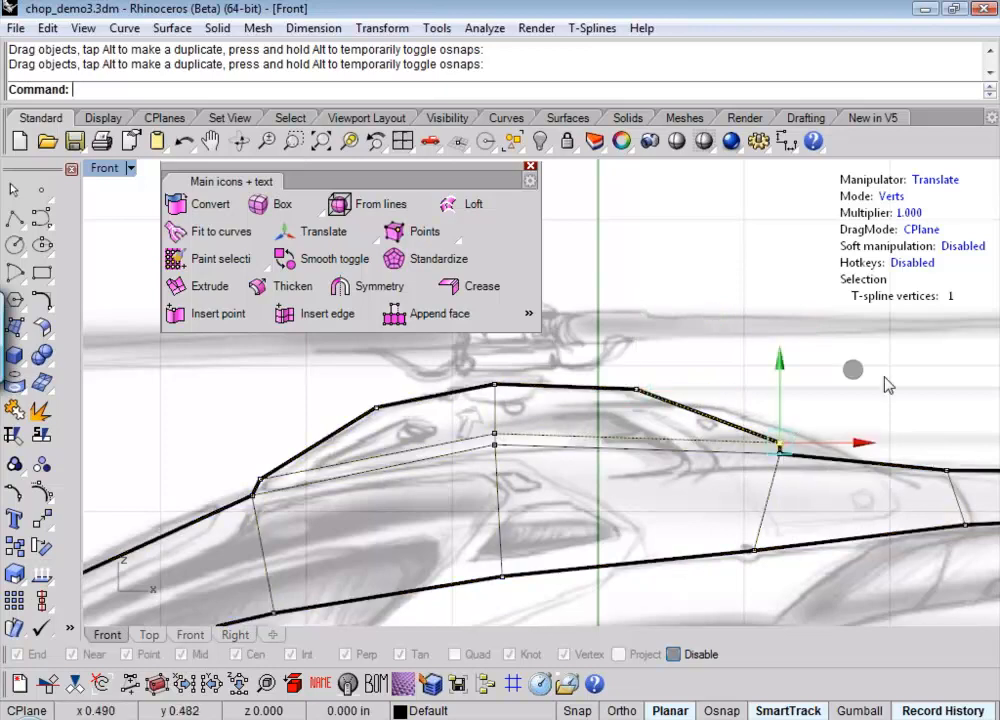
drag(859, 370, 848, 373)
key(Escape)
- Move the lower end vertex of the tail boom up and rearward so the boom narrows toward the fan
scroll(726, 437, down, 6)
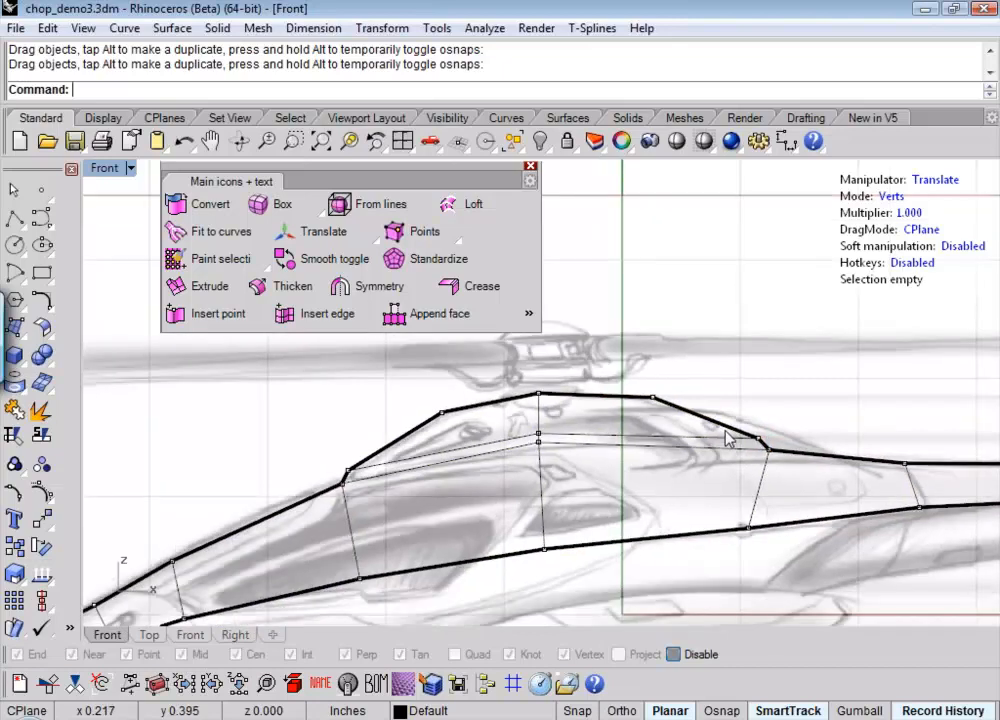
right_drag(546, 518, 641, 459)
right_drag(523, 501, 603, 487)
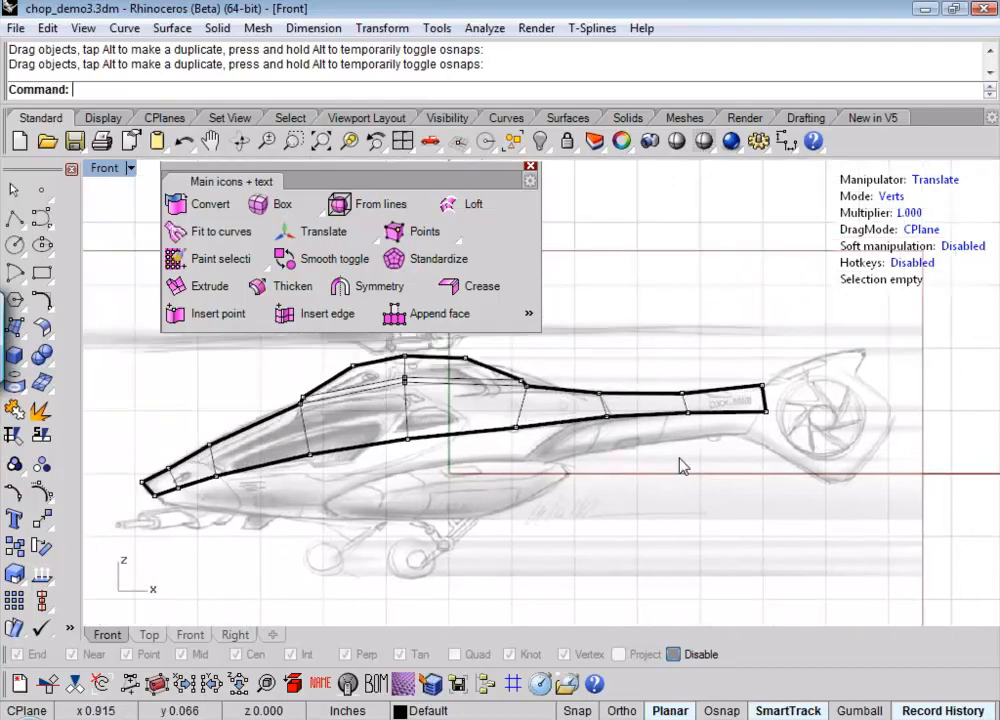
right_drag(848, 418, 838, 422)
scroll(838, 422, up, 3)
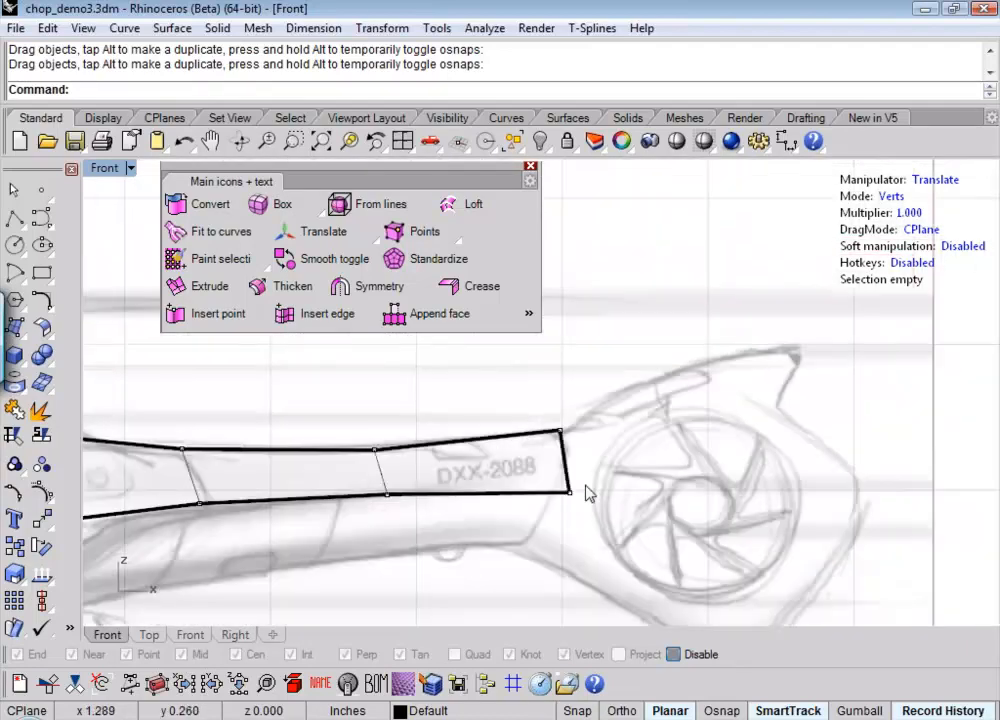
click(566, 486)
drag(630, 412, 658, 405)
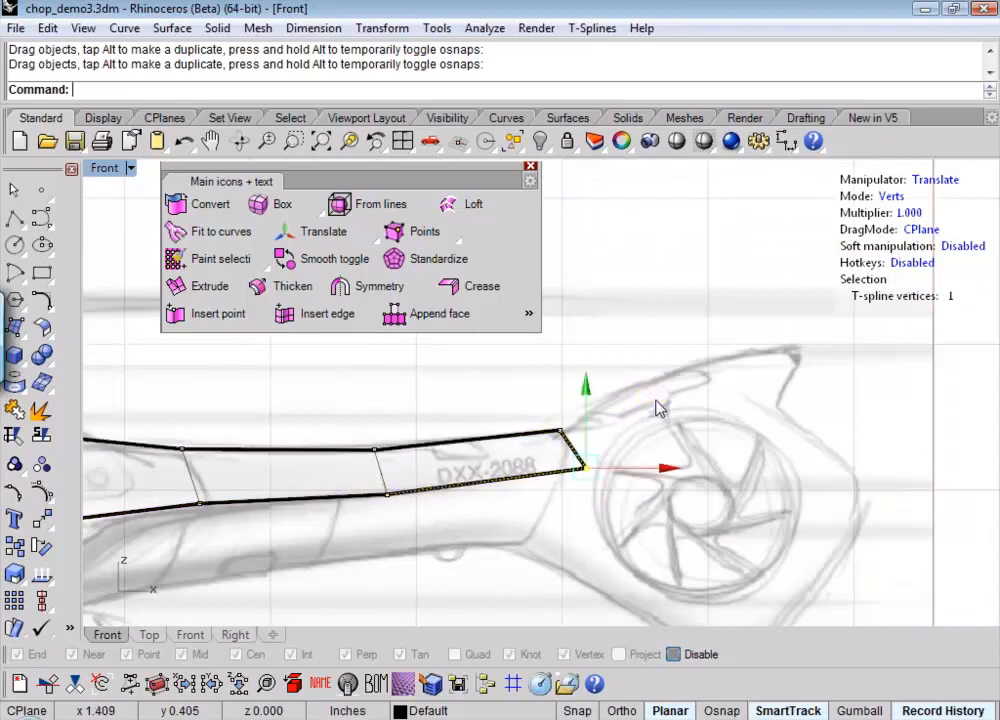
- Extrude the tail boom's end edge into two faces rising over the top of the tail fan
click(897, 198)
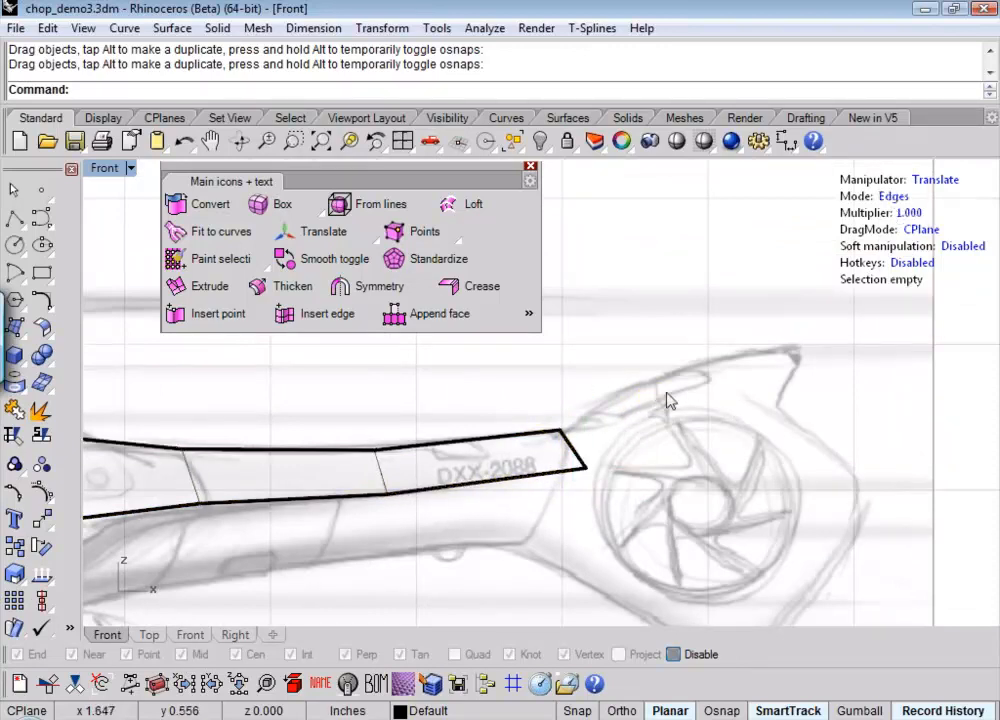
click(576, 456)
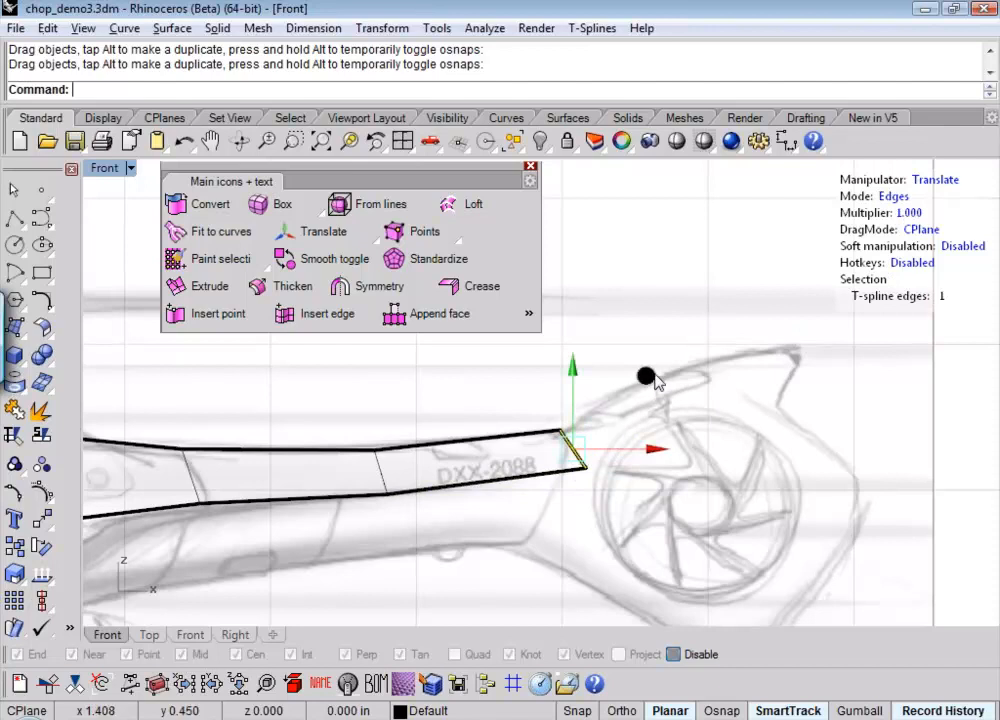
drag(647, 375, 797, 319)
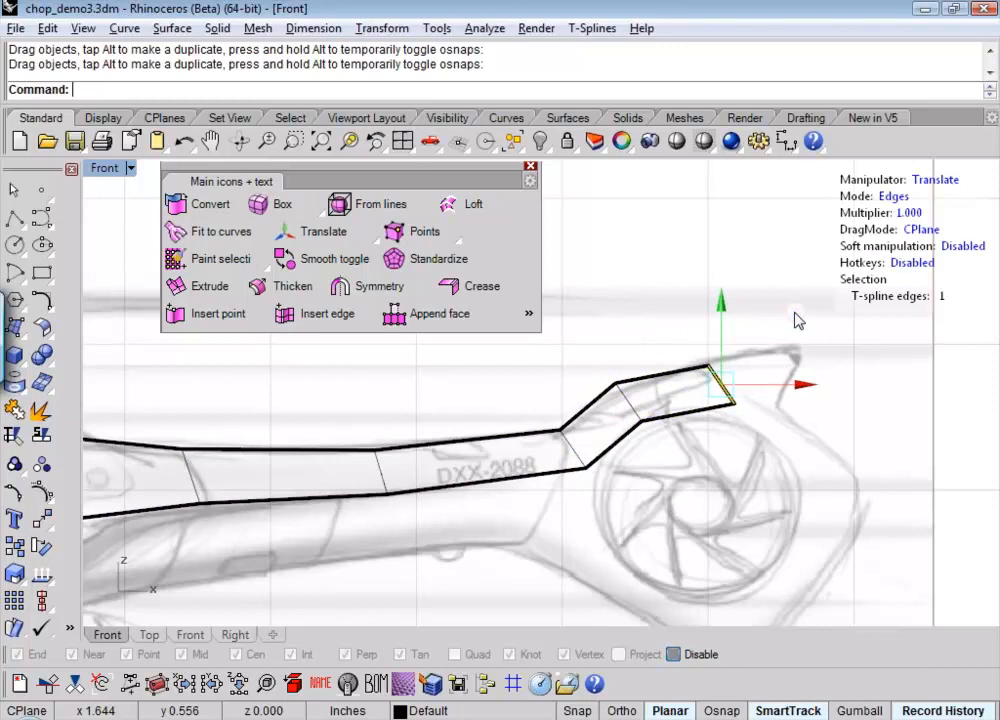
- Rotate the strip's end edge clockwise, shift it slightly forward, and extrude another face down around the rear of the tail fan
click(936, 182)
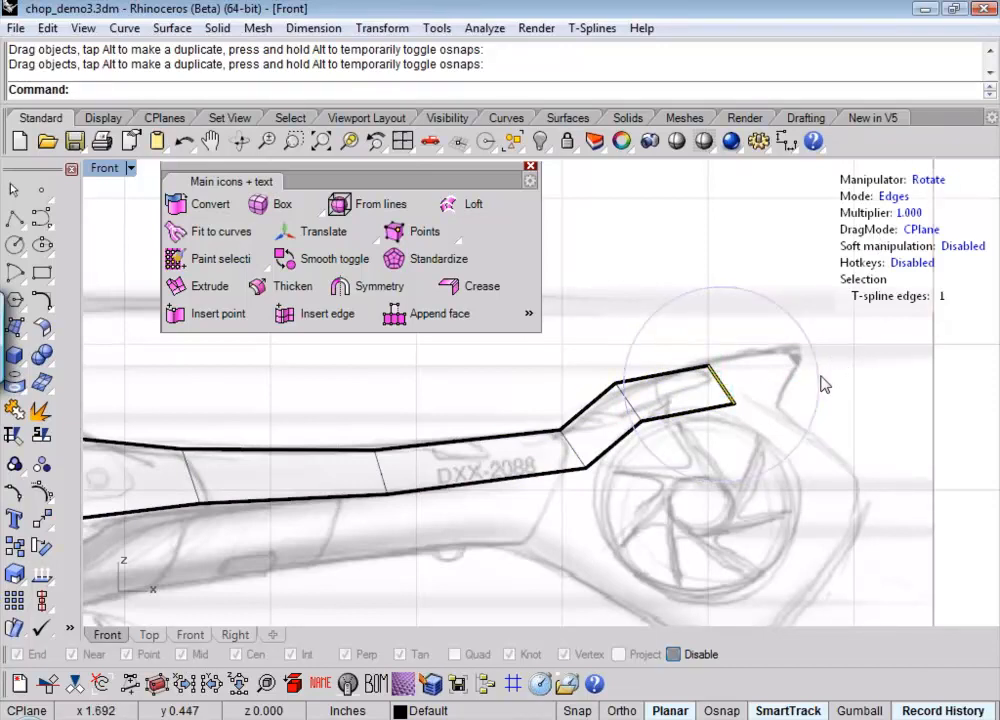
drag(821, 384, 762, 430)
click(935, 182)
click(935, 182)
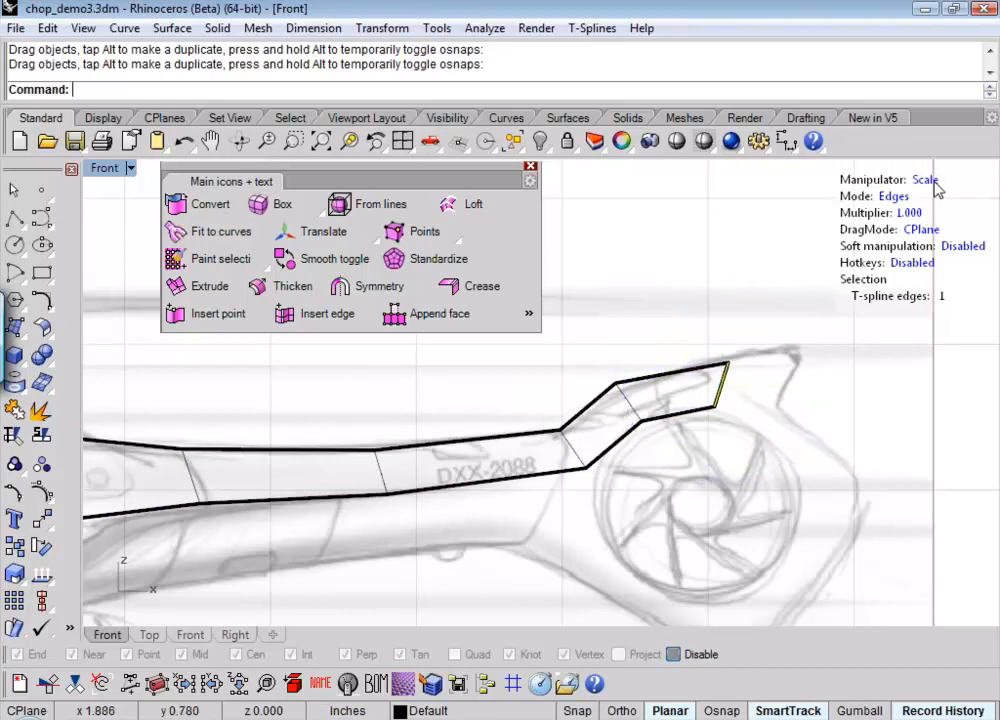
click(935, 182)
drag(796, 313, 852, 365)
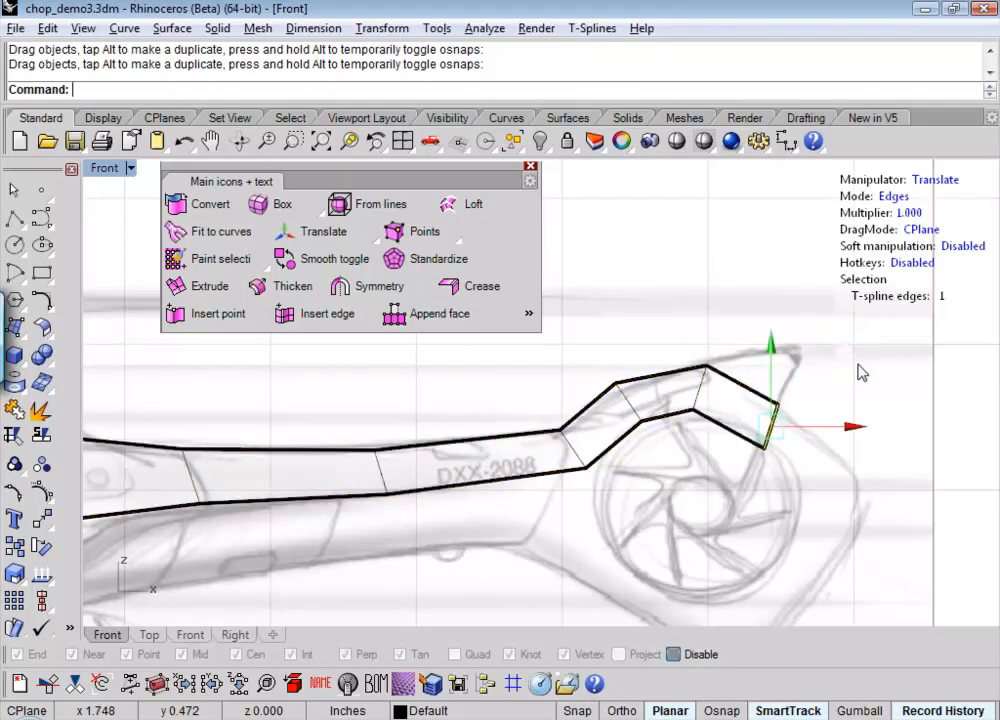
- Rotate the new end edge to point radially from the fan, and extrude another face down along the fan's rear rim
click(922, 182)
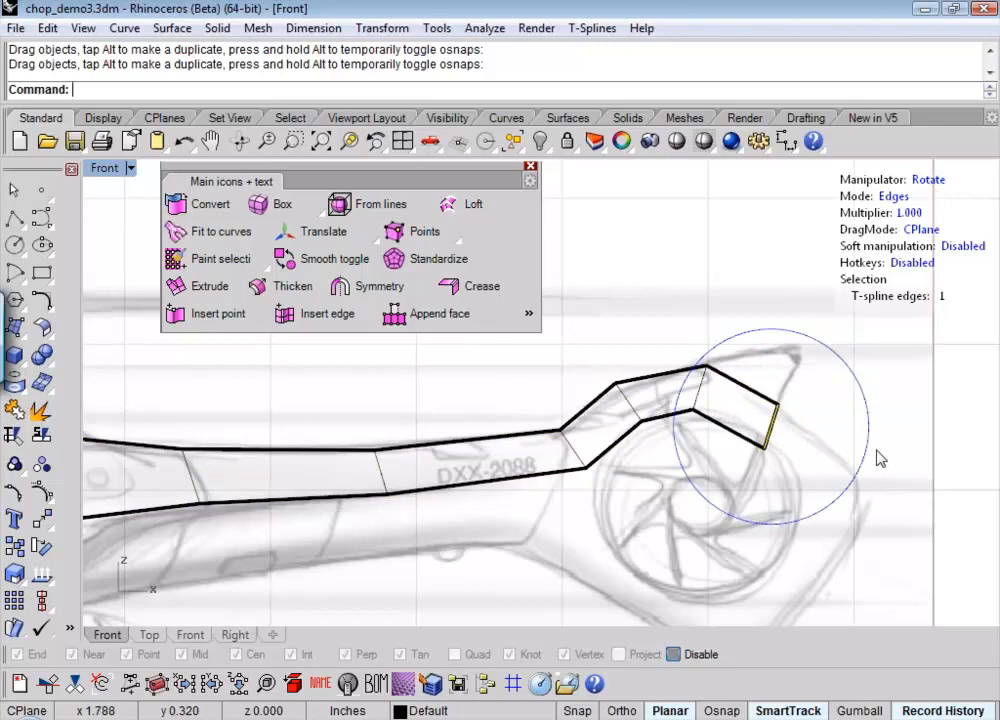
drag(870, 464, 841, 491)
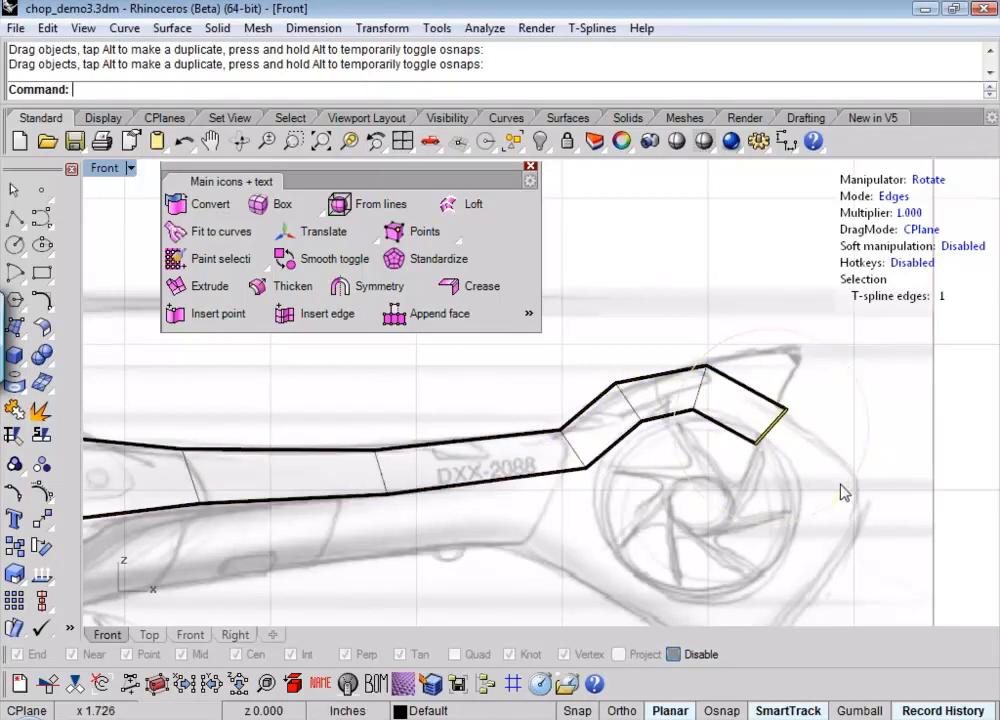
click(928, 180)
click(928, 180)
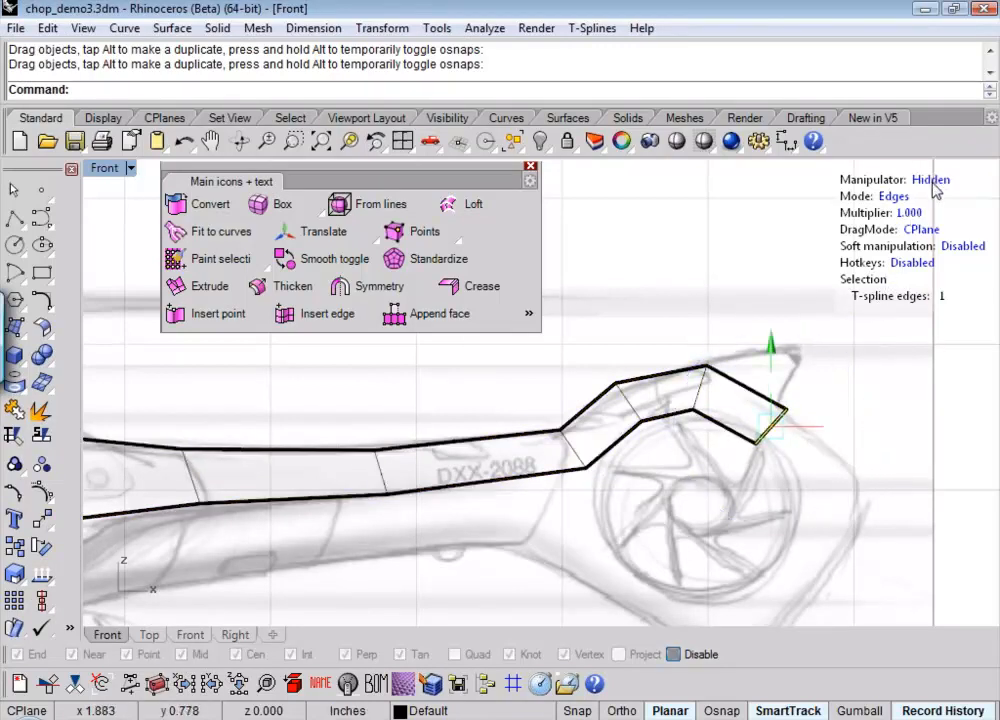
click(926, 180)
click(860, 363)
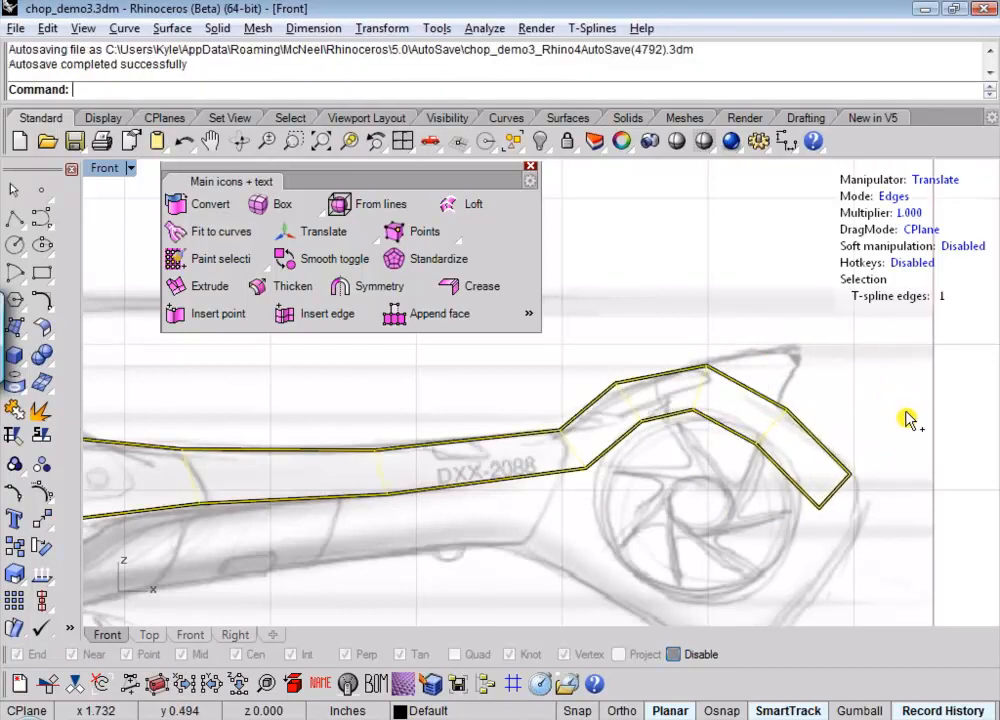
- Rotate the end edge at the rear of the fan to horizontal and extrude one face straight down inside the sketched shroud
click(862, 508)
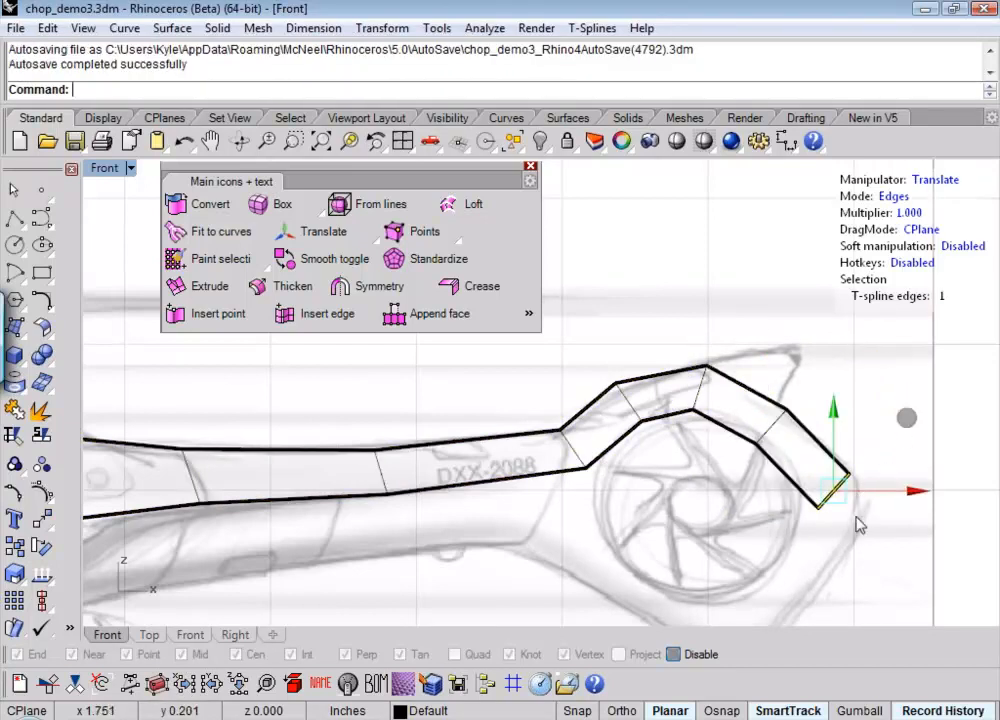
right_drag(857, 522, 779, 444)
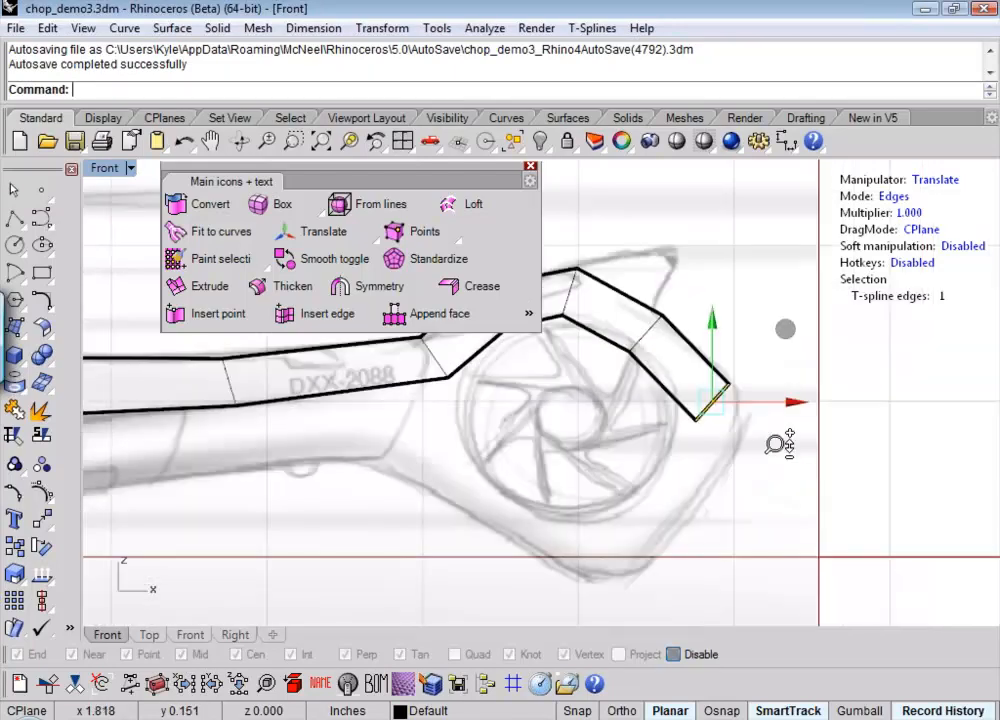
scroll(779, 458, up, 3)
click(935, 180)
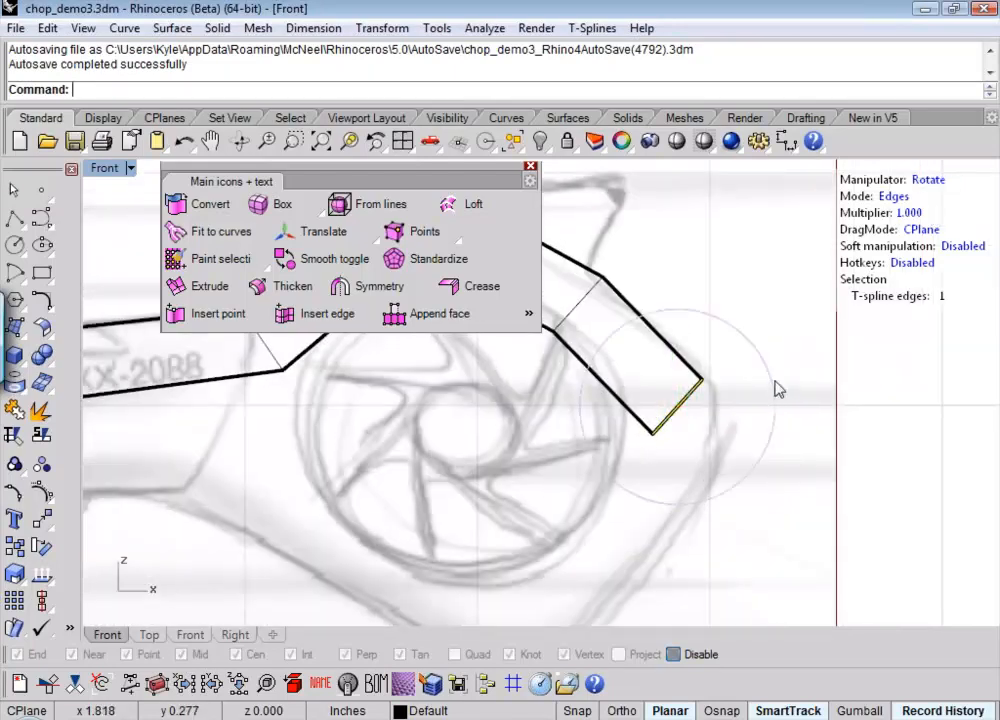
drag(777, 391, 763, 467)
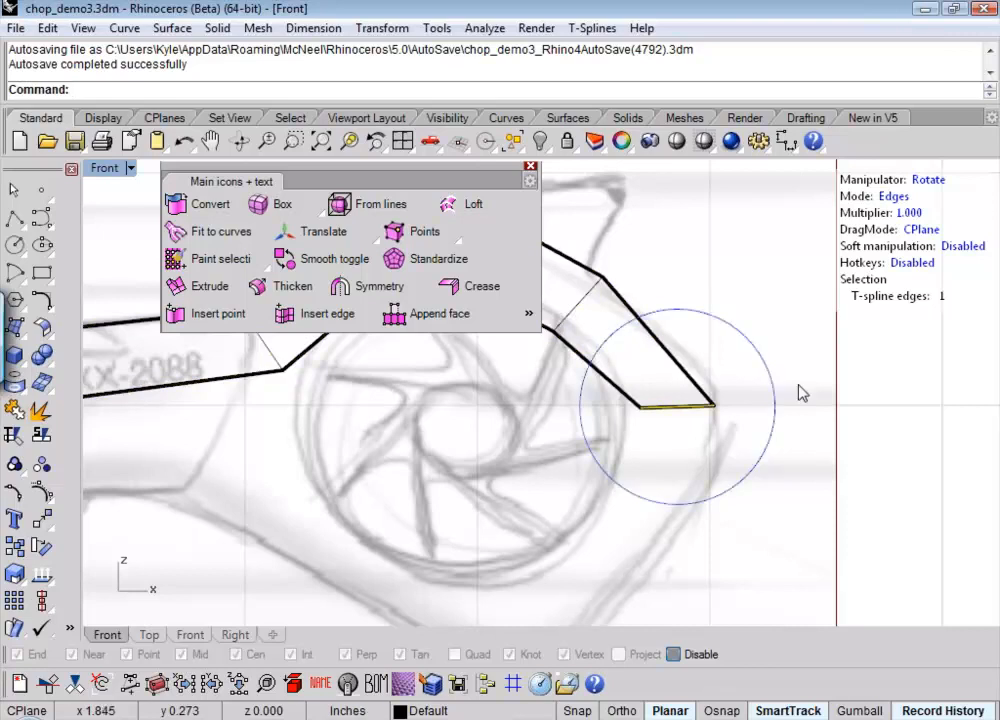
click(935, 181)
click(932, 181)
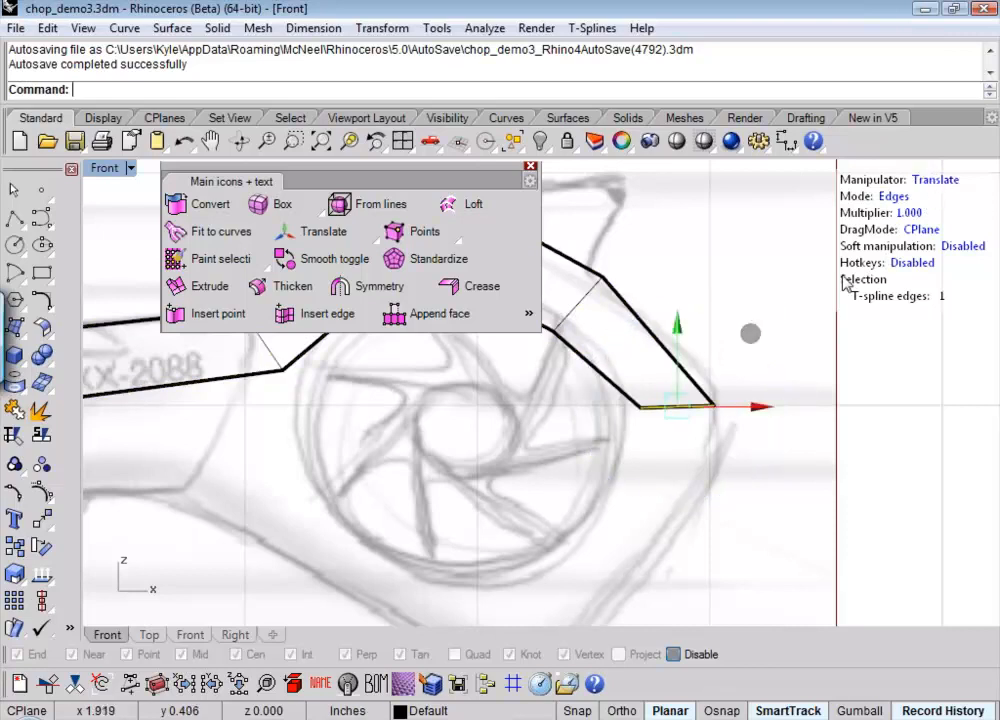
drag(751, 333, 754, 400)
right_drag(799, 529, 797, 358)
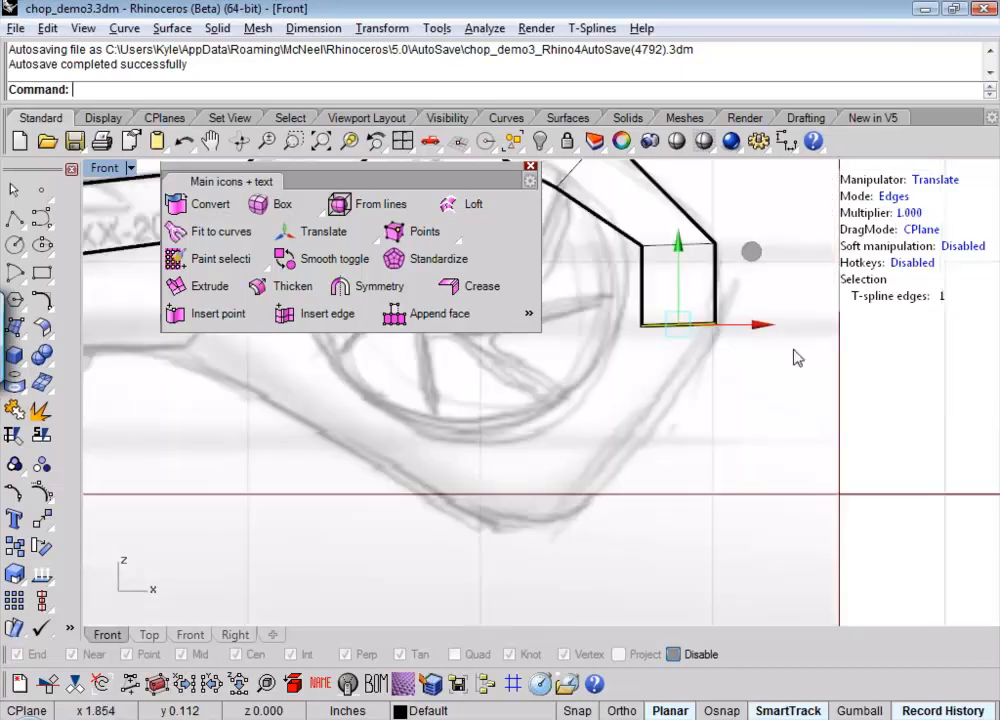
- Rotate the shroud strip's end edge clockwise and extrude one face down and forward along the sketched lower rear outline
click(938, 181)
drag(778, 354, 752, 385)
click(928, 180)
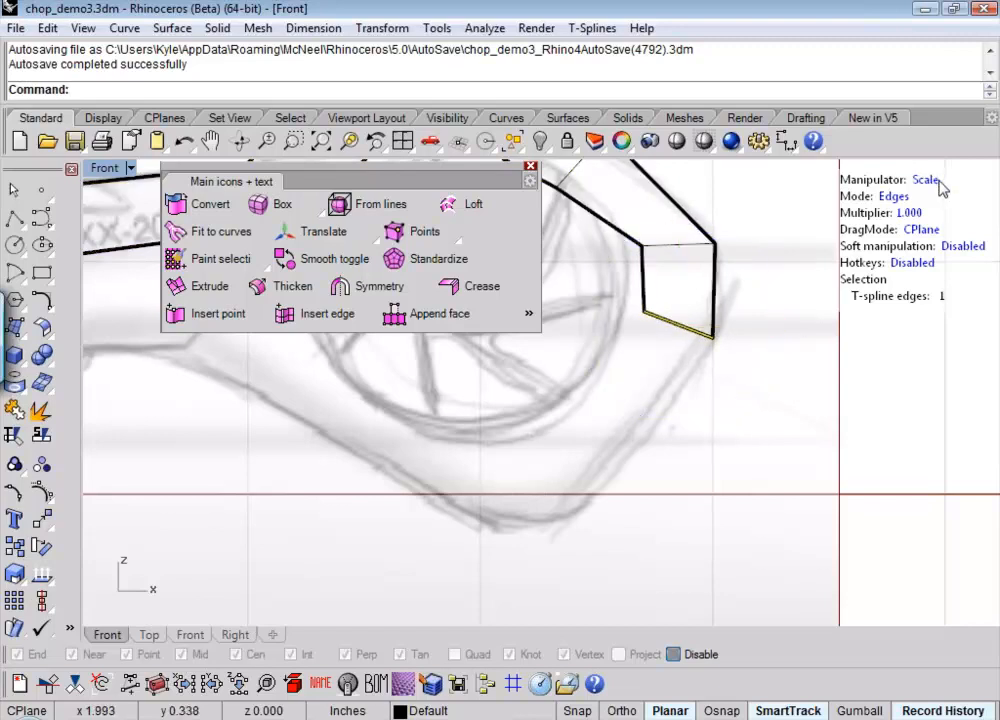
click(930, 180)
alt+drag(752, 256, 645, 400)
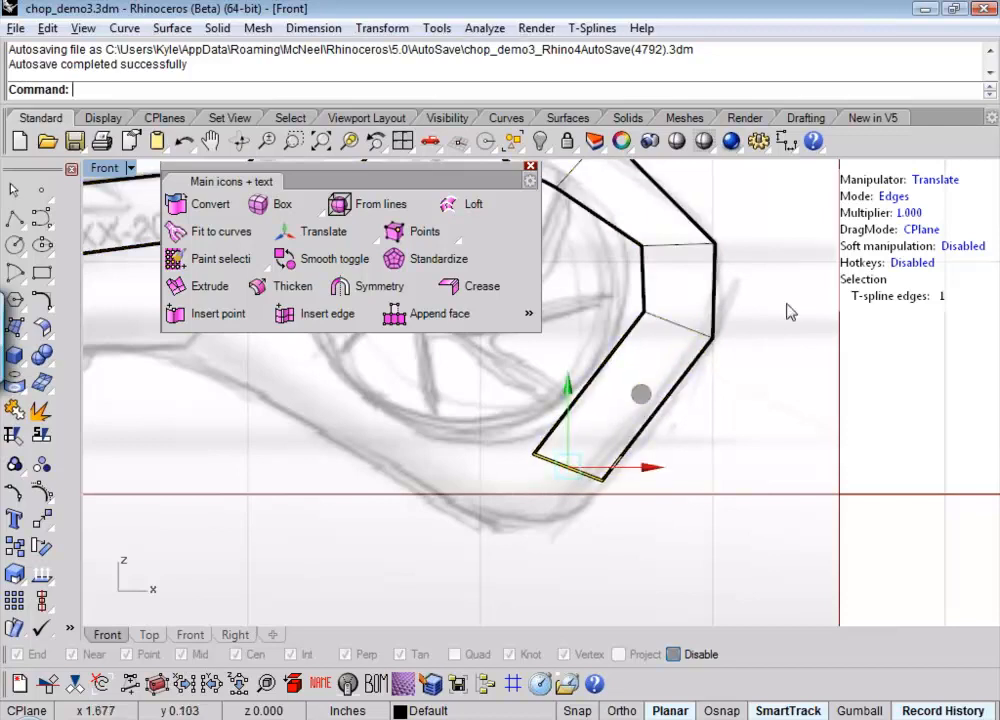
- Rotate the new end edge further clockwise and extrude another face forward beneath the tail fan
click(938, 181)
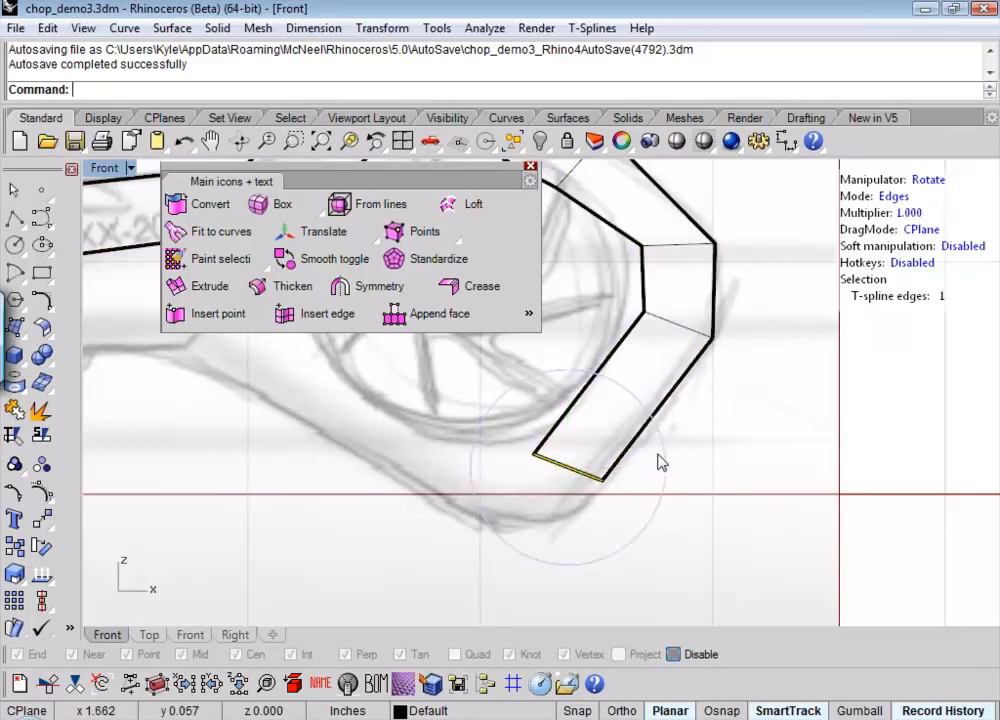
drag(661, 462, 656, 493)
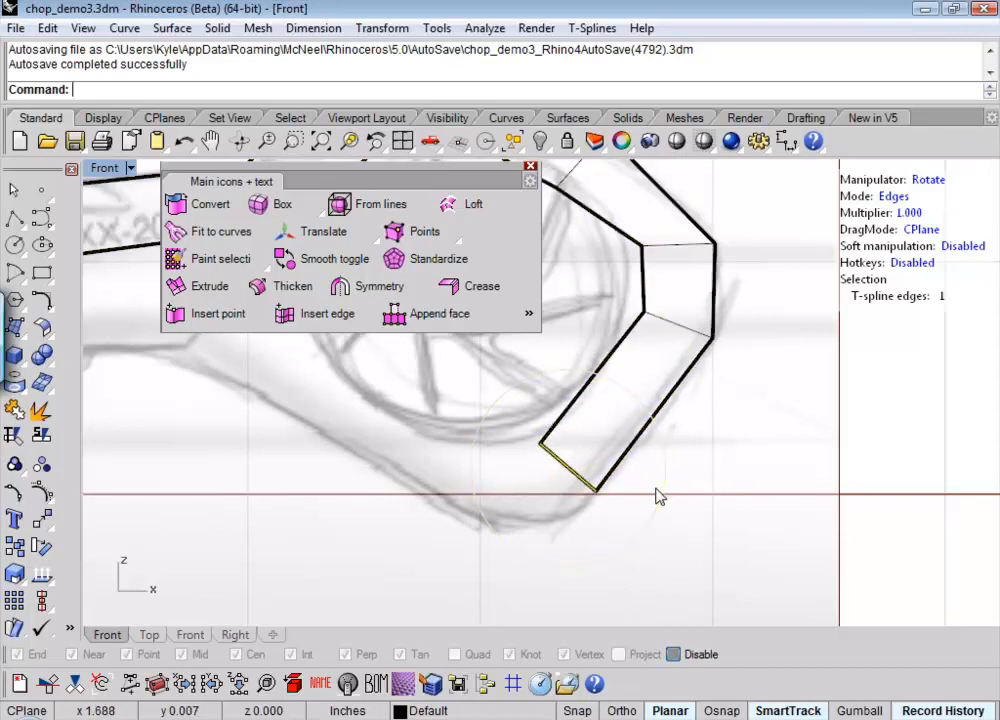
click(929, 181)
click(933, 181)
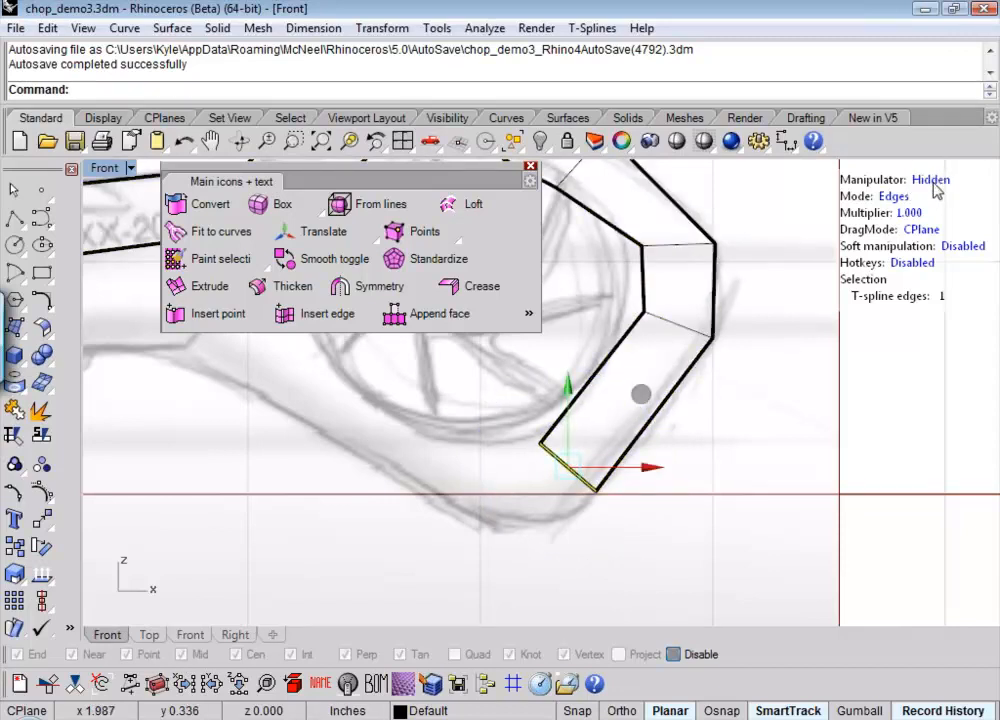
drag(640, 396, 527, 428)
- Rotate the end edge beneath the fan to point radially, and extrude two faces forward and up around the fan's lower front
click(935, 180)
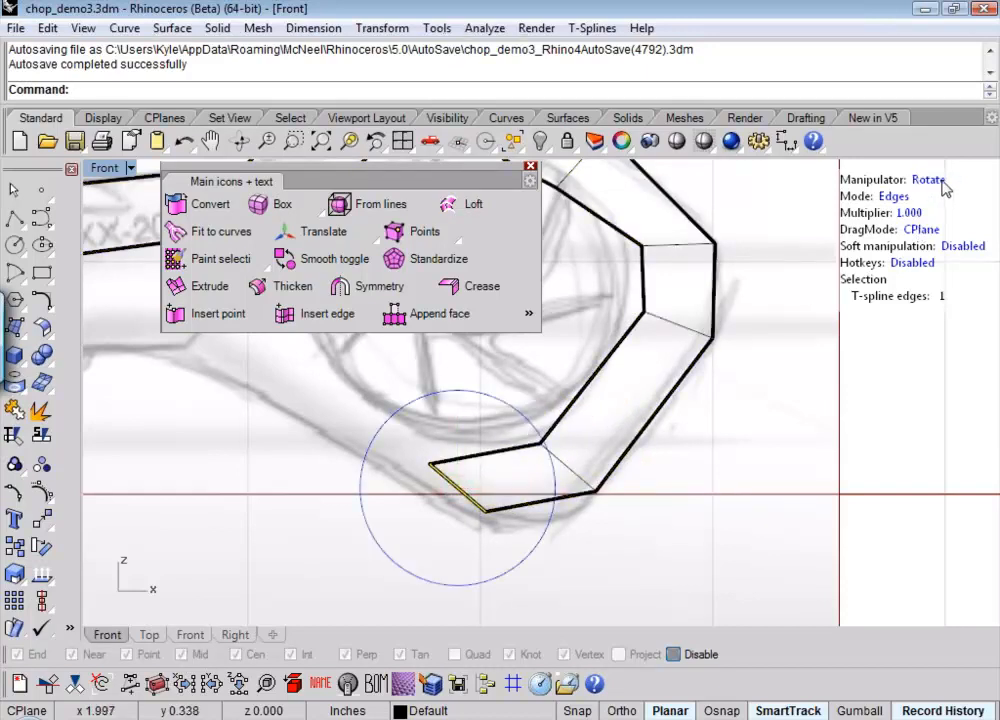
drag(563, 491, 478, 557)
right_drag(666, 509, 803, 586)
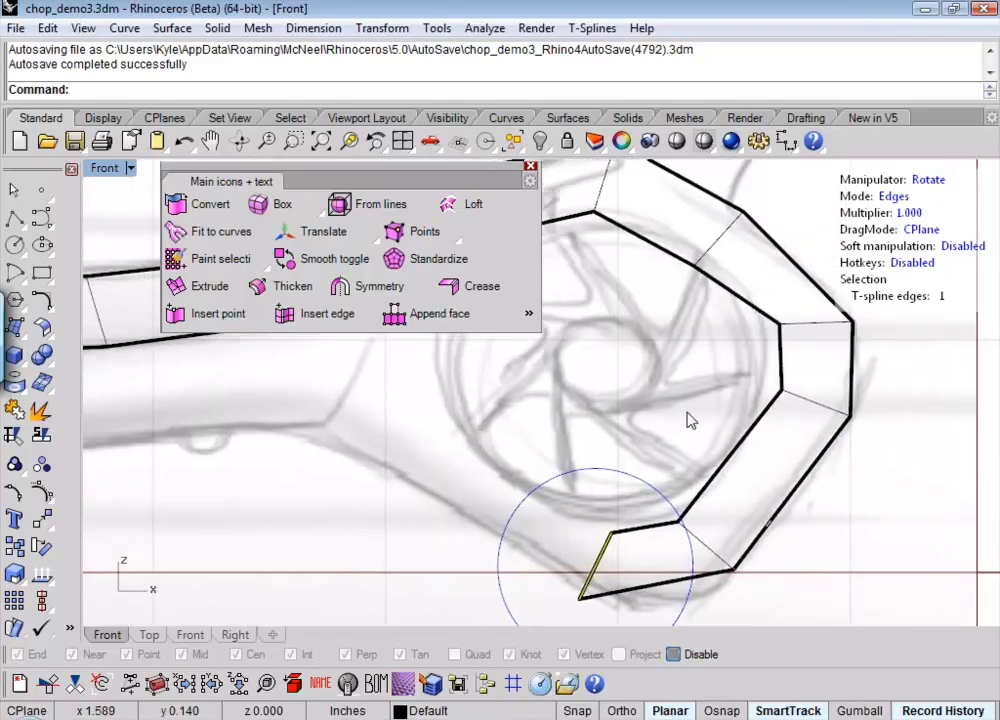
scroll(687, 416, down, 2)
right_drag(680, 400, 754, 438)
scroll(744, 430, down, 2)
scroll(744, 436, down, 1)
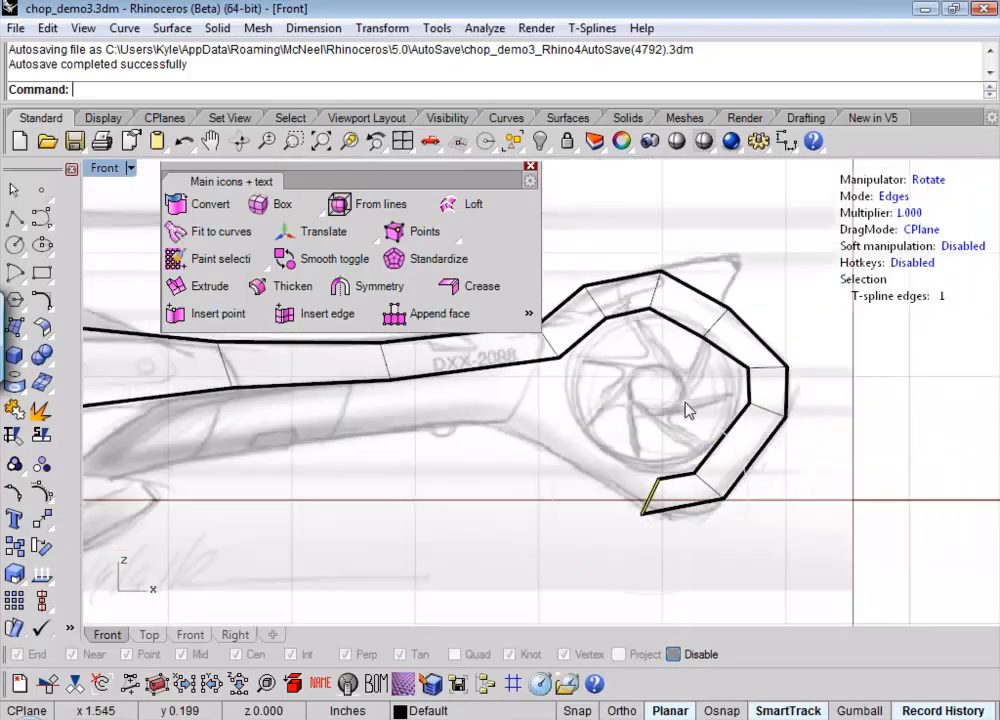
click(931, 182)
click(931, 182)
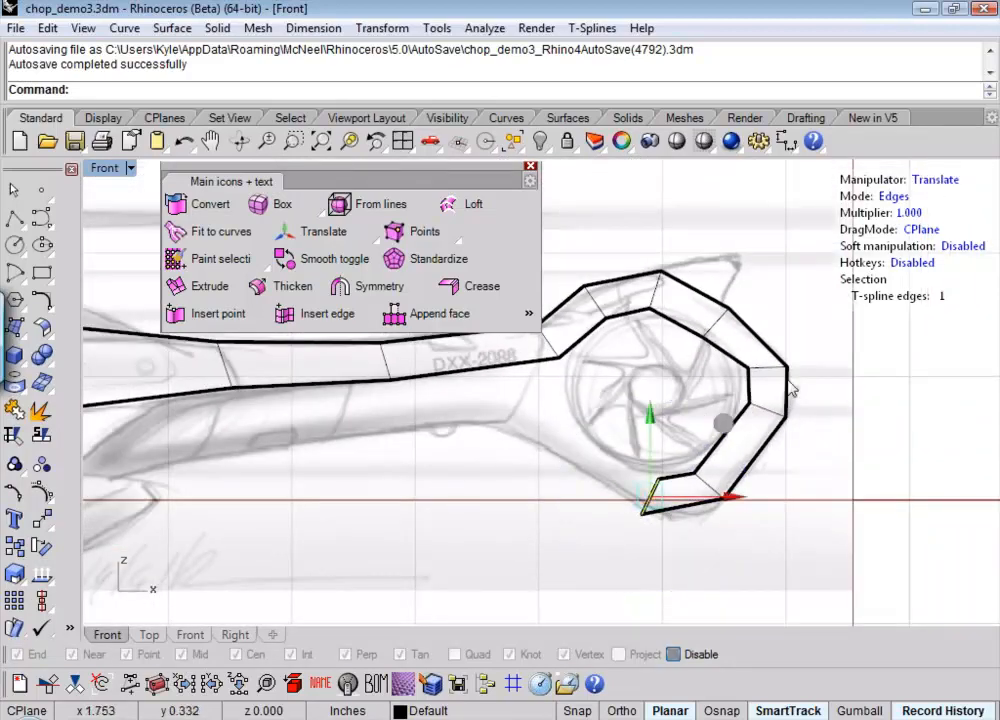
double_click(714, 426)
drag(707, 420, 618, 363)
- Move the fuselage's lower rear vertex backward along the body's lower edge, close to the start of the tail boom
scroll(515, 523, down, 5)
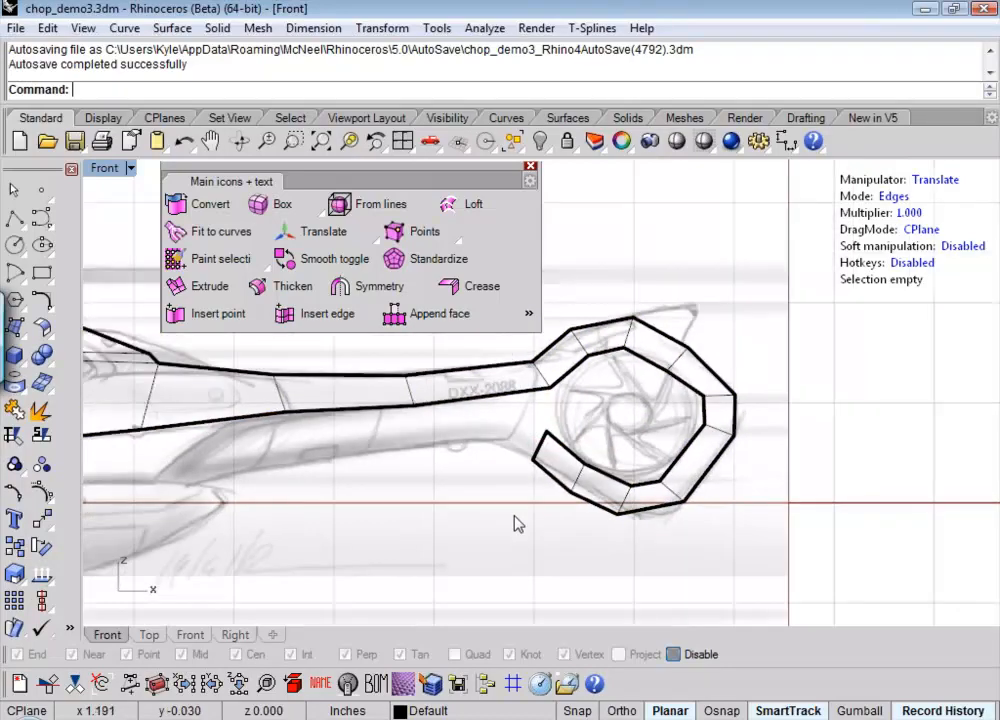
scroll(585, 453, up, 6)
scroll(591, 435, down, 3)
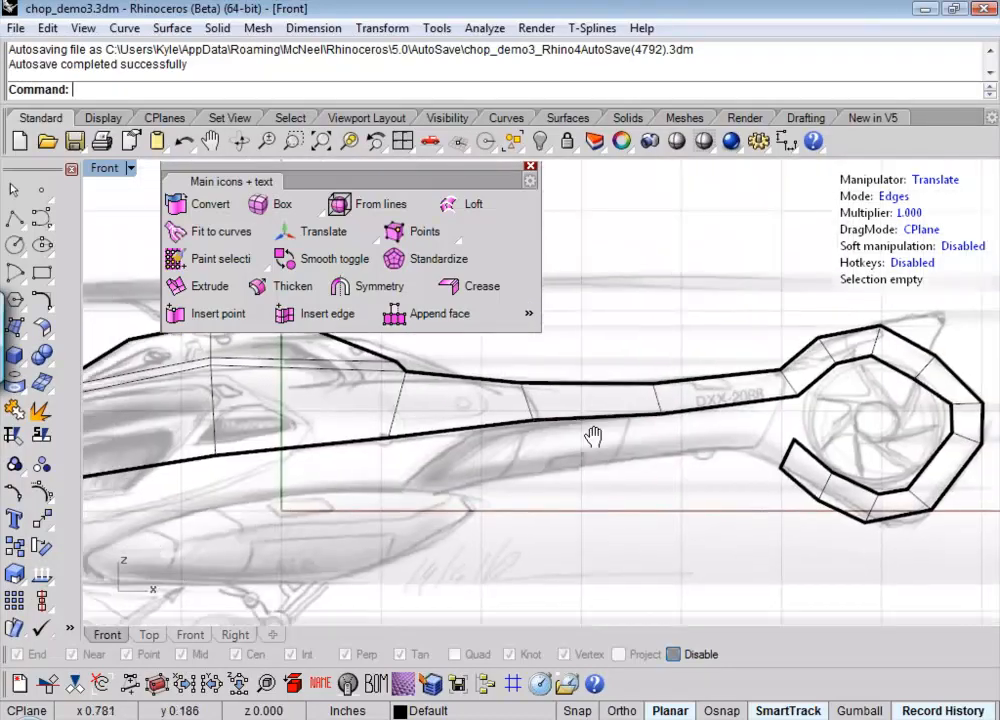
scroll(652, 464, up, 2)
scroll(652, 457, down, 2)
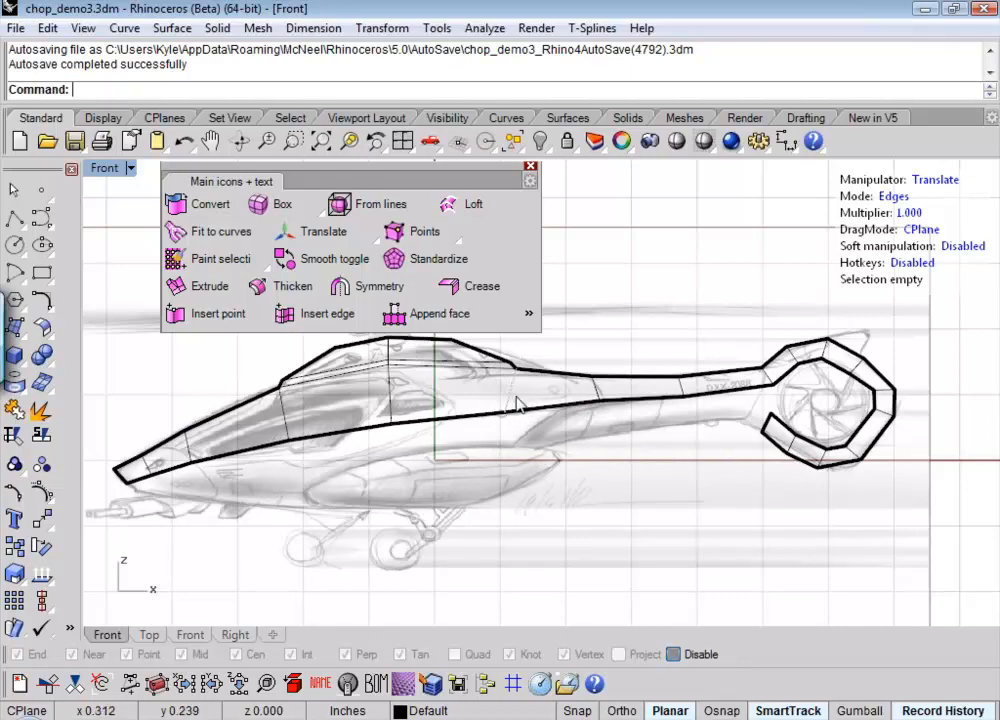
text(a)
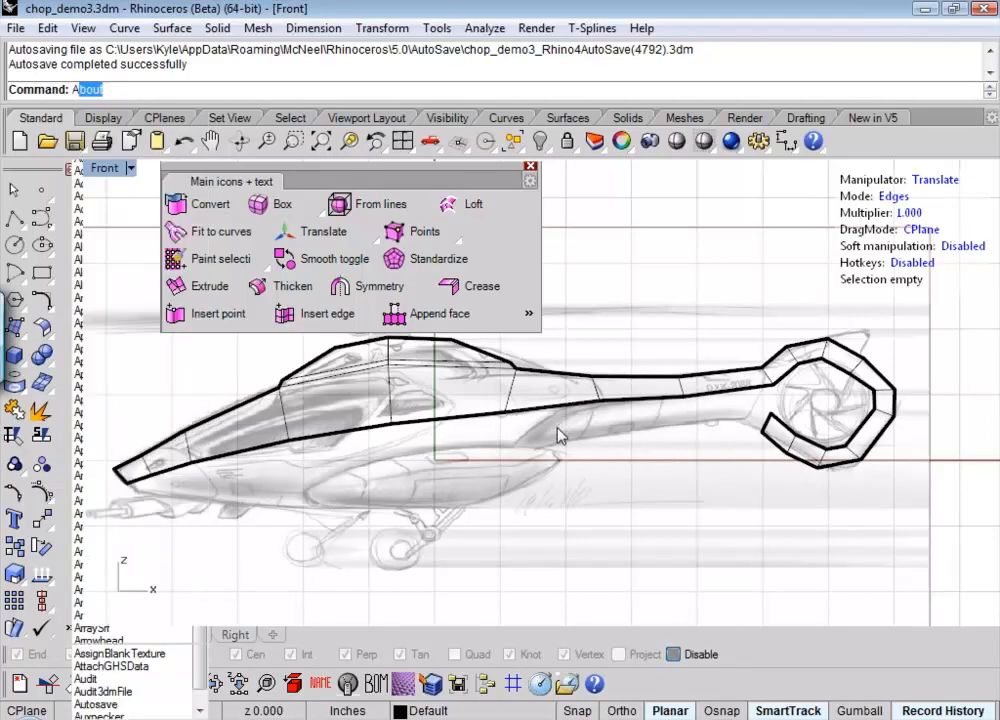
click(912, 182)
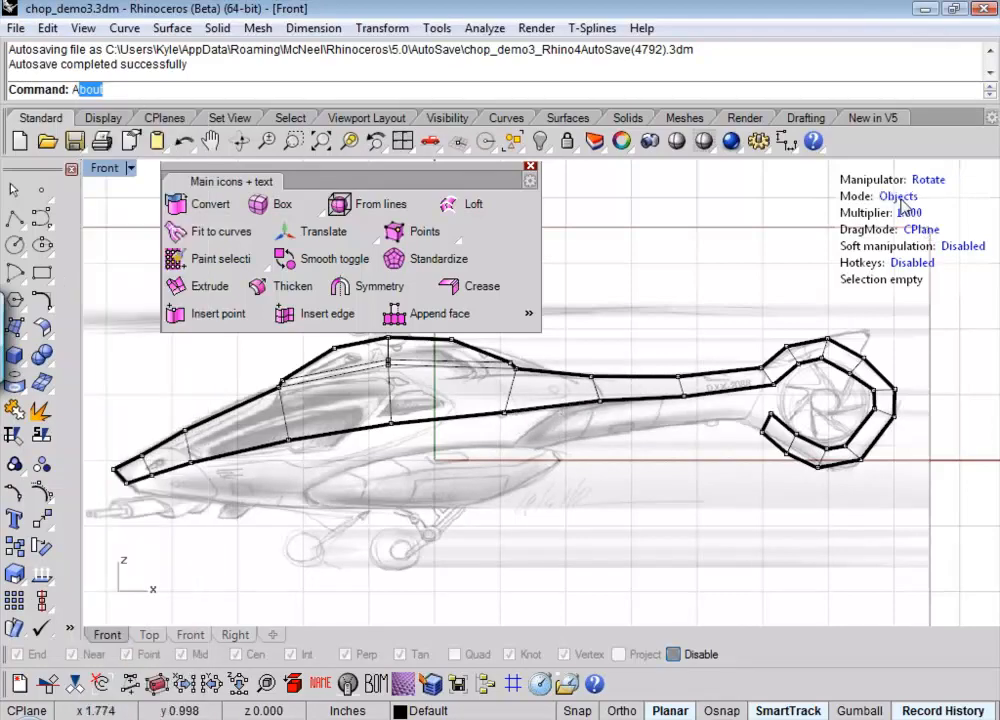
click(898, 196)
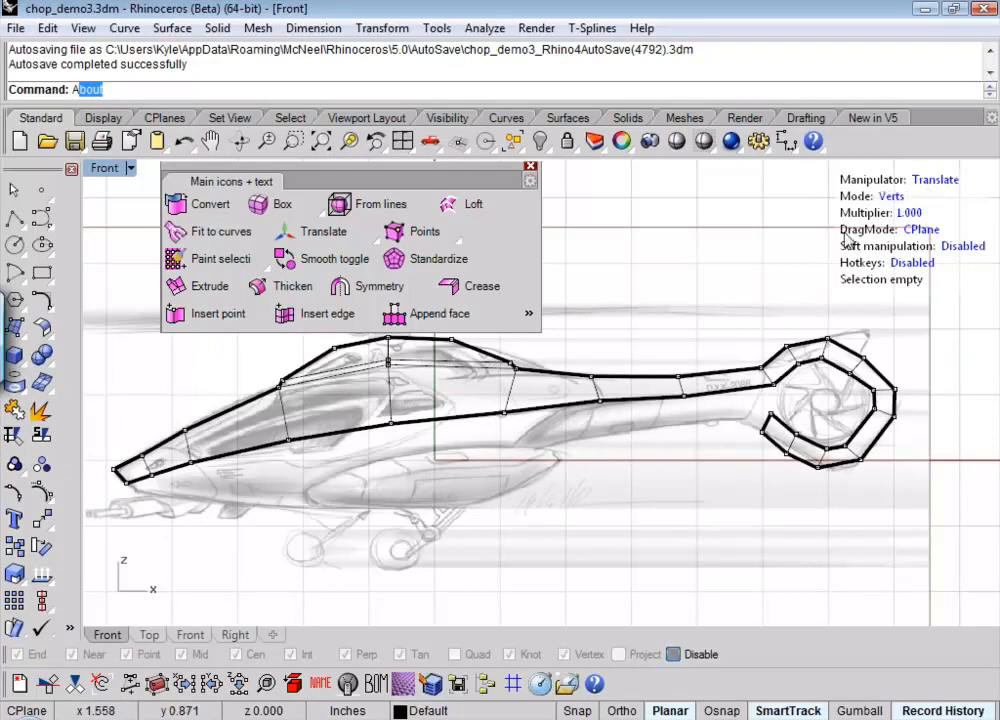
double_click(517, 420)
click(507, 414)
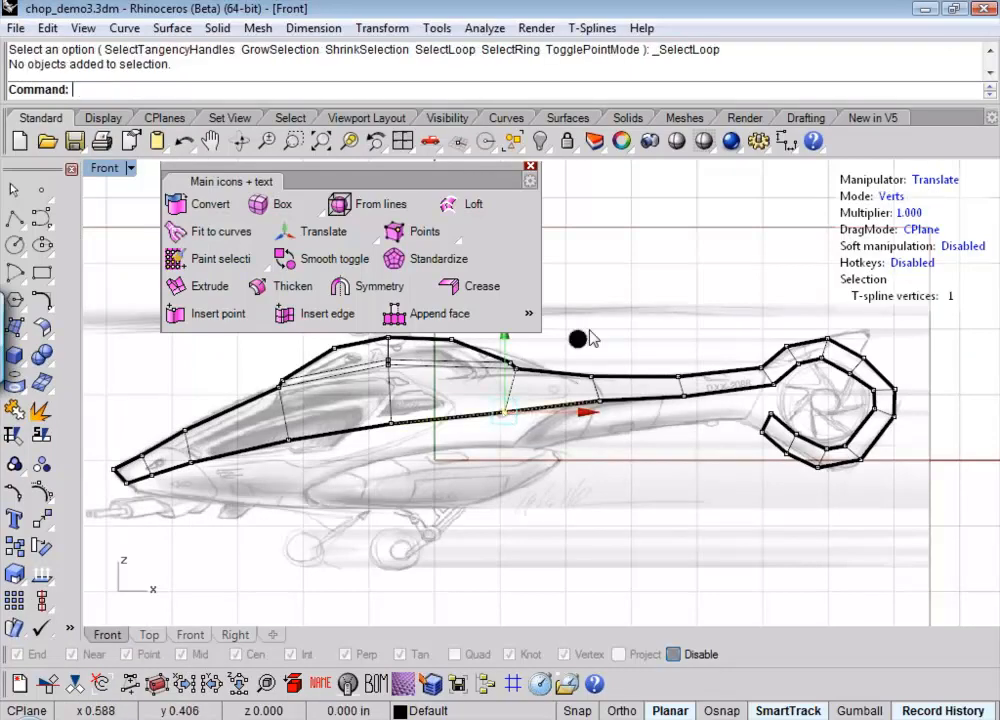
drag(581, 343, 618, 340)
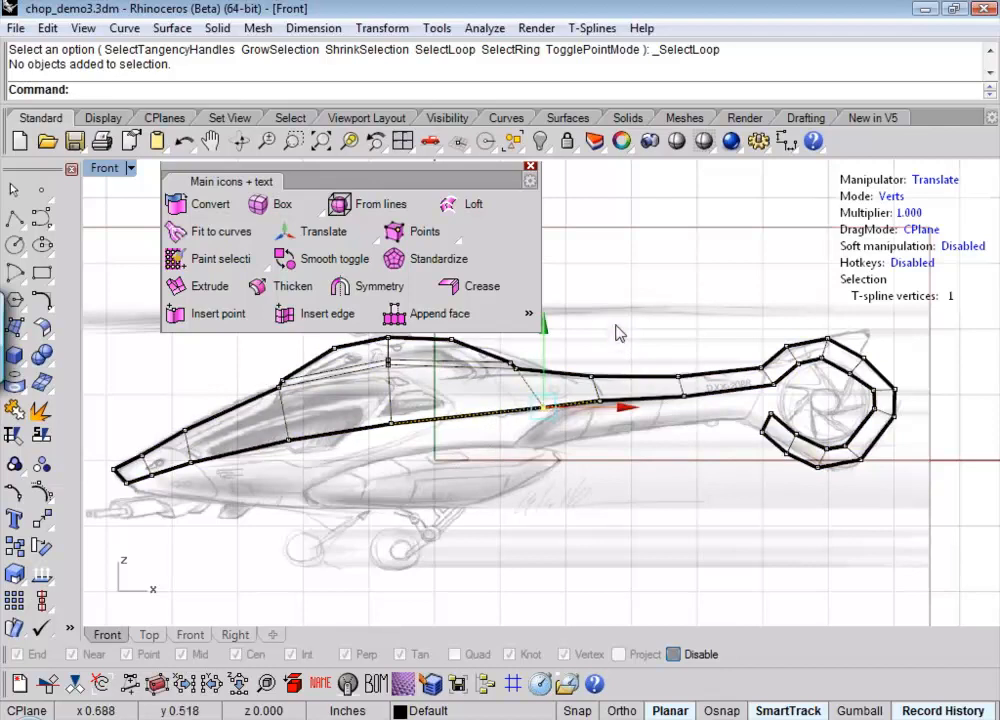
click(616, 335)
- Extrude the five lower fuselage edges, from behind the cabin to the nose, down and forward as a new row of faces
click(890, 196)
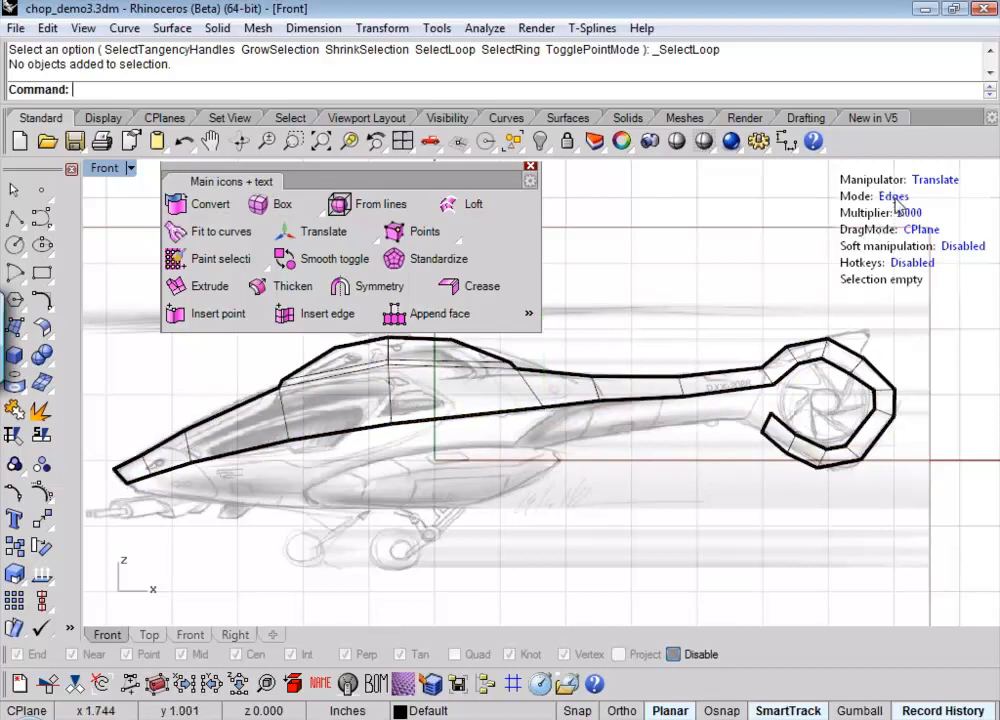
click(525, 413)
shift+click(362, 433)
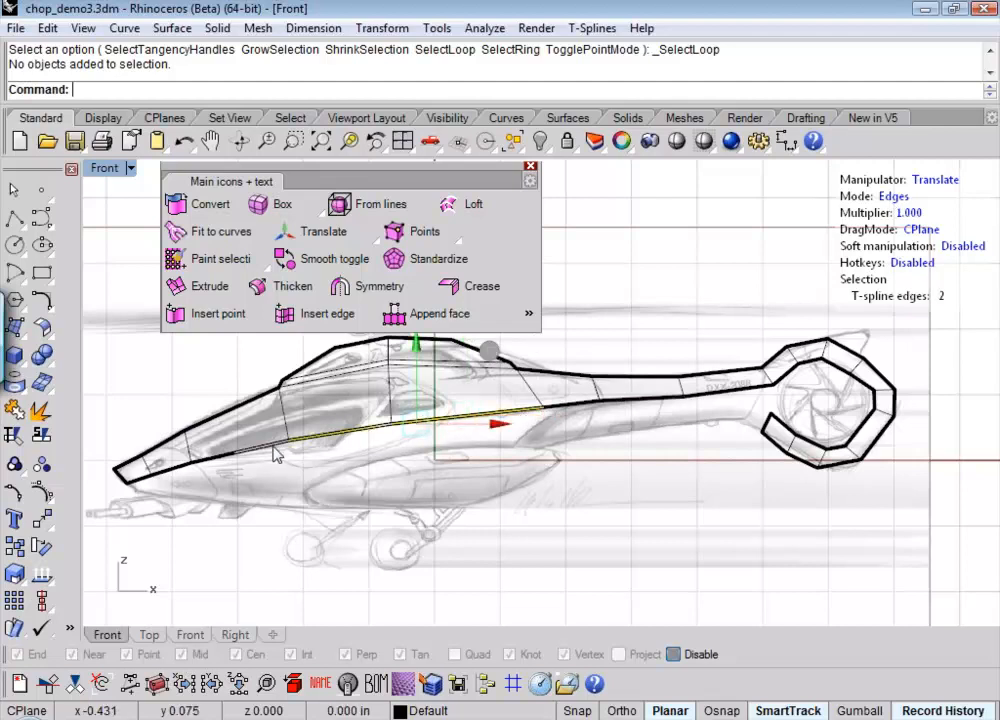
shift+click(257, 448)
shift+click(168, 467)
shift+click(141, 483)
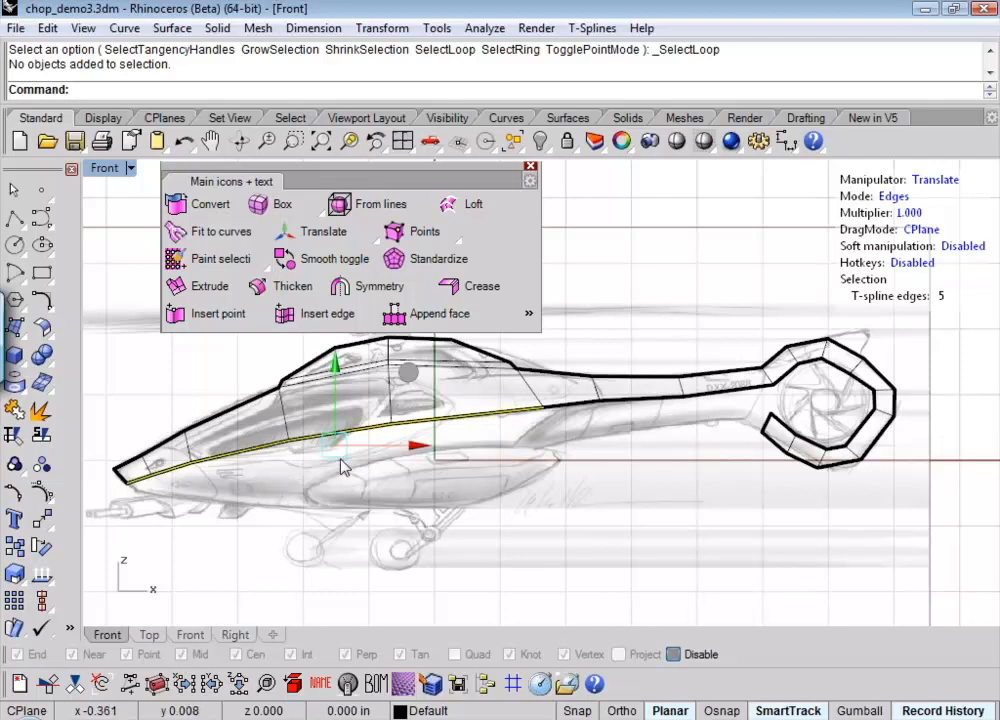
drag(410, 374, 369, 422)
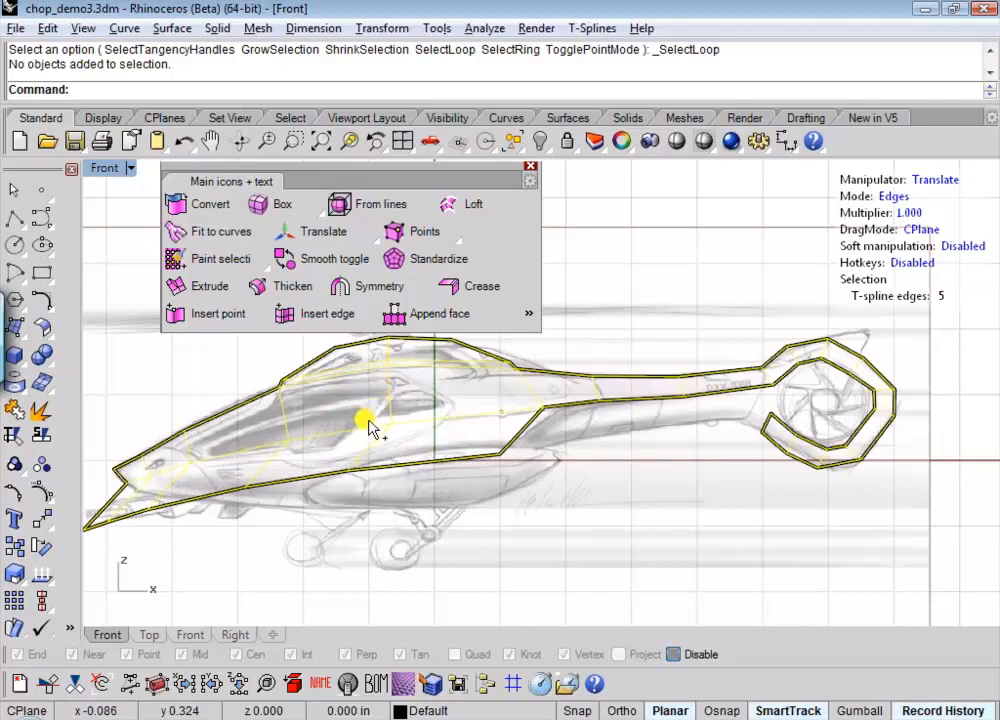
right_drag(373, 557, 526, 535)
text(A)
key(Escape)
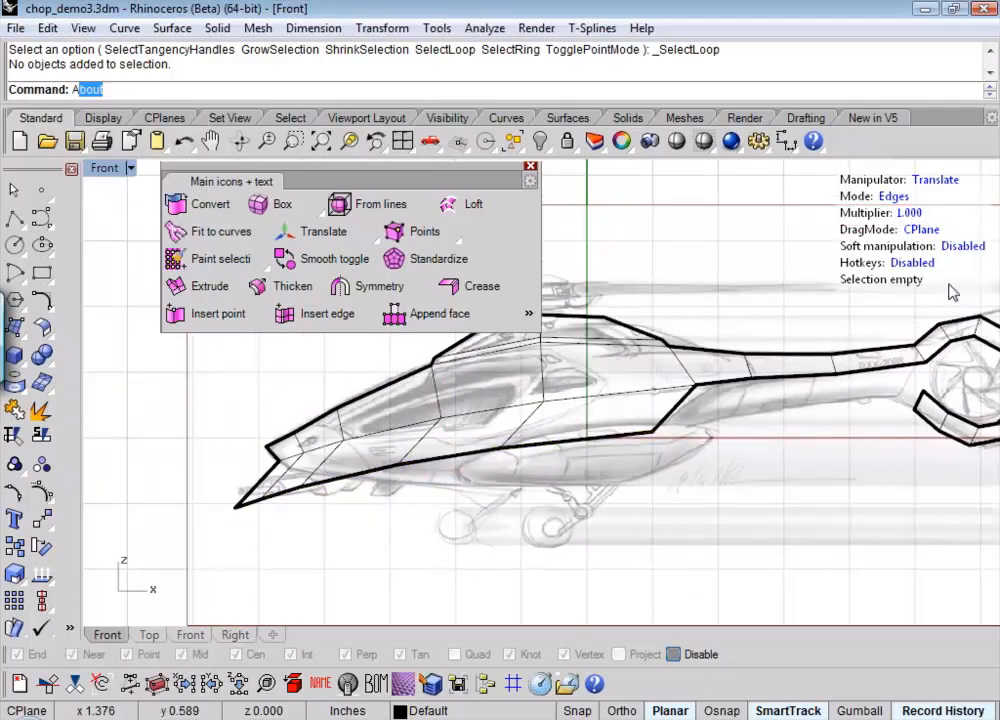
- Move the three middle vertices of the new lower edge backward and up, beneath the matching vertices of the row above
click(893, 197)
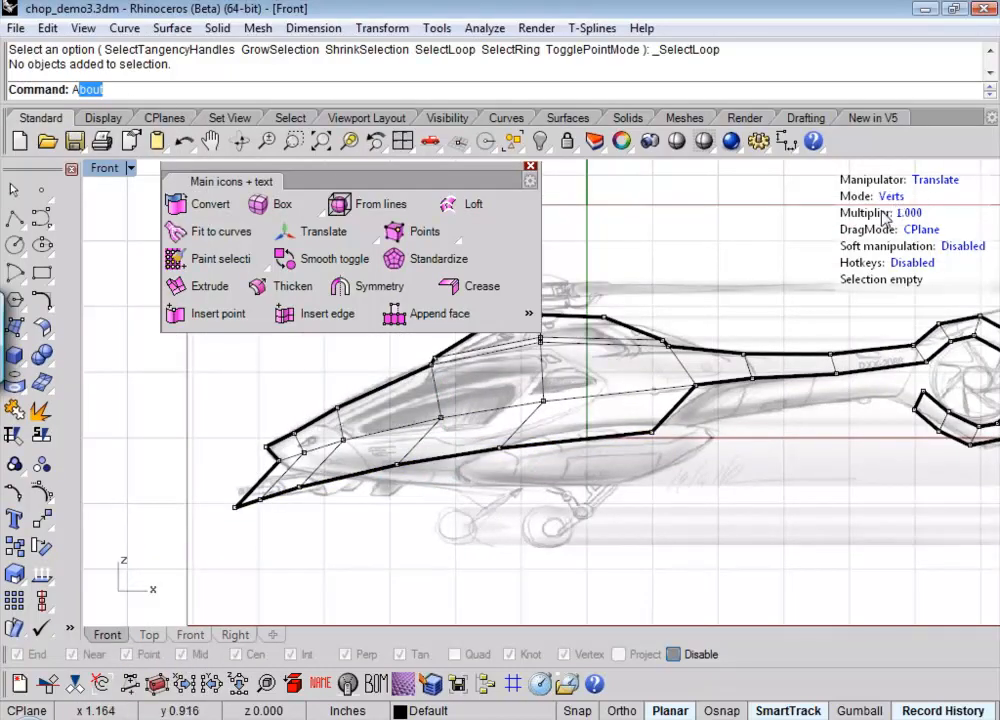
click(509, 455)
drag(571, 375, 617, 370)
click(398, 464)
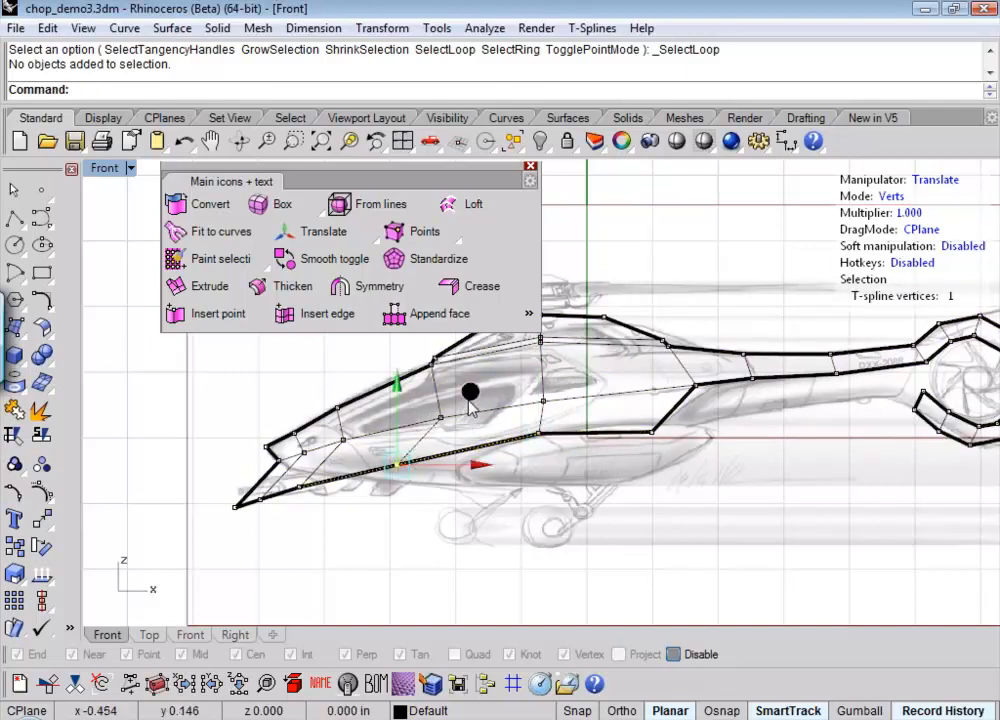
drag(469, 398, 516, 392)
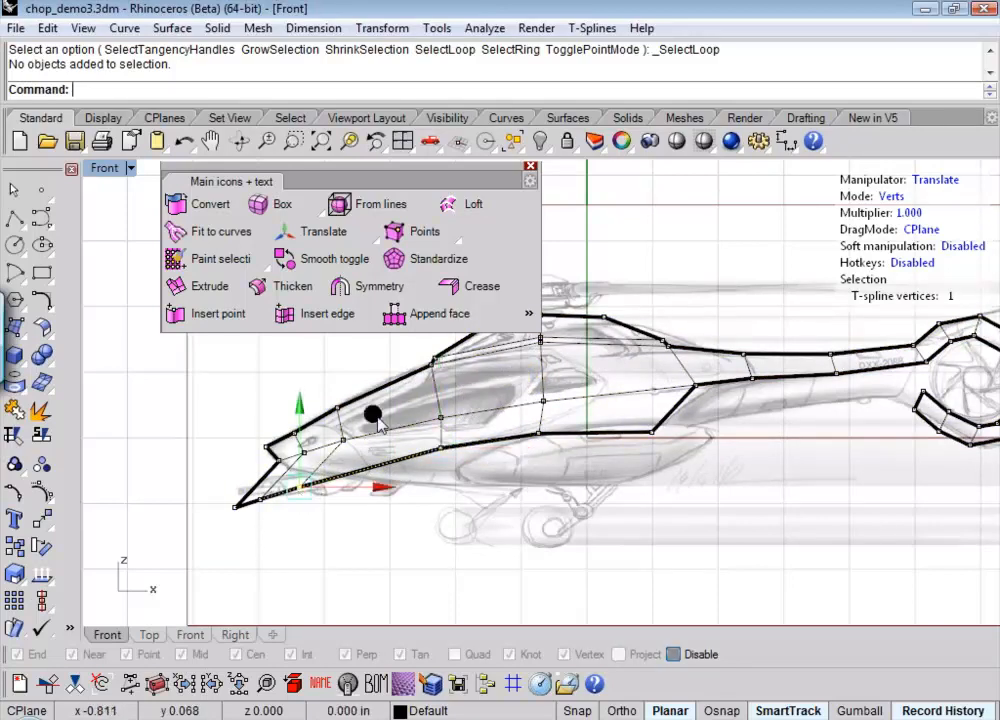
drag(415, 400, 427, 394)
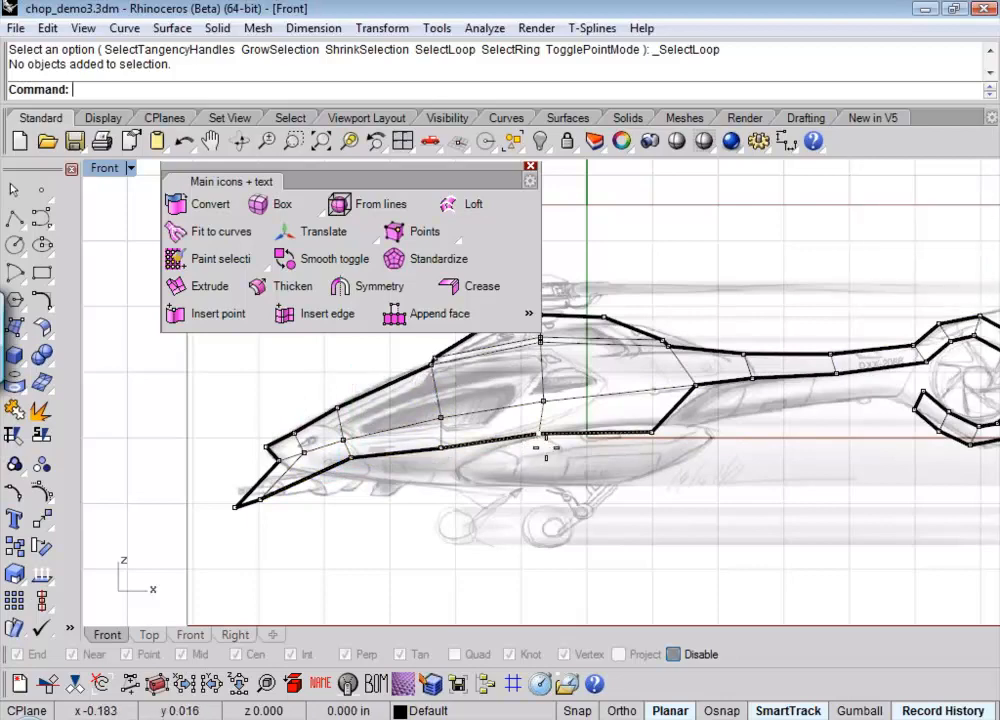
drag(542, 438, 541, 438)
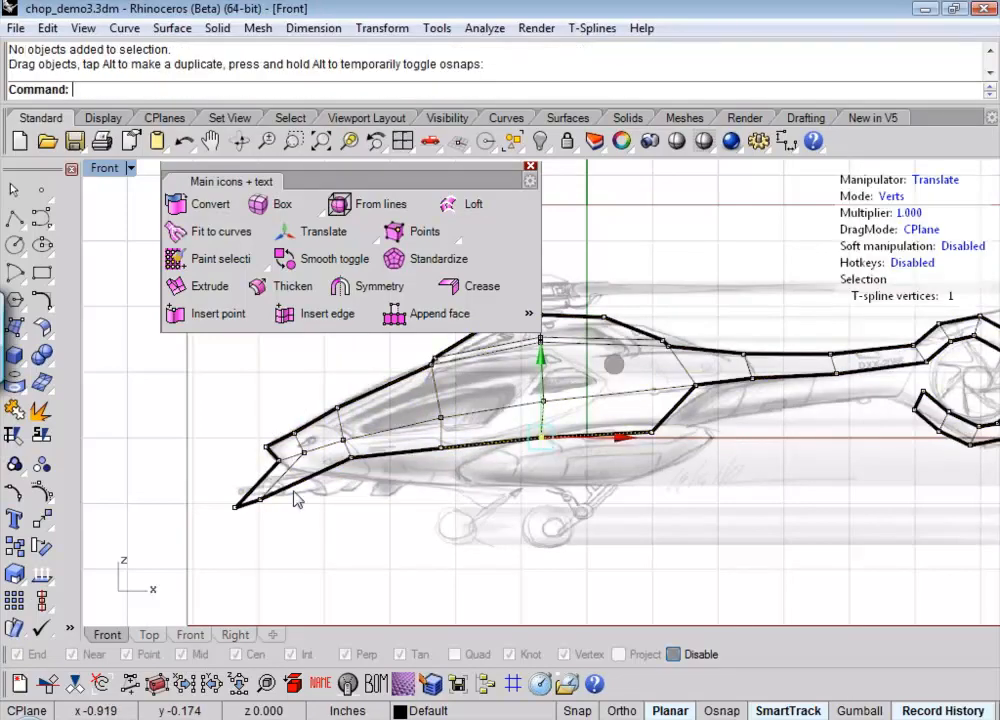
- Move the two front vertices of the new lower edge backward and up to just beneath the nose
click(261, 499)
drag(332, 431, 380, 396)
click(237, 508)
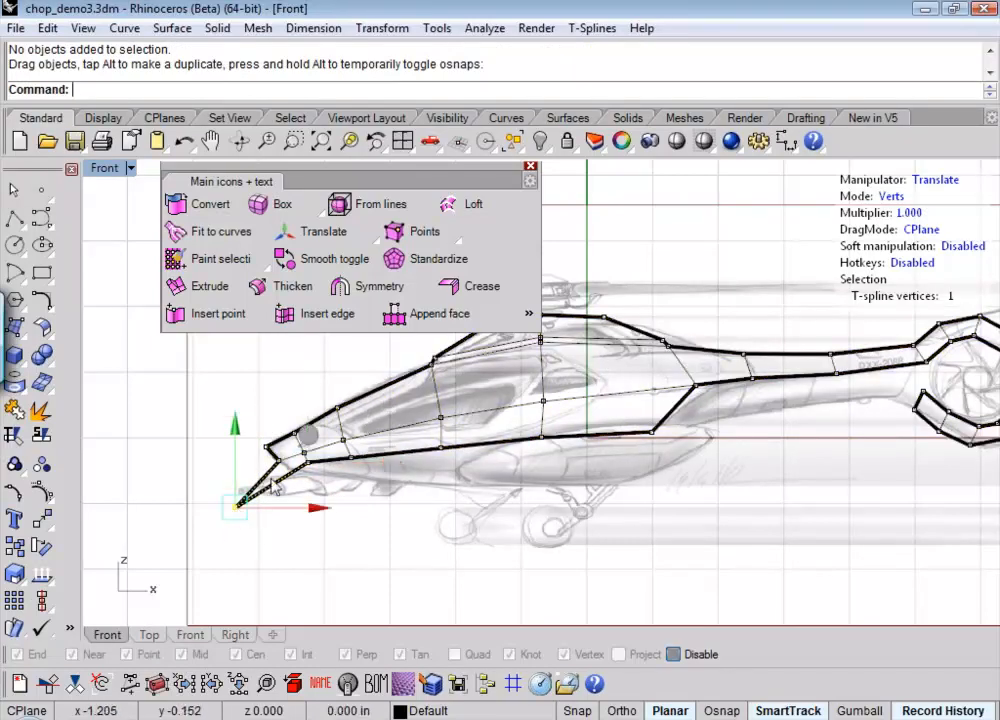
drag(306, 438, 355, 401)
click(388, 502)
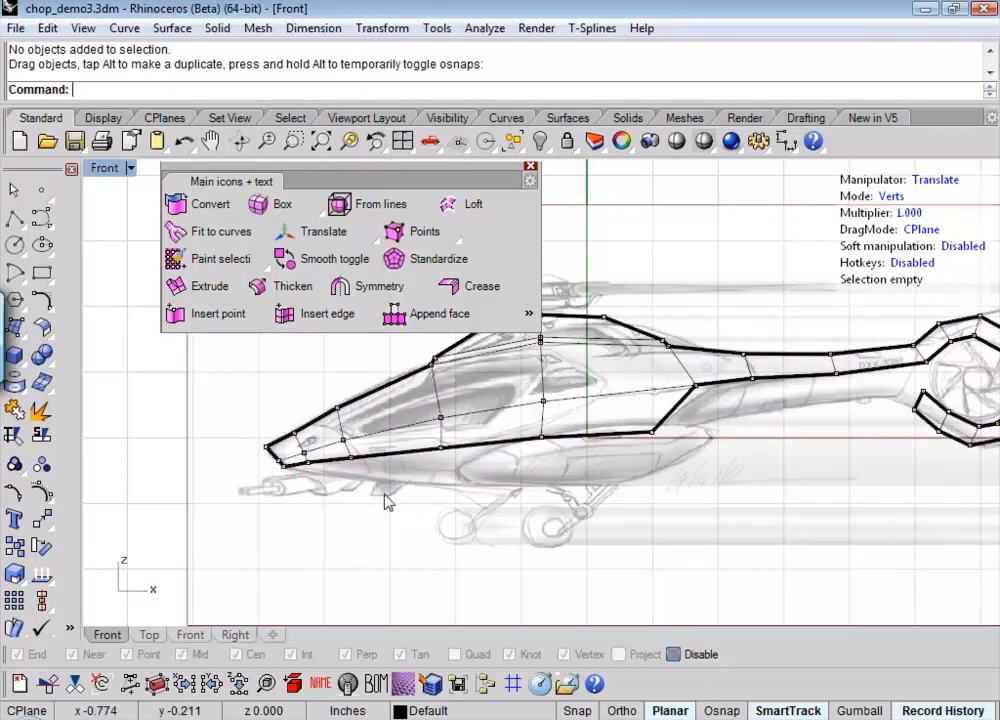
- Select the whole loop of five lower body edges and extrude it down and forward as another row of faces
click(892, 198)
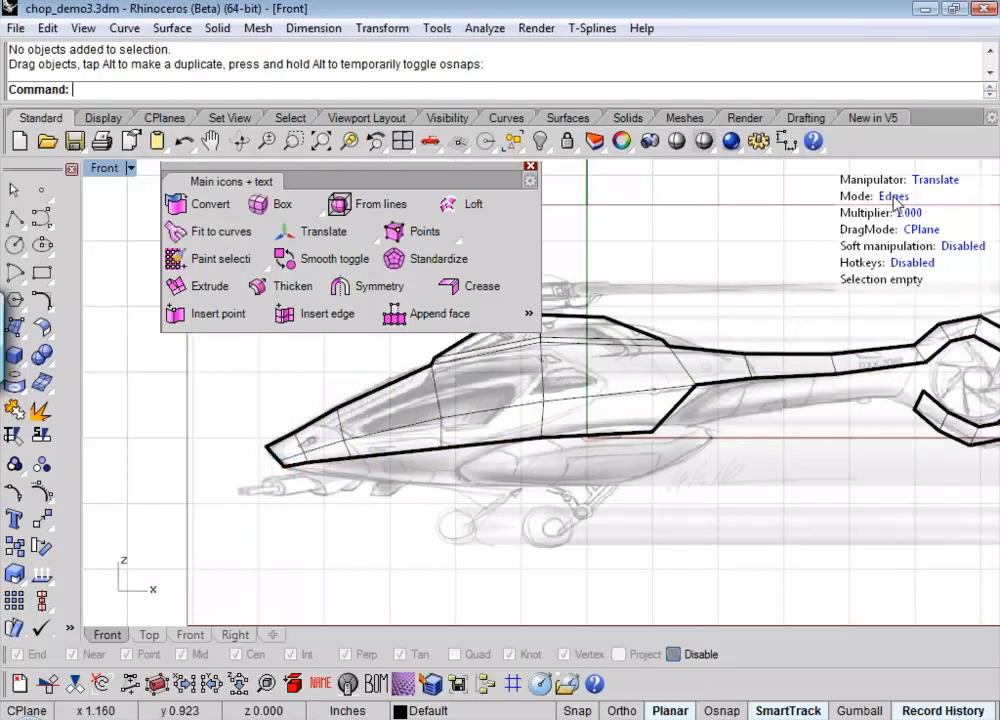
double_click(300, 466)
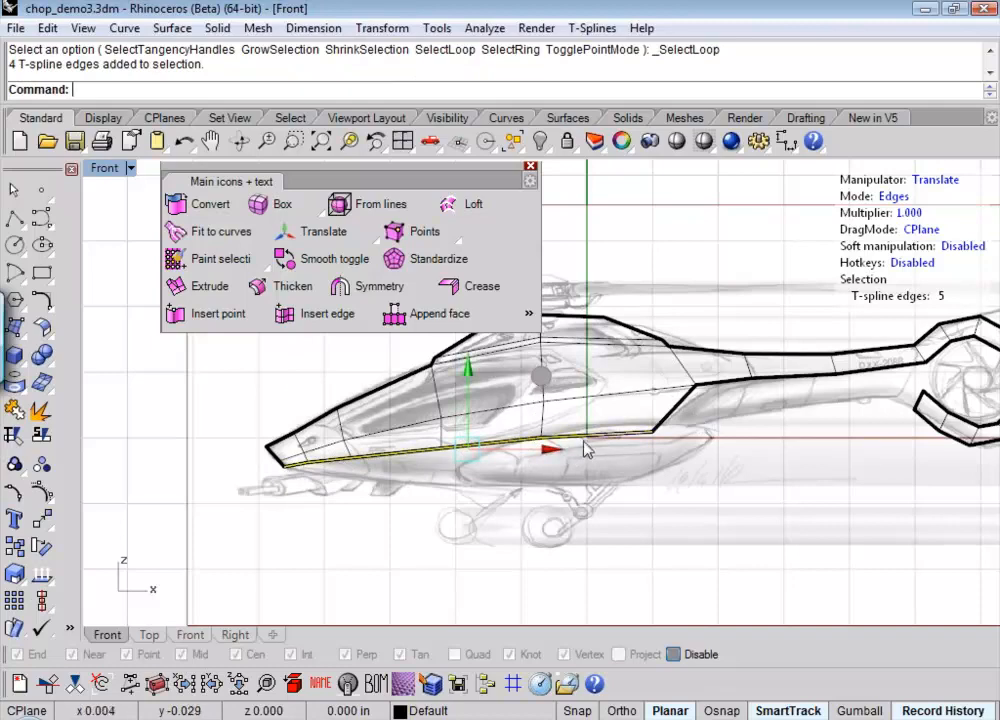
drag(543, 385, 504, 437)
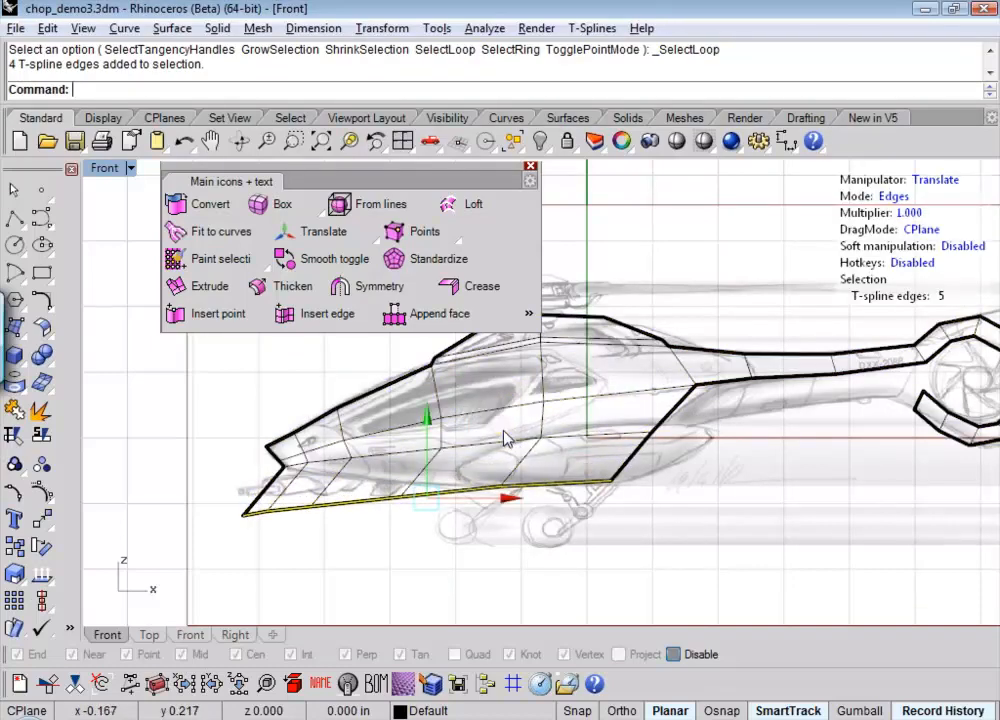
text(a)
click(483, 520)
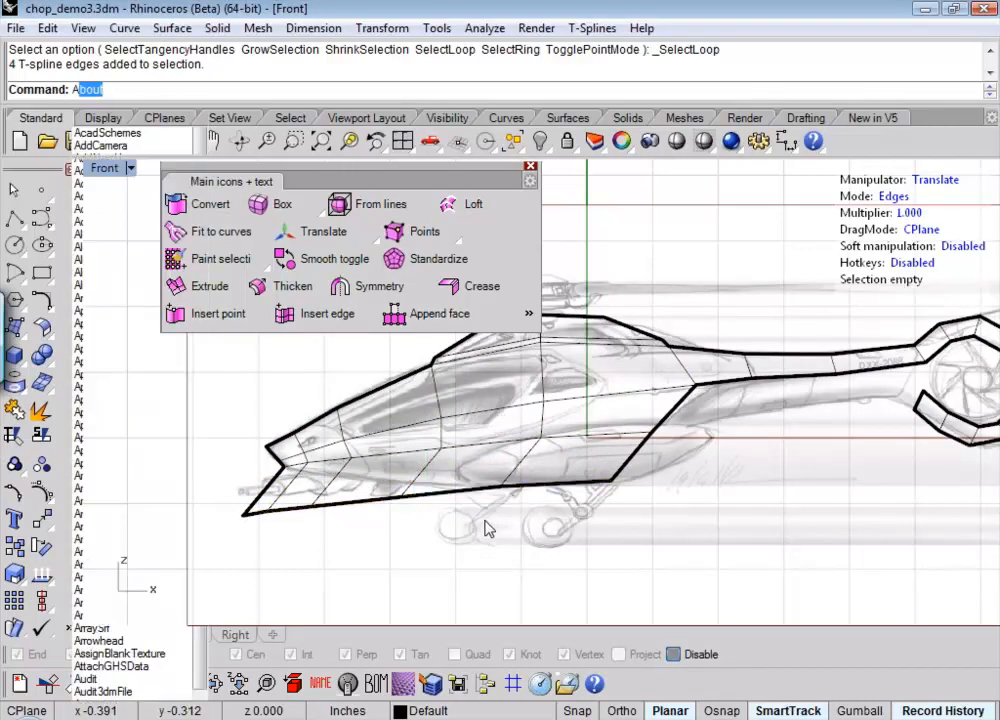
- Move the two middle vertices of the new lower edge backward and up, beneath the matching vertices of the row above
click(891, 197)
click(894, 197)
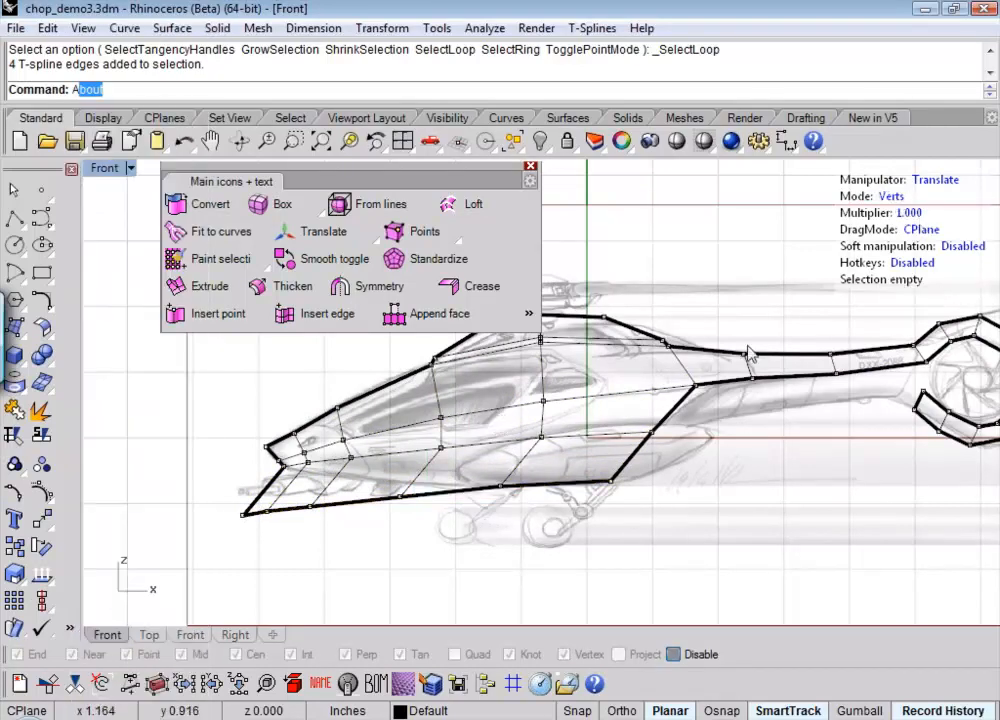
click(499, 488)
drag(580, 415, 607, 411)
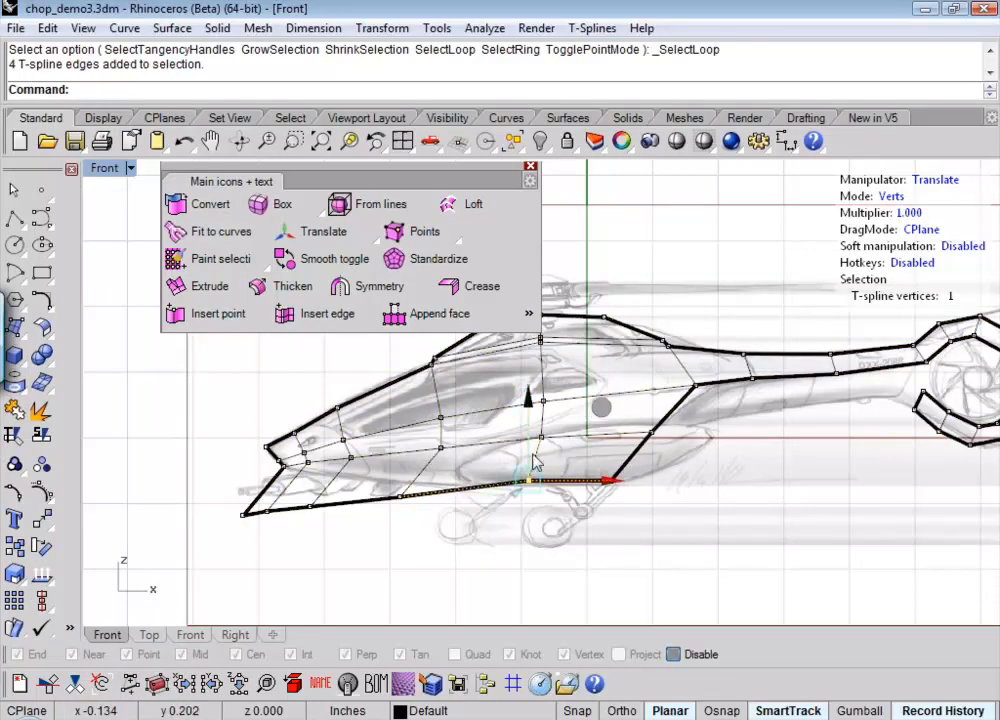
click(475, 487)
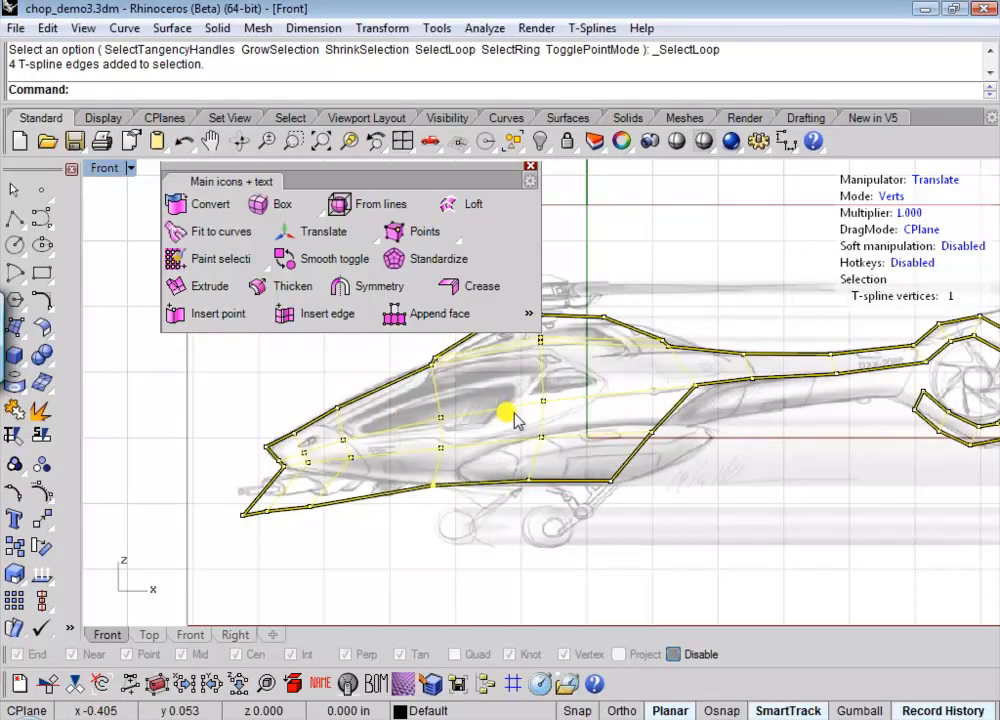
drag(513, 413, 520, 410)
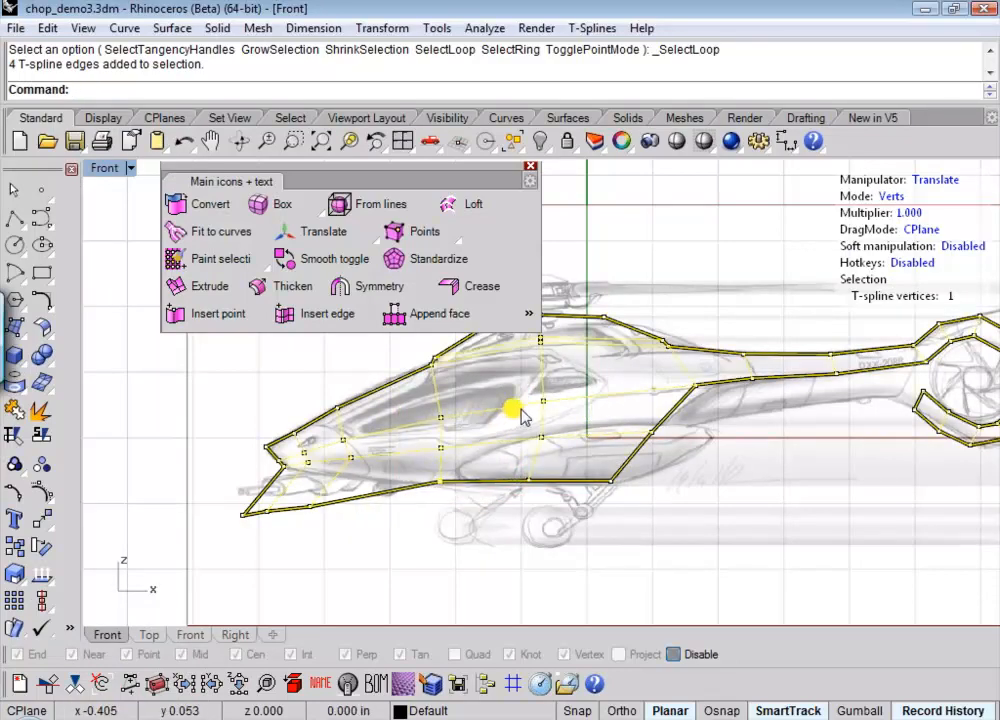
- Move the two vertices behind the front corner of the lower edge backward and up, just beneath the row above
click(320, 508)
click(313, 507)
drag(386, 443, 420, 406)
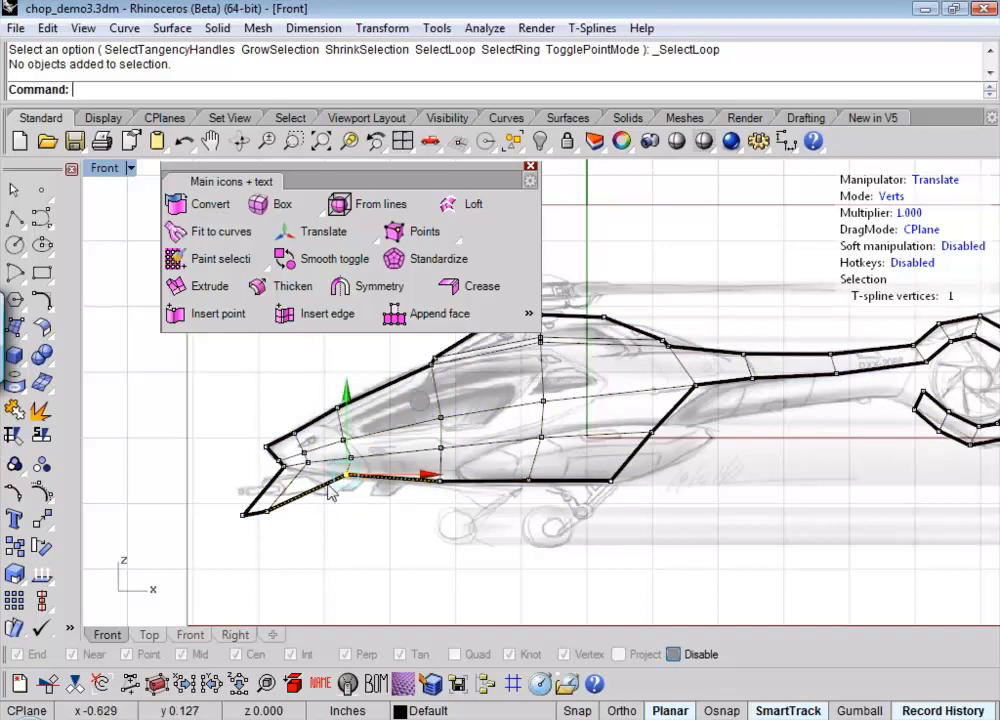
click(266, 512)
drag(343, 432, 381, 398)
- Move the frontmost vertex of the lower edge backward and up to the underside of the nose, fitting it to the sketch outline
click(246, 518)
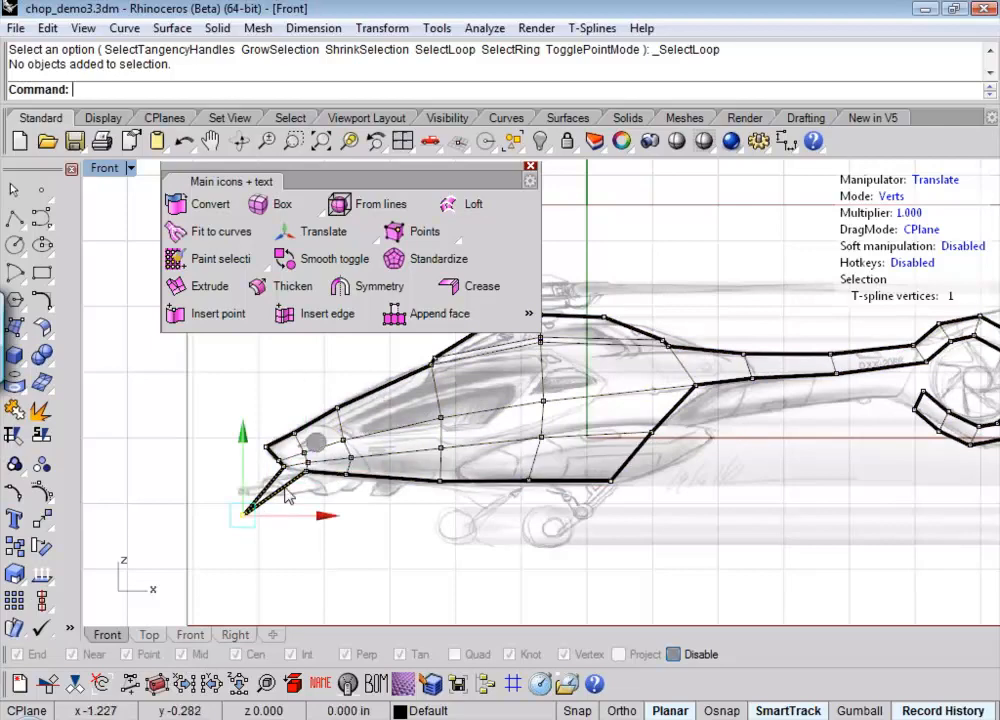
drag(315, 442, 355, 400)
scroll(297, 492, up, 2)
scroll(297, 493, up, 2)
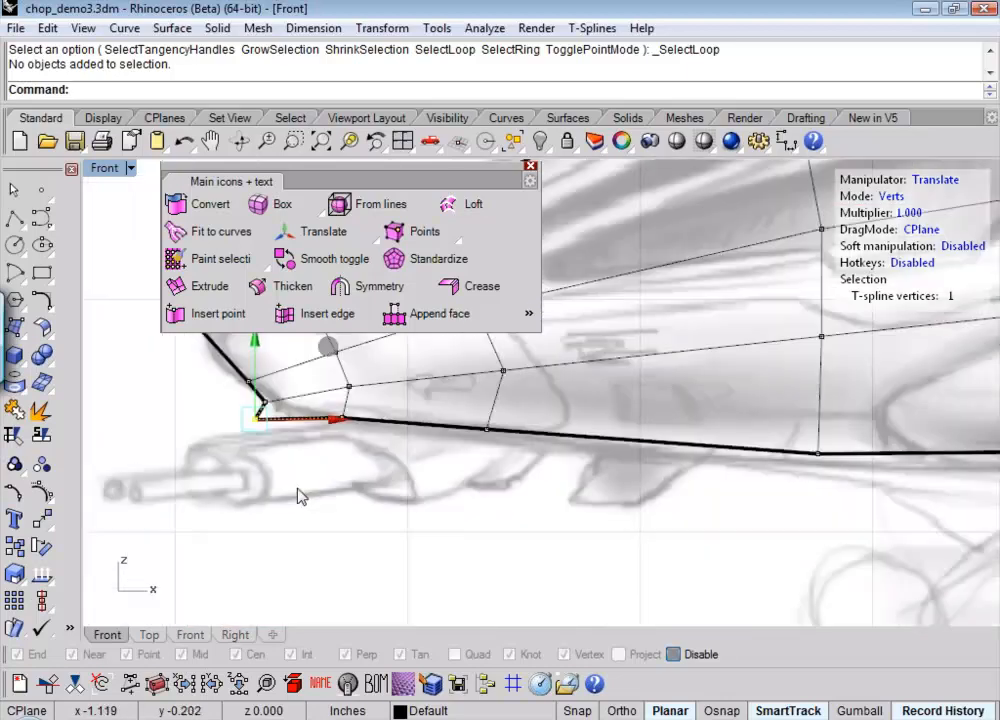
scroll(318, 530, up, 2)
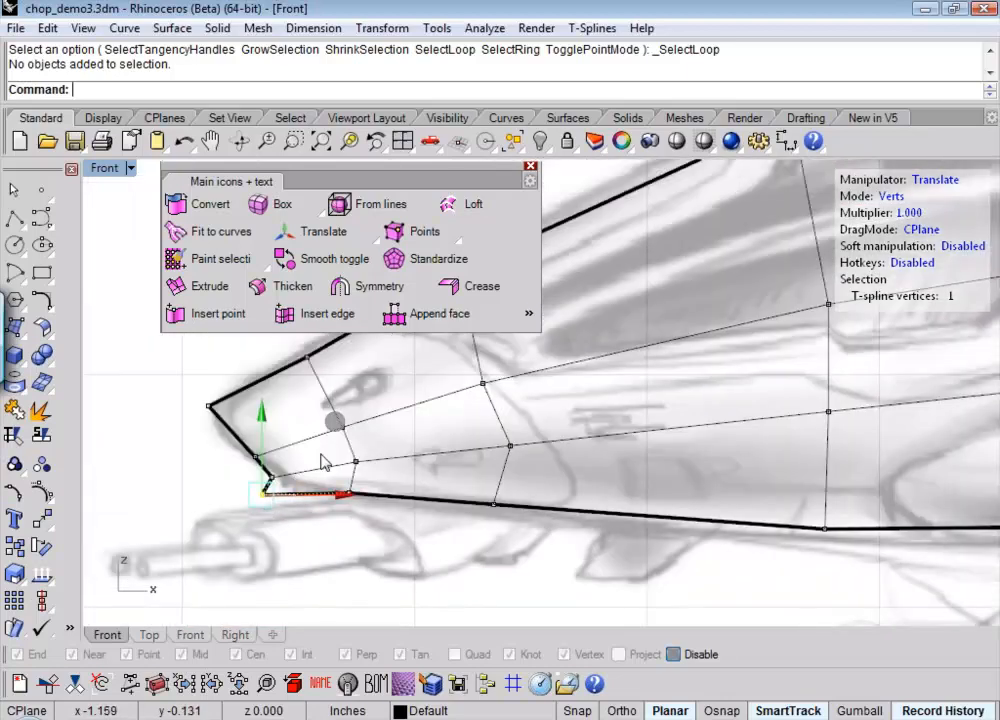
mouse_move(334, 424)
mouse_down()
mouse_move(335, 435)
mouse_move(351, 430)
mouse_up()
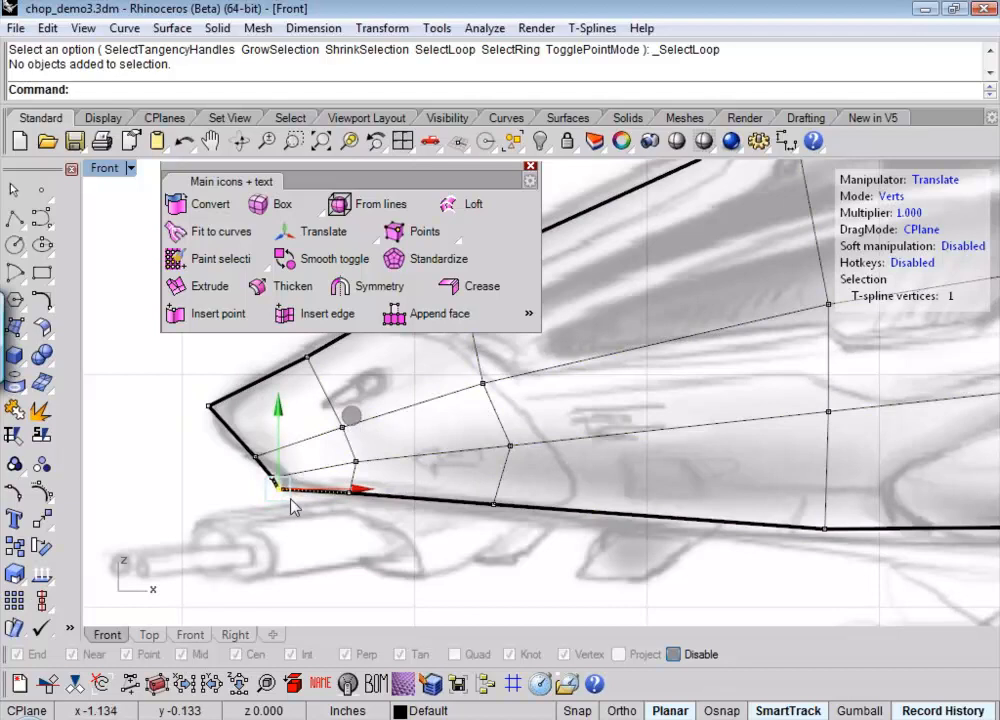
- Nudge the short front edge just above the nose's lower corner slightly backward and down to fit the sketch outline
click(890, 198)
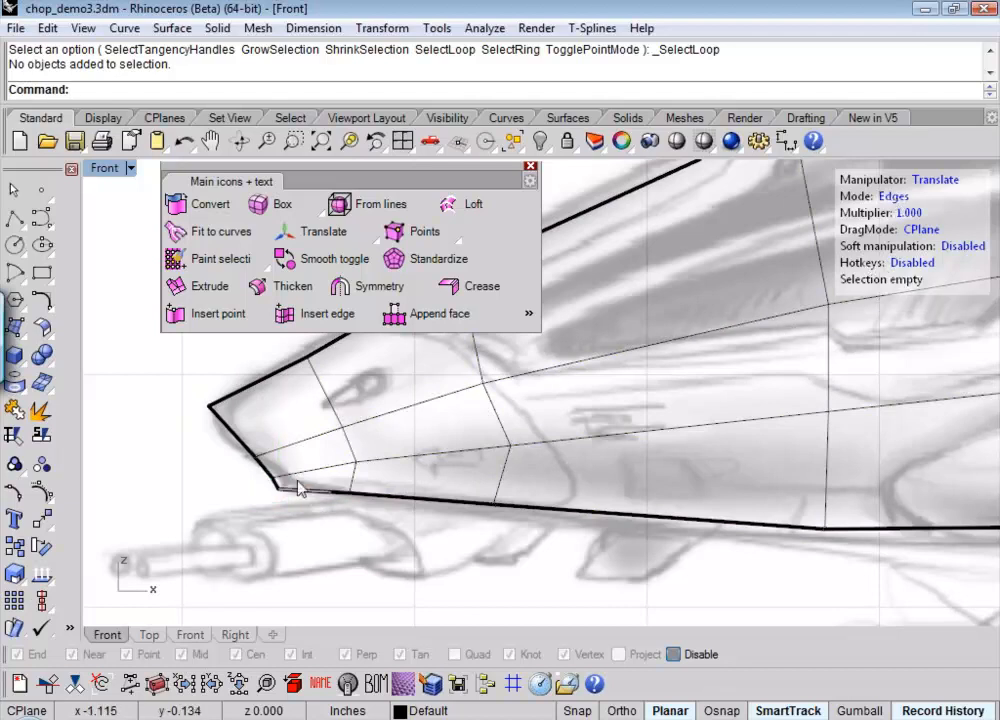
click(262, 468)
drag(336, 394, 344, 402)
scroll(413, 530, down, 2)
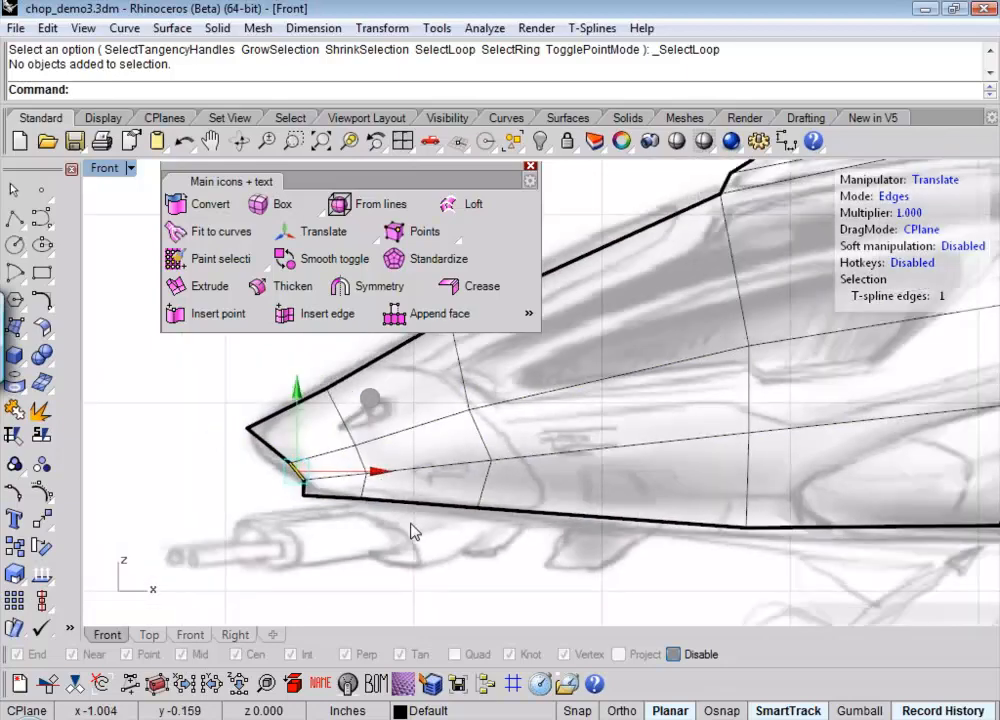
scroll(413, 530, down, 6)
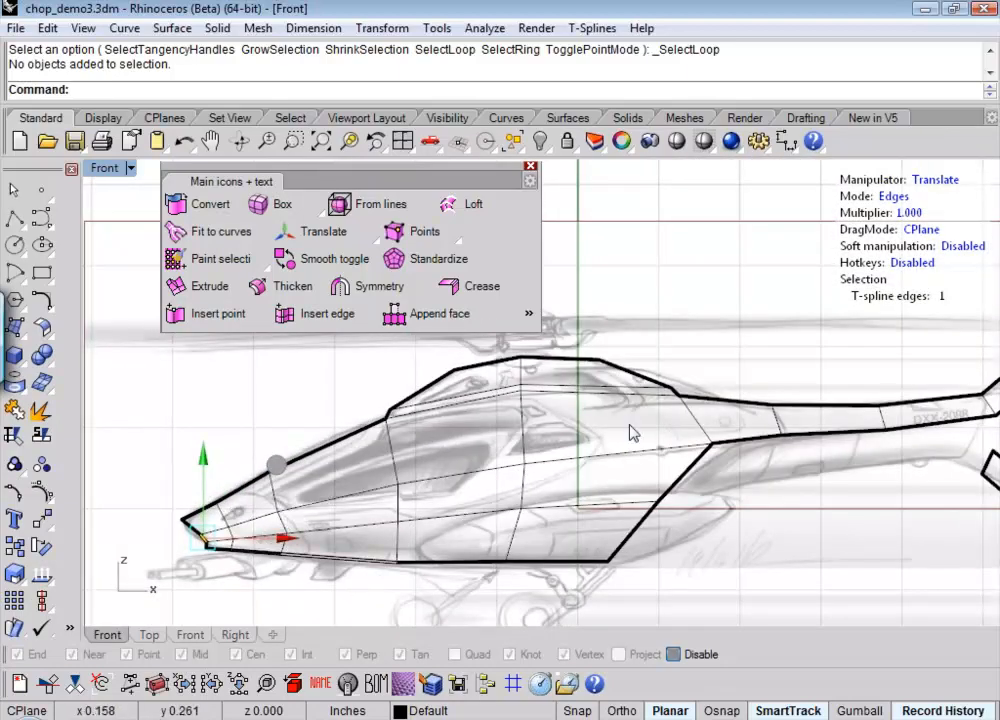
- Shift the interior vertex behind the nose, on the row above the bottom edge, slightly forward and up
click(893, 197)
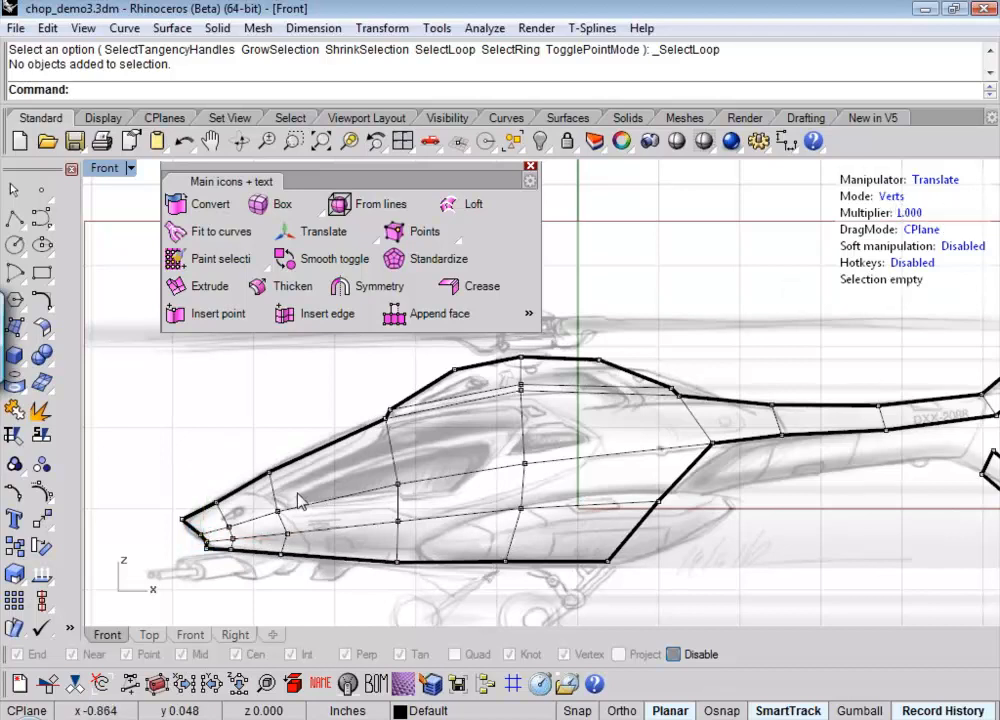
click(290, 540)
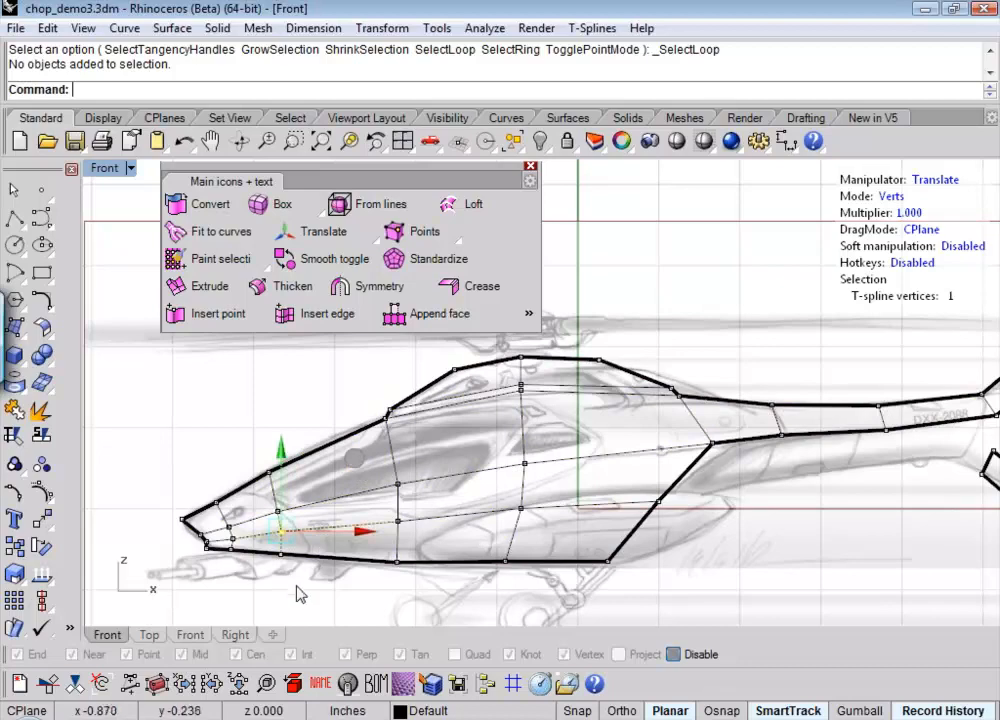
click(340, 585)
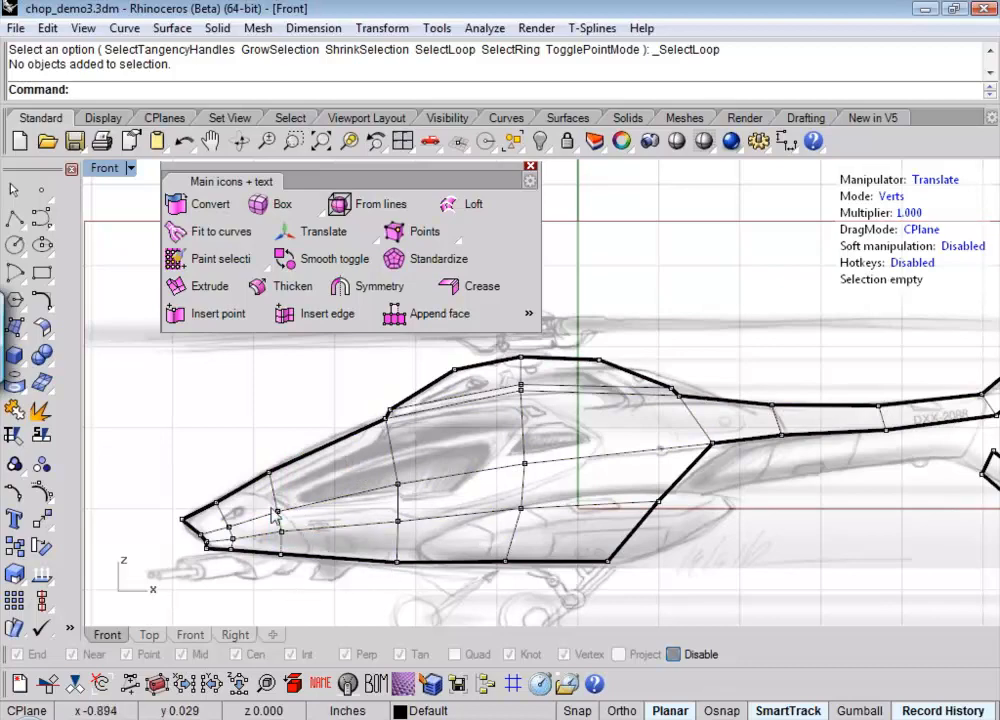
- Select the three lower edges of the tail boom, from the fuselage to the fan shroud, and extrude them slightly downward
right_drag(560, 478, 430, 508)
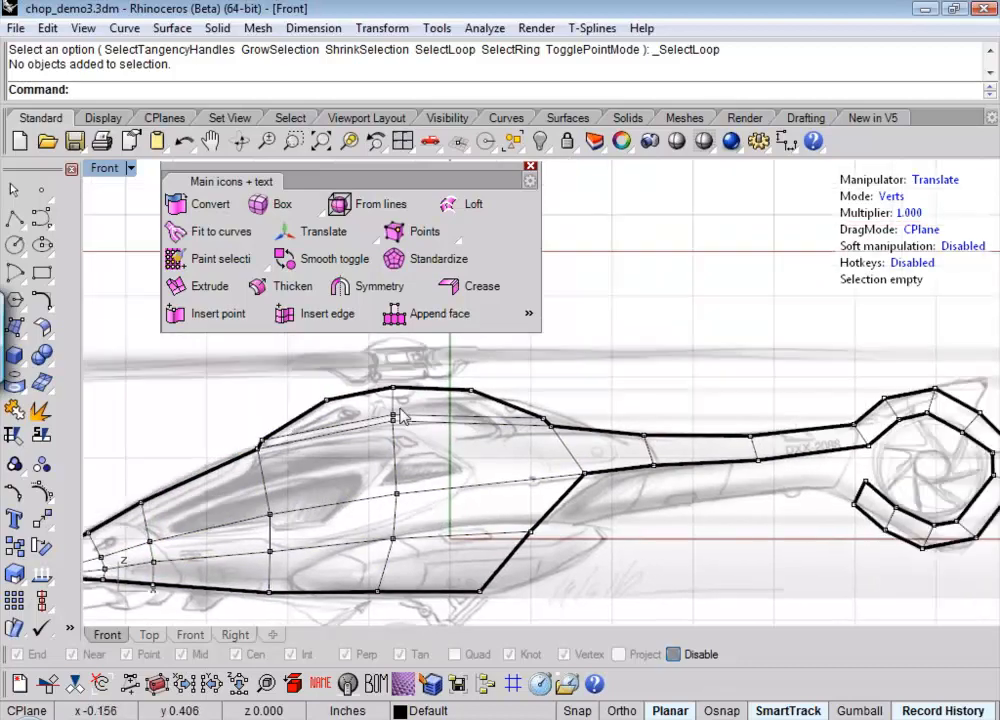
right_drag(703, 537, 596, 523)
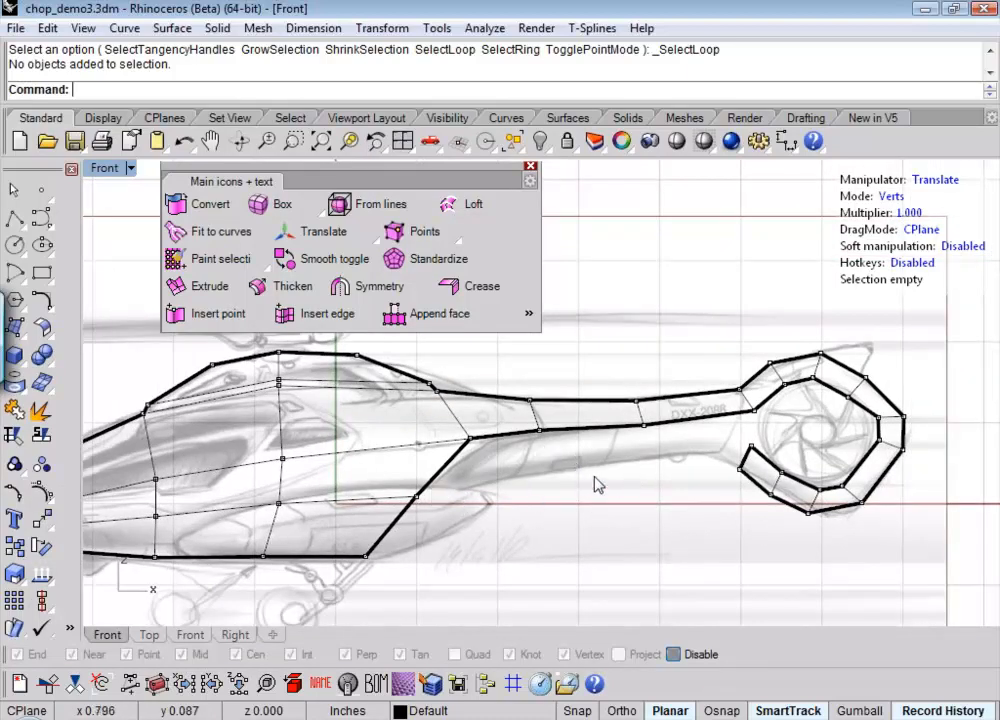
click(922, 196)
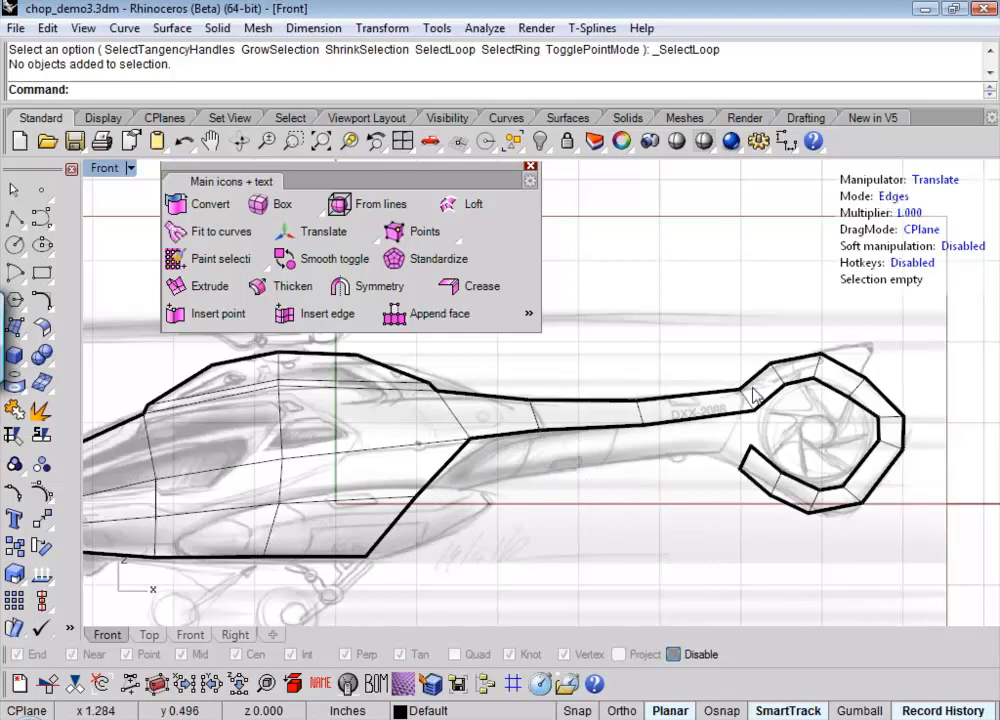
click(714, 420)
shift+click(590, 426)
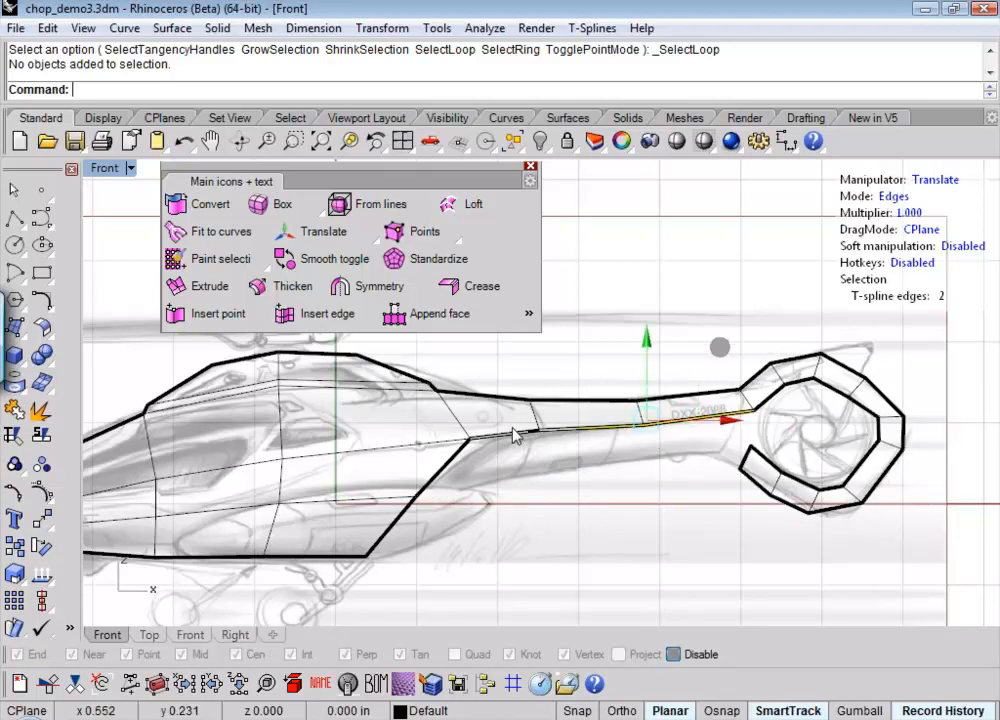
shift+click(447, 463)
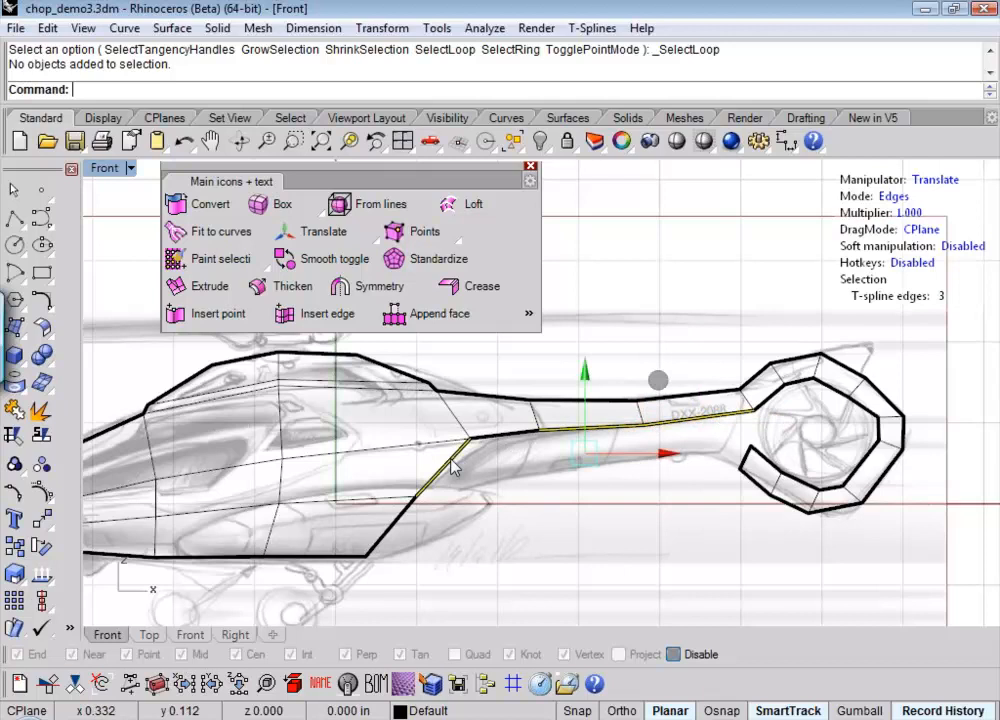
click(507, 441)
shift+click(600, 431)
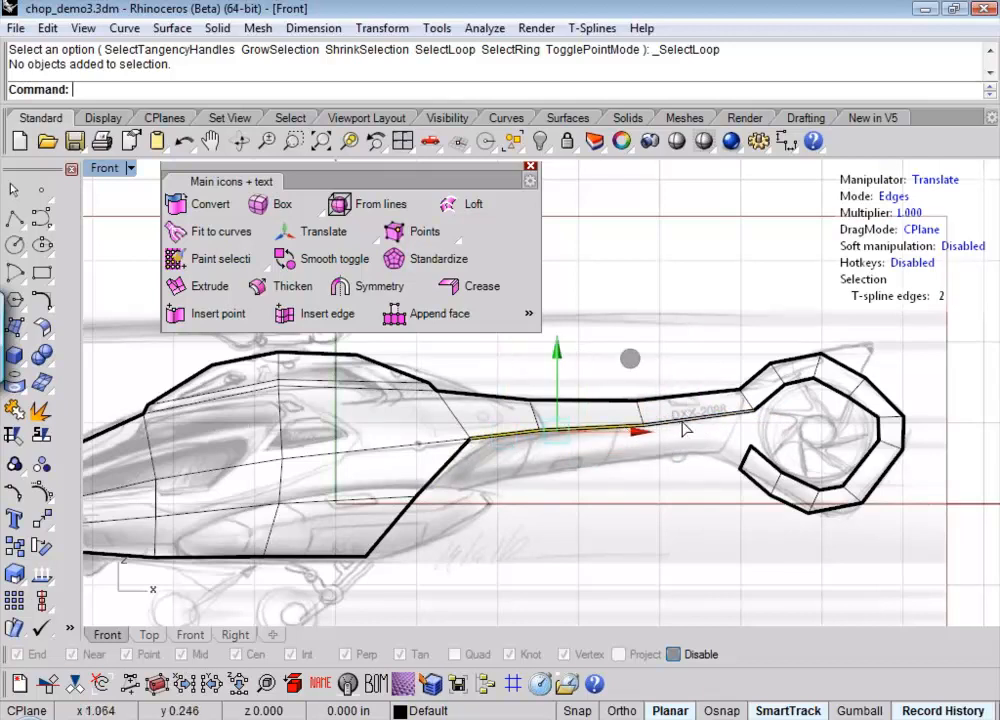
shift+click(683, 419)
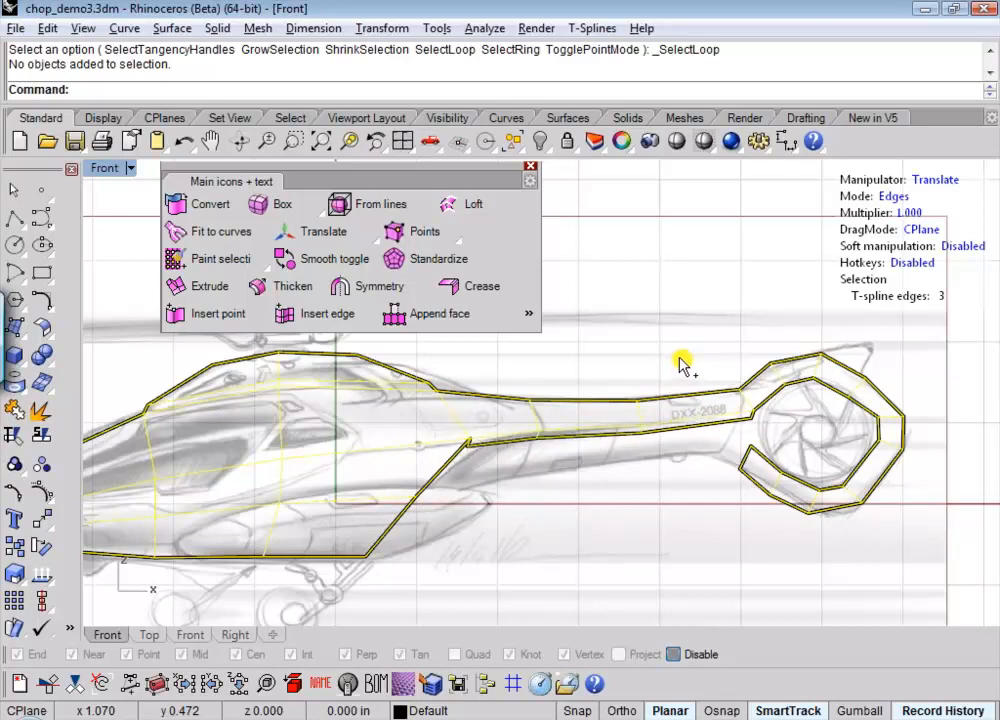
click(683, 366)
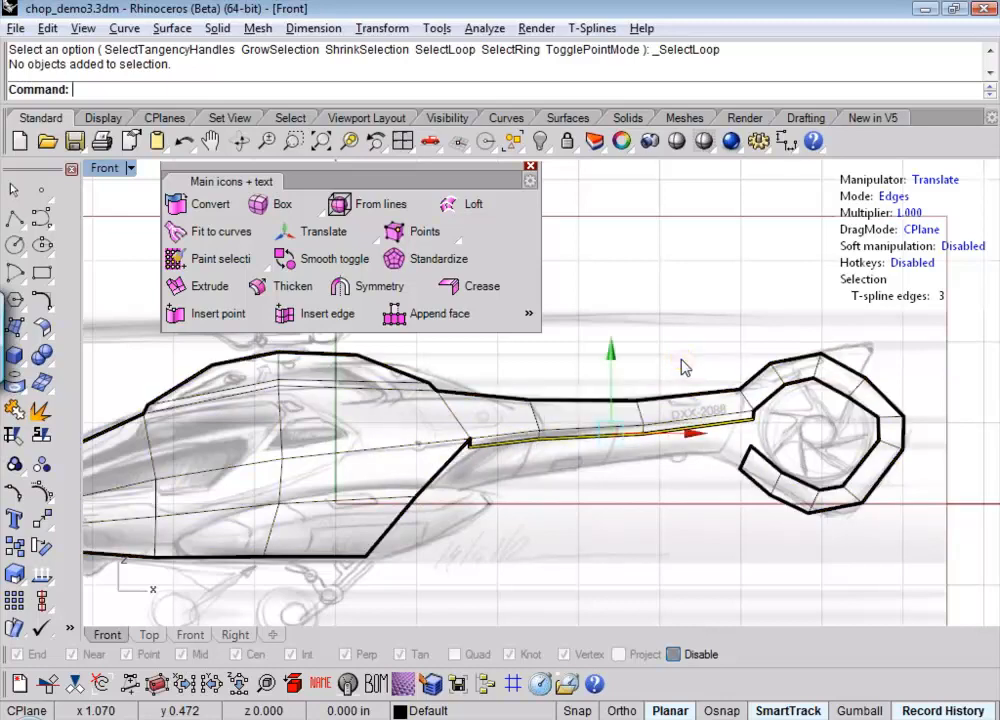
- Extrude the two slanted rear edges of the lower fuselage a short distance backward
click(438, 478)
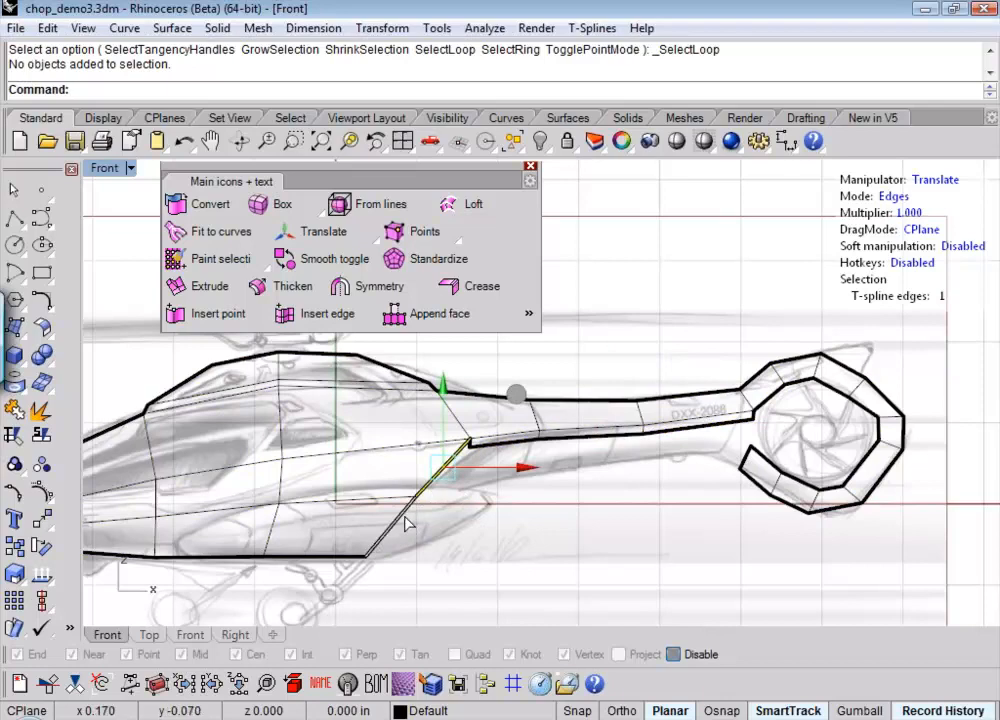
double_click(497, 432)
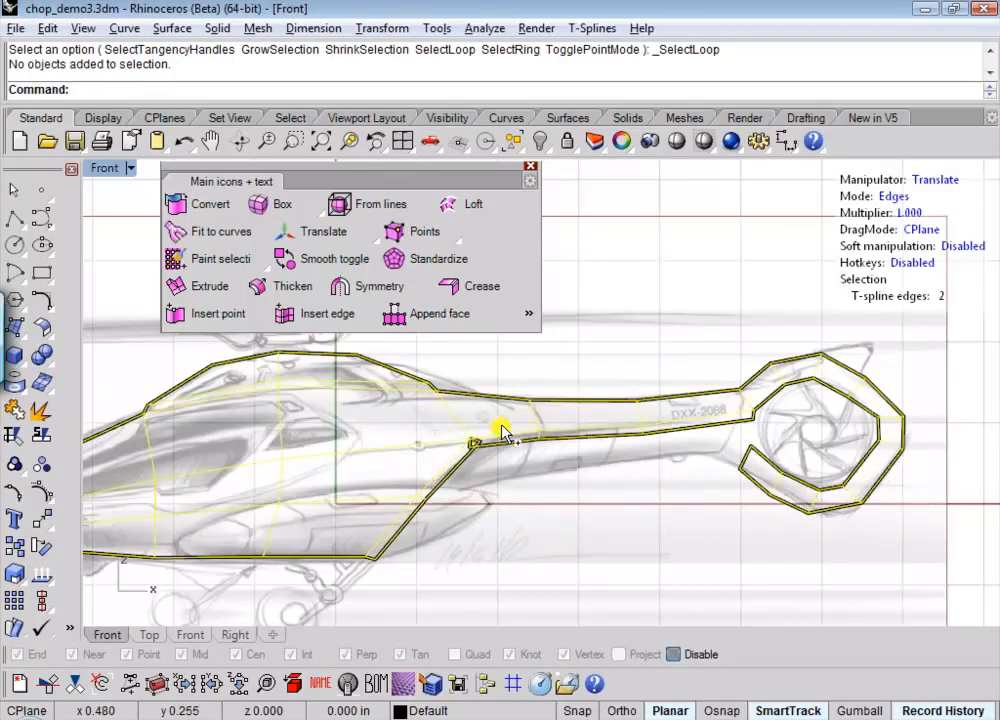
drag(500, 432, 510, 429)
scroll(510, 429, up, 5)
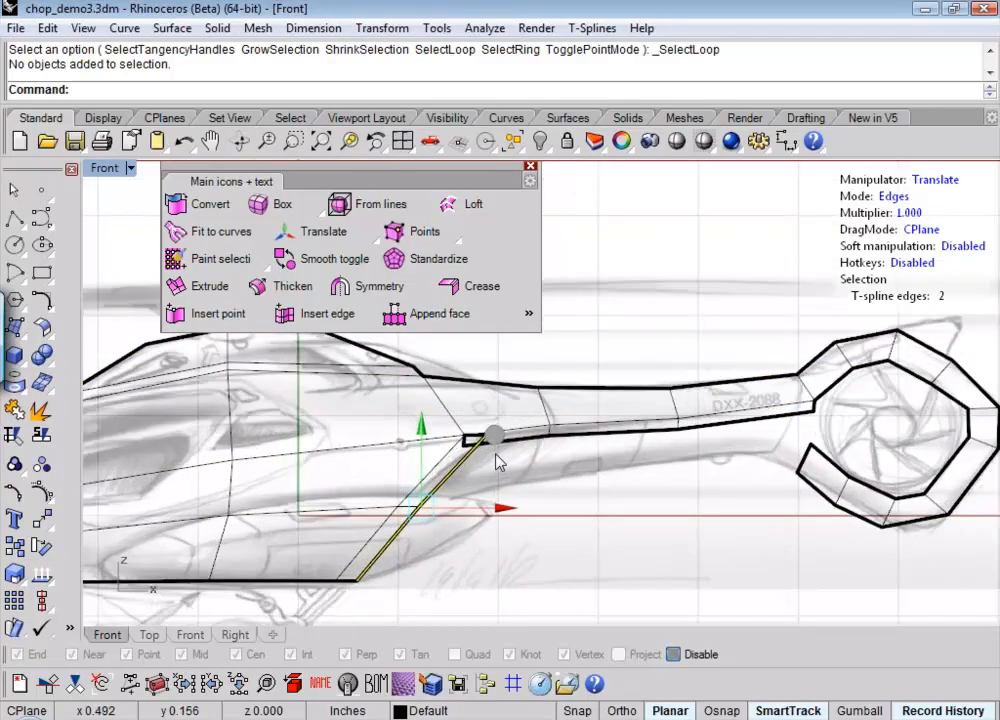
scroll(452, 425, up, 3)
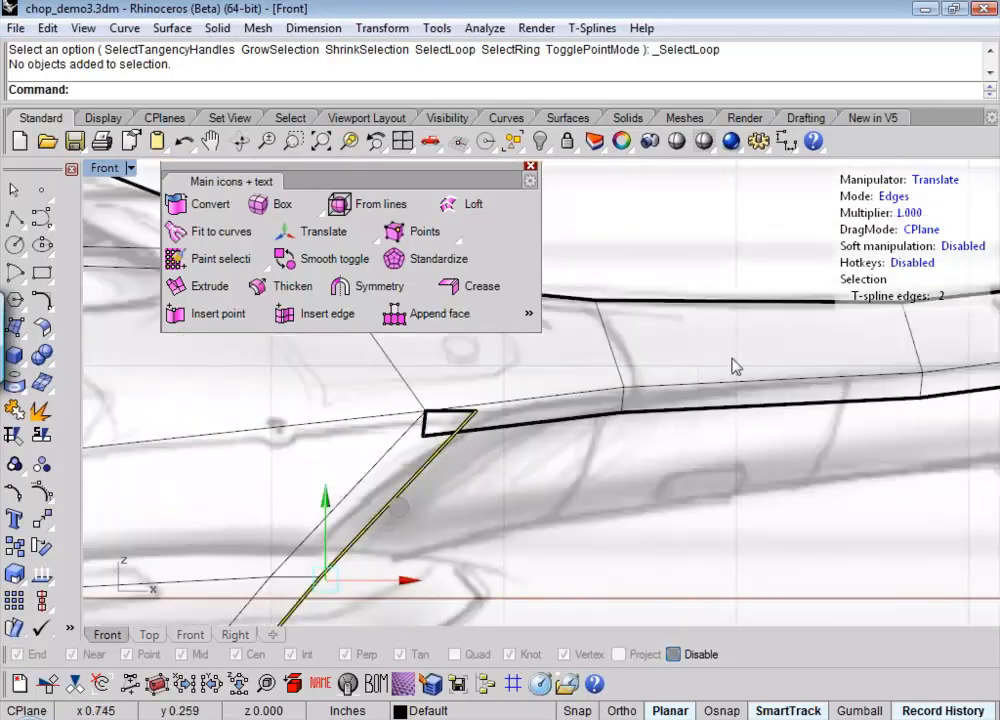
- Try to weld the new boom row's front lower vertex to the top vertex of the new rear fuselage faces, and undo the weld
click(899, 201)
click(899, 201)
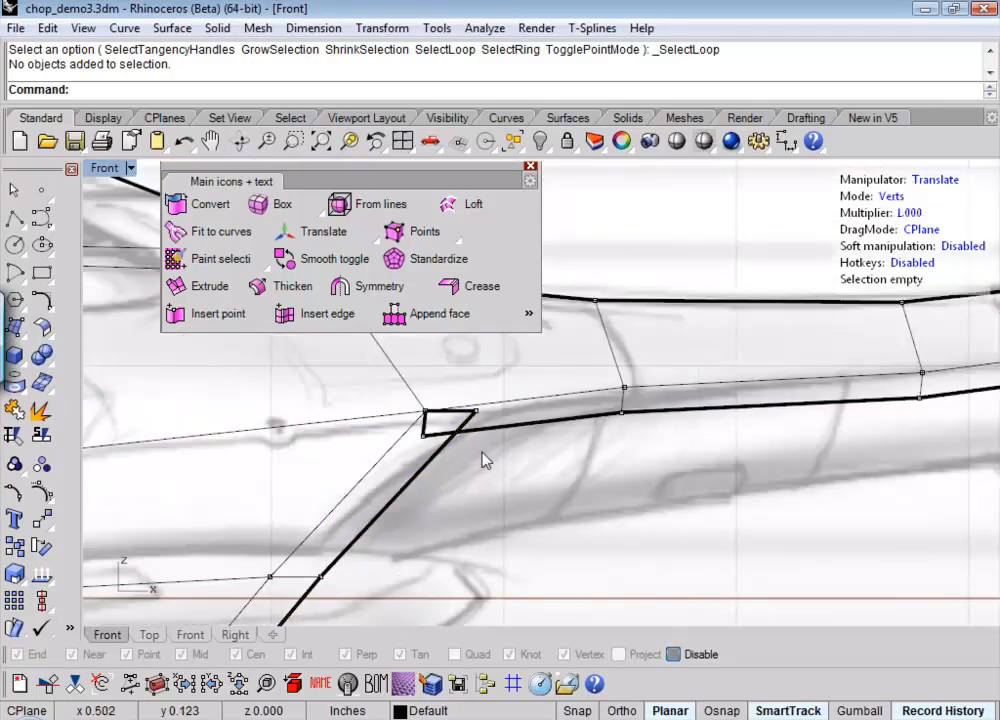
click(423, 438)
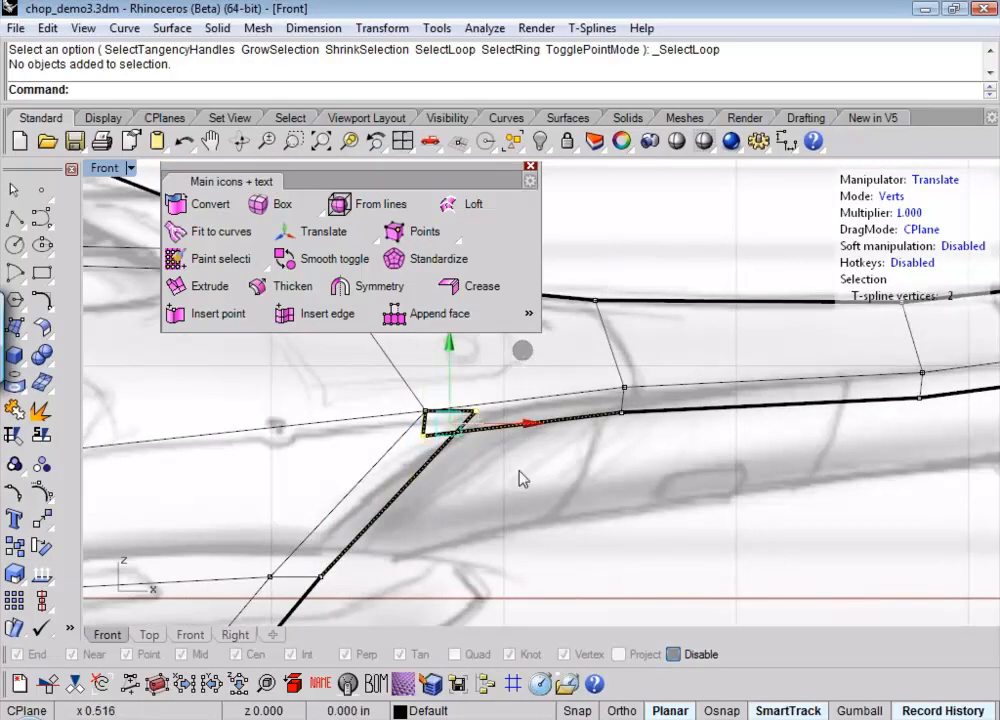
click(511, 503)
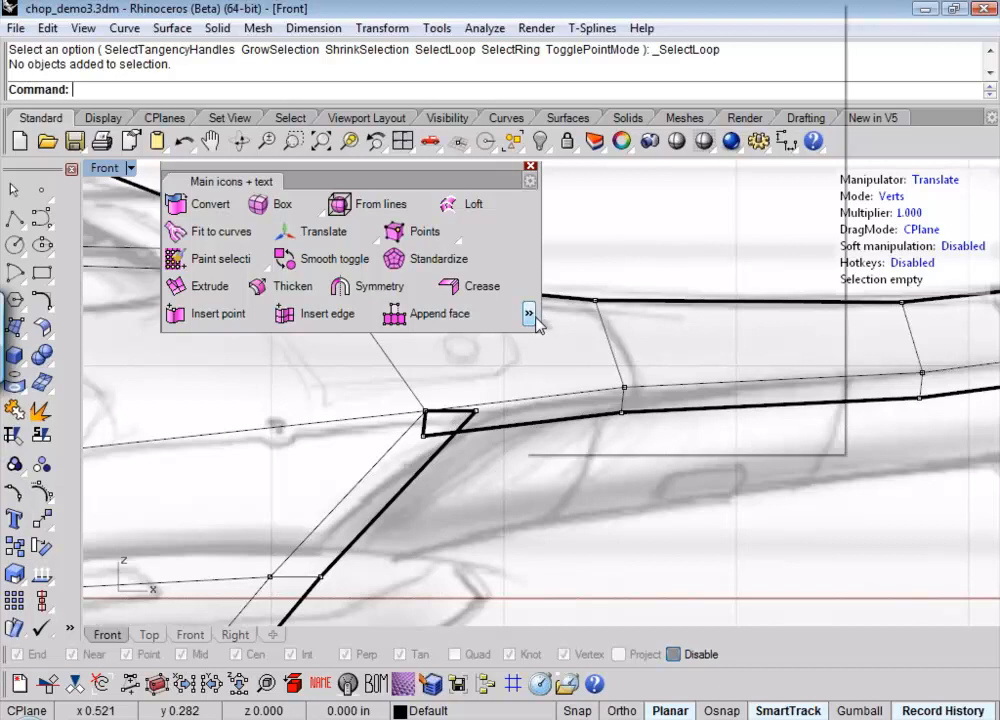
click(529, 314)
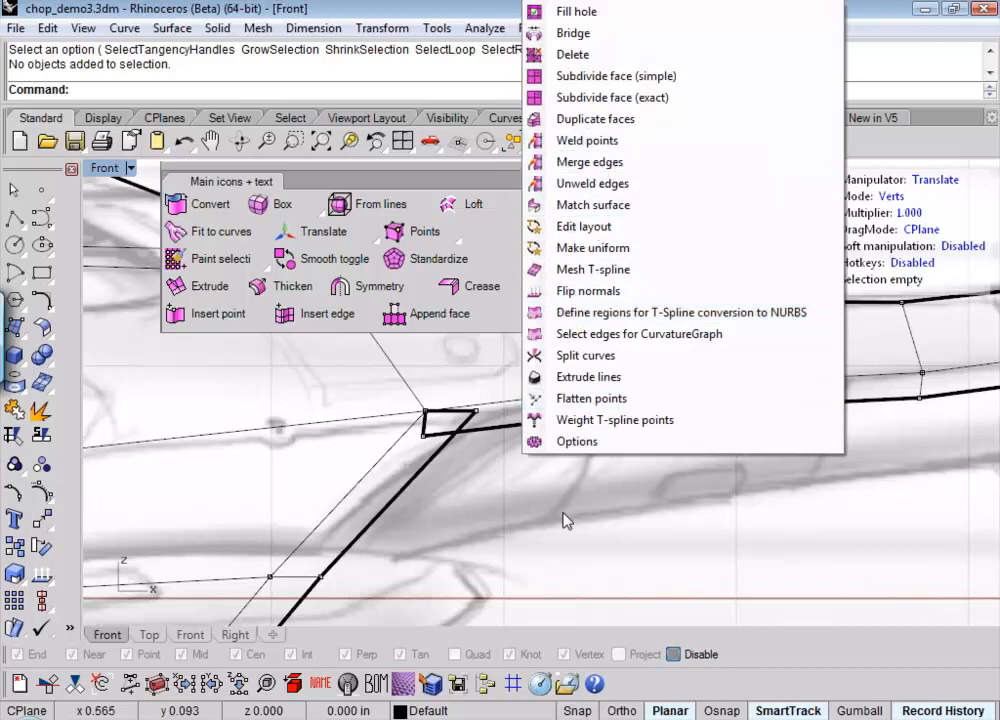
click(426, 436)
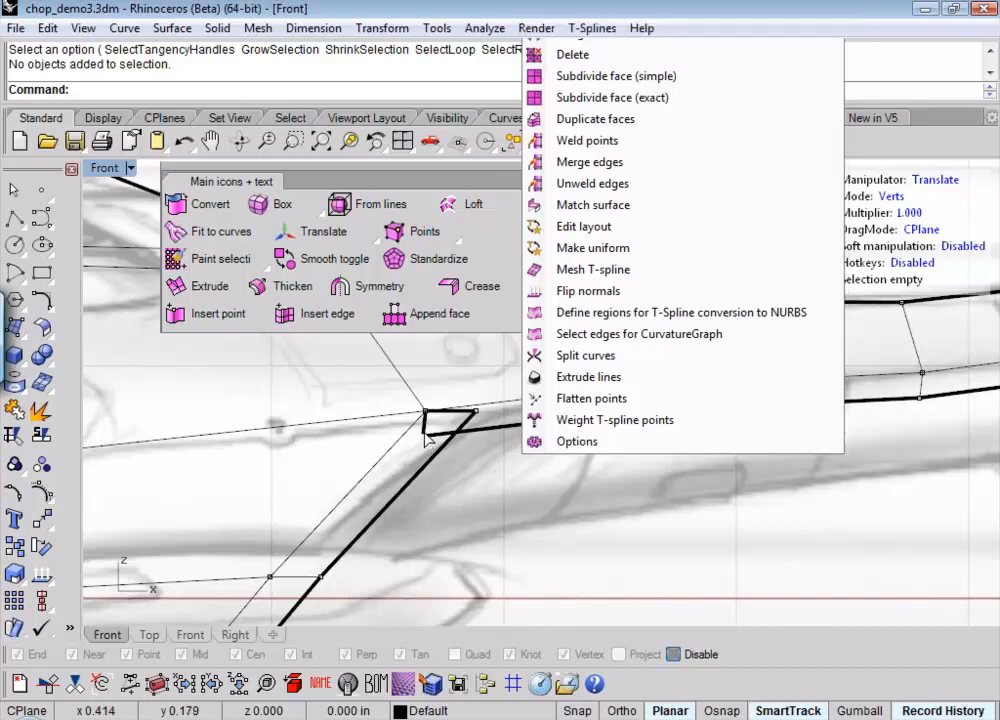
click(528, 317)
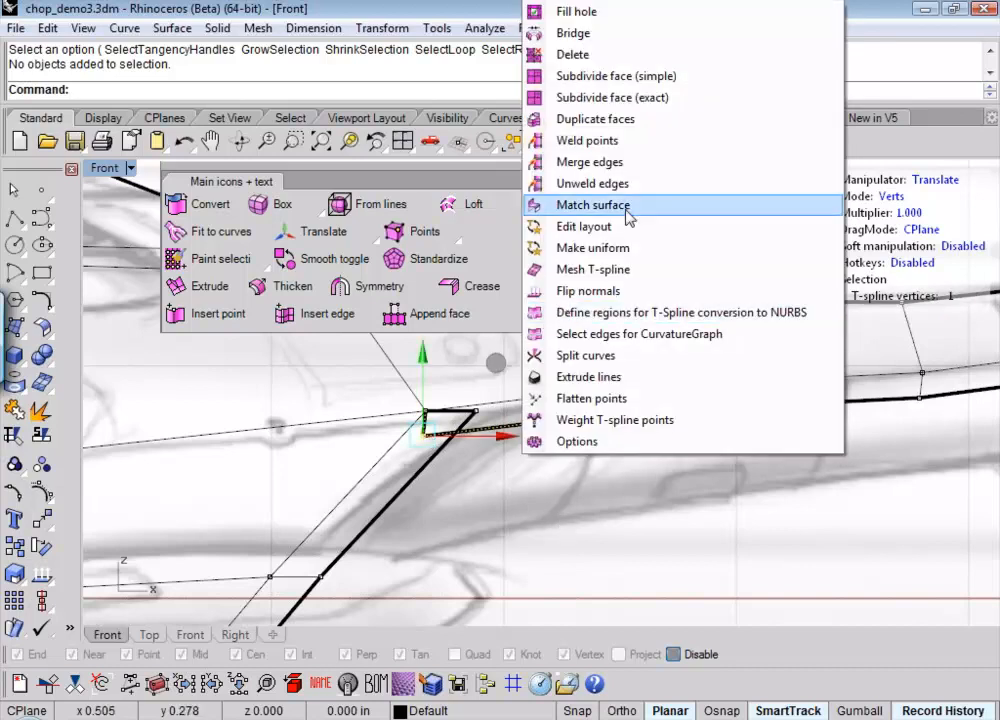
click(592, 141)
click(476, 411)
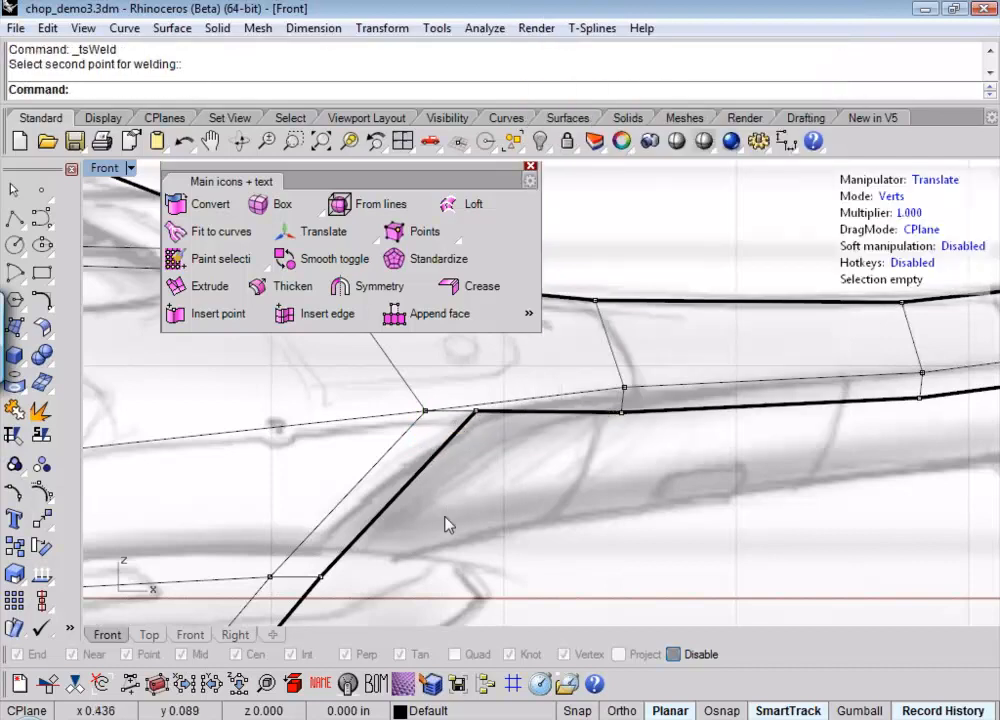
key(ctrl+z)
click(453, 478)
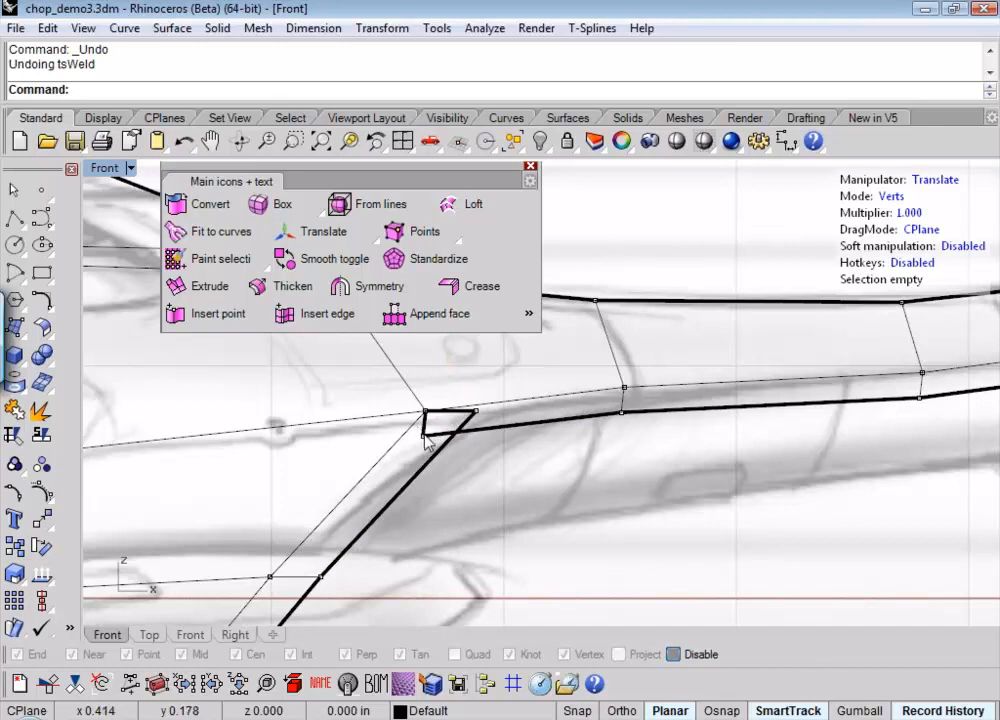
- Weld the new boom row's front lower vertex to the top vertex of the rear fuselage faces
click(445, 430)
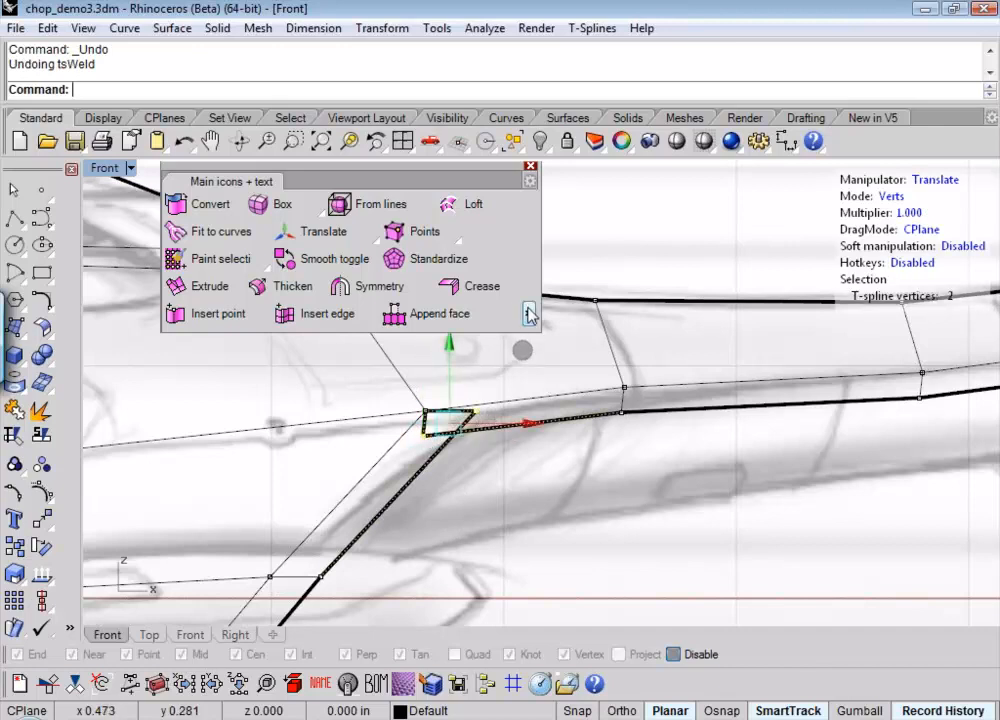
click(529, 315)
click(607, 141)
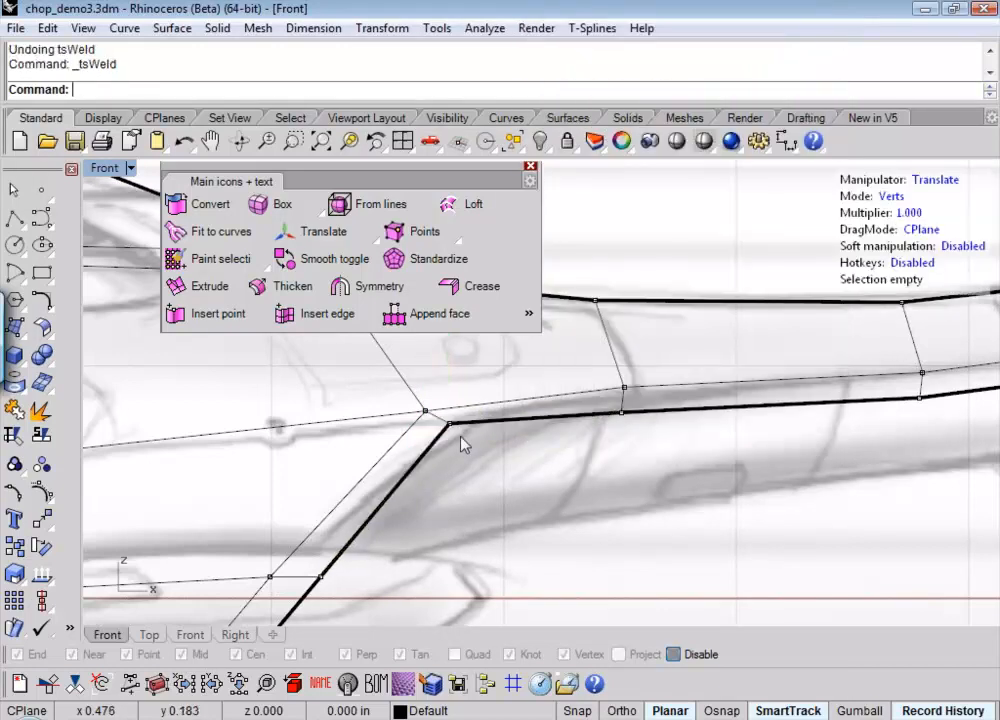
- Move the welded vertex between fuselage and boom slightly down, and the lowest vertex of the new rear fuselage faces slightly up
scroll(464, 473, down, 3)
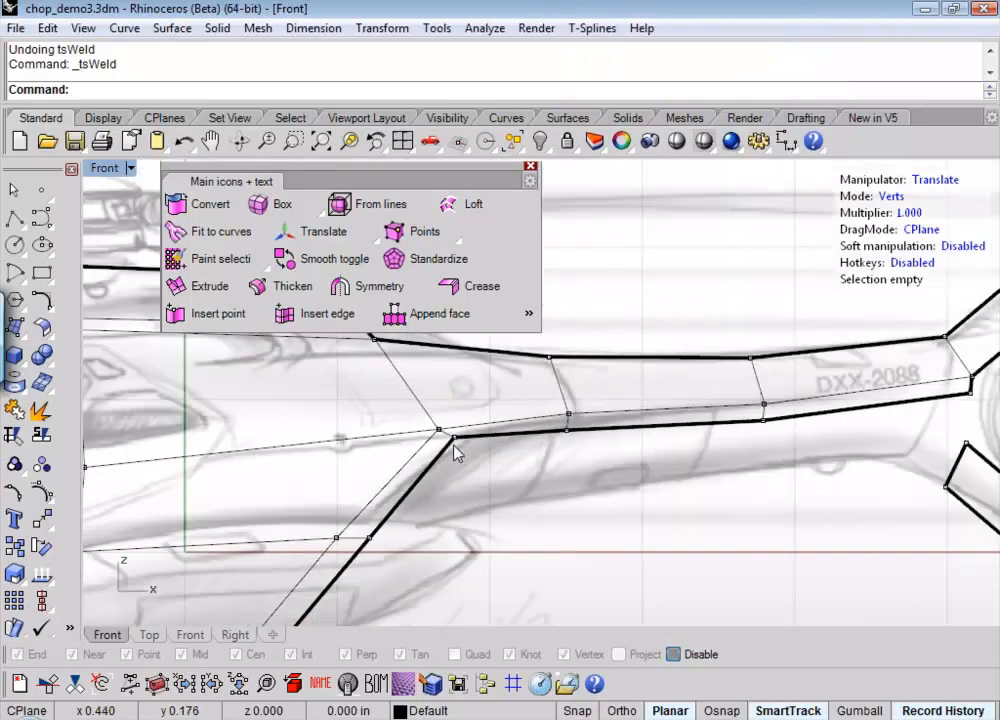
click(453, 435)
middle_drag(530, 362, 532, 373)
scroll(487, 563, down, 4)
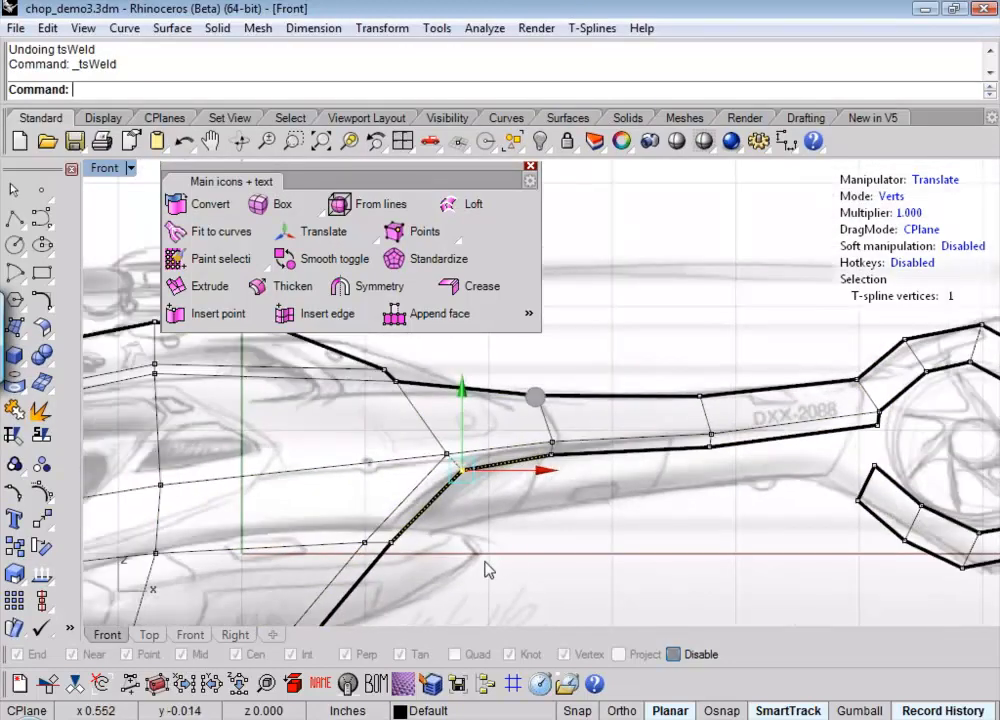
right_drag(487, 561, 526, 451)
click(458, 441)
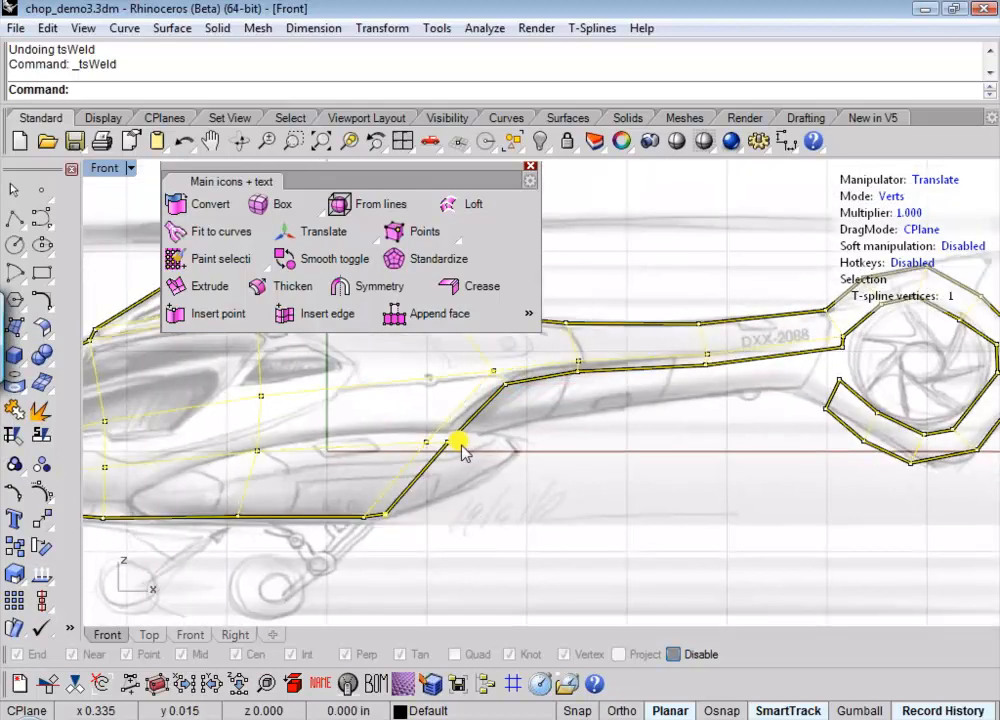
click(455, 455)
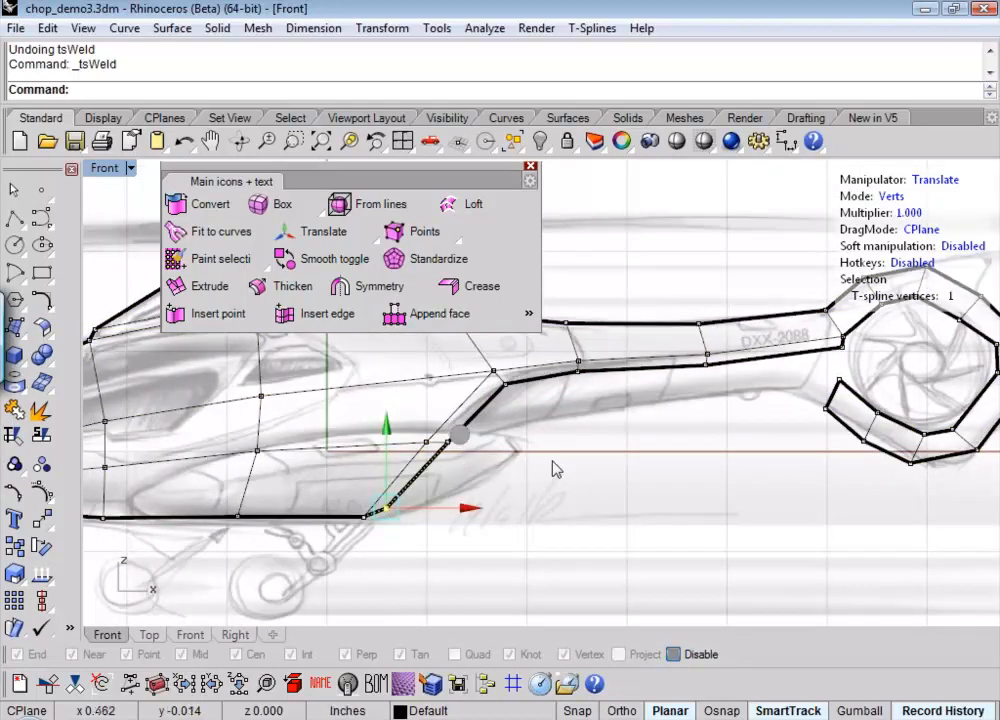
right_drag(631, 453, 585, 487)
- Shift the boom's open lower edge at its rear middle vertex slightly down, and its end vertex by the fan shroud down and slightly forward
click(667, 397)
mouse_move(746, 323)
mouse_down()
mouse_move(741, 315)
mouse_move(739, 330)
mouse_up()
click(695, 456)
click(665, 407)
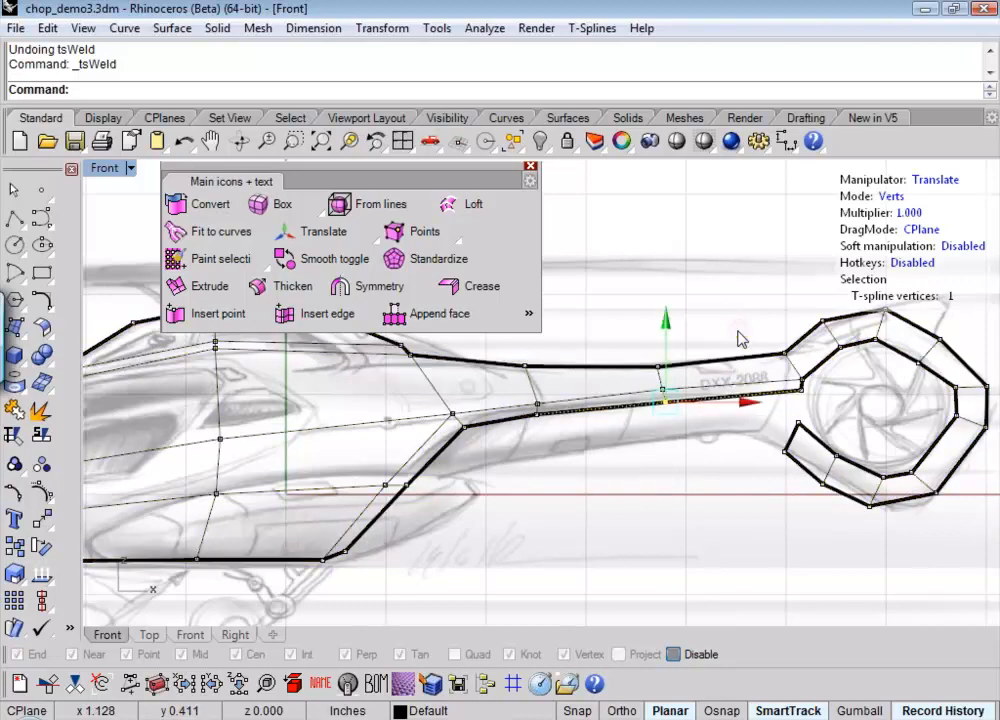
click(592, 28)
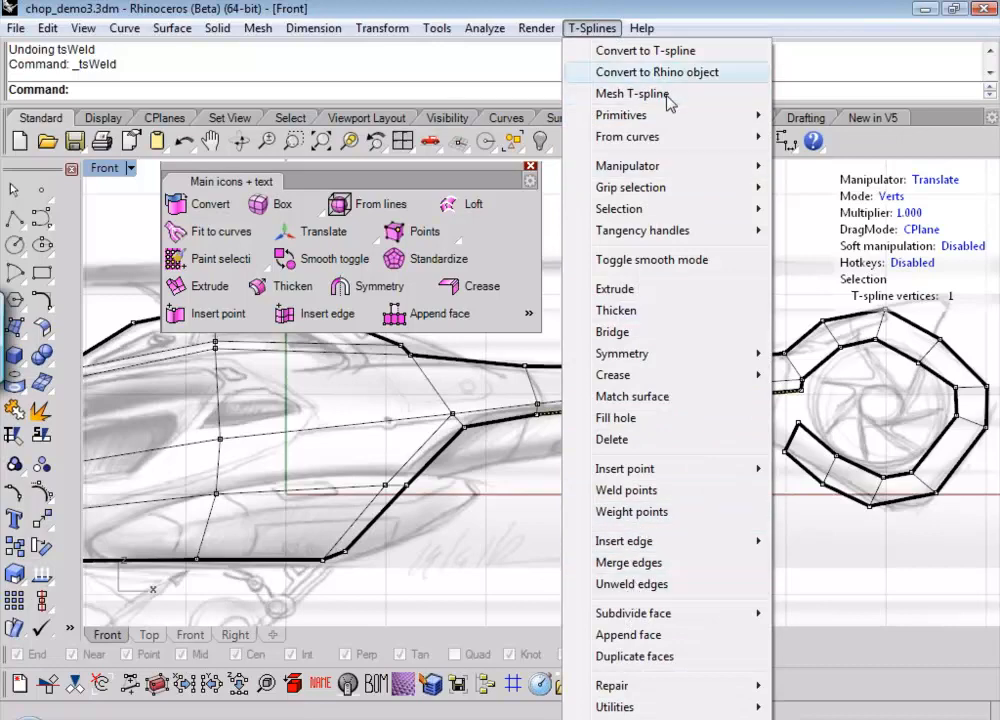
click(711, 11)
click(635, 479)
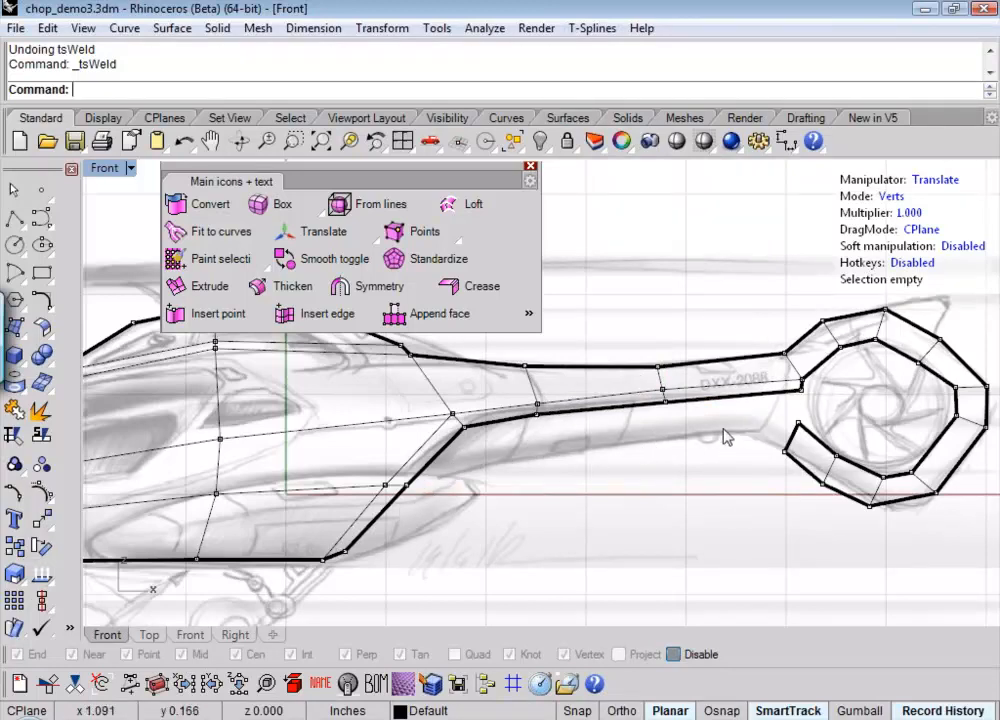
click(862, 338)
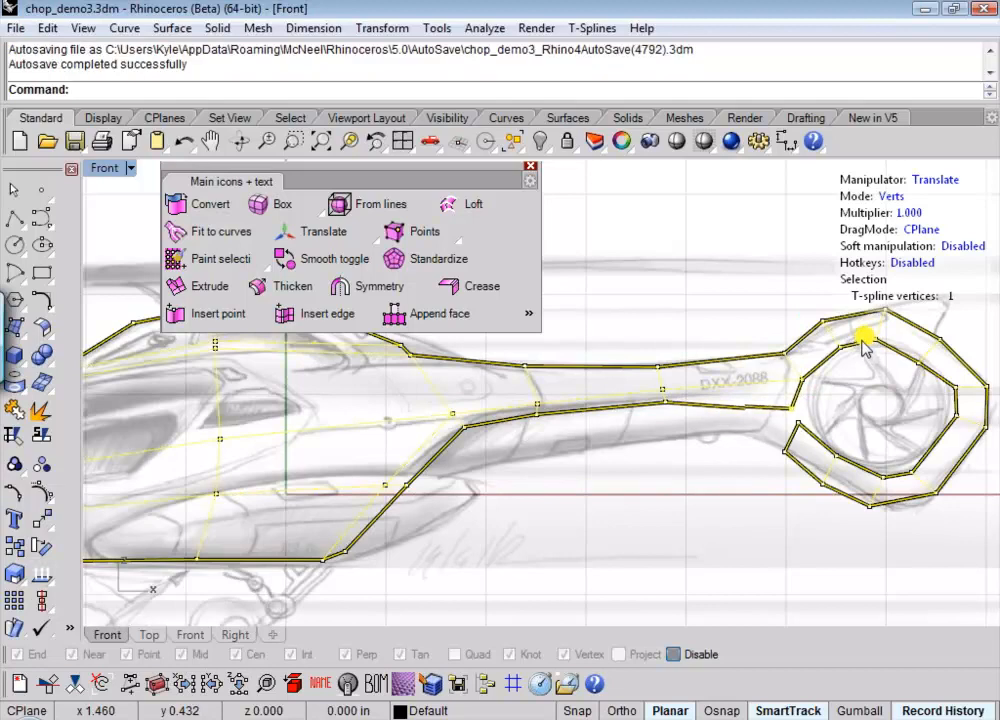
click(692, 470)
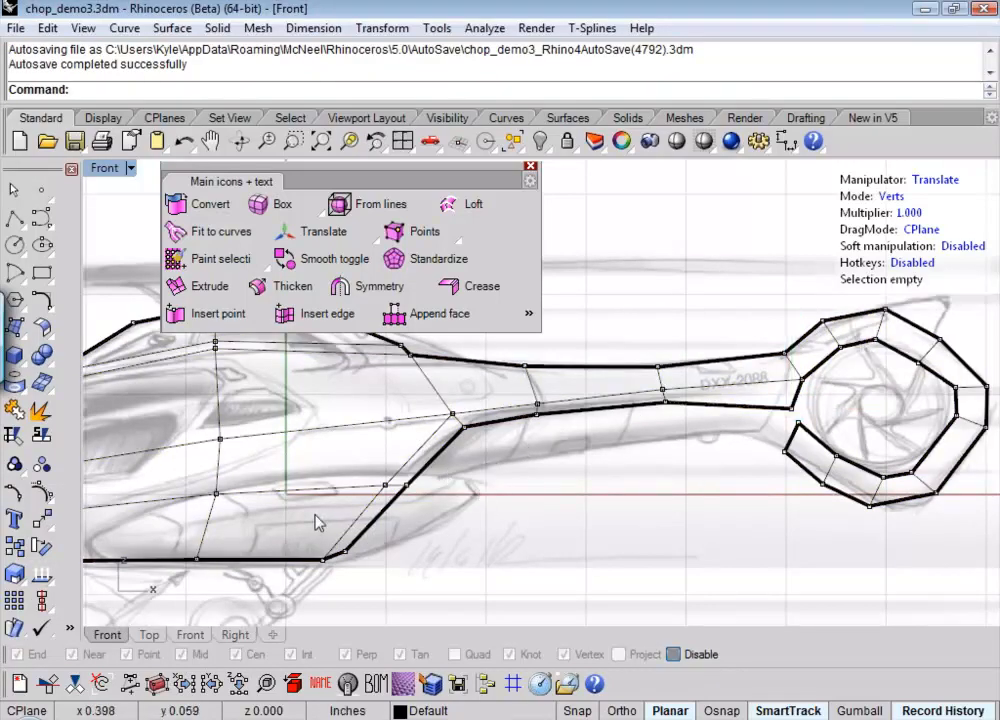
- Select the two slanted rear fuselage edges and the three lower boom edges, and extrude all five downward to the boom's underside
click(893, 197)
click(375, 522)
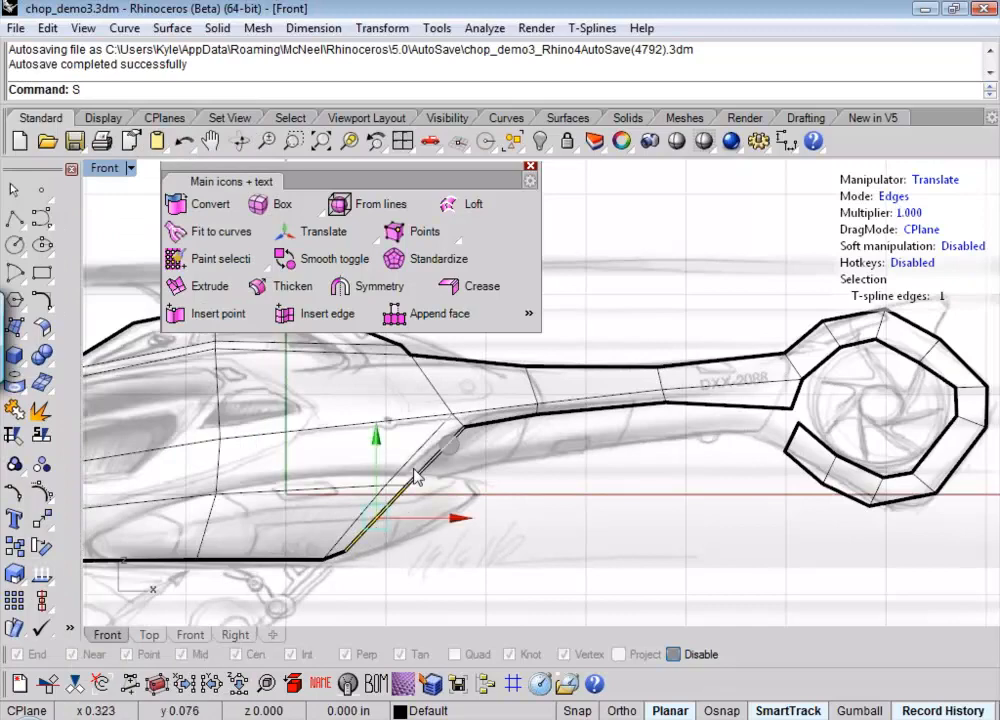
shift+click(440, 448)
shift+click(500, 418)
shift+click(610, 403)
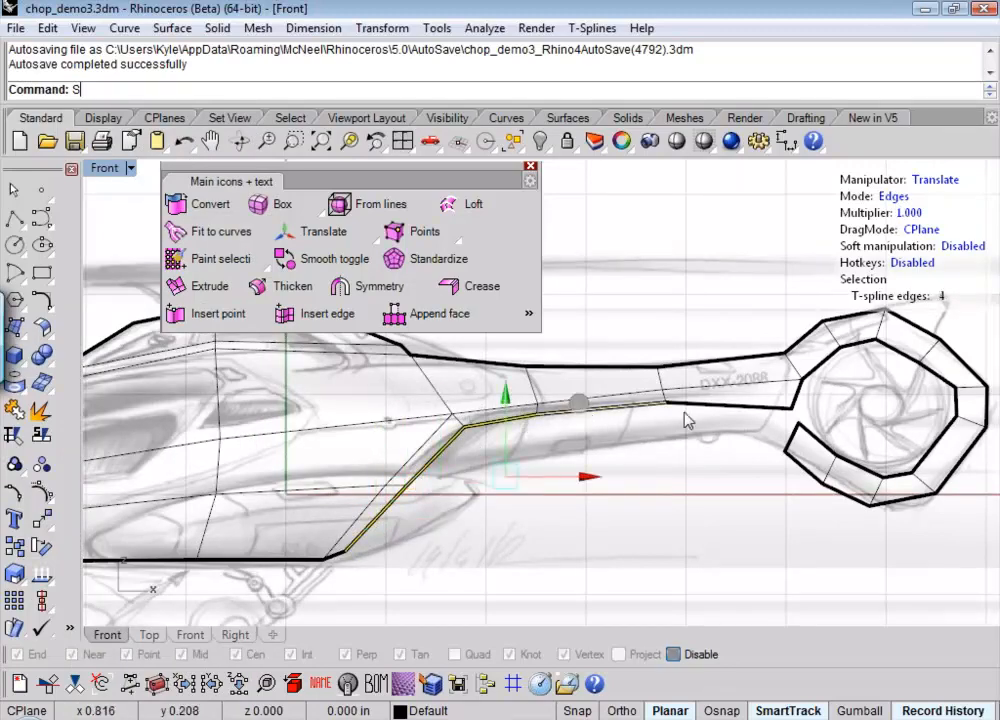
shift+click(700, 405)
alt+drag(639, 404, 650, 442)
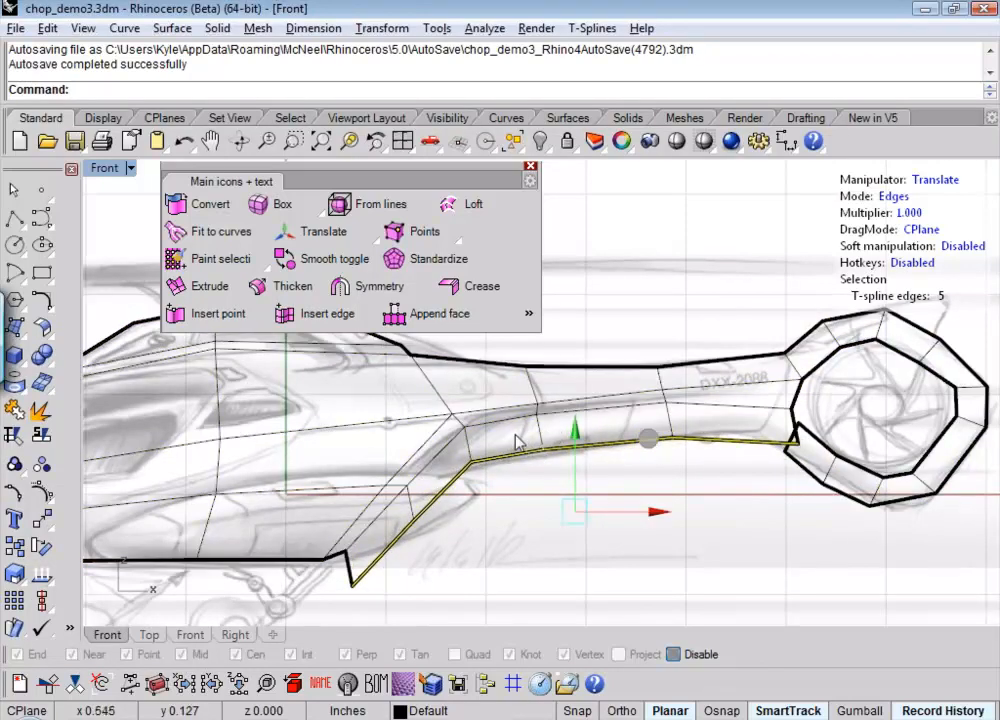
- Move the extruded row's two lower vertices behind the fuselage up and backward to shape the sloping rear outline
click(573, 455)
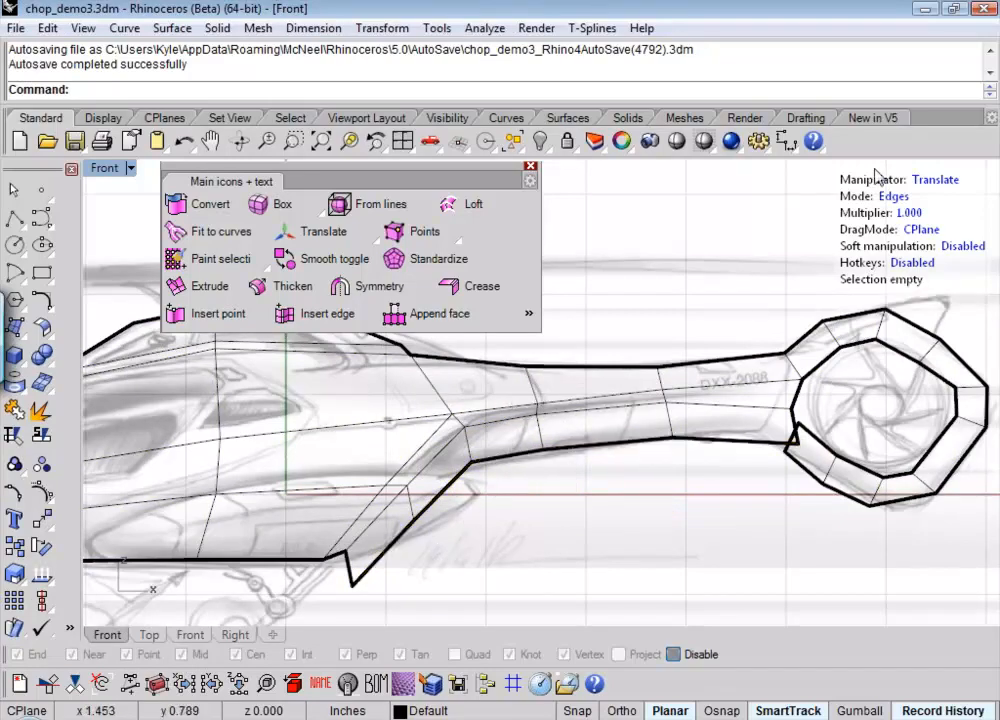
click(893, 197)
click(893, 197)
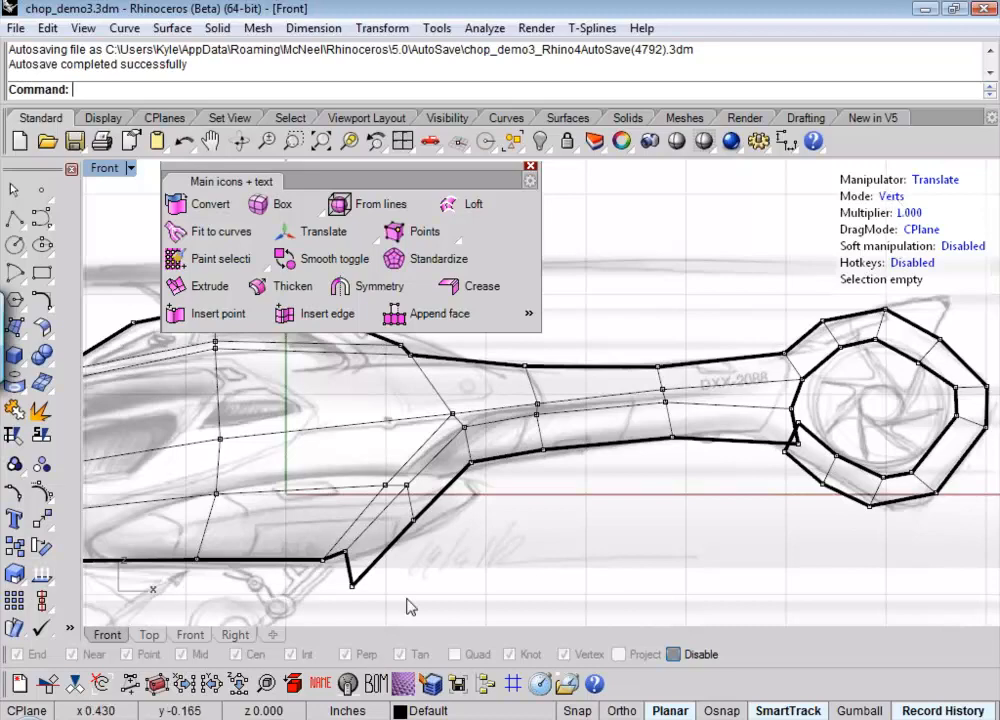
click(415, 521)
drag(491, 449, 507, 424)
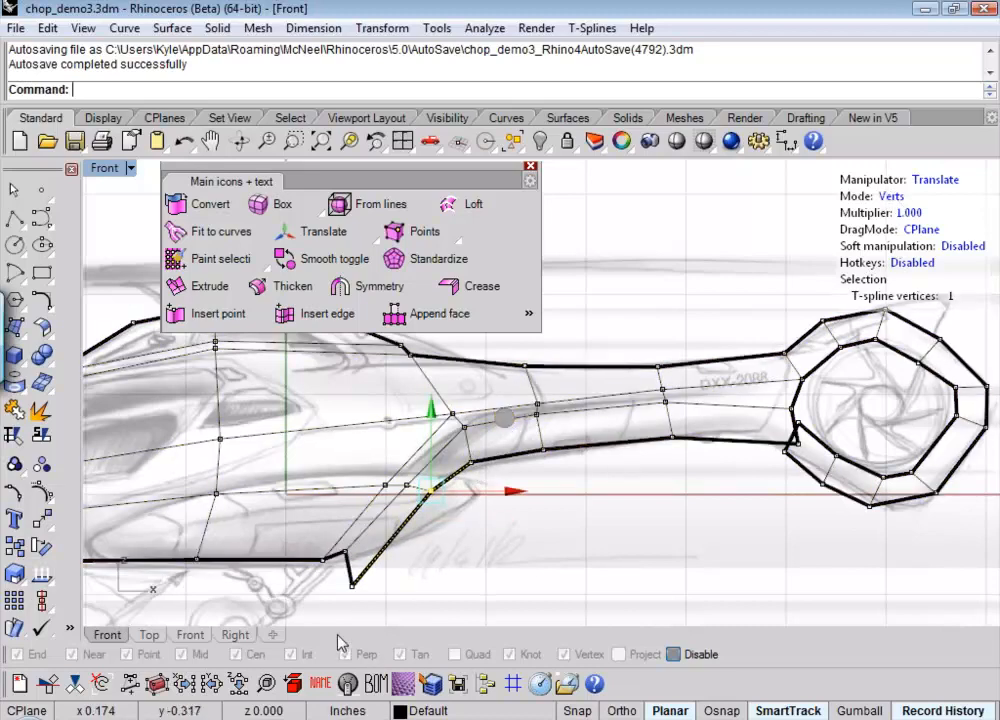
click(351, 583)
drag(425, 513, 453, 469)
click(582, 464)
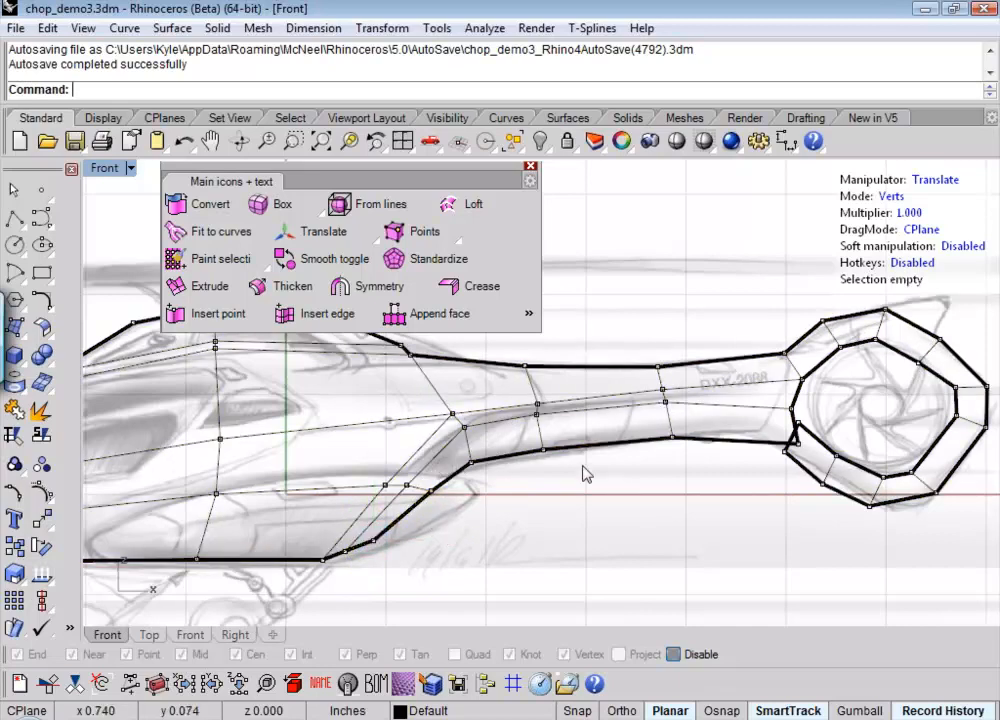
- Move the two middle vertices on the boom's bottom edge forward, raising the rear one slightly
click(543, 450)
click(615, 376)
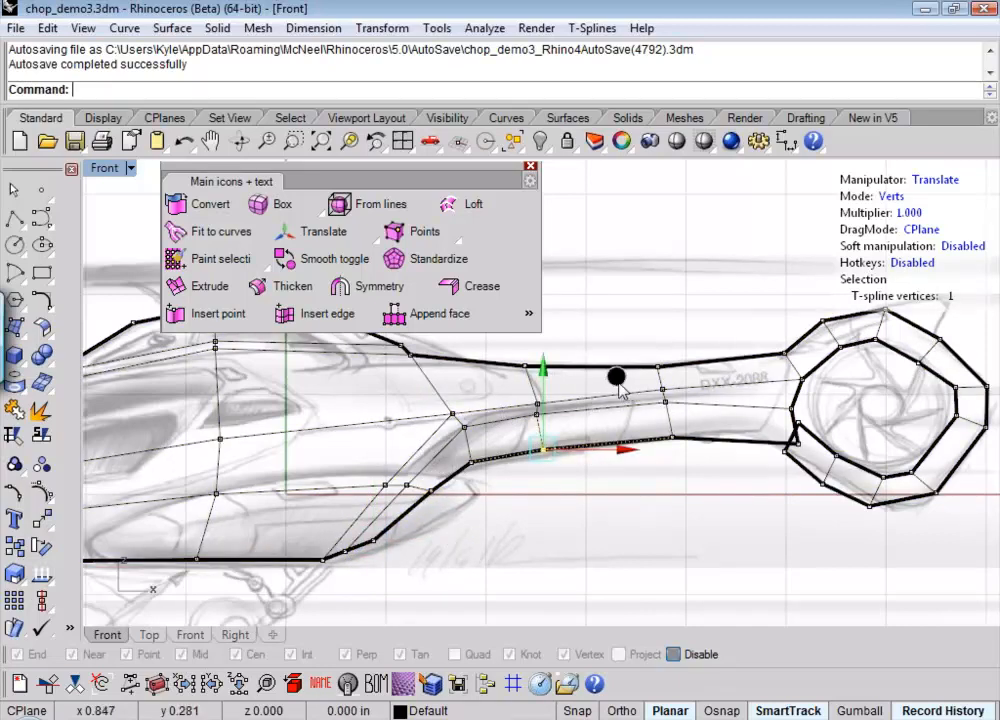
drag(601, 383, 601, 383)
click(664, 461)
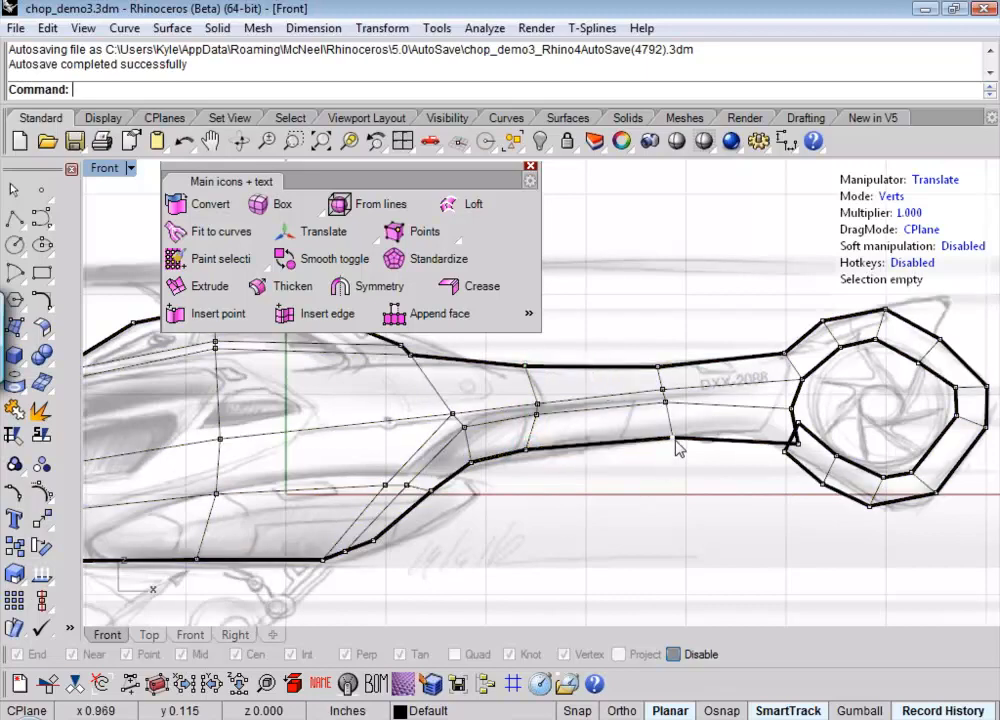
click(673, 438)
click(746, 362)
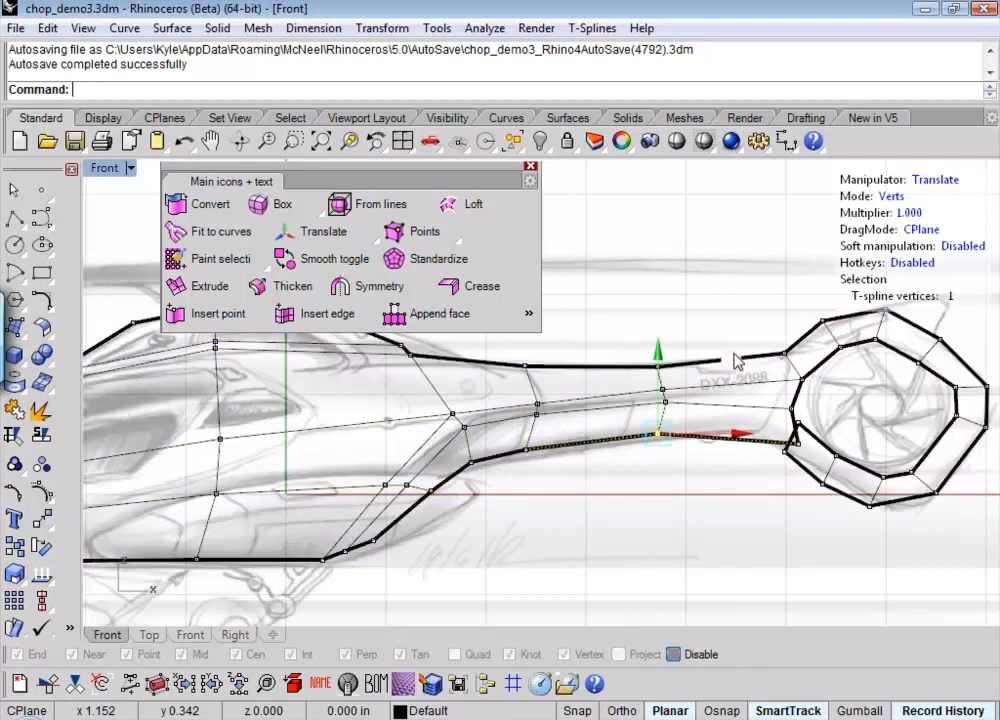
- Weld the boom's rear bottom vertex to the outer end vertex of the fan shroud's lower arm
scroll(798, 467, up, 2)
scroll(798, 476, up, 2)
click(690, 522)
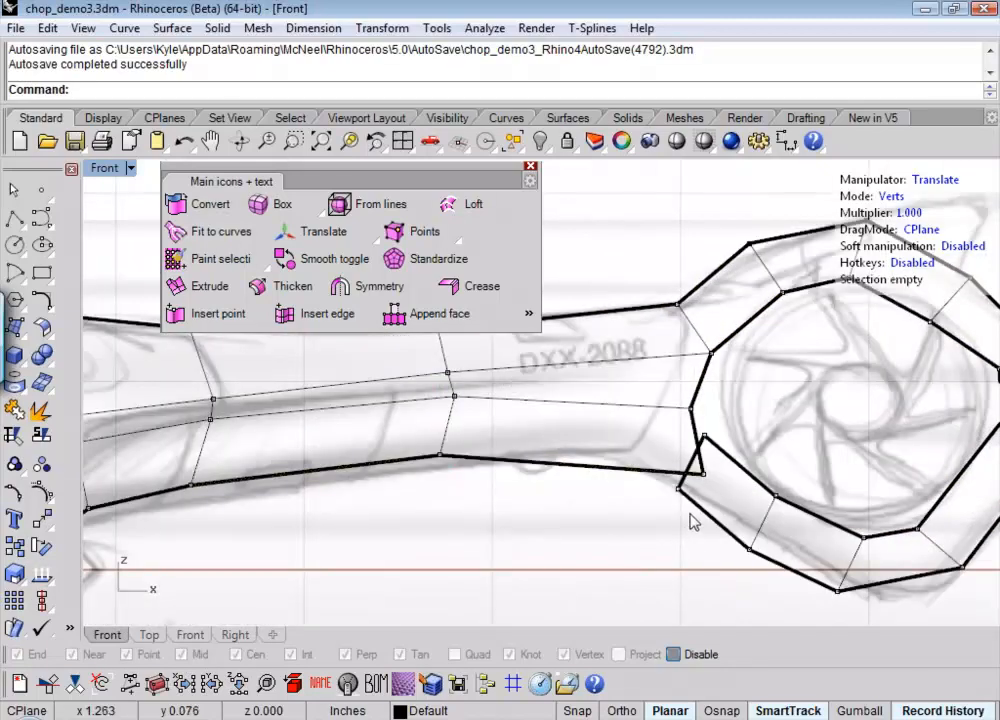
click(703, 470)
shift+click(681, 490)
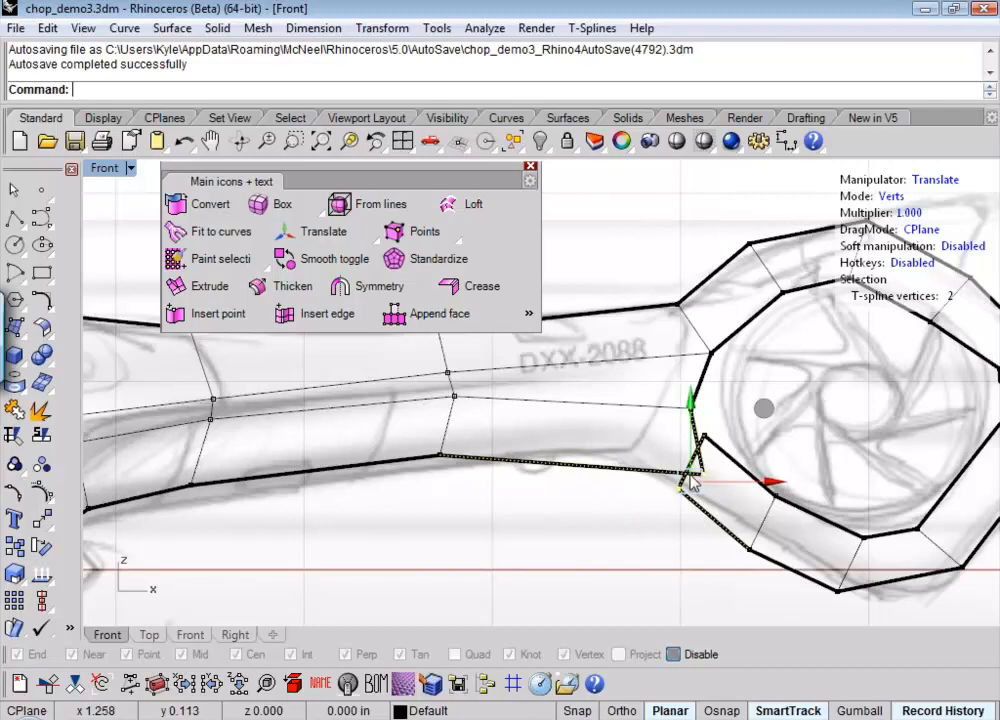
click(528, 313)
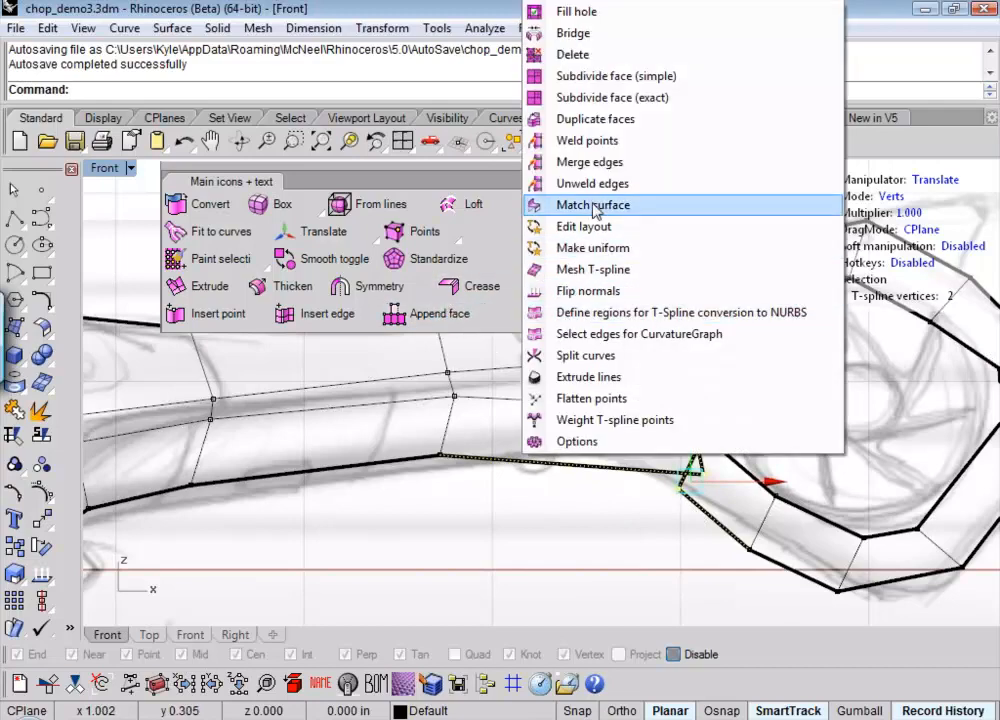
click(588, 141)
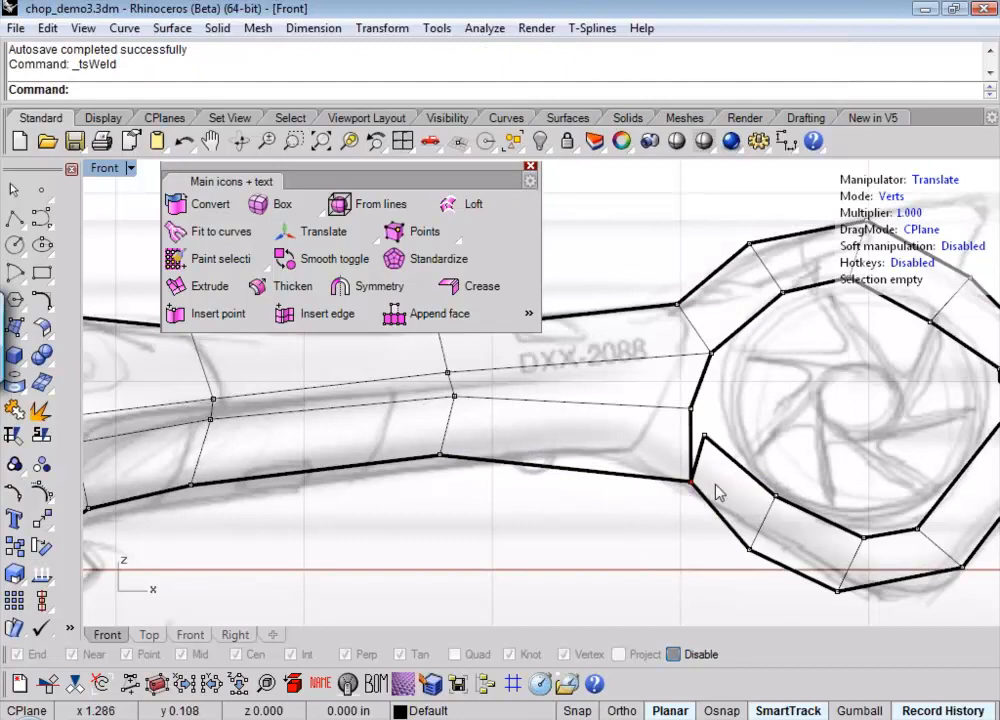
- Weld the boom's rear vertex above the bottom edge to the inner end vertex of the shroud's lower arm, closing the ring
scroll(716, 490, up, 5)
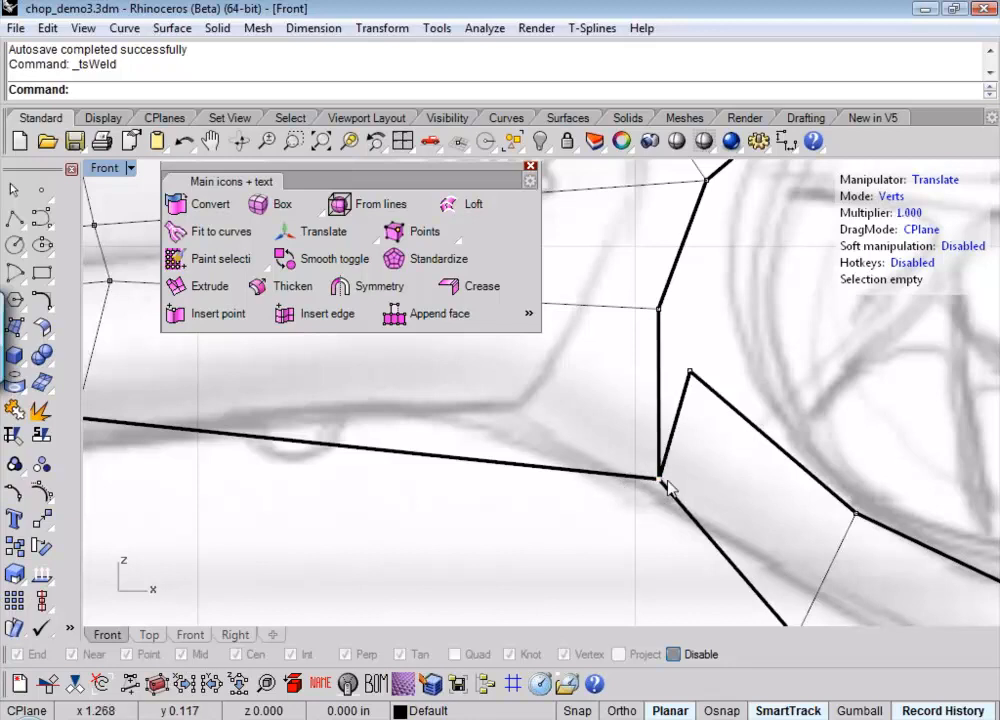
scroll(668, 487, down, 1)
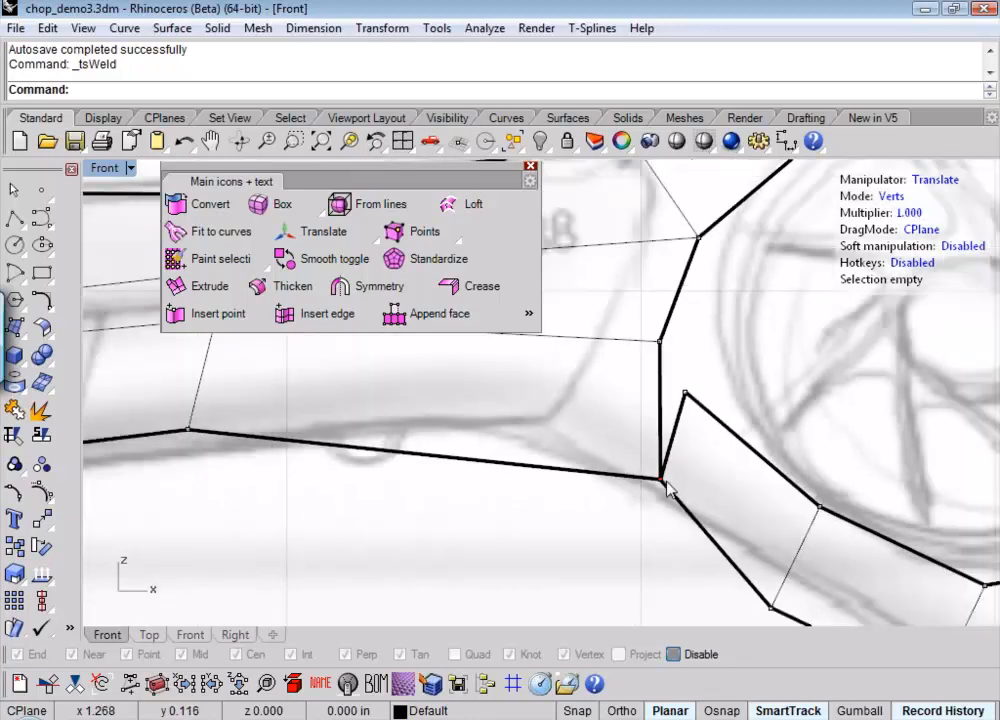
mouse_move(668, 487)
right_down()
mouse_move(696, 480)
mouse_move(607, 518)
mouse_move(576, 505)
right_up()
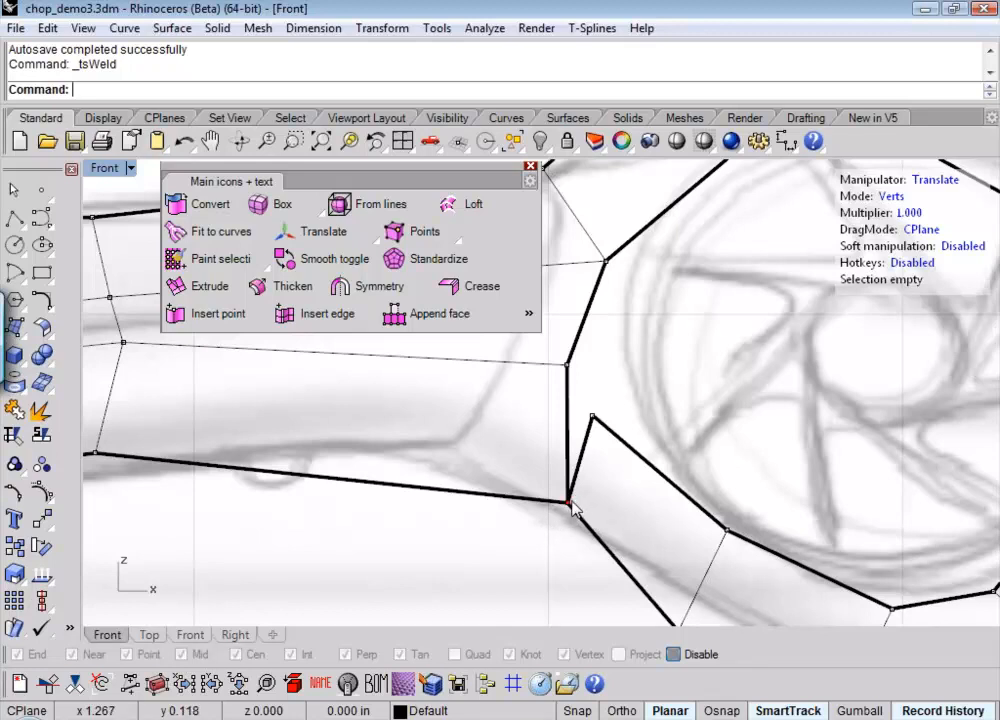
scroll(583, 506, down, 2)
scroll(583, 505, down, 2)
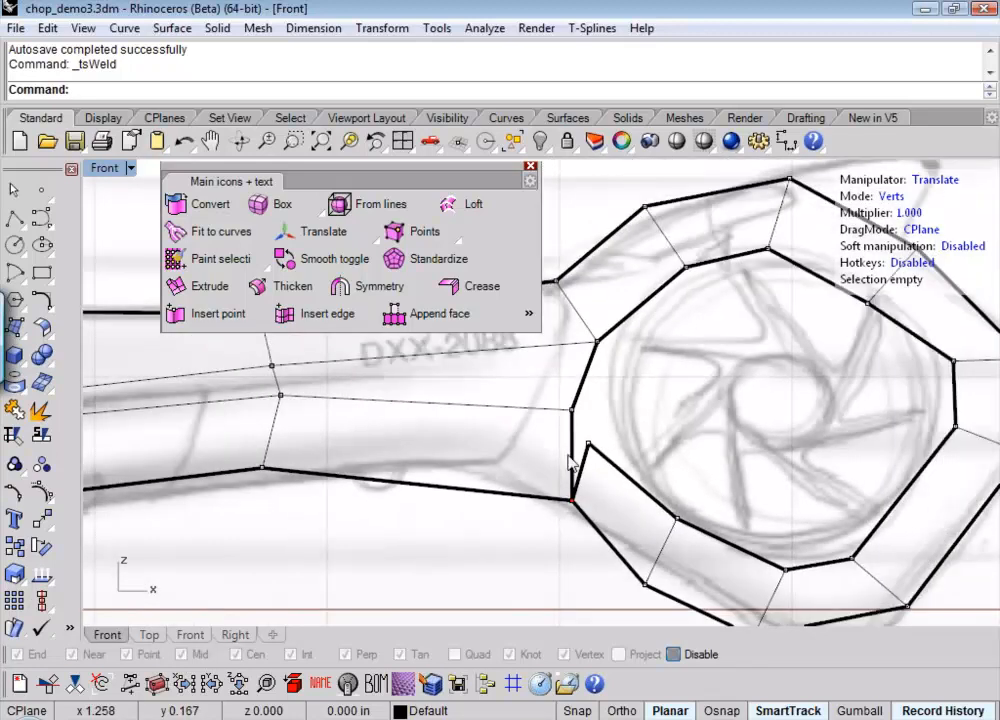
drag(568, 460, 598, 401)
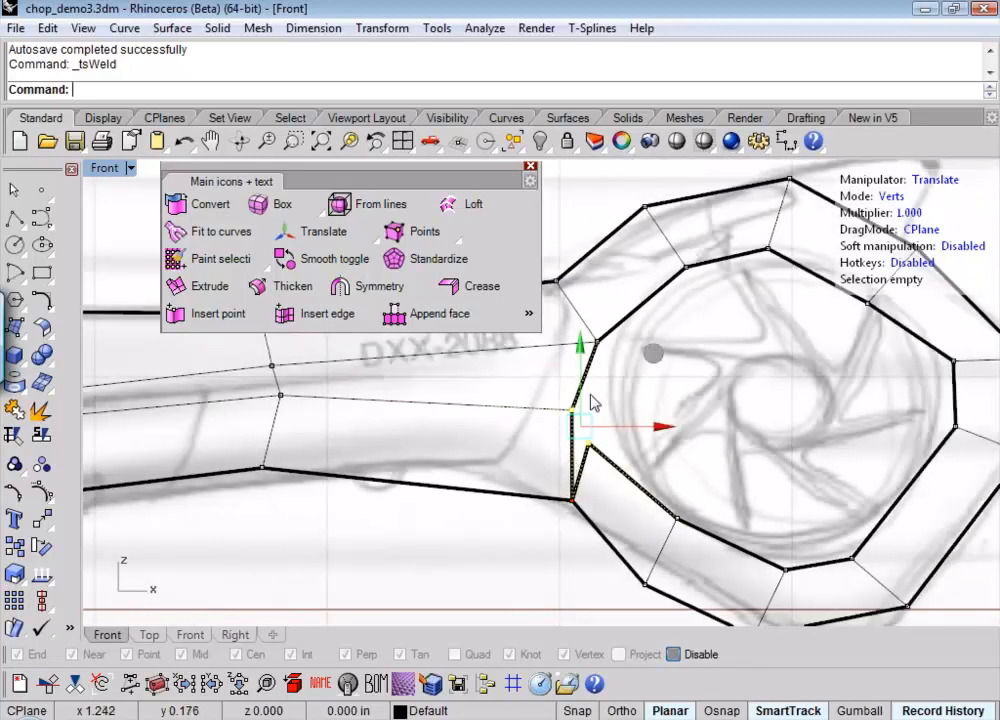
click(528, 313)
click(600, 141)
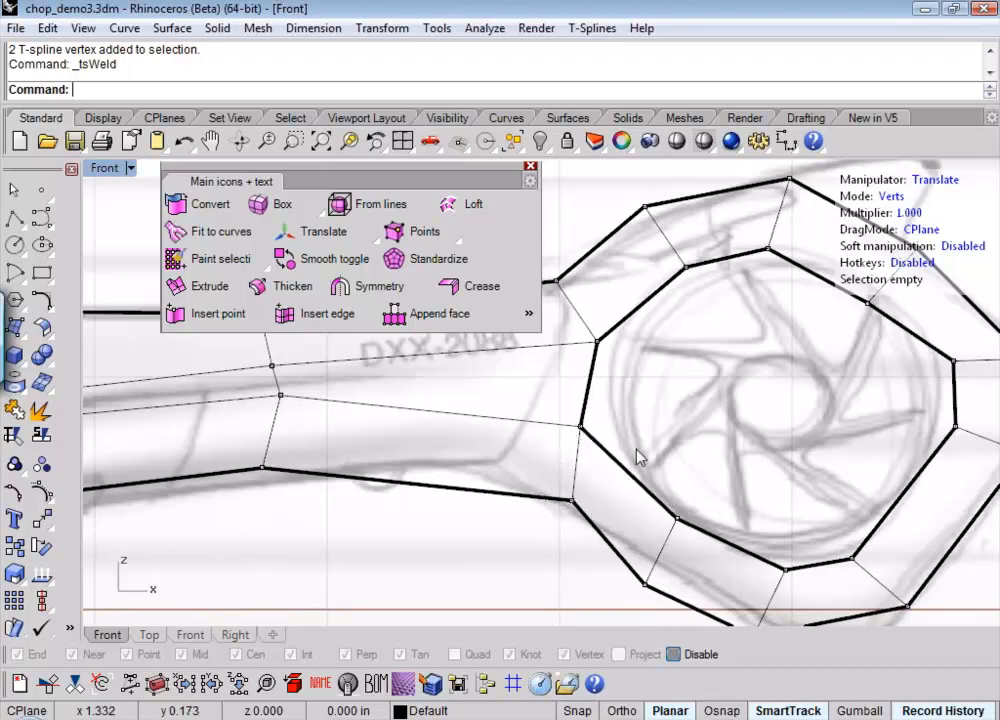
scroll(637, 457, down, 2)
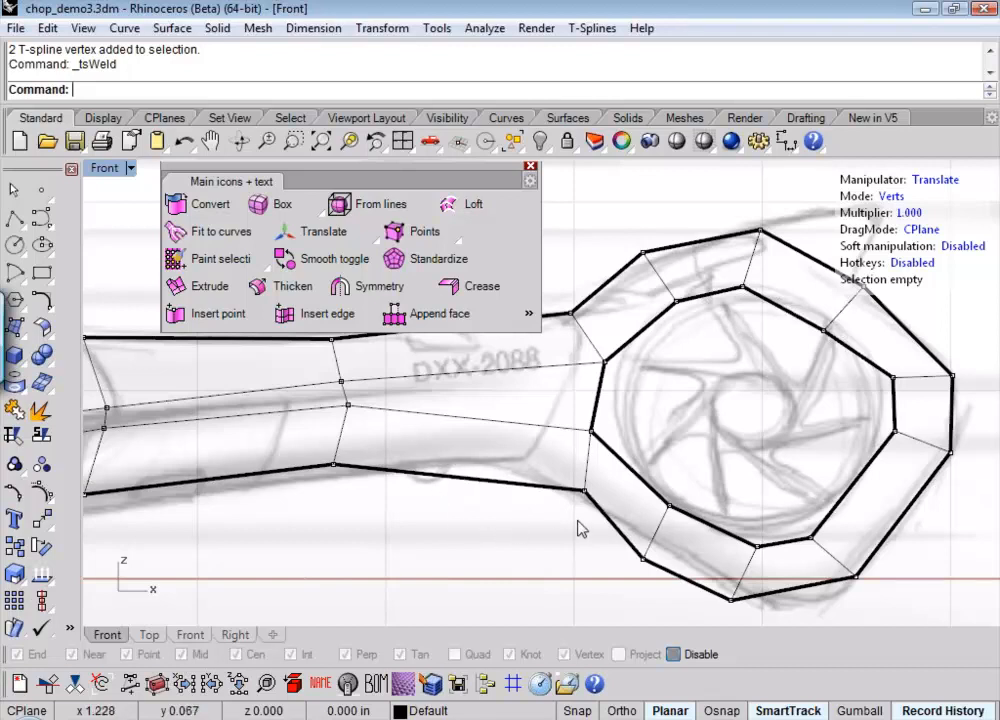
scroll(595, 497, down, 2)
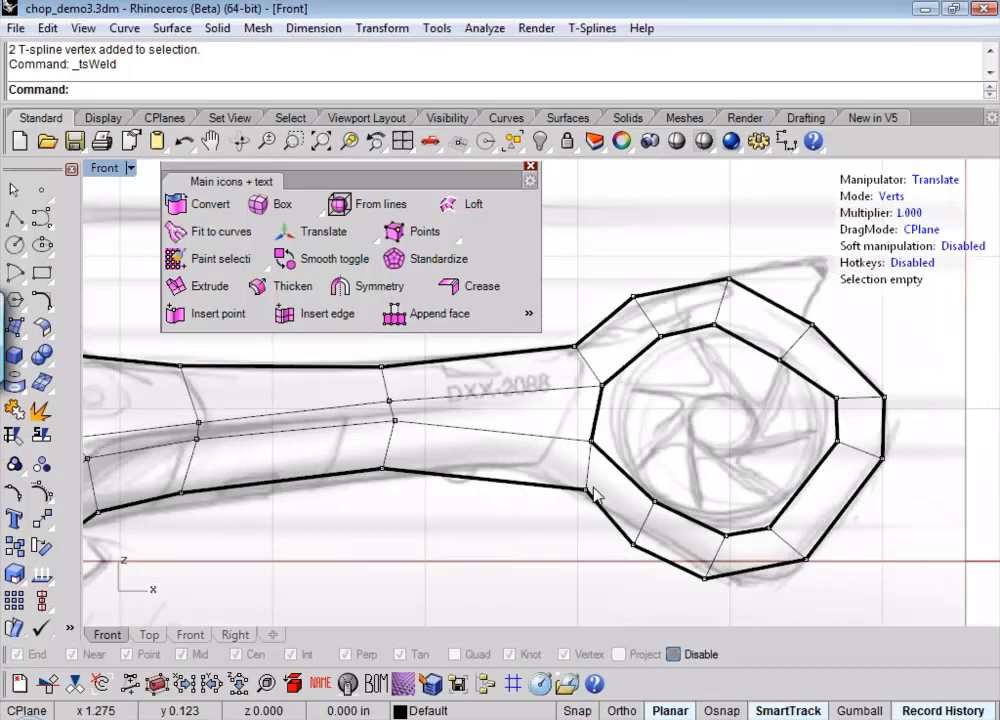
scroll(595, 497, down, 6)
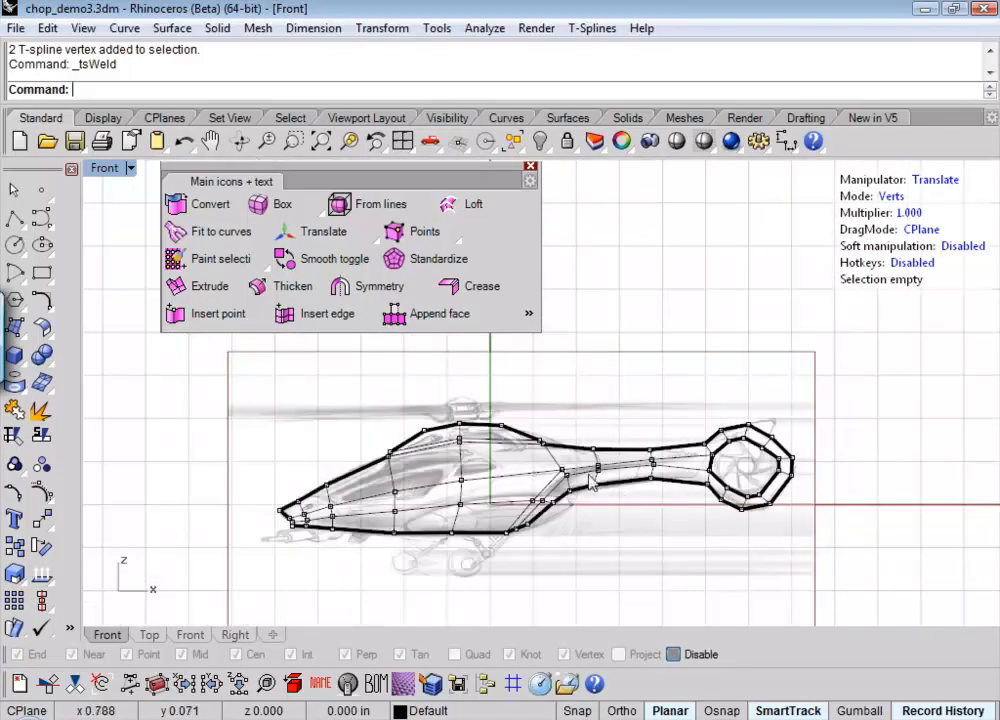
scroll(805, 485, up, 6)
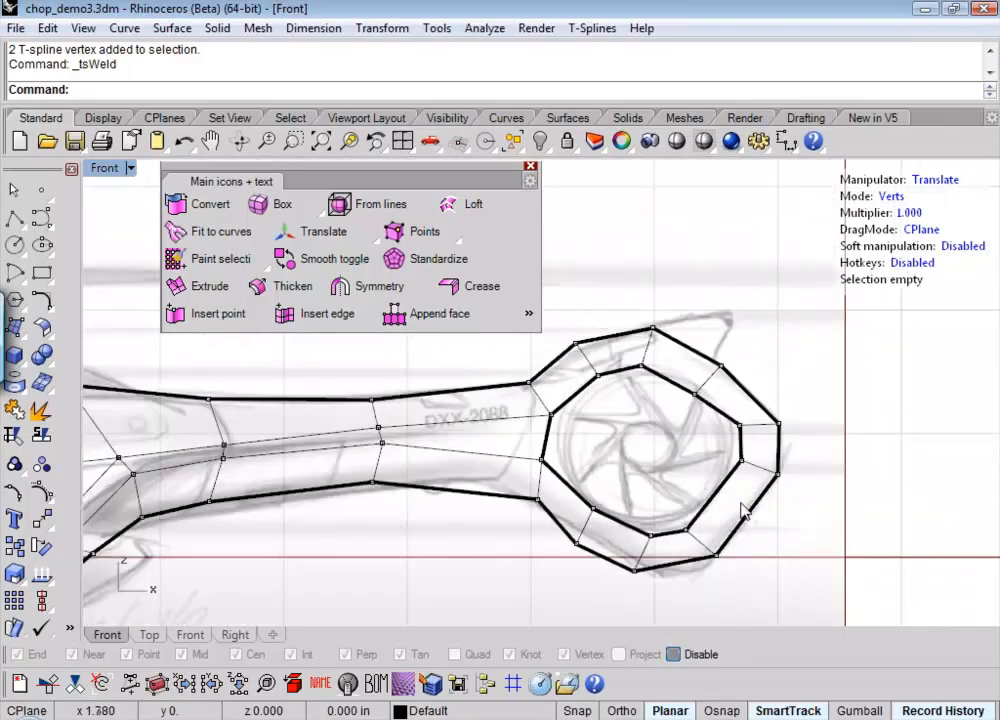
- Move the fan shroud's three lower outer vertices so the ring's bottom outline follows the sketch
right_drag(732, 502, 692, 478)
right_drag(631, 441, 661, 459)
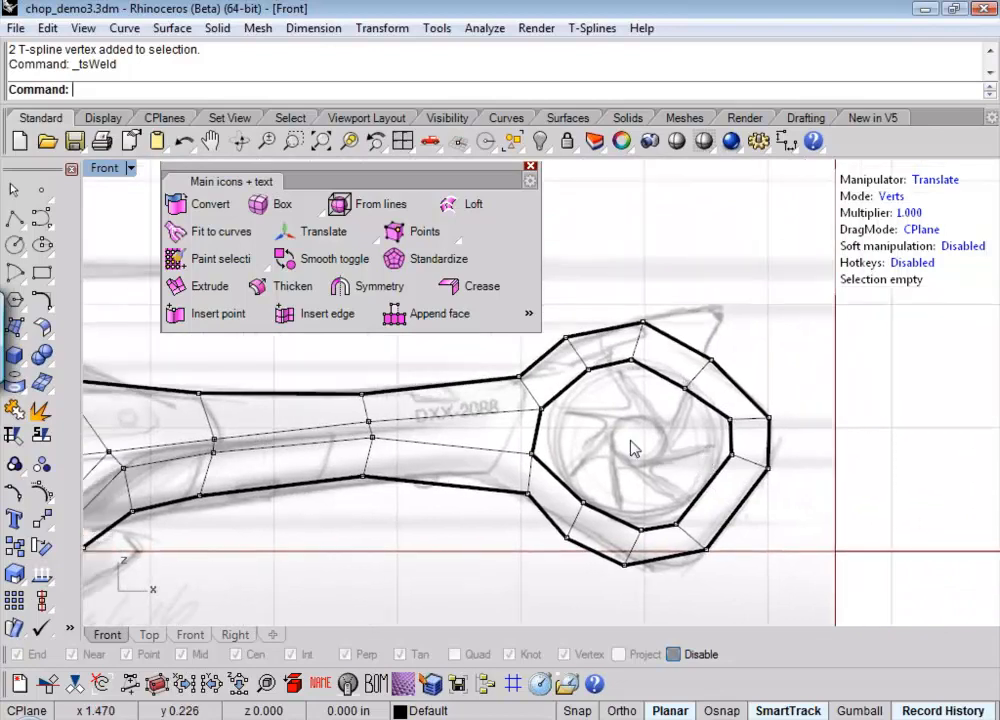
click(568, 543)
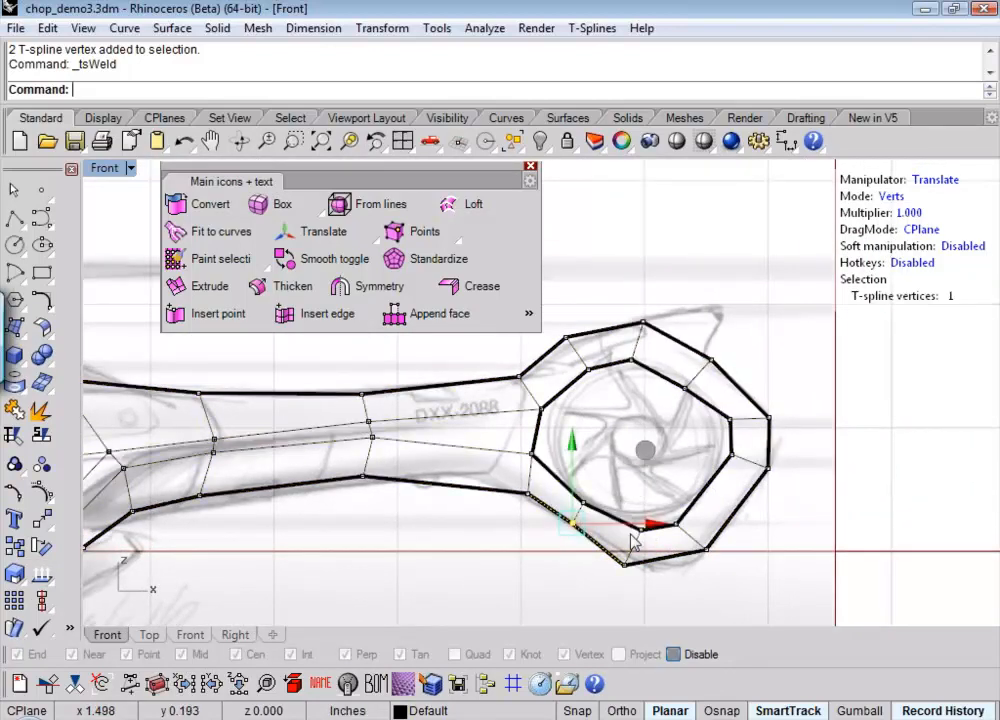
click(632, 575)
click(678, 524)
click(698, 495)
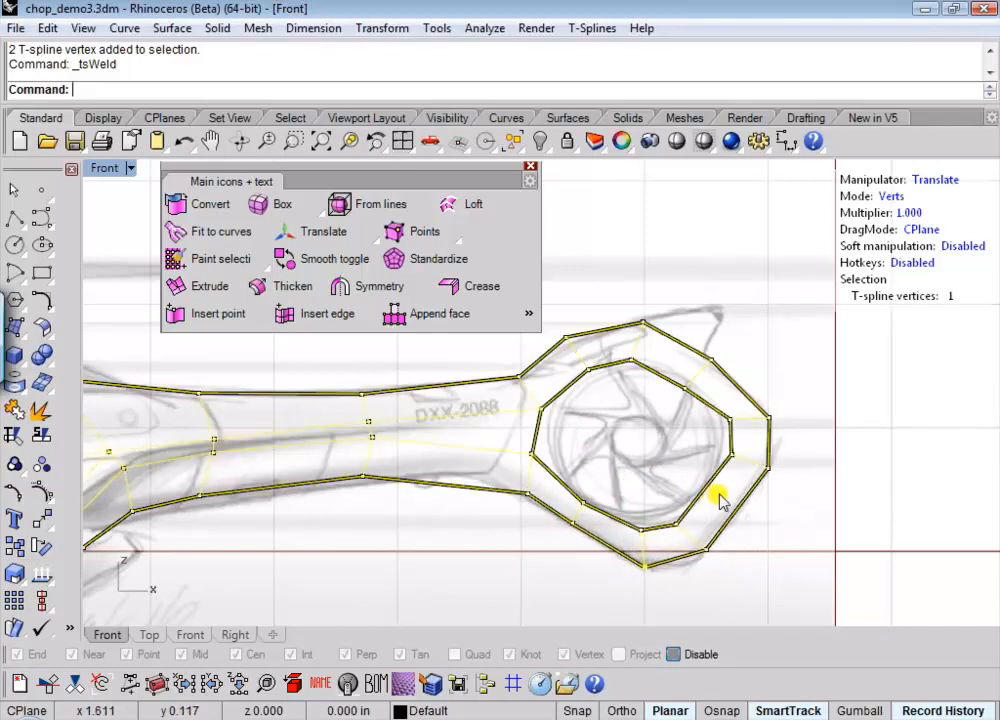
click(720, 499)
click(705, 549)
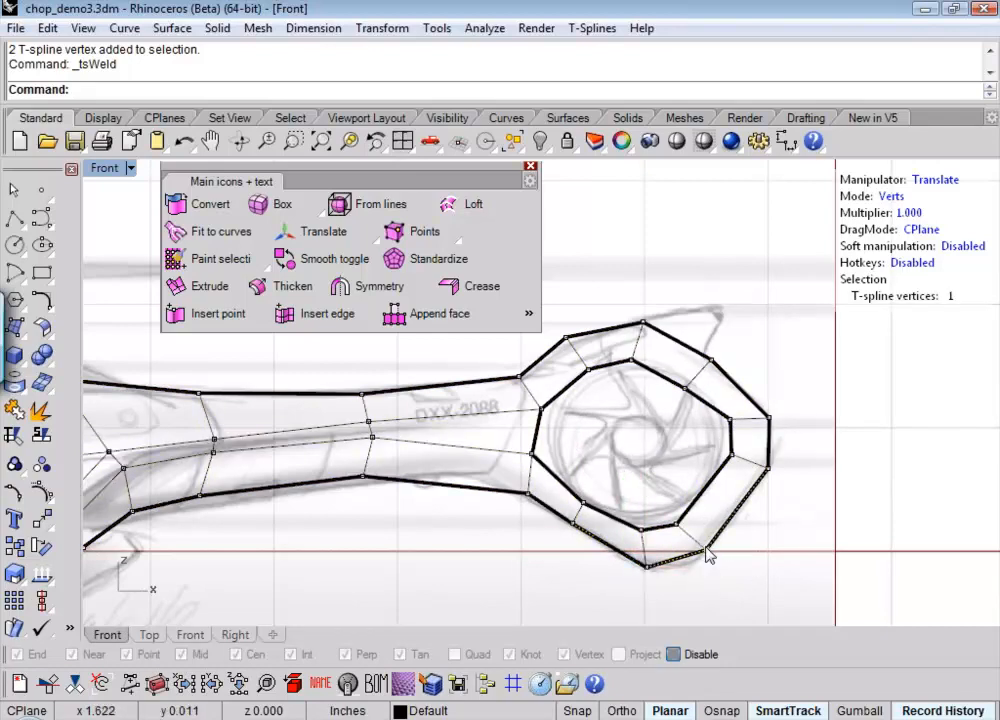
click(778, 488)
click(772, 500)
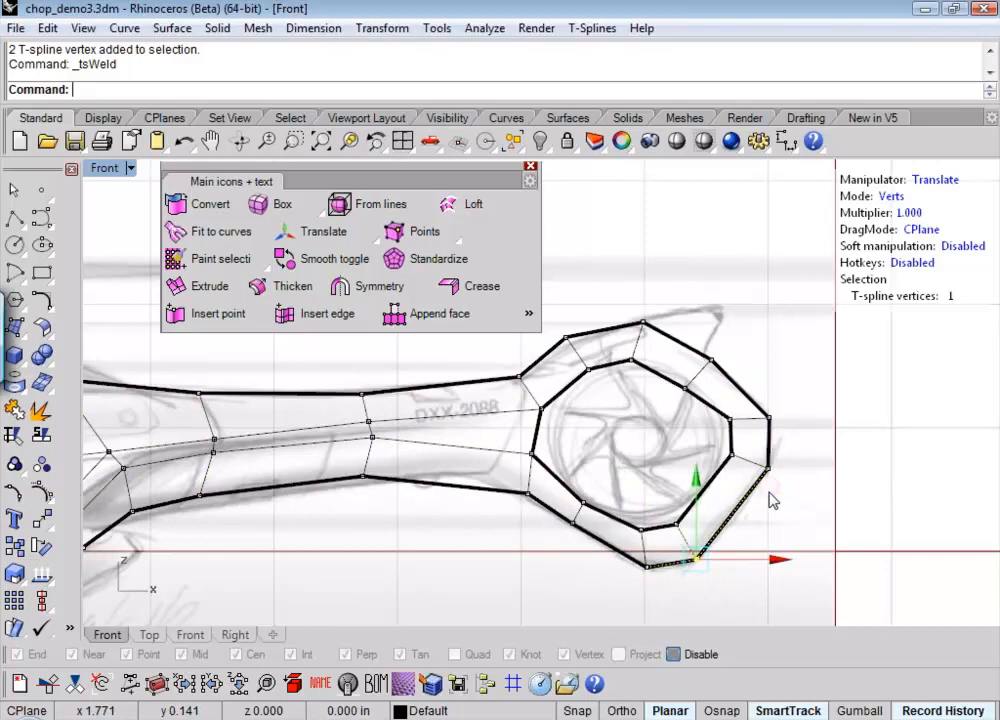
- Nudge the shroud's upper rear inner vertex up, its upper front outer vertex backward and its front inner vertex slightly down and backward
click(820, 455)
click(754, 315)
click(757, 313)
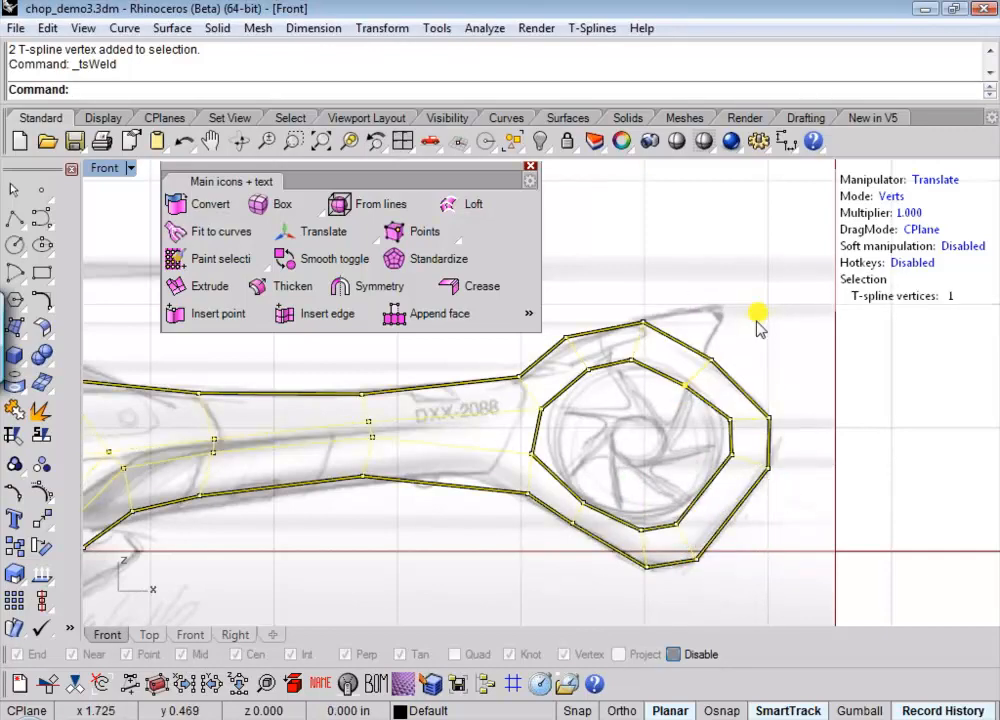
click(650, 272)
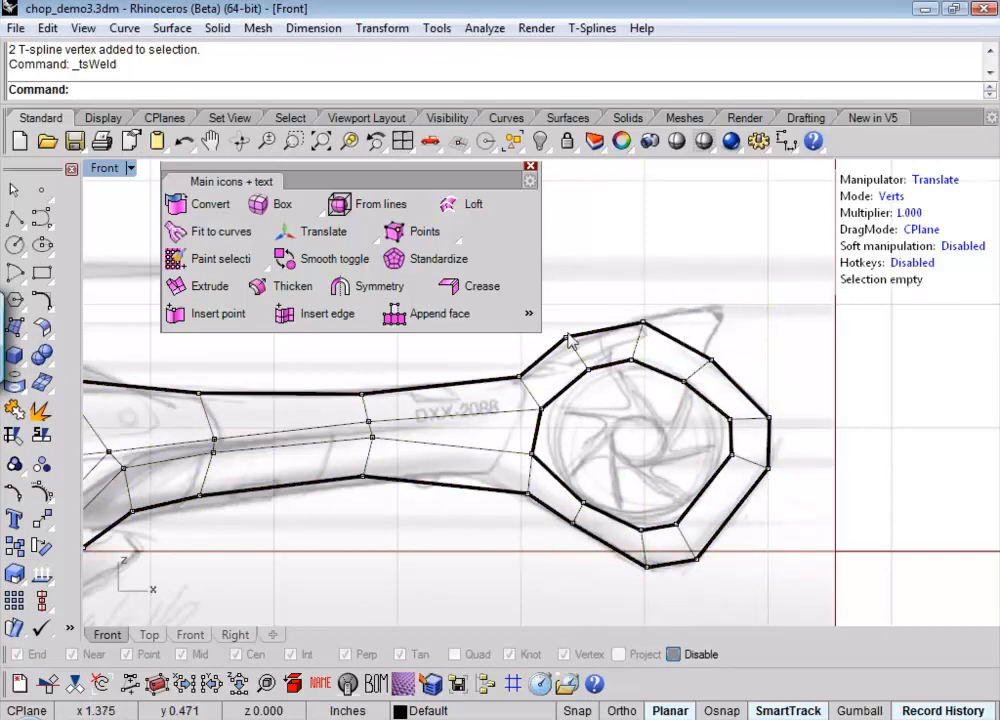
drag(562, 342, 651, 268)
drag(612, 382, 615, 386)
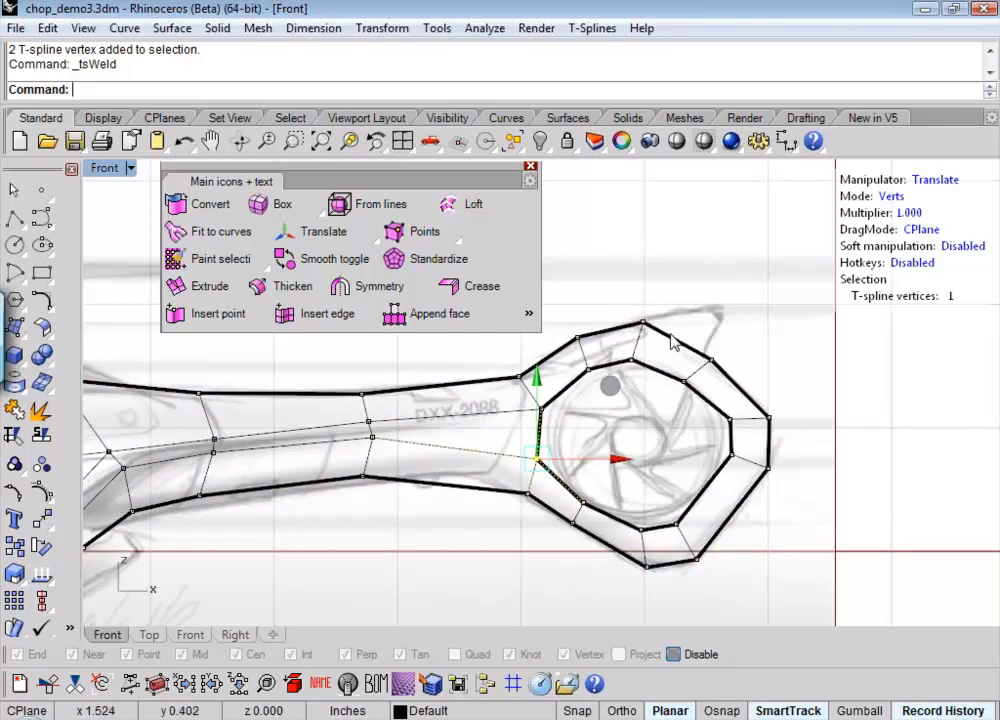
- Extrude the shroud's upper rear outer edge up and backward to start the tail fin
click(892, 197)
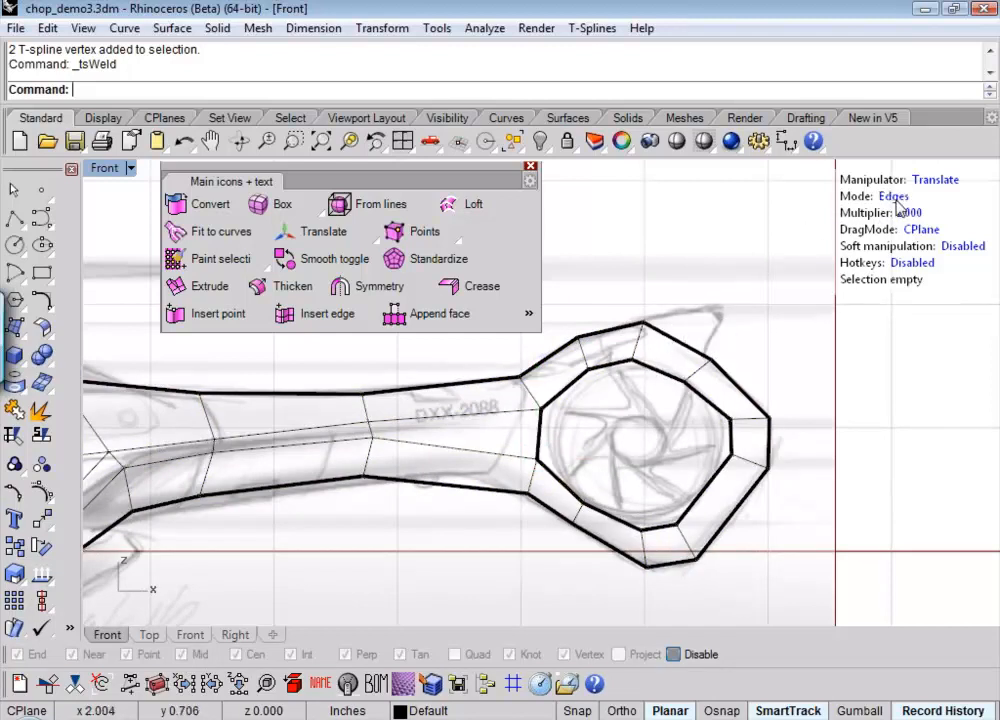
click(680, 348)
drag(750, 268, 829, 247)
- Move the tail fin's lower rear vertex up and forward beside the fin tip to taper it to the sketch
click(893, 197)
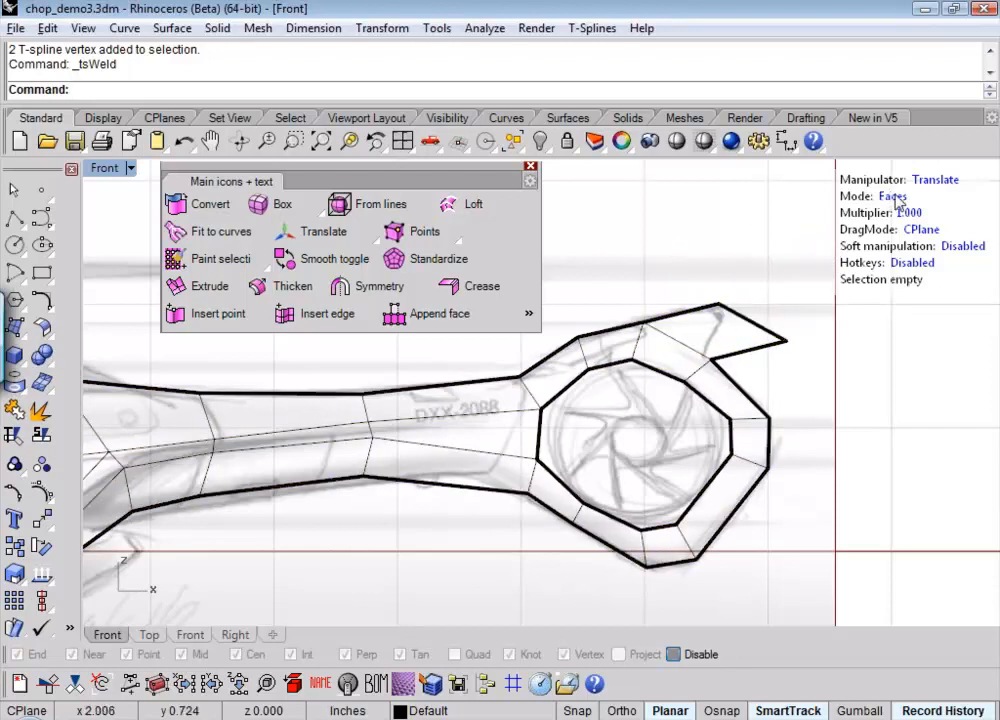
click(893, 197)
click(787, 341)
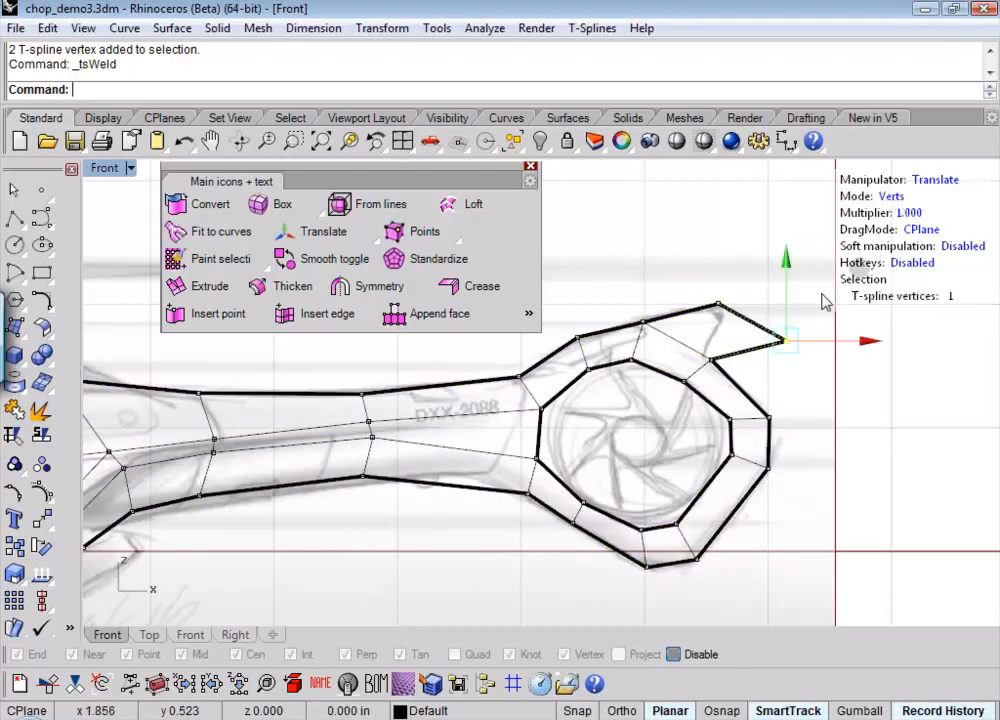
drag(852, 276, 797, 250)
key(Escape)
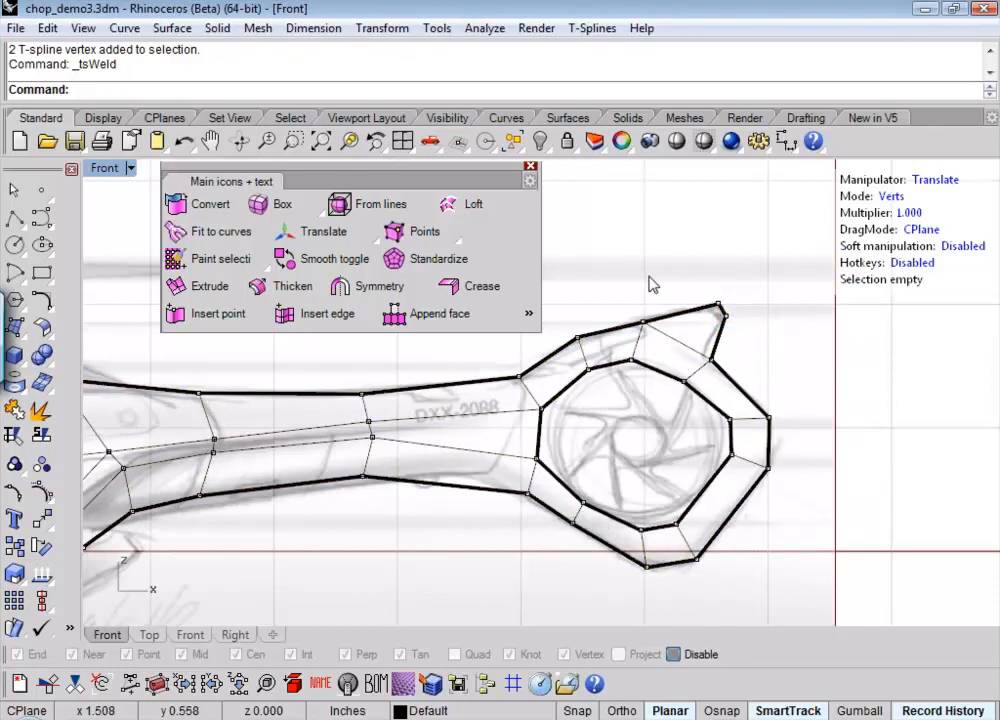
- Move the inner ring's top, upper rear and rear vertices outward to round the opening around the sketched fan
key(ctrl+F4)
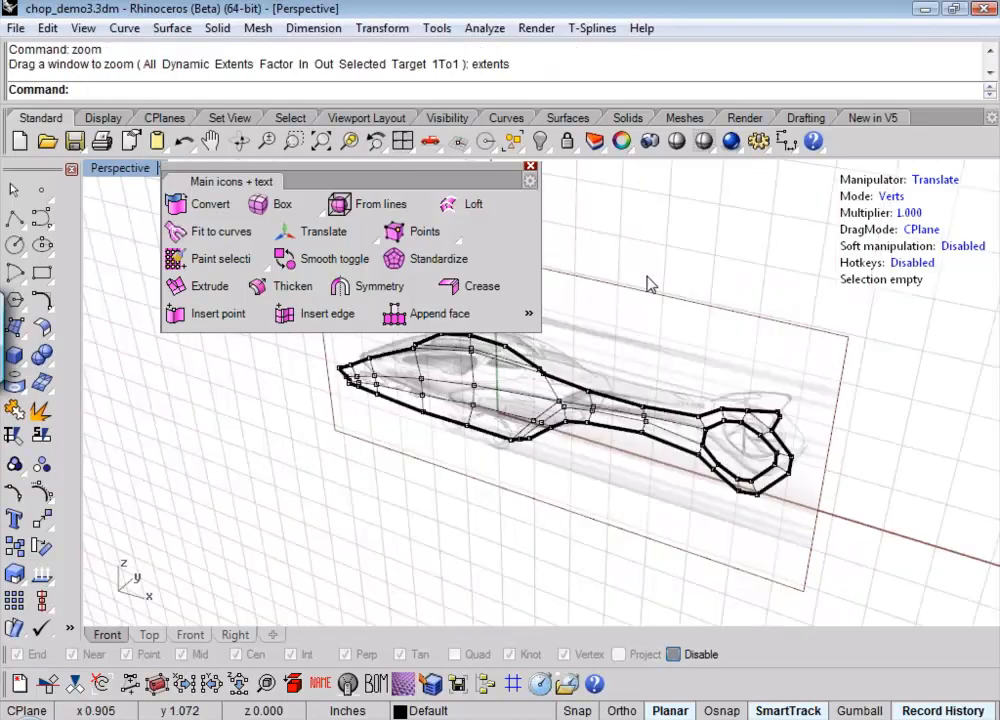
right_drag(706, 488, 675, 493)
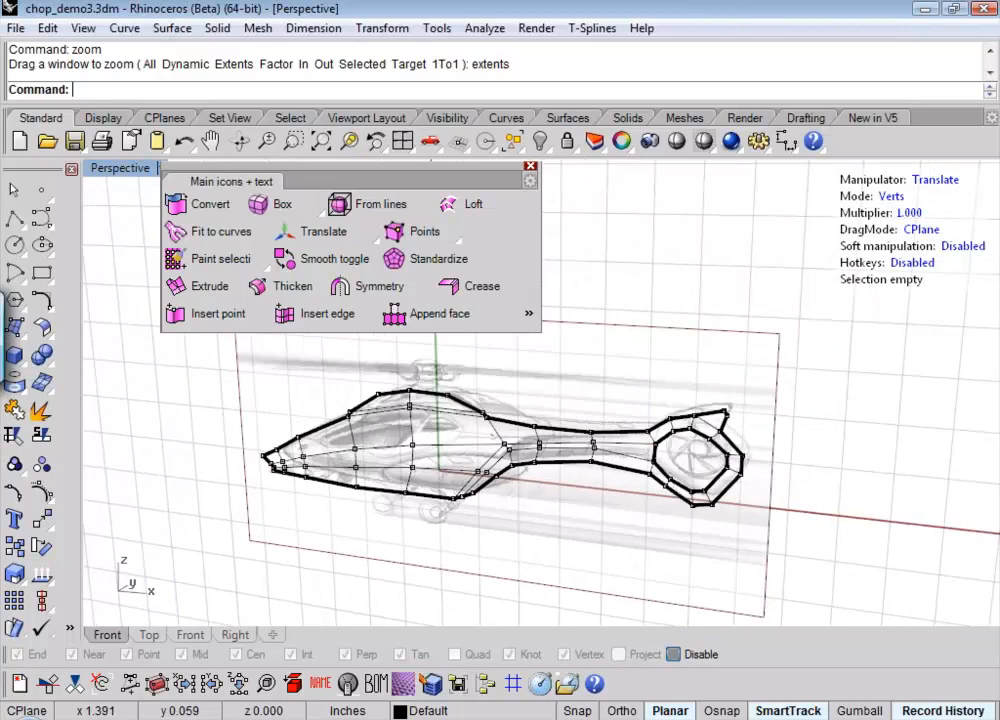
key(ctrl+F2)
right_drag(786, 473, 660, 523)
scroll(622, 352, up, 5)
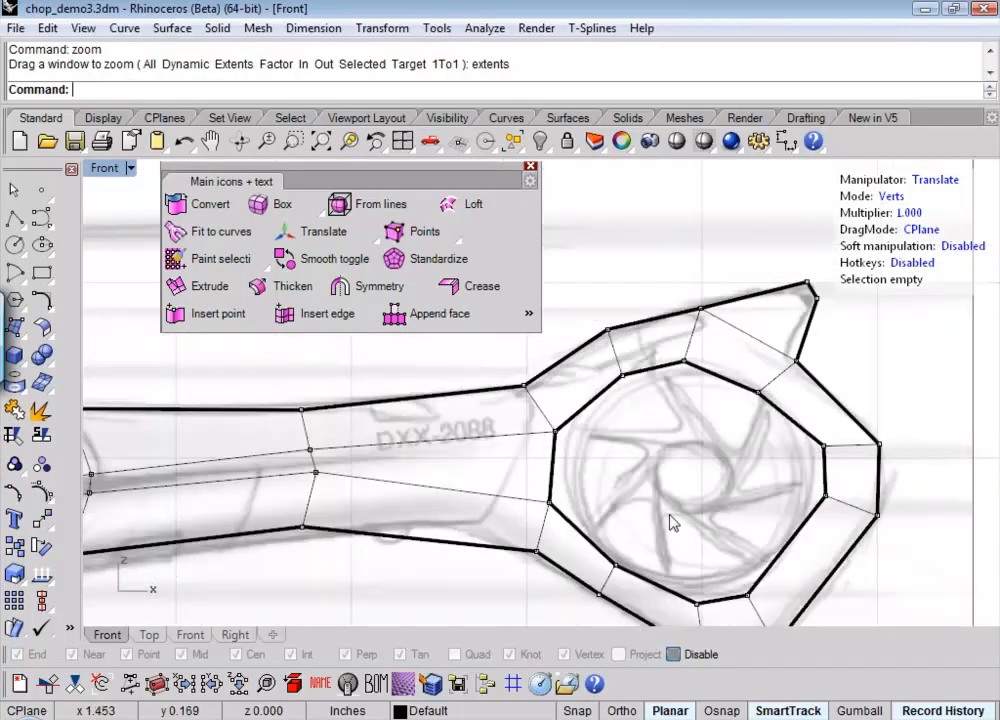
click(684, 362)
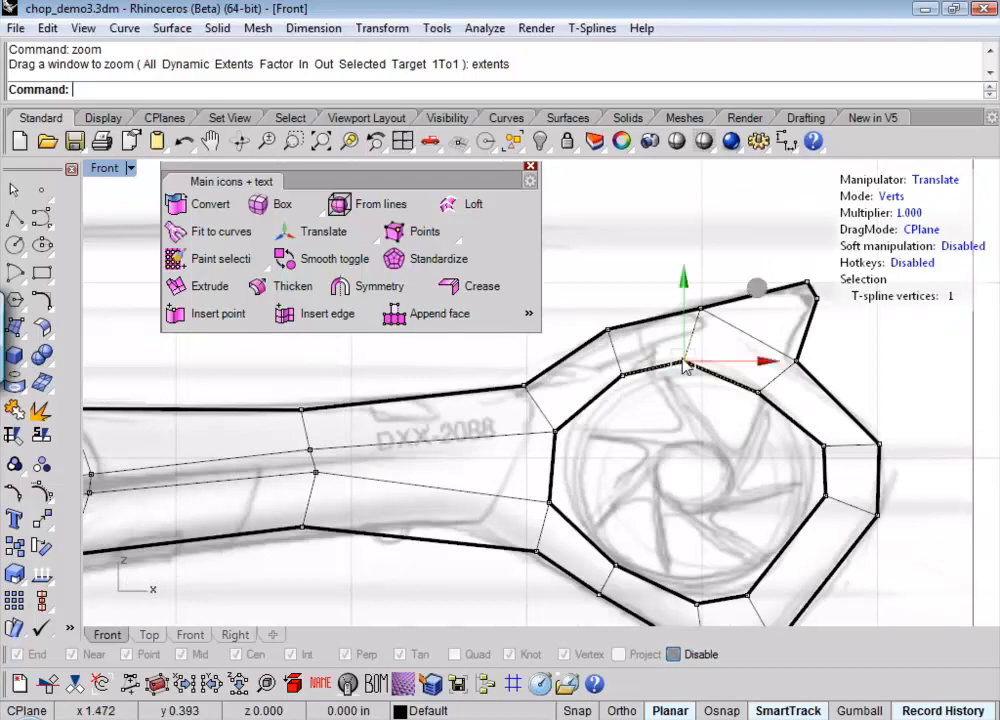
drag(757, 298, 770, 270)
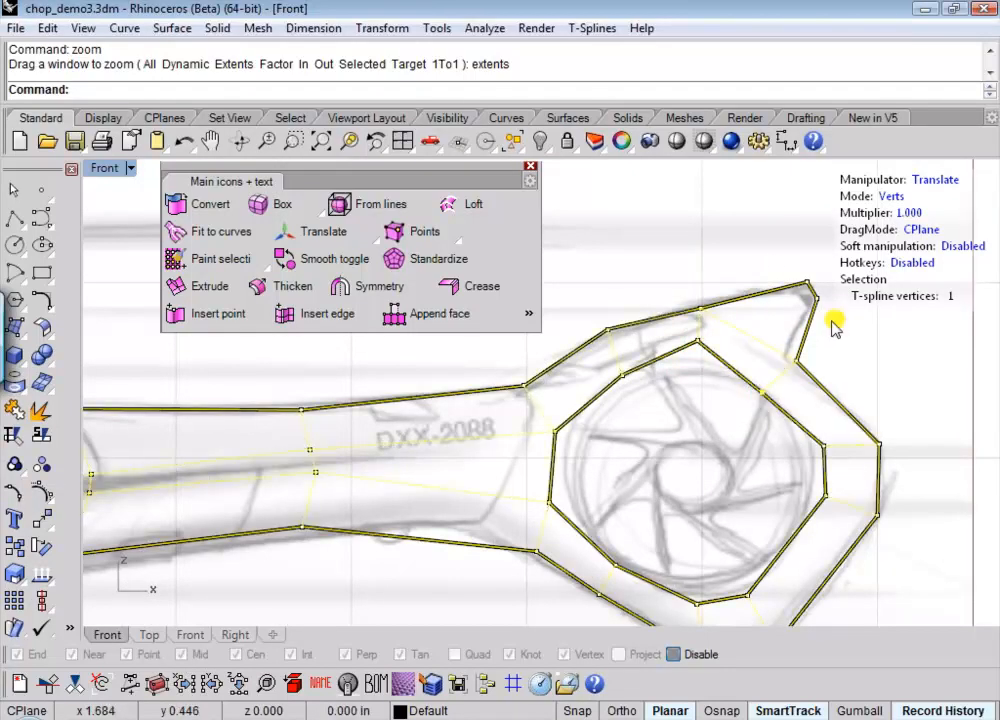
click(826, 446)
drag(897, 373, 909, 442)
- Move the inner ring's lower rear vertex and two bottom vertices outward, clear of the sketched fan
click(825, 497)
click(748, 588)
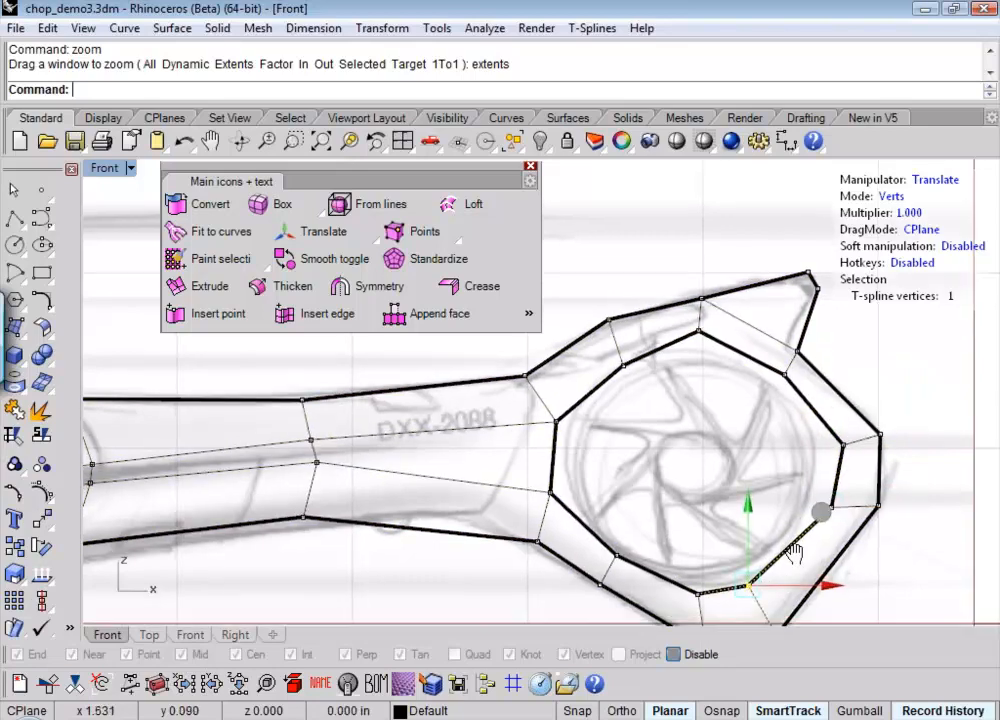
right_drag(793, 553, 810, 487)
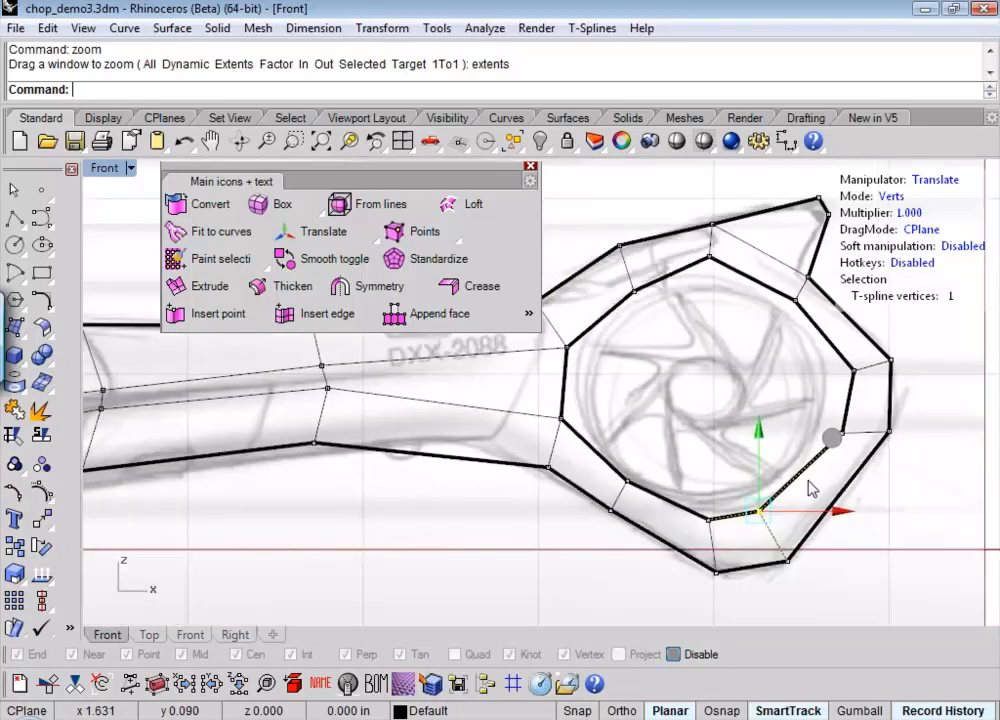
click(709, 521)
drag(781, 446, 776, 459)
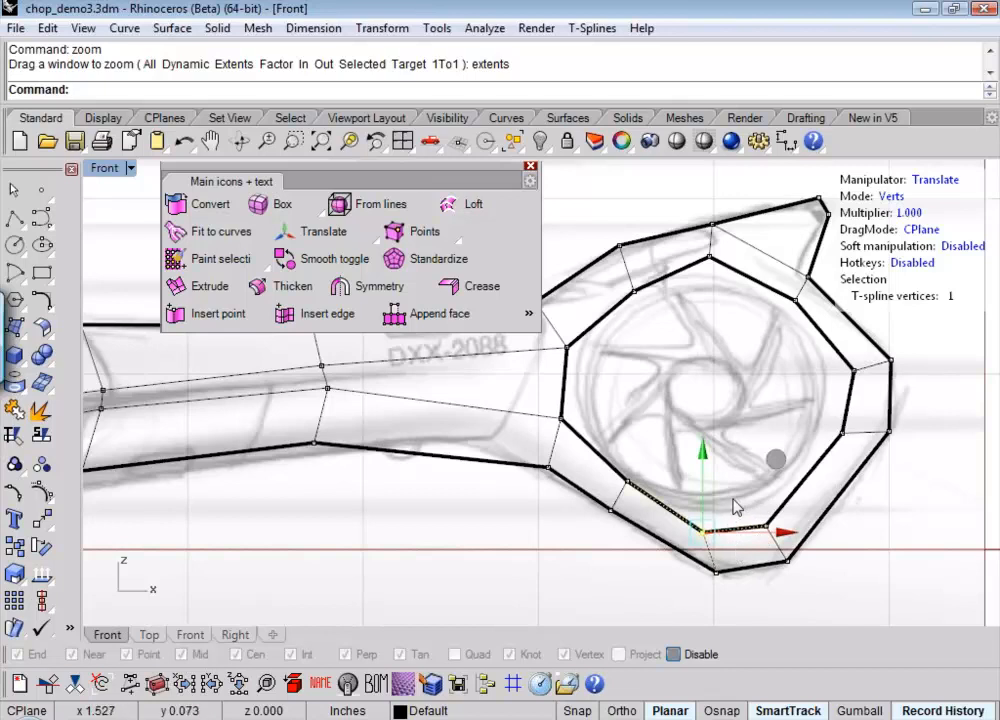
- Move the inner ring's lower front, front and upper front vertices outward to even out the opening
click(683, 414)
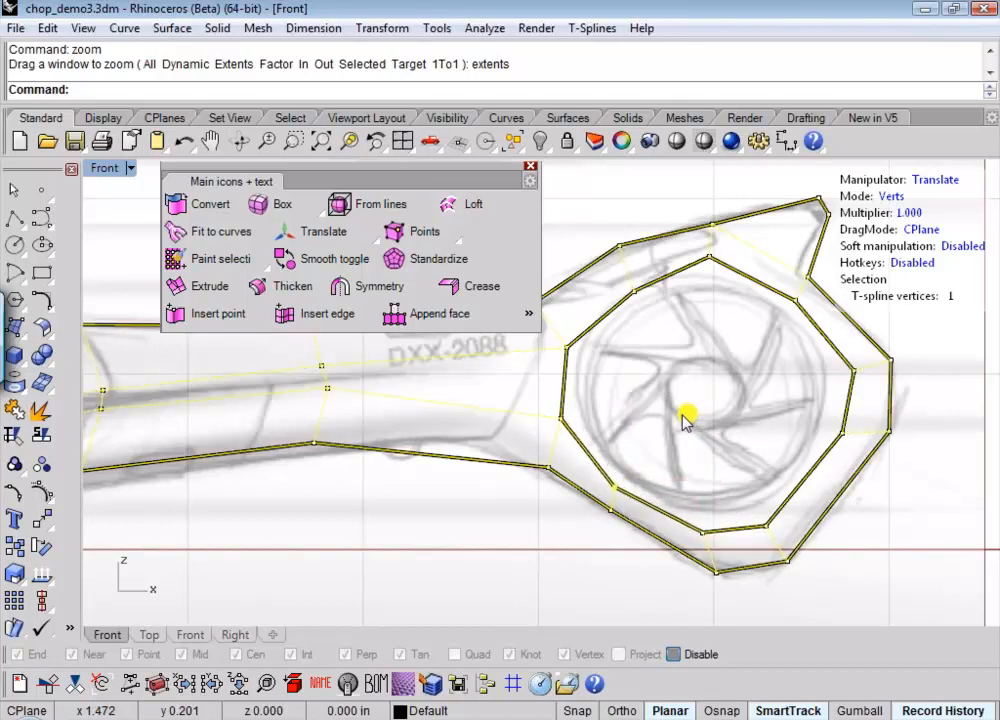
click(572, 346)
drag(634, 279, 622, 266)
click(708, 218)
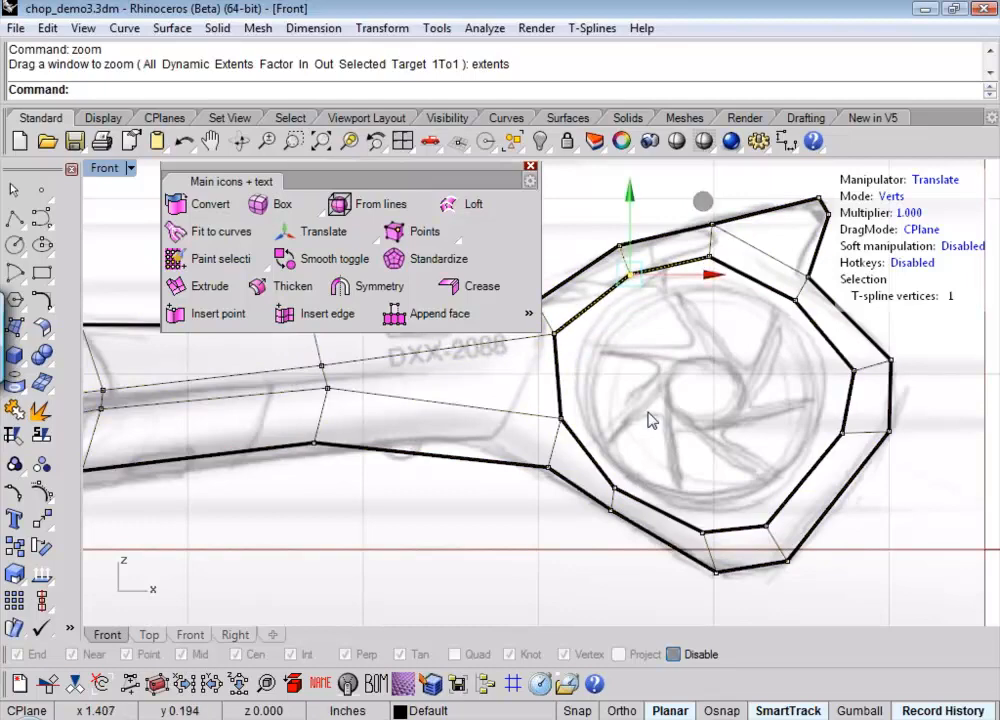
double_click(590, 308)
click(597, 344)
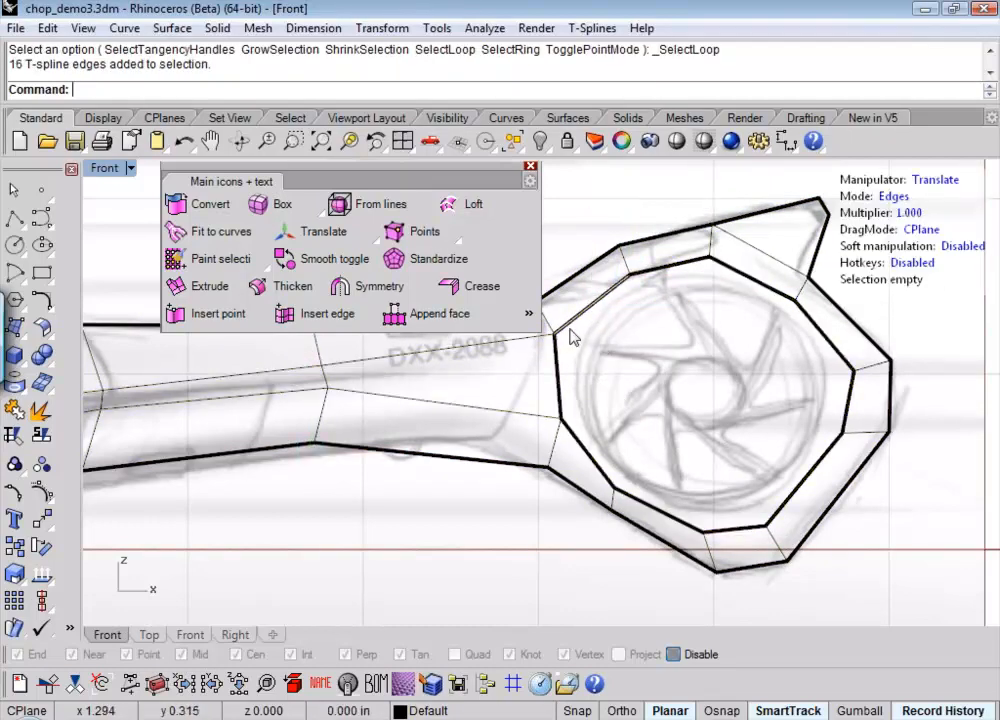
click(563, 360)
shift+click(579, 318)
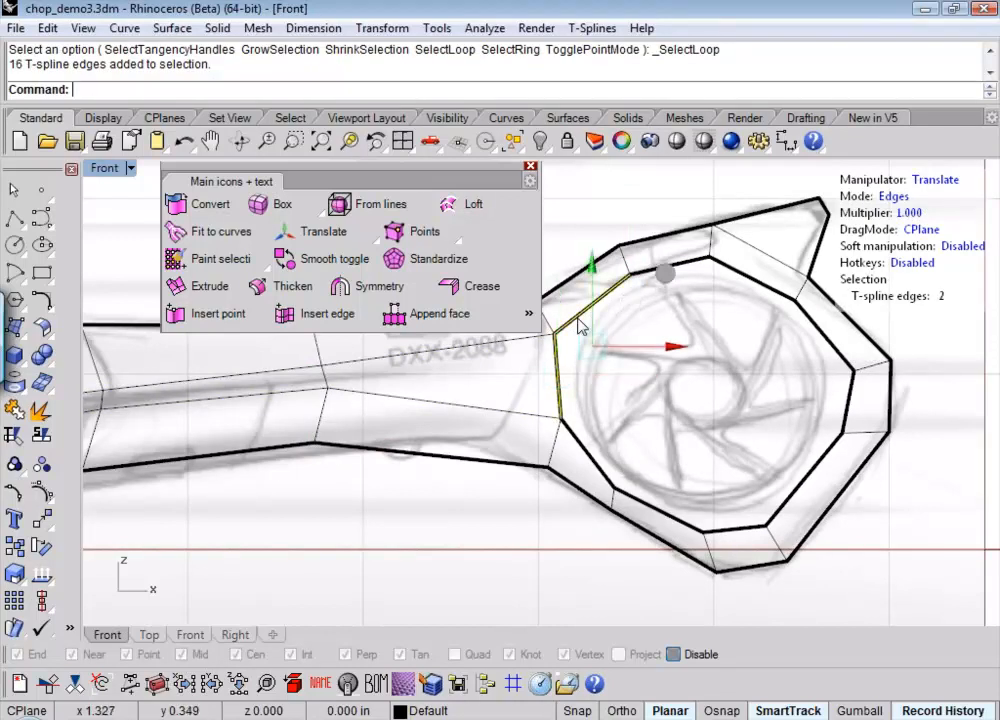
shift+click(640, 278)
shift+click(759, 284)
shift+click(835, 343)
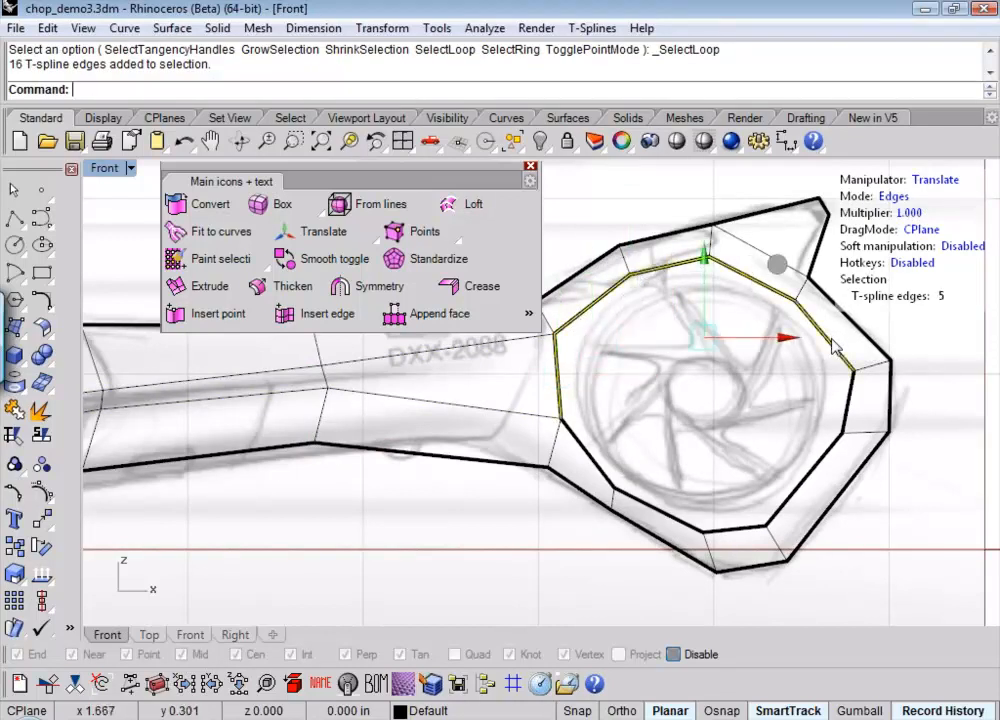
shift+click(849, 402)
shift+click(801, 487)
shift+click(748, 528)
shift+click(684, 522)
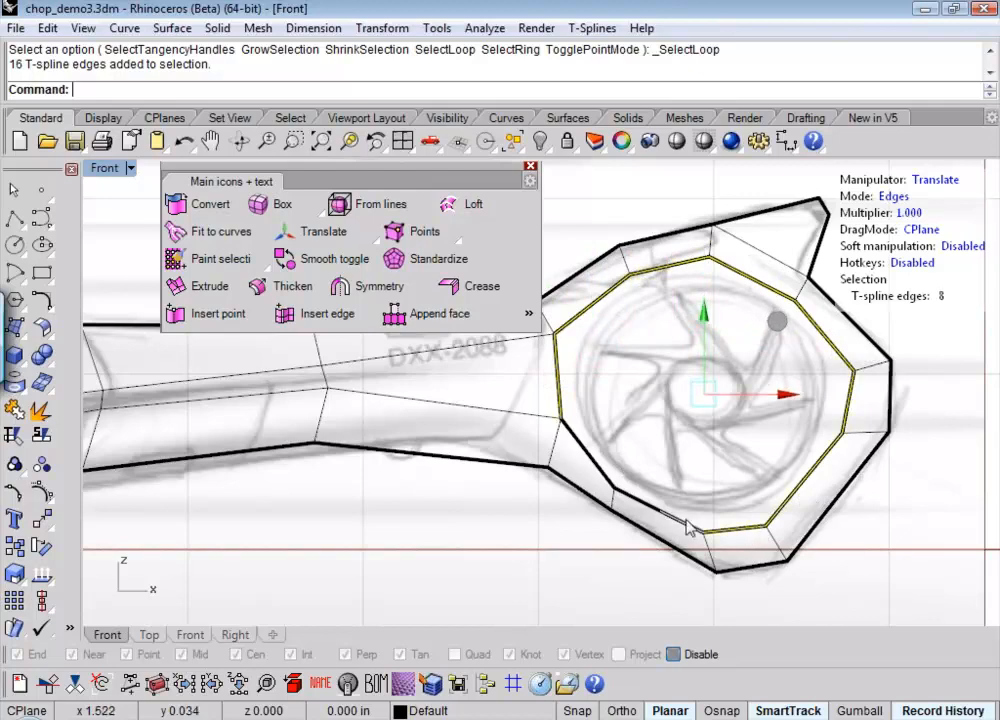
shift+click(589, 447)
shift+click(591, 451)
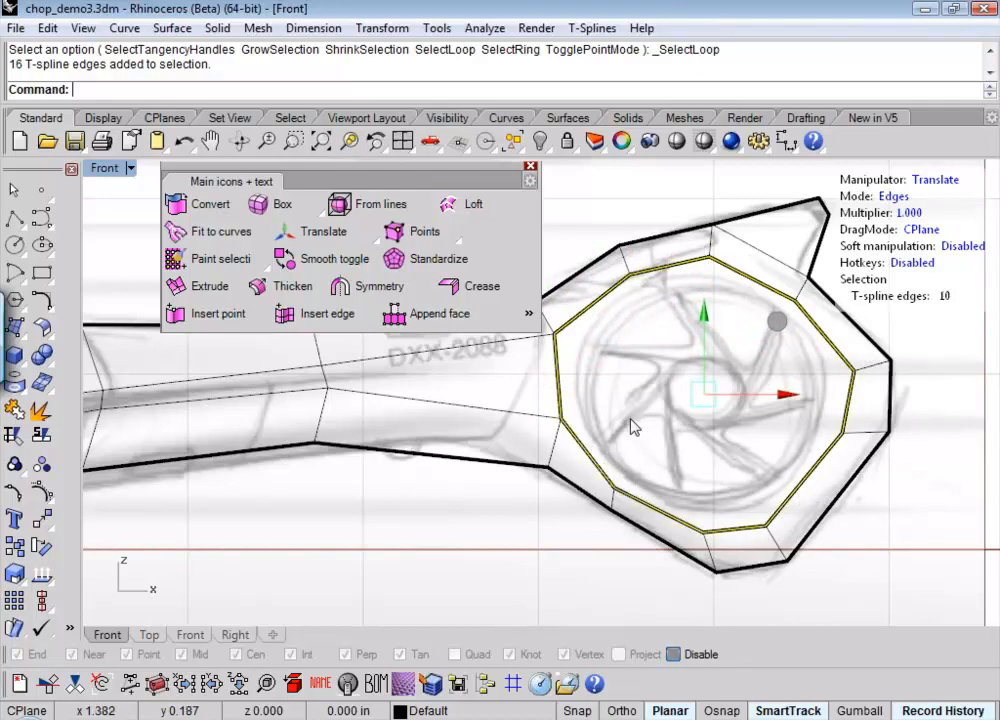
text(EMap)
- Extrude the ten inner edges of the fan shroud inward with the Scale manipulator, adding two concentric rings of faces around the fan
click(930, 181)
click(928, 182)
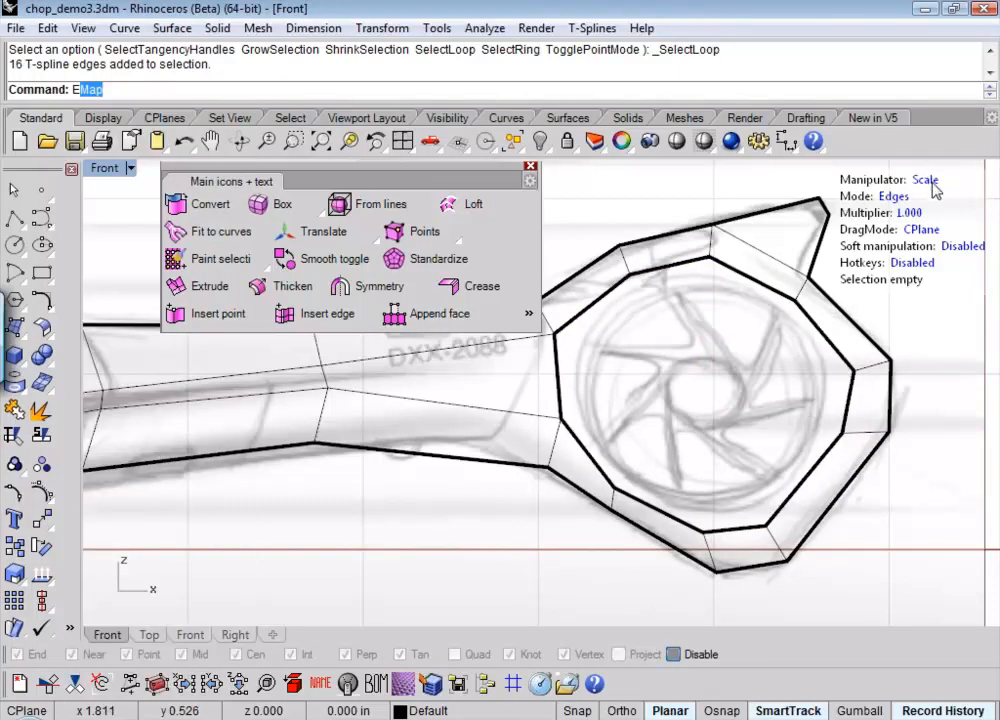
click(615, 288)
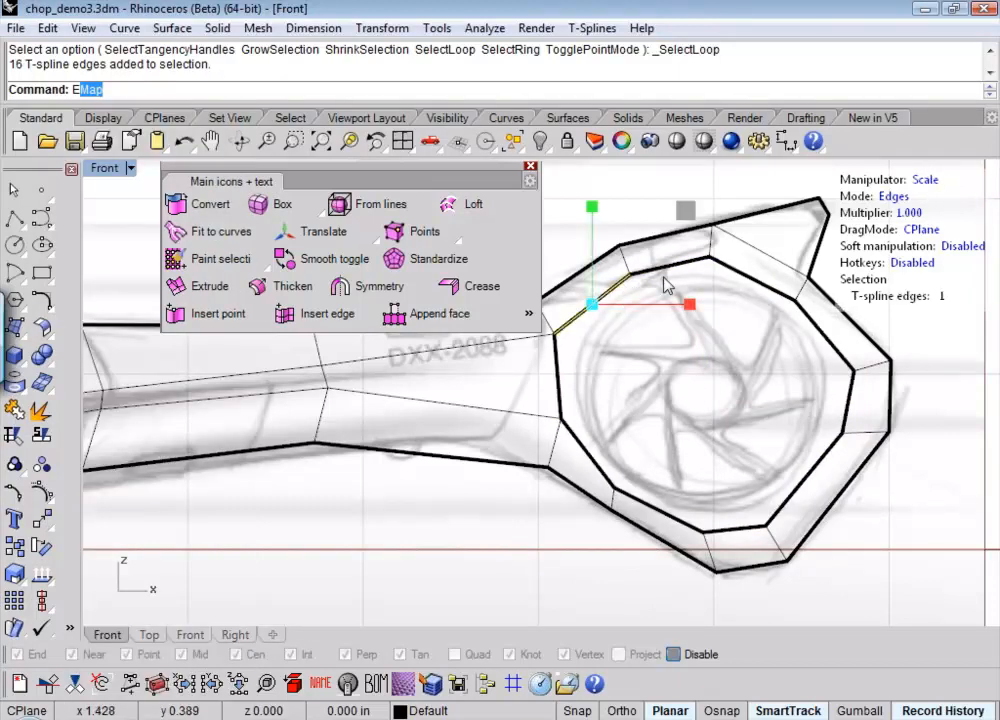
shift+click(668, 270)
shift+click(757, 283)
shift+click(826, 337)
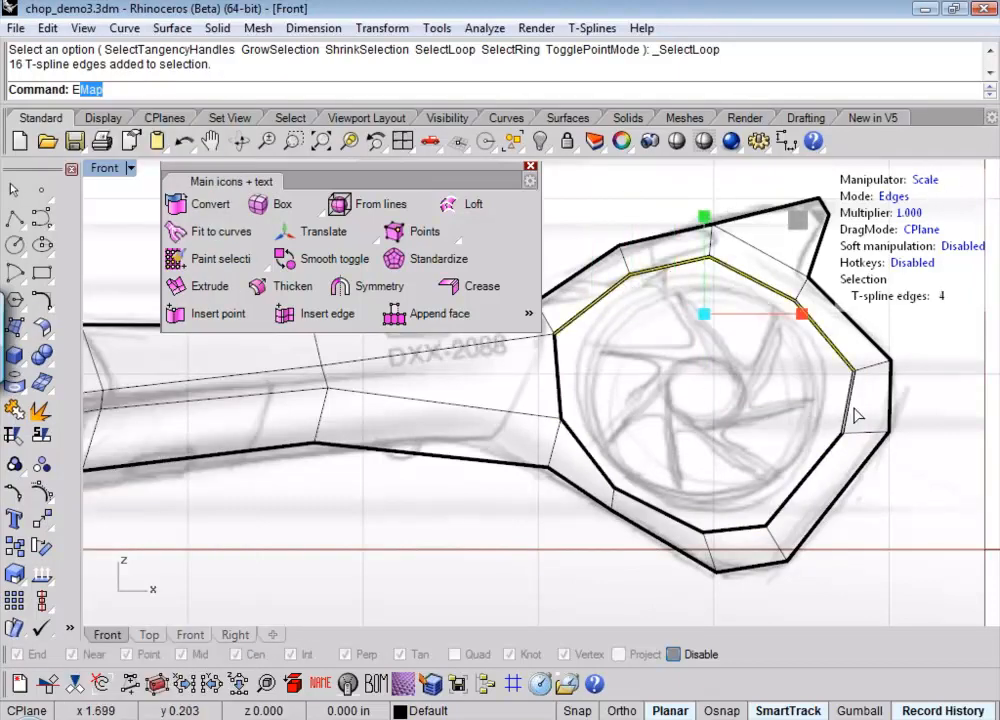
shift+click(850, 412)
shift+click(828, 456)
shift+click(735, 529)
shift+click(685, 526)
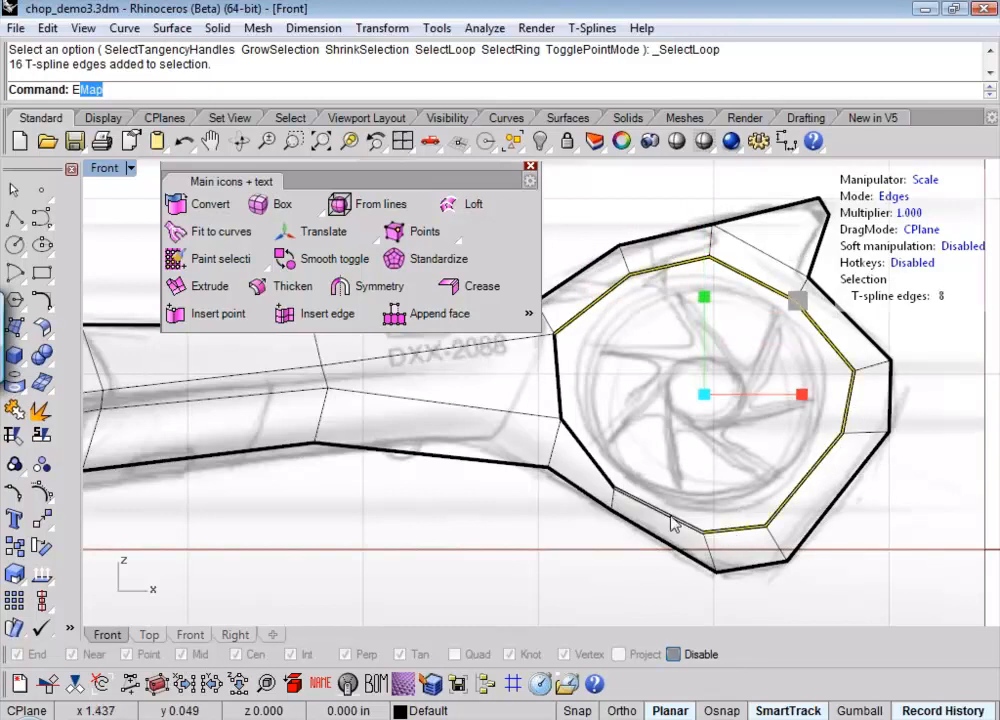
shift+click(592, 456)
shift+click(563, 396)
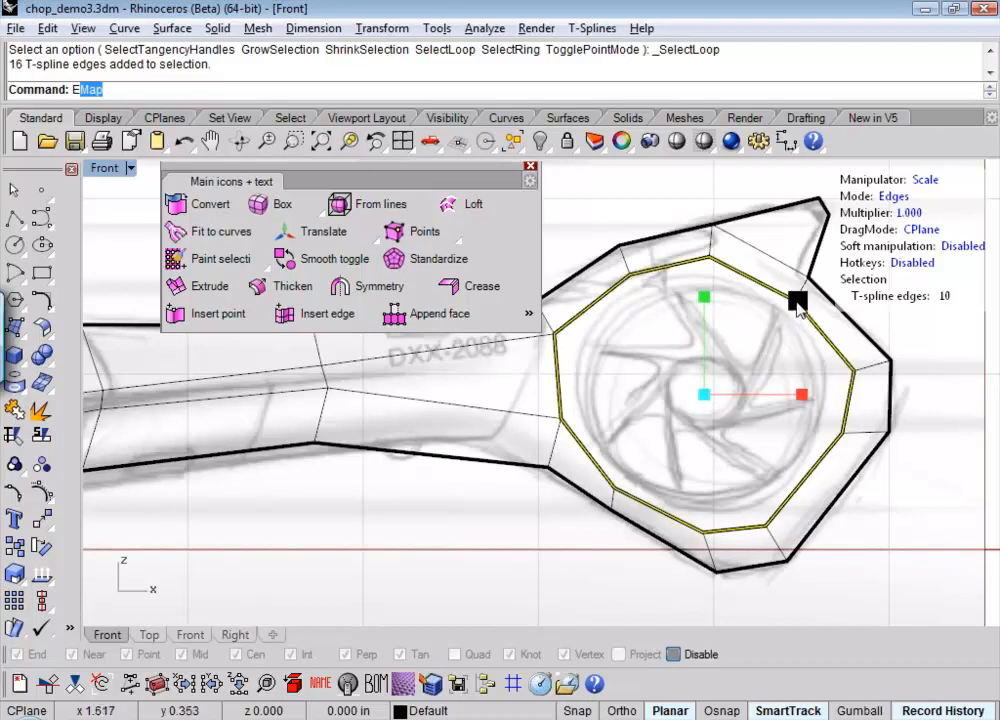
drag(797, 305, 792, 320)
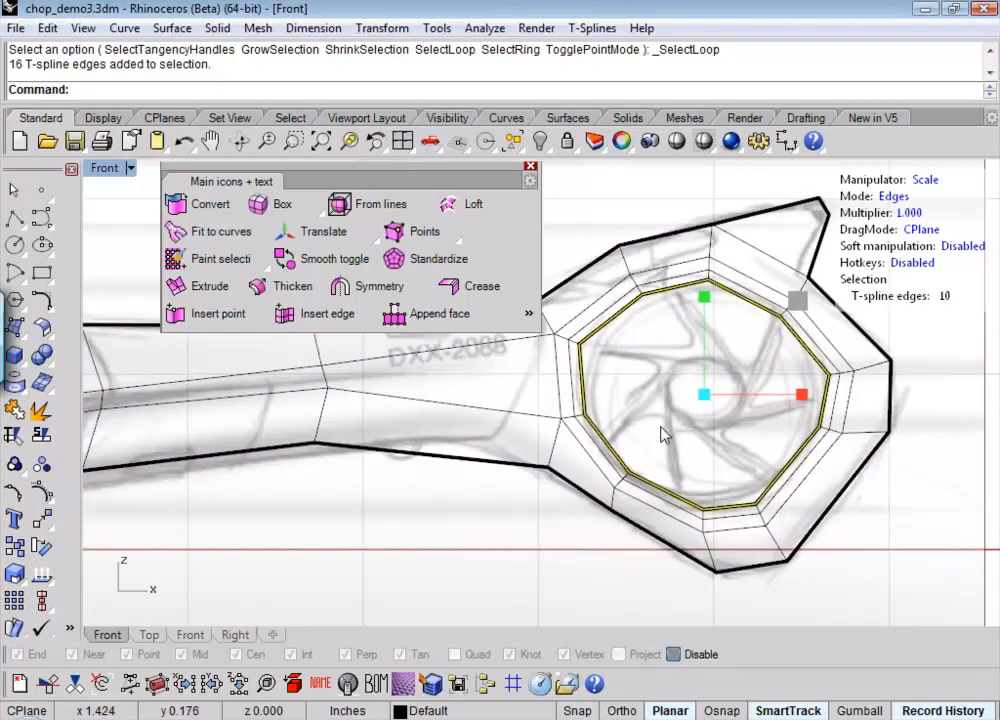
key(Escape)
- Review the whole helicopter body against the sketch in the Front view and in Perspective
scroll(662, 420, down, 1)
scroll(663, 412, down, 2)
right_drag(663, 412, 775, 433)
scroll(775, 433, down, 2)
right_drag(769, 480, 822, 414)
scroll(822, 414, down, 1)
scroll(735, 445, down, 1)
right_drag(735, 445, 697, 534)
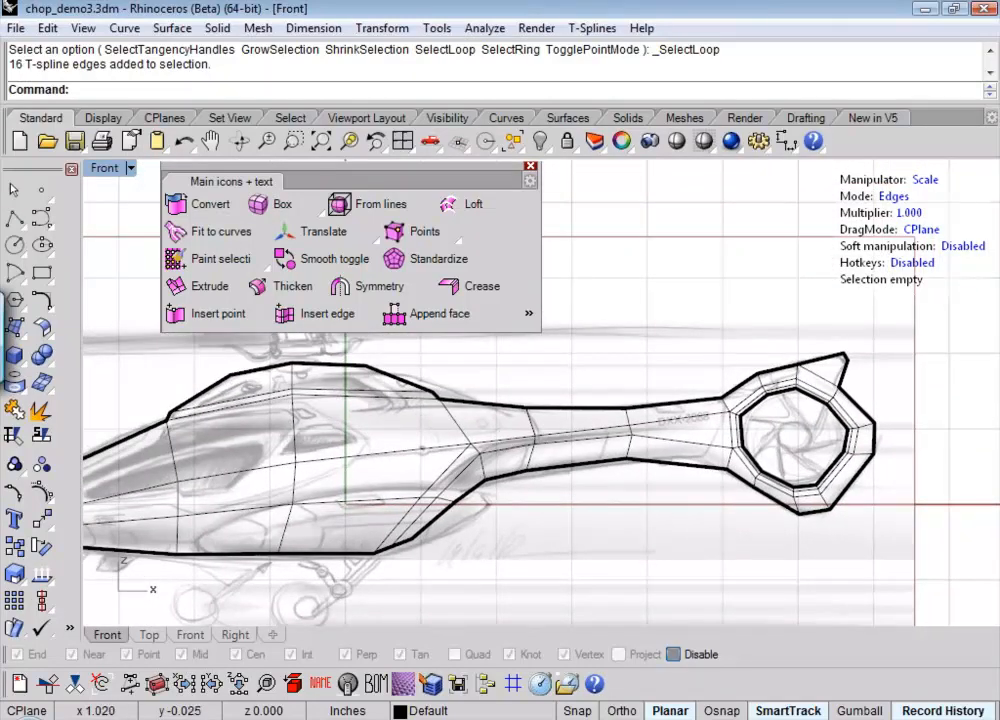
text(P)
key(Return)
right_drag(562, 430, 536, 518)
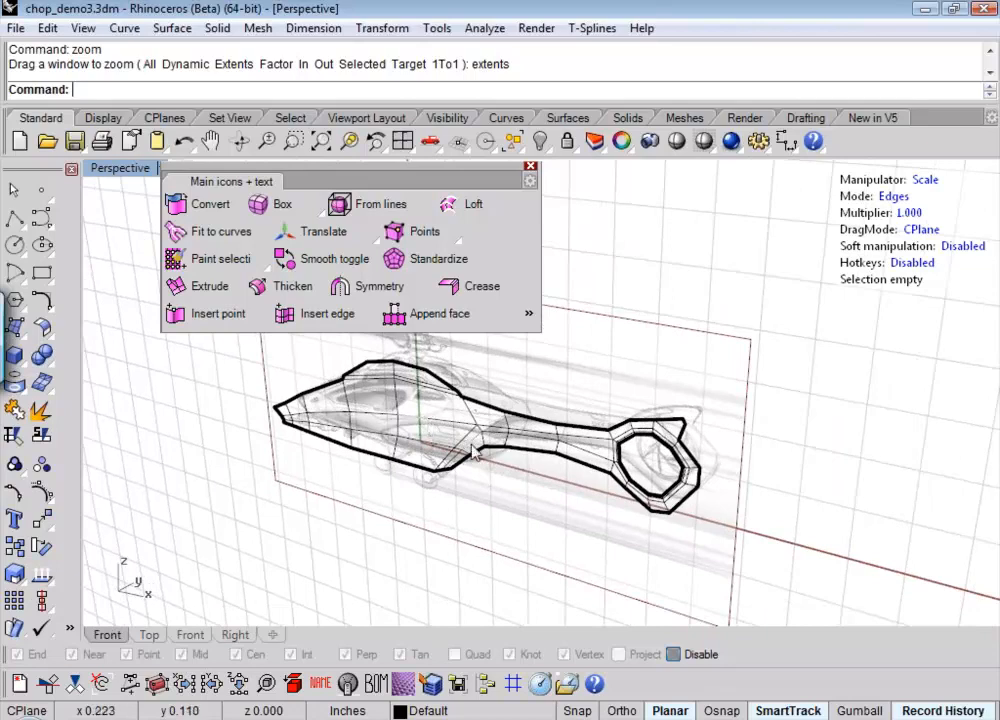
- Switch the Perspective view to shaded display to show the helicopter body as solid faces
middle_click(643, 337)
click(639, 326)
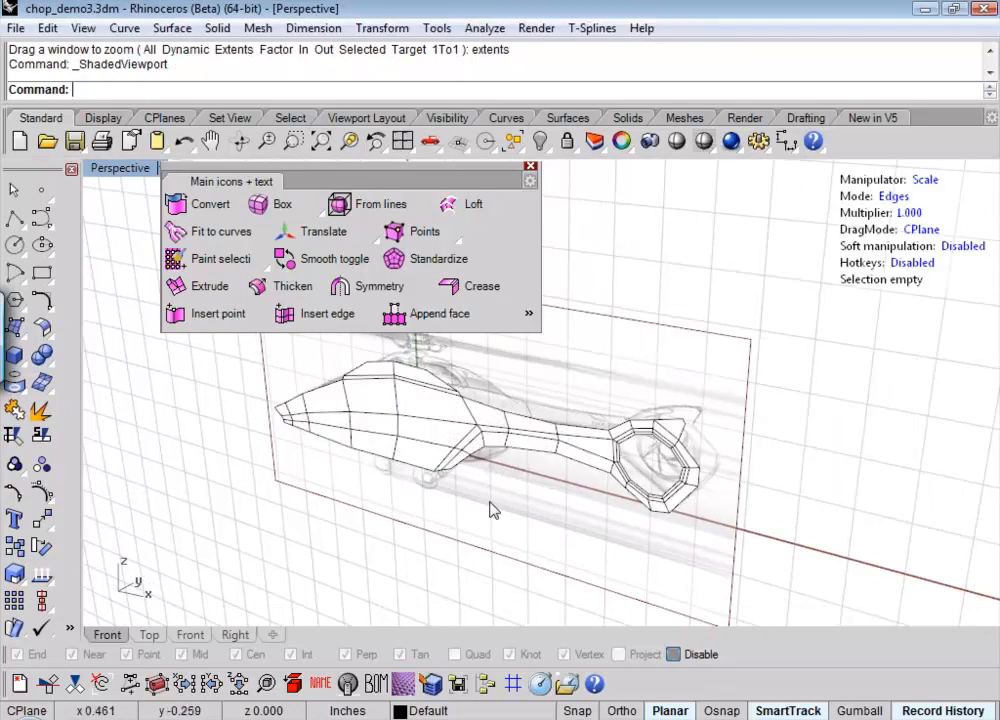
right_drag(489, 508, 464, 499)
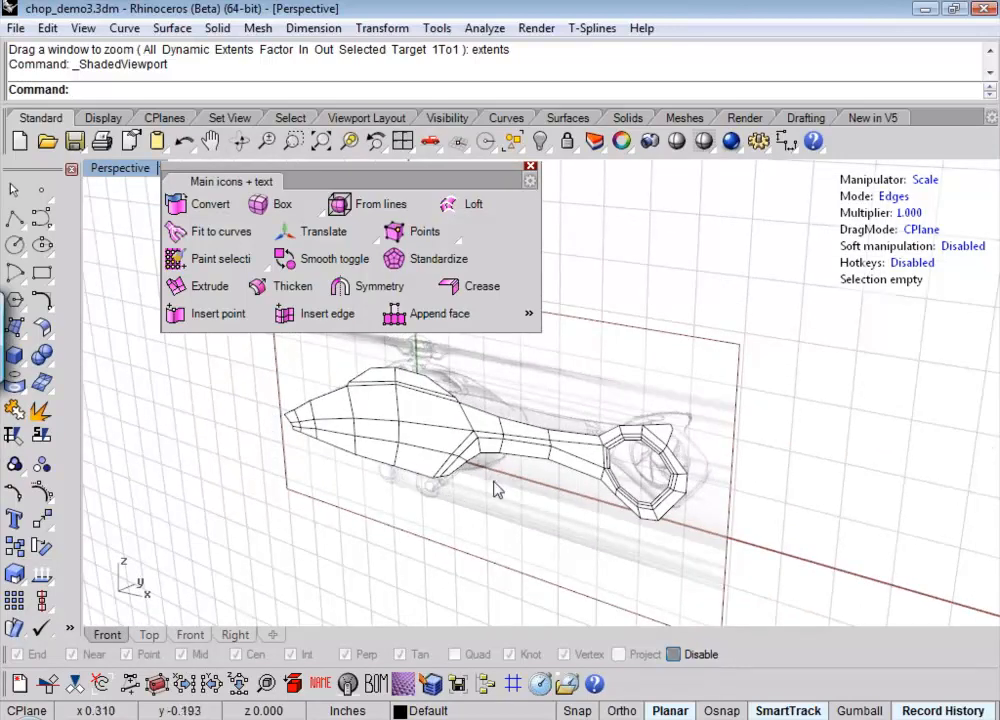
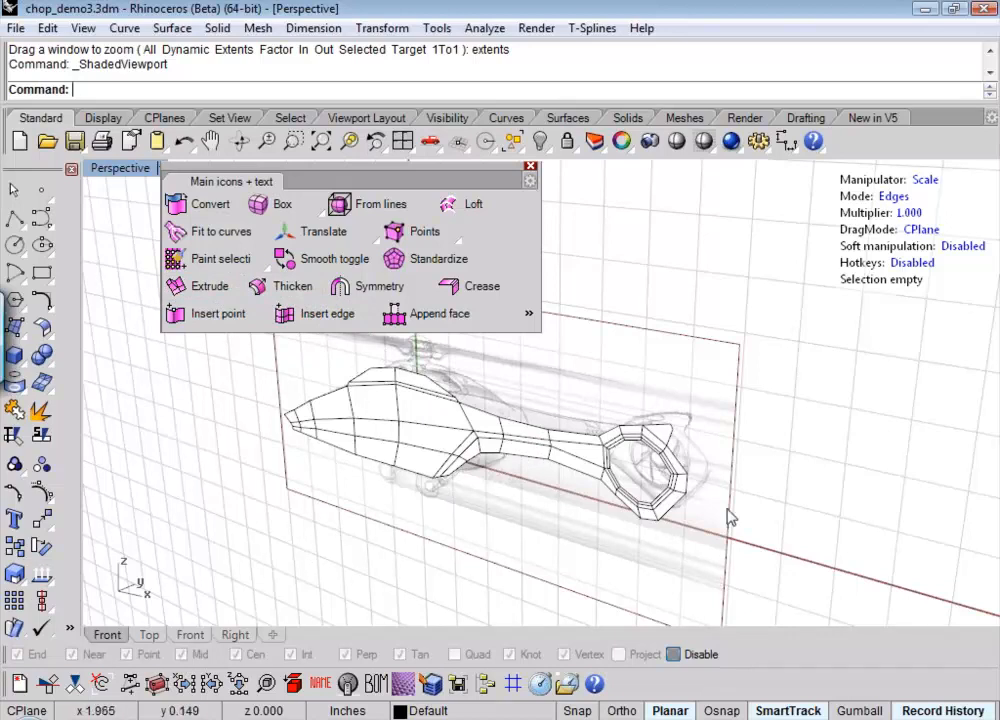
- Extrude all faces of the flat helicopter body away from the sketch plane to give it thickness
click(211, 290)
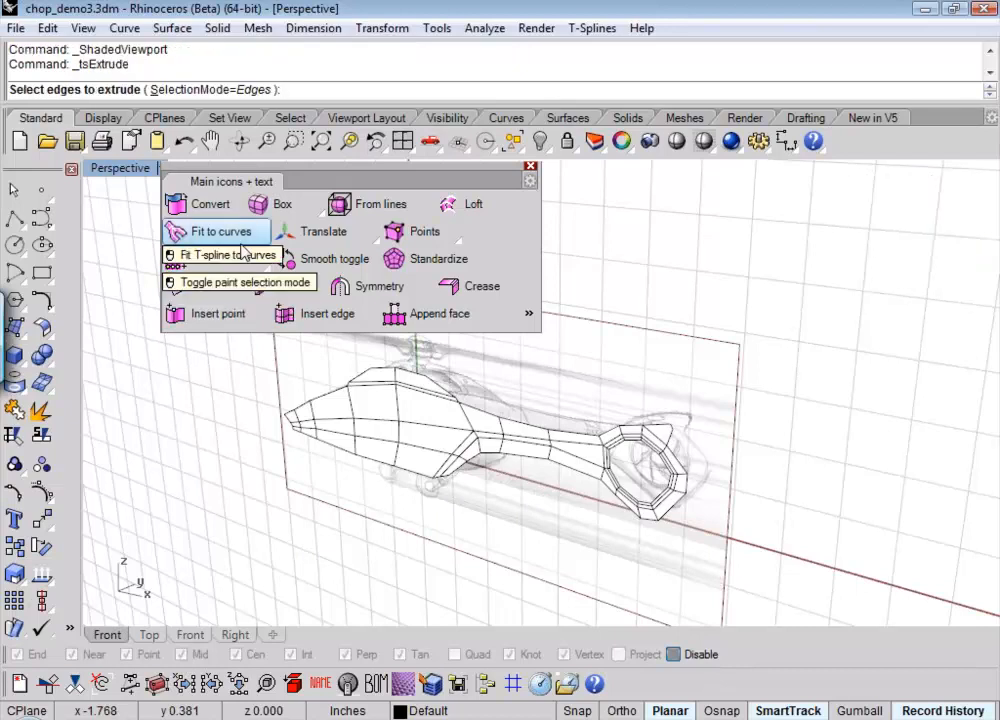
click(248, 90)
click(208, 90)
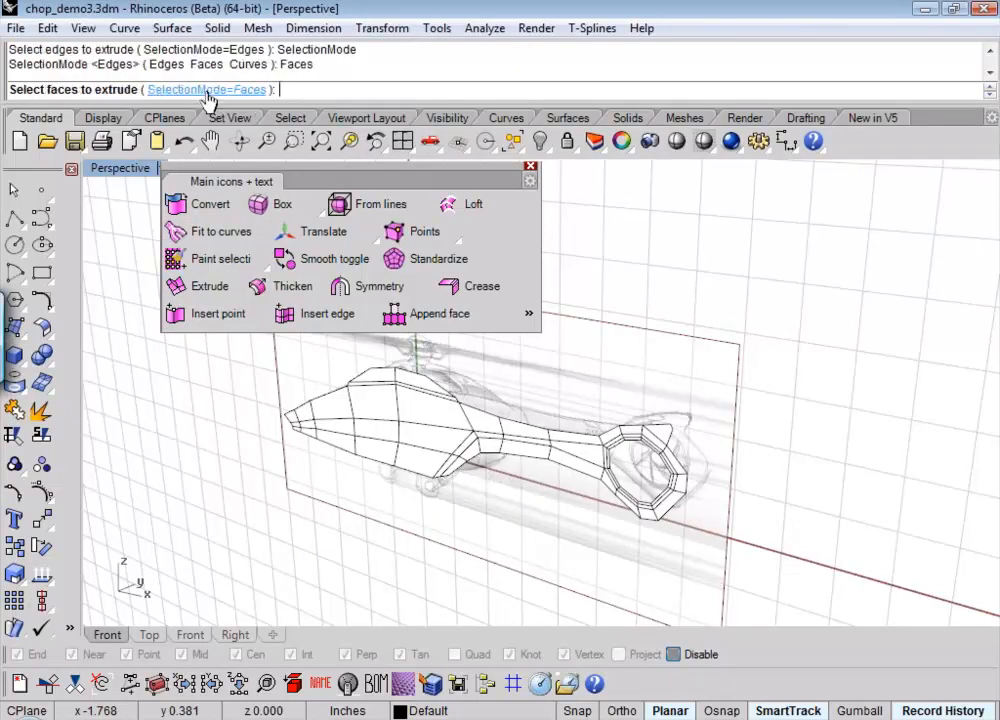
drag(196, 350, 835, 576)
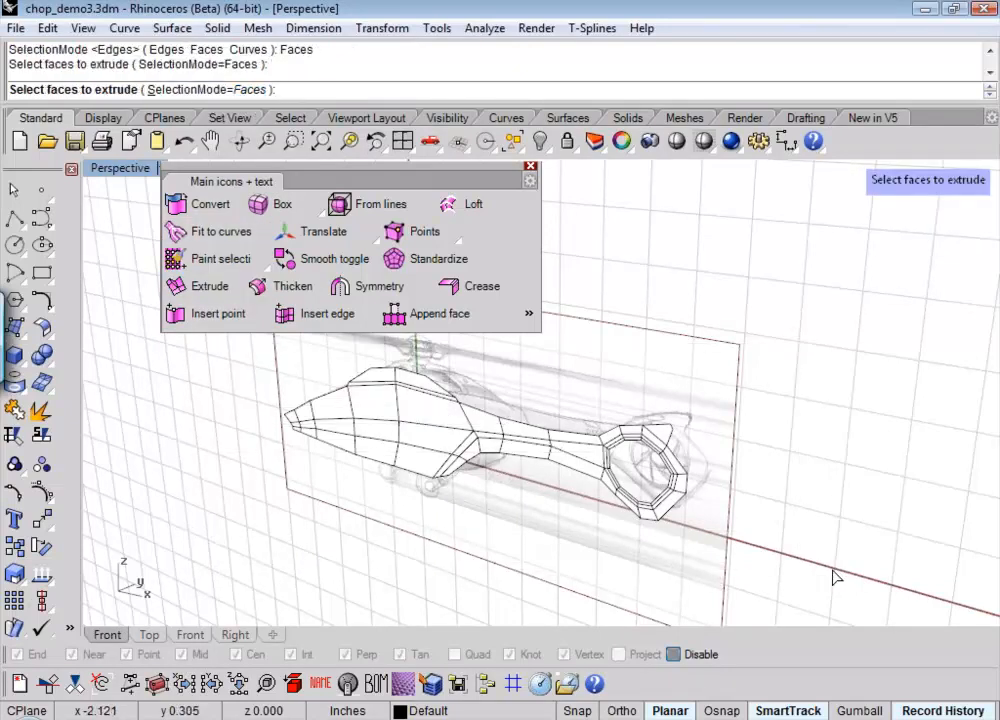
right_drag(546, 367, 539, 387)
key(Return)
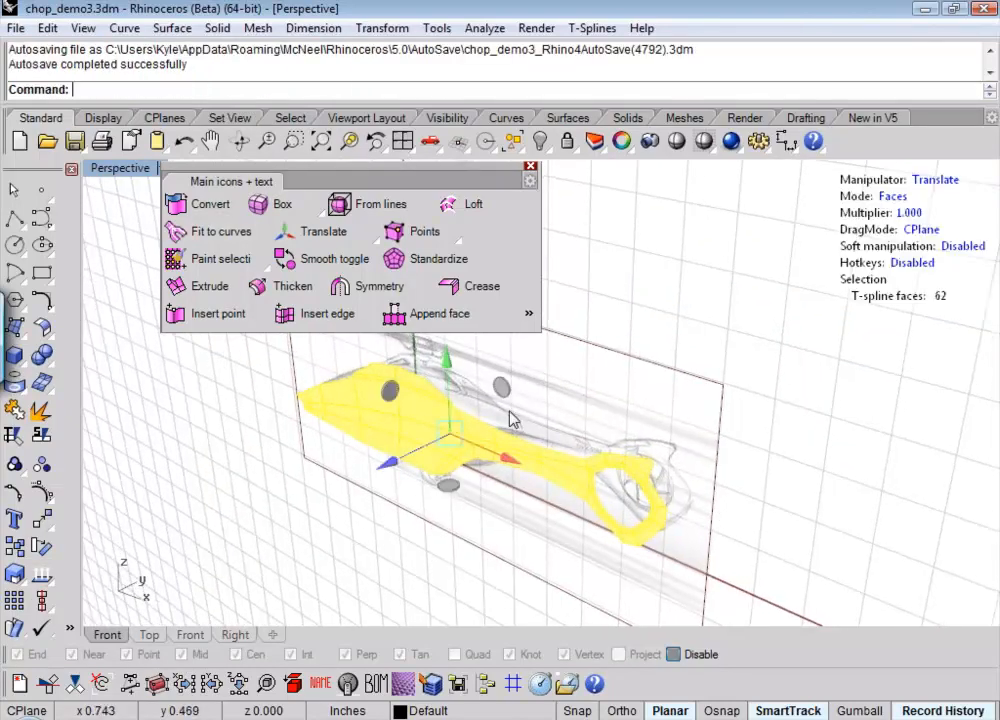
drag(378, 476, 370, 480)
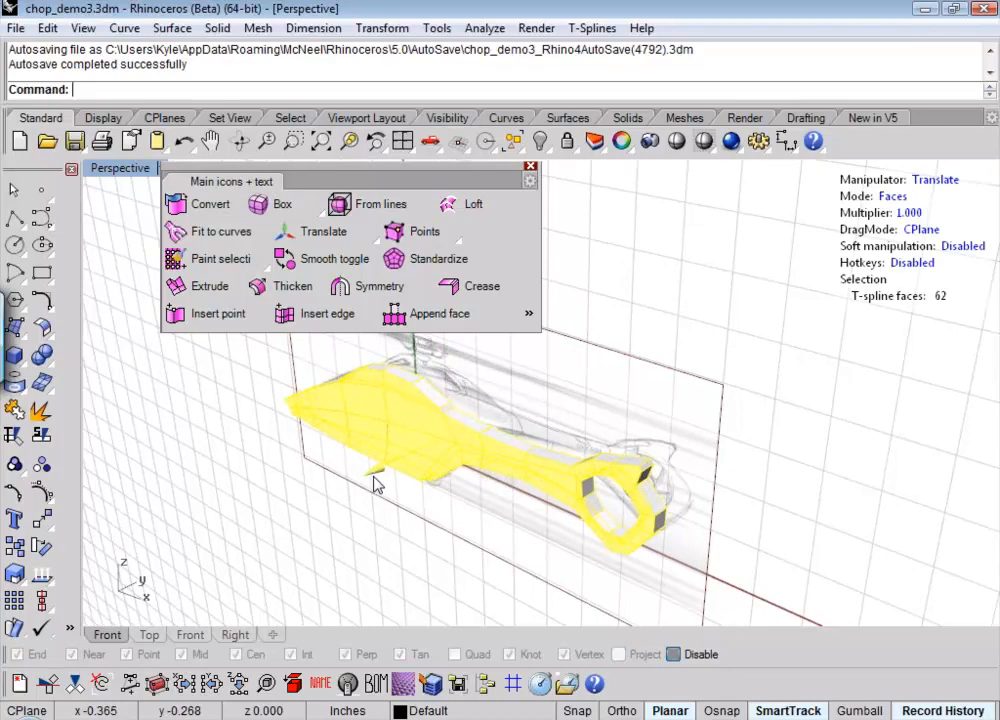
click(483, 546)
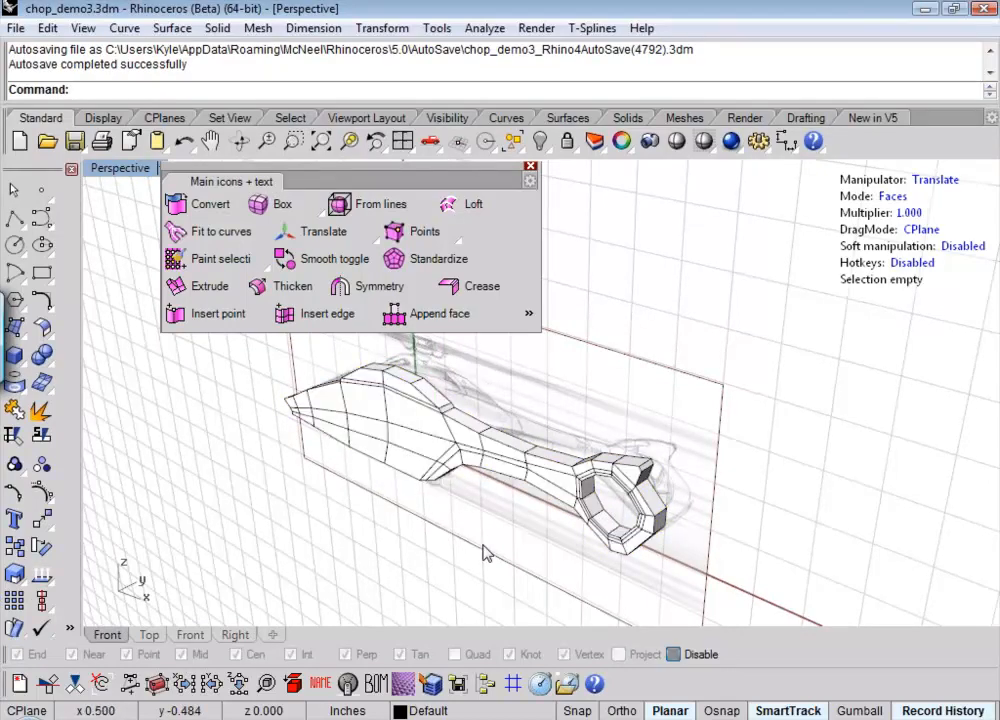
- Toggle the thickened helicopter body to smooth display and view it against the sketch
right_drag(483, 546, 383, 506)
scroll(383, 506, up, 5)
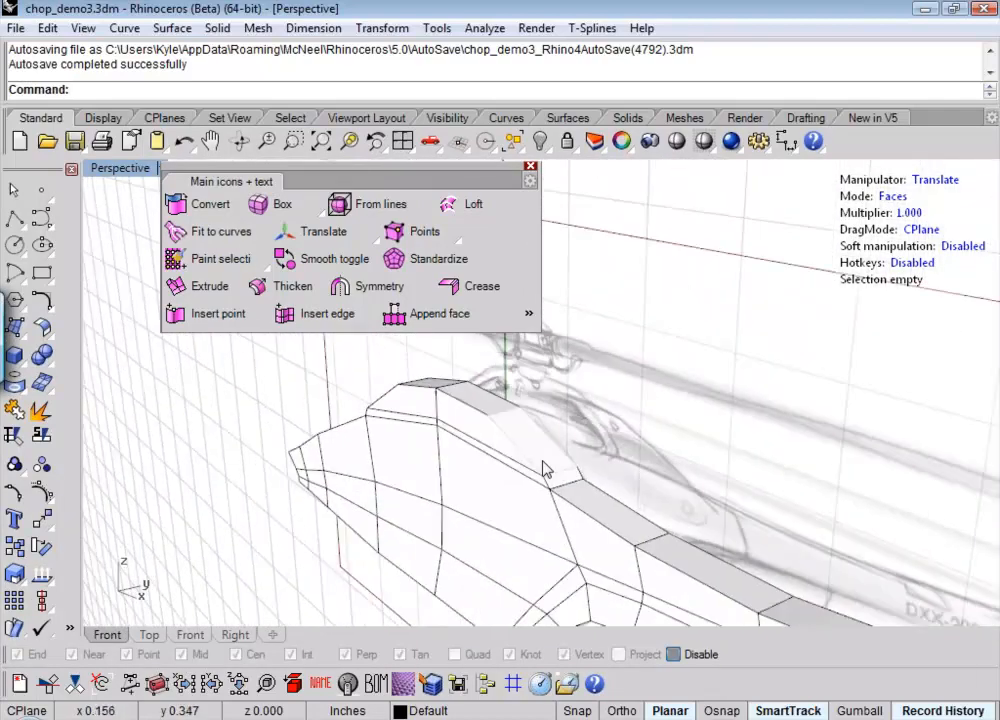
right_drag(570, 408, 547, 407)
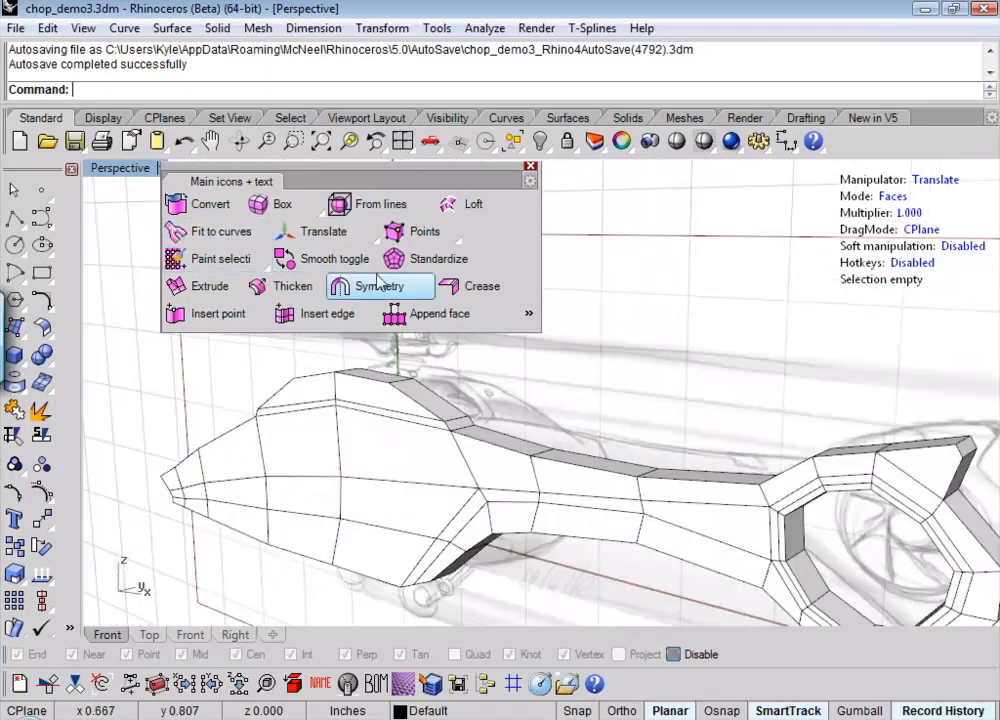
click(325, 259)
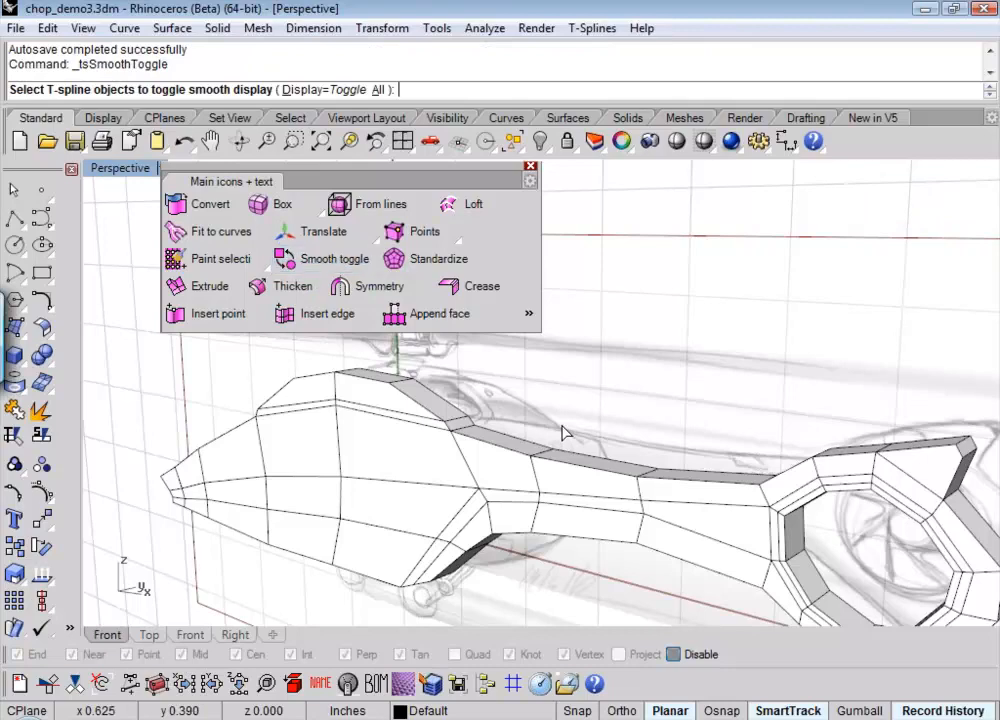
click(511, 498)
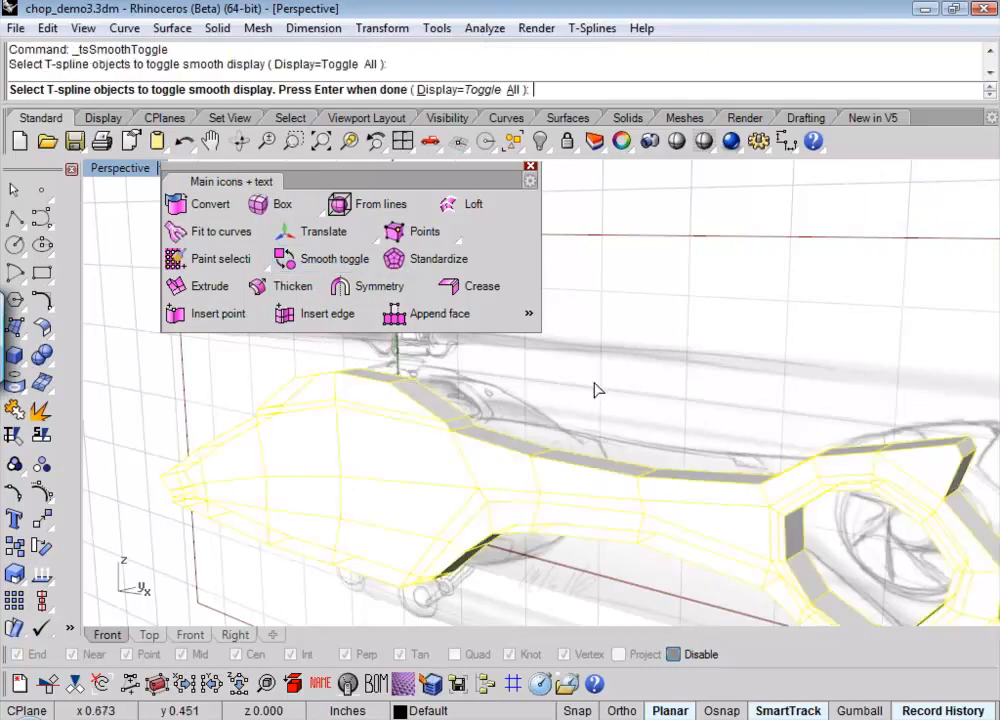
key(Return)
right_drag(594, 400, 614, 530)
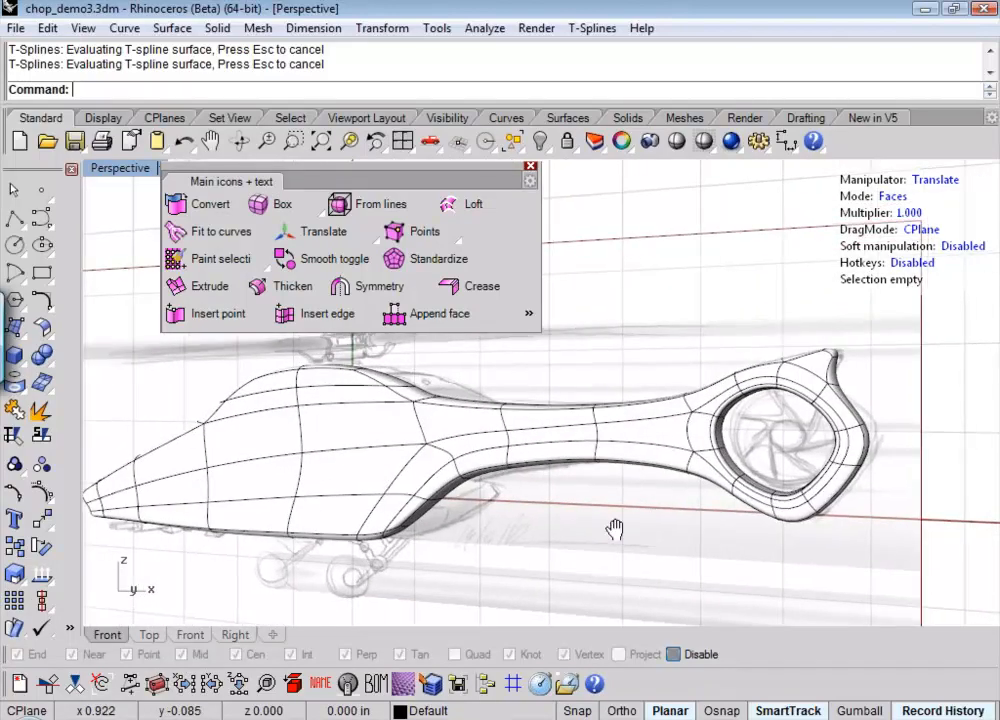
- Open the Properties panel and place it clear of the helicopter model and the manipulator settings
scroll(614, 530, down, 3)
key(ctrl+a)
key(F3)
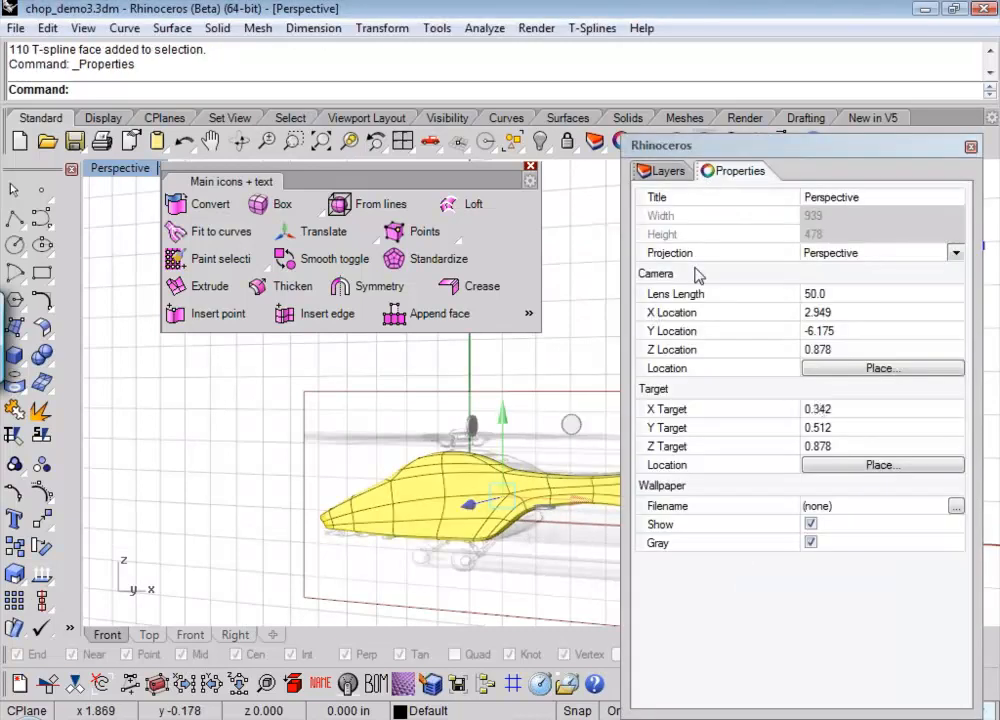
shift+right_drag(536, 361, 412, 362)
key(Escape)
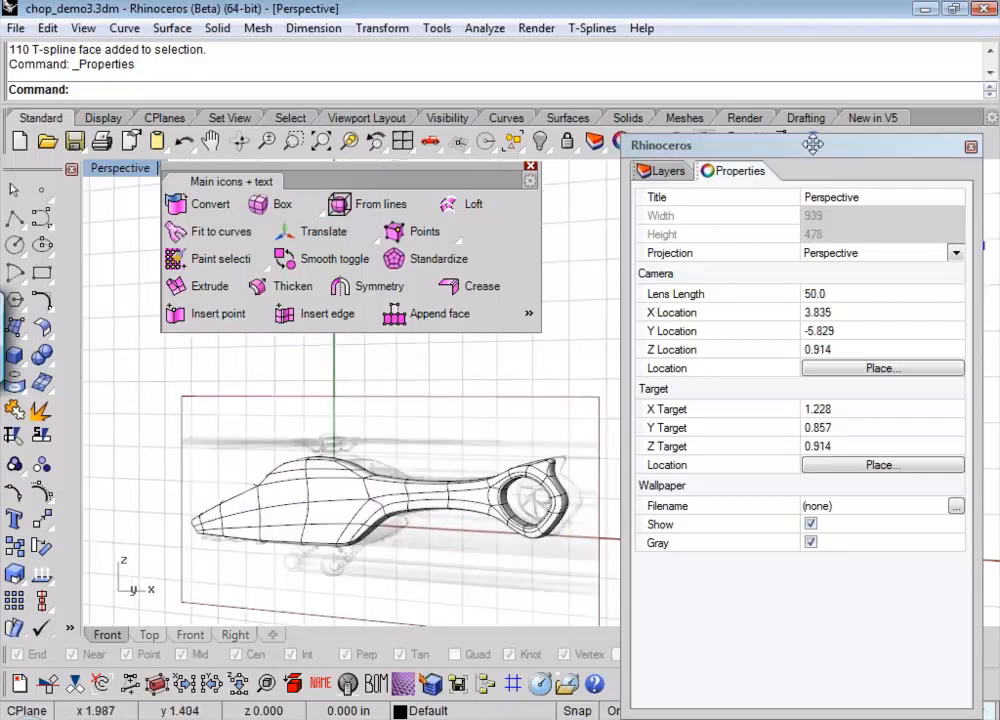
drag(806, 152, 823, 338)
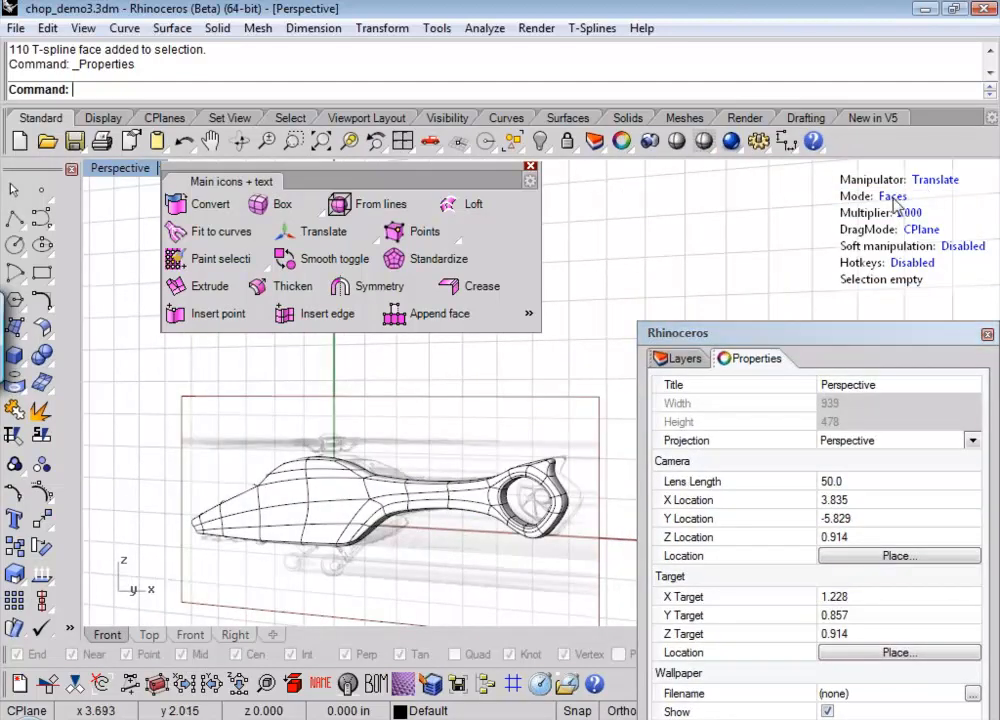
- Select the helicopter body as an object and assign it New material 001 by object
click(893, 197)
click(412, 505)
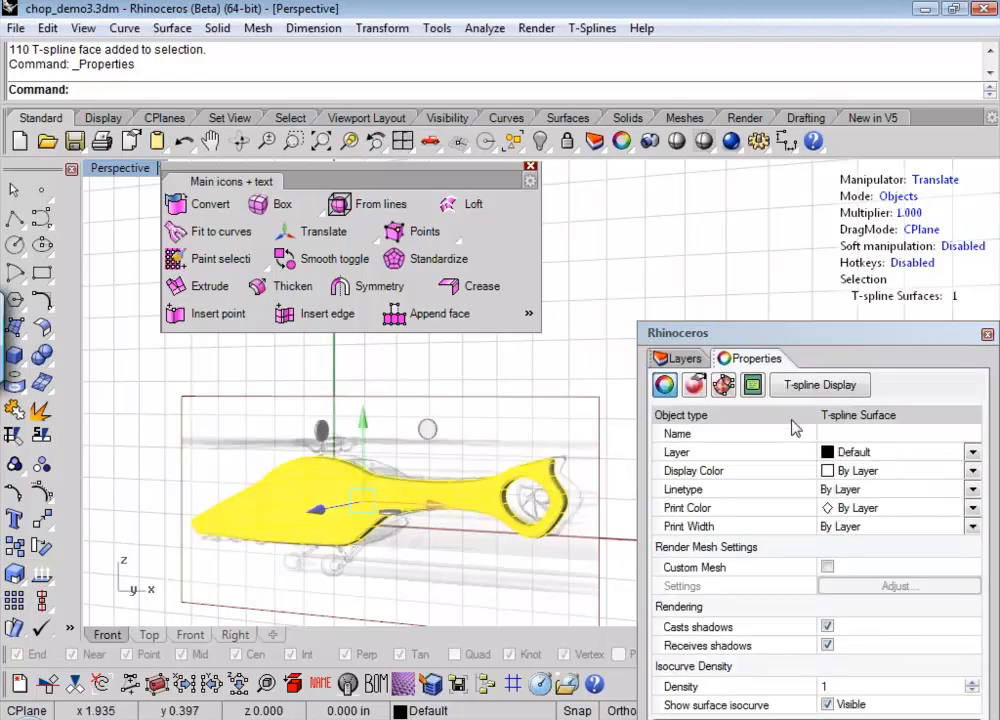
click(693, 384)
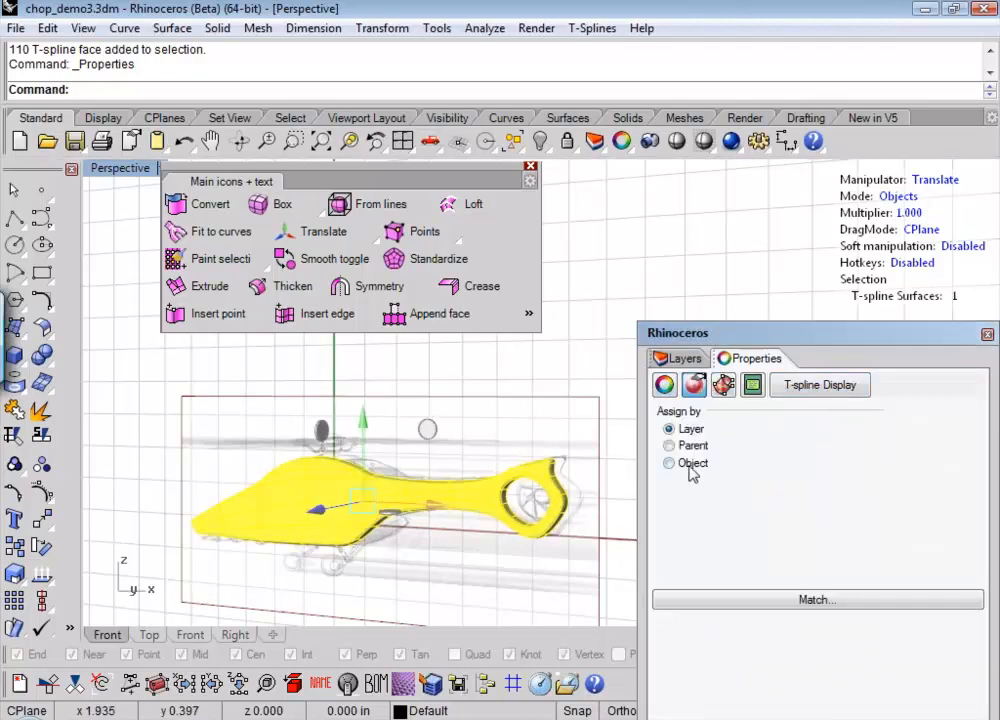
click(669, 463)
click(968, 522)
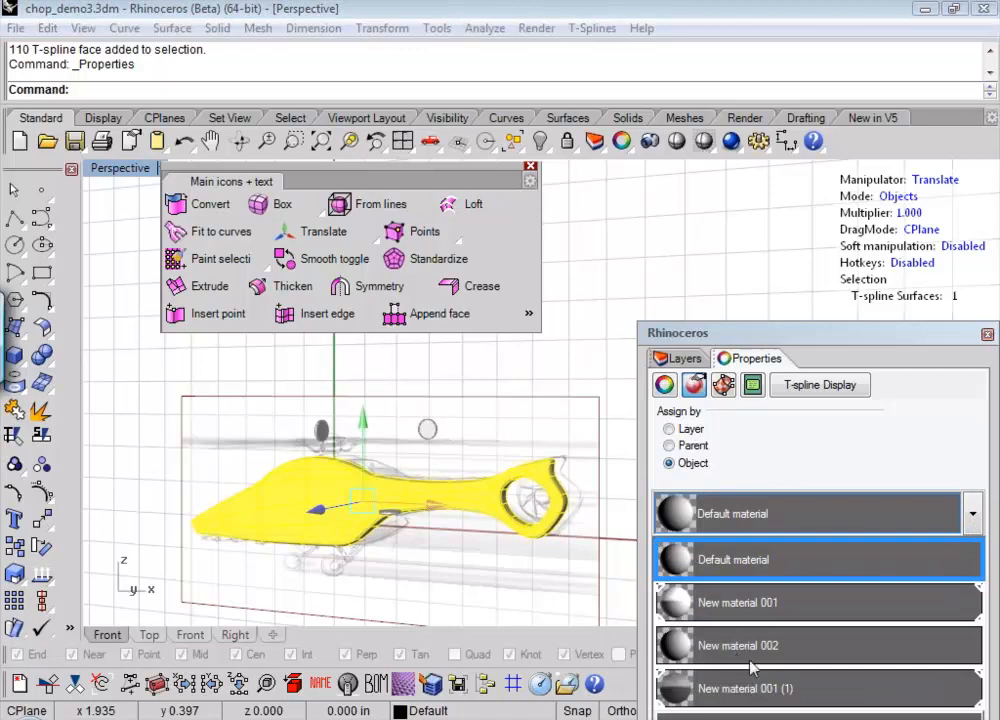
click(750, 603)
click(540, 585)
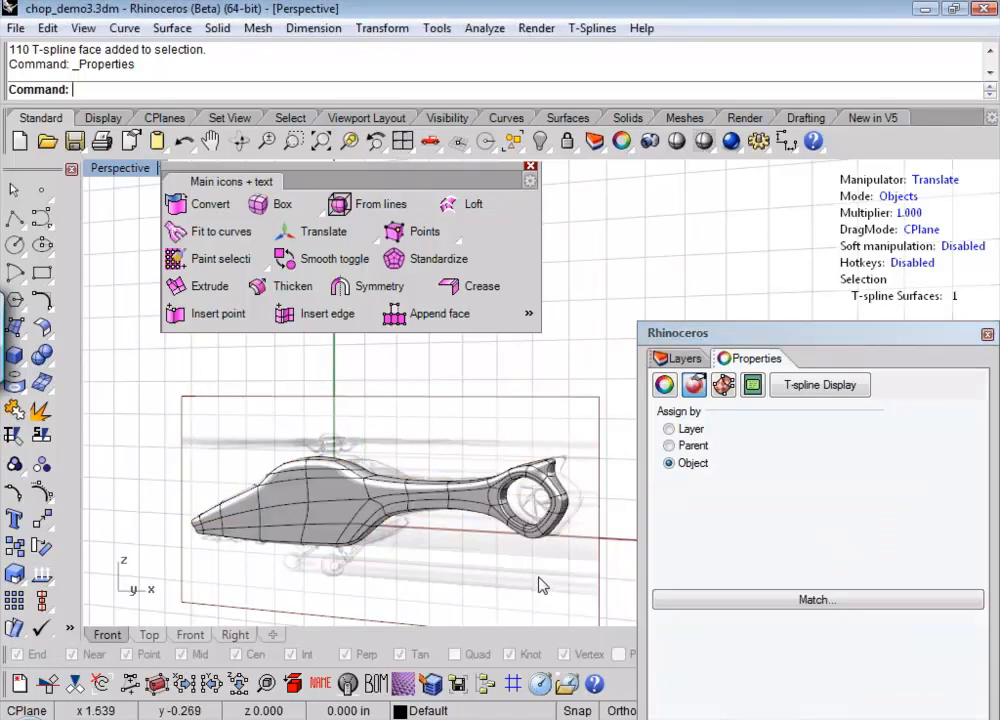
- Inspect the smooth helicopter body from several angles, then toggle it back to box display
shift+right_drag(336, 541, 338, 465)
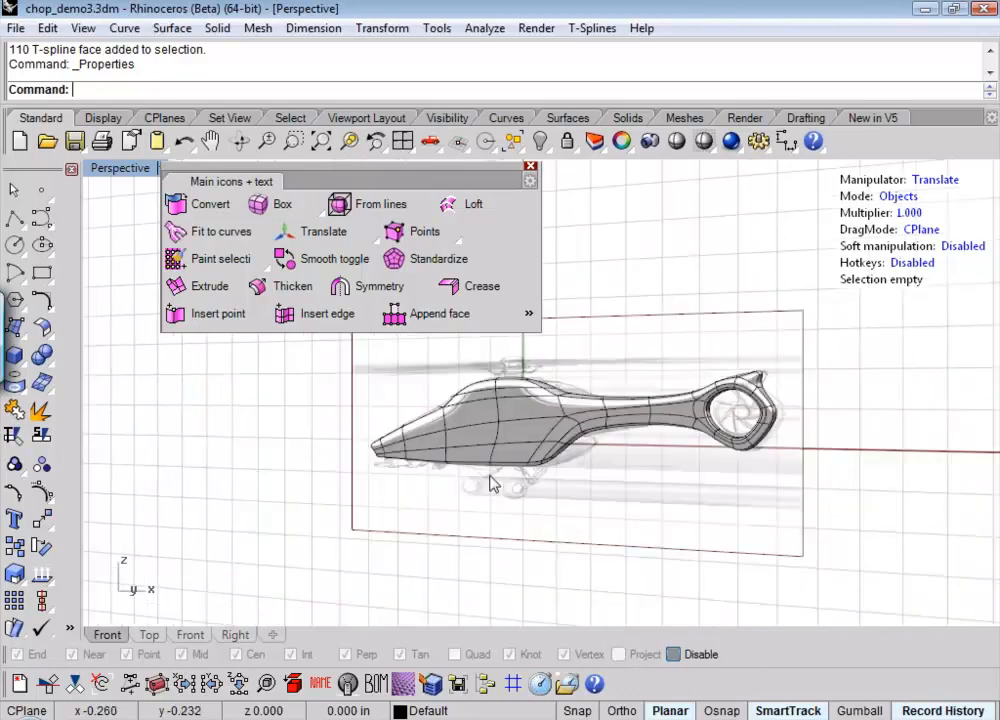
scroll(410, 408, up, 6)
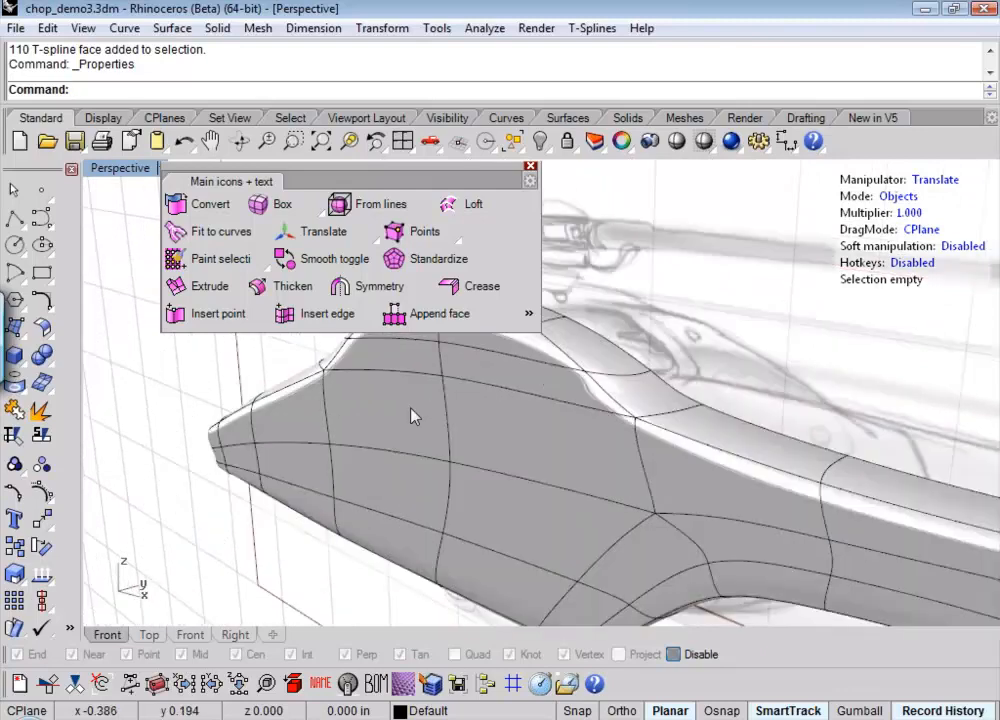
scroll(410, 408, down, 6)
right_drag(414, 420, 632, 464)
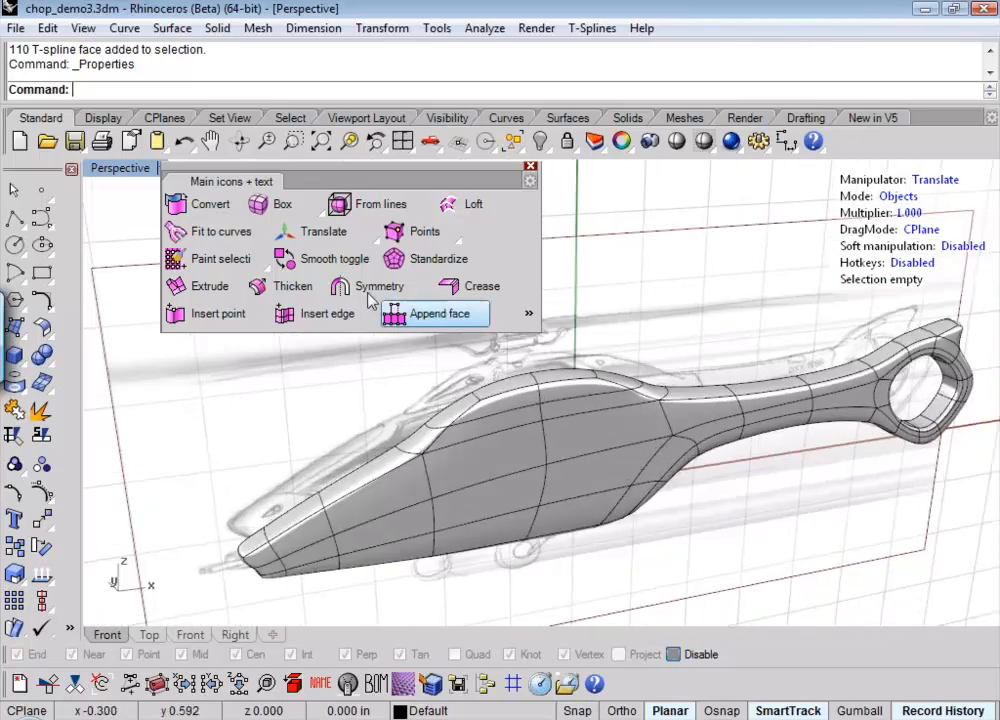
click(298, 264)
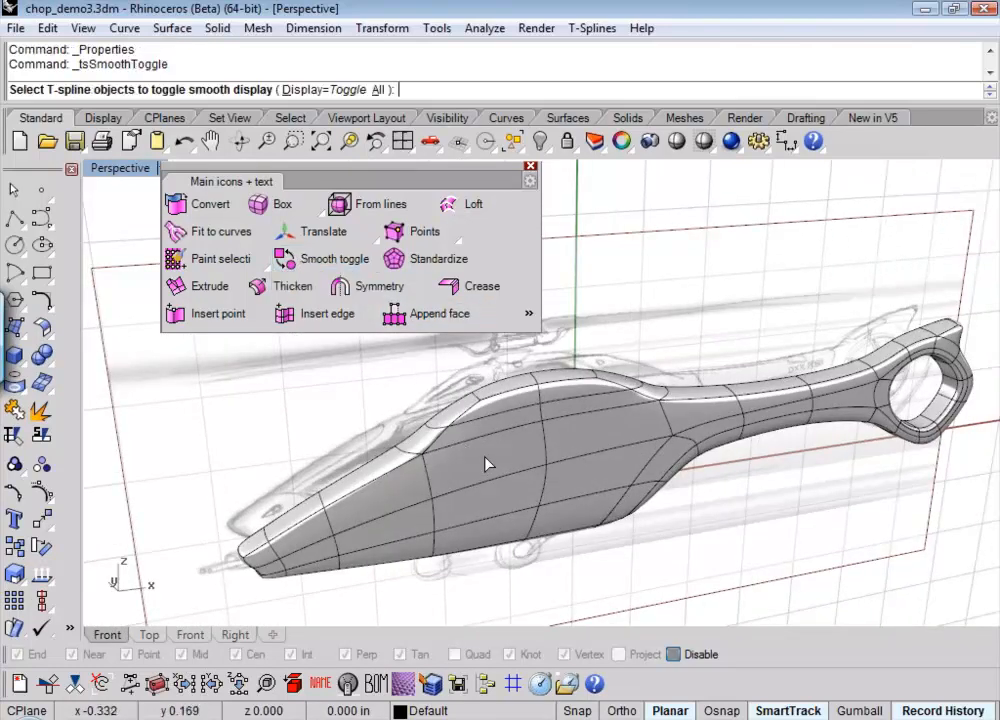
click(462, 453)
key(Return)
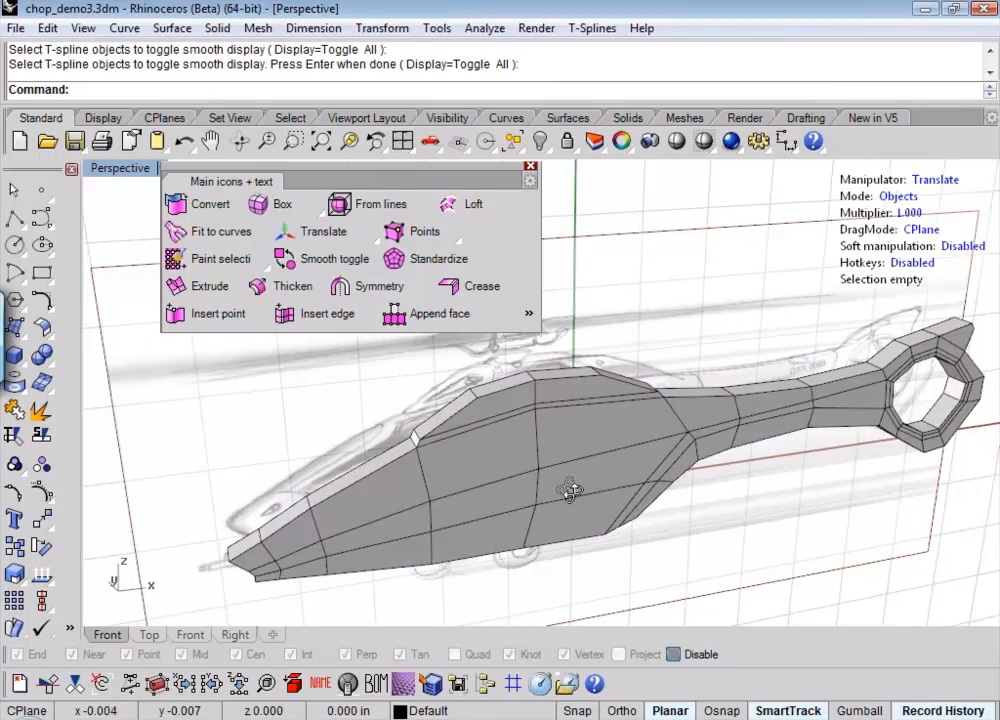
- Move the three outer top edges of the tail boom inward toward the sketch plane to slope its upper side
right_drag(570, 490, 342, 481)
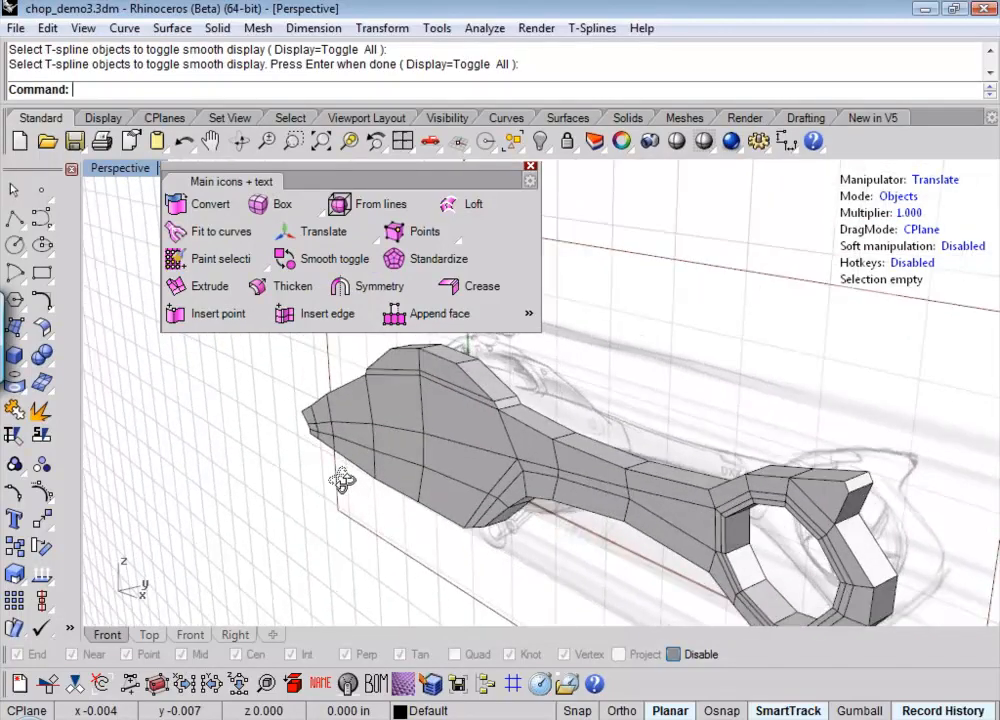
right_drag(430, 420, 502, 519)
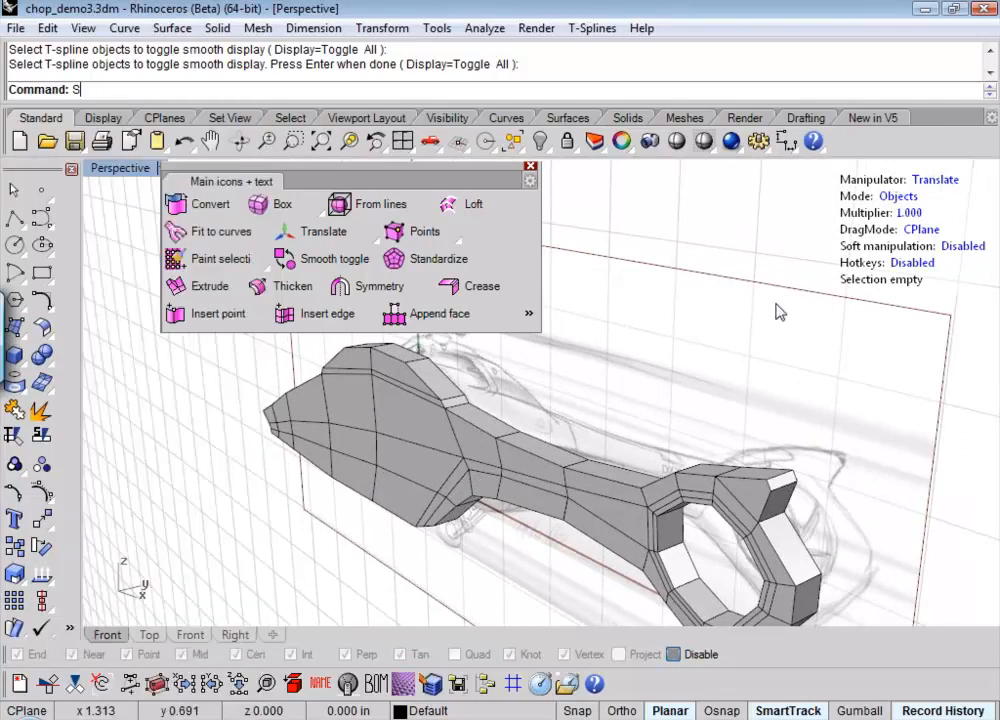
click(898, 197)
click(900, 198)
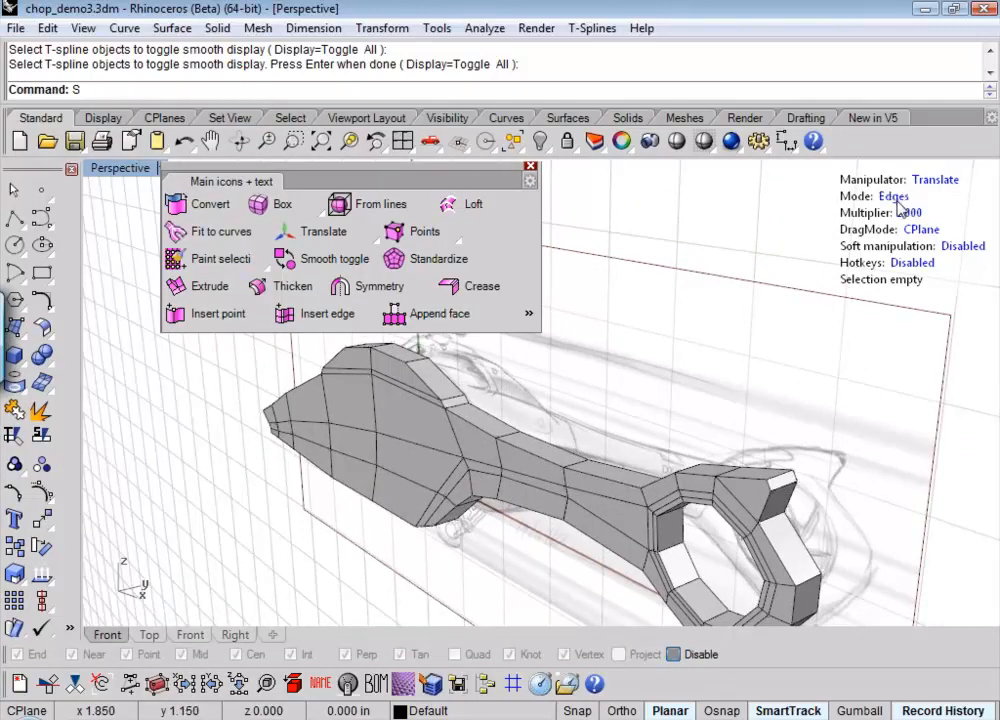
click(475, 457)
shift+click(609, 484)
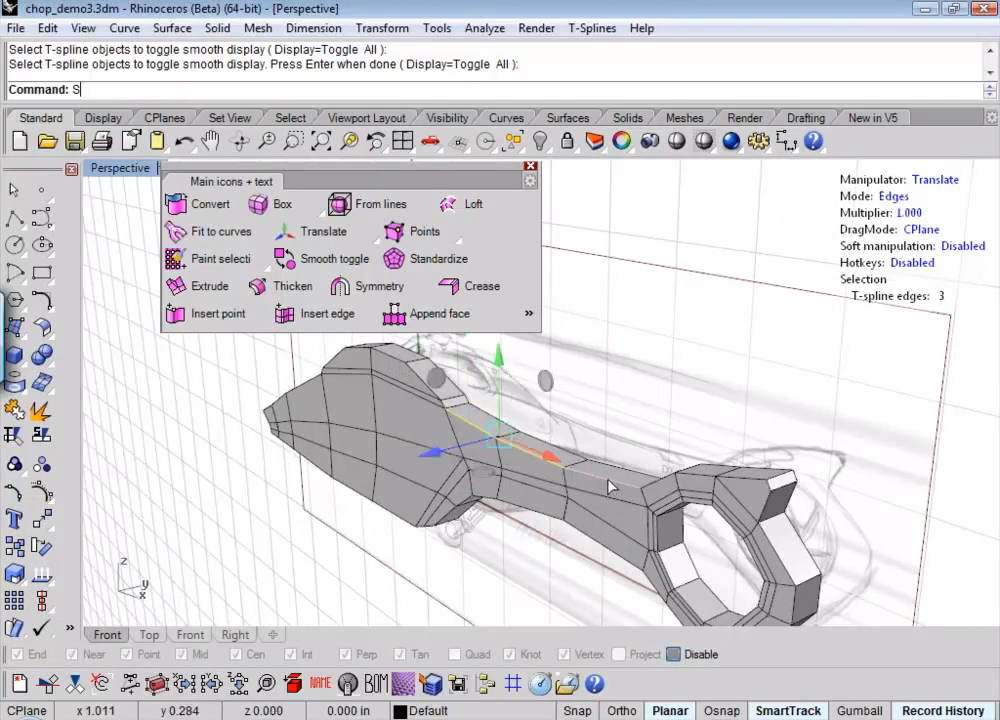
drag(467, 466, 481, 465)
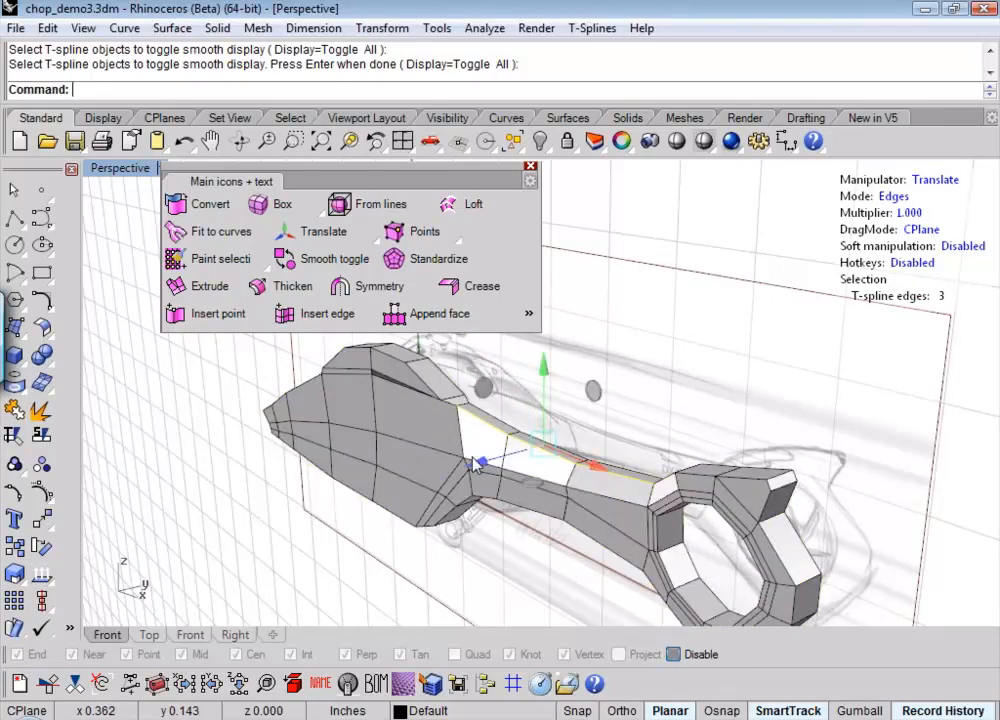
- Move the two outer top edges of the cabin roof inward toward the sketch plane to slope the roof's side
scroll(421, 381, up, 6)
shift+right_drag(422, 378, 488, 474)
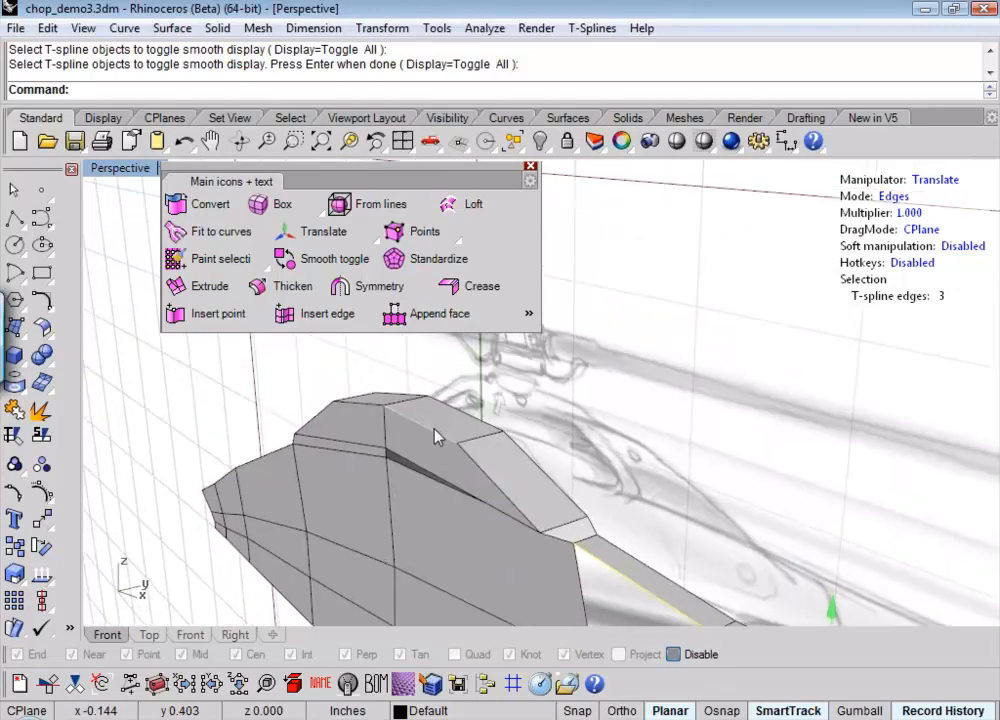
click(433, 431)
shift+click(358, 405)
drag(308, 446, 338, 434)
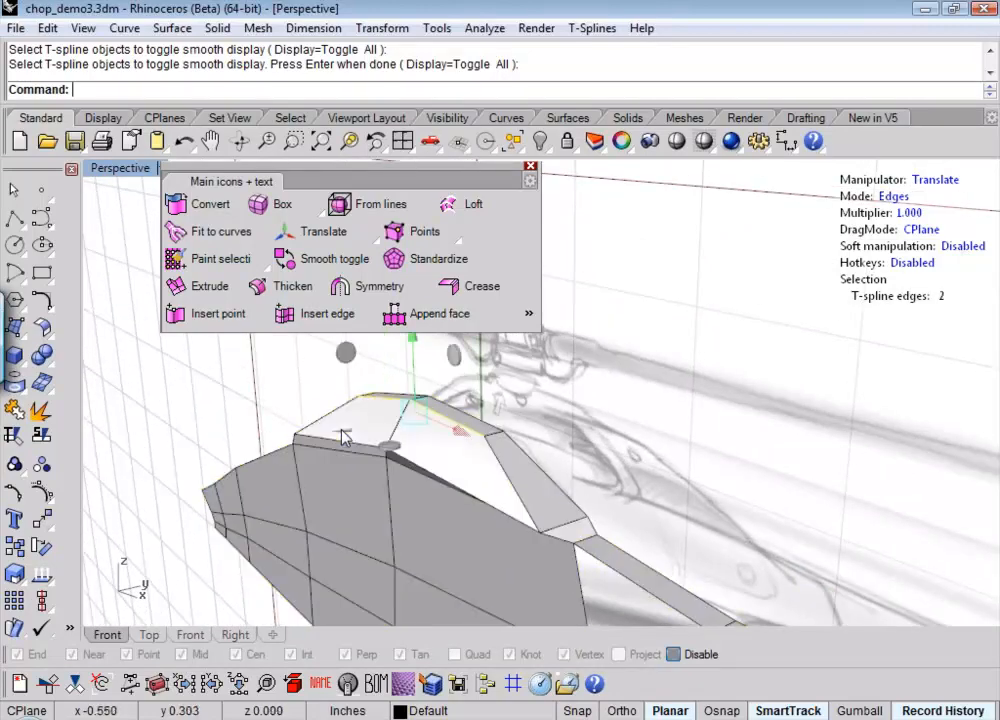
click(394, 474)
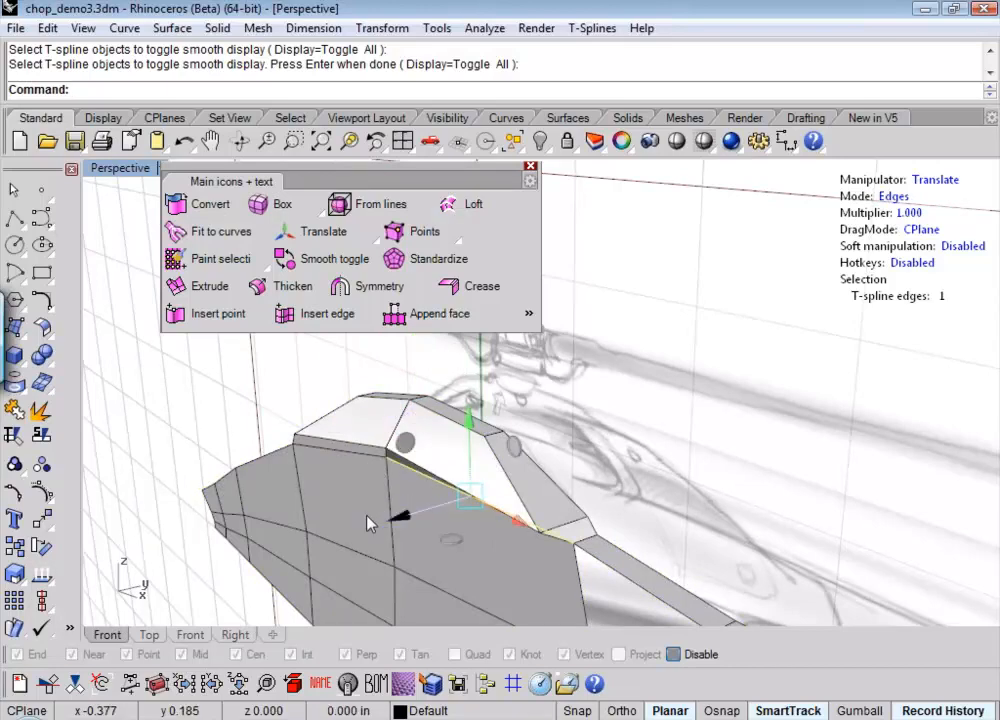
scroll(346, 505, down, 2)
right_drag(346, 505, 450, 470)
click(591, 413)
scroll(591, 422, down, 2)
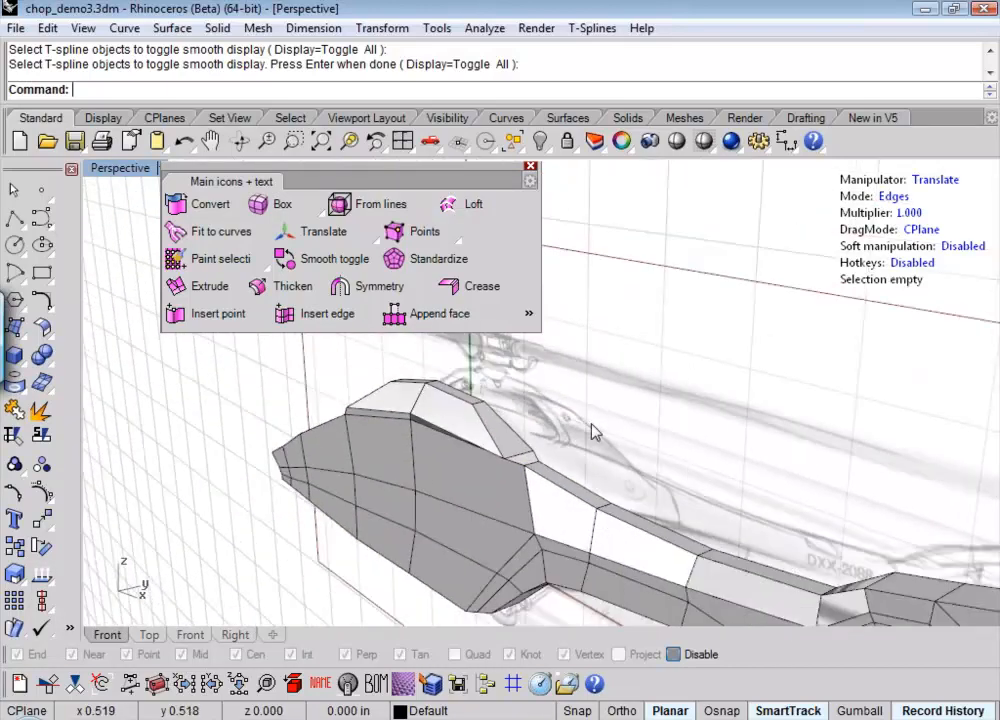
- Select the edge loop around the tail ring's opening and push it inward toward the model's mid-plane
scroll(591, 424, down, 5)
scroll(586, 498, up, 6)
double_click(495, 457)
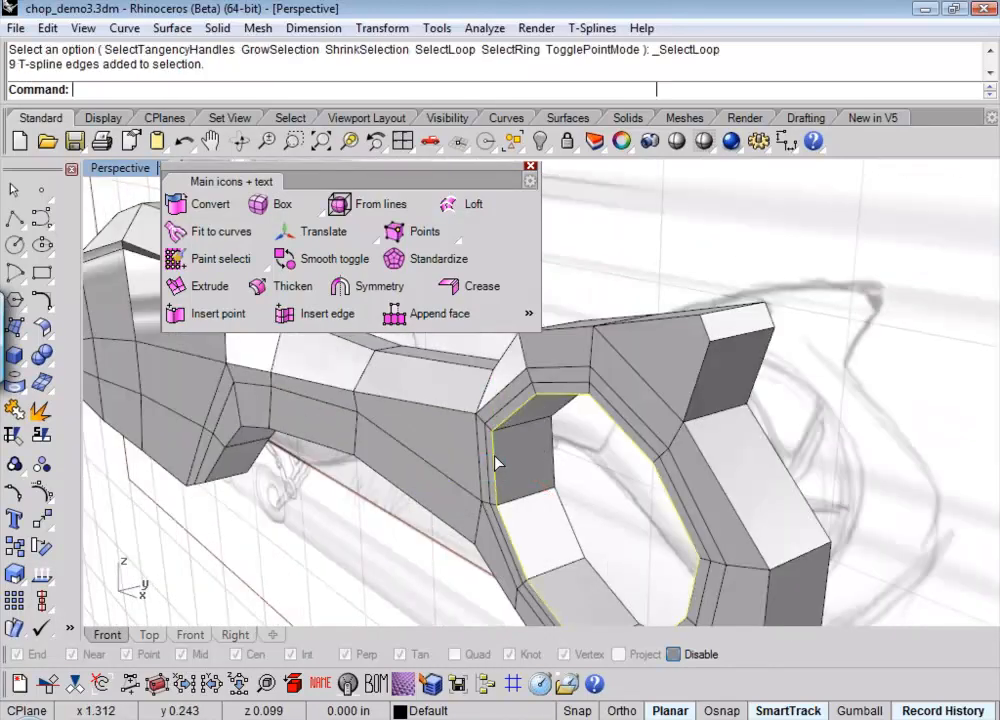
mouse_move(524, 550)
mouse_down()
mouse_move(553, 549)
mouse_move(513, 547)
mouse_move(527, 551)
mouse_up()
click(570, 461)
scroll(585, 458, down, 4)
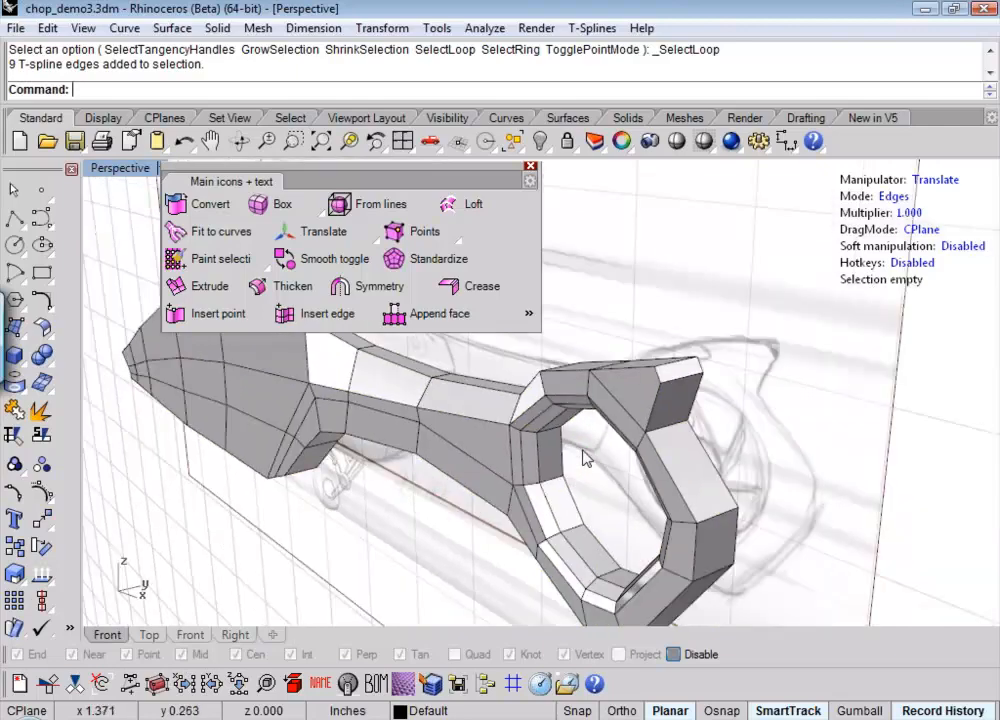
- Move the front edge of the small fin on top of the tail ring inward toward the mid-plane
right_drag(585, 458, 637, 478)
click(668, 418)
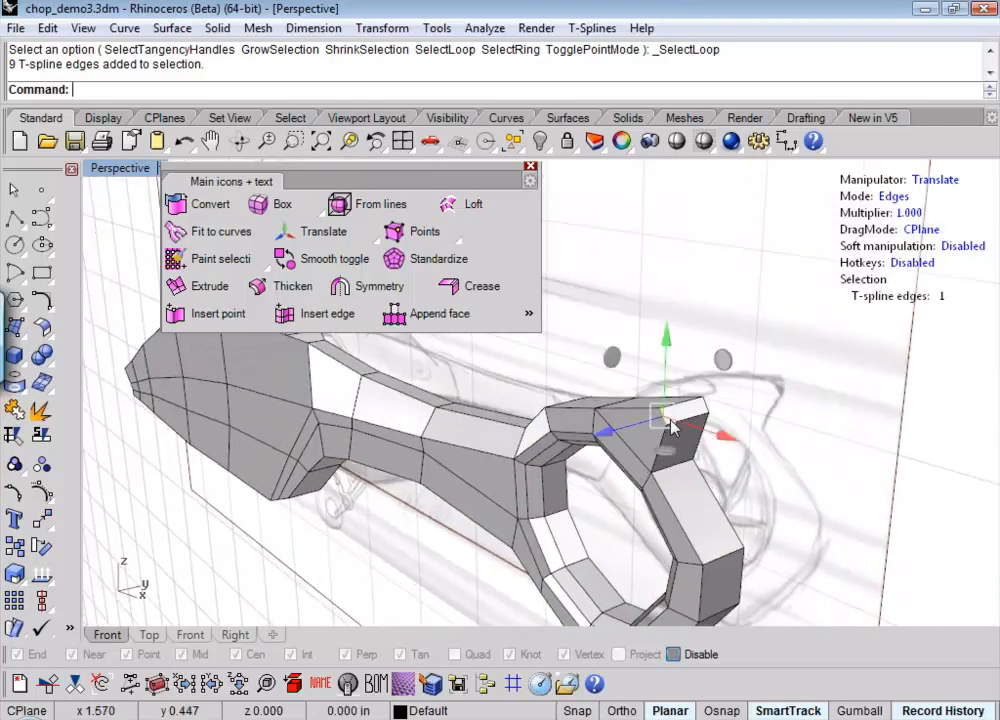
drag(604, 432, 632, 437)
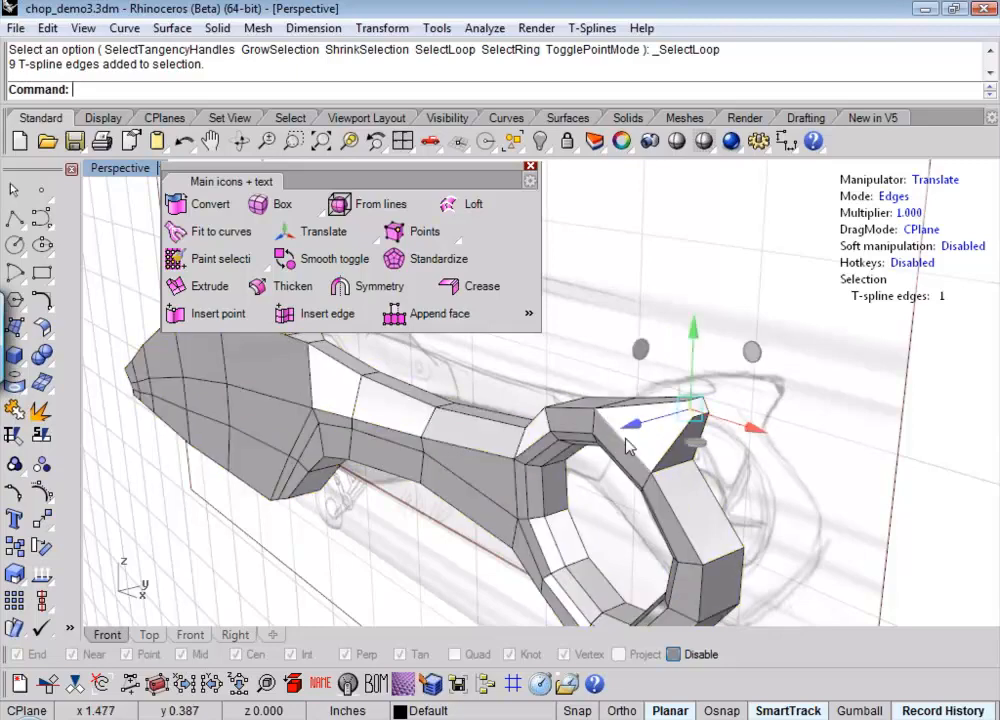
click(855, 521)
- Select the seven outer side edges around the tail ring, leaving out the edges joining the boom, and move them slightly toward the mid-plane
right_drag(792, 504, 786, 496)
right_drag(569, 411, 597, 447)
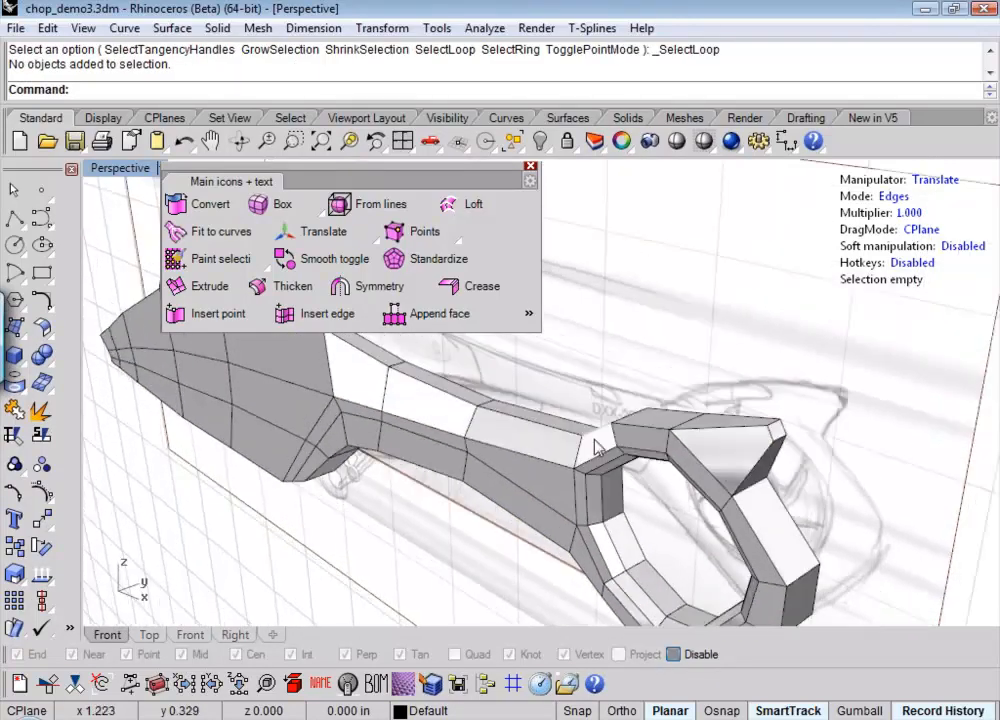
click(597, 432)
shift+click(648, 429)
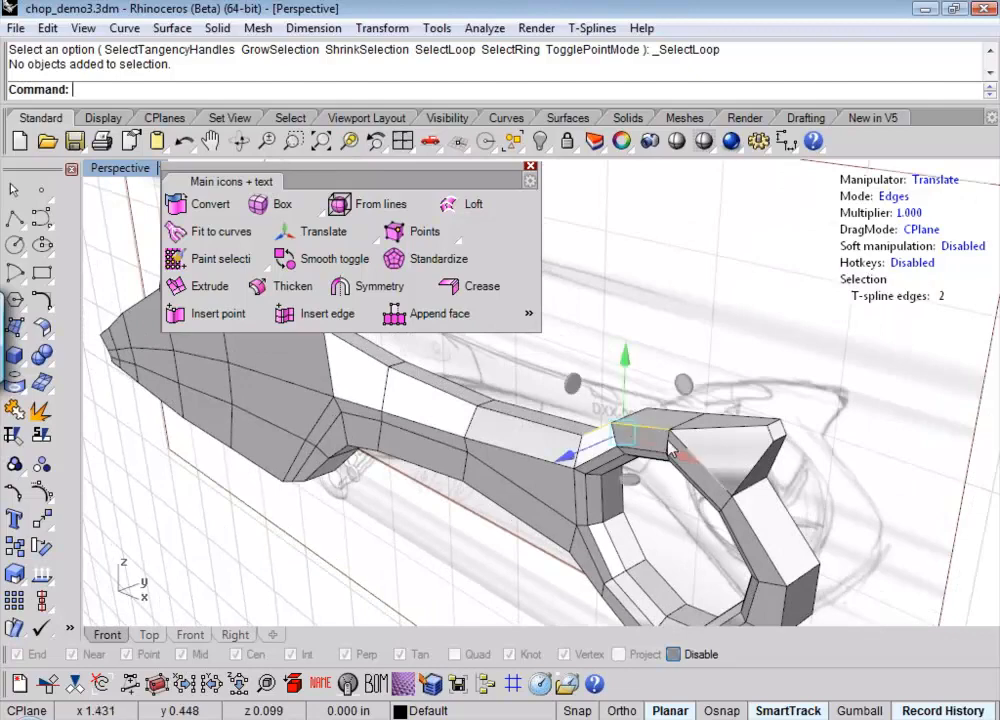
shift+click(719, 482)
shift+click(748, 533)
mouse_move(748, 533)
right_down()
mouse_move(729, 530)
mouse_move(745, 549)
right_up()
shift+click(763, 542)
shift+click(765, 547)
shift+click(703, 577)
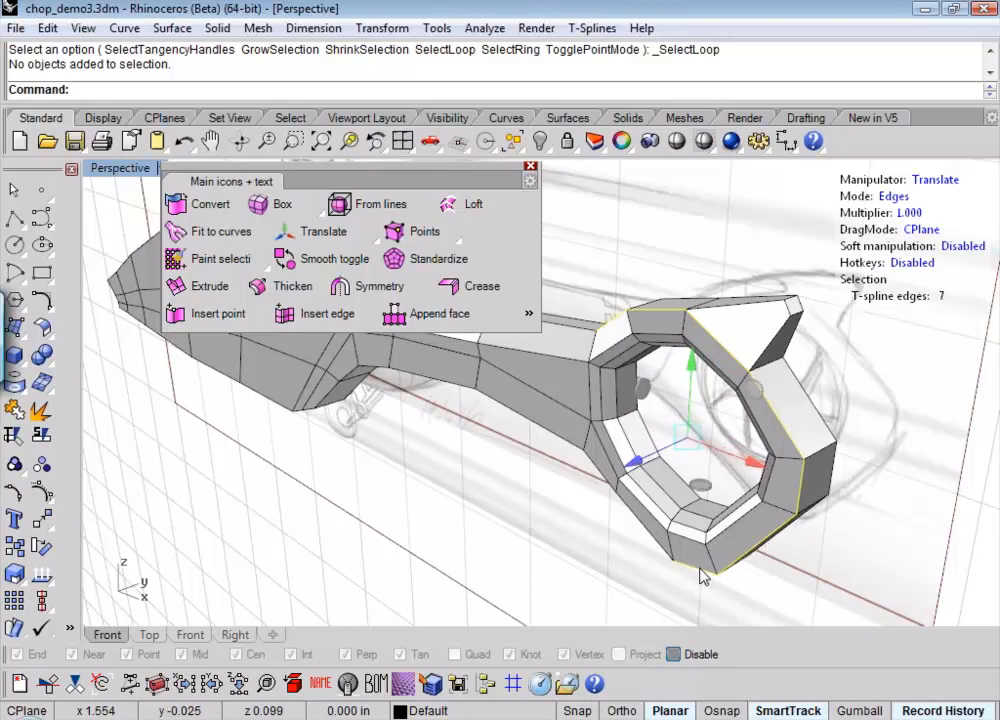
shift+click(605, 476)
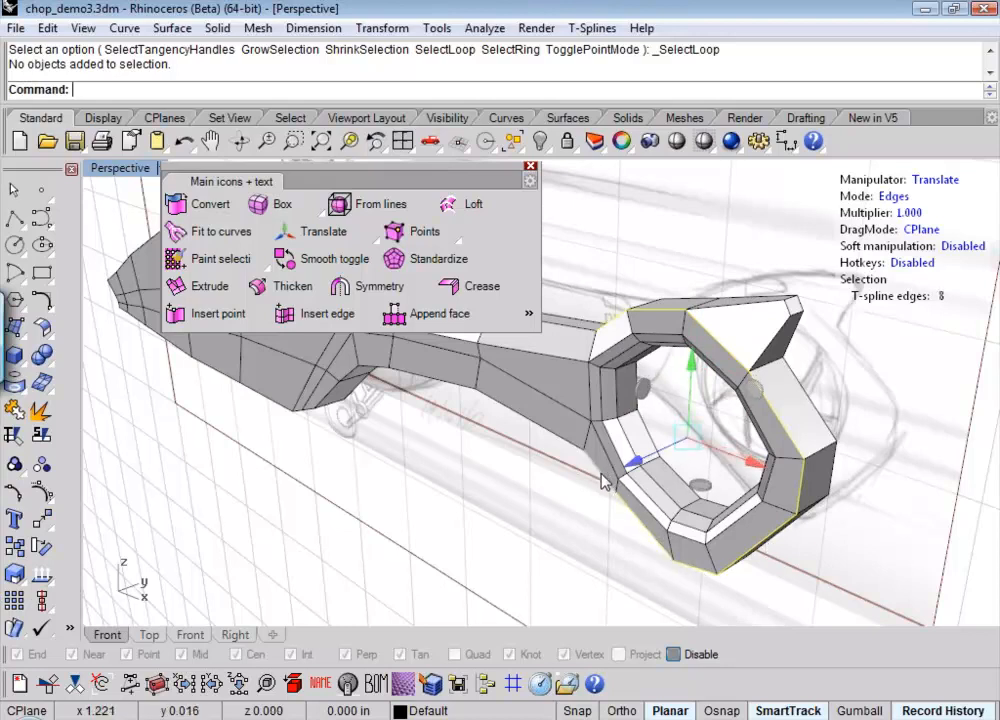
shift+click(603, 483)
ctrl+click(603, 477)
ctrl+click(609, 321)
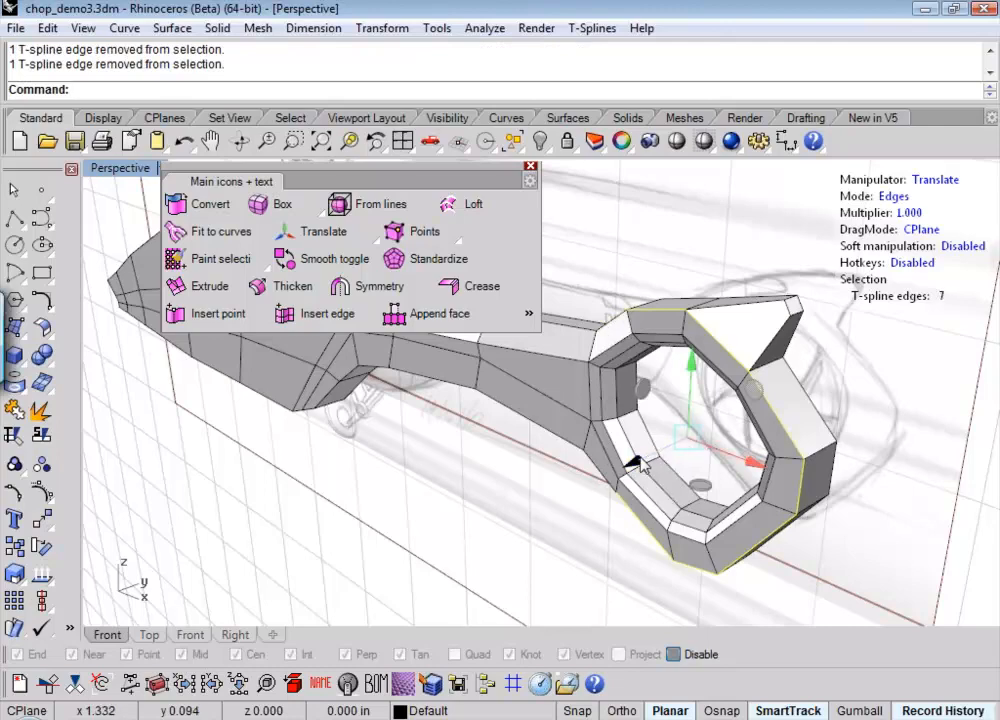
drag(642, 465, 652, 462)
click(554, 513)
- Switch to face selection and pull the two narrow side faces on the front half of the fuselage outward
right_drag(554, 513, 476, 484)
scroll(447, 437, up, 4)
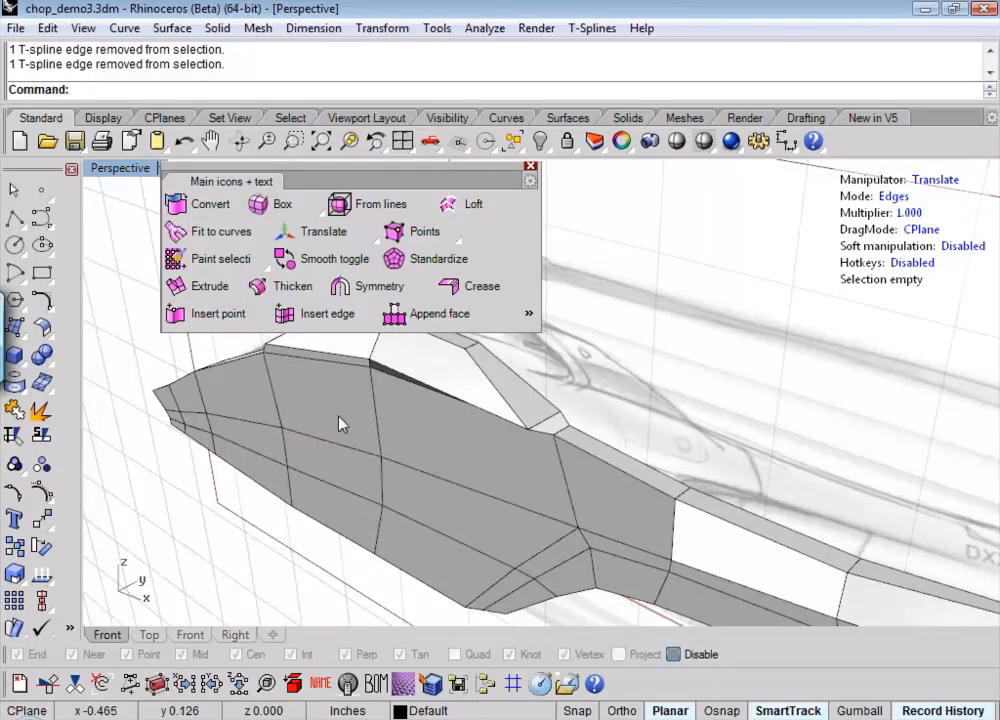
click(909, 197)
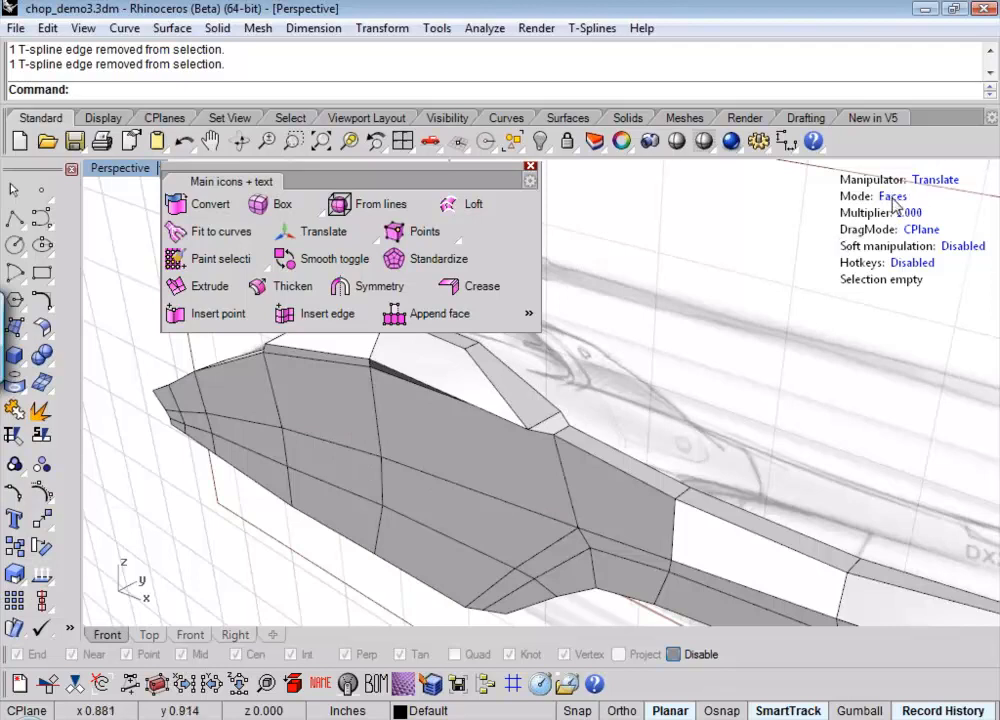
click(263, 442)
shift+click(312, 476)
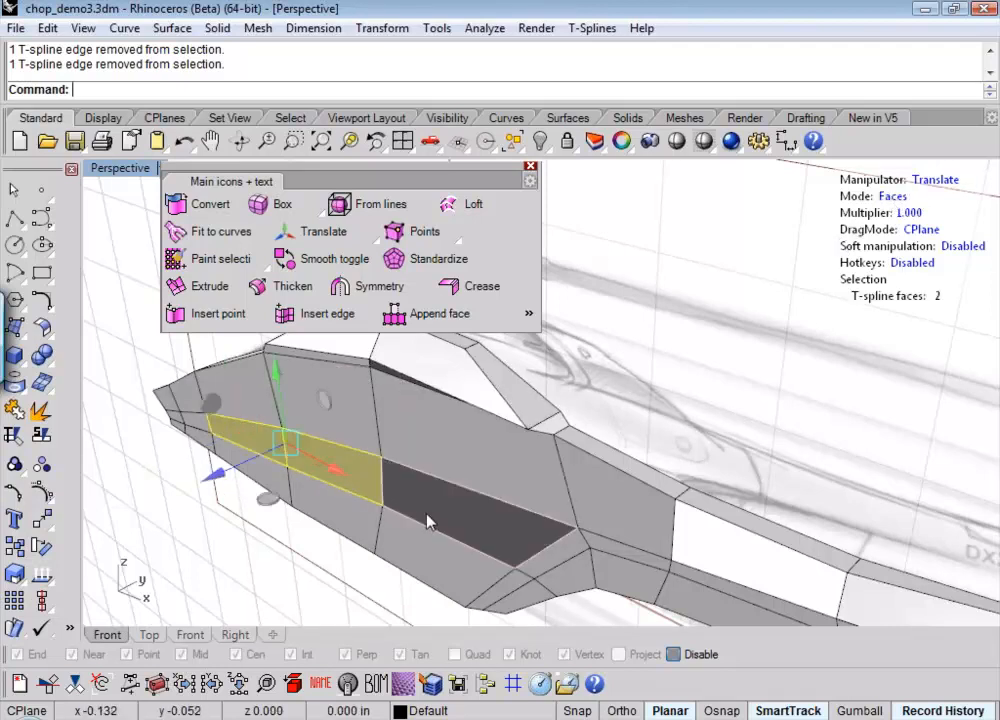
drag(216, 477, 192, 505)
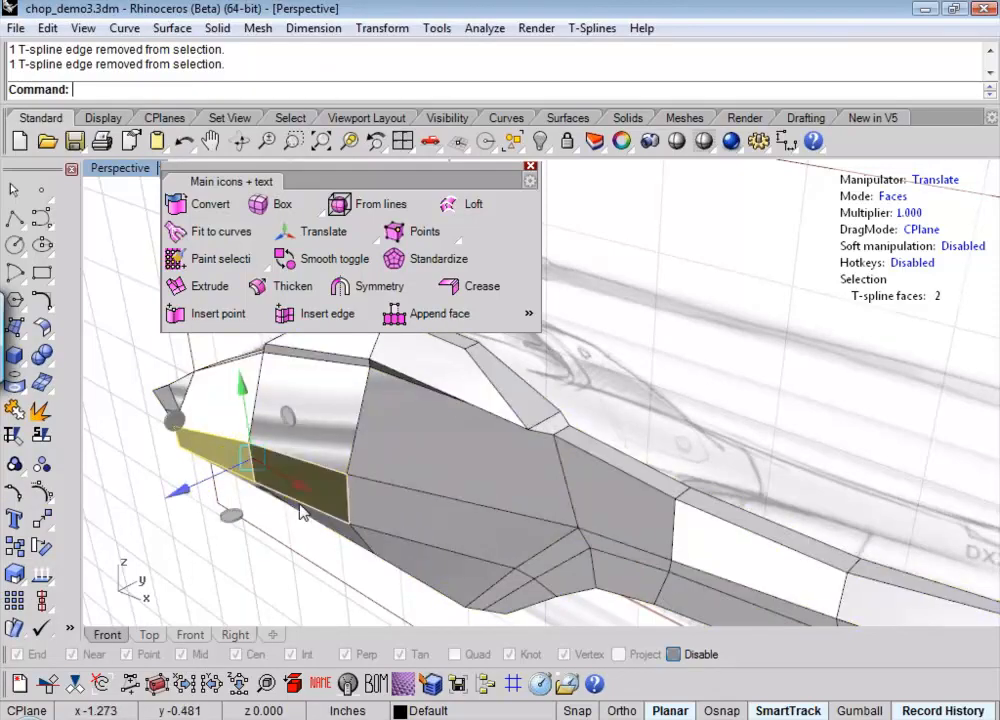
- Pull the fuselage side face directly behind the two widened faces slightly outward
right_drag(301, 509, 749, 498)
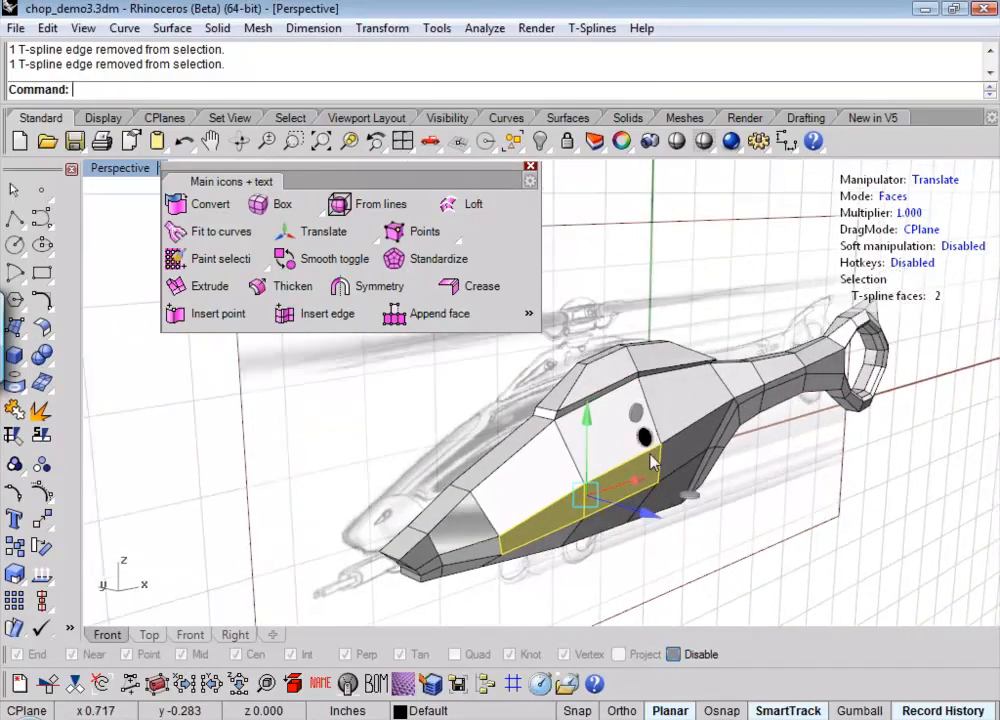
click(692, 451)
drag(772, 456, 792, 464)
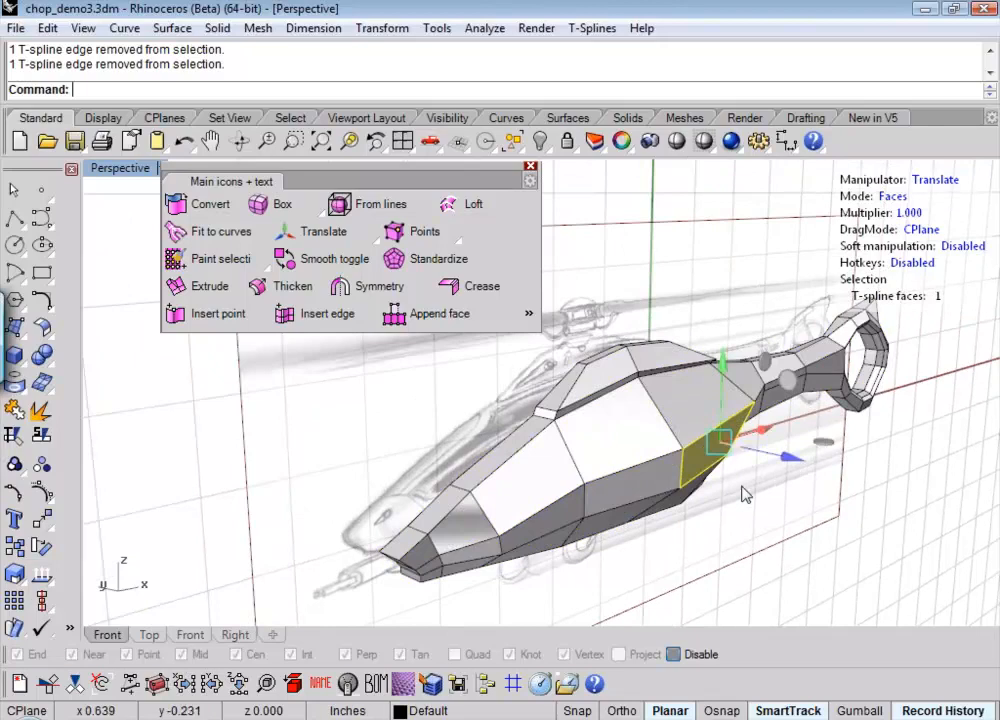
- Switch to edge selection and pull the short vertical edge between the two front side faces outward
click(899, 196)
click(895, 199)
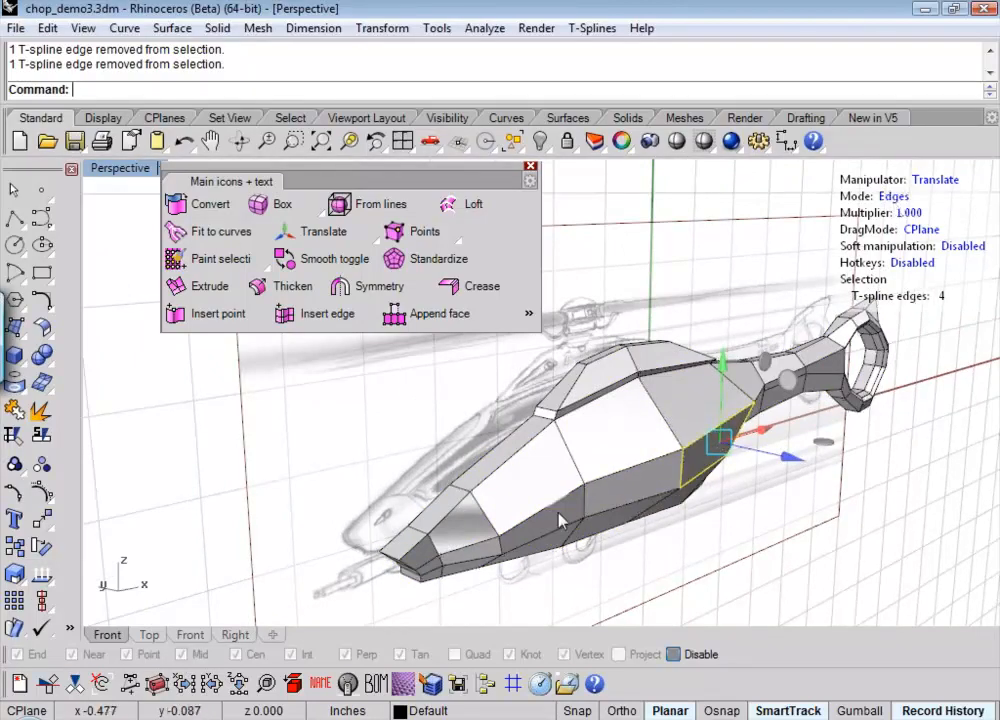
click(589, 504)
drag(642, 517, 659, 527)
- Switch to vertex selection and move the vertex at the rear lower corner of the canopy inward
right_drag(843, 393, 549, 413)
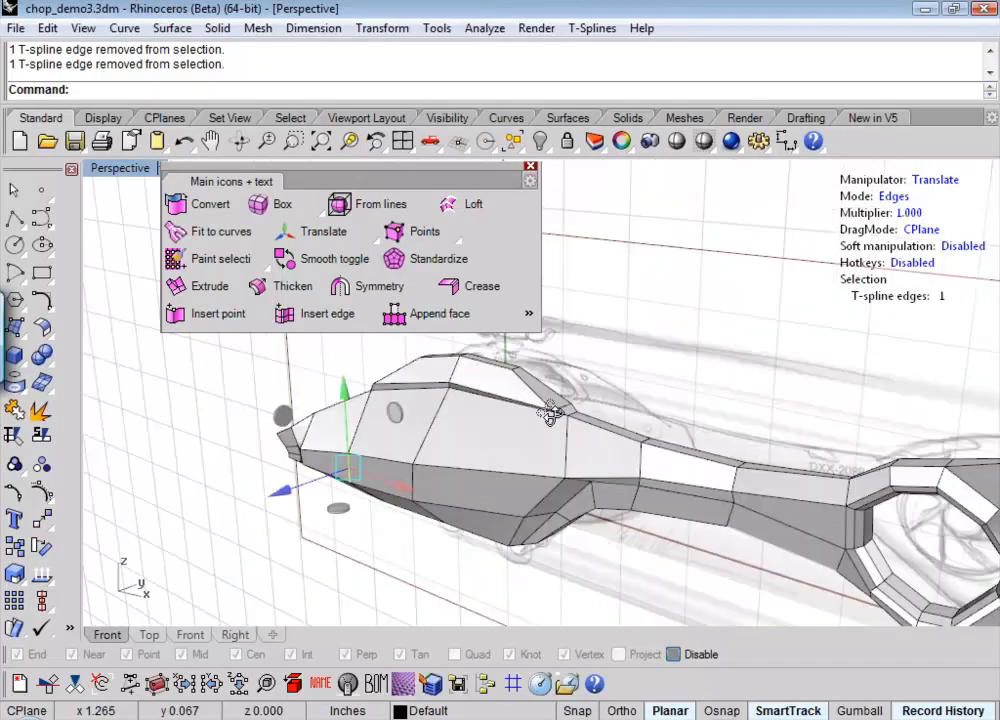
scroll(549, 413, up, 5)
click(892, 199)
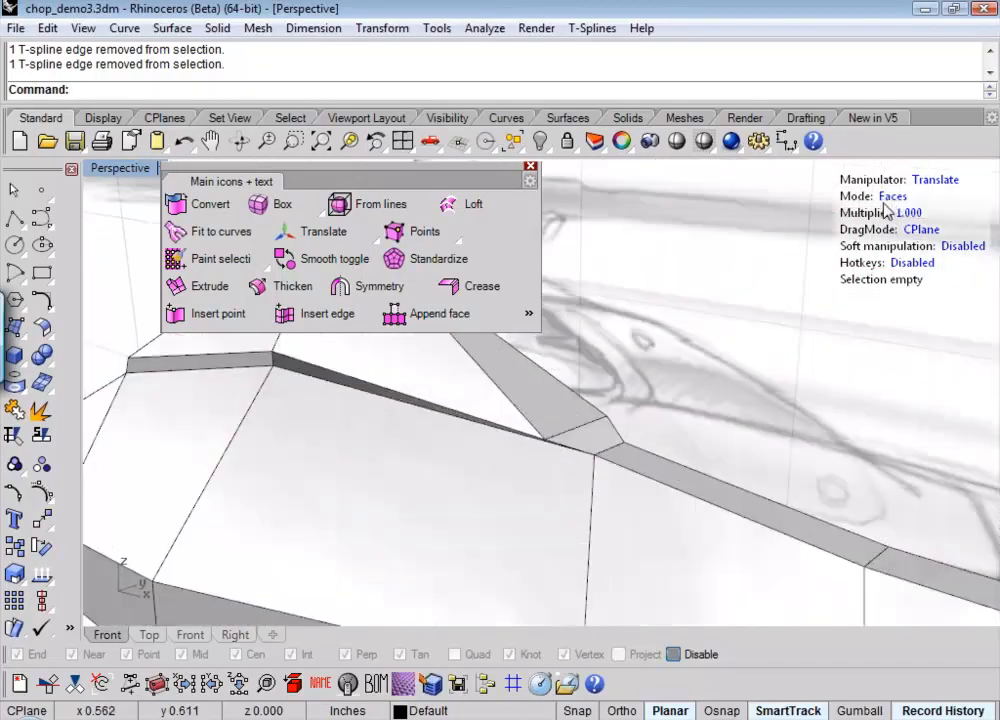
click(546, 441)
drag(484, 460, 517, 446)
scroll(465, 465, down, 3)
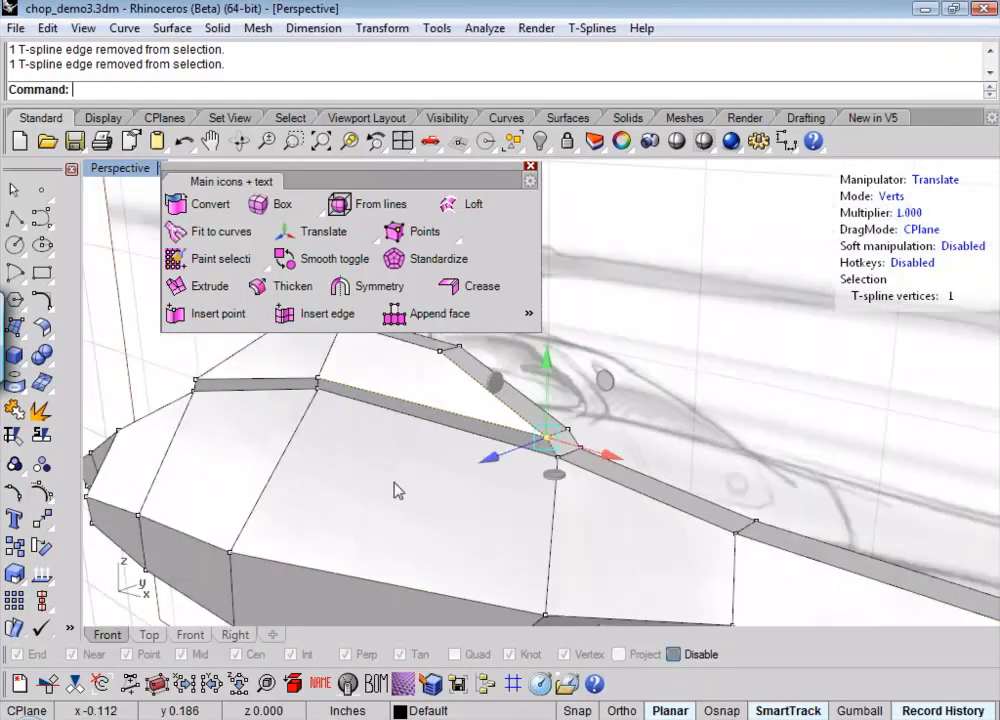
shift+right_drag(394, 482, 418, 495)
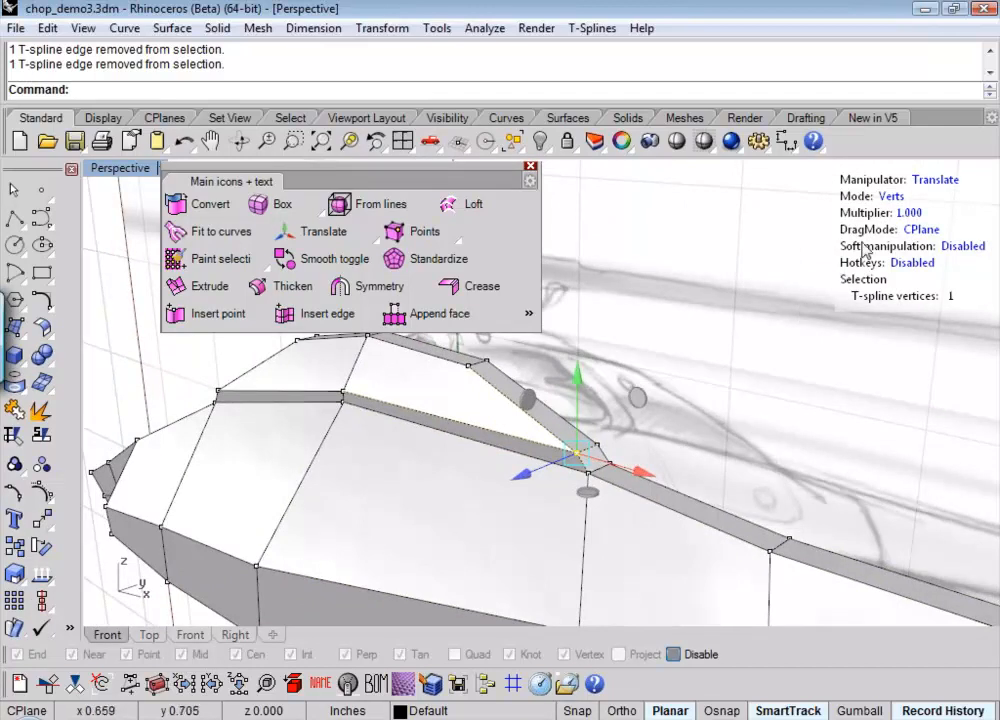
- Switch to edge selection and pull the two upper fuselage edges just below the canopy strip outward
click(889, 198)
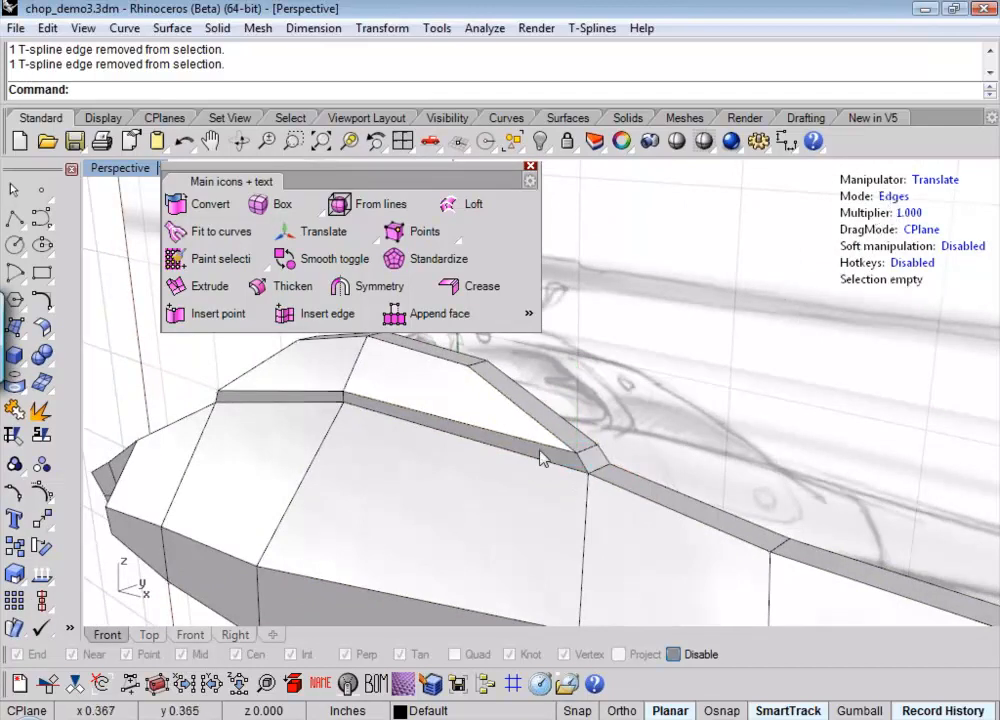
click(381, 420)
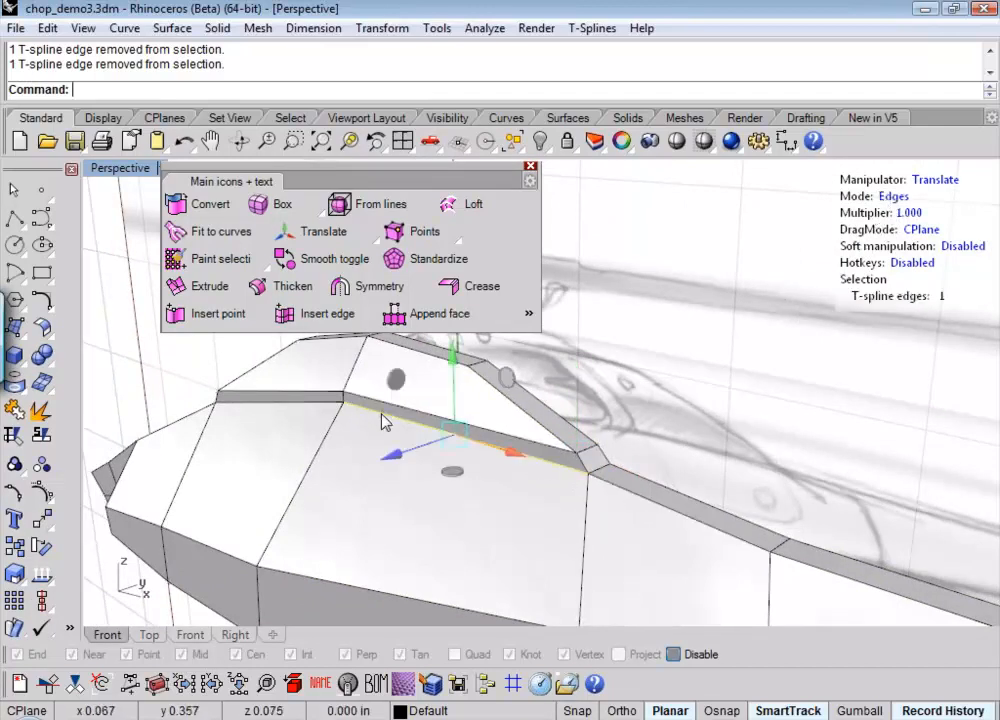
shift+click(308, 408)
drag(303, 452, 275, 480)
click(704, 433)
- Select the two edges along the base of the canopy and shift them sideways
right_drag(704, 433, 650, 453)
click(693, 404)
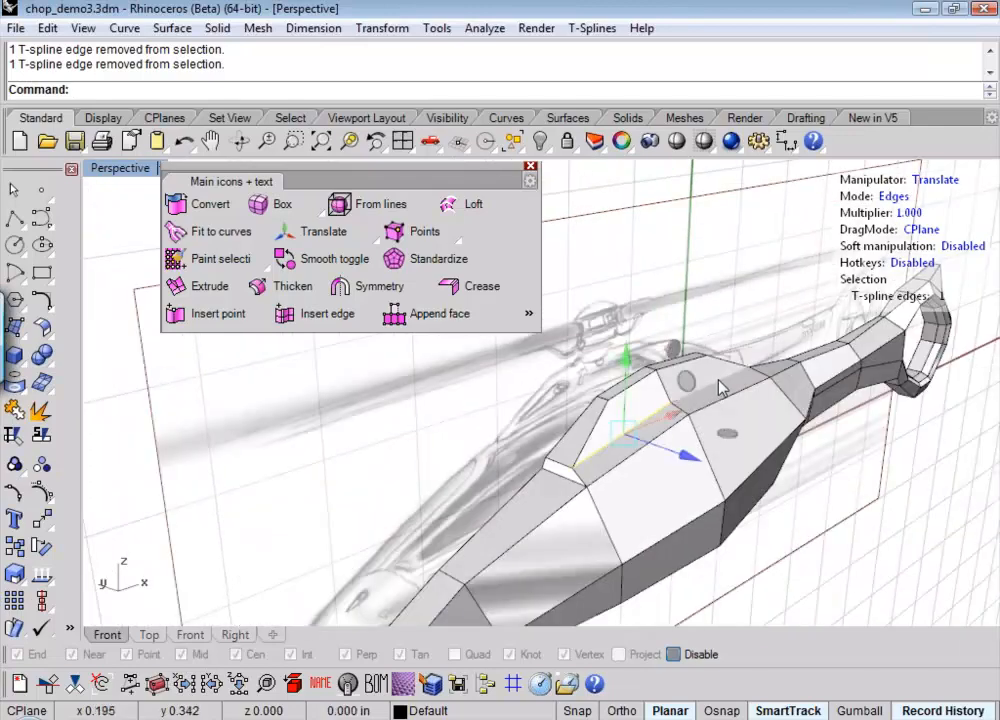
shift+click(719, 382)
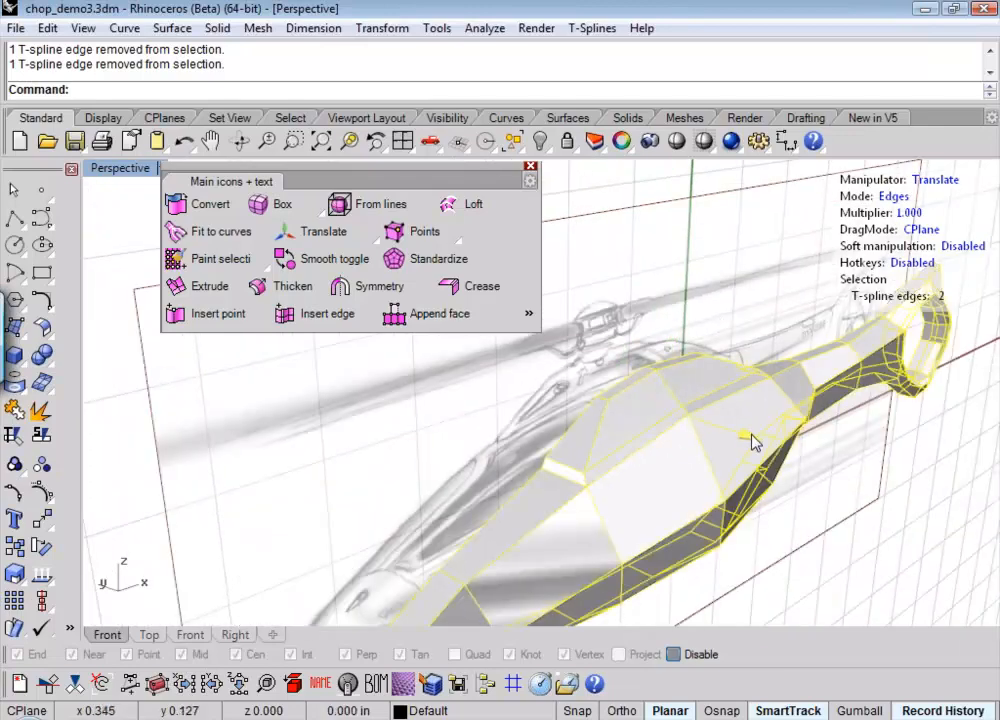
click(485, 455)
- Pull the short lower side edge behind the nose outward
right_drag(485, 455, 502, 495)
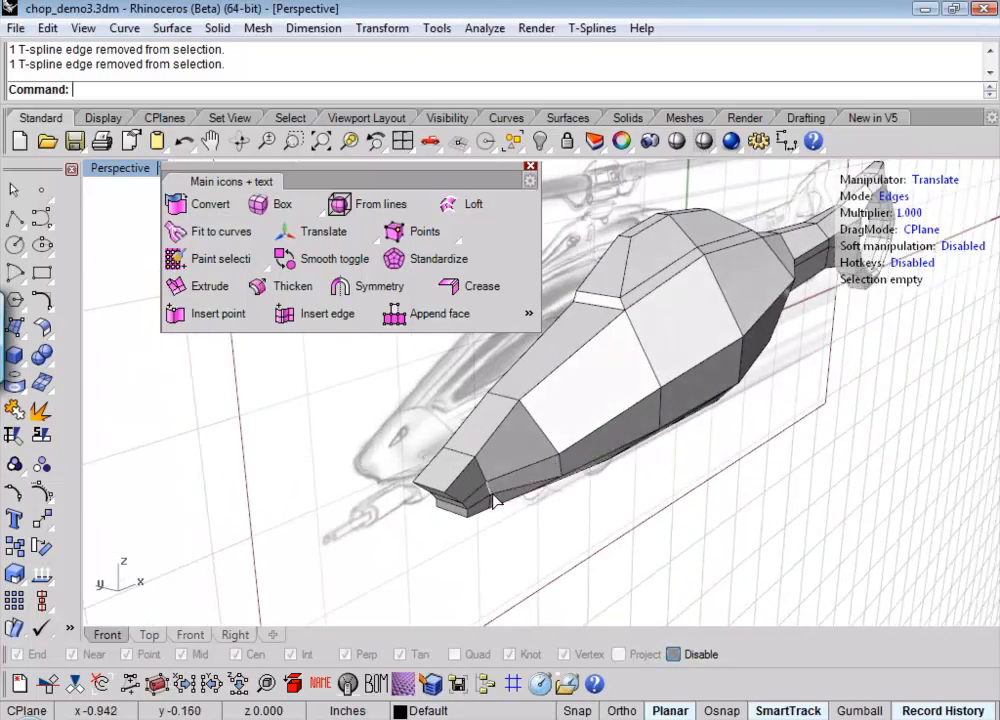
click(494, 500)
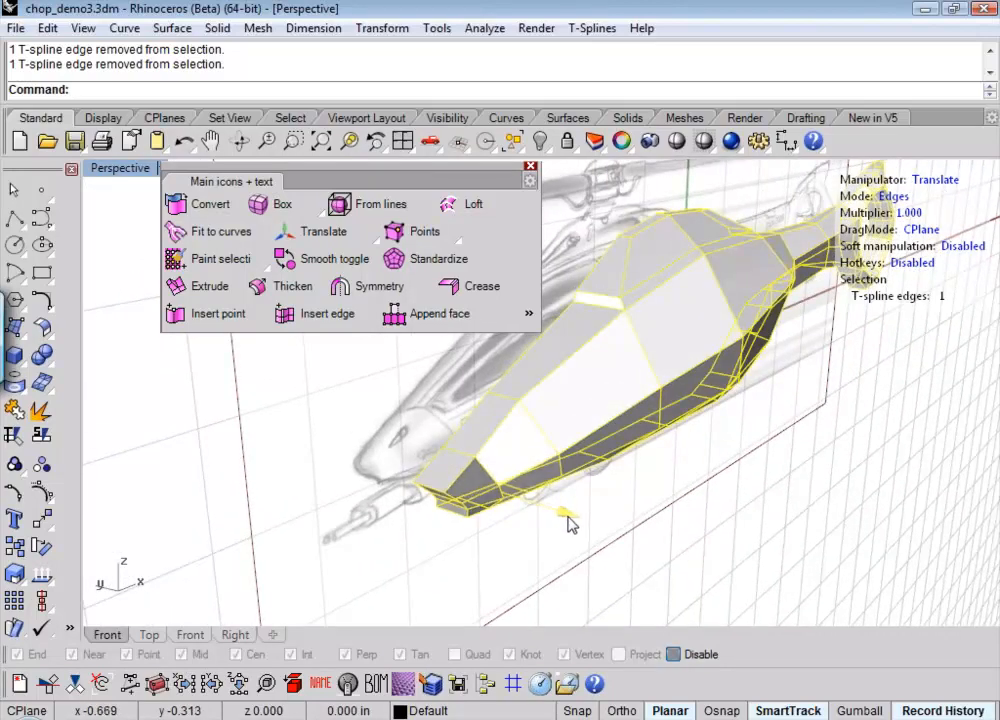
click(518, 558)
- Narrow the nose by moving its front side edge and the slanted side edge behind it toward the mid-plane
scroll(485, 510, up, 4)
click(481, 505)
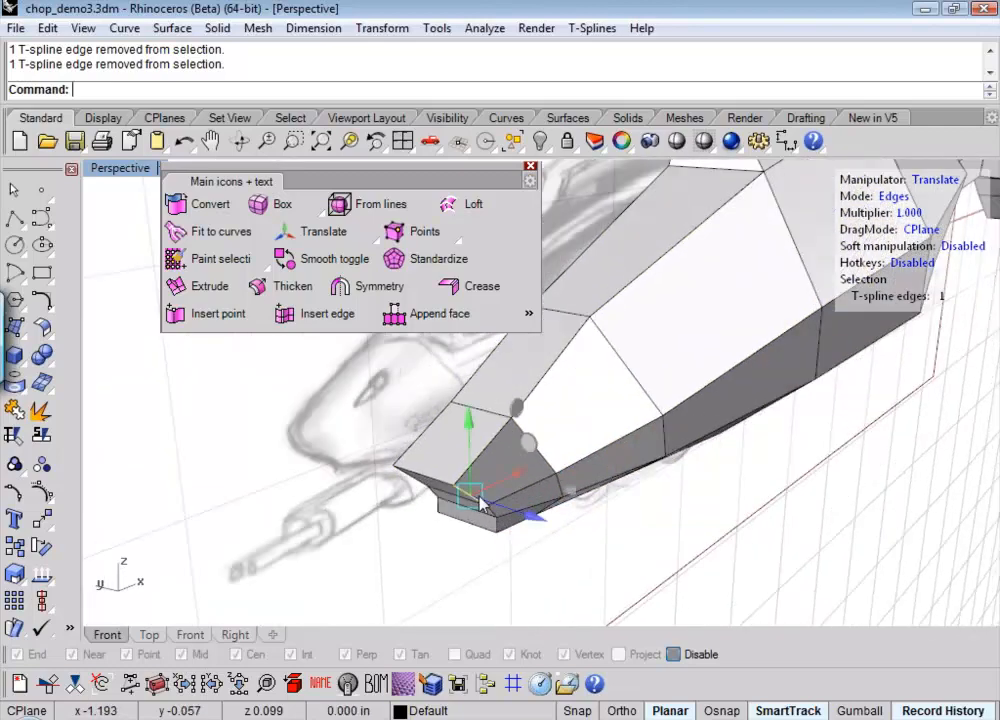
drag(536, 525, 495, 520)
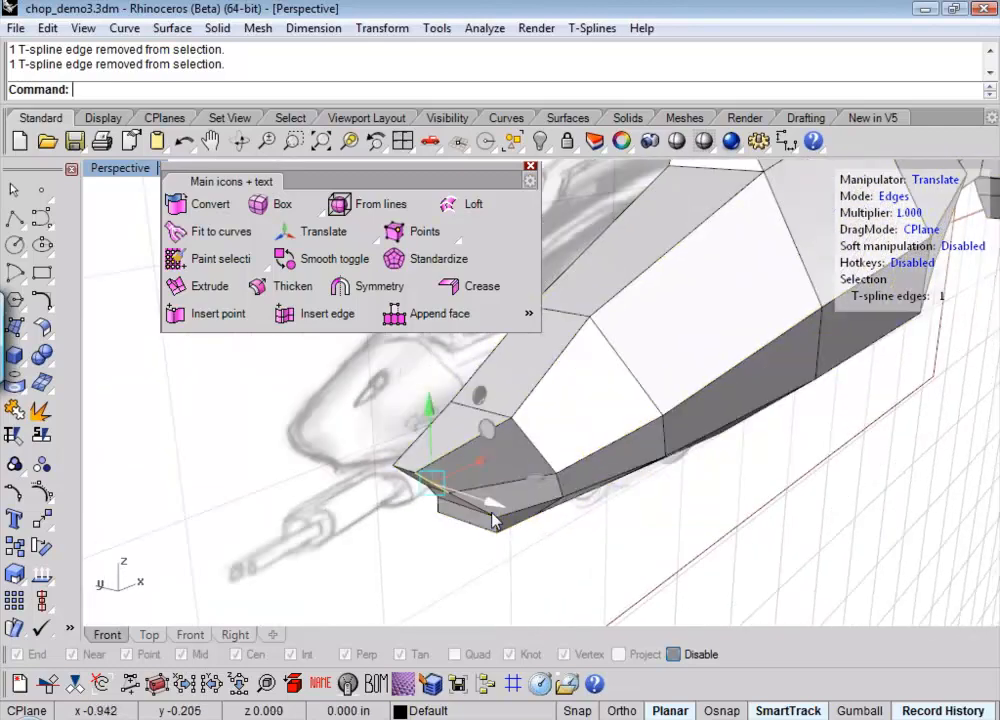
click(535, 453)
drag(600, 462, 576, 464)
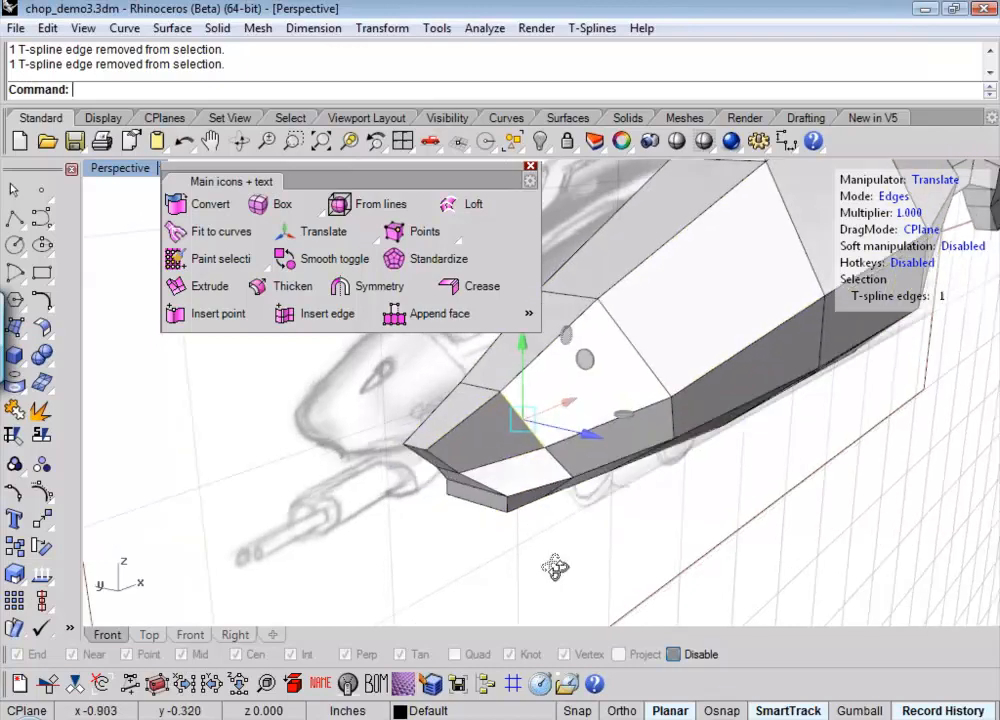
- Move the lower side edge of the nose inward to taper the underside toward the mid-plane
right_drag(556, 568, 569, 502)
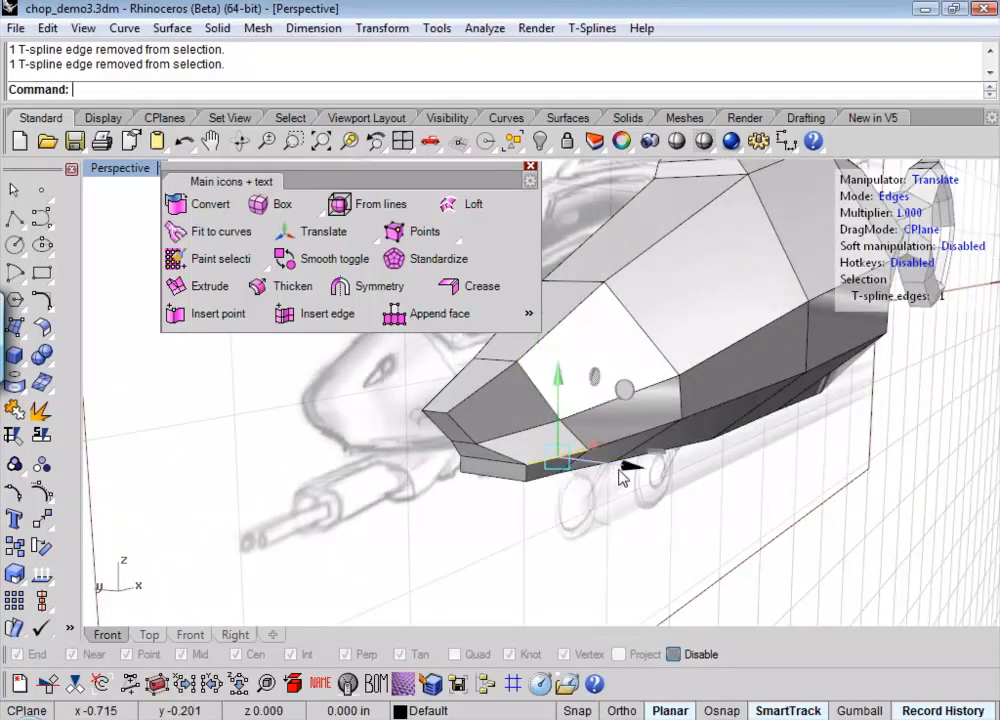
drag(620, 478, 570, 490)
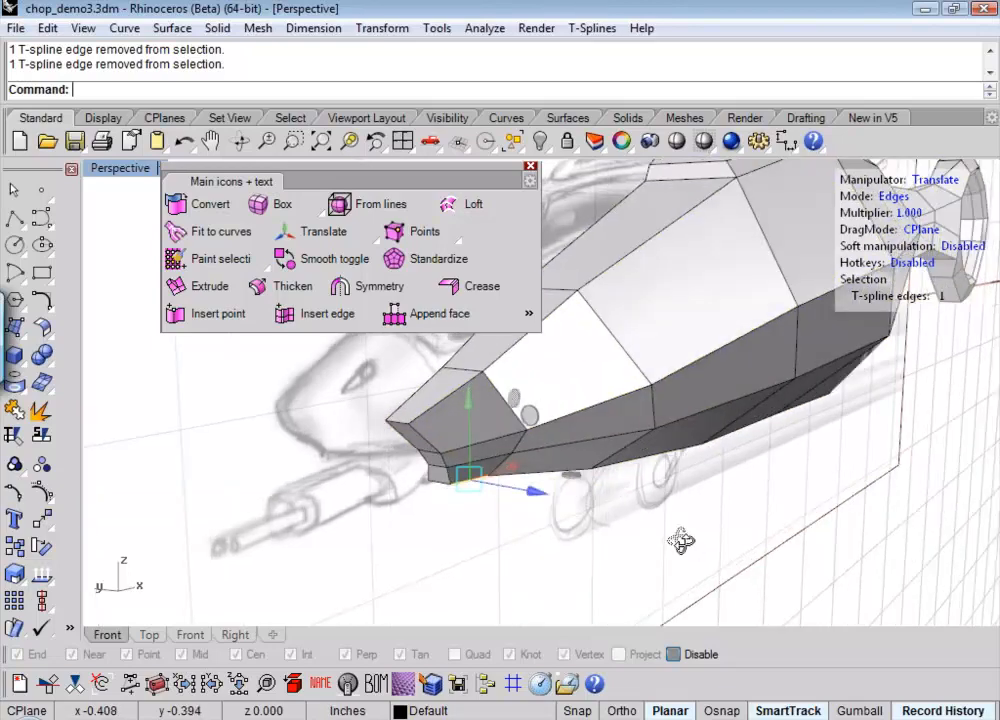
scroll(600, 548, up, 4)
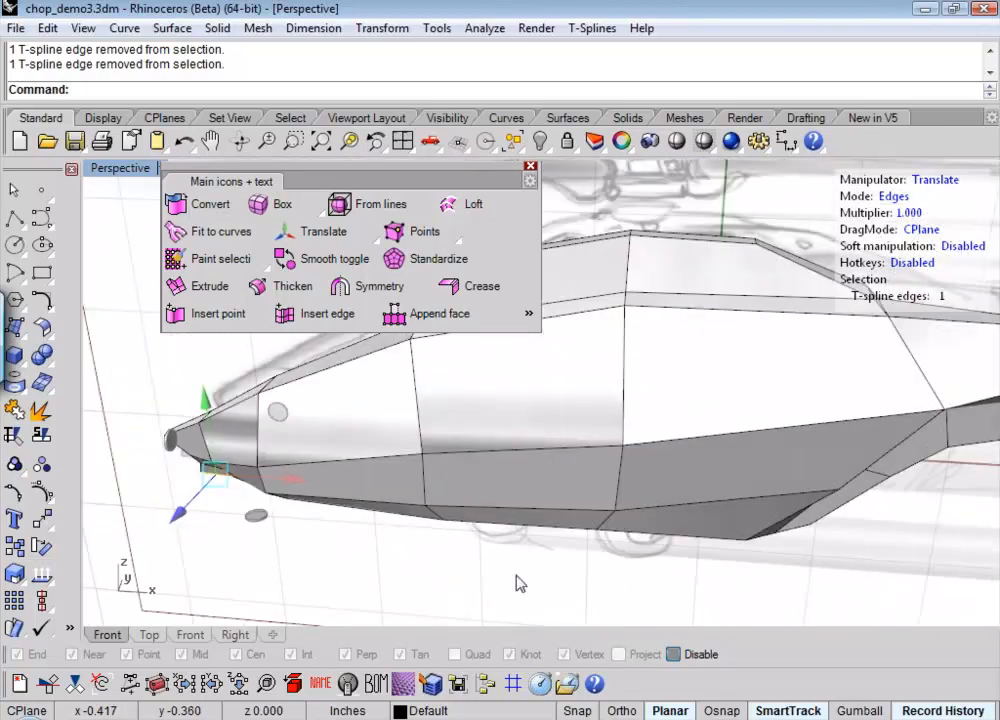
right_drag(518, 585, 330, 573)
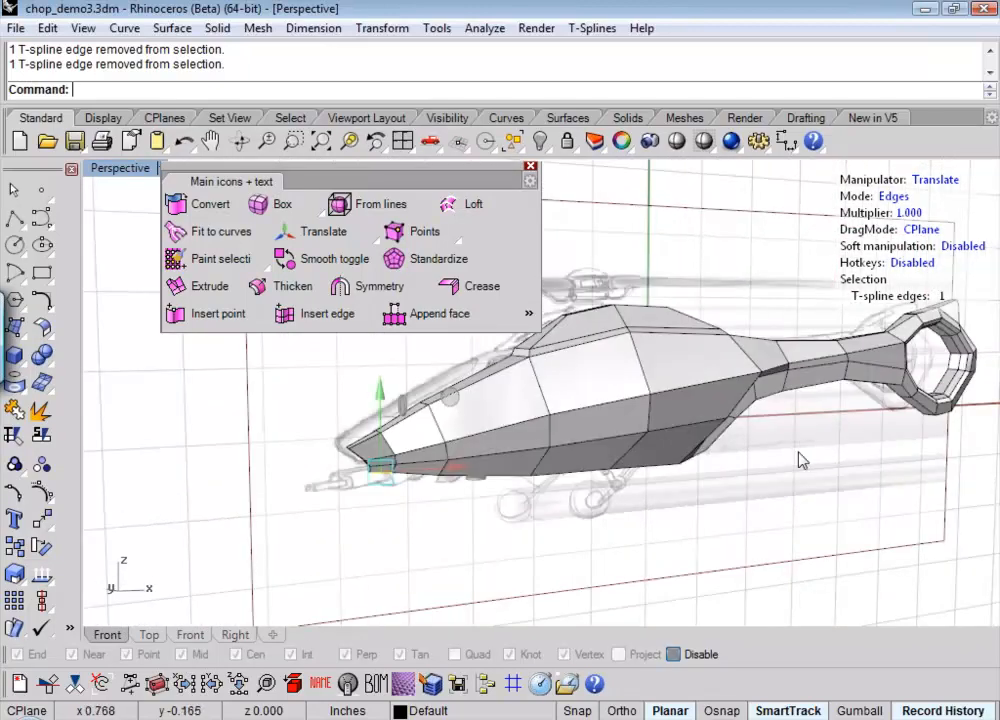
- Switch the helicopter body from the faceted box display to the smooth T-spline surface
shift+right_drag(800, 460, 690, 502)
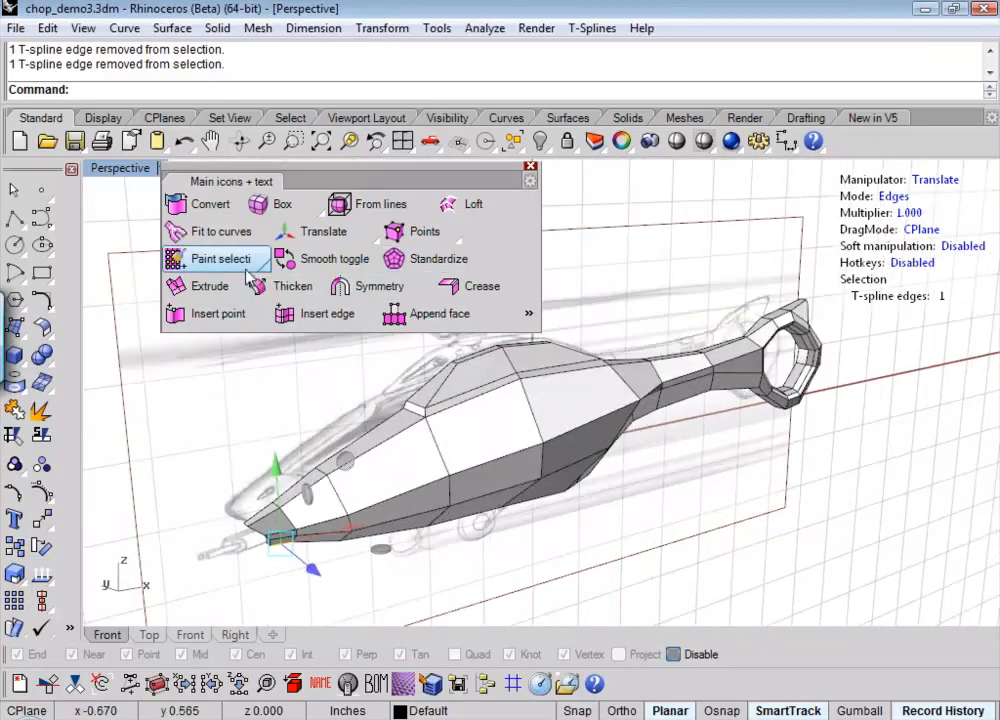
click(290, 259)
key(F3)
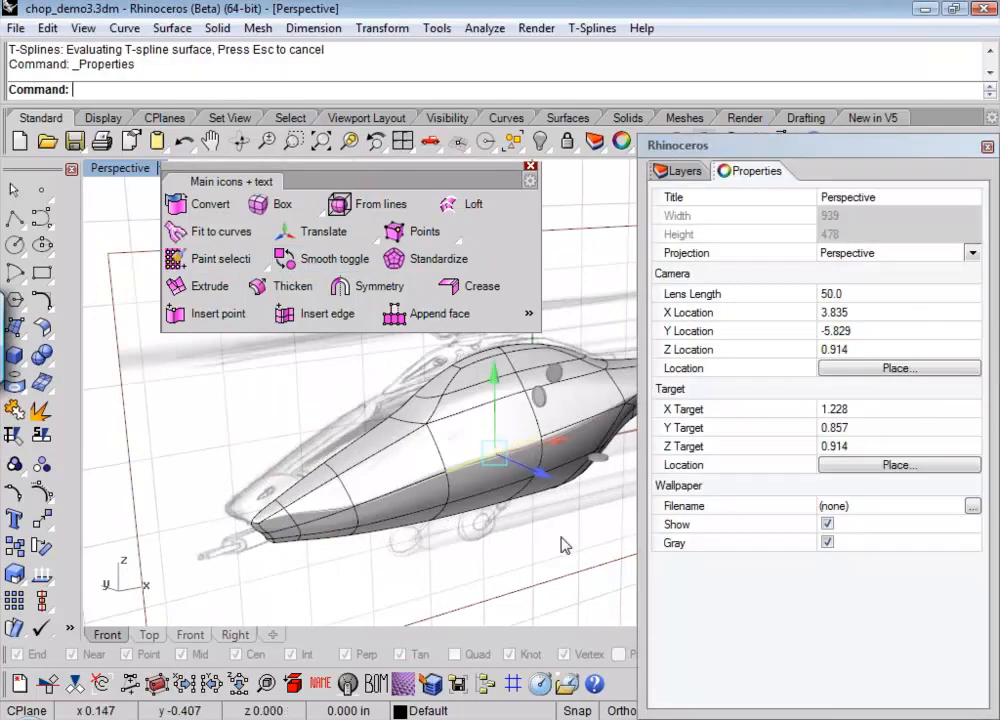
drag(945, 141, 527, 543)
right_drag(527, 543, 577, 511)
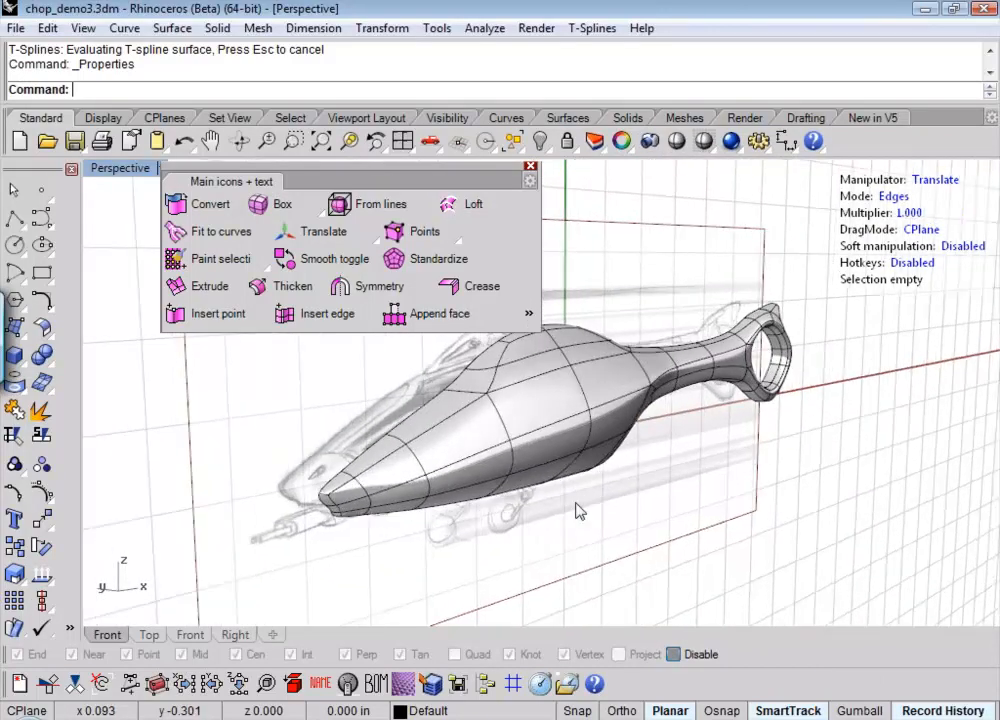
click(487, 453)
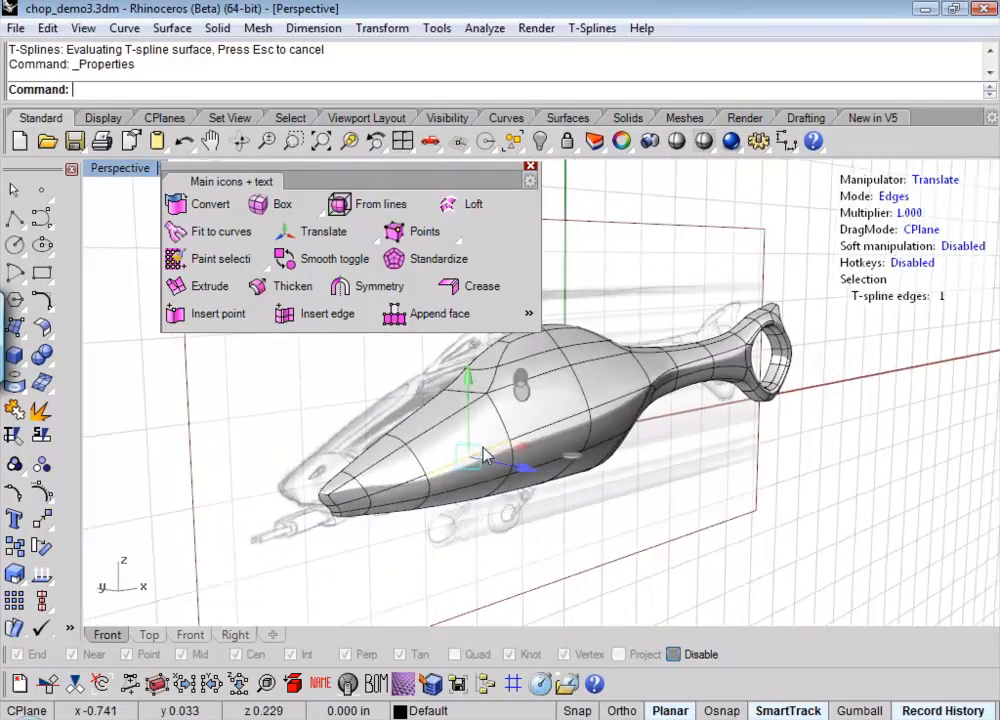
shift+click(585, 425)
shift+click(603, 416)
click(605, 503)
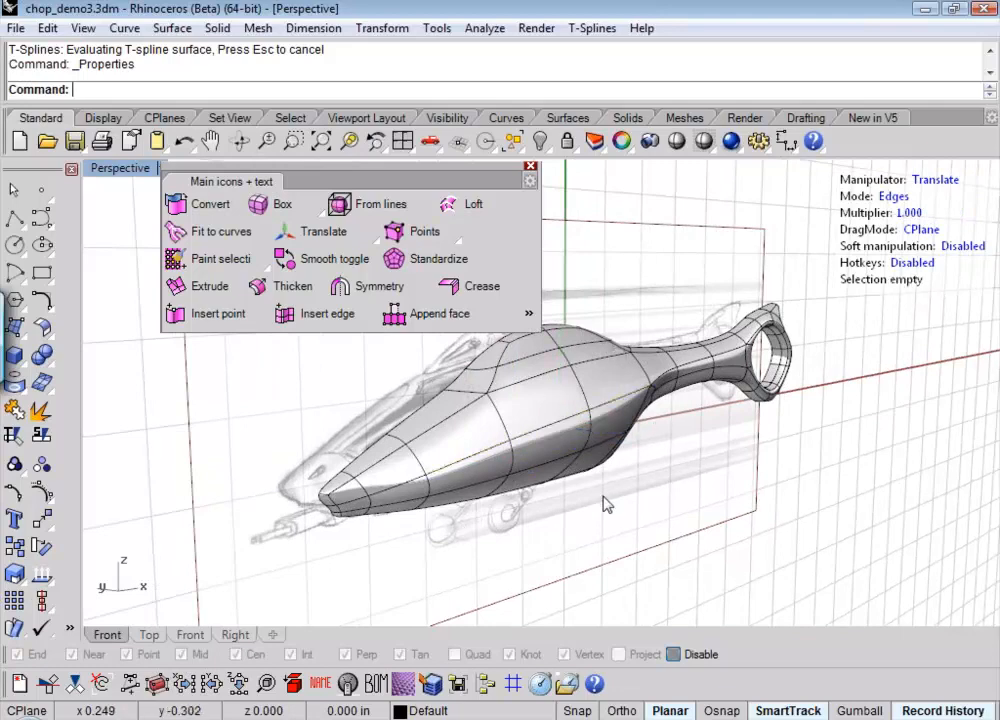
- Pull the middle side edge of the fuselage outward to adjust the body's widest line
click(562, 434)
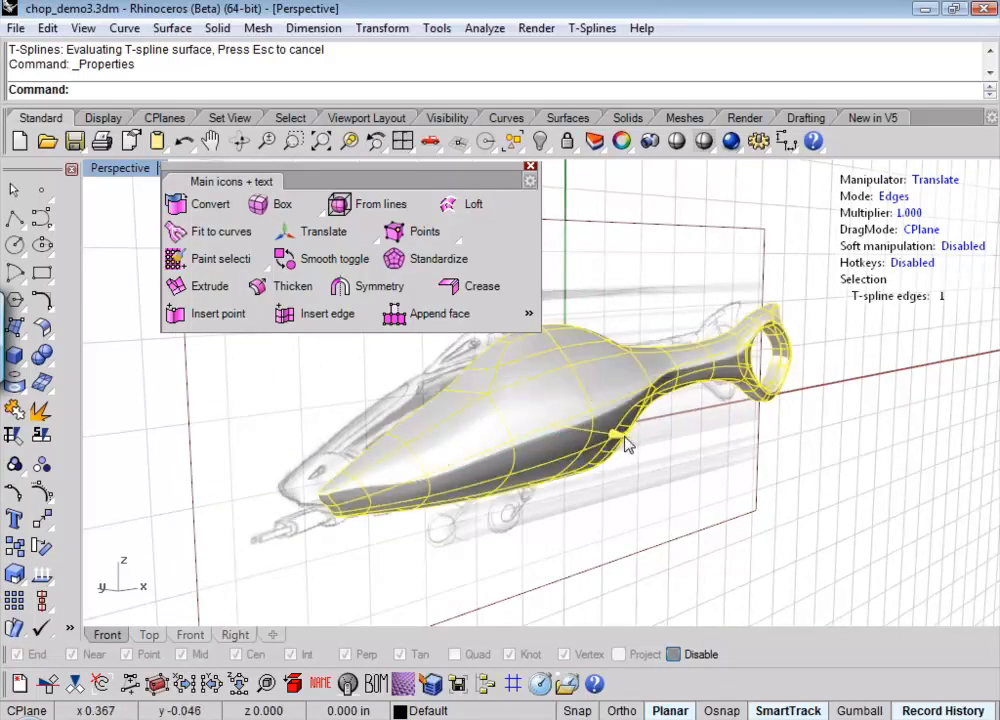
mouse_move(640, 448)
mouse_down()
mouse_move(665, 461)
mouse_move(641, 462)
mouse_up()
right_drag(668, 518, 520, 505)
right_drag(388, 452, 612, 507)
drag(610, 499, 609, 505)
click(612, 512)
right_drag(612, 512, 524, 557)
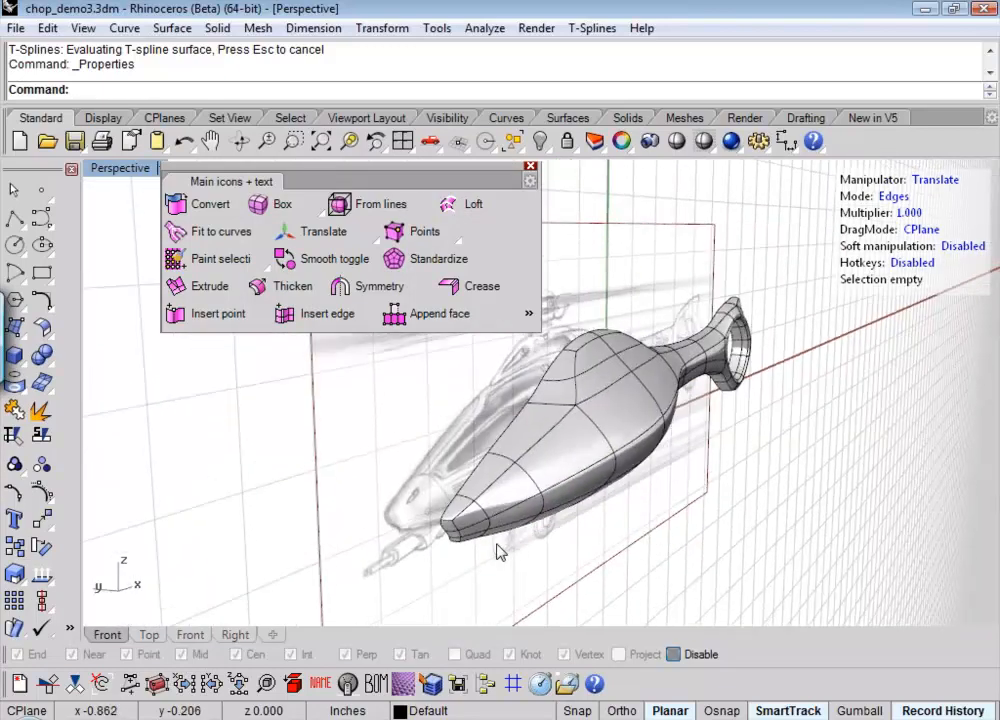
- Shift the short lower side edge behind the nose and the lower front side edge of the nose sideways
scroll(499, 551, up, 6)
scroll(499, 551, down, 4)
click(487, 517)
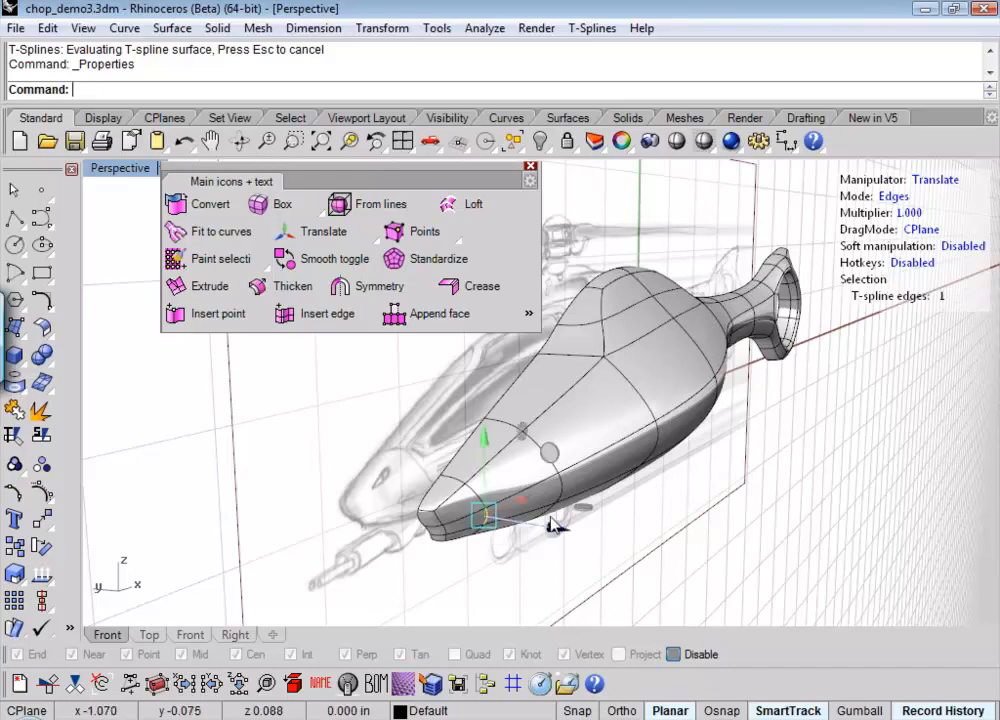
click(557, 535)
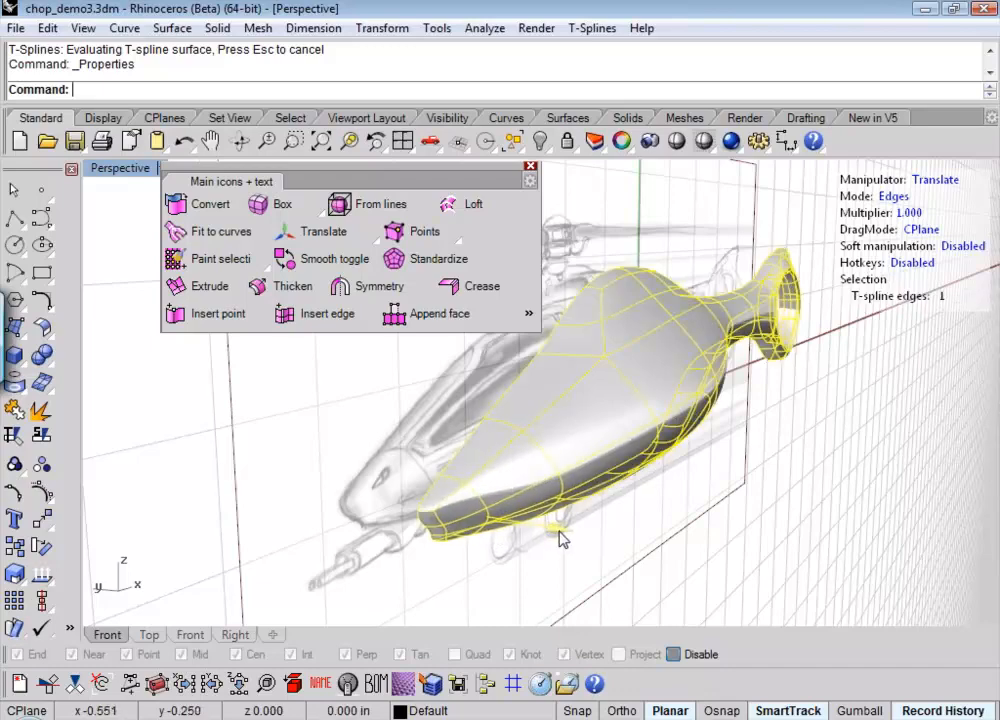
click(516, 575)
scroll(473, 555, up, 2)
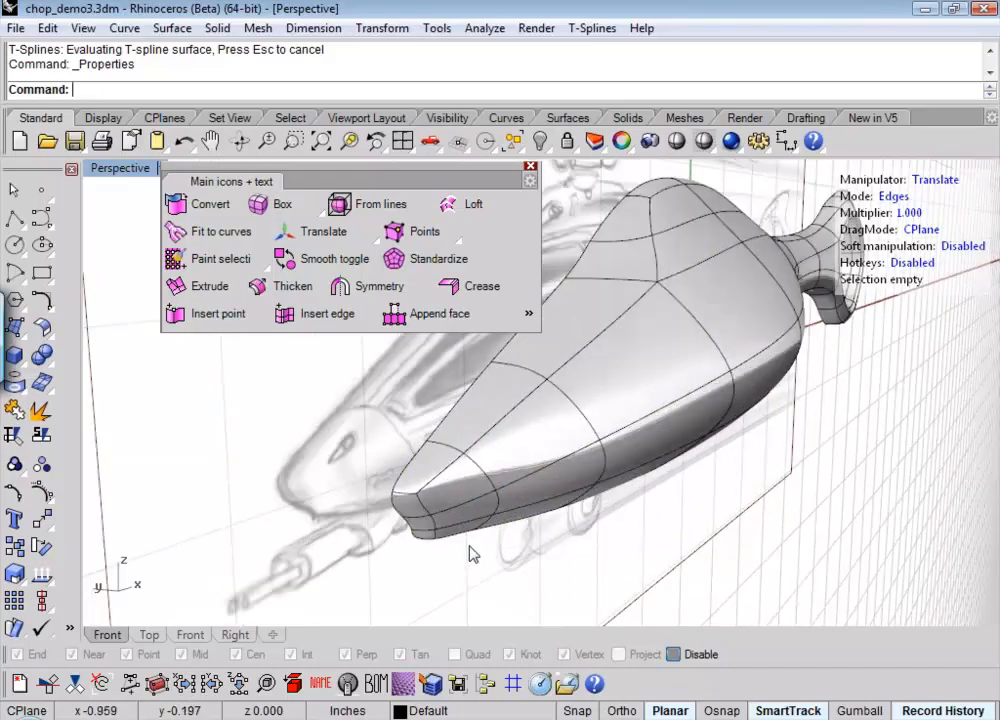
scroll(473, 555, up, 3)
click(482, 529)
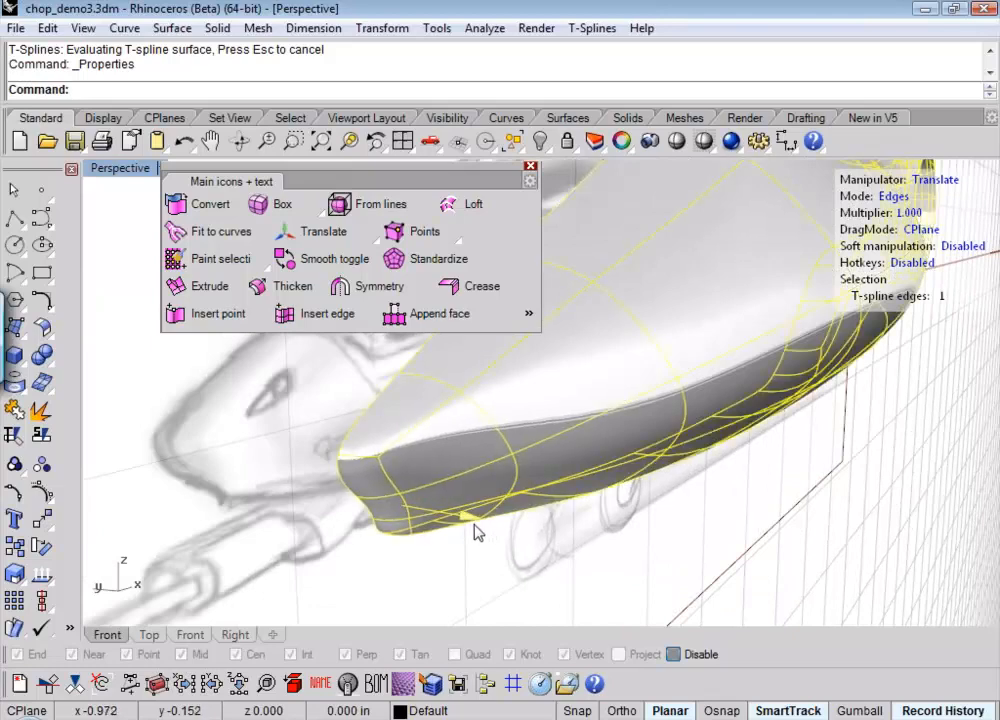
- In vertex mode, move the nose's lower front side vertex inward and the vertex just above it outward
click(888, 196)
click(893, 197)
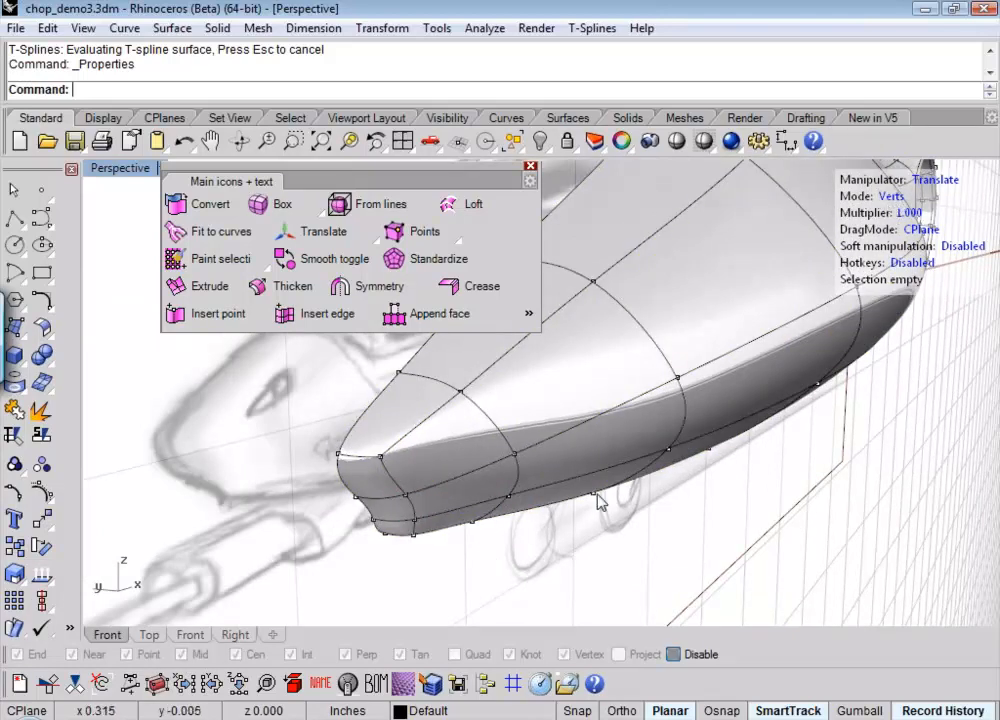
click(414, 520)
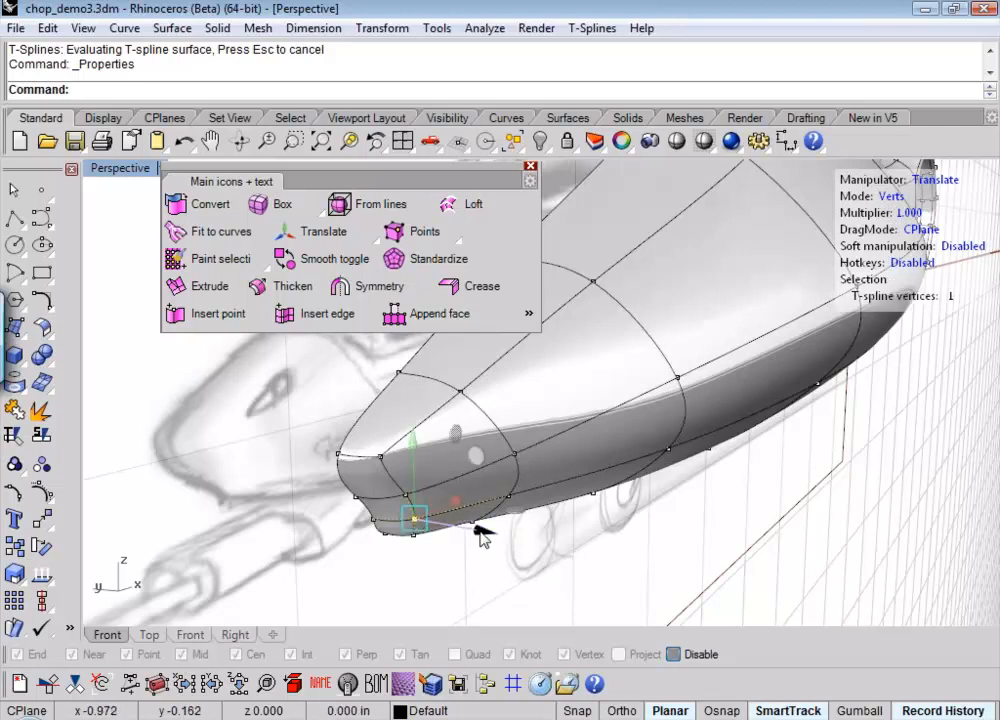
drag(480, 531, 421, 541)
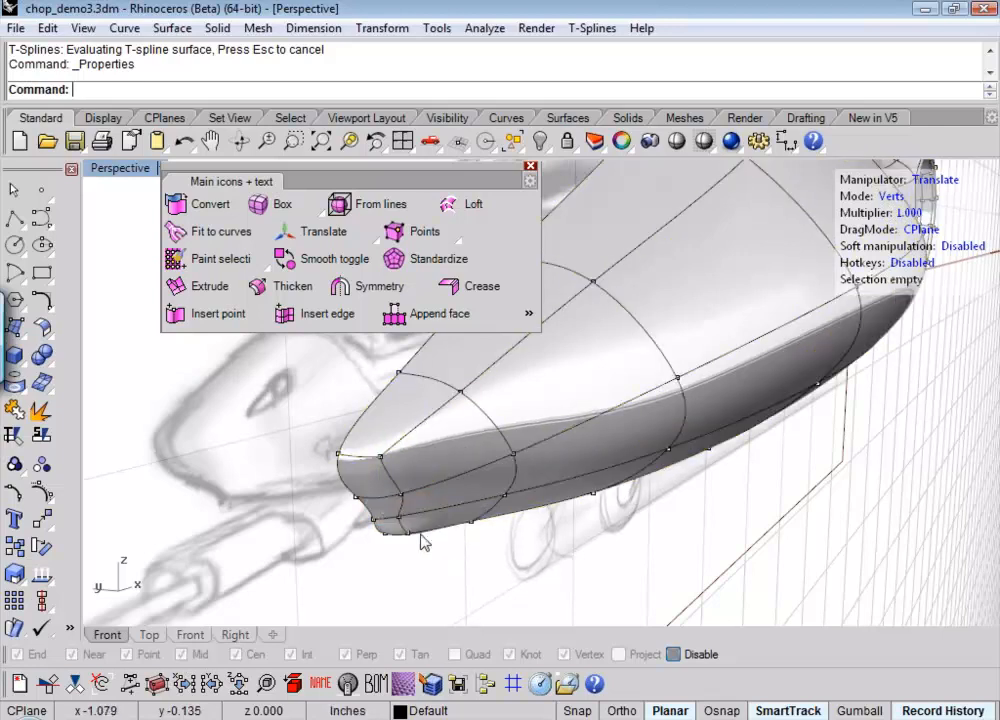
click(400, 494)
drag(460, 503, 483, 514)
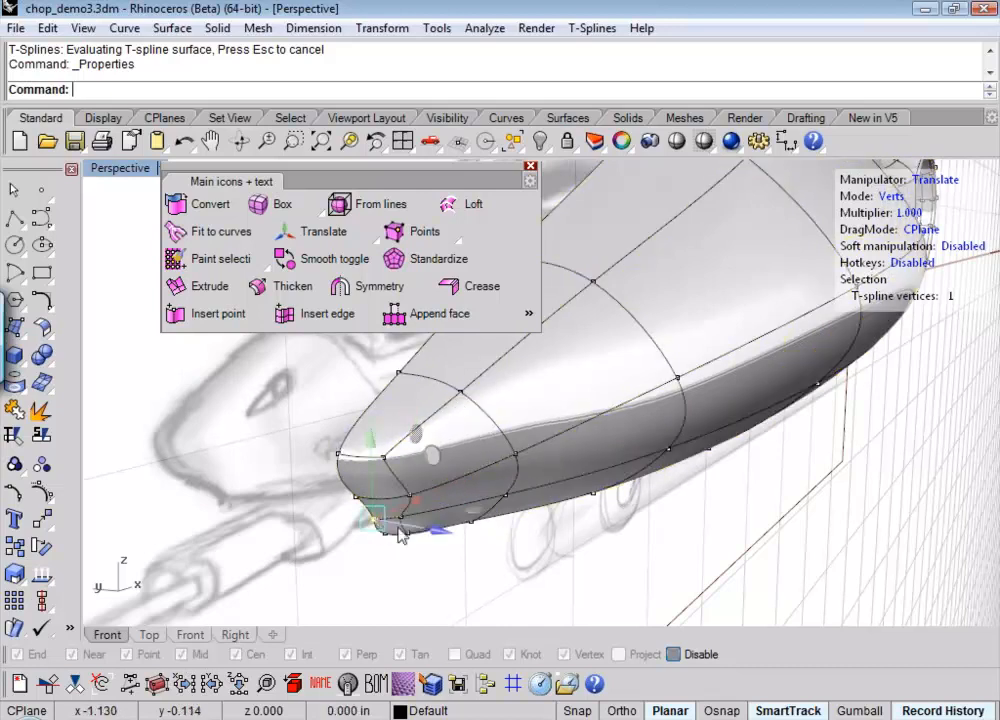
- Adjust the lower front vertex of the nose on the mid-plane to refine its underside
drag(420, 507, 466, 497)
click(403, 562)
click(403, 517)
click(528, 545)
scroll(525, 539, down, 8)
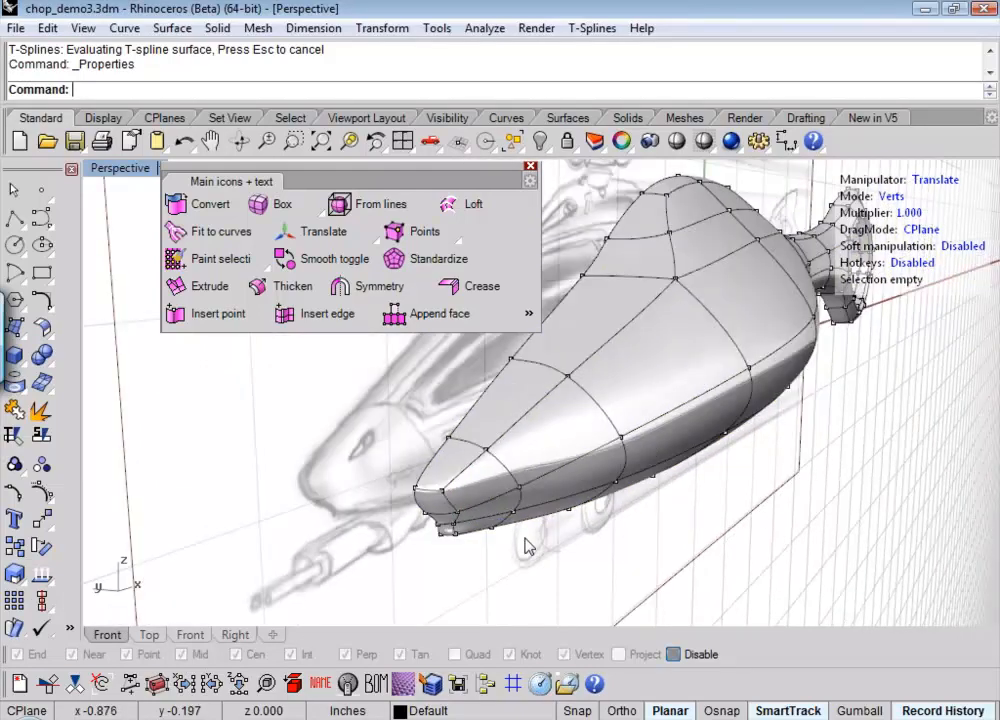
- Move the lower side vertex midway along the tail boom inward toward the mid-plane
right_drag(525, 539, 500, 478)
scroll(536, 468, up, 3)
click(449, 421)
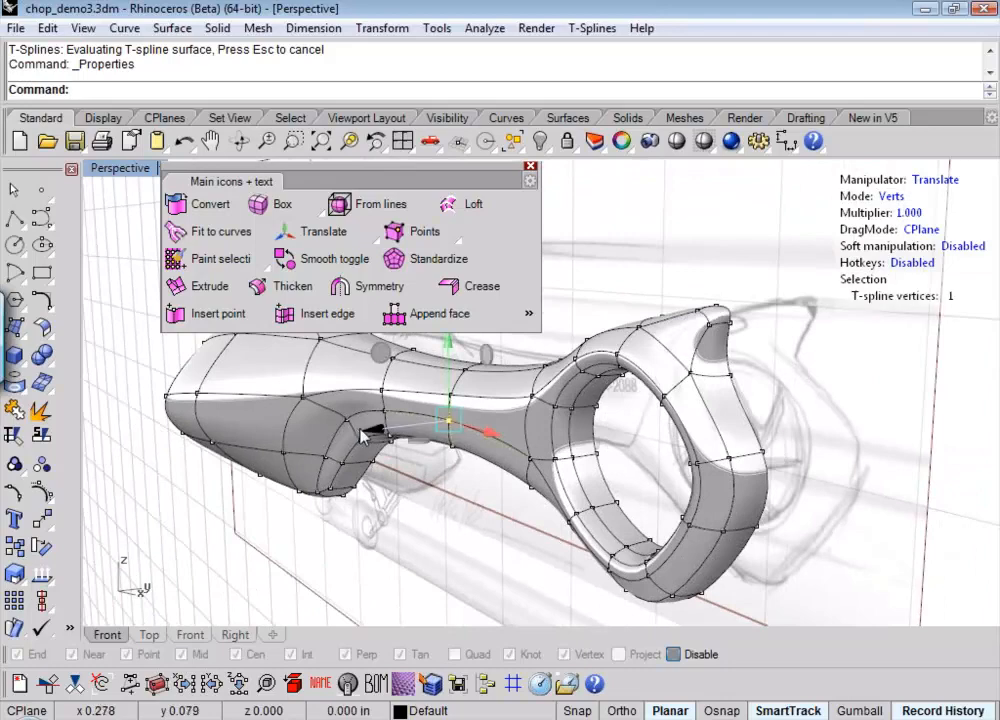
mouse_move(370, 432)
mouse_down()
mouse_move(401, 419)
mouse_move(382, 433)
mouse_up()
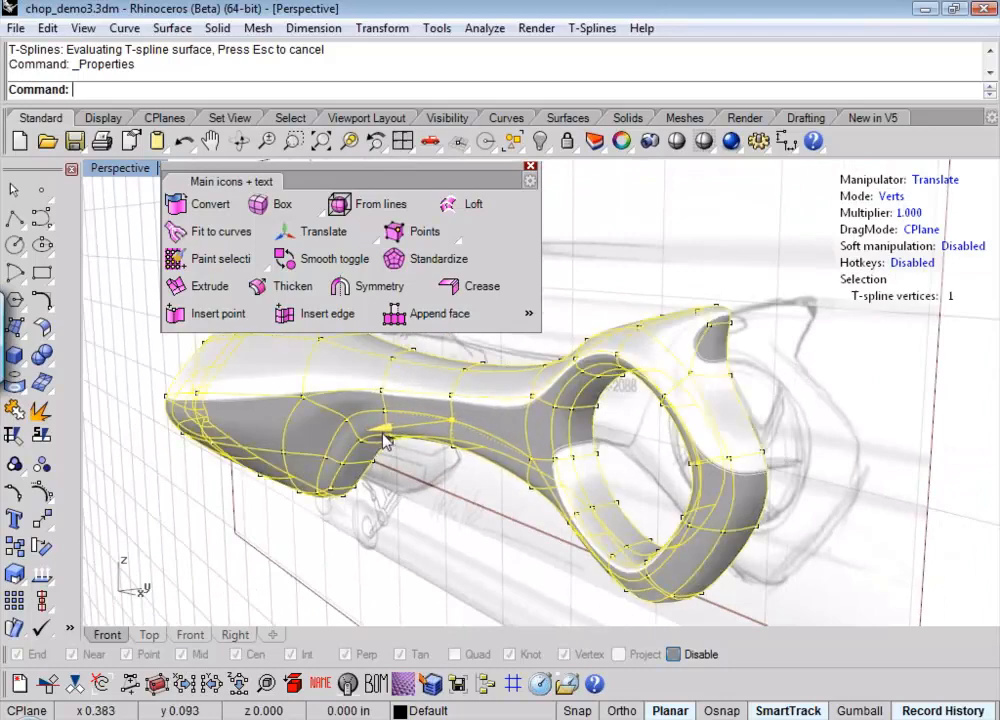
click(457, 531)
right_drag(444, 499, 464, 497)
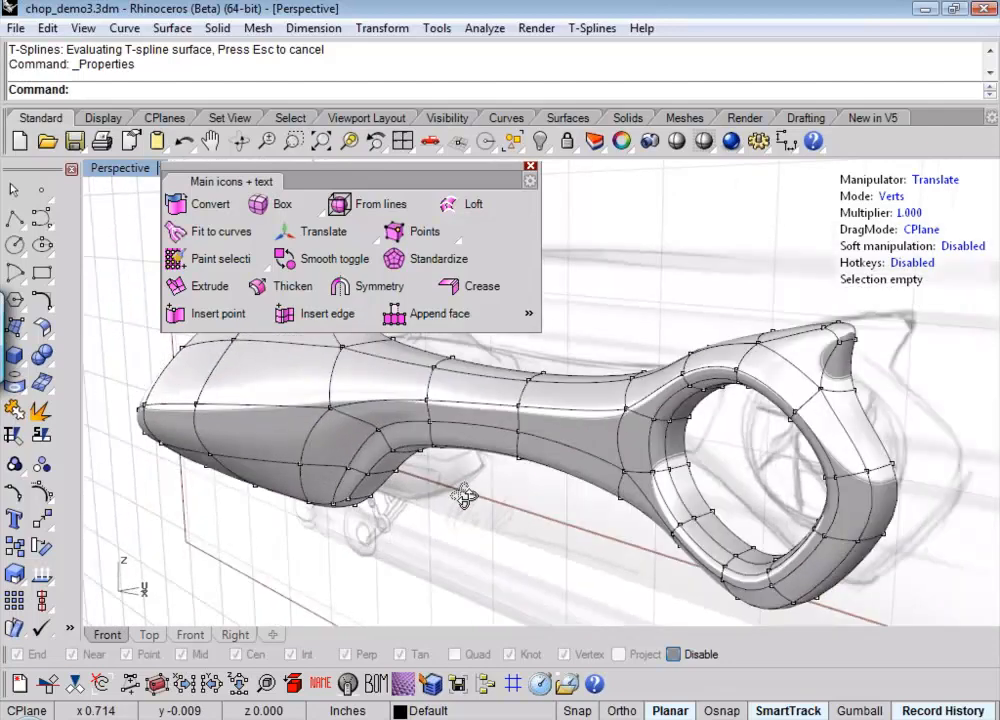
- In edge mode, pull the tail boom's middle side edge outward and adjust the side edge next to the fan ring
click(890, 196)
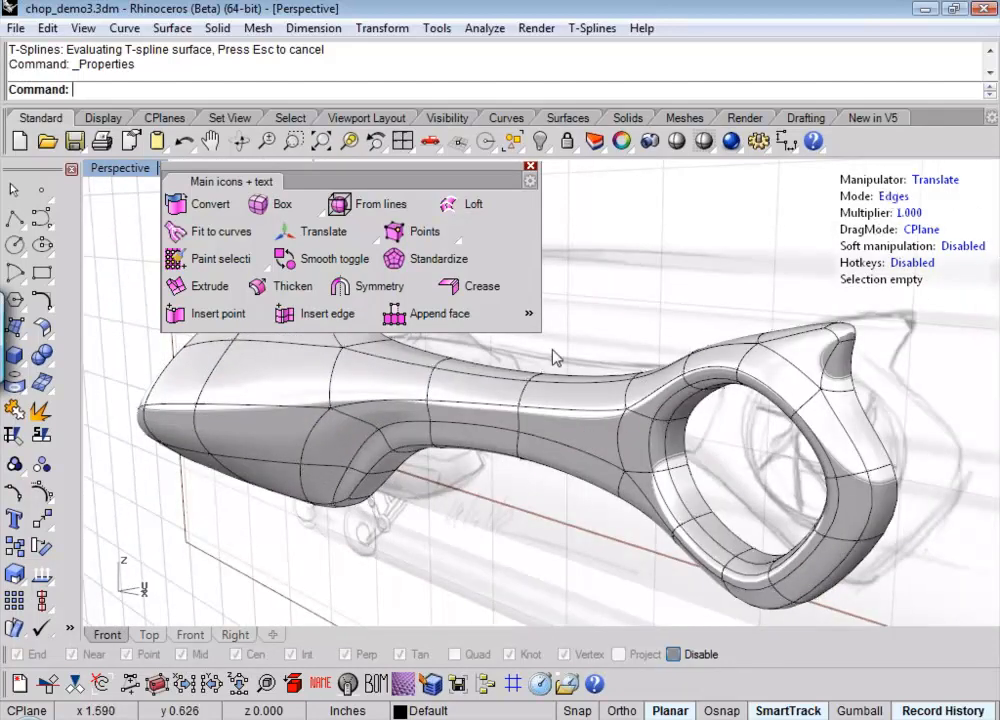
click(491, 416)
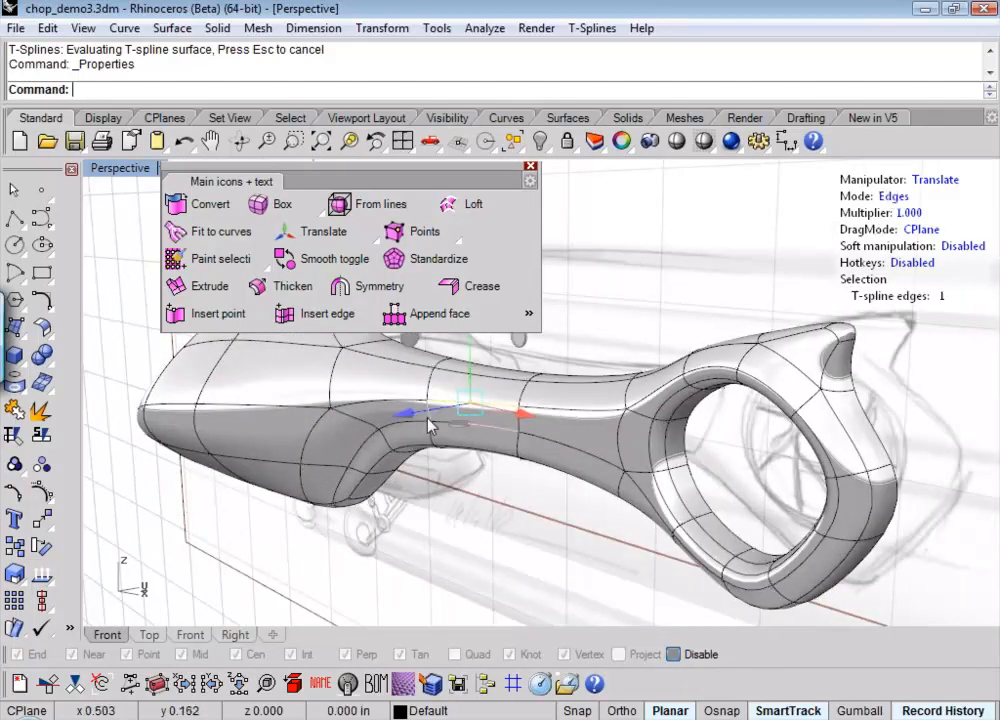
drag(411, 414, 396, 426)
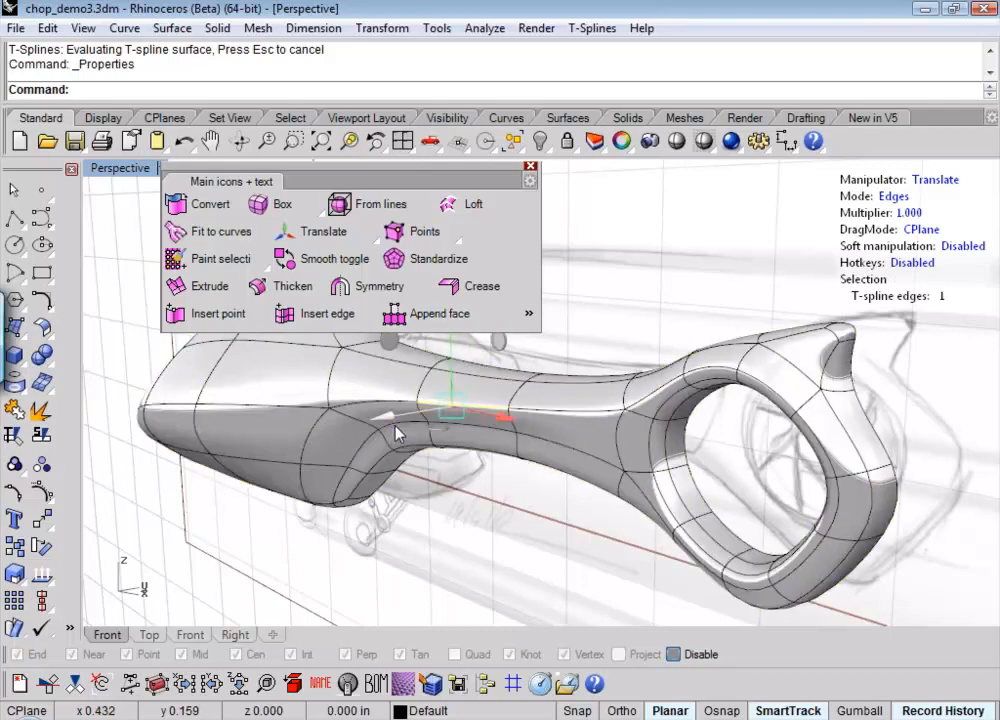
key(Escape)
click(581, 414)
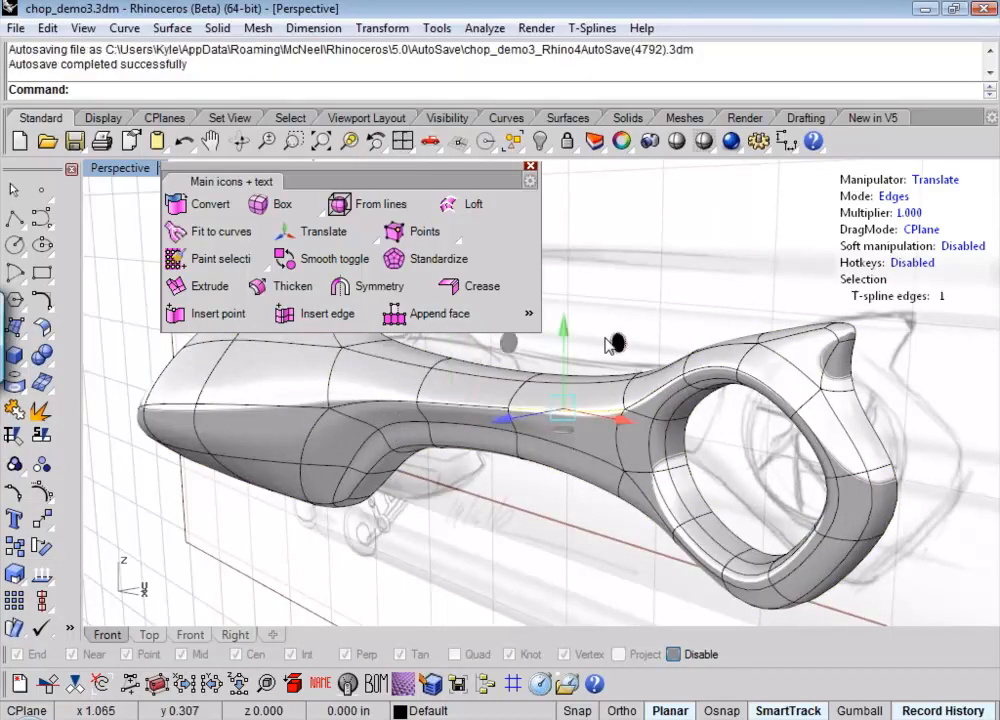
drag(567, 335, 584, 347)
key(Escape)
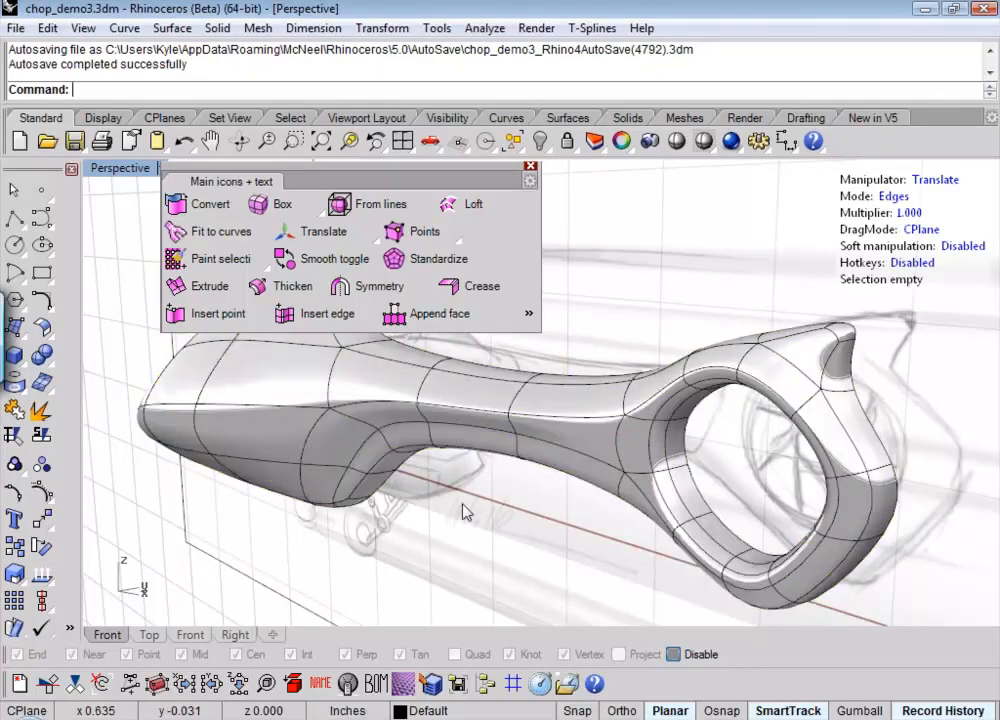
- Raise the lower side edge in the middle of the tail boom slightly
click(481, 435)
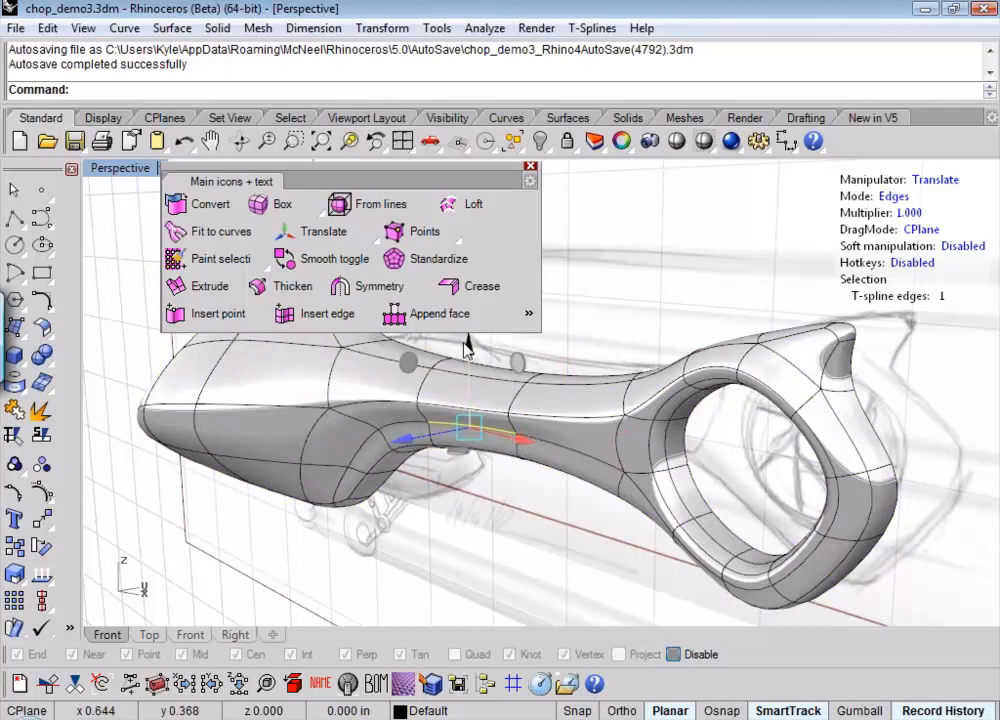
drag(471, 349, 472, 343)
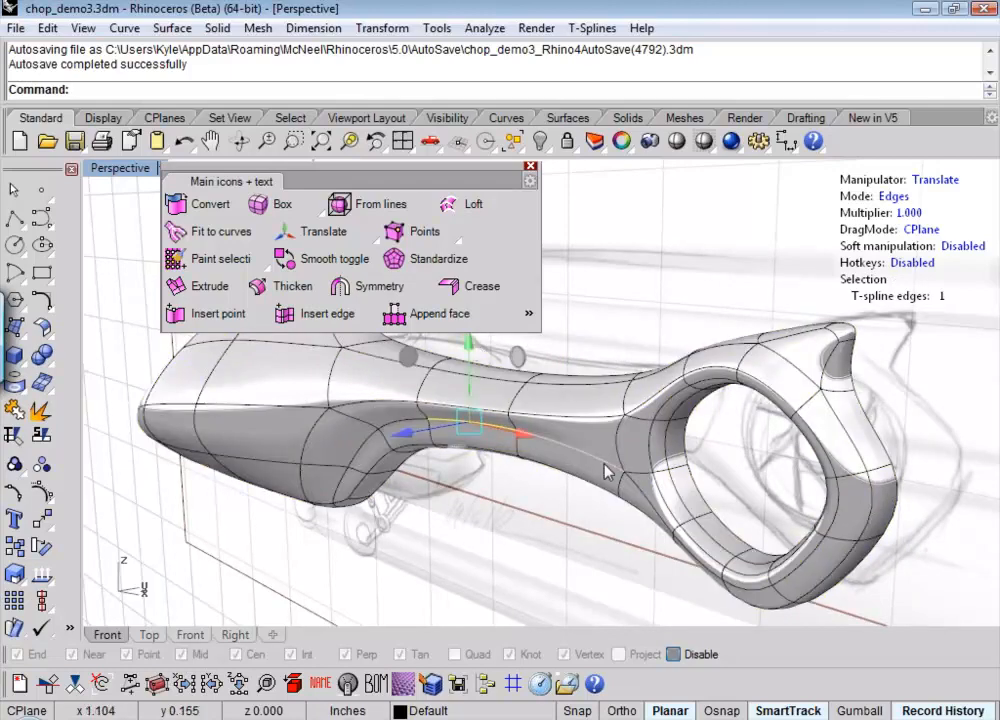
key(Escape)
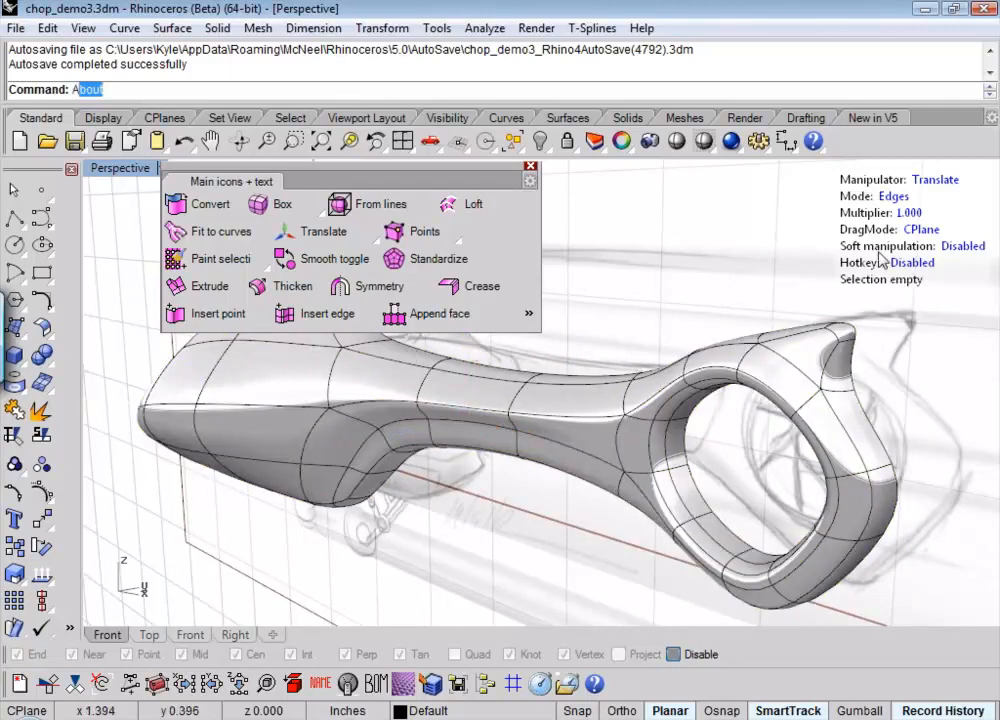
- In vertex mode, bring the two side vertices where the tail boom meets the fan ring forward and closer together
text(a)
click(896, 198)
click(896, 198)
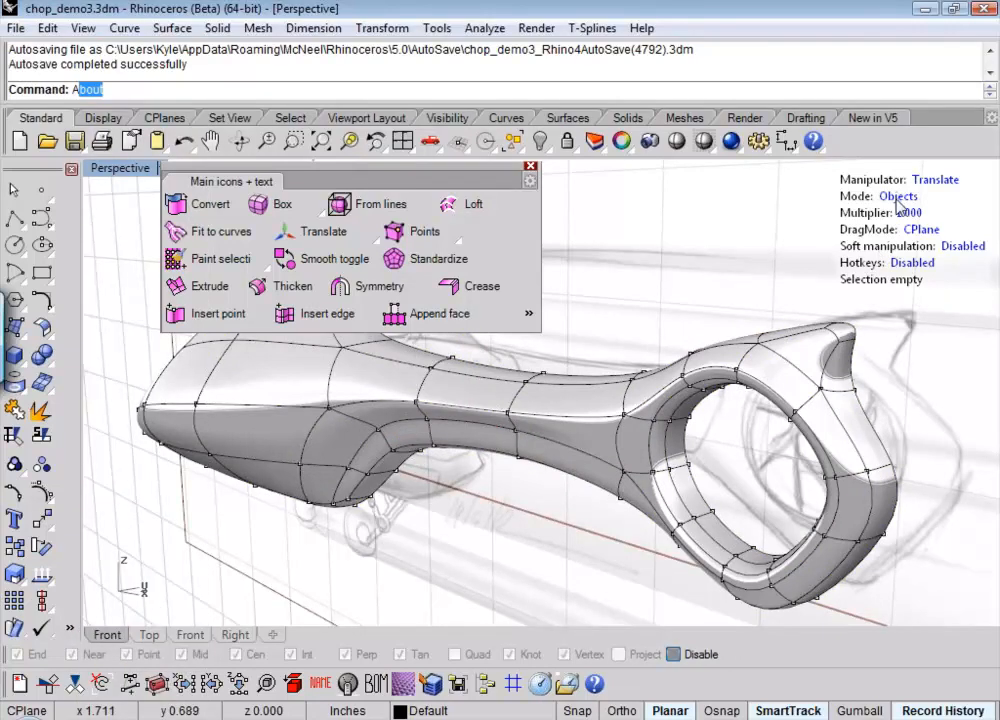
click(626, 473)
drag(632, 473, 664, 372)
key(Escape)
- Move the side vertex at the rear of the fuselage, ahead of the tail boom, downward and outward
click(330, 410)
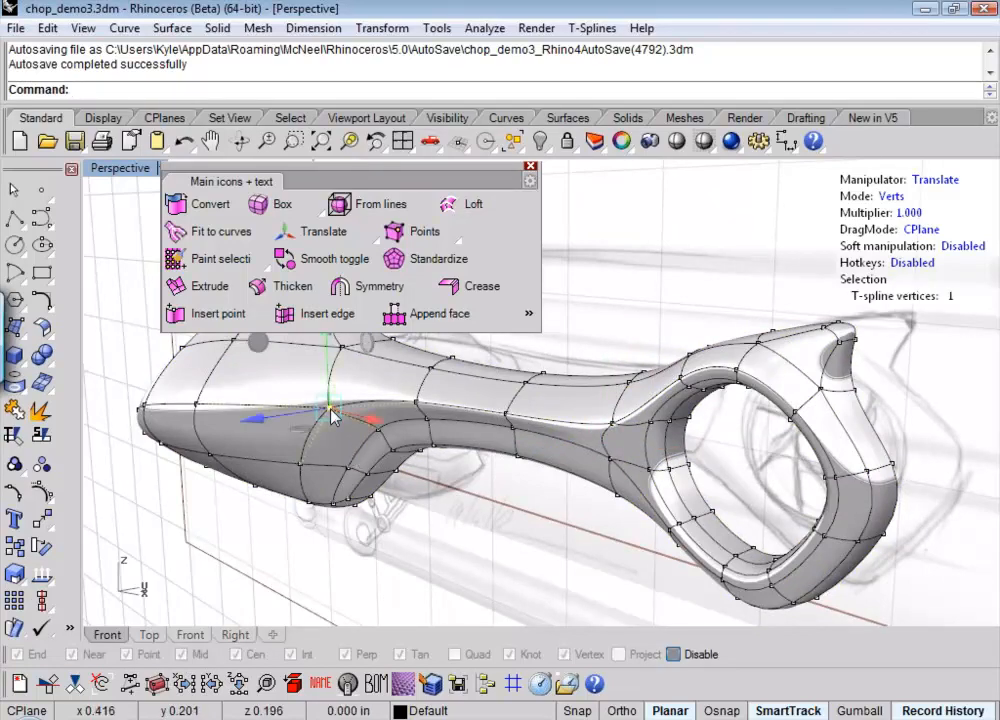
drag(378, 348, 395, 376)
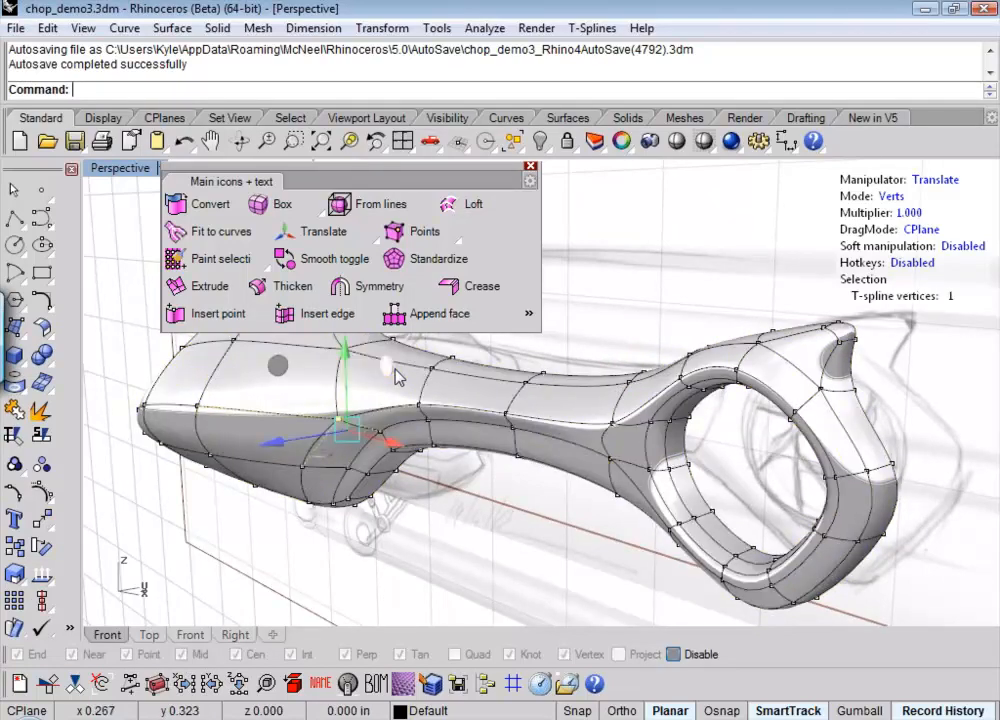
drag(277, 451, 250, 466)
click(427, 505)
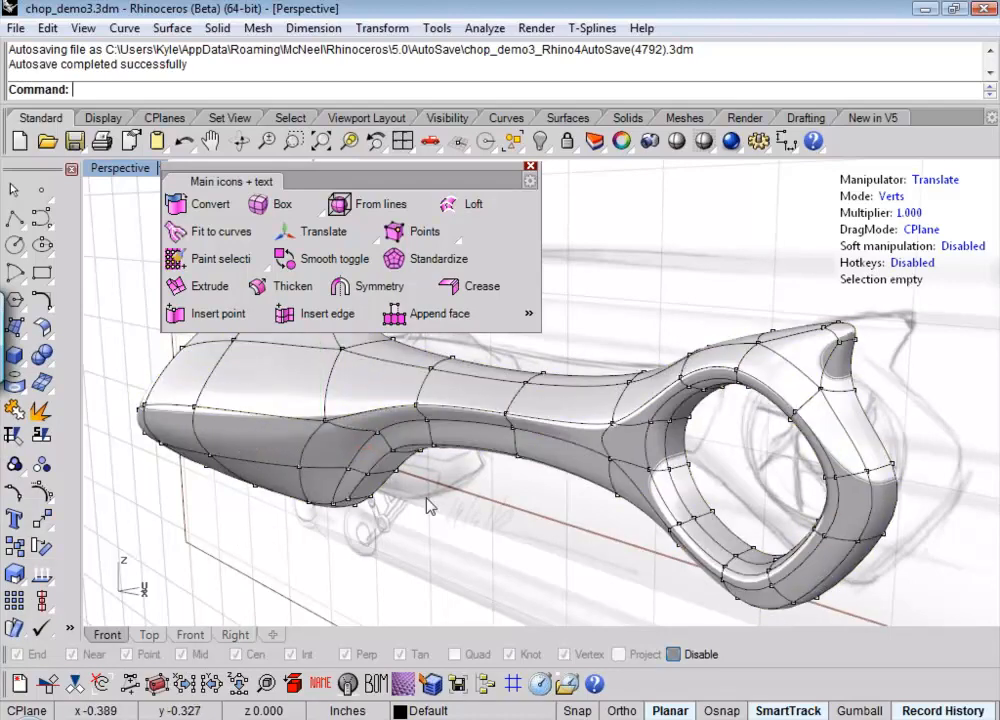
- Examine the tail boom, fan ring and fuselage from the side and the whole body from the nose
scroll(428, 499, down, 3)
right_drag(429, 499, 661, 486)
right_drag(632, 529, 603, 525)
scroll(728, 464, up, 5)
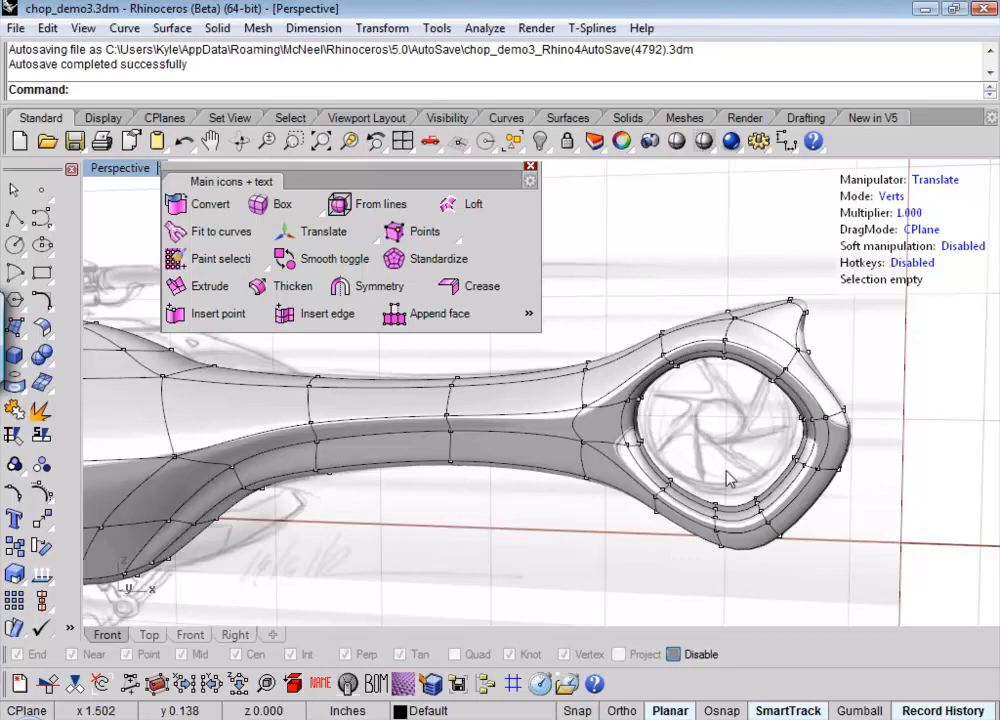
right_drag(729, 482, 583, 481)
scroll(583, 481, down, 2)
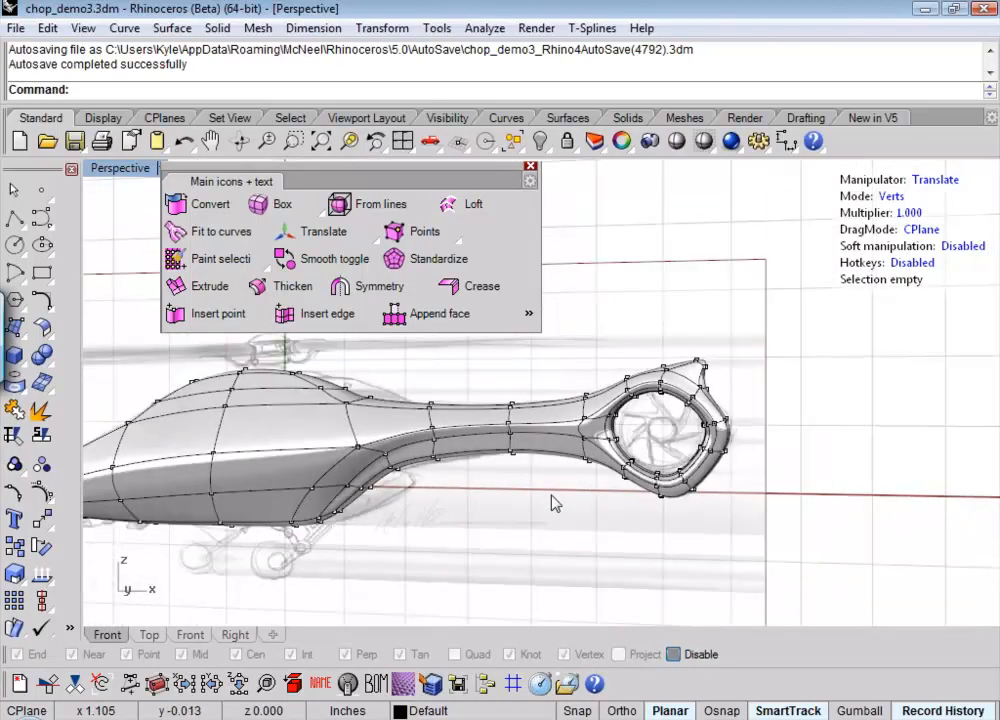
shift+right_drag(447, 535, 791, 458)
right_drag(787, 457, 763, 471)
- In edge mode, move the lengthwise side edge on the front of the fuselage, behind the nose, outward with the Translate manipulator
click(930, 180)
click(893, 196)
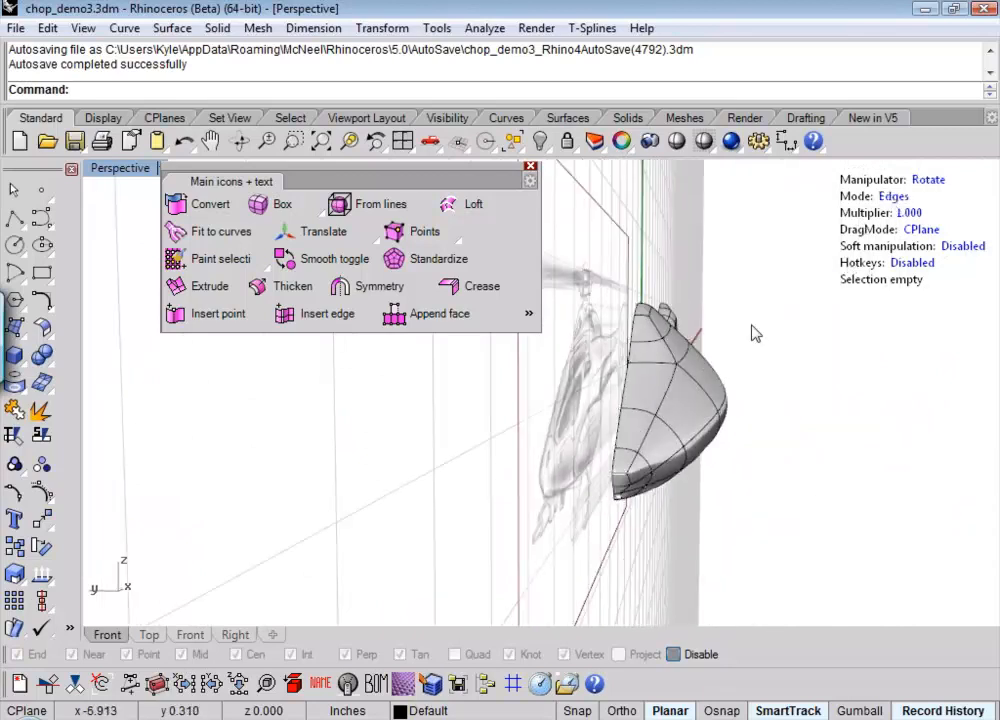
click(665, 408)
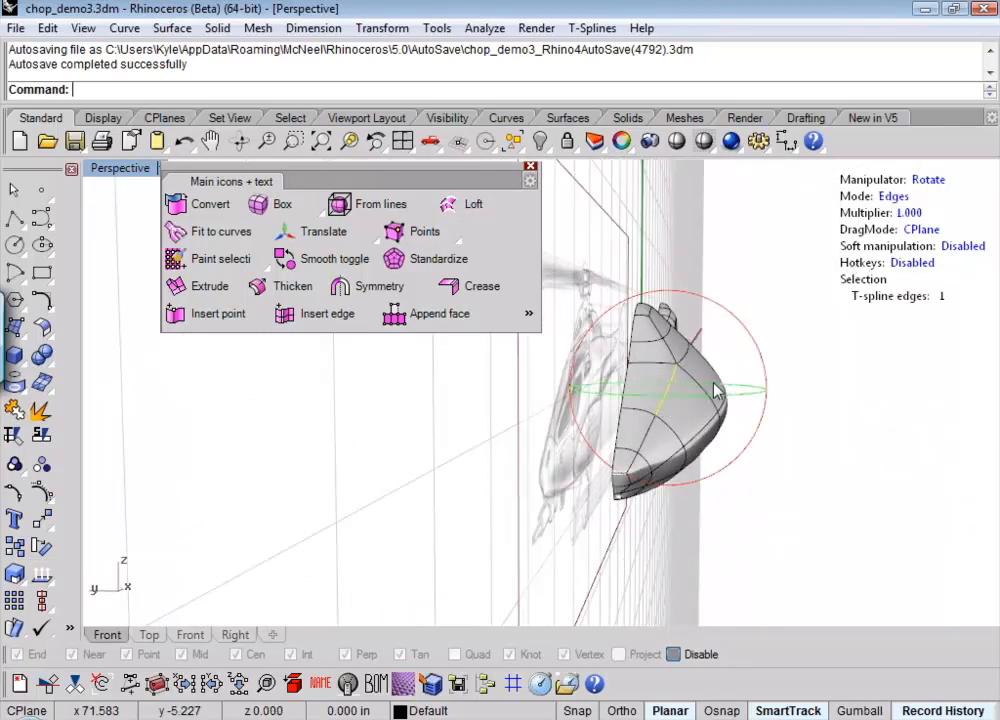
click(926, 180)
click(926, 180)
click(926, 180)
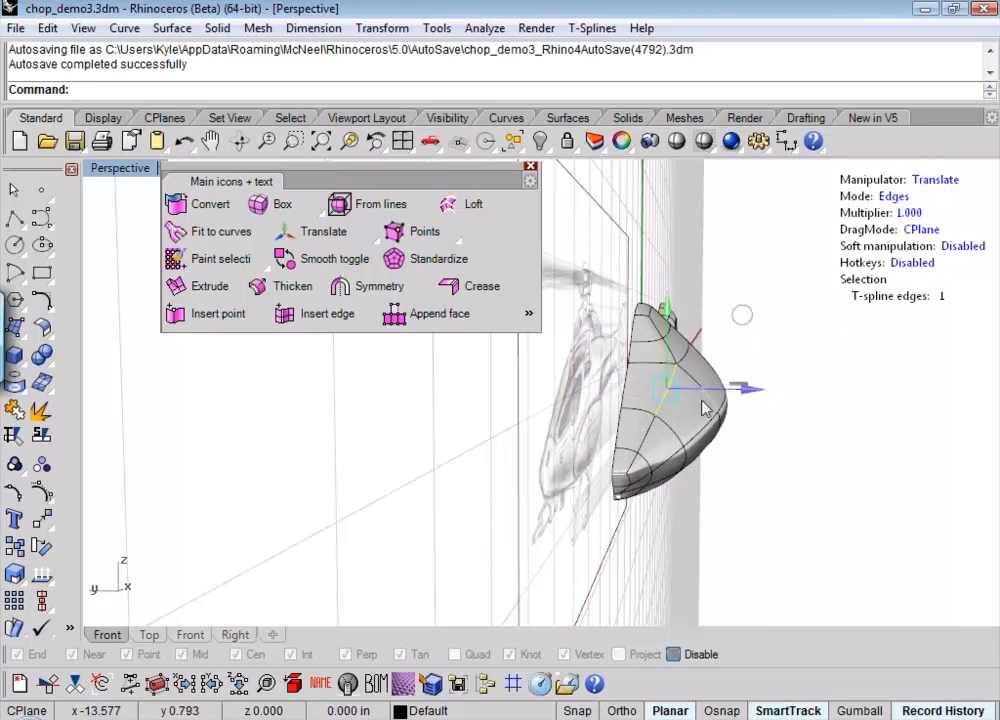
drag(759, 397, 783, 404)
- In the top view, move the outermost side edge at the widest part of the fuselage slightly outward
right_drag(770, 440, 665, 432)
key(ctrl+F1)
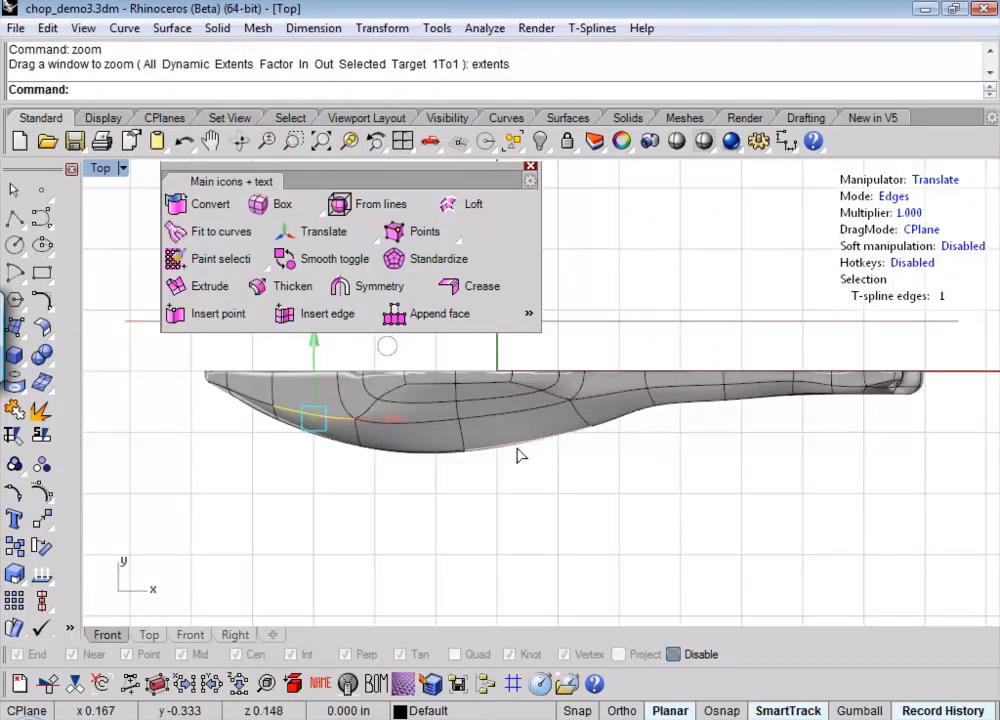
click(535, 362)
drag(535, 354, 535, 359)
click(505, 489)
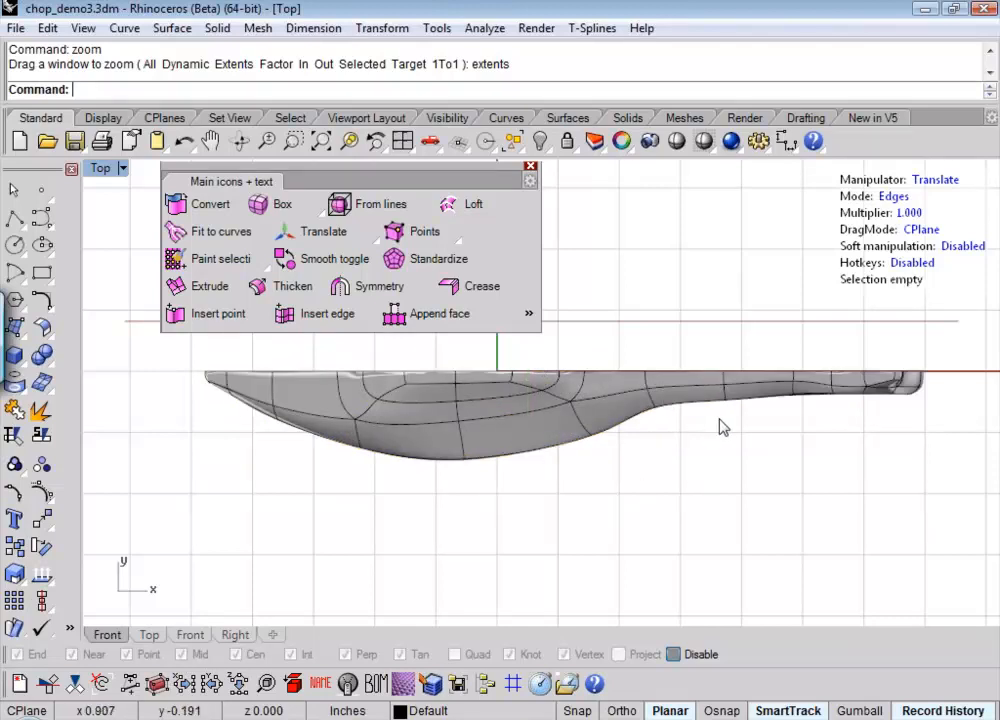
- In vertex mode, move the outer side vertex midway along the tail boom inward toward the centre plane and slightly rearward
click(900, 196)
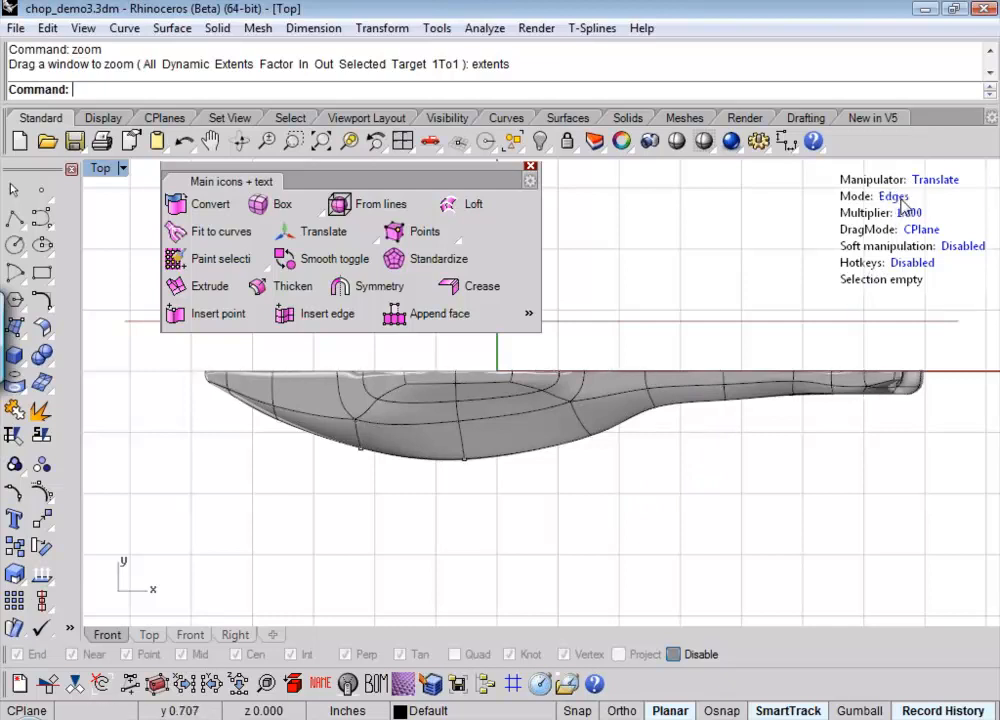
scroll(733, 411, up, 4)
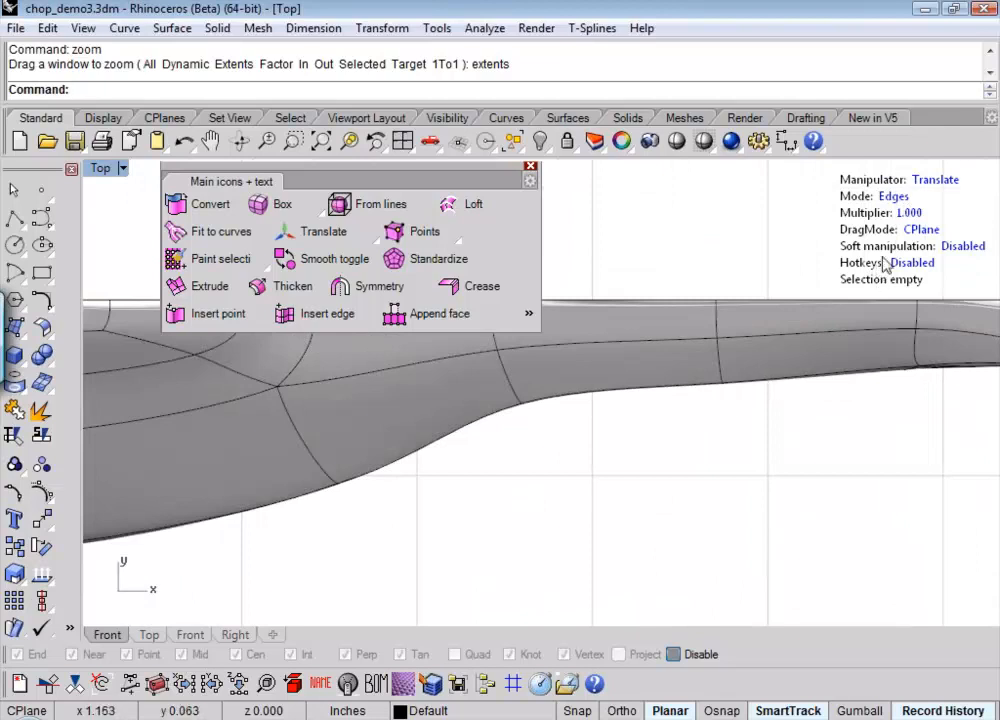
click(896, 197)
click(895, 197)
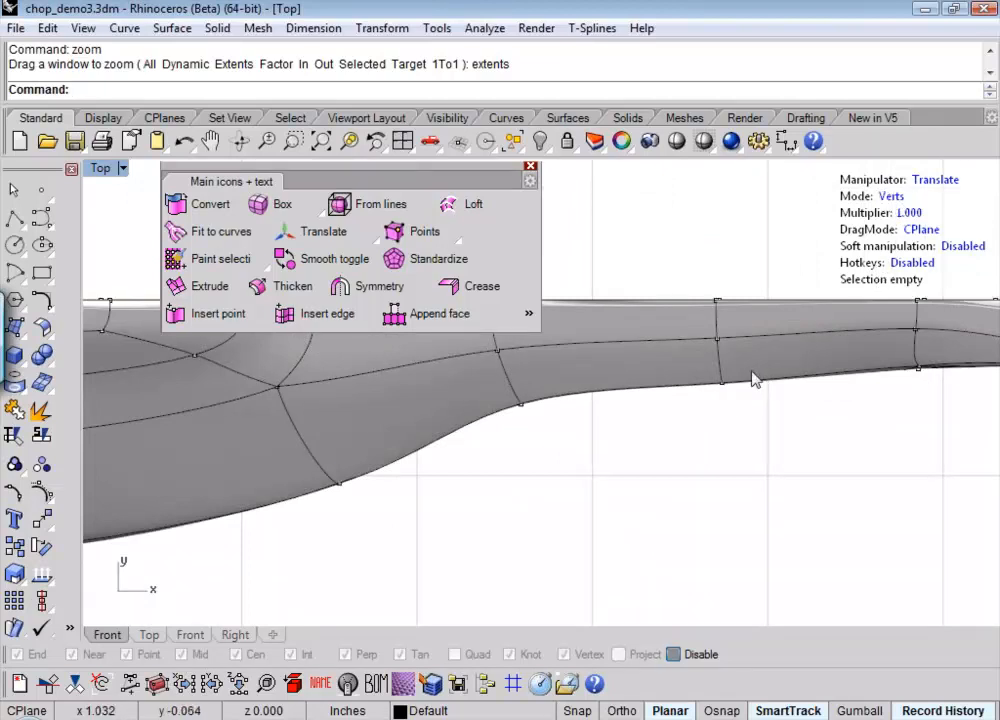
click(722, 385)
drag(721, 297, 728, 276)
key(Escape)
scroll(690, 421, down, 5)
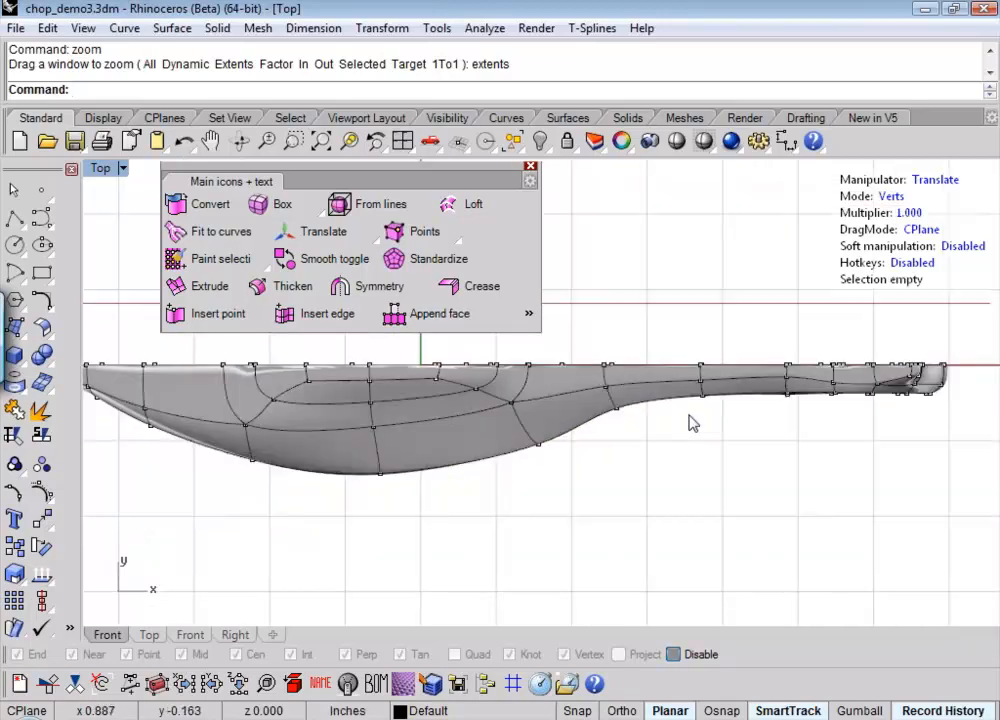
- Turn on the tubetomatch layer and view the fan ring together with the tube in perspective
key(ctrl+F4)
key(ctrl+alt+e)
right_drag(690, 421, 626, 414)
scroll(793, 444, up, 5)
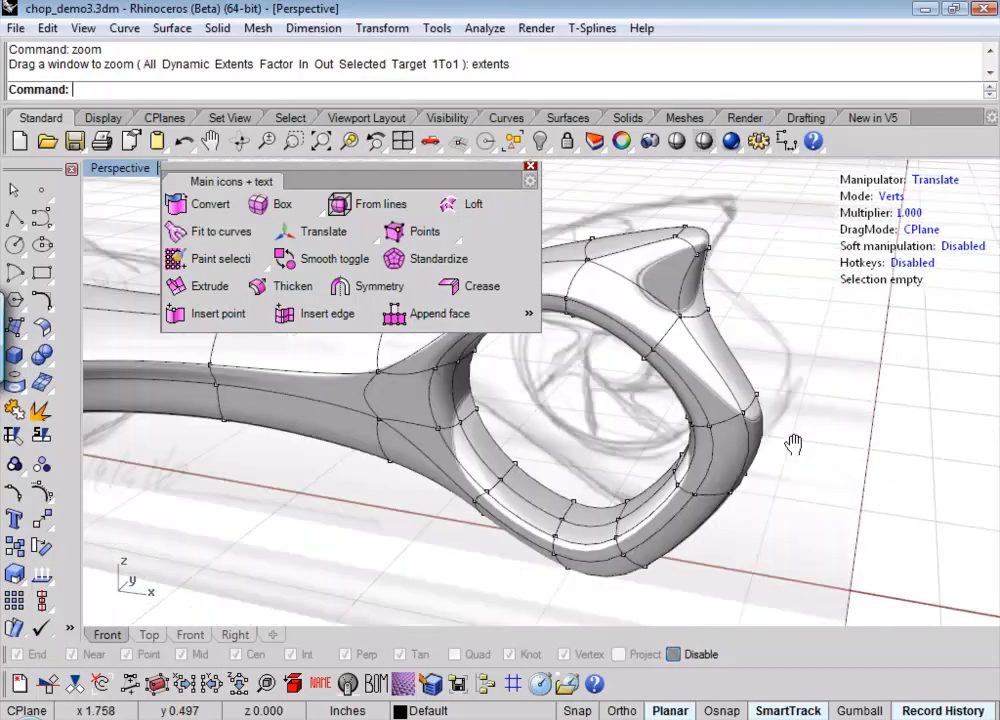
right_drag(793, 444, 720, 470)
click(594, 141)
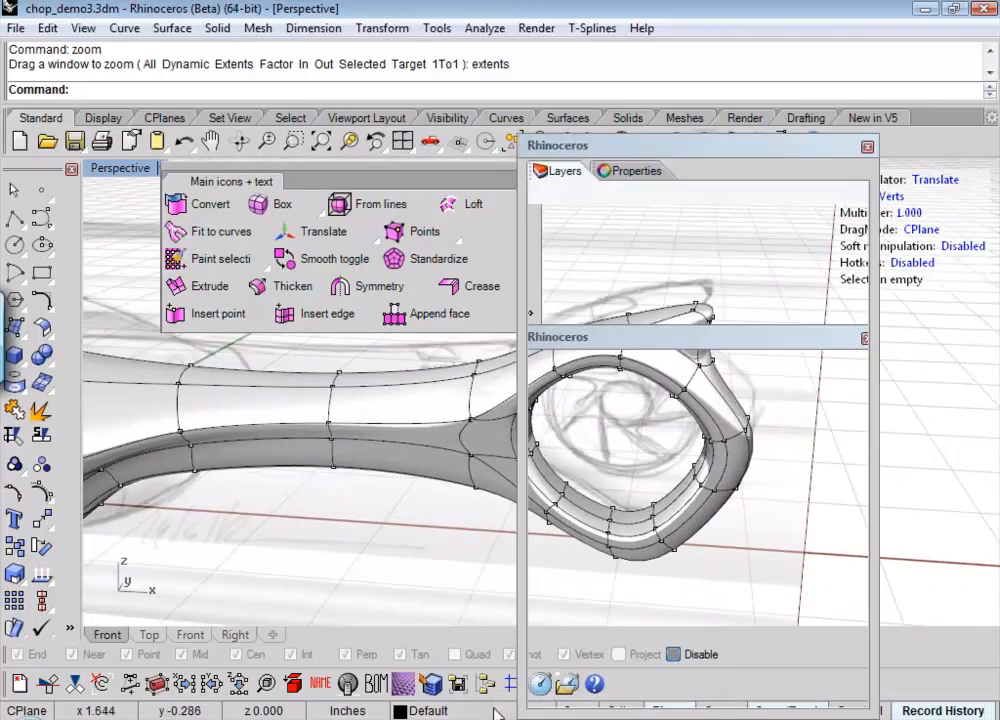
click(658, 271)
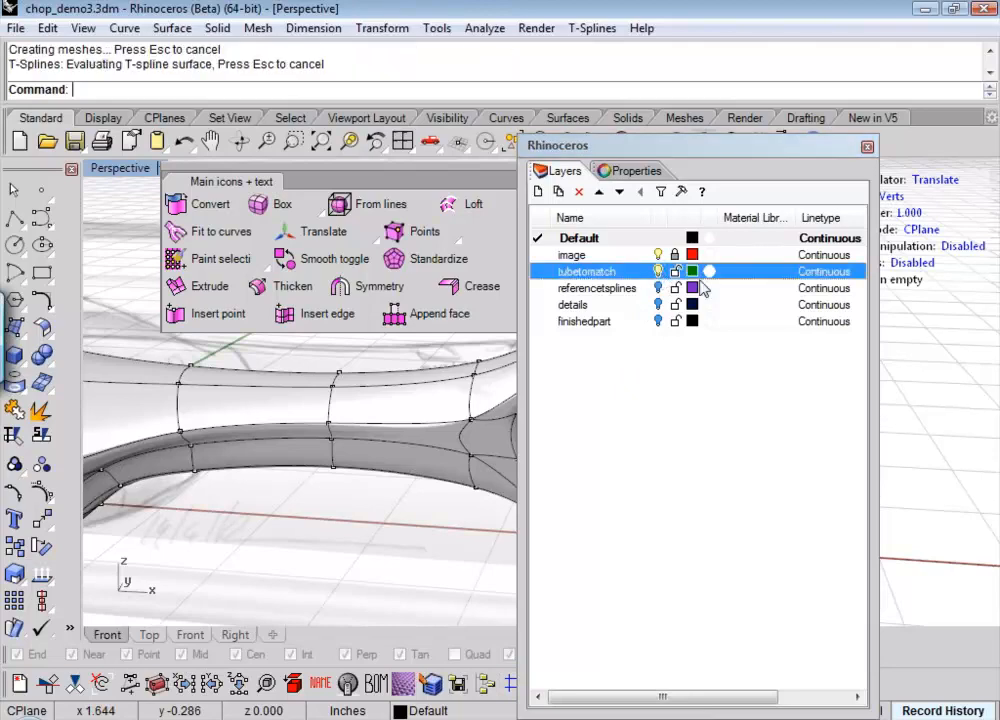
click(867, 146)
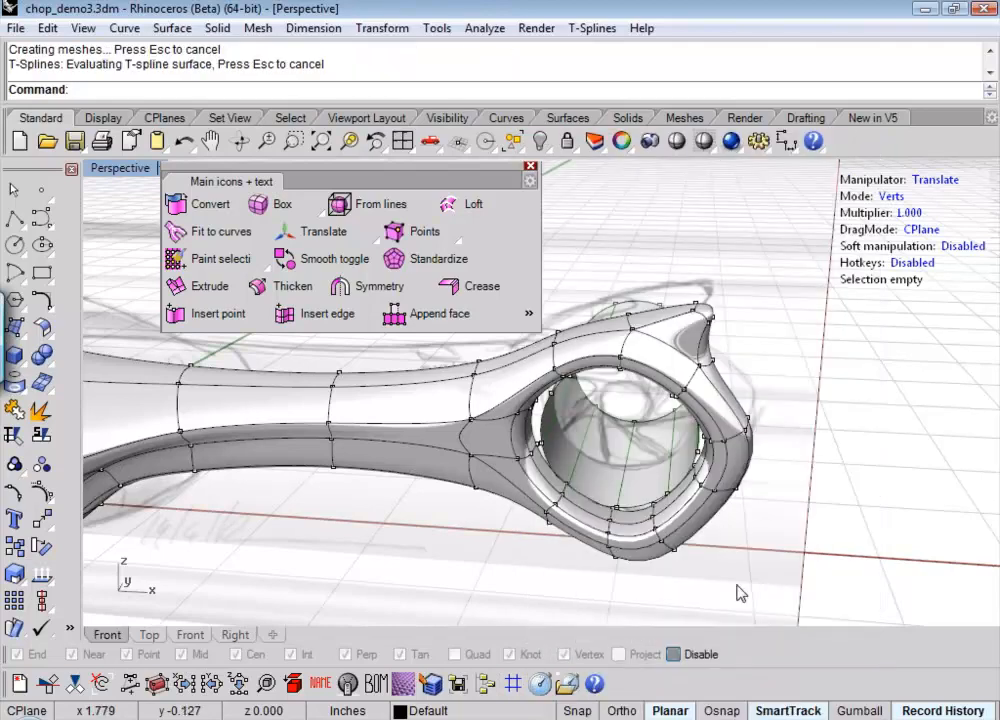
right_drag(727, 578, 643, 518)
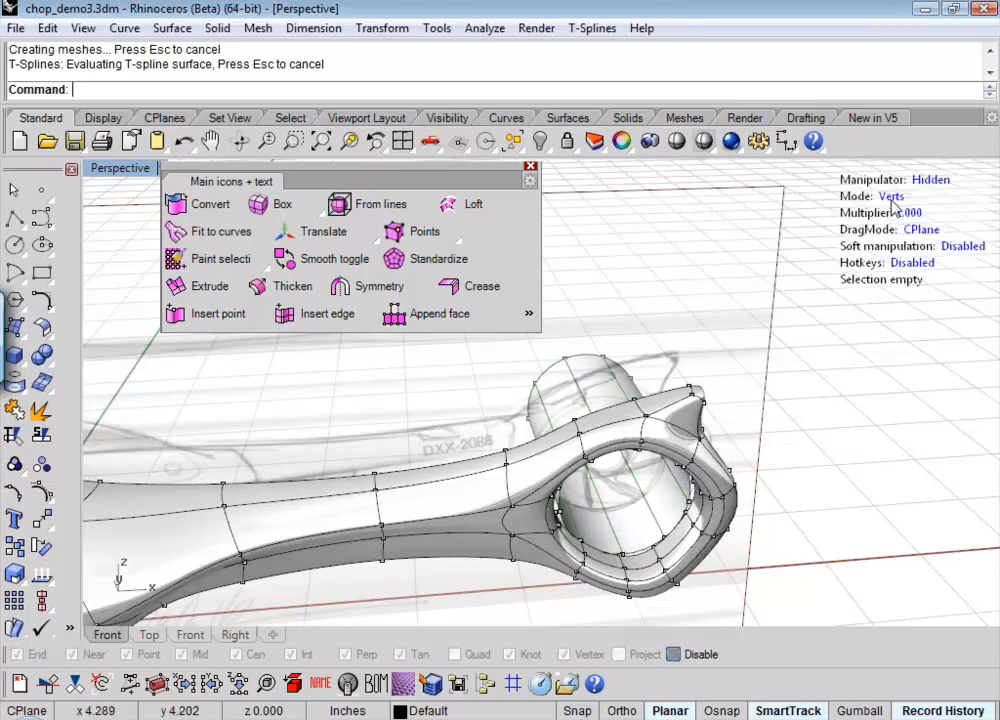
- In object mode, delete the tube surface running through the fan ring
click(893, 197)
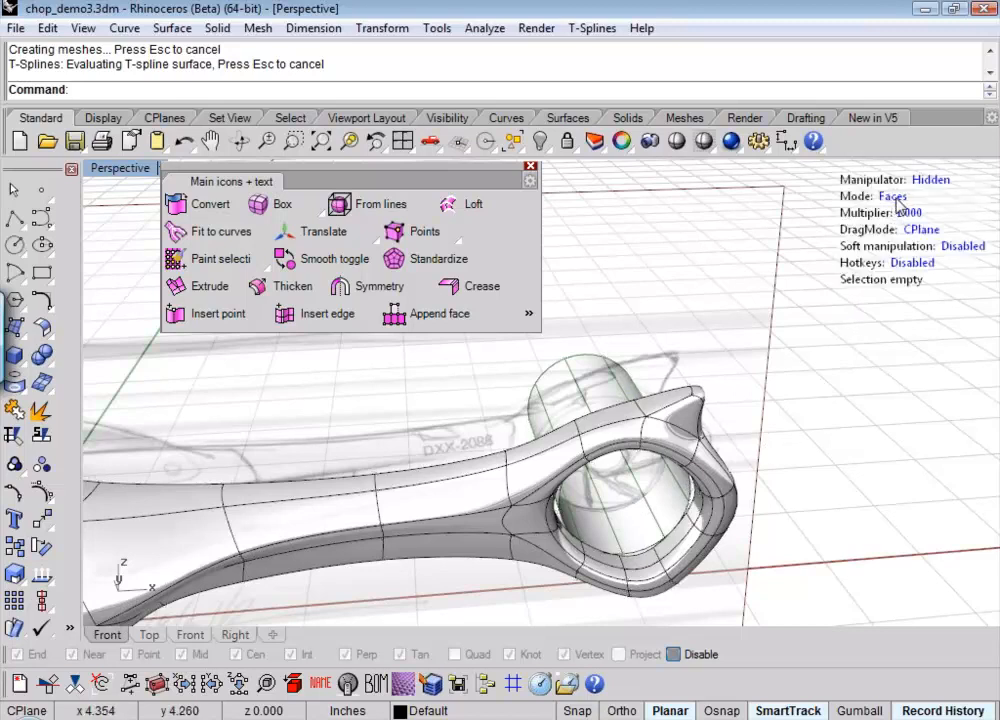
click(620, 378)
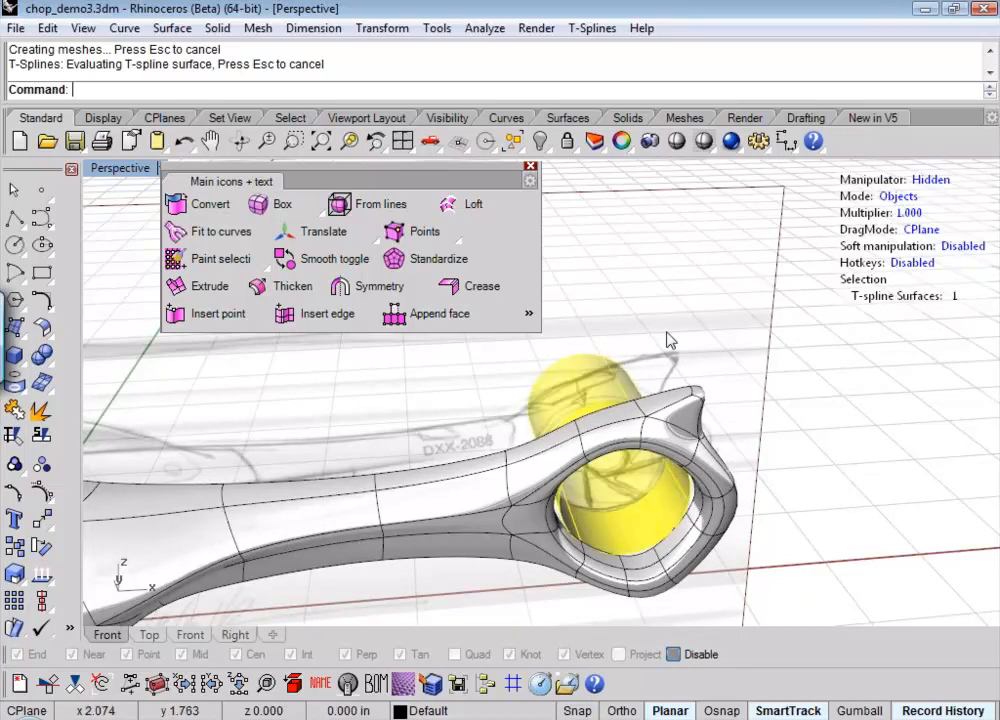
key(Delete)
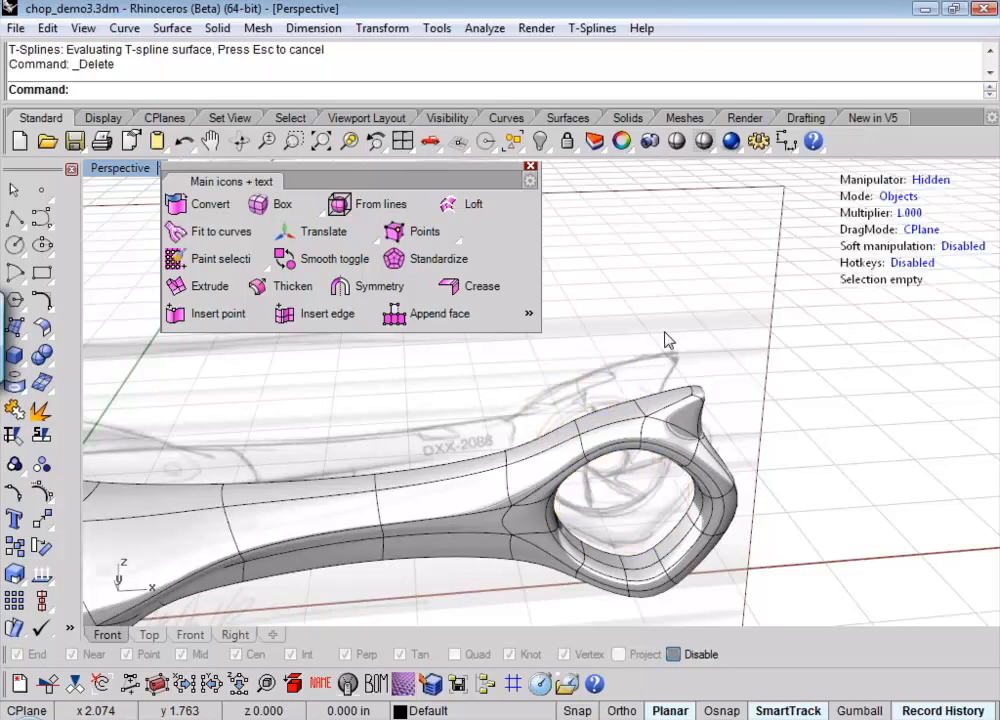
- In the front view, draw a circle by its horizontal diameter, about 0.34 in, across the fan ring's opening
key(ctrl+F2)
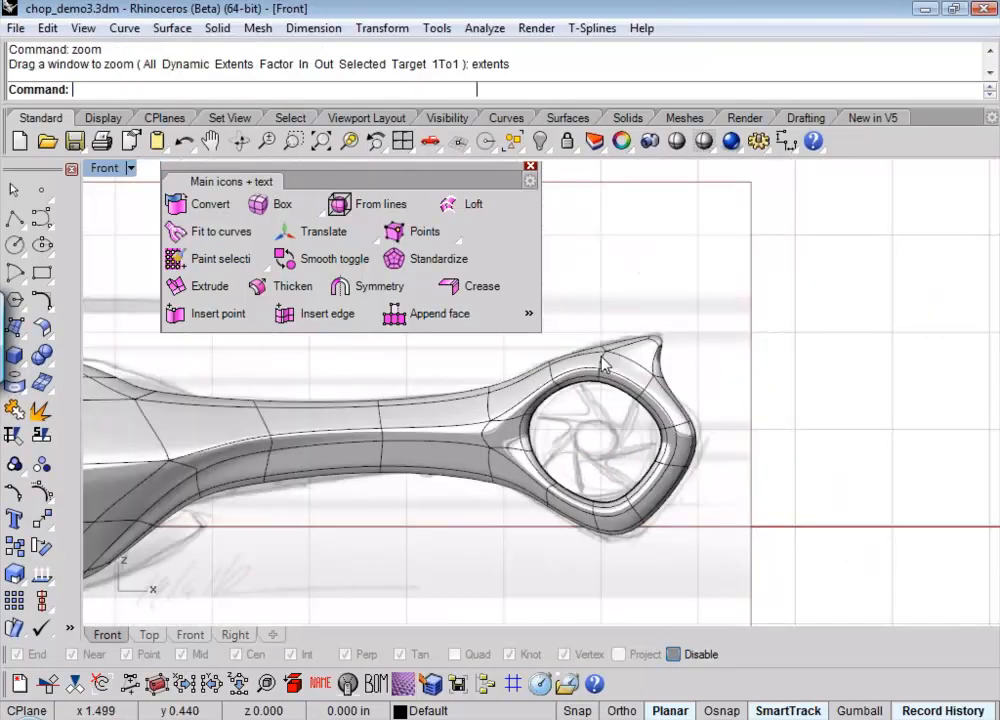
right_drag(816, 436, 630, 515)
scroll(676, 455, up, 5)
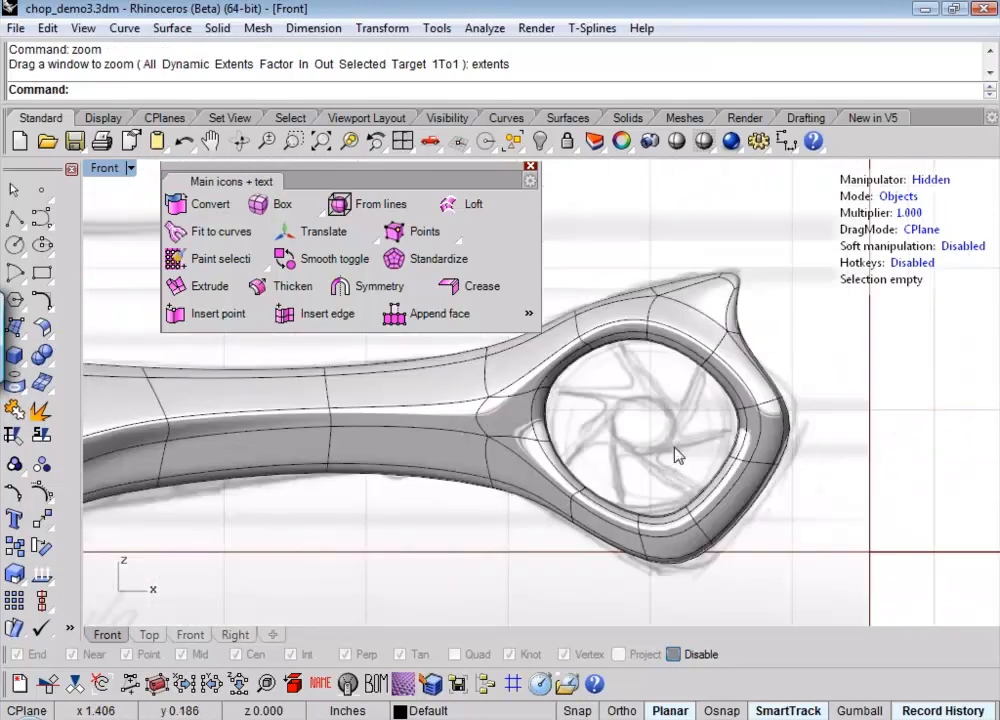
click(18, 250)
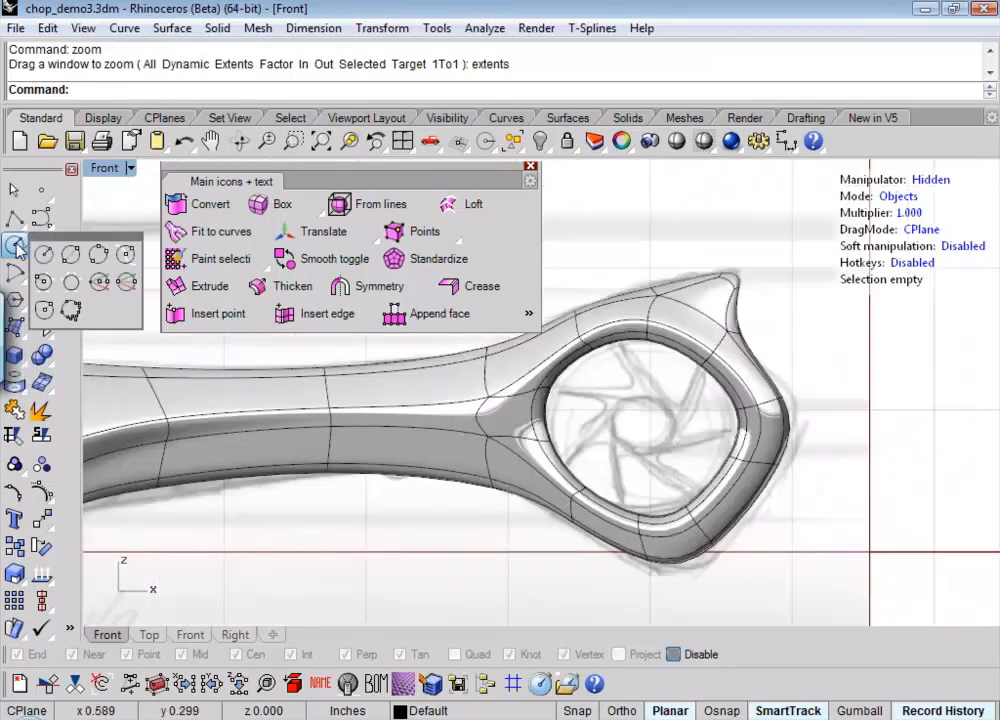
click(54, 205)
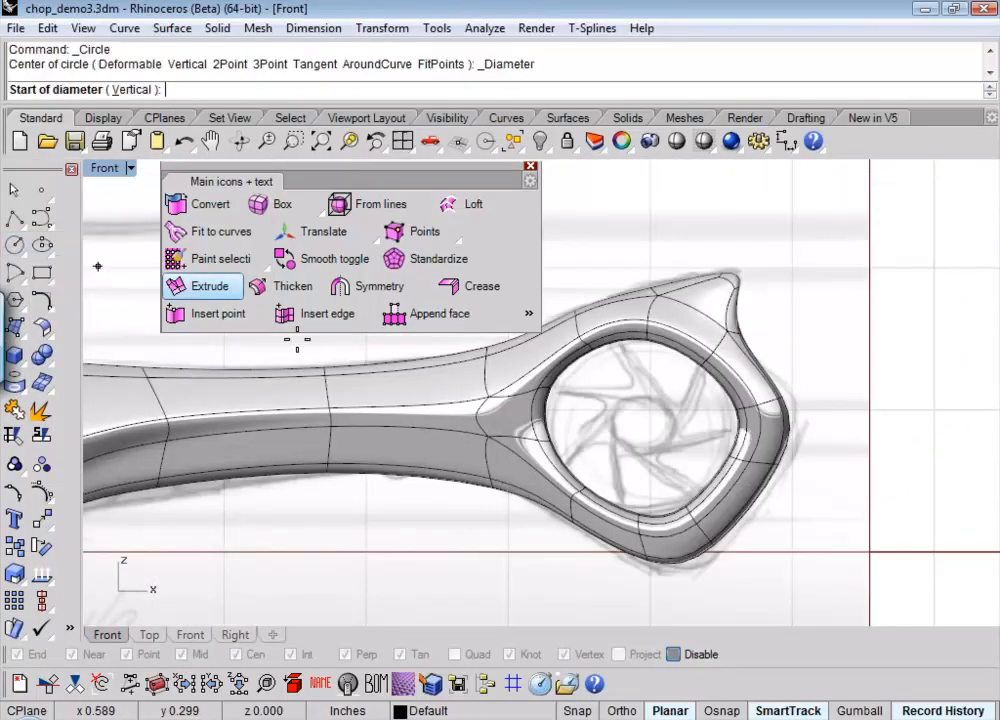
click(546, 417)
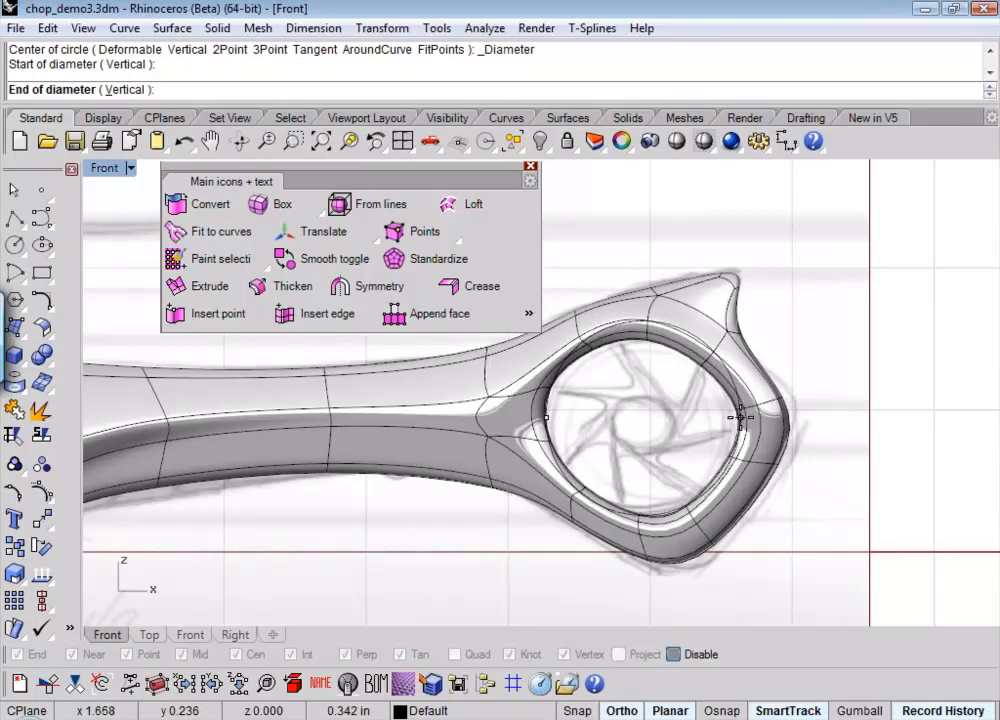
click(740, 416)
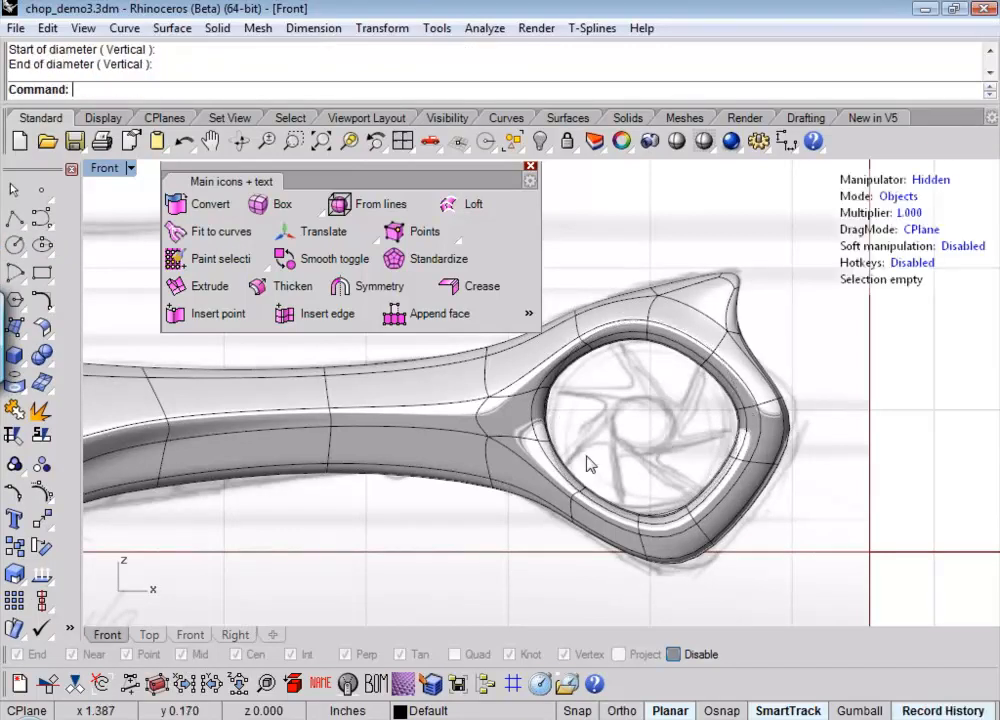
- Select the new circle and move it slightly in the front view to line up with the fan ring's opening
key(ctrl+F4)
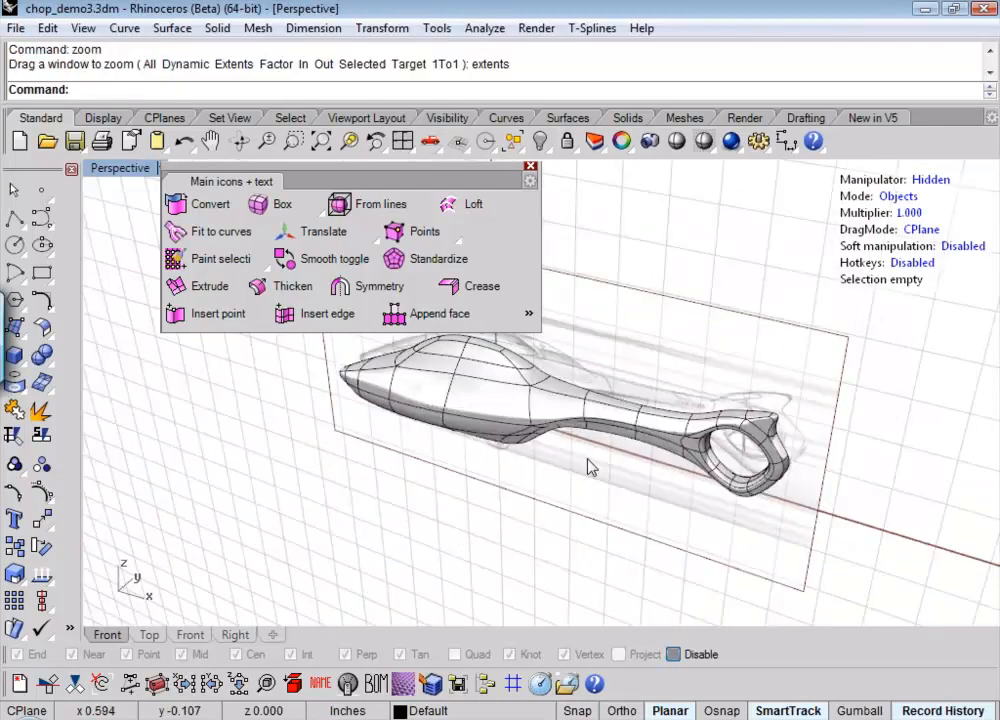
right_drag(592, 466, 403, 432)
click(397, 410)
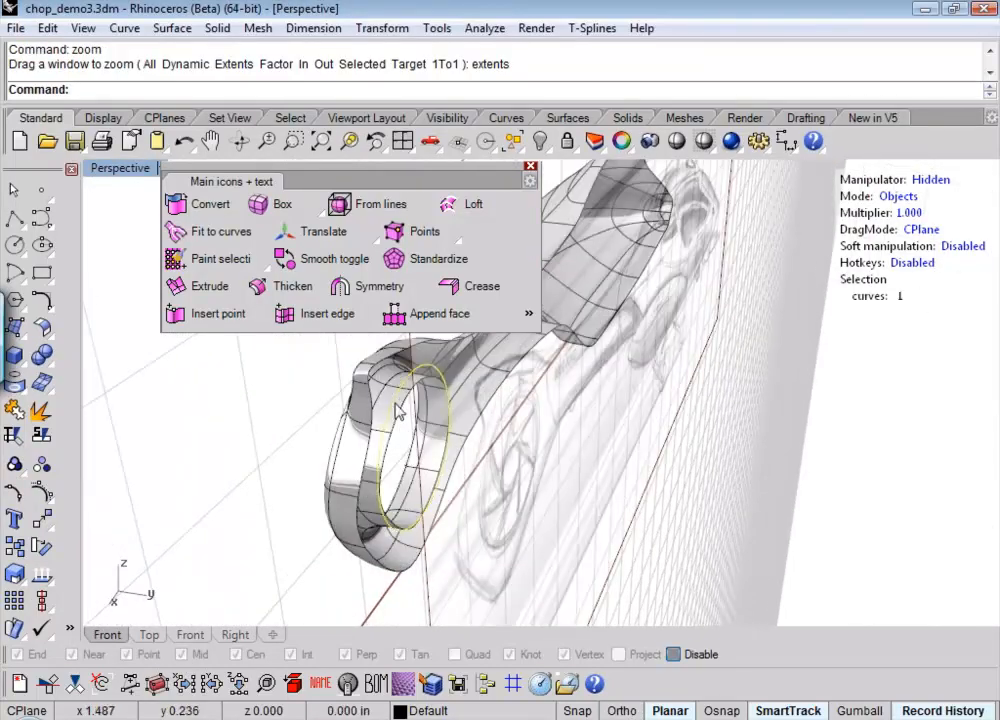
key(ctrl+F2)
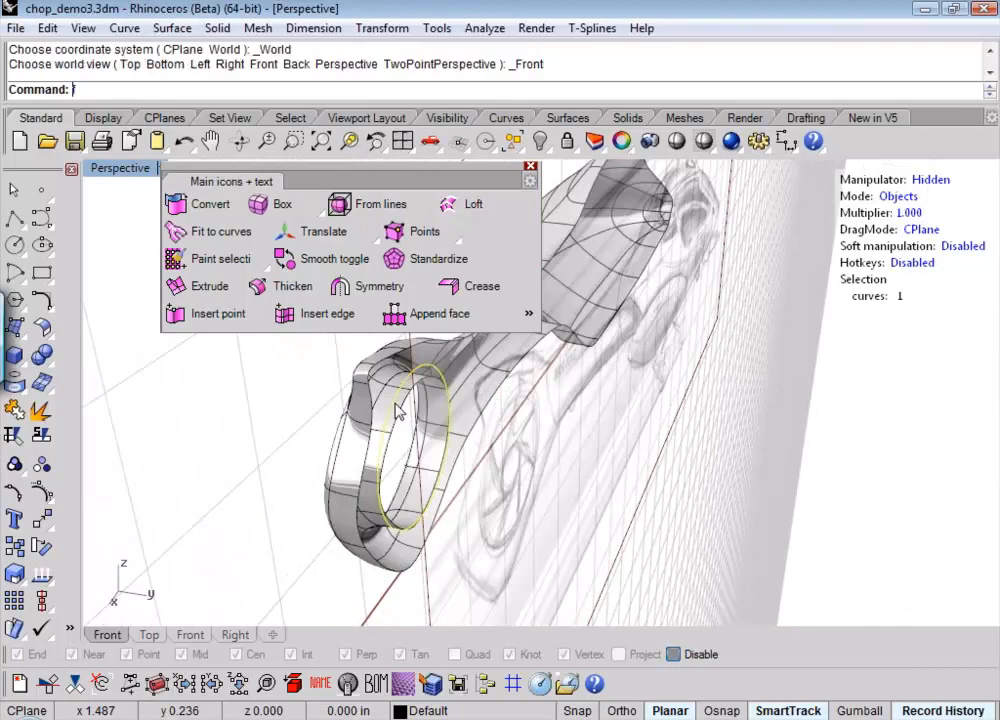
scroll(898, 357, up, 3)
right_drag(898, 357, 840, 366)
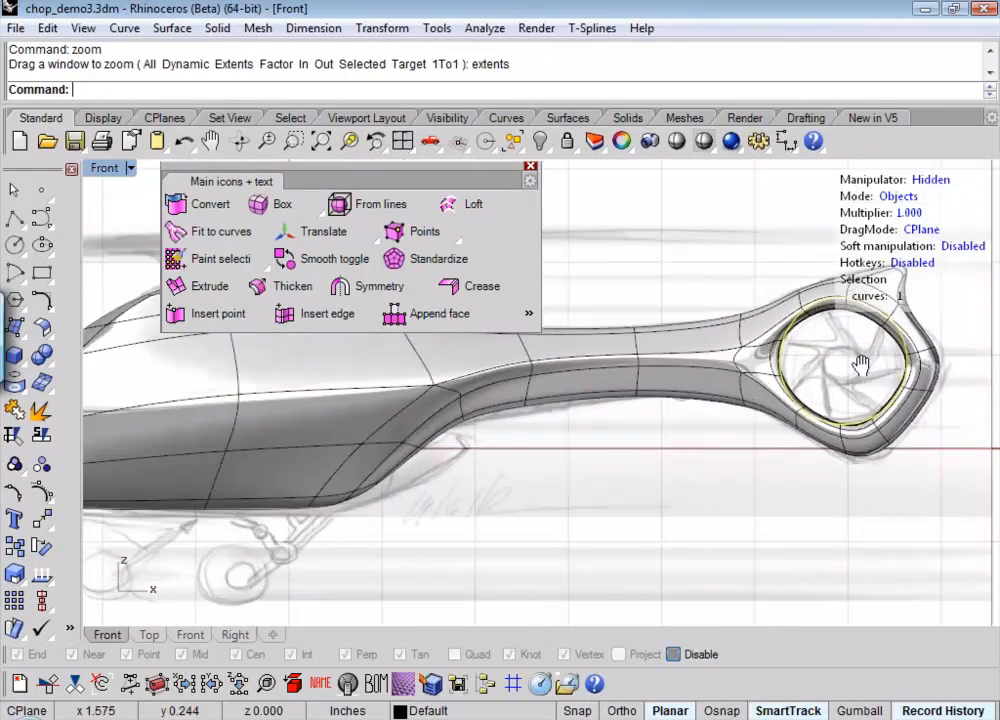
scroll(725, 397, up, 1)
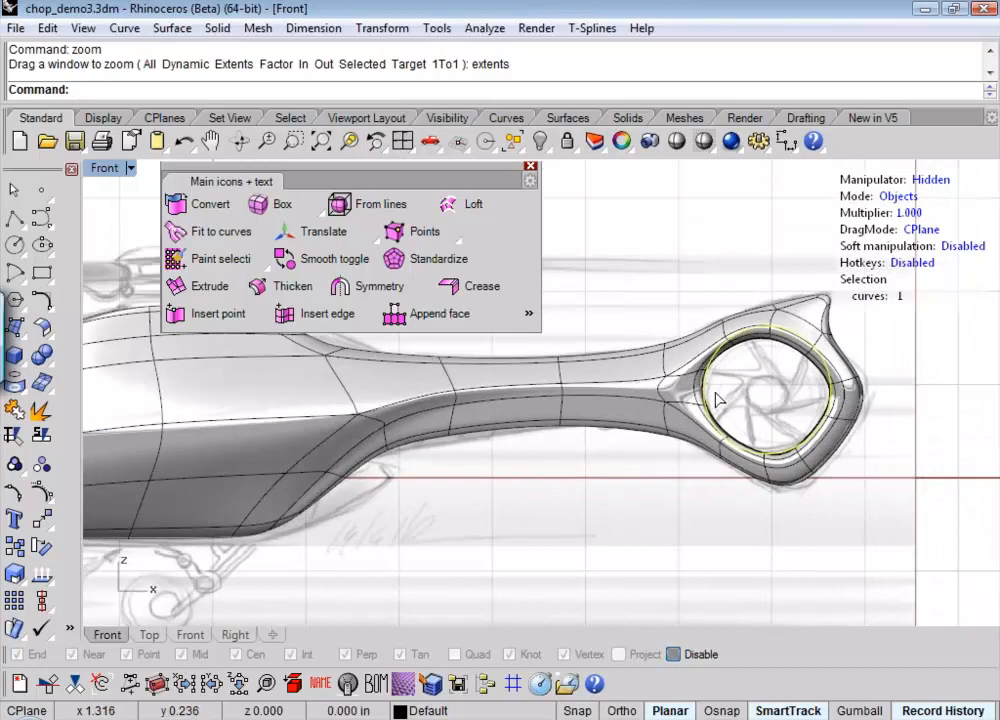
drag(707, 389, 707, 388)
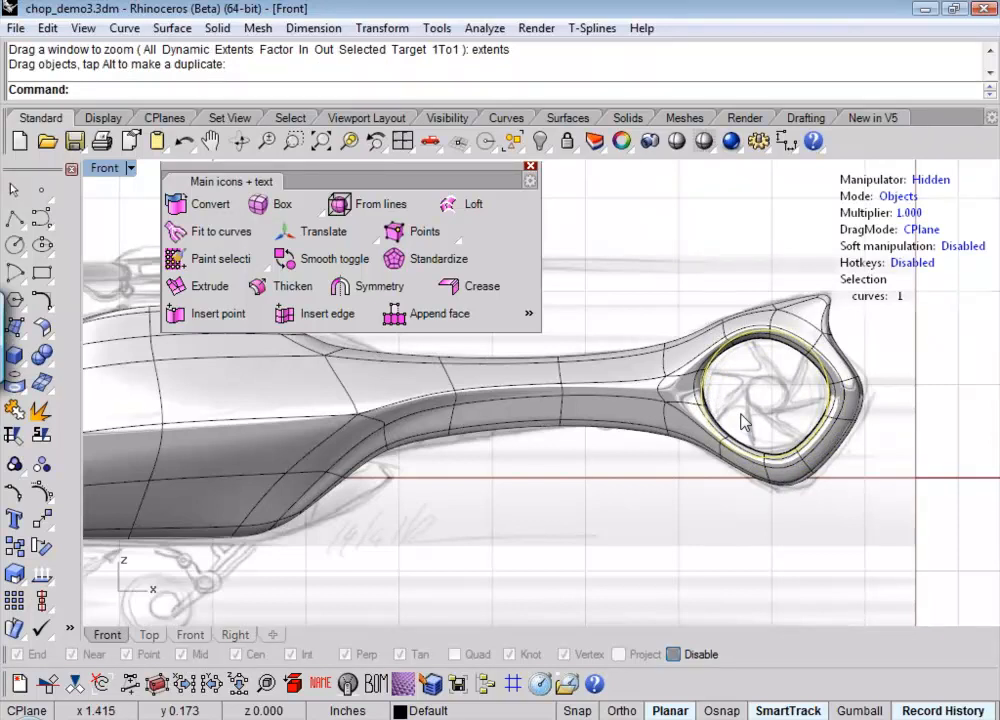
- Scale the circle down slightly in two dimensions about the centre of the sketched fan
text(s2)
key(Return)
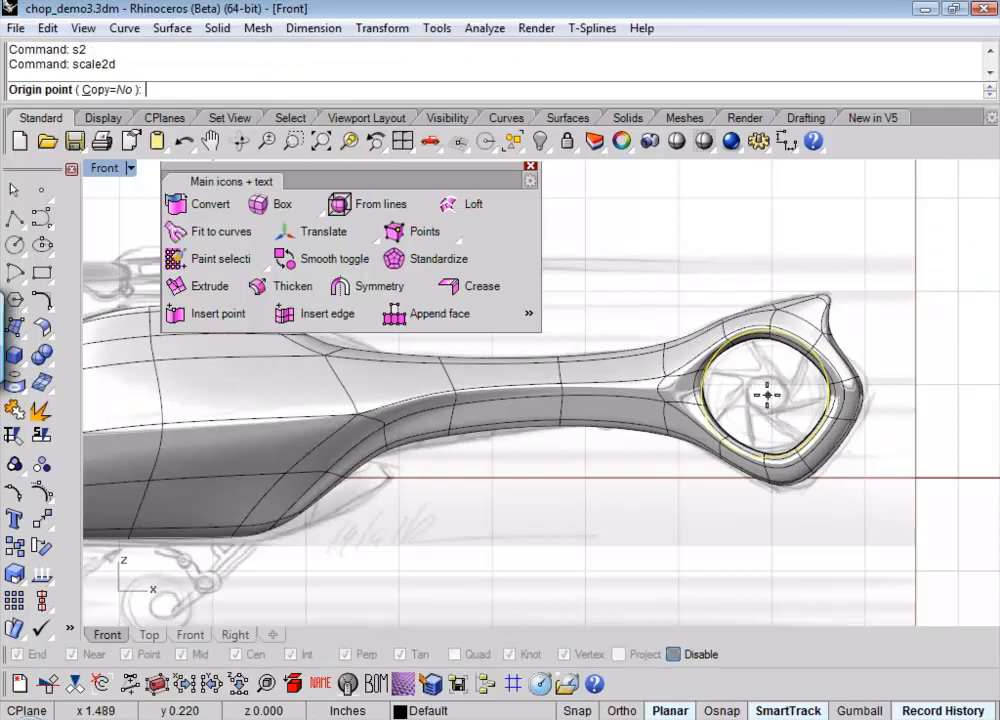
click(766, 393)
click(918, 393)
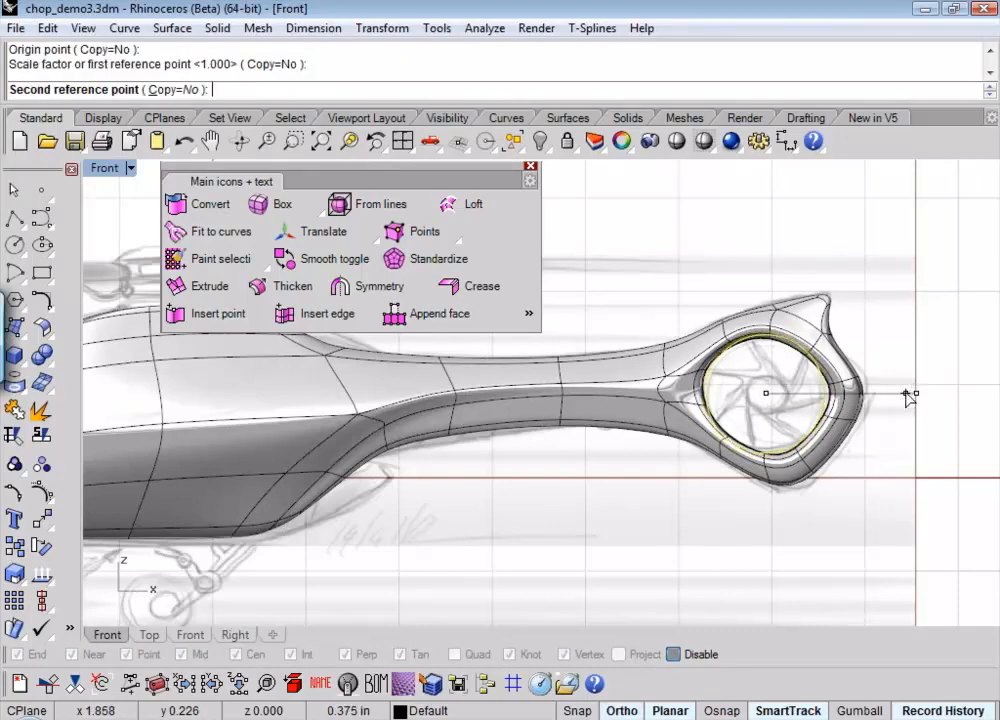
click(909, 396)
- In the perspective view, extrude the circle in the fan ring's opening into an uncapped tube surface about 0.44 in long
text(p)
key(Return)
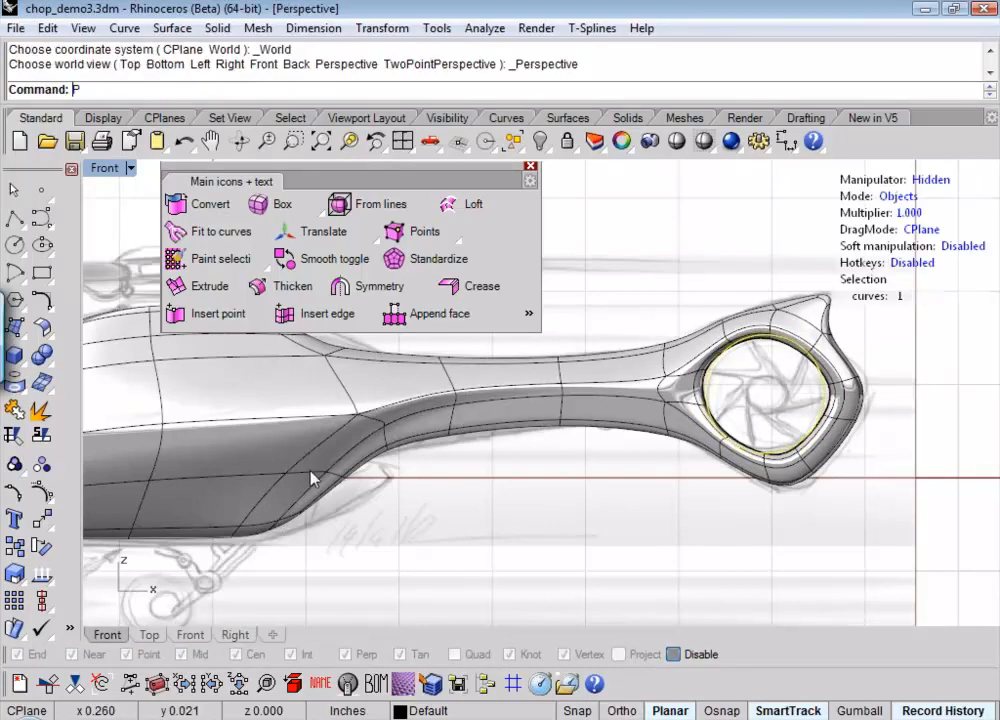
right_drag(311, 473, 94, 404)
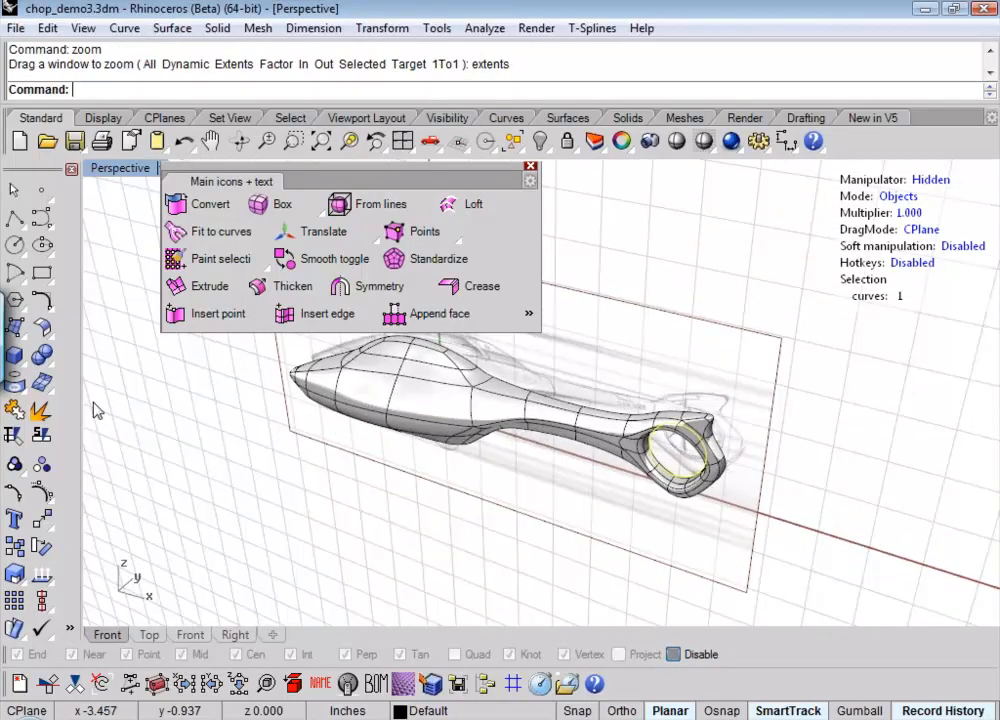
click(15, 355)
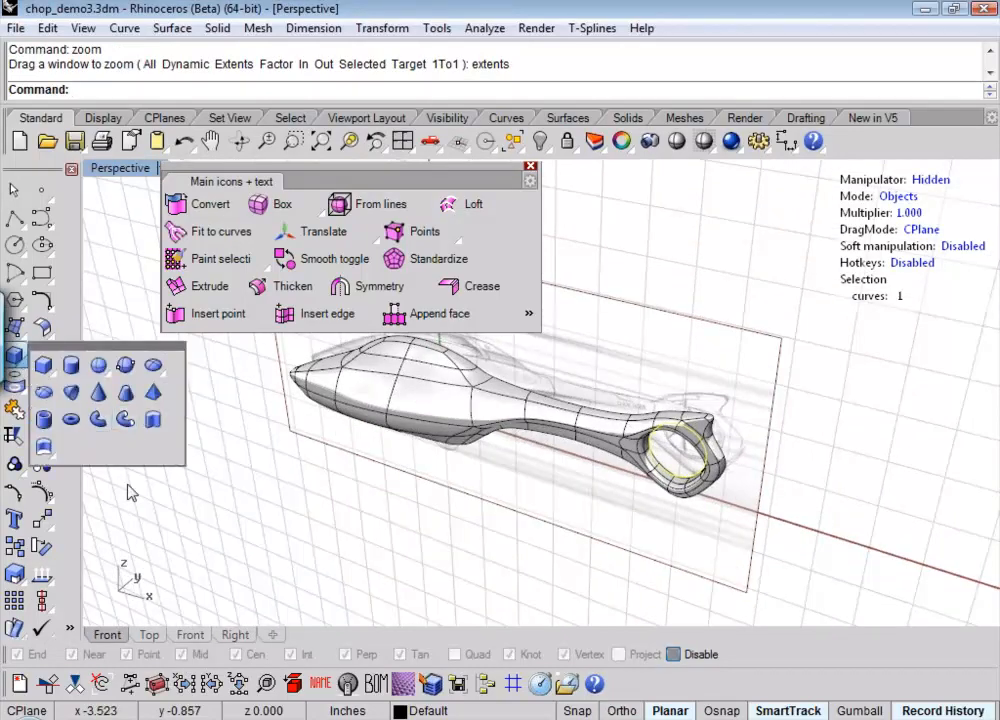
click(131, 492)
click(15, 327)
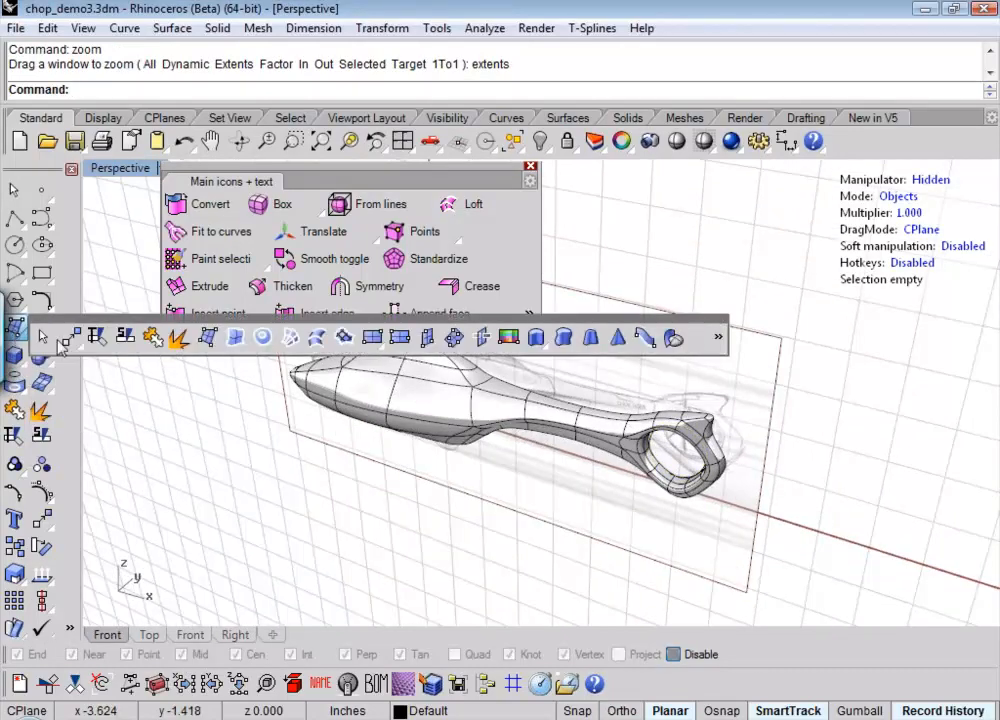
click(537, 345)
click(652, 442)
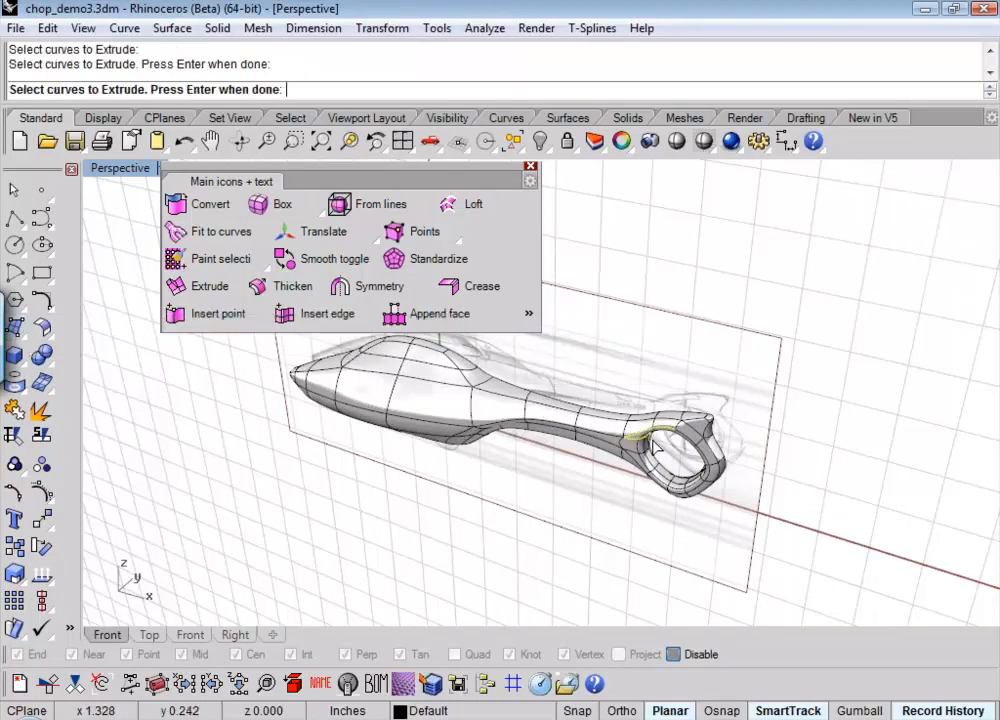
scroll(652, 442, up, 6)
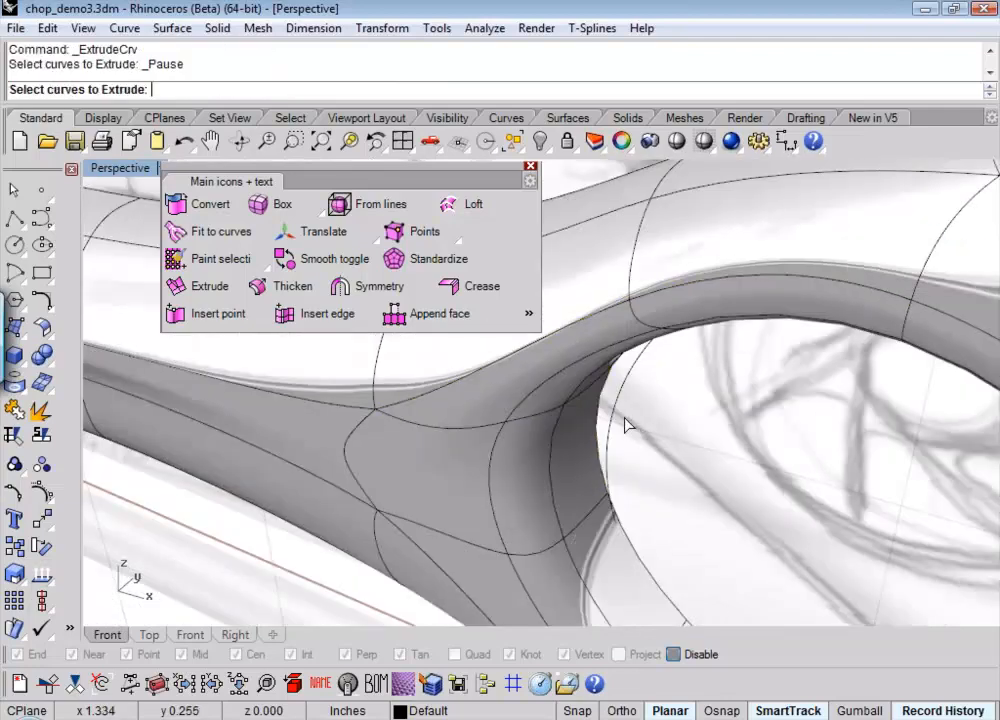
click(618, 415)
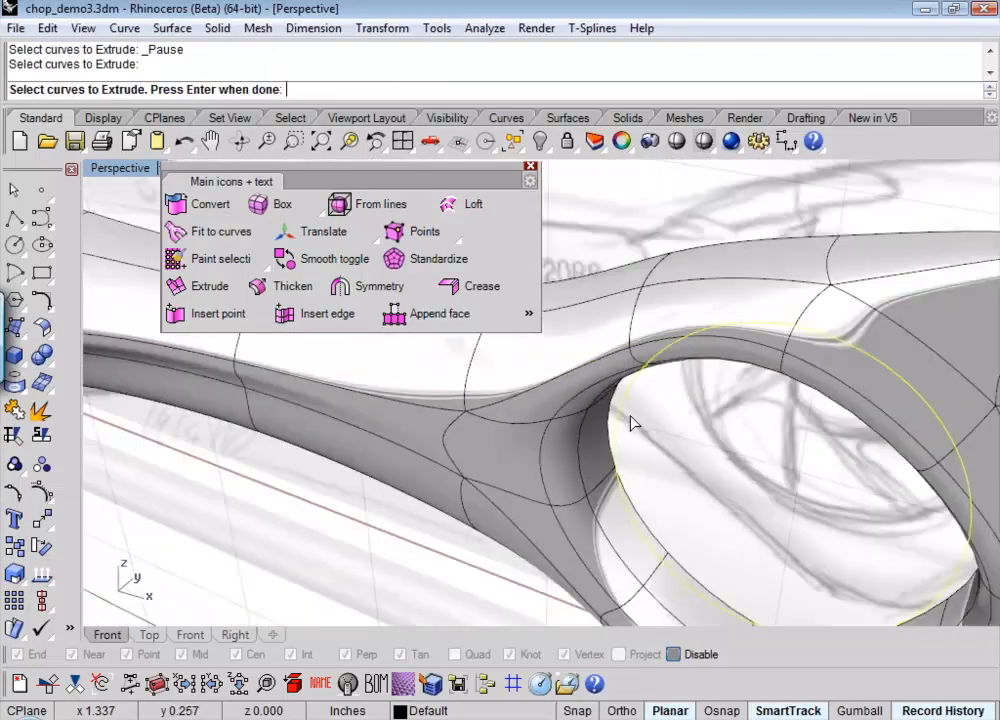
key(Return)
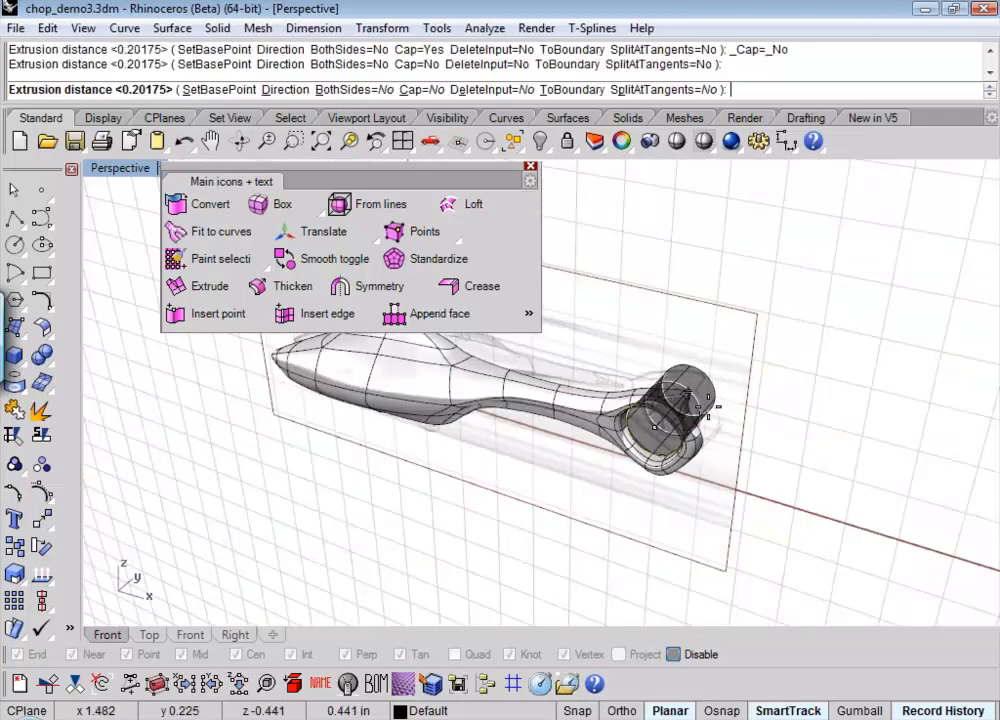
key(Return)
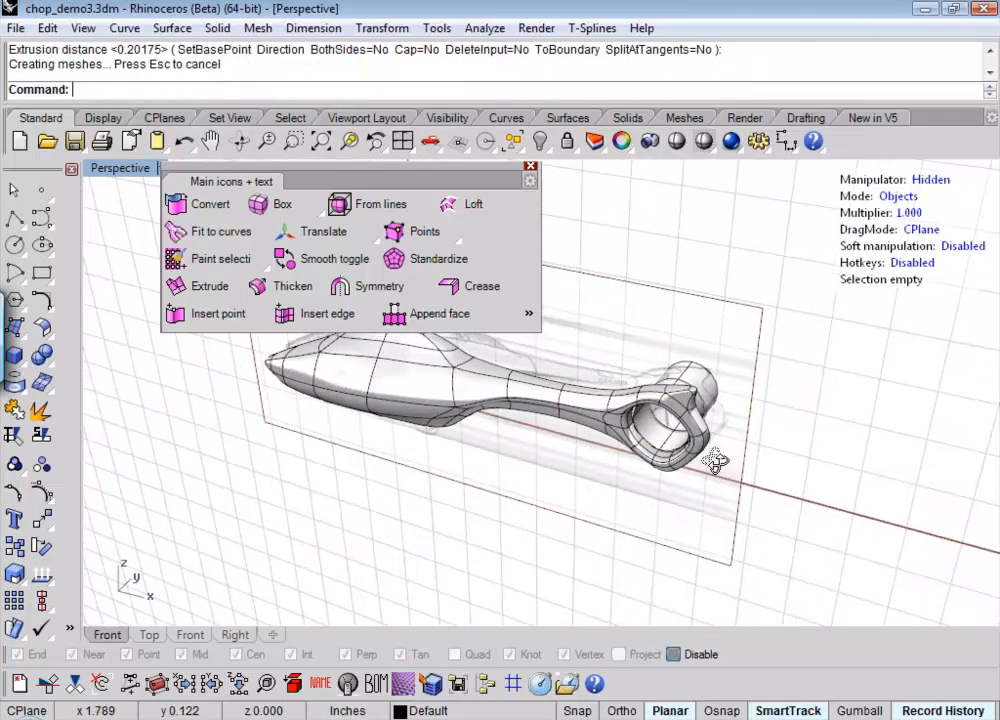
- Select the extruded tube to check its object type, clear the selection, and examine how the tube sits in the fan ring's opening
mouse_move(715, 460)
right_down()
mouse_move(768, 408)
mouse_move(703, 484)
mouse_move(718, 440)
right_up()
scroll(668, 432, up, 7)
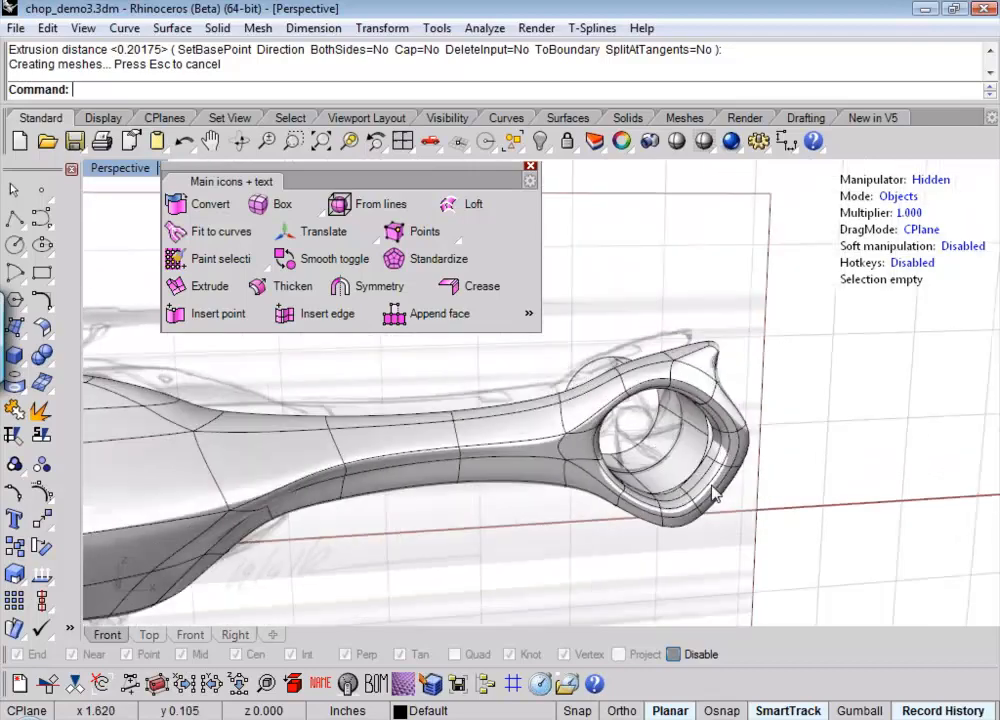
click(713, 492)
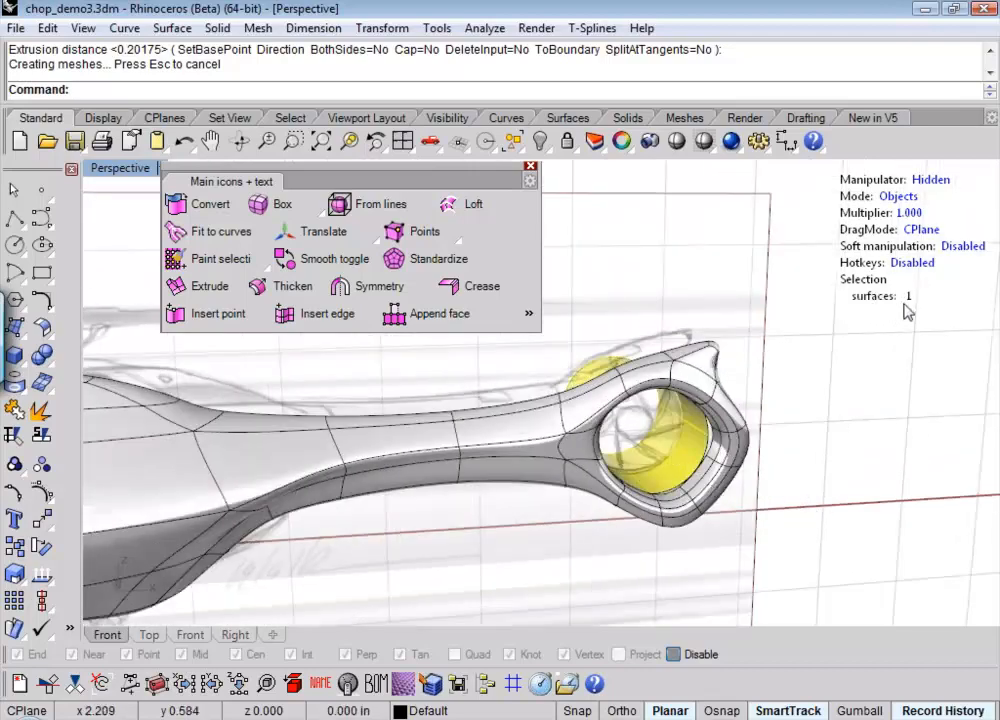
right_drag(855, 324, 785, 410)
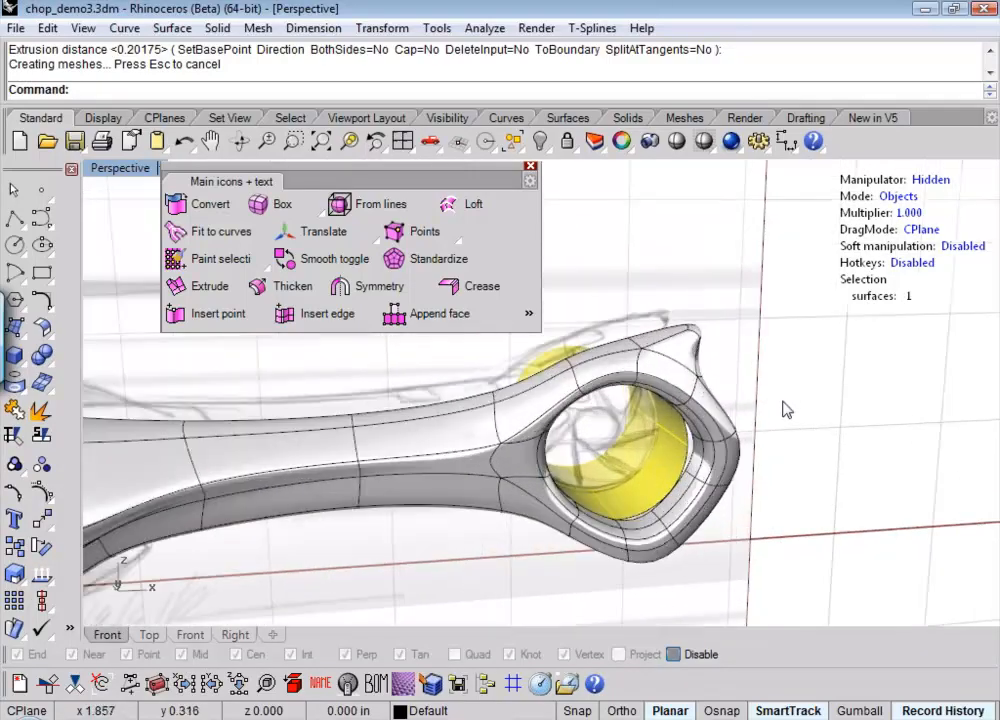
scroll(787, 410, up, 2)
click(788, 444)
right_drag(770, 465, 790, 446)
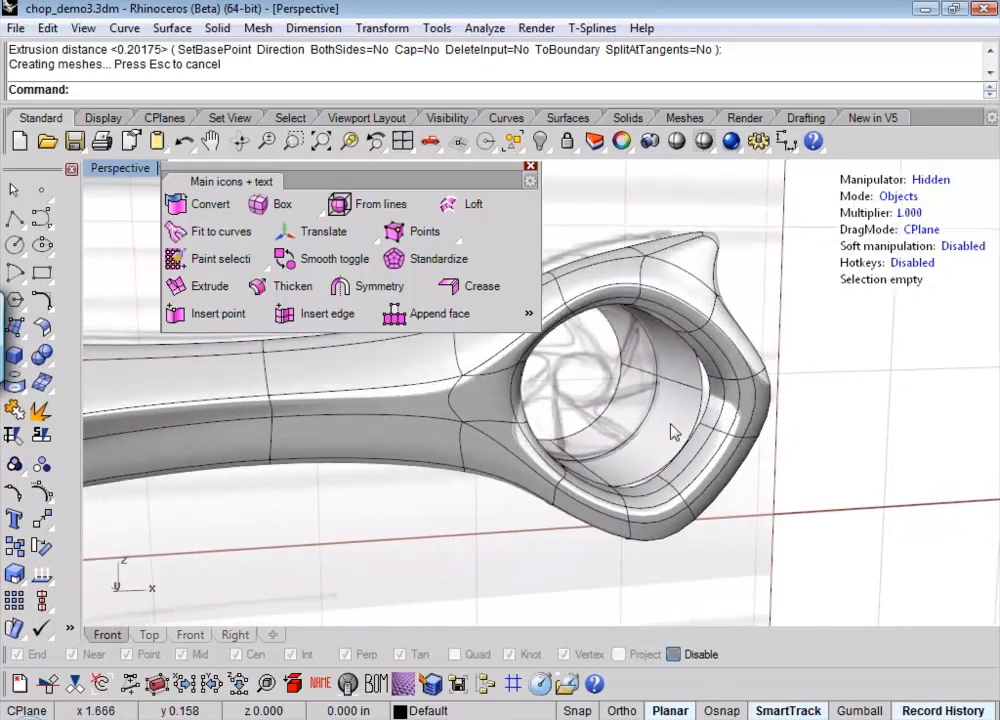
- Pick one T-spline border edge of the fan ring's opening for Match surface, and end the command
click(528, 313)
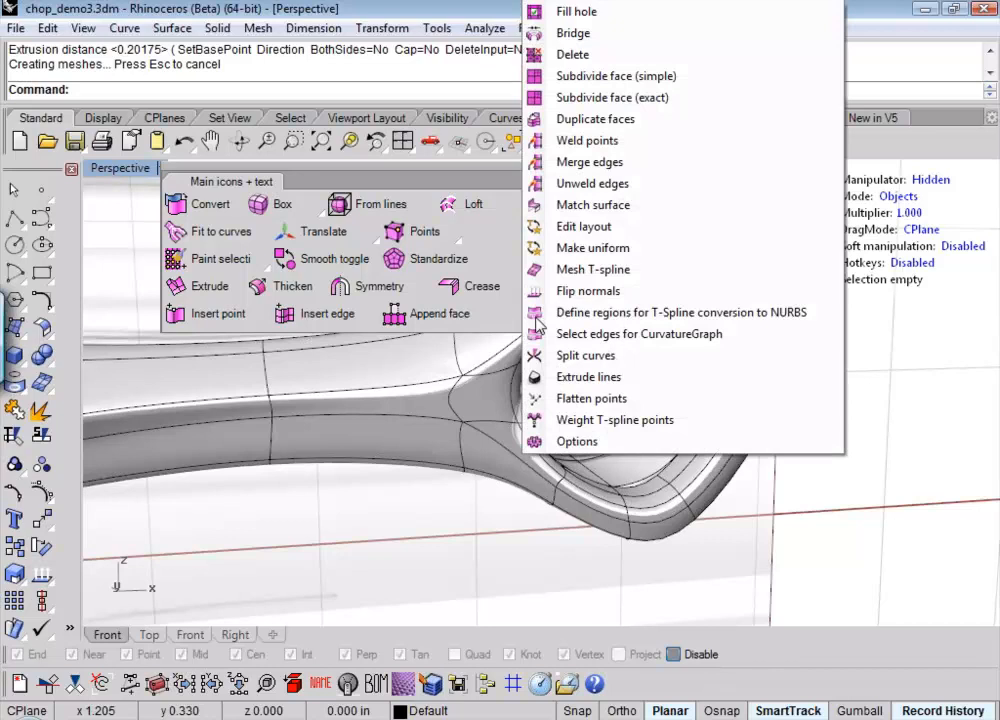
click(592, 212)
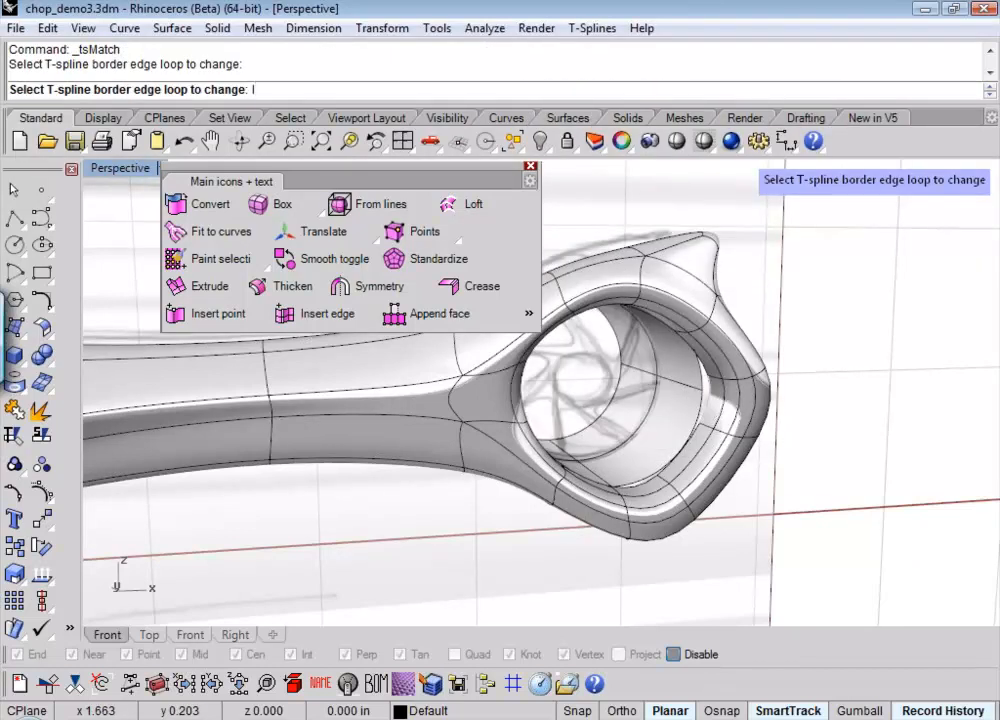
text(l)
key(Return)
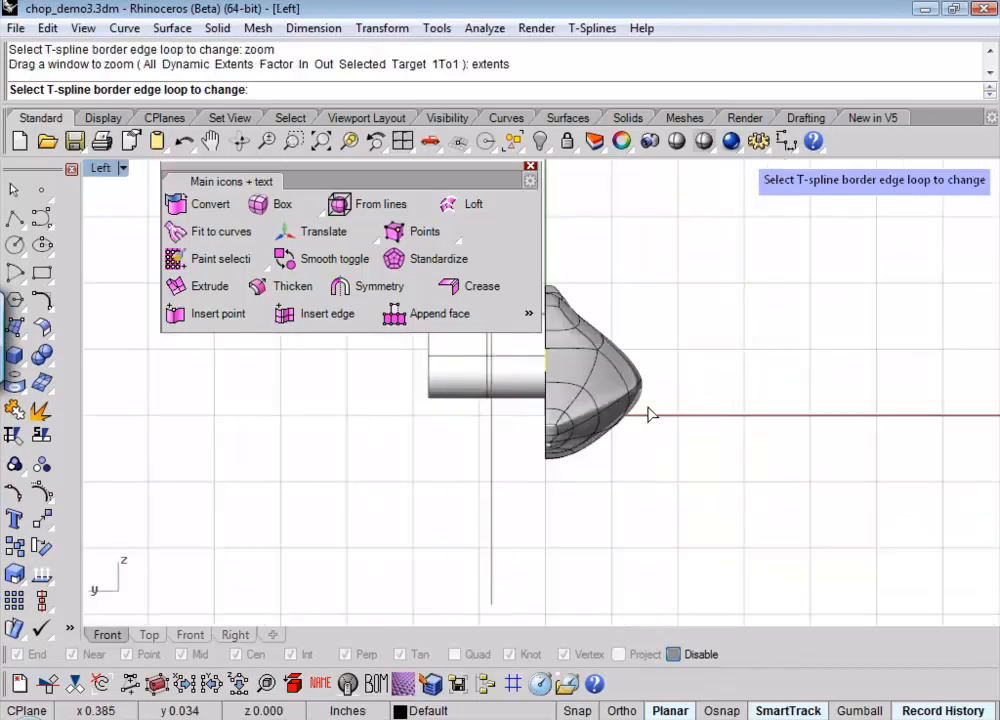
text(\f)
key(Return)
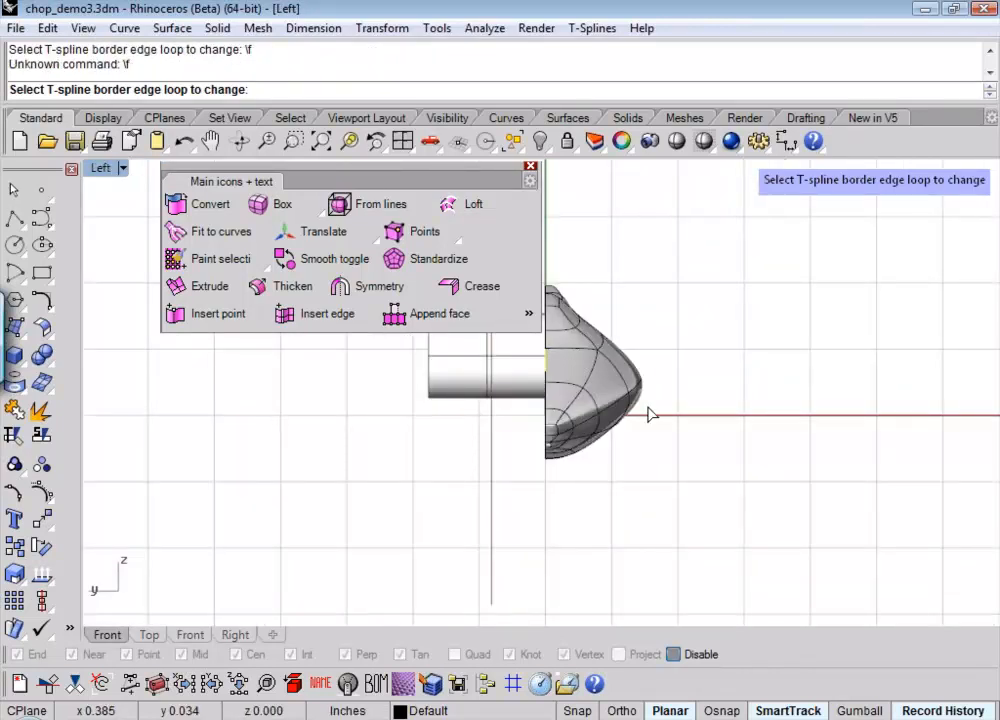
click(650, 415)
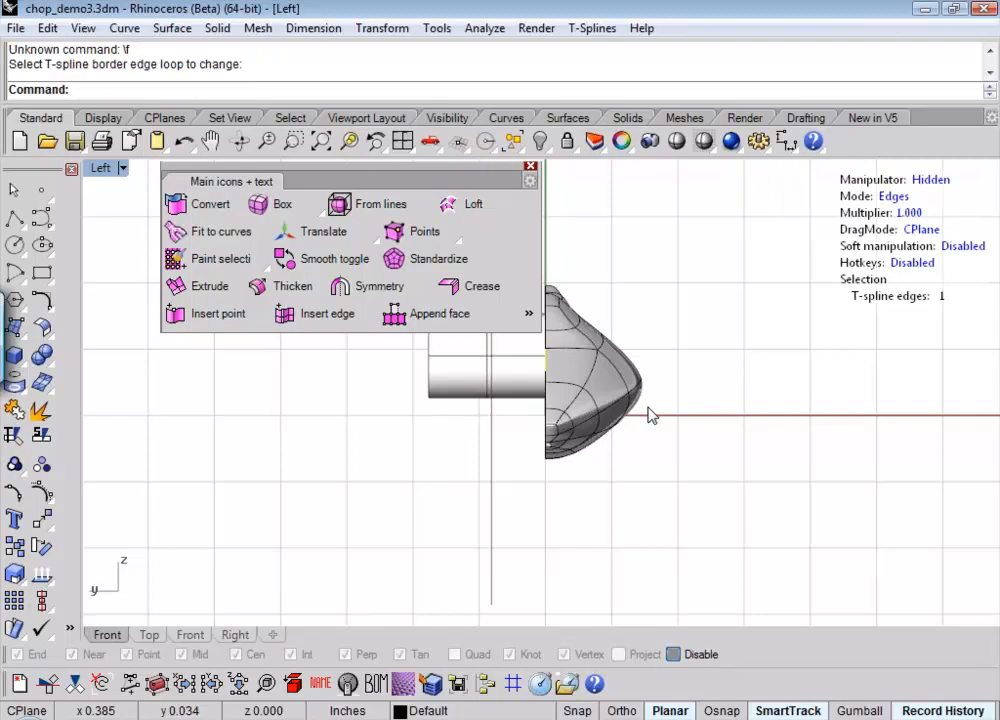
- In the perspective view, add the four T-spline border edges along the lower side of the fan ring's opening to the edge selection
text(p)
key(Return)
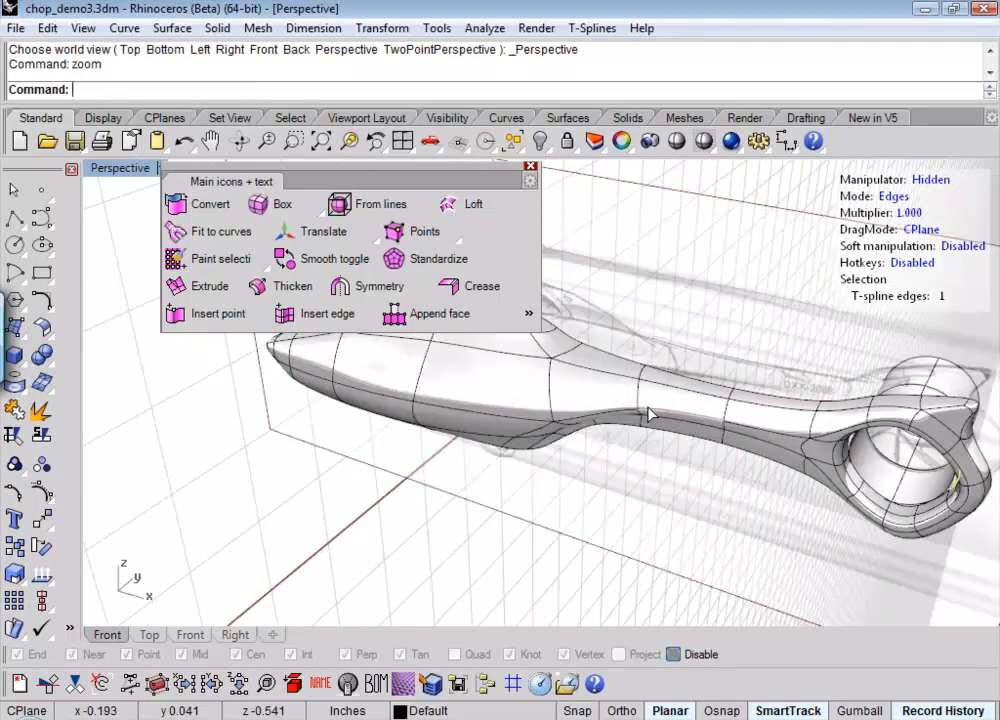
right_drag(648, 414, 766, 376)
scroll(797, 486, up, 13)
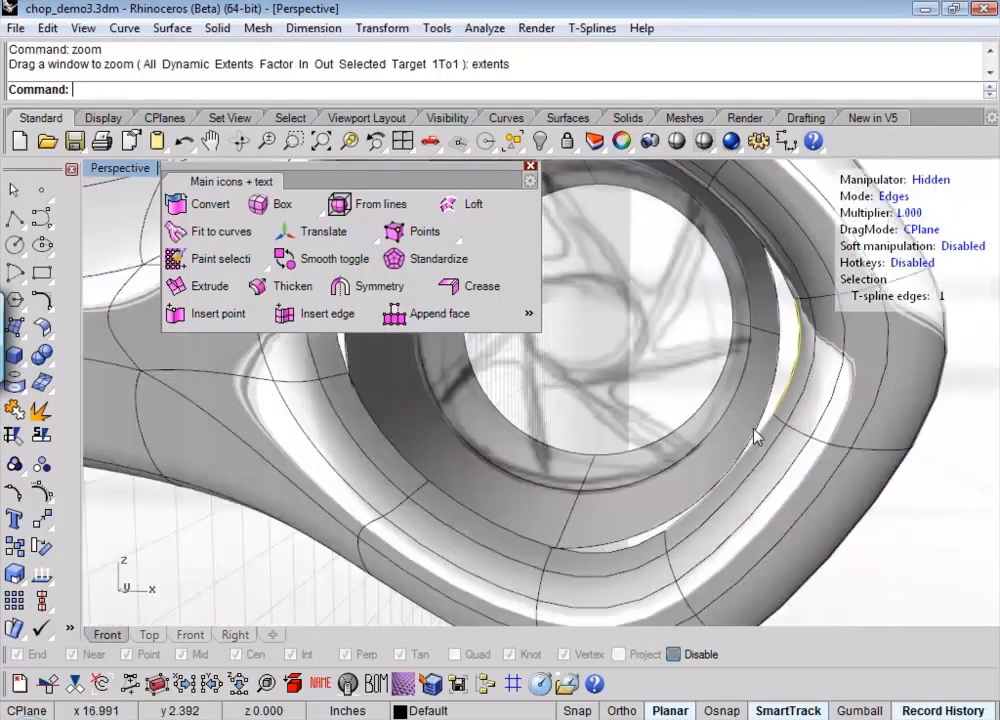
shift+click(767, 427)
shift+click(644, 544)
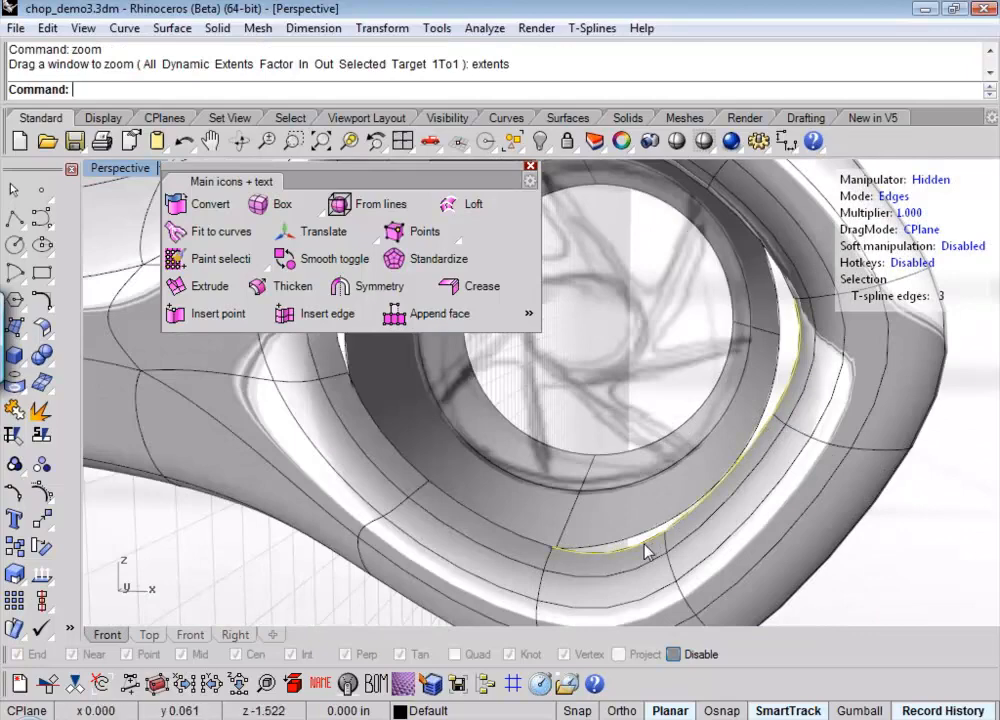
shift+click(509, 534)
click(545, 575)
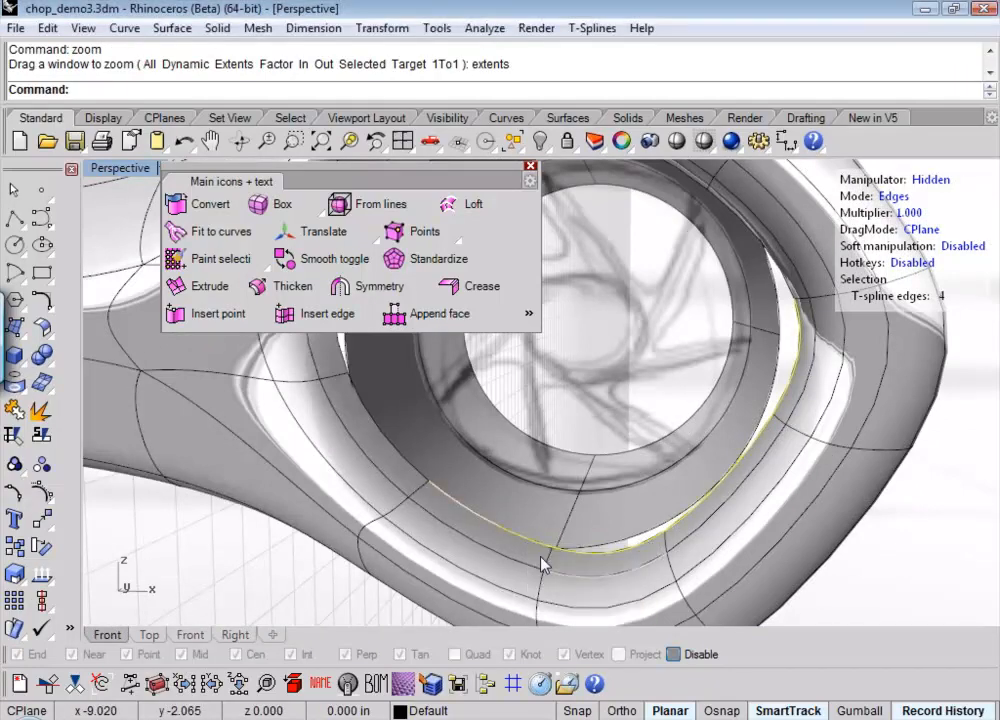
shift+click(432, 476)
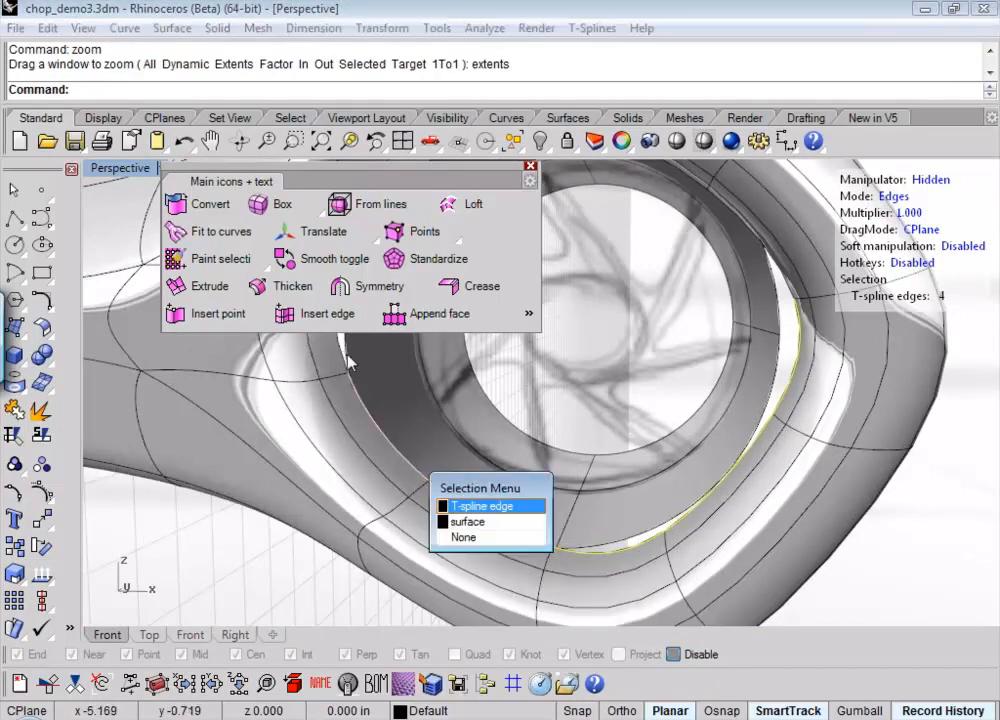
click(473, 508)
scroll(469, 505, down, 5)
right_drag(469, 505, 417, 499)
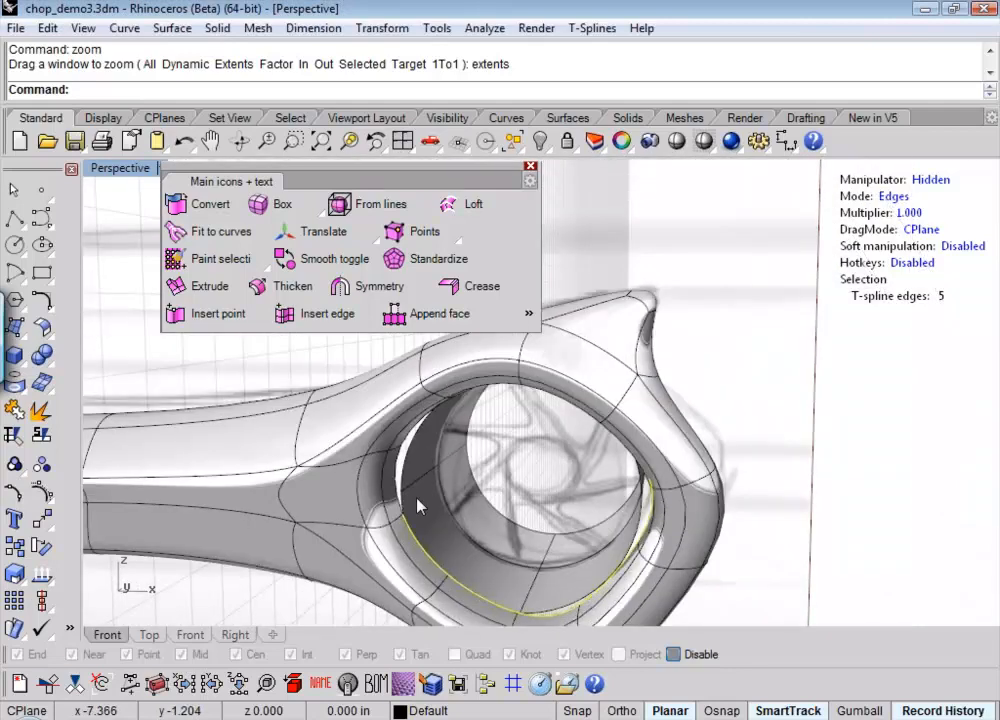
- Add the two border edges on the tail boom side of the fan ring's opening, leaving out the circle and tube surface
shift+click(417, 505)
shift+click(403, 452)
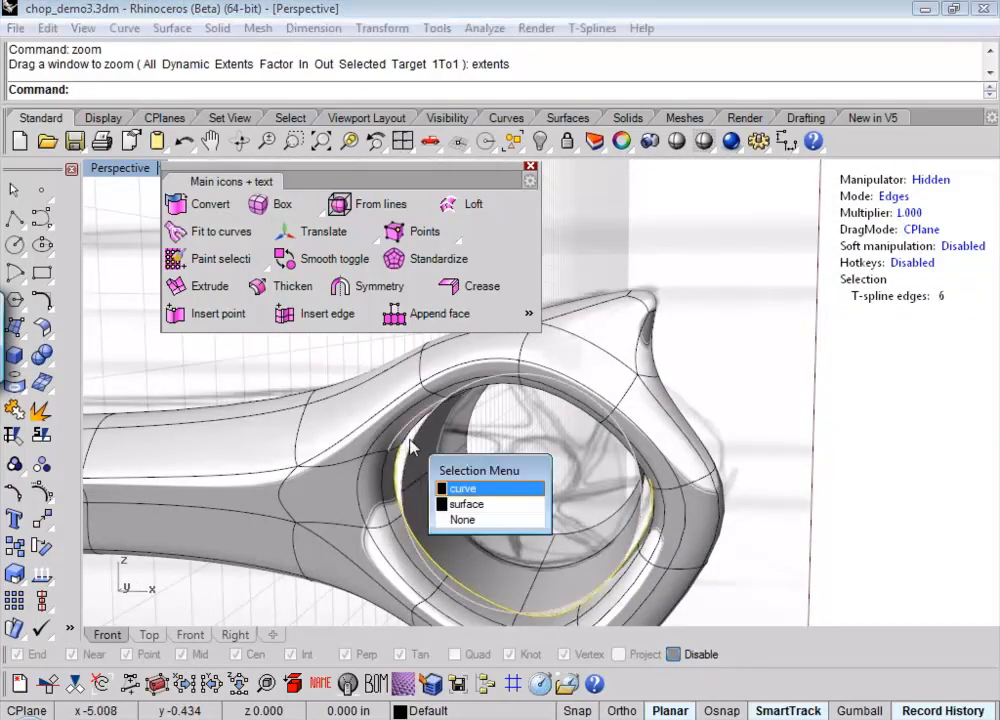
click(462, 519)
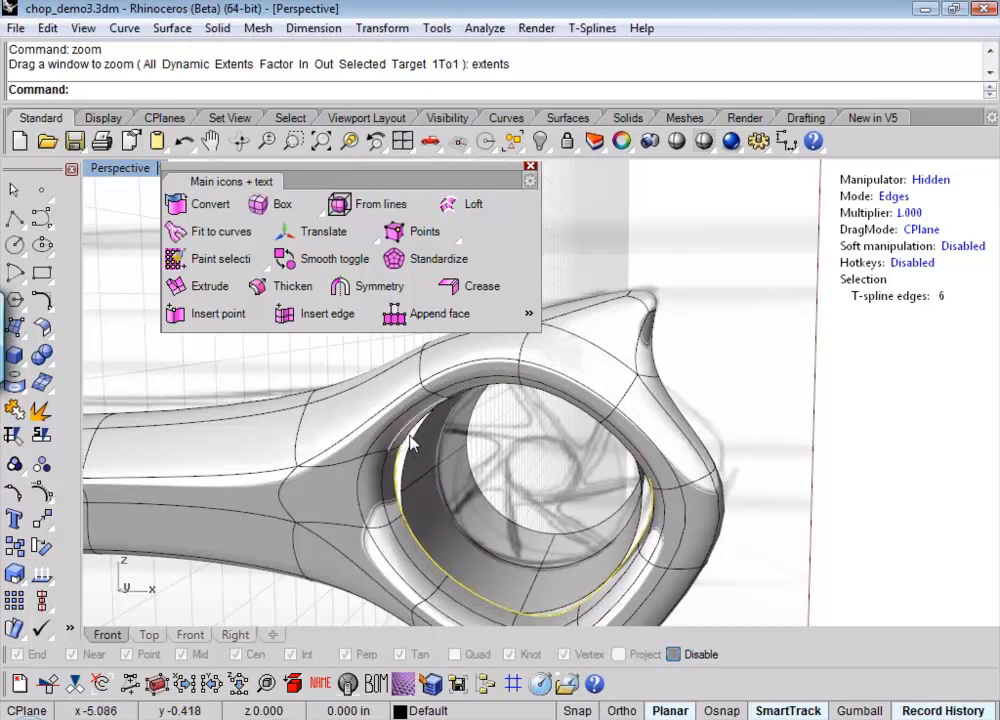
shift+click(410, 438)
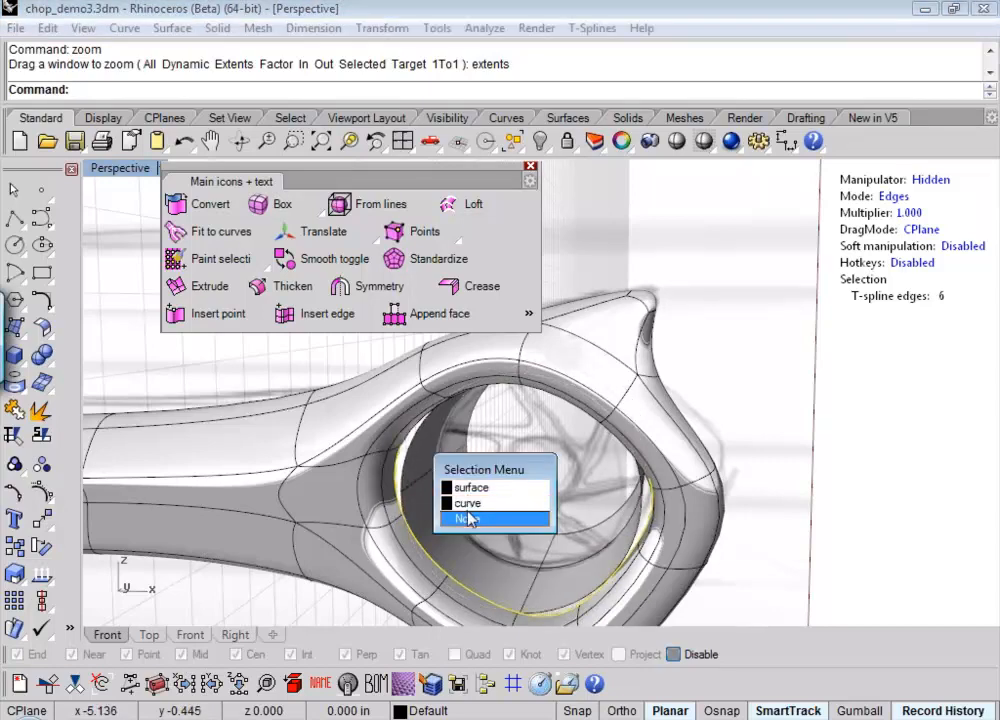
click(468, 519)
scroll(402, 440, up, 2)
shift+click(411, 433)
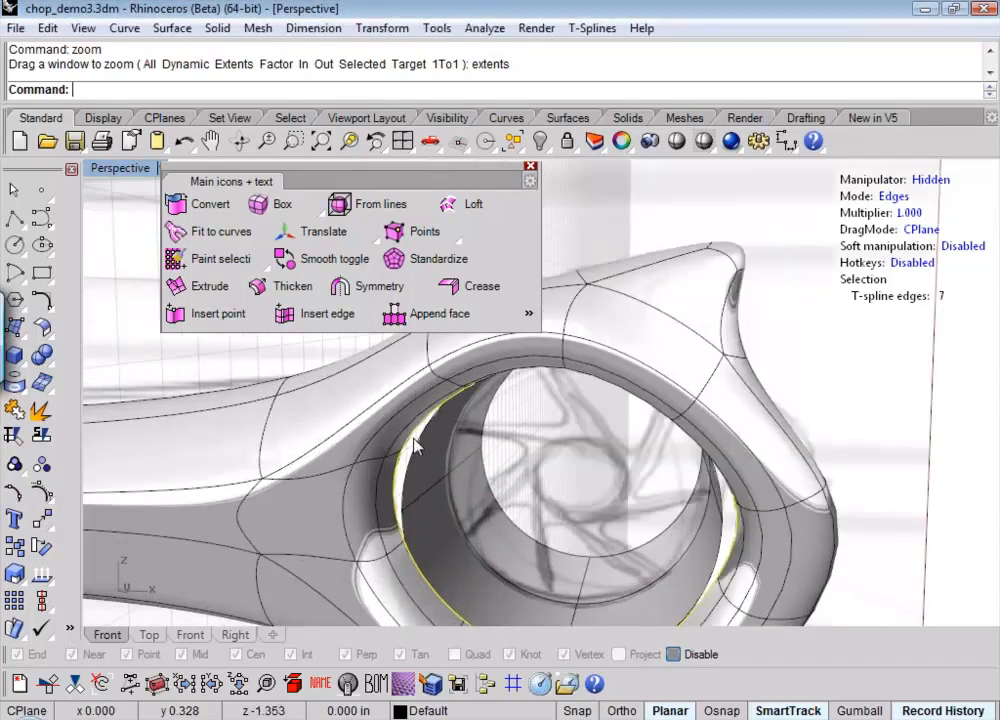
- Add the three remaining upper border edges to complete the ten-edge loop around the fan ring's opening
right_drag(524, 434, 661, 261)
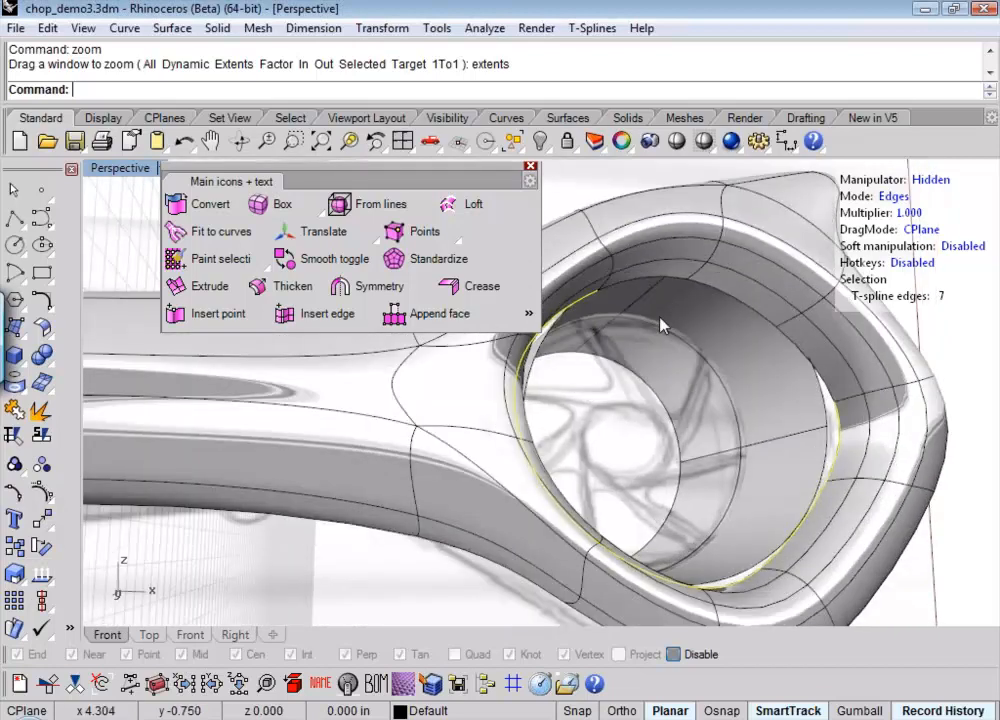
shift+click(654, 286)
click(802, 354)
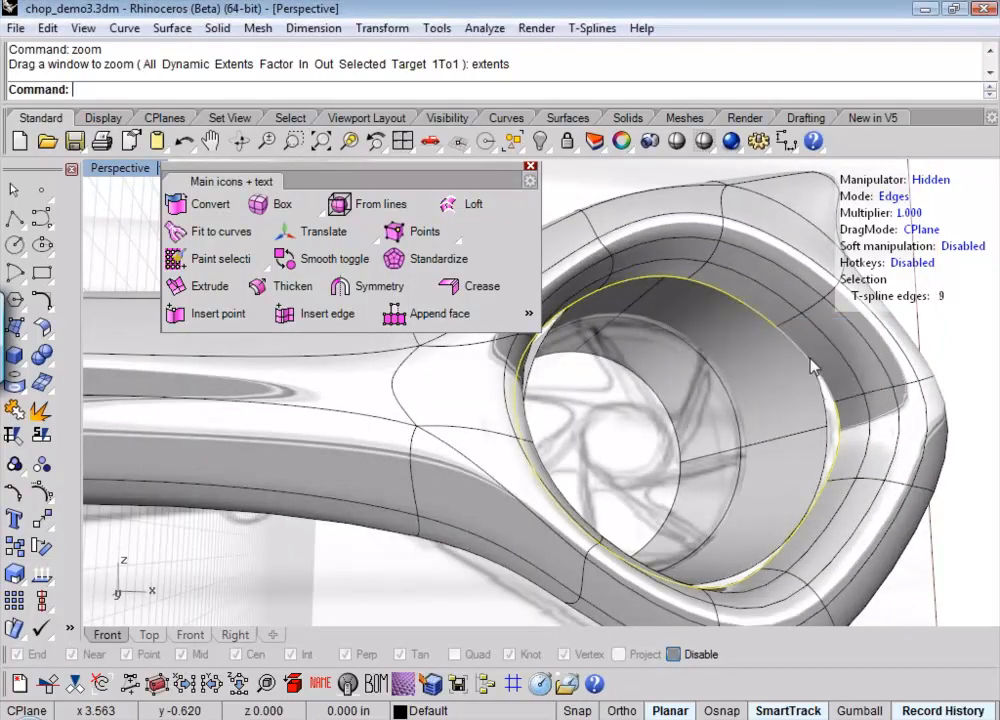
shift+click(812, 428)
right_drag(812, 428, 487, 417)
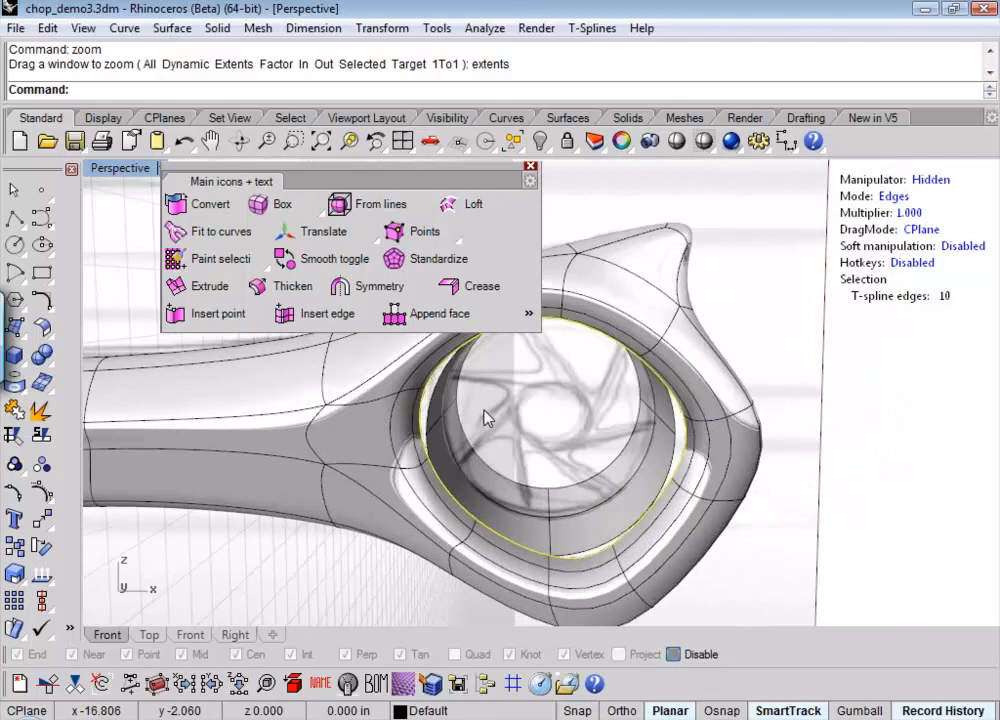
- Start Match surface on the ten-edge loop and pick the near edge of the circular tube surface as the edge to match to
click(529, 318)
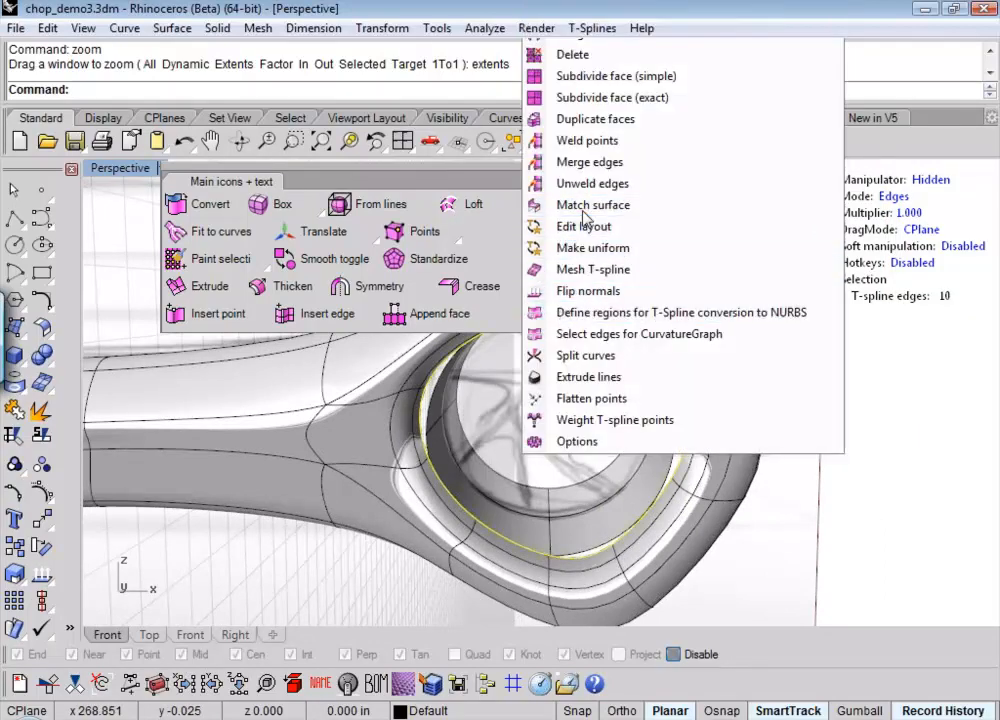
click(585, 205)
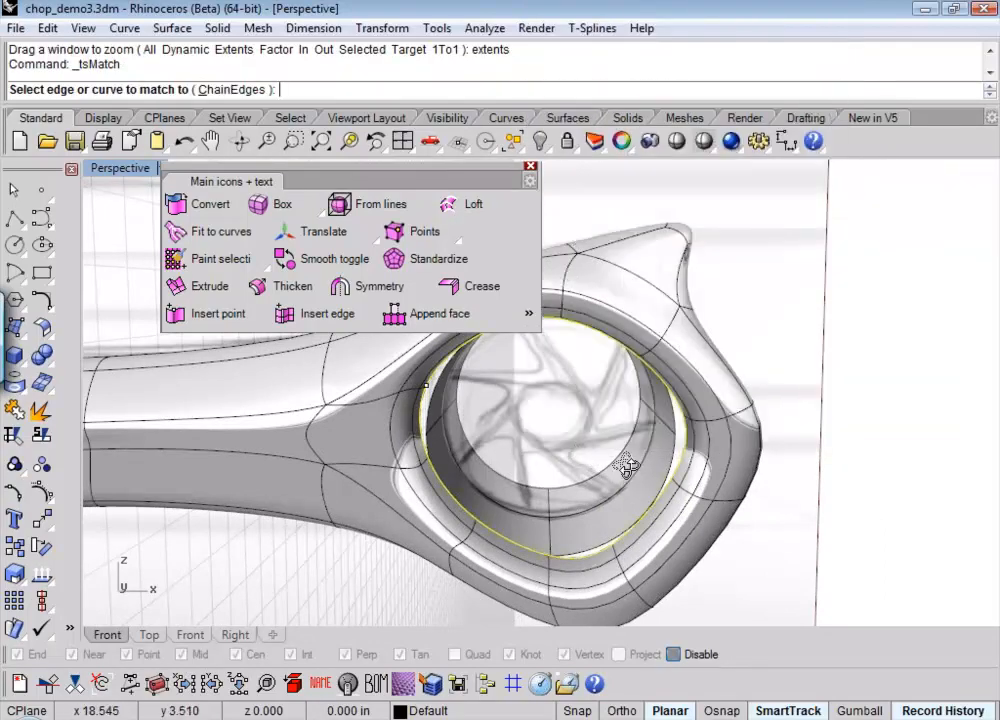
right_drag(626, 465, 534, 487)
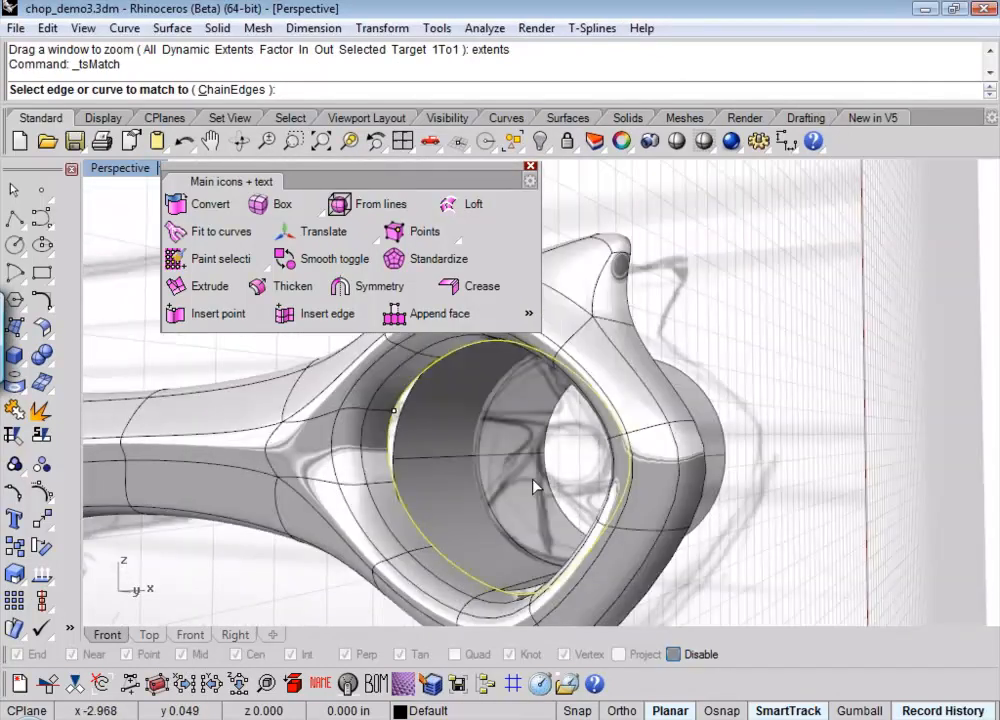
scroll(534, 487, up, 5)
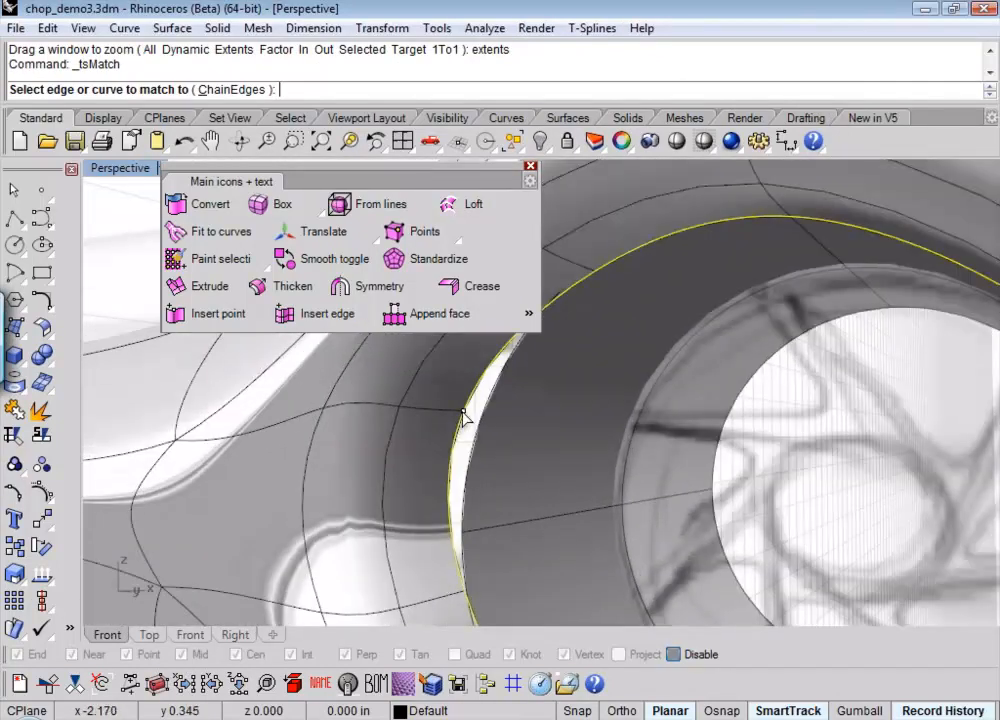
scroll(463, 415, down, 2)
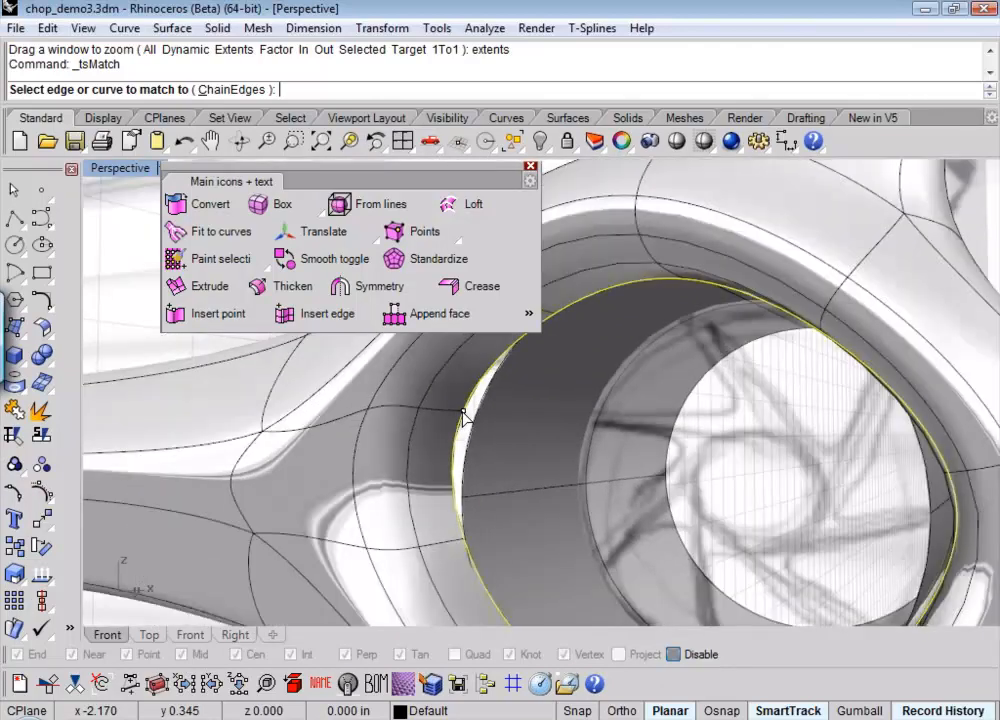
scroll(463, 415, down, 2)
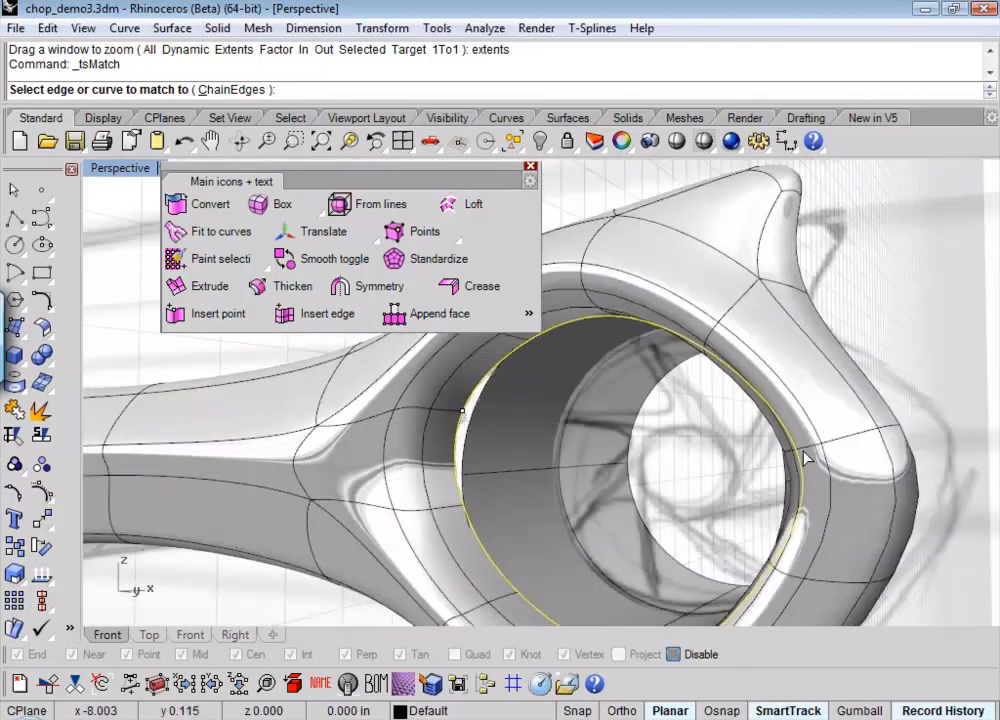
click(475, 418)
click(536, 478)
click(488, 386)
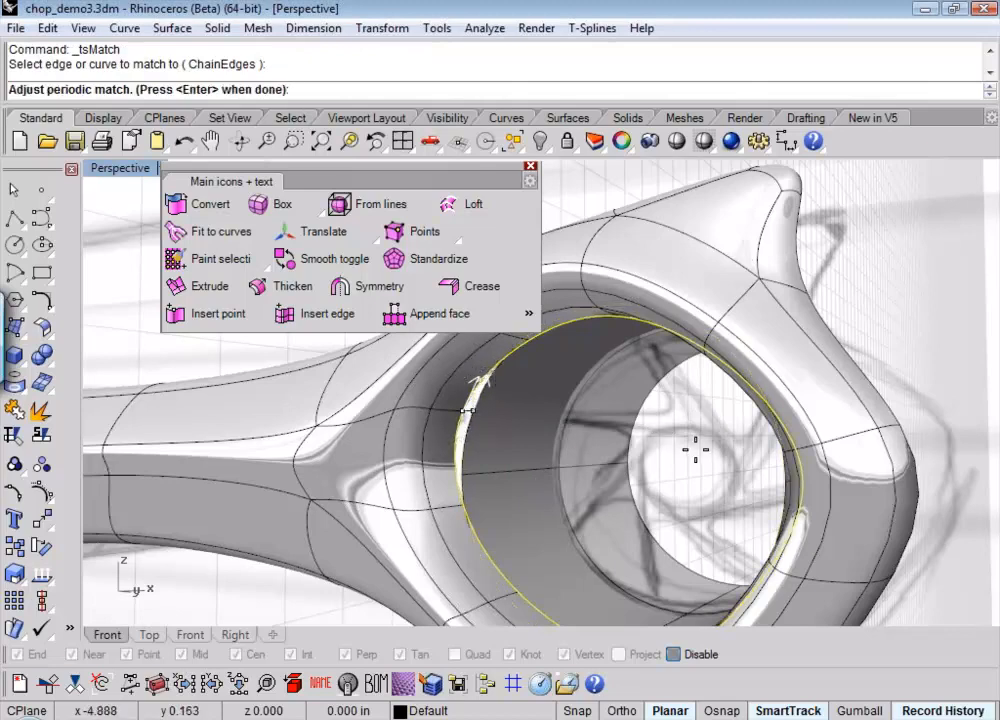
- Accept the periodic match and apply it with Continuity set to Curvature and Refine set to No
key(Return)
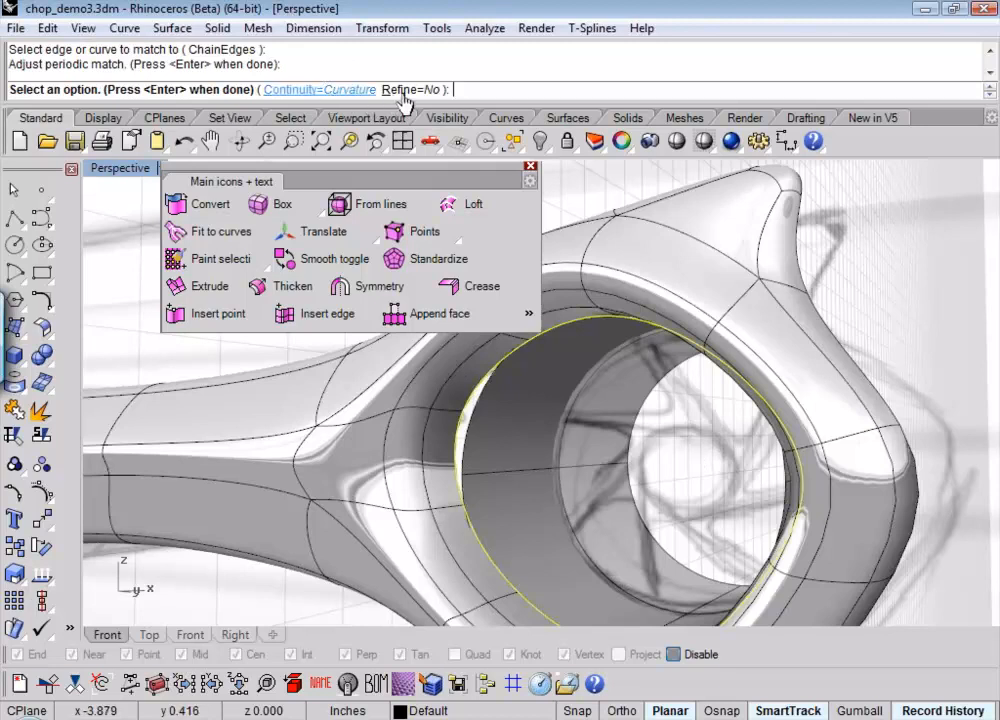
key(Return)
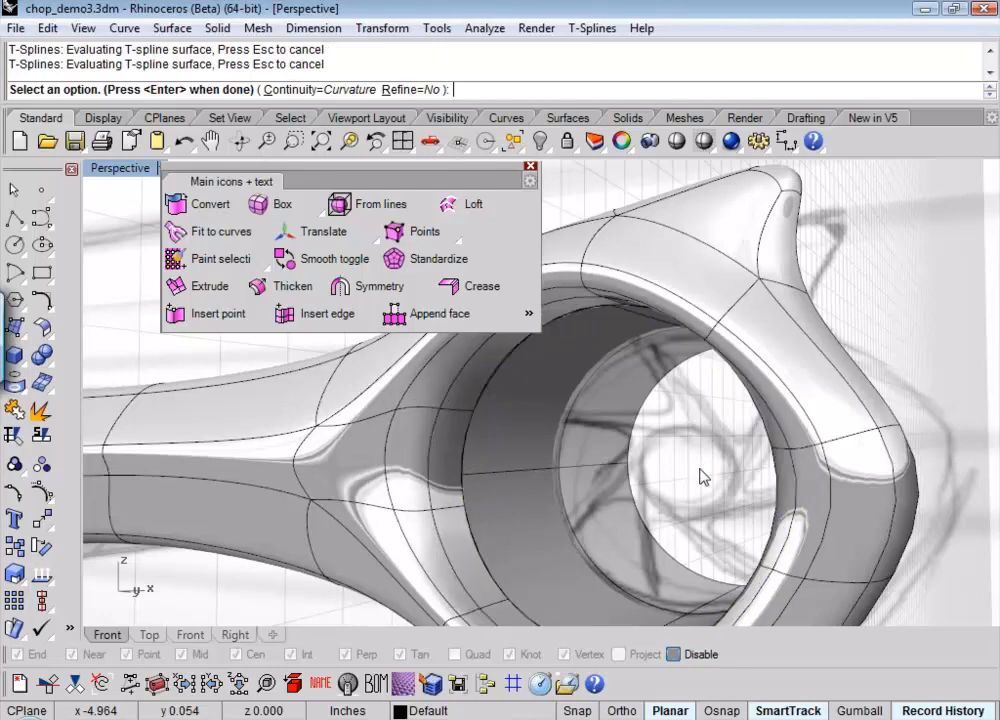
key(Return)
scroll(488, 334, down, 3)
scroll(667, 448, down, 3)
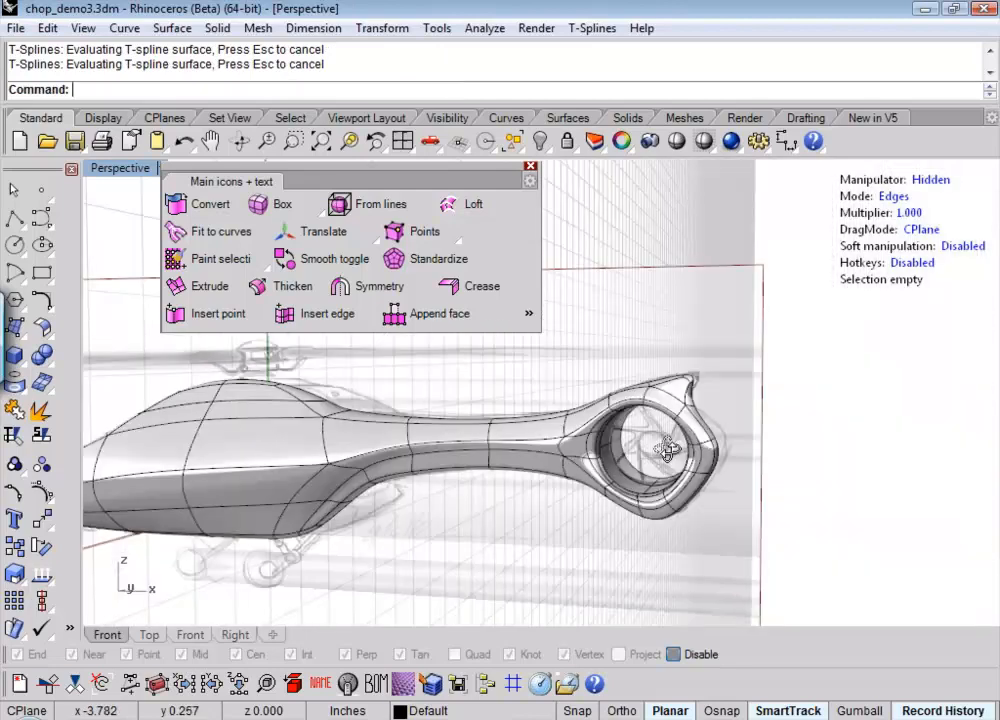
scroll(667, 448, up, 5)
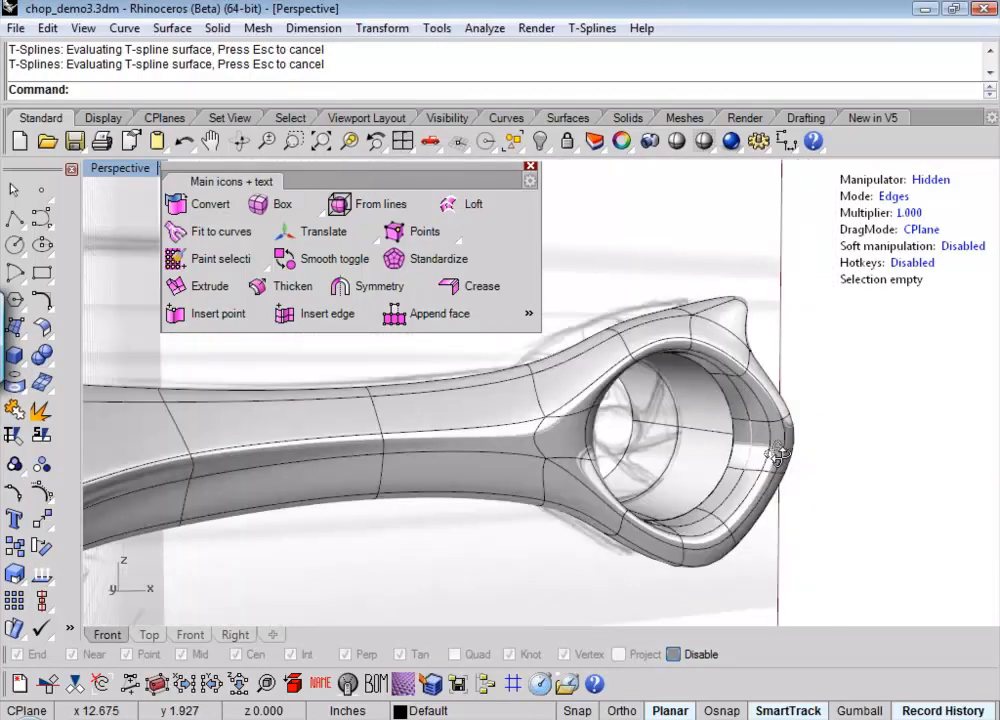
- Delete the circular tube surface from the tail fan ring's opening
right_drag(778, 455, 535, 512)
click(533, 511)
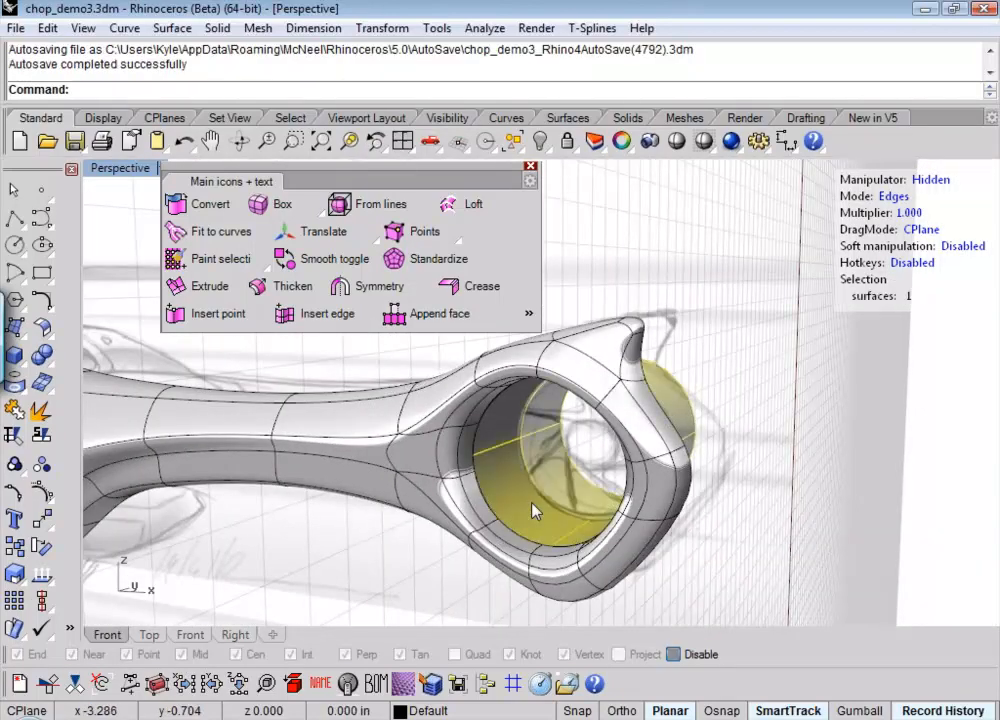
key(Delete)
right_drag(535, 503, 662, 580)
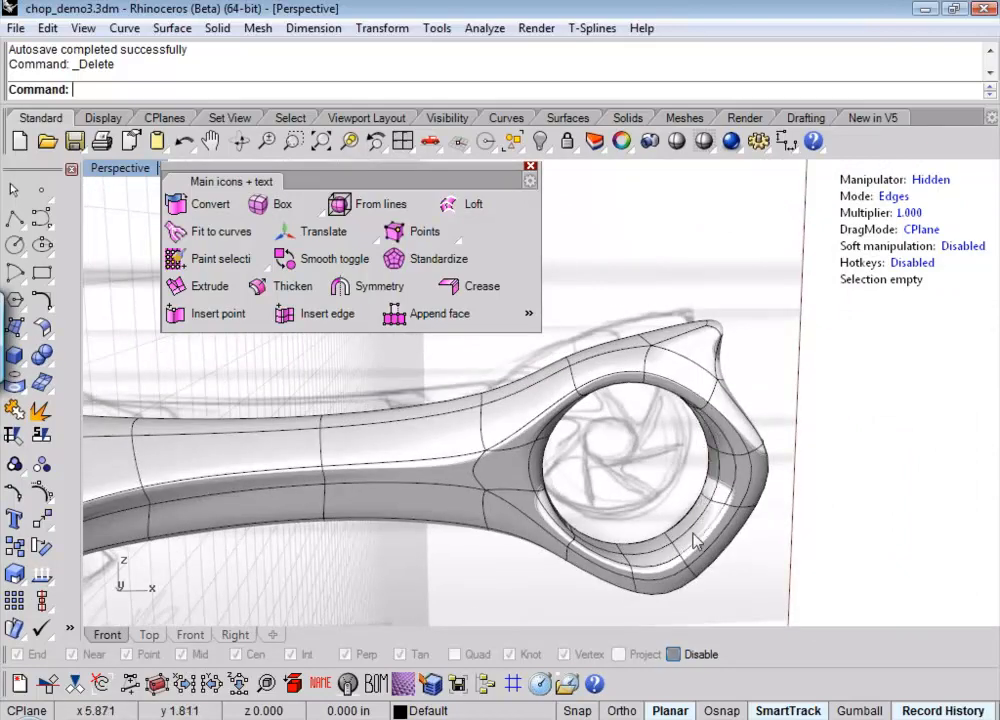
- Select one lower aft edge of the edge loop just outside the opening's border, and switch to the front view
mouse_move(674, 542)
right_down()
mouse_move(665, 531)
mouse_move(547, 520)
mouse_move(688, 537)
right_up()
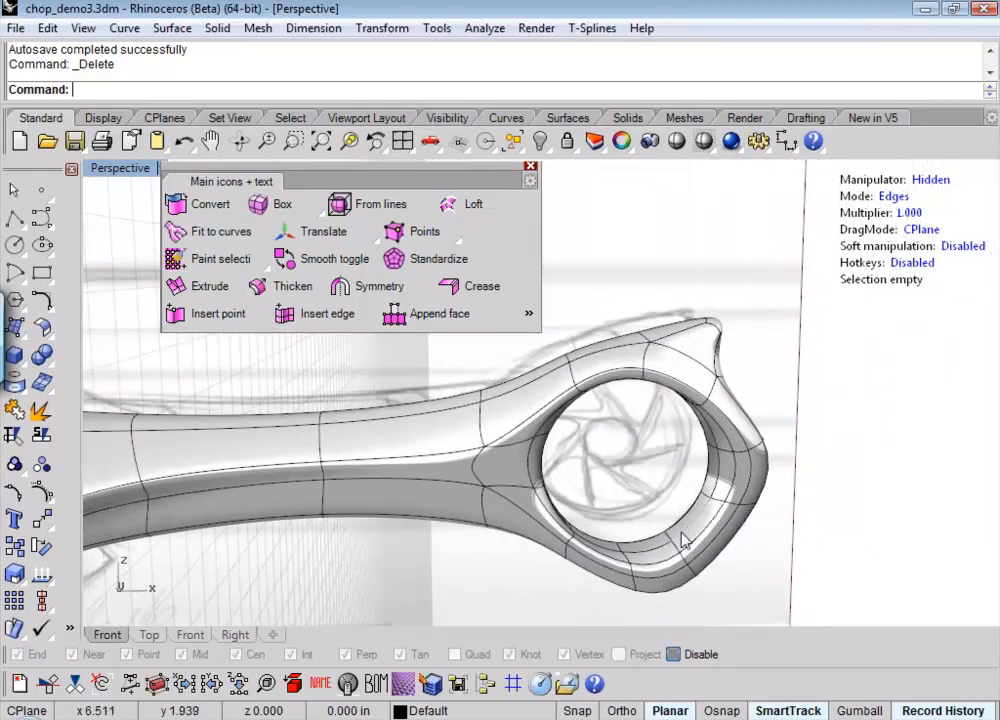
click(688, 537)
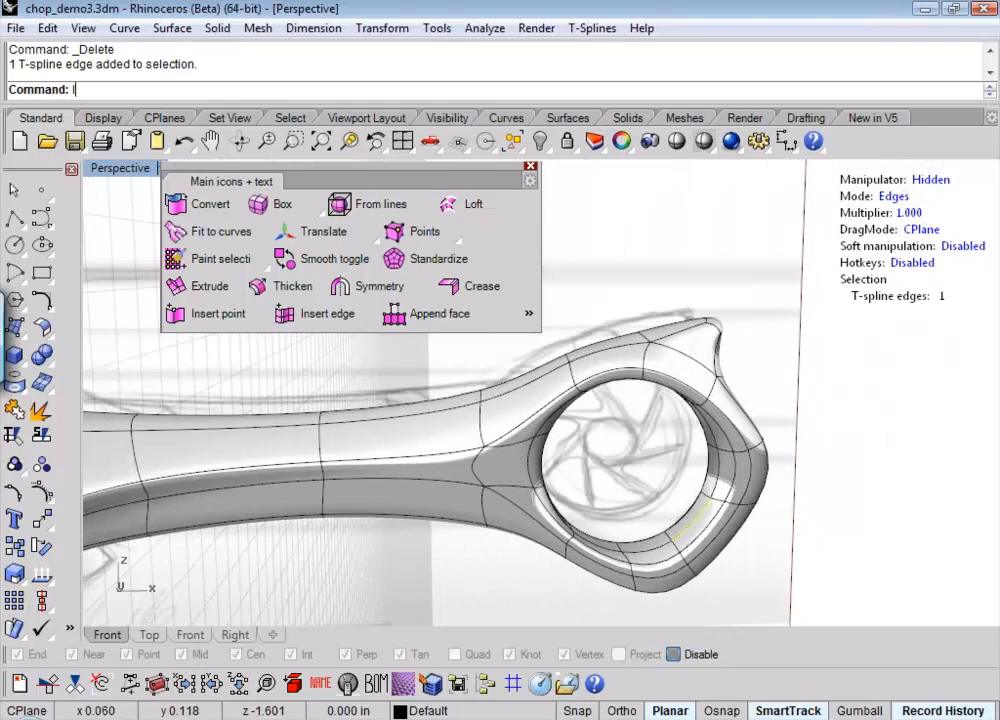
key(Return)
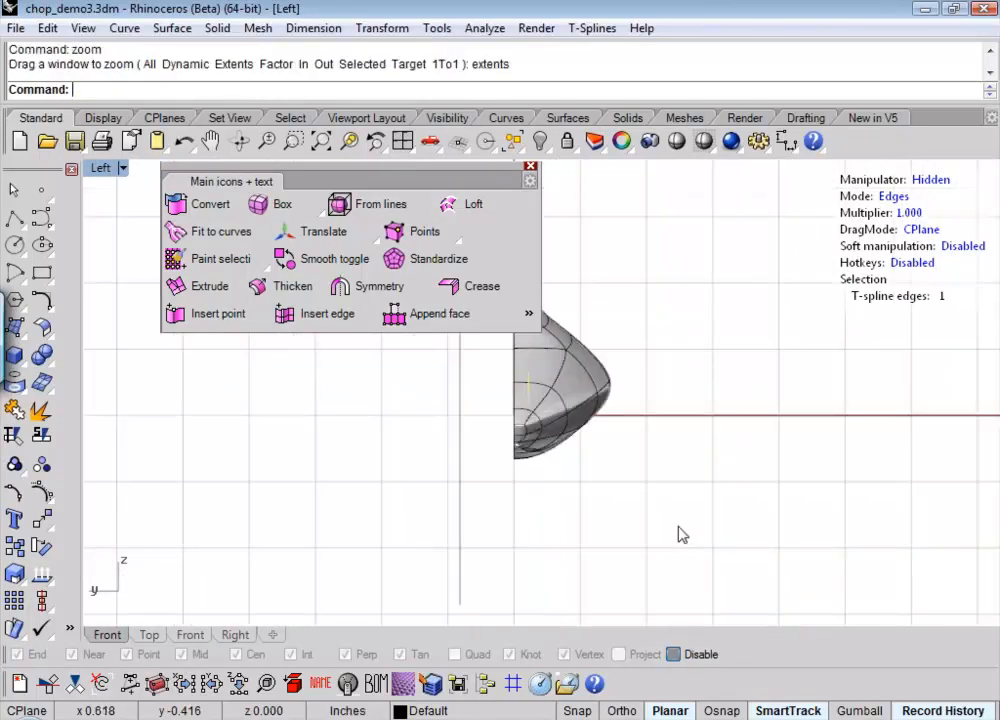
text(f)
key(Return)
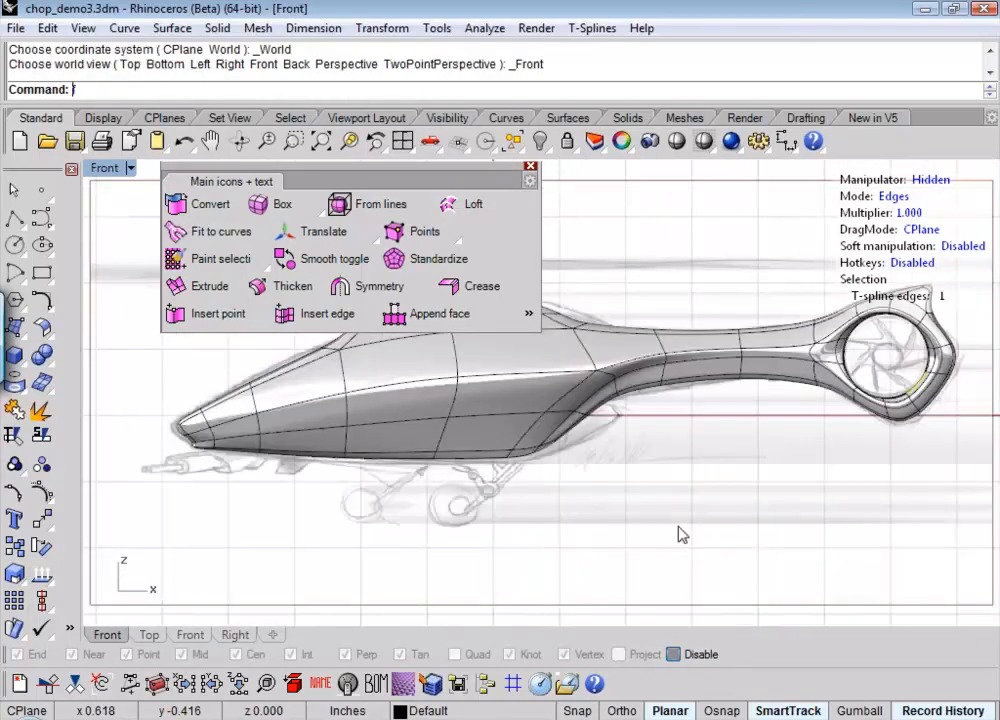
scroll(851, 573, up, 5)
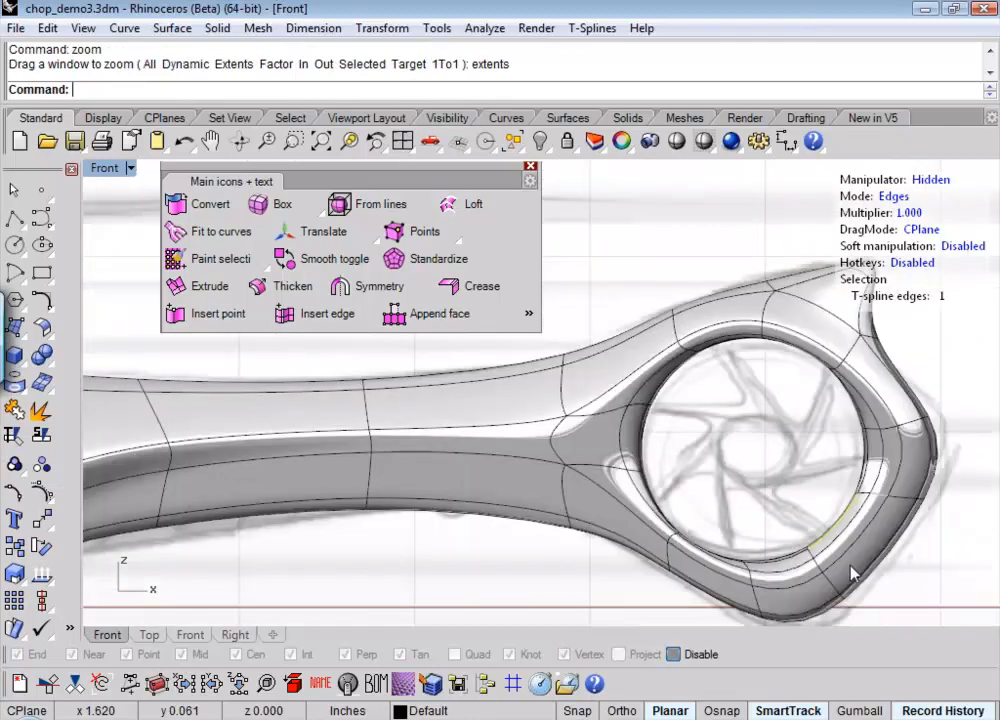
- Clear any stray curve selection and select the three aft edges of the edge loop just outside the opening's border
shift+click(865, 474)
shift+click(865, 474)
click(808, 465)
scroll(866, 478, up, 2)
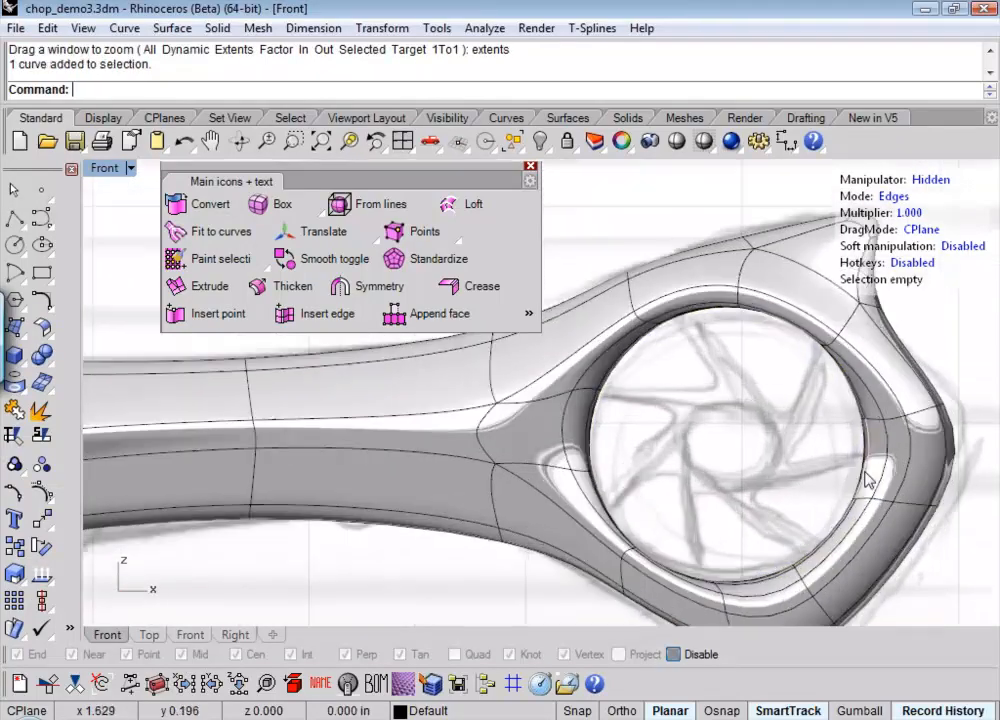
scroll(868, 480, up, 2)
click(857, 531)
shift+click(856, 535)
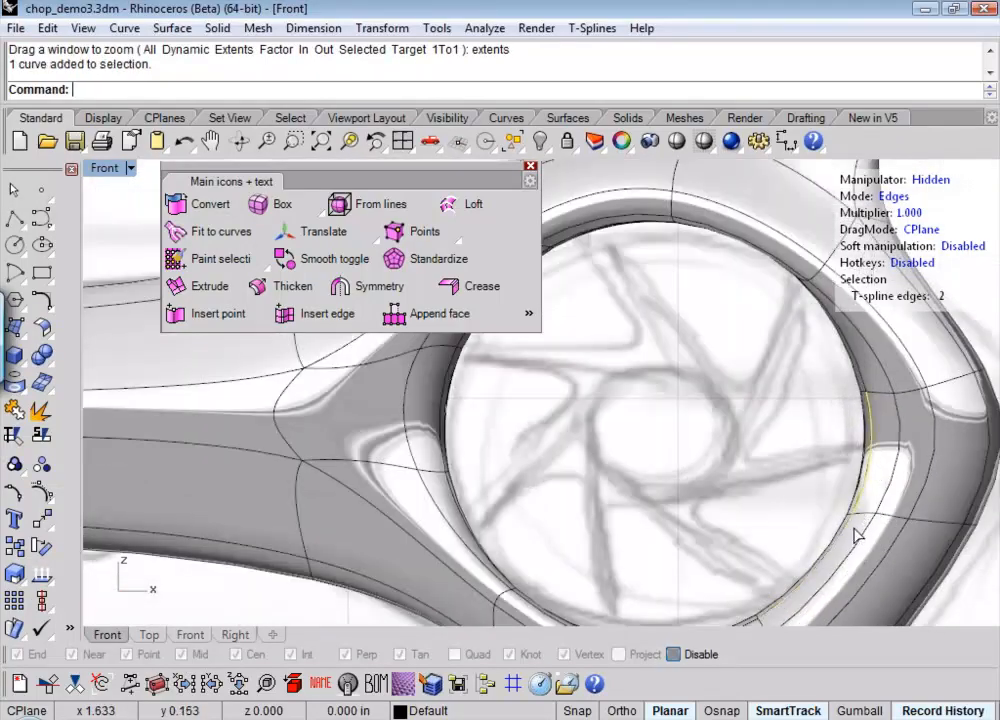
scroll(806, 451, down, 1)
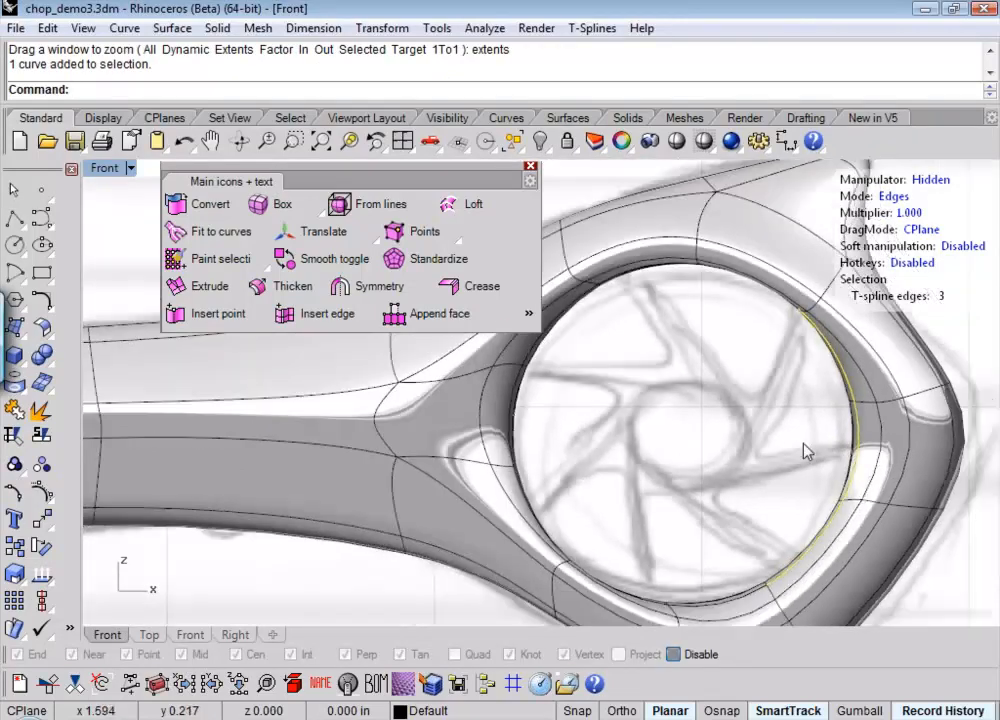
- In the perspective view, add the two lower edges of the same loop to the edge selection
scroll(806, 451, down, 3)
right_drag(759, 458, 806, 386)
key(ctrl+F4)
scroll(806, 385, up, 7)
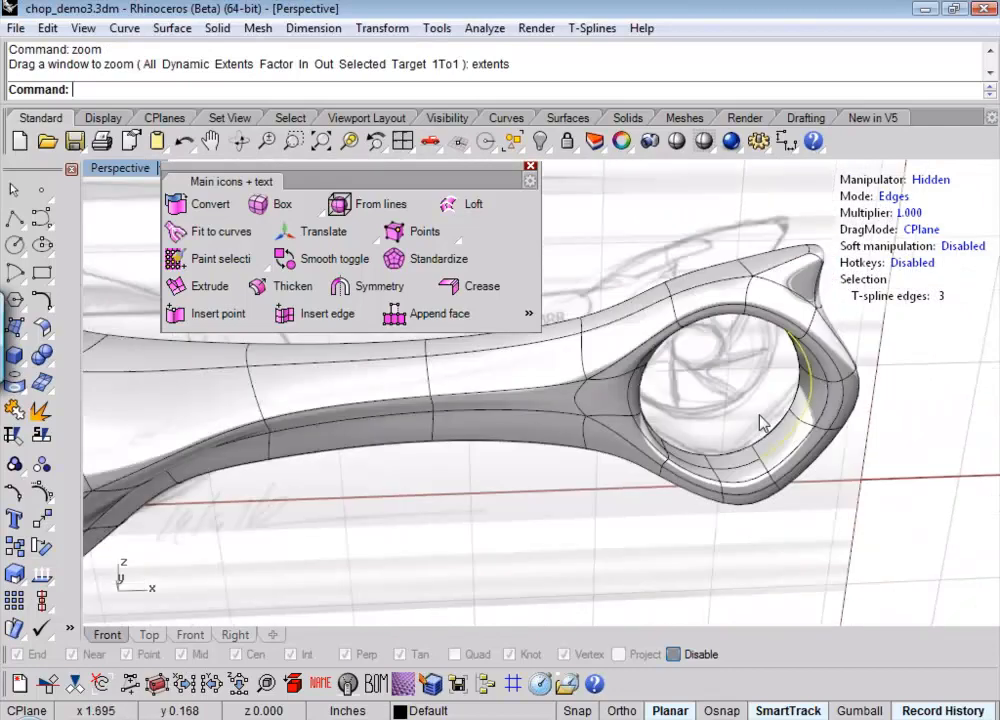
shift+click(705, 466)
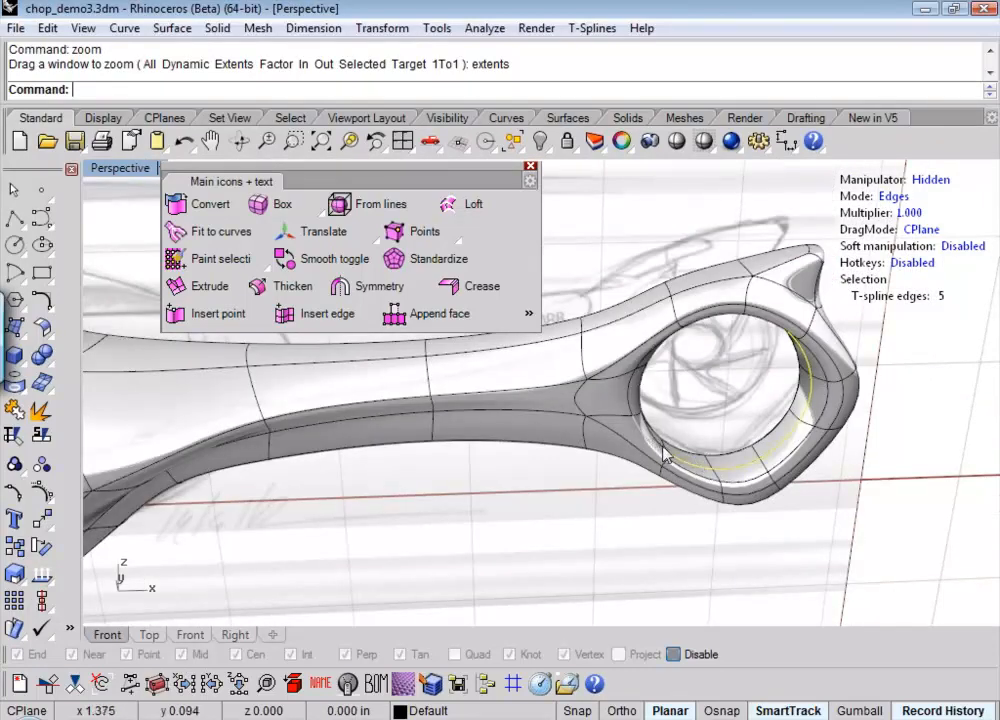
- Add three more edges of the loop, going up along the tail boom side of the fan opening
right_drag(665, 455, 515, 365)
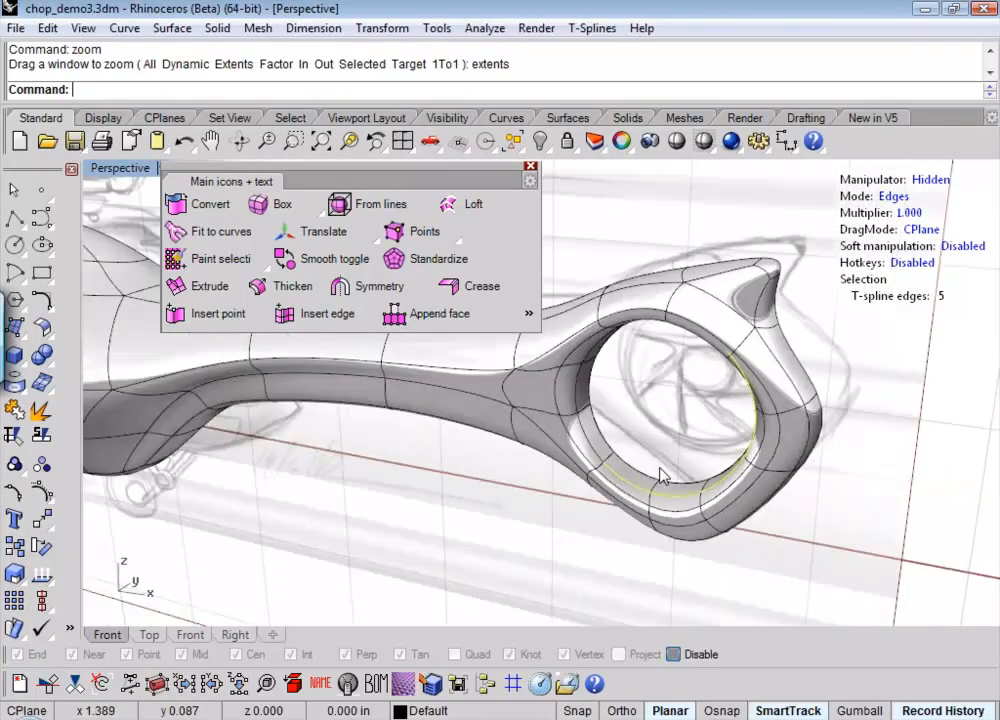
shift+click(578, 398)
shift+click(590, 355)
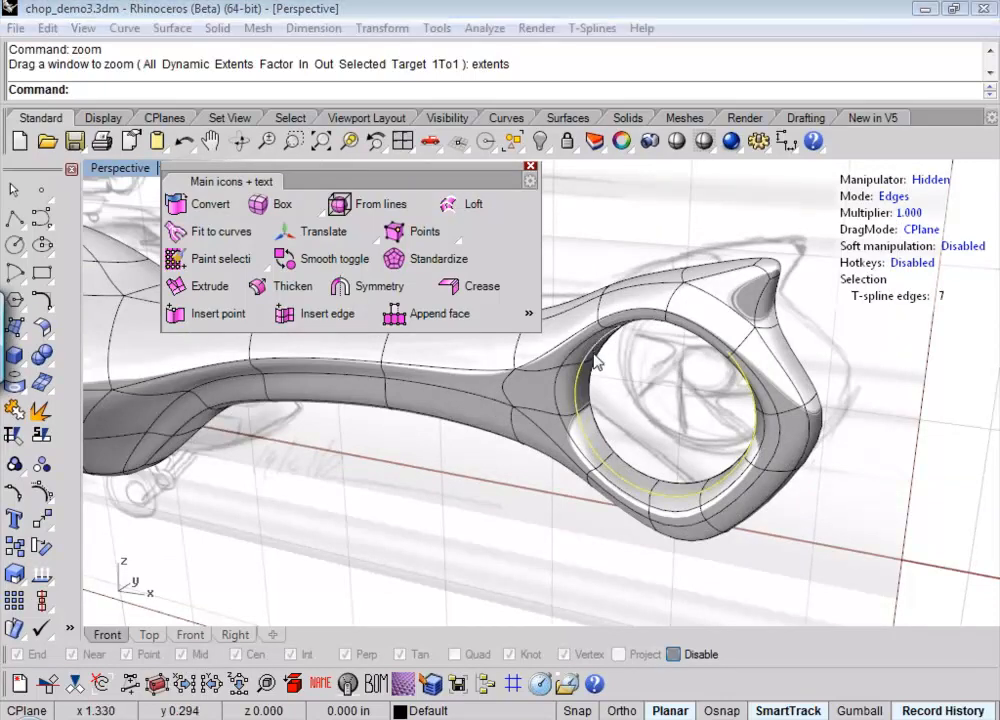
shift+click(625, 360)
click(660, 402)
right_drag(672, 424, 536, 27)
- Extend the selected edges to the full loop with the T-Splines Loop selection, and delete that edge loop
click(592, 28)
mouse_move(672, 172)
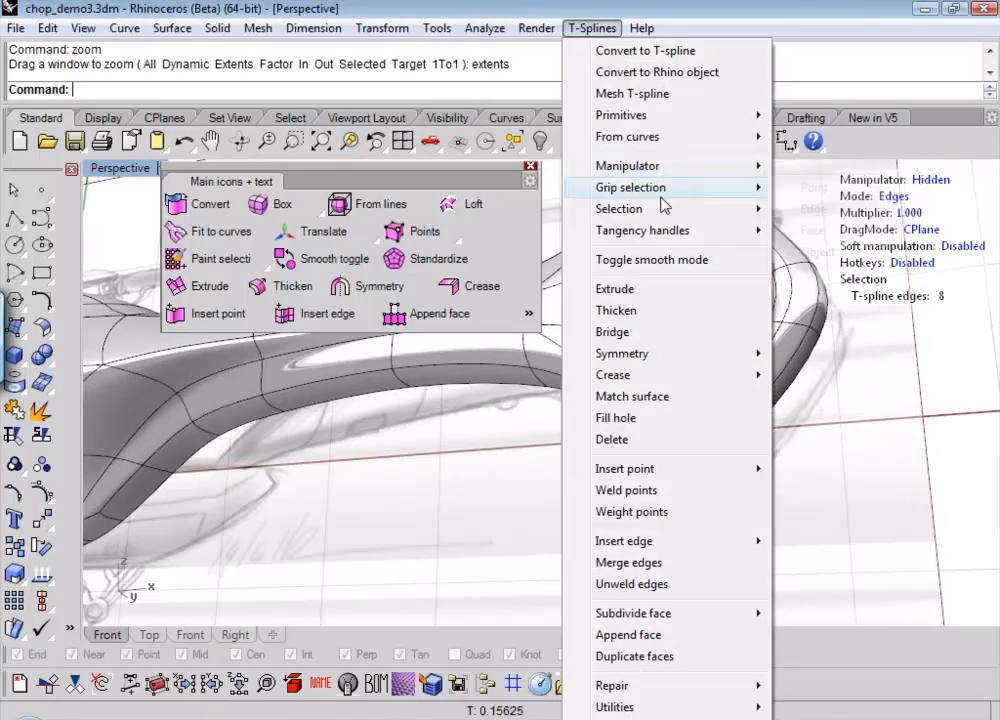
mouse_move(660, 217)
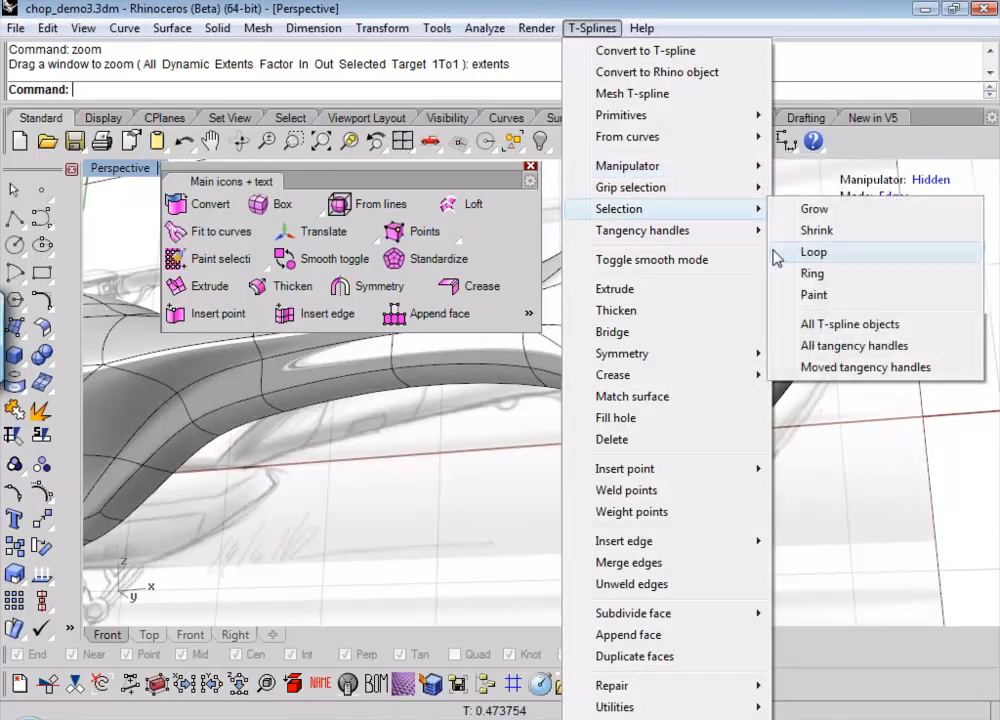
click(812, 252)
right_drag(705, 400, 828, 395)
key(Delete)
- With the Translate manipulator, move the aft edge and the lower edge of the fan ring's inner surface slightly toward the opening
click(812, 365)
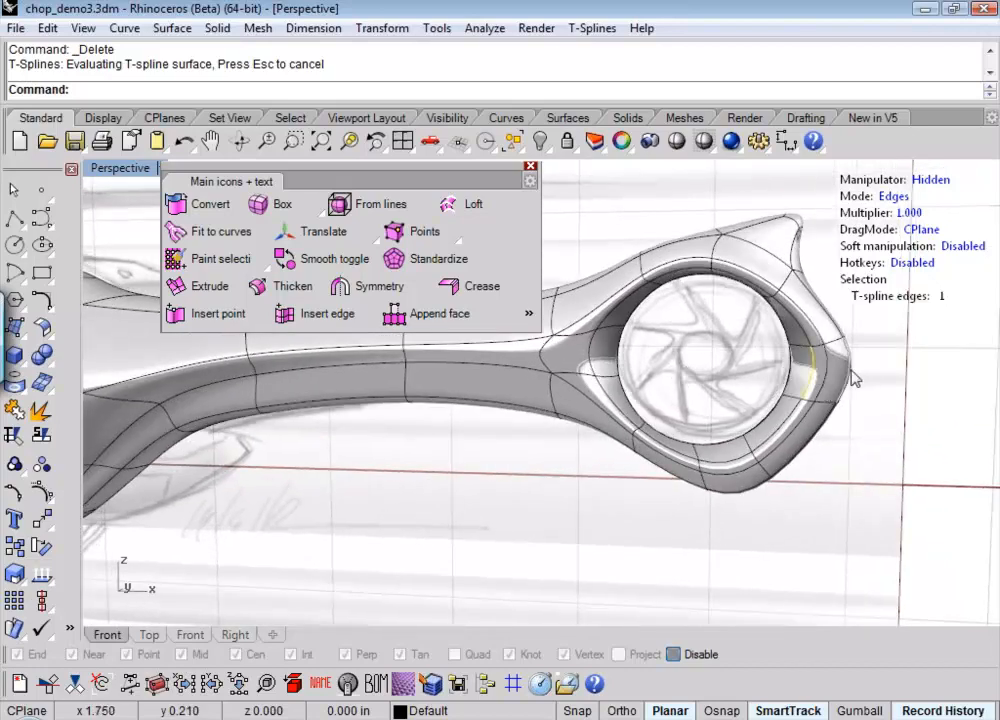
click(924, 183)
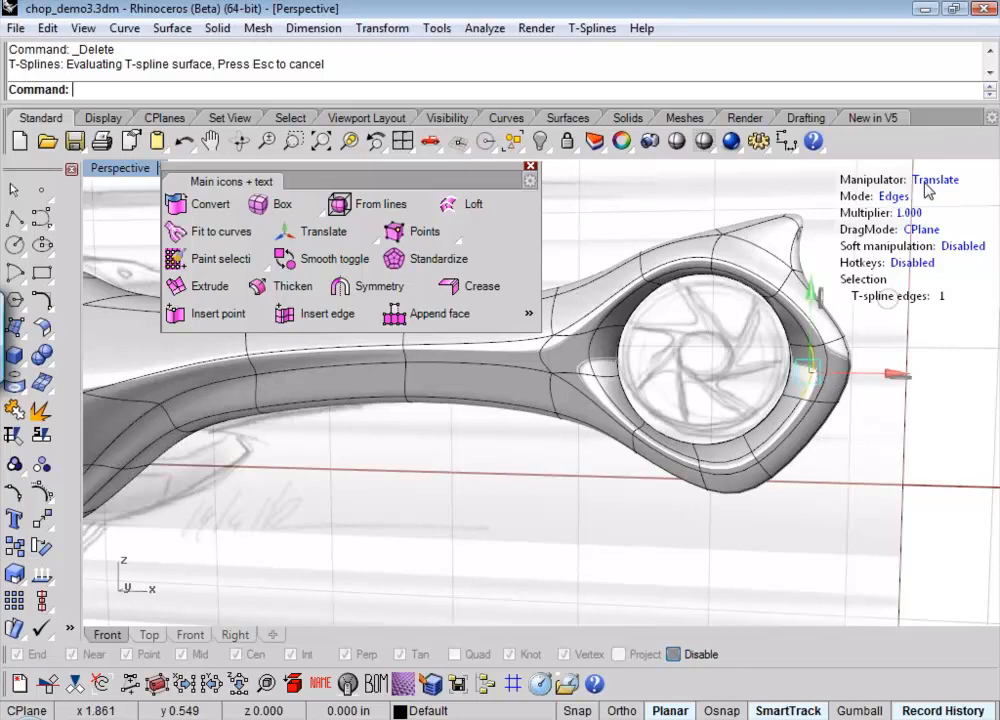
click(886, 302)
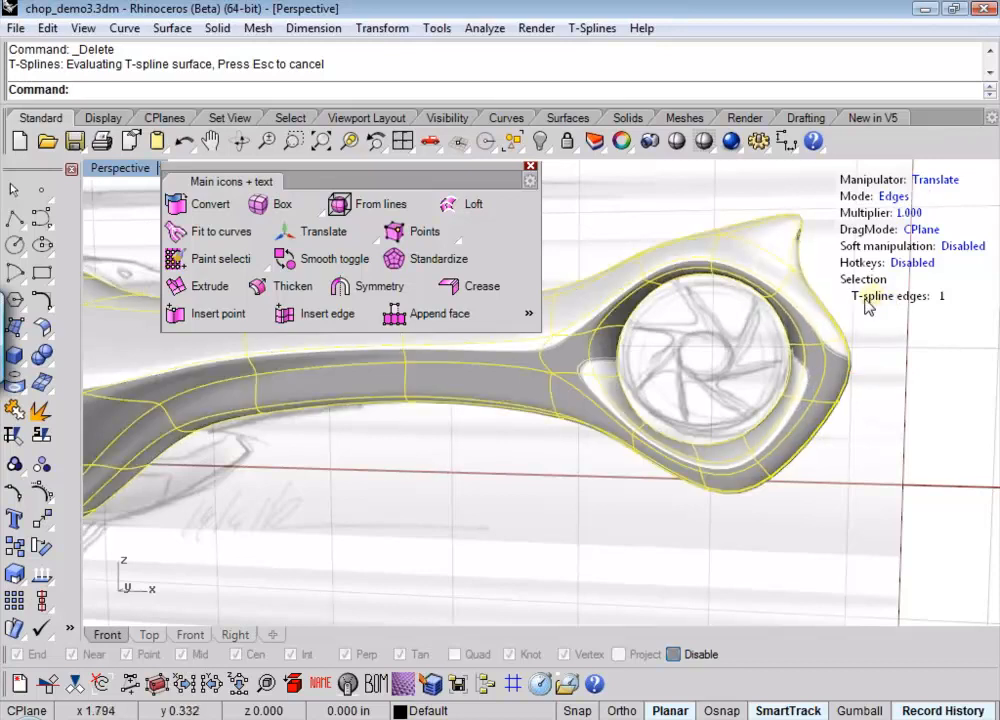
click(727, 465)
click(801, 380)
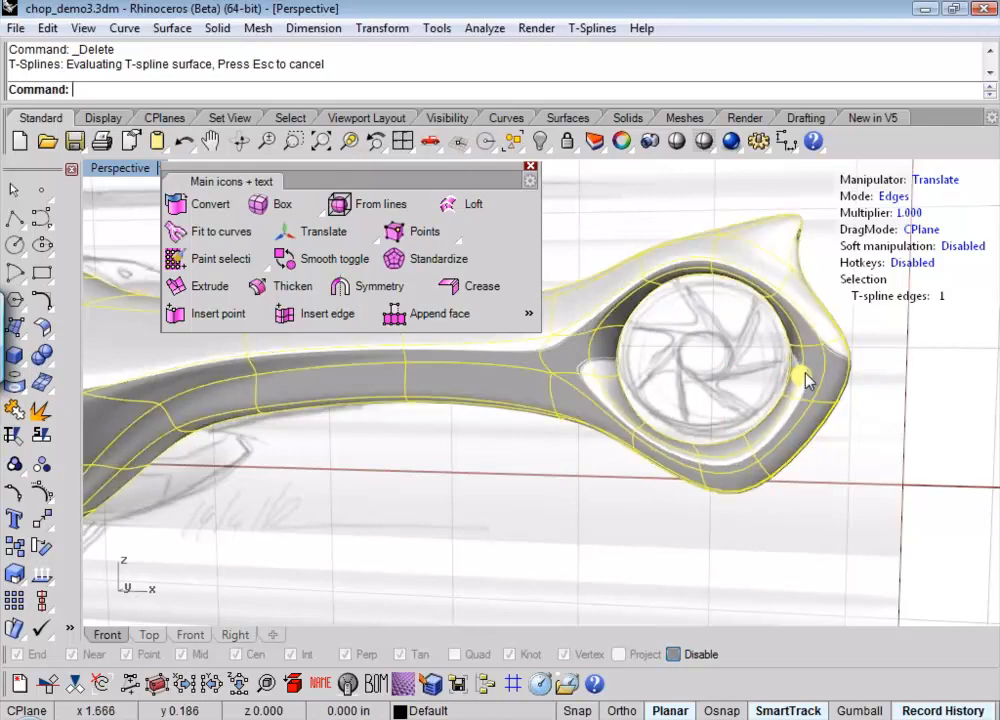
click(801, 375)
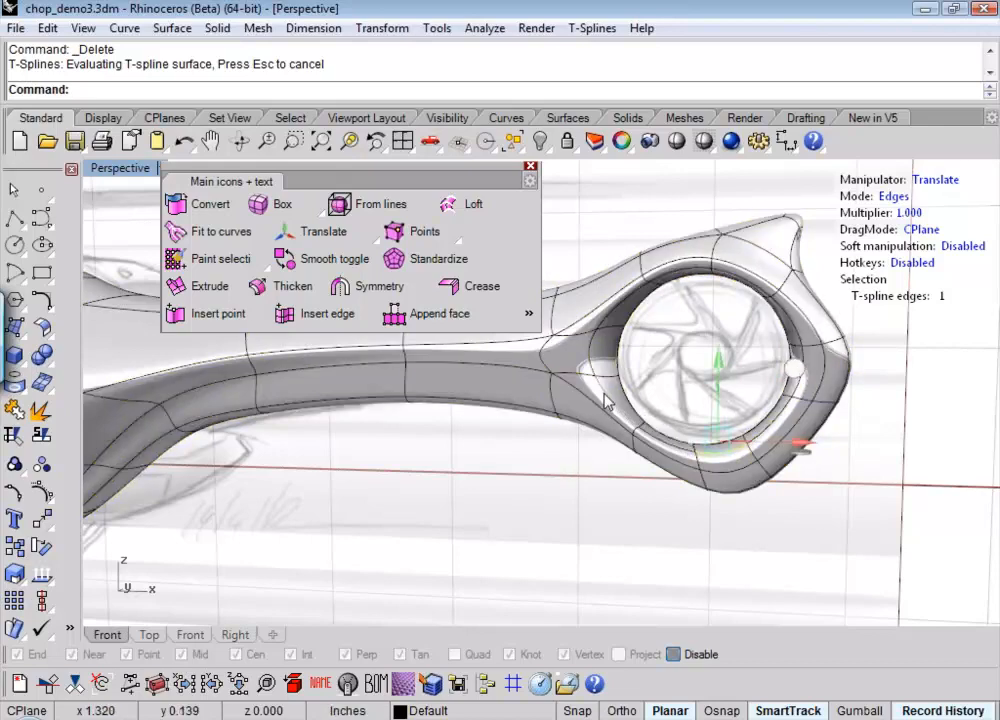
- Move the edge where the tail boom meets the fan ring slightly forward, away from the circular opening
right_drag(649, 362, 665, 290)
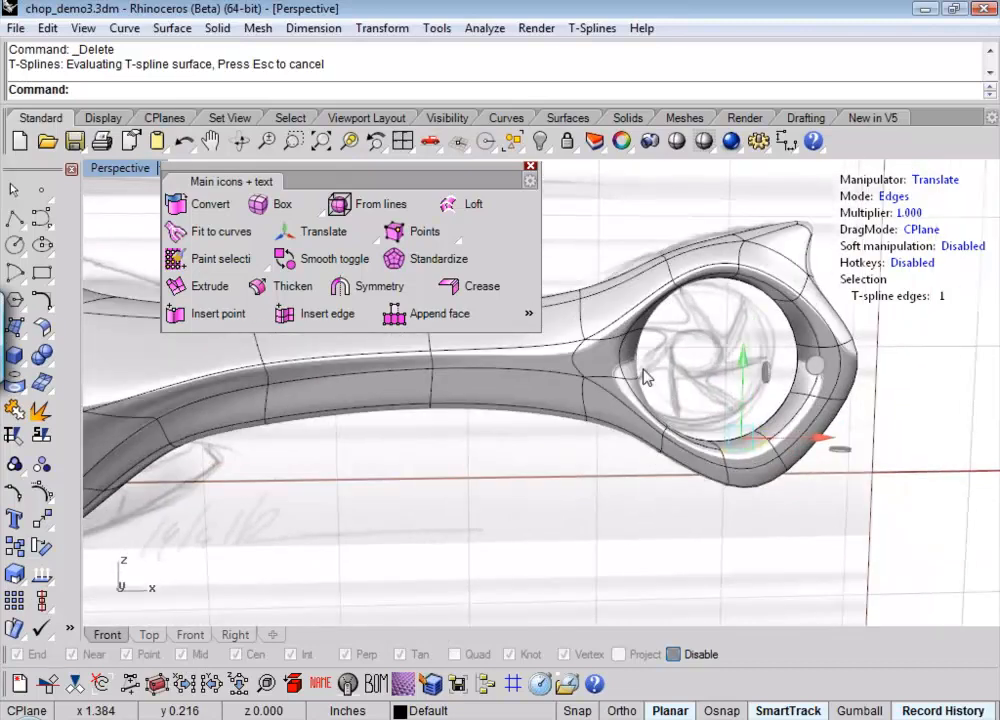
click(684, 287)
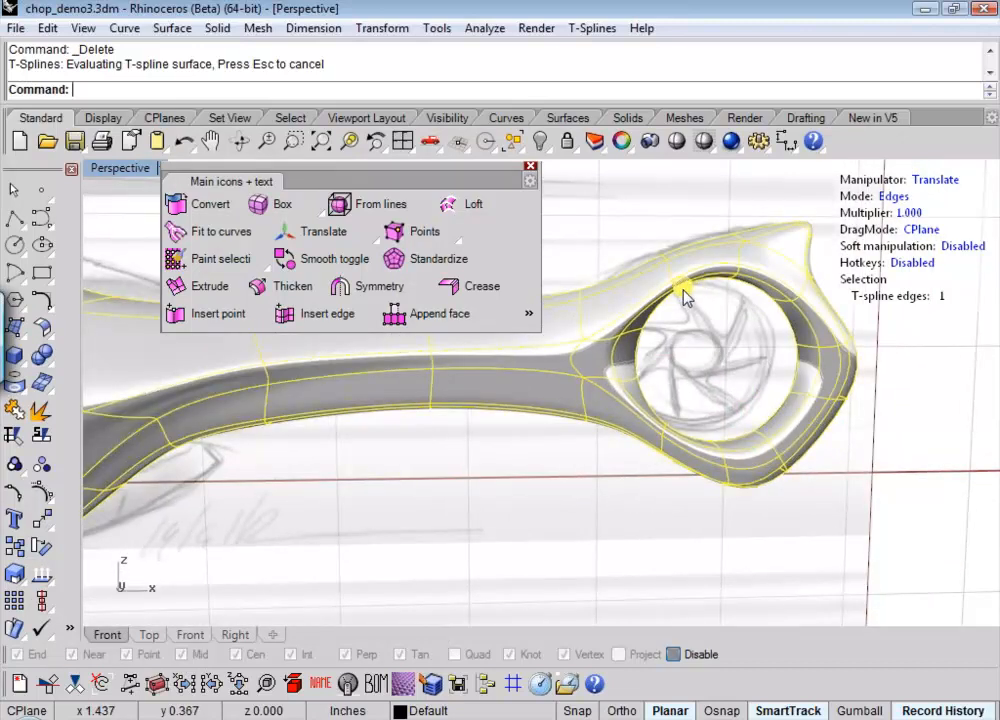
click(583, 358)
click(647, 290)
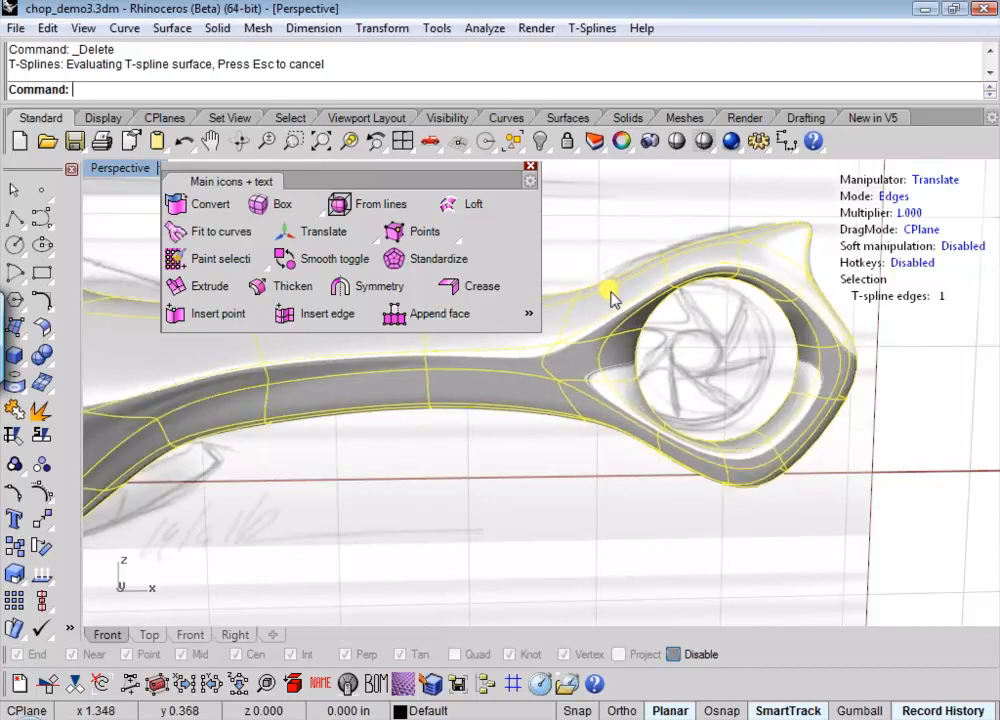
drag(611, 298, 623, 282)
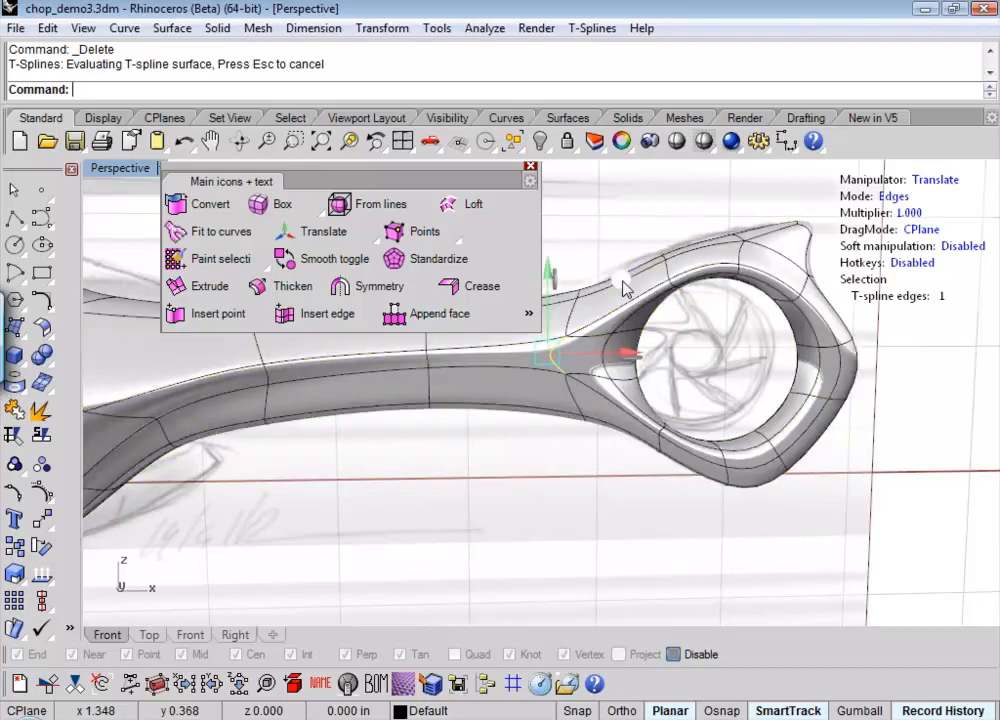
click(758, 367)
- Set the Translate manipulator to vertex mode and shift the vertex on the rear side of the cabin, ahead of the tail boom
scroll(758, 367, down, 2)
shift+right_drag(762, 375, 848, 402)
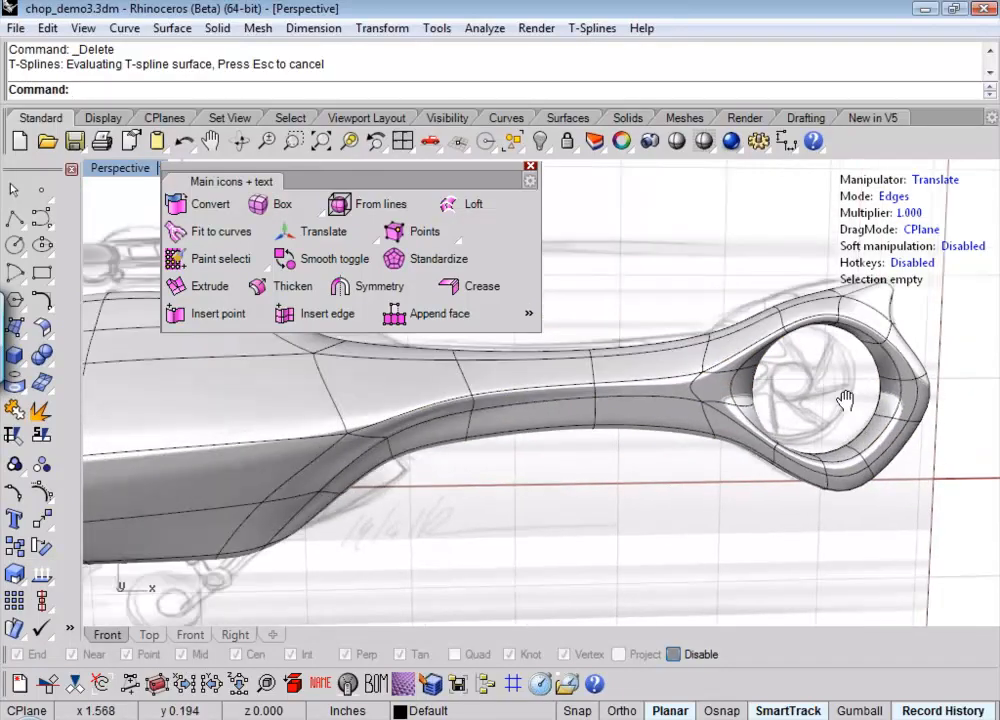
right_drag(715, 460, 610, 470)
scroll(754, 435, down, 5)
scroll(692, 558, up, 4)
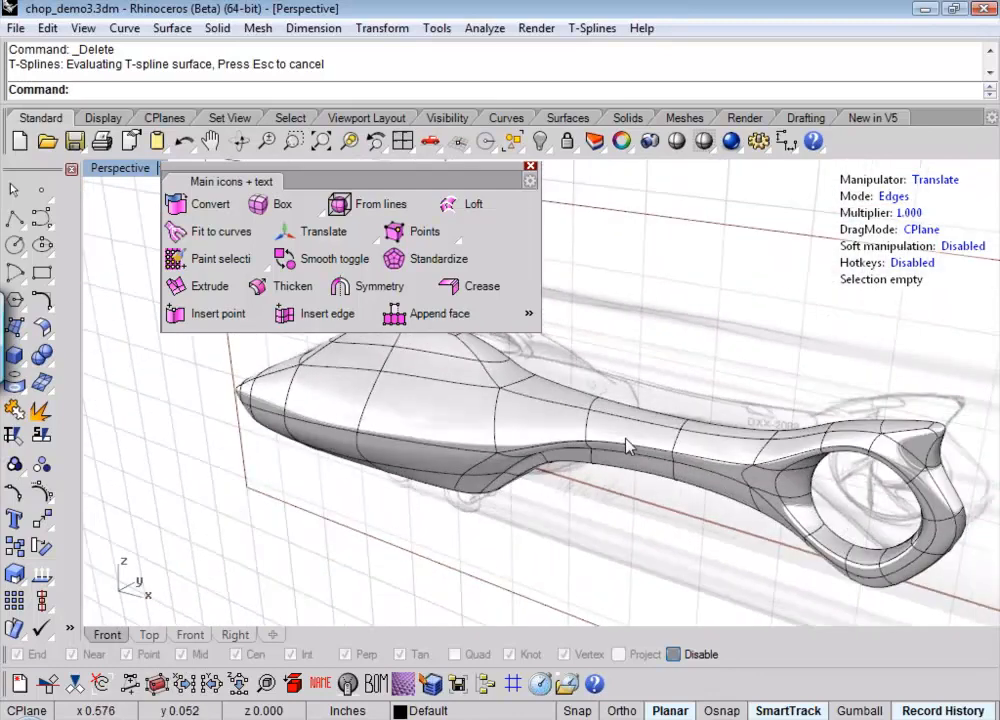
click(895, 197)
click(895, 197)
click(897, 198)
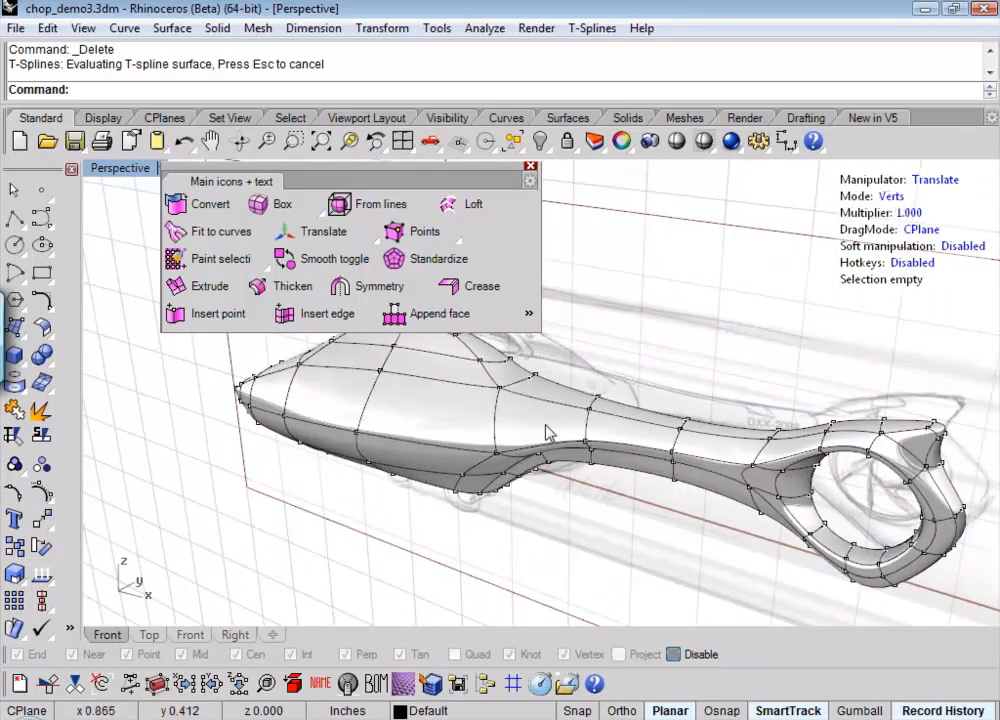
click(490, 462)
right_drag(529, 516, 636, 521)
drag(630, 499, 595, 515)
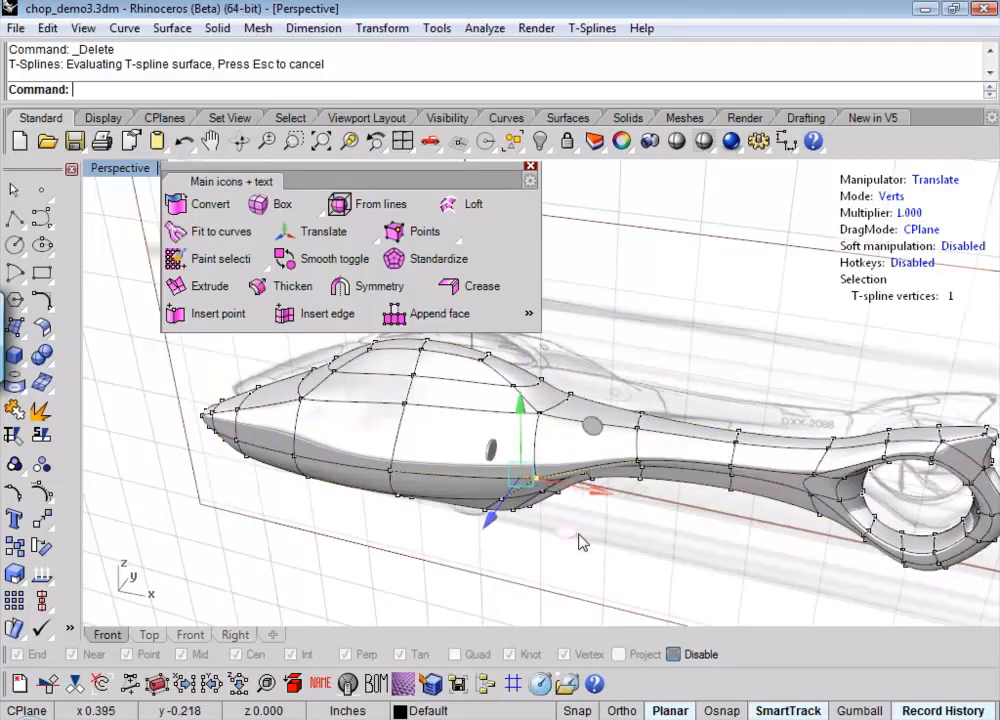
right_drag(696, 557, 855, 471)
key(Escape)
- Adjust the sideways position of two neighbouring vertices along the lower side of the nose, nudging the rear one toward the symmetry plane
scroll(835, 472, down, 4)
right_drag(738, 475, 816, 483)
scroll(553, 491, up, 5)
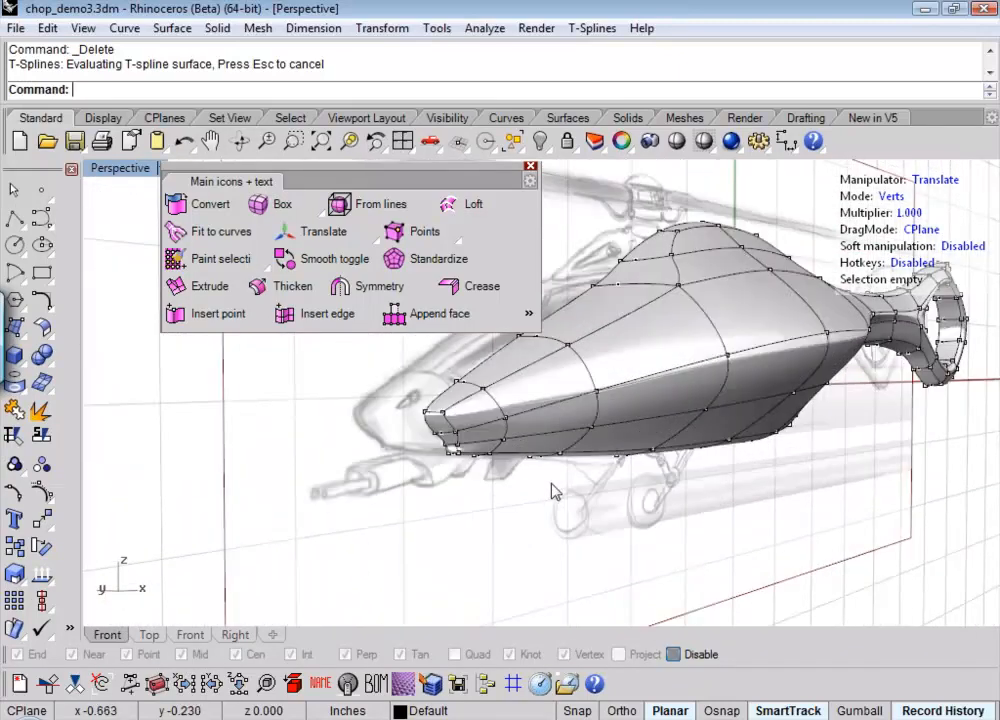
click(510, 442)
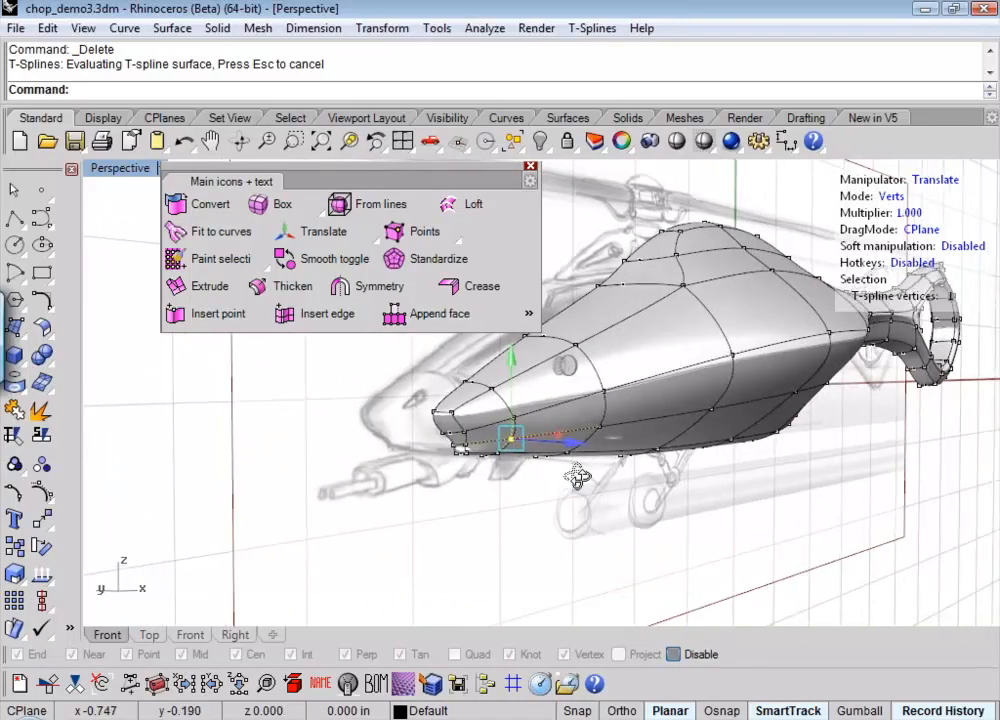
right_drag(578, 477, 650, 553)
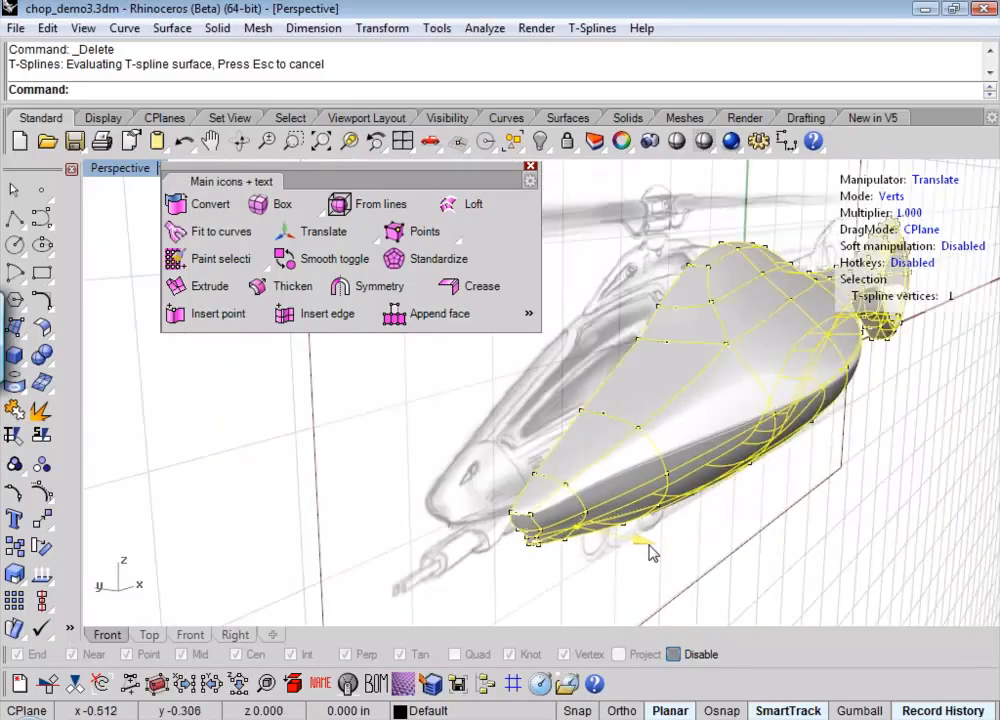
click(658, 504)
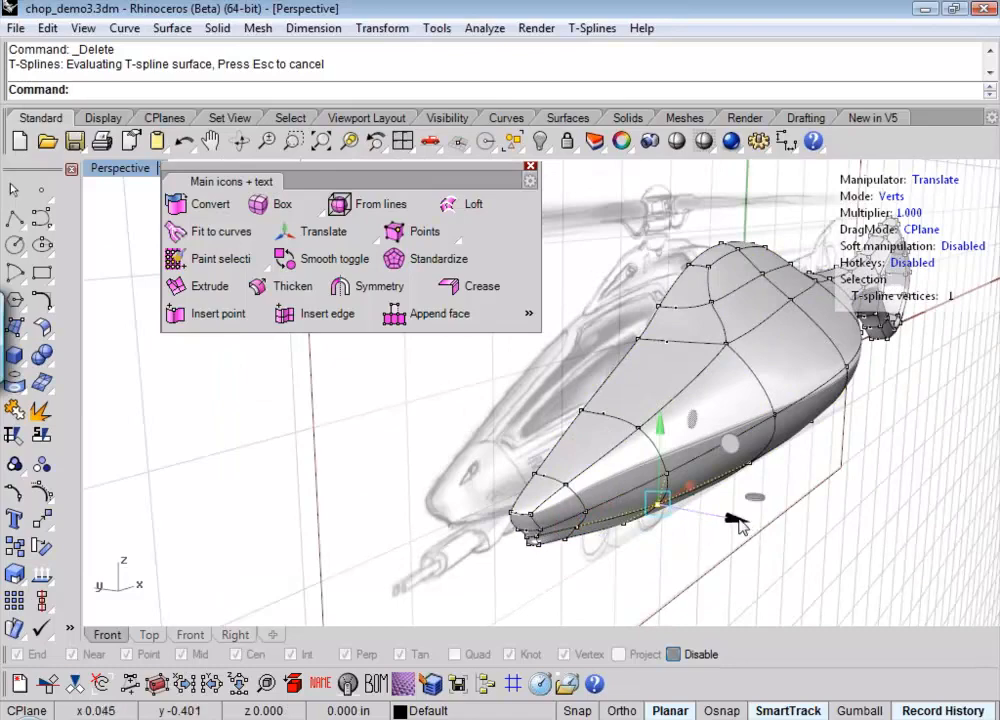
drag(737, 519, 722, 524)
click(787, 504)
- Switch the half body to its boxy control-cage display with Smooth toggle
right_drag(806, 508, 641, 517)
right_drag(715, 514, 496, 408)
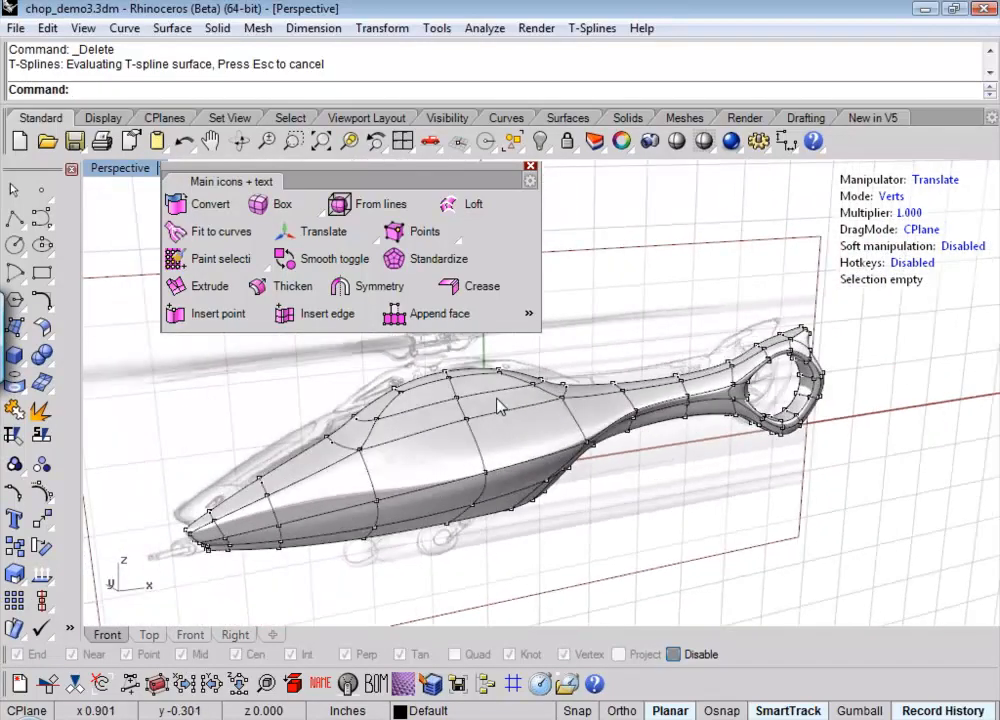
click(336, 260)
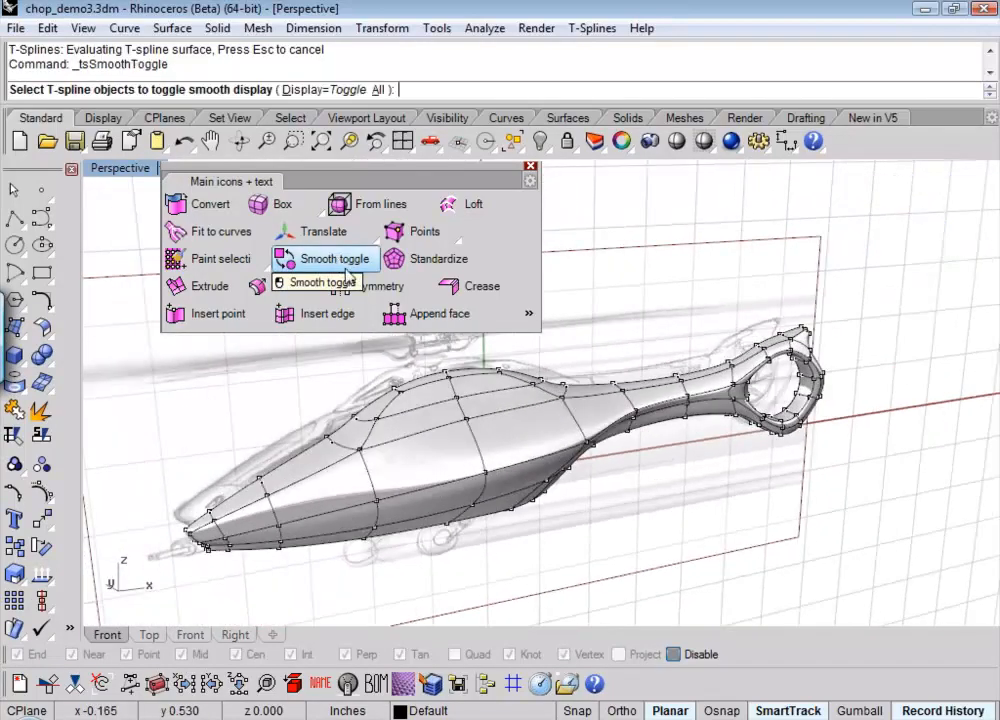
click(446, 437)
key(Return)
- On the upper shoulder line of the cabin, move the front vertex toward the symmetry plane and the vertex behind it outward
mouse_move(530, 476)
right_down()
mouse_move(696, 446)
mouse_move(705, 458)
mouse_move(687, 437)
mouse_move(718, 458)
mouse_move(718, 430)
mouse_move(463, 424)
mouse_move(420, 470)
mouse_move(437, 492)
mouse_move(598, 396)
mouse_move(622, 420)
mouse_move(665, 420)
mouse_move(621, 455)
mouse_move(485, 513)
mouse_move(527, 495)
right_up()
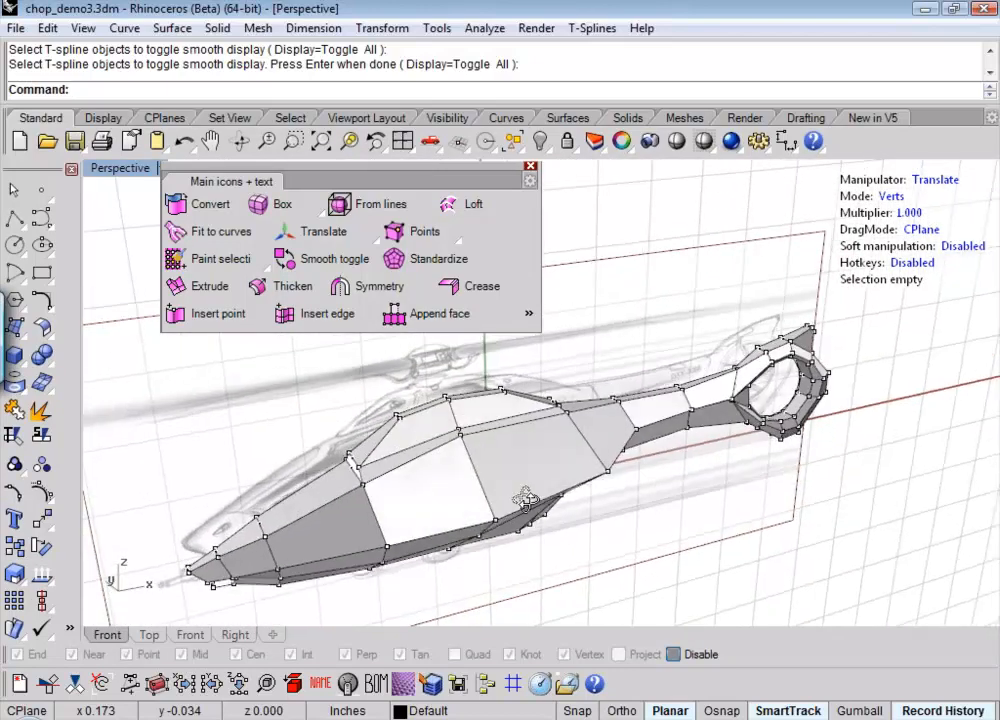
scroll(385, 464, up, 5)
right_drag(460, 492, 766, 455)
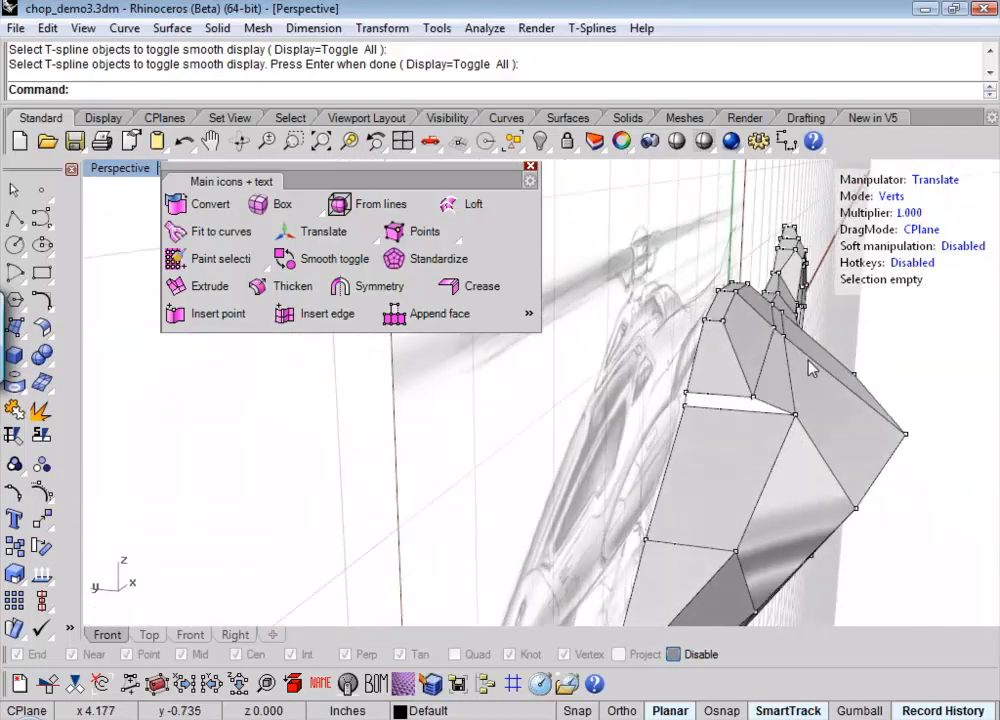
click(795, 413)
drag(795, 413, 880, 430)
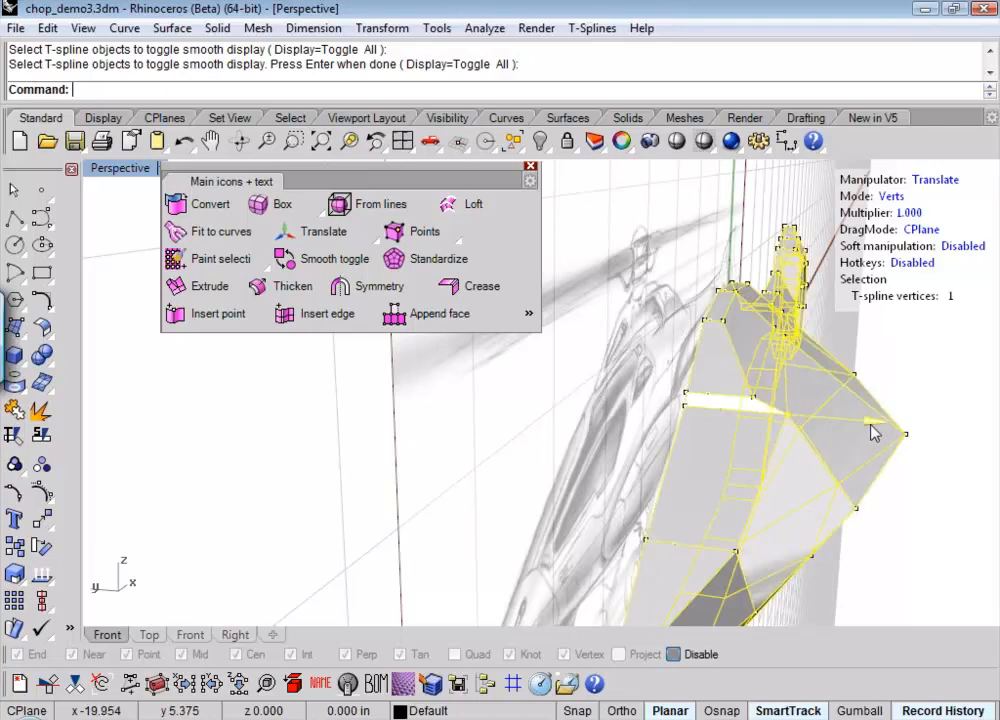
key(Escape)
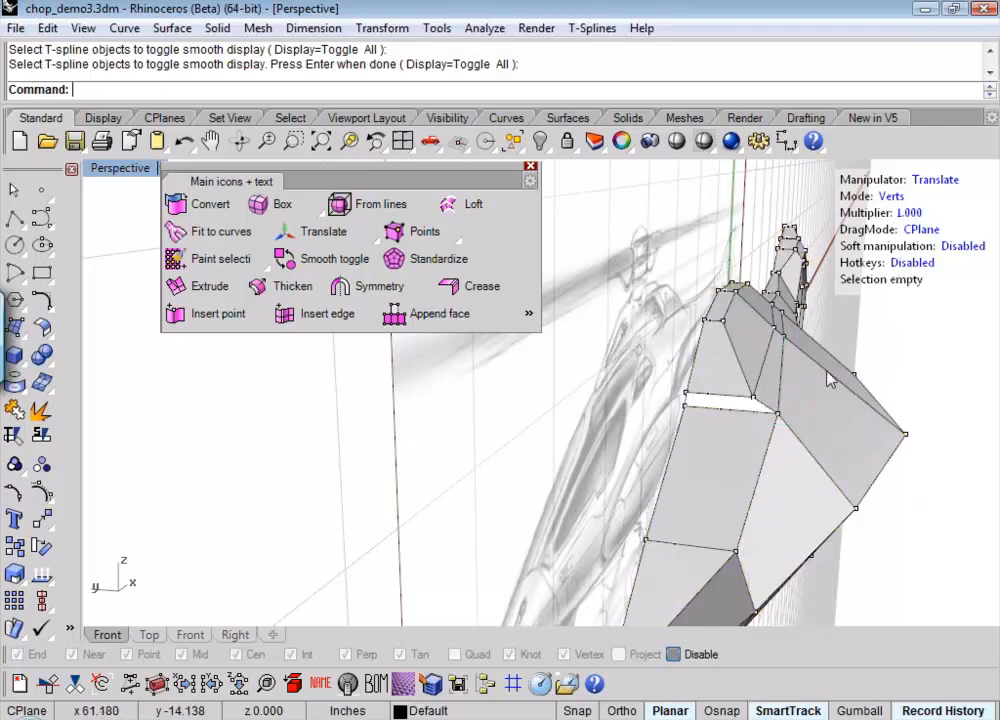
click(784, 334)
drag(793, 345, 884, 348)
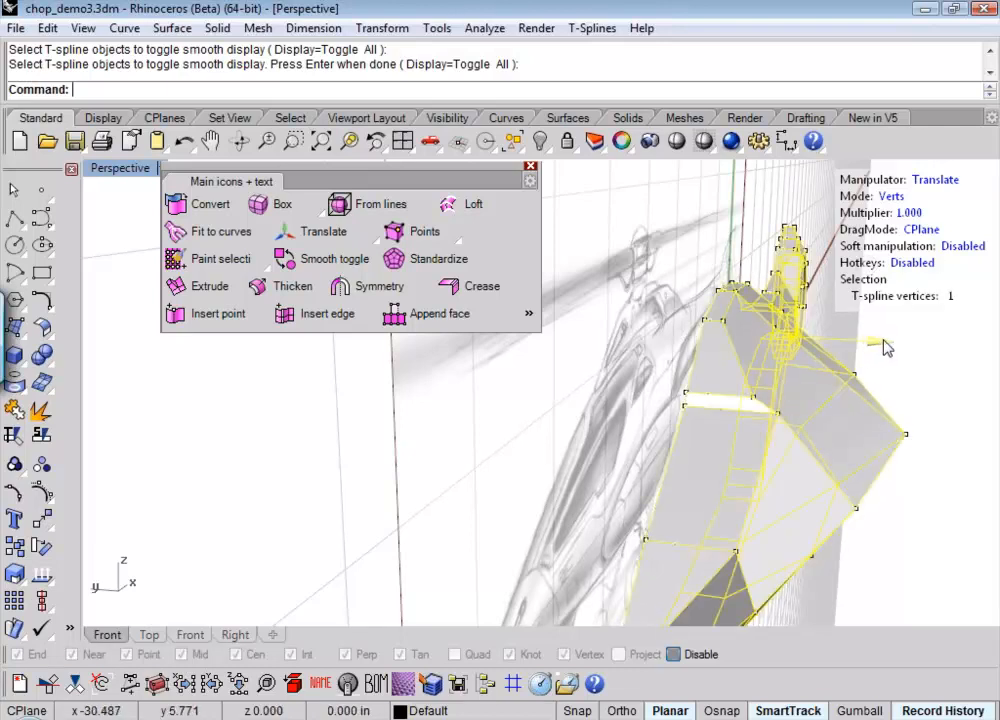
click(930, 428)
scroll(904, 529, down, 4)
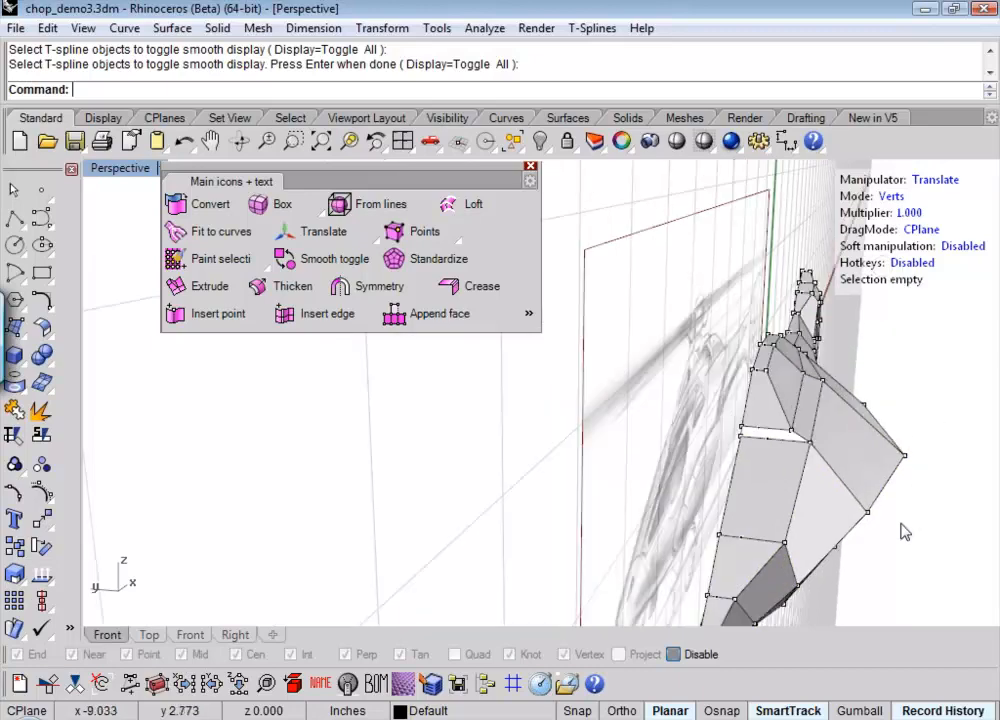
- Move the inner vertex of the narrow face in front of the rotor fairing slightly aft and adjust its height
right_drag(904, 529, 590, 466)
scroll(588, 465, up, 3)
scroll(588, 465, up, 3)
click(570, 490)
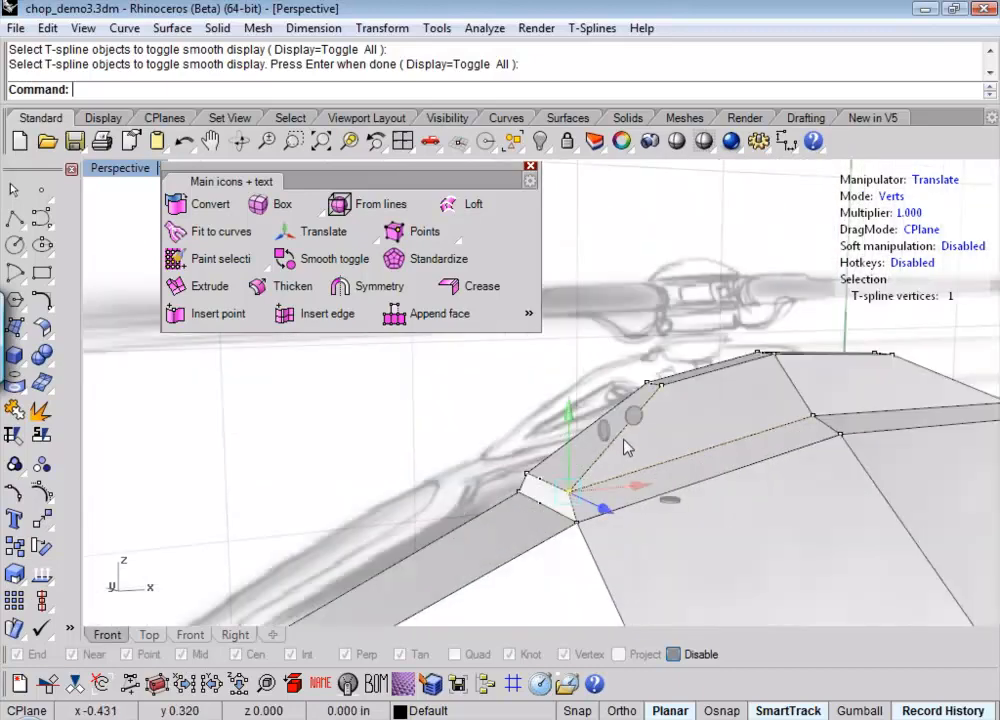
mouse_move(662, 490)
mouse_down()
mouse_move(647, 487)
mouse_move(658, 487)
mouse_up()
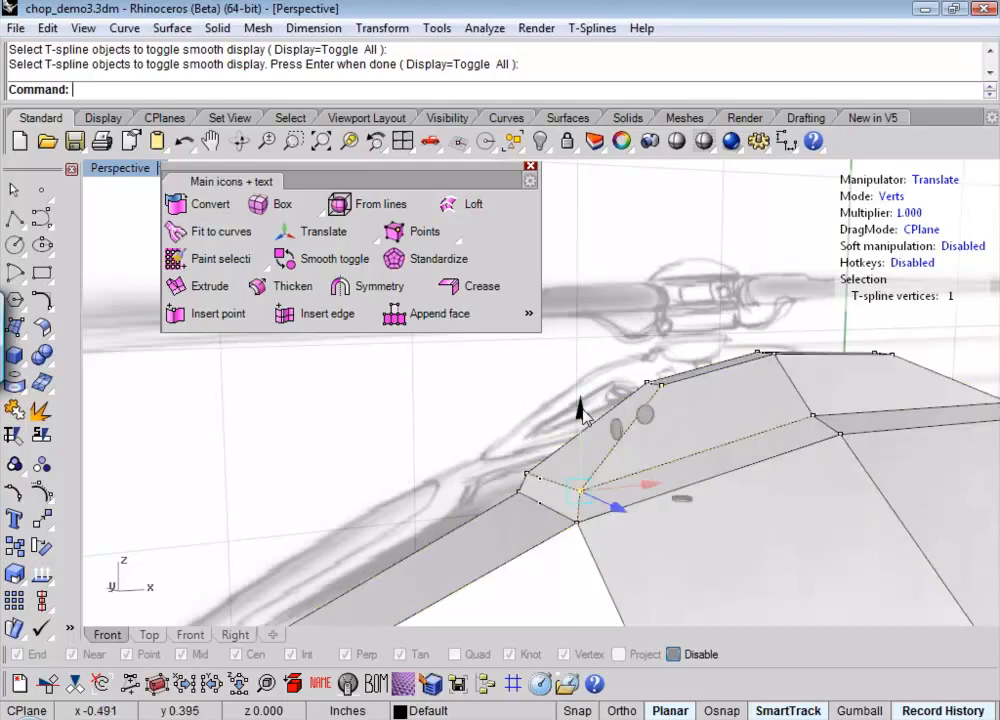
drag(581, 410, 580, 413)
click(504, 437)
scroll(499, 437, down, 8)
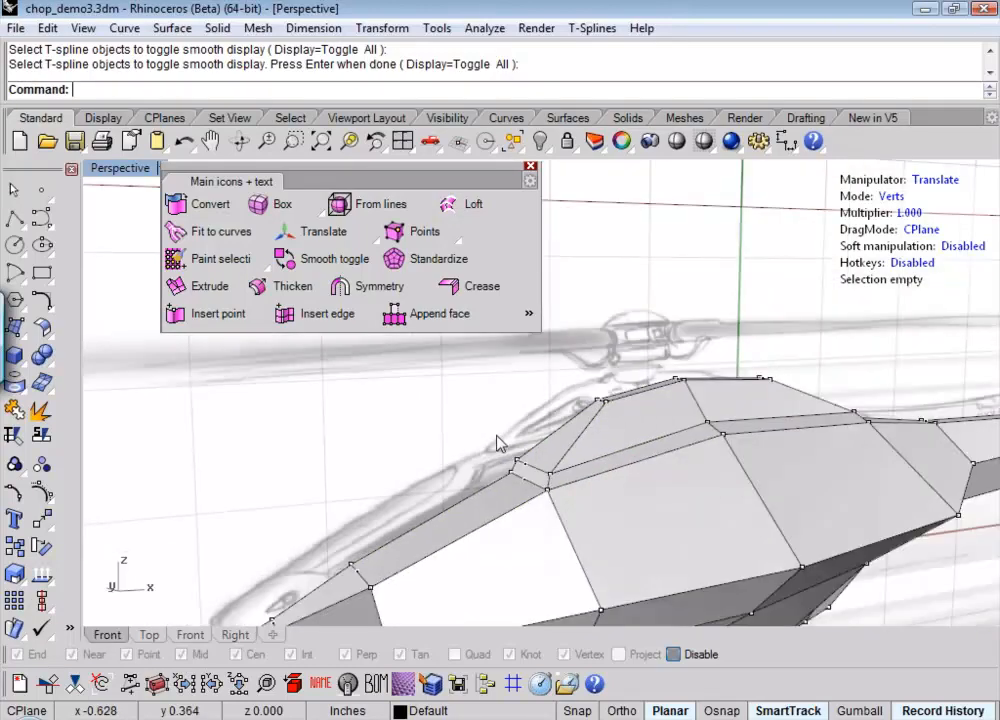
- Examine the control cage for crowded or overlapping vertices where the tail boom meets the fan ring and along the body
right_drag(636, 478, 519, 427)
right_drag(732, 550, 680, 529)
scroll(695, 468, up, 3)
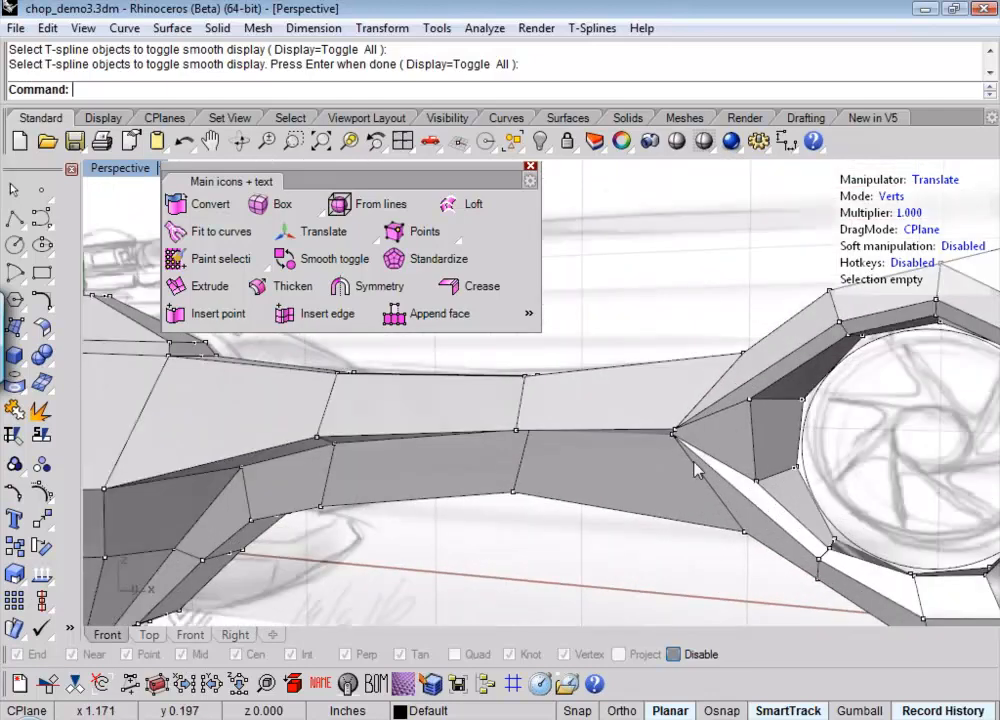
scroll(697, 468, up, 2)
click(664, 421)
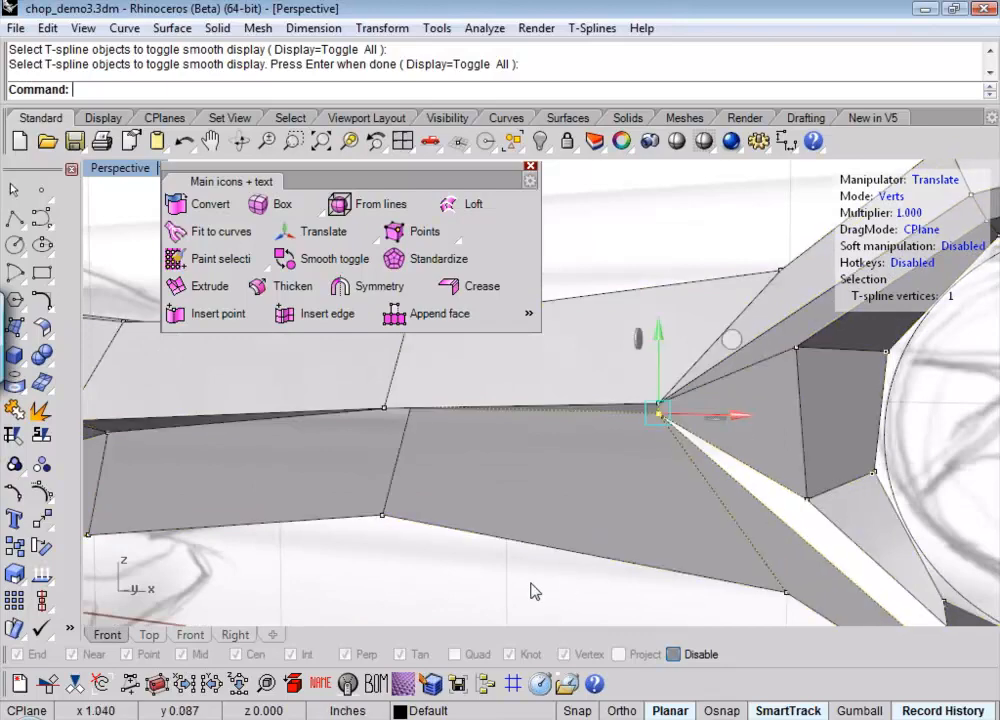
scroll(515, 570, down, 2)
key(Escape)
scroll(502, 550, down, 5)
shift+right_drag(502, 550, 820, 490)
scroll(527, 471, up, 6)
right_drag(530, 468, 714, 500)
scroll(715, 501, down, 6)
shift+right_drag(440, 441, 190, 402)
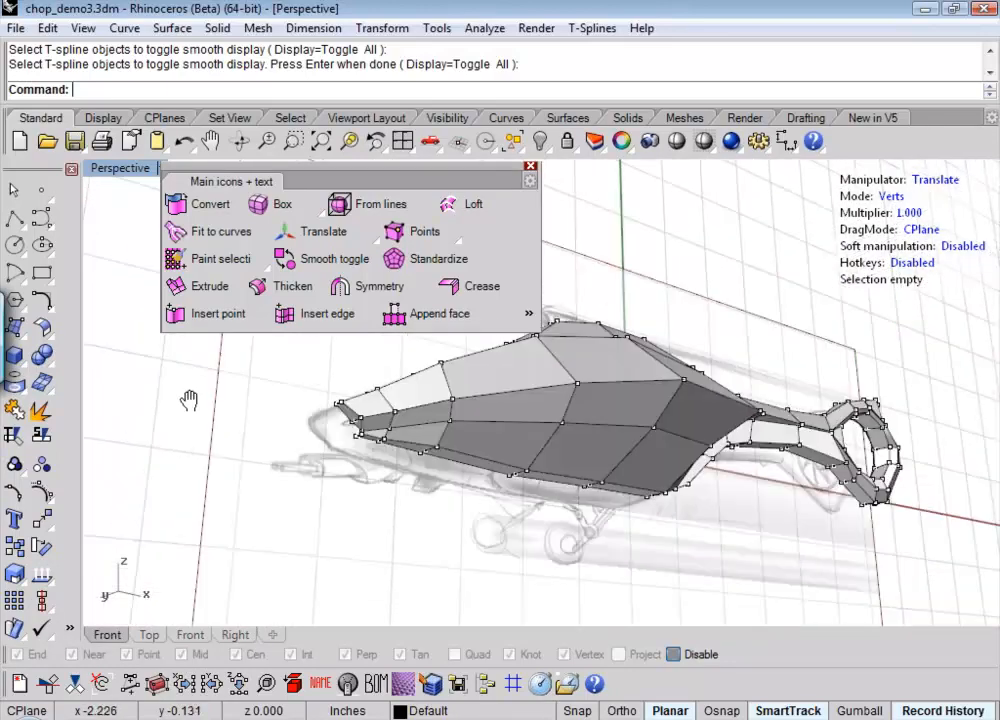
- Try to move the vertex at the lower tip of the nose sideways, and undo the move
right_drag(452, 480, 514, 490)
scroll(519, 437, up, 5)
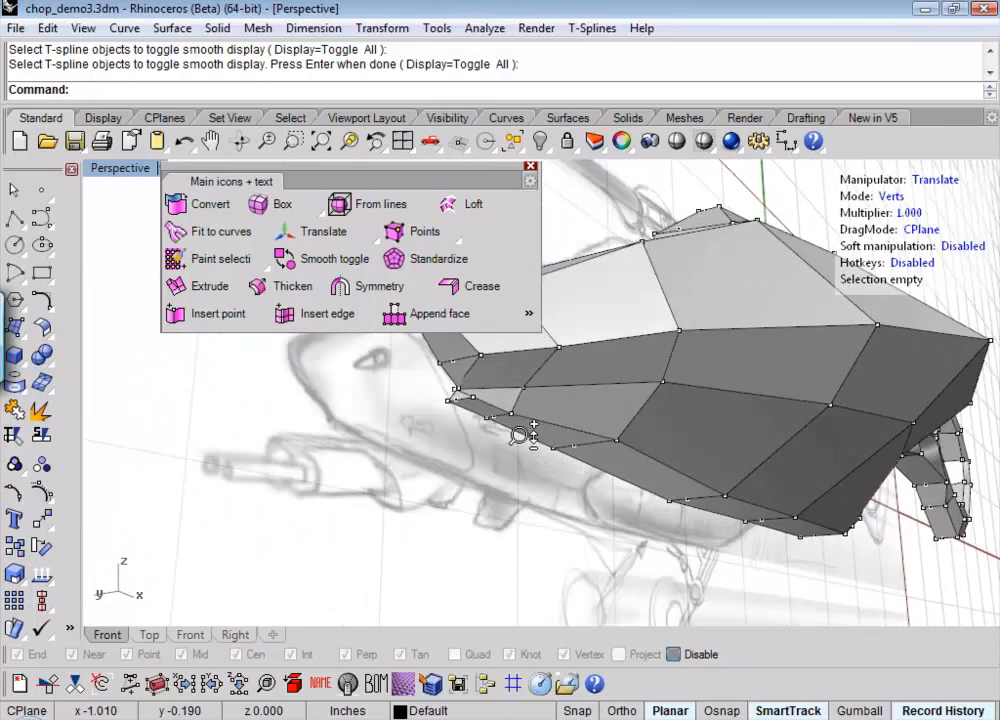
scroll(519, 437, up, 5)
click(508, 488)
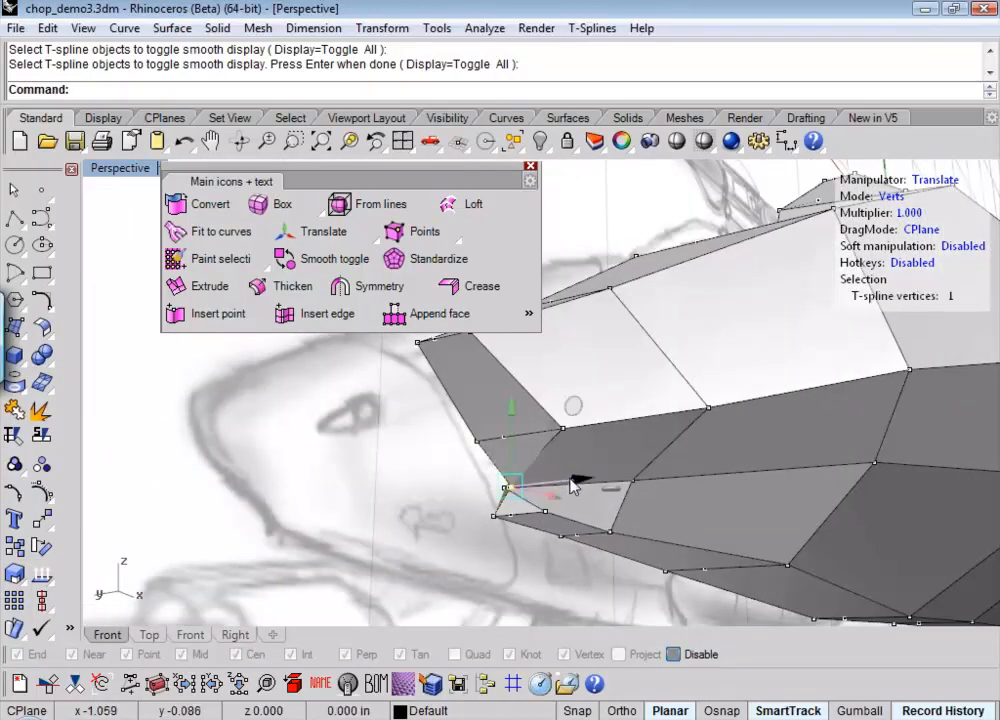
click(581, 483)
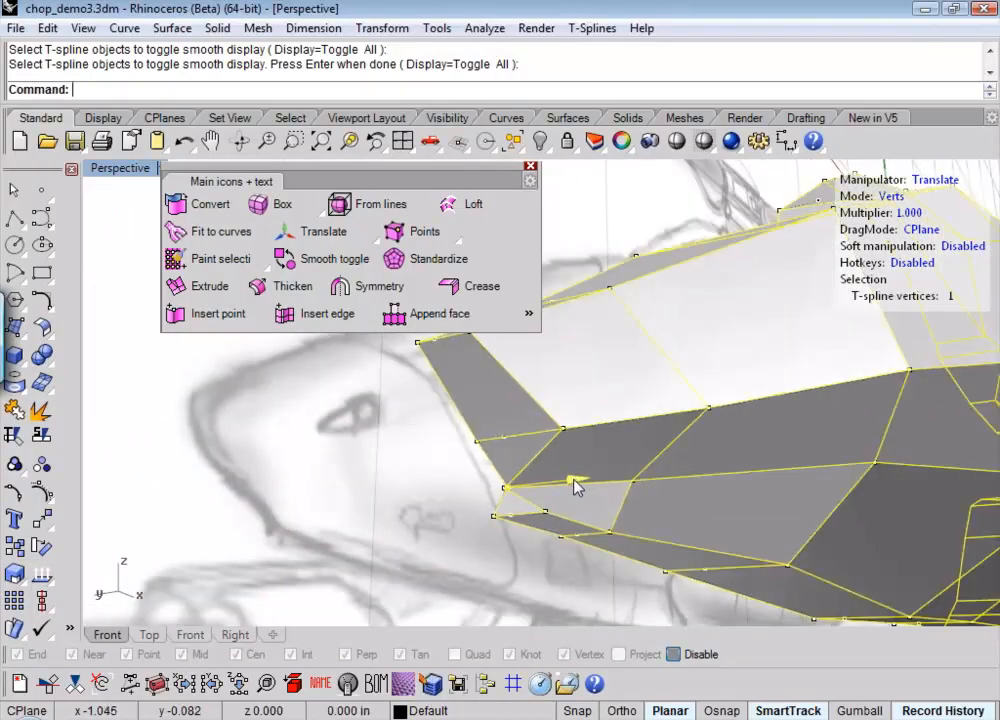
key(ctrl+z)
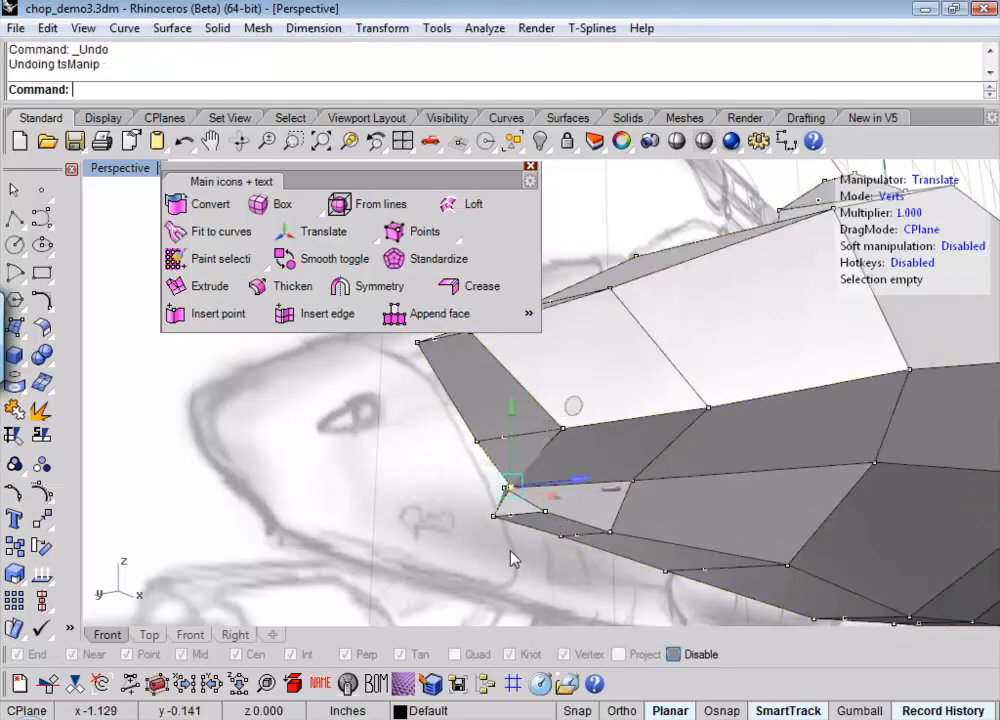
- At the lower nose, move the crossed-over vertex outward past its neighbour and the vertex below it inward toward the symmetry plane
scroll(511, 535, up, 3)
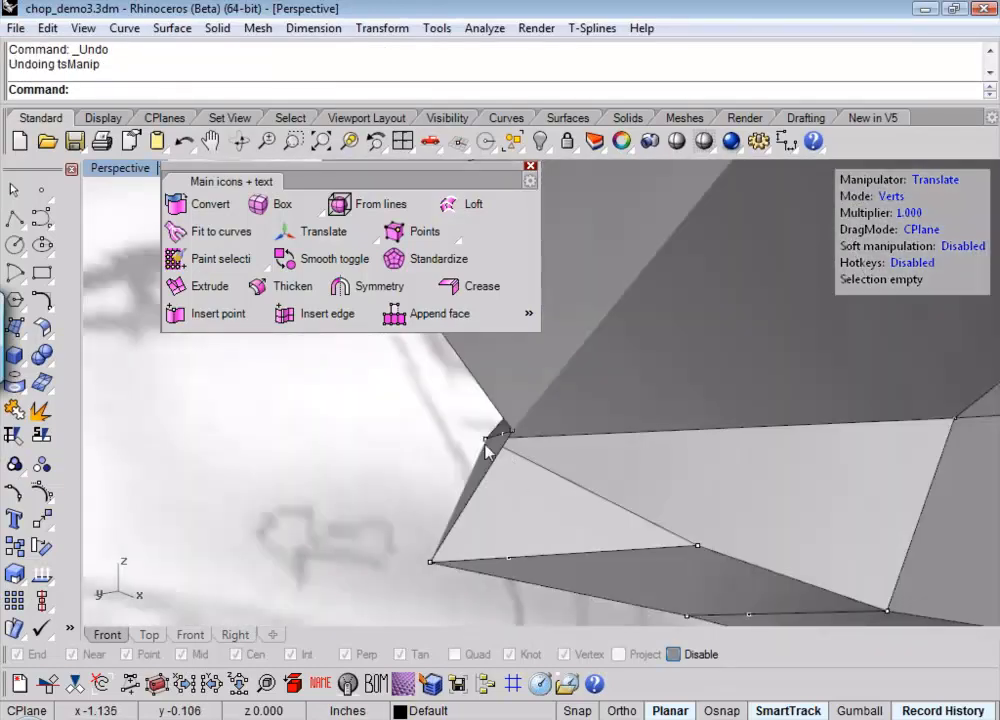
click(490, 440)
drag(562, 437, 643, 444)
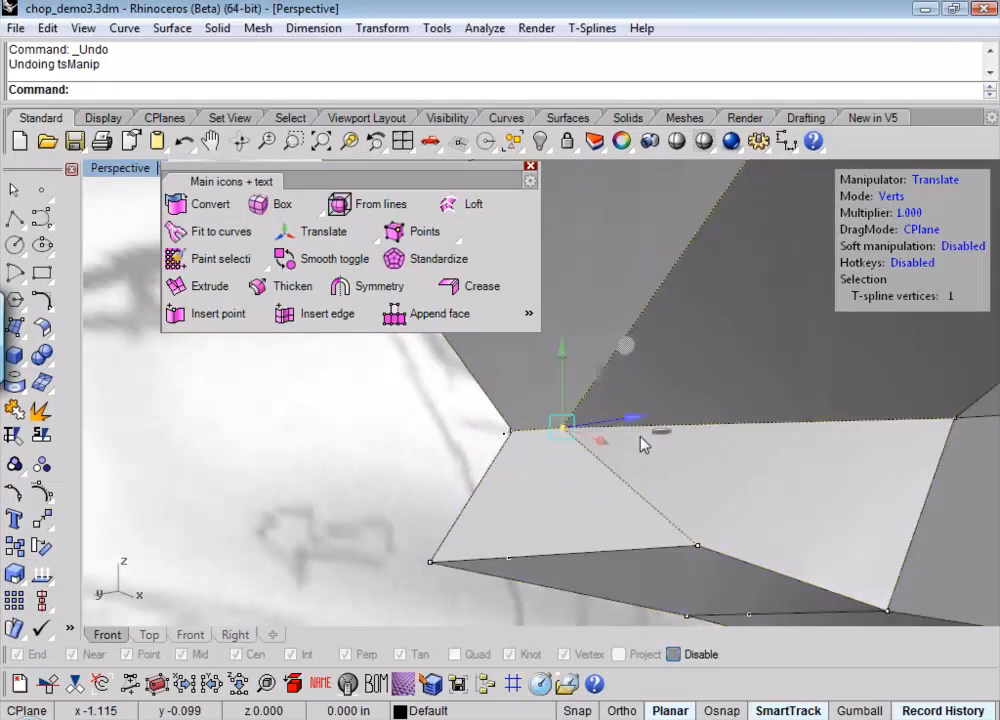
click(697, 548)
drag(775, 545, 690, 548)
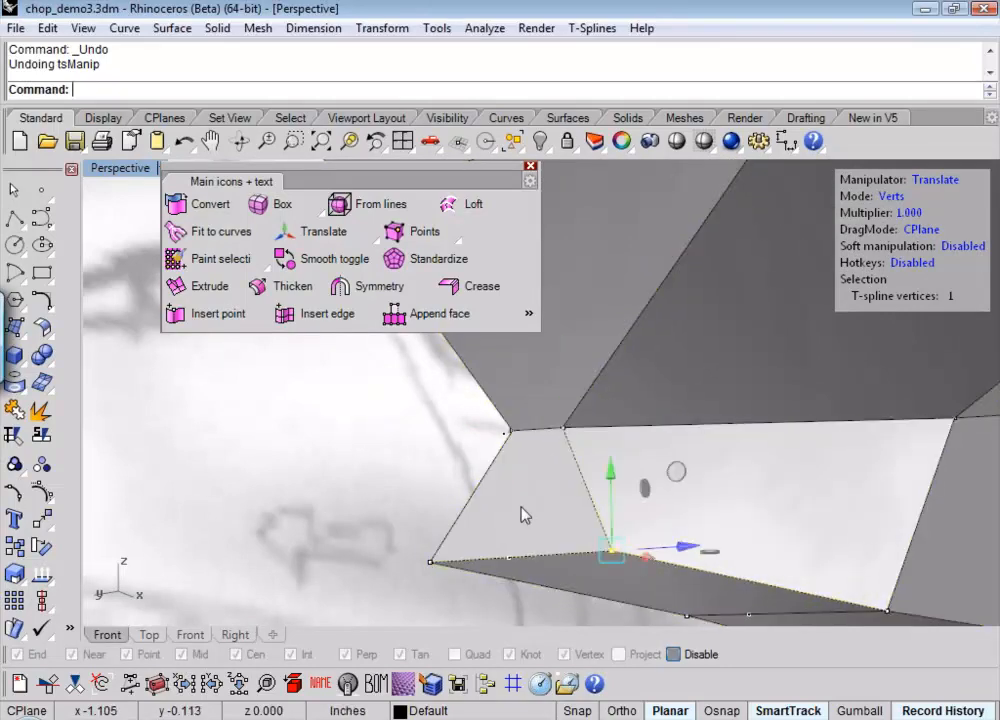
click(428, 487)
- Return the half body to smooth display with Smooth toggle
scroll(428, 487, down, 15)
right_drag(536, 536, 470, 520)
mouse_move(470, 520)
shift+right_down()
mouse_move(540, 504)
mouse_move(723, 516)
mouse_move(542, 511)
mouse_move(491, 522)
mouse_move(732, 551)
mouse_move(658, 547)
mouse_move(746, 576)
mouse_move(696, 527)
mouse_move(535, 552)
mouse_move(571, 565)
mouse_move(654, 560)
mouse_move(690, 505)
mouse_move(716, 487)
mouse_move(754, 529)
mouse_move(808, 533)
mouse_move(812, 505)
mouse_move(773, 550)
shift+right_up()
click(722, 452)
click(814, 508)
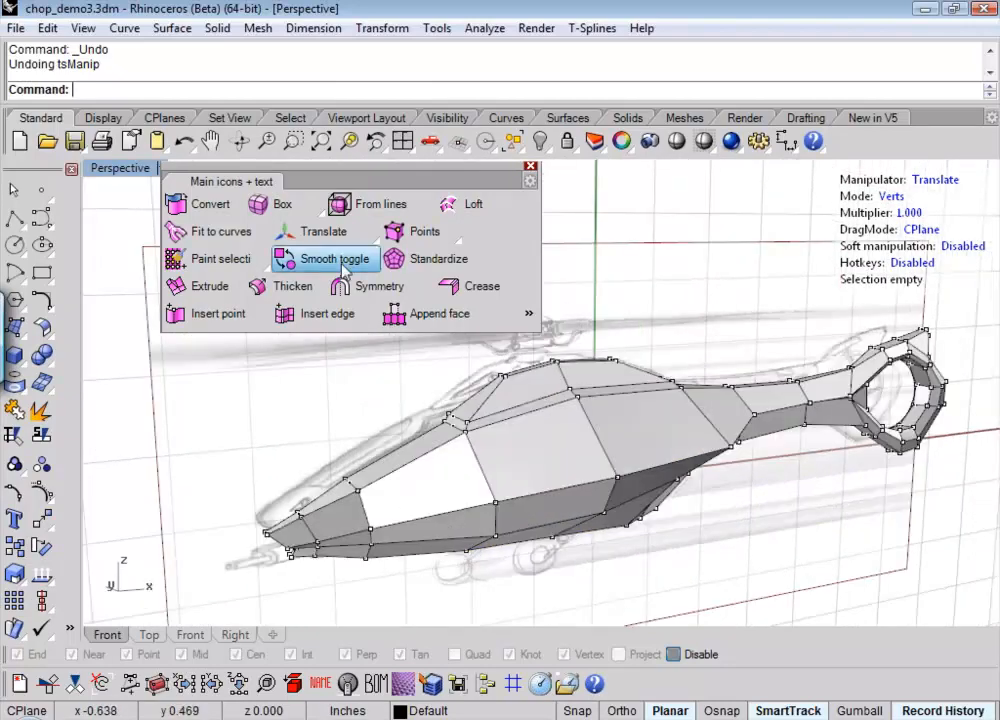
click(306, 259)
click(504, 467)
key(Return)
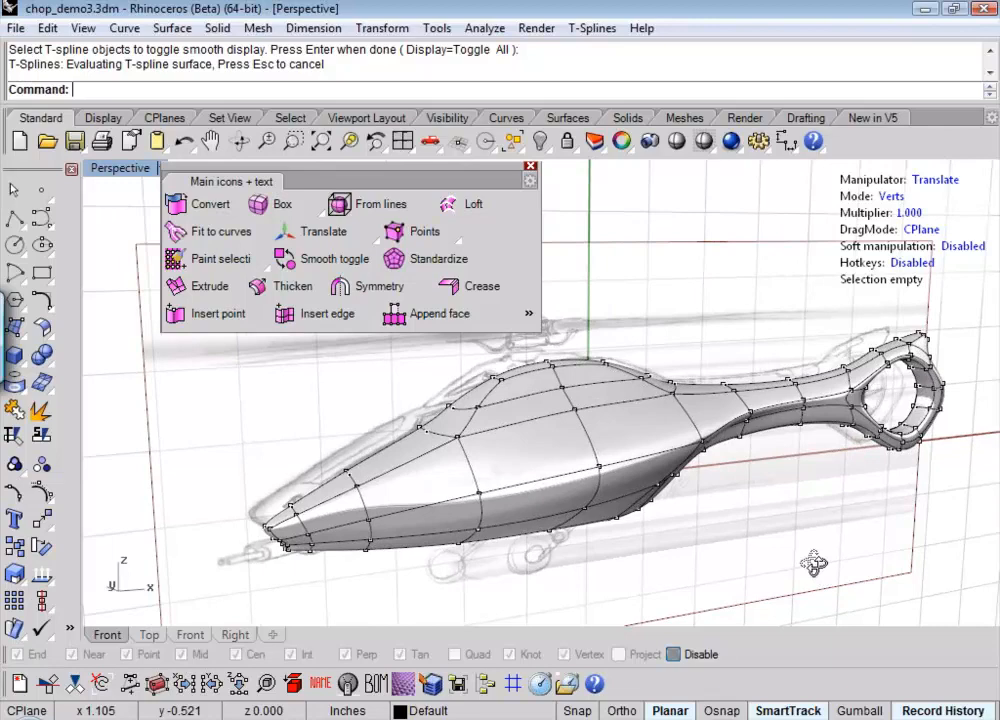
- Insert an edge just above the mid-body side edge with Insert edge, using InsertionType=Simple and BothSides=Off
right_drag(813, 563, 616, 490)
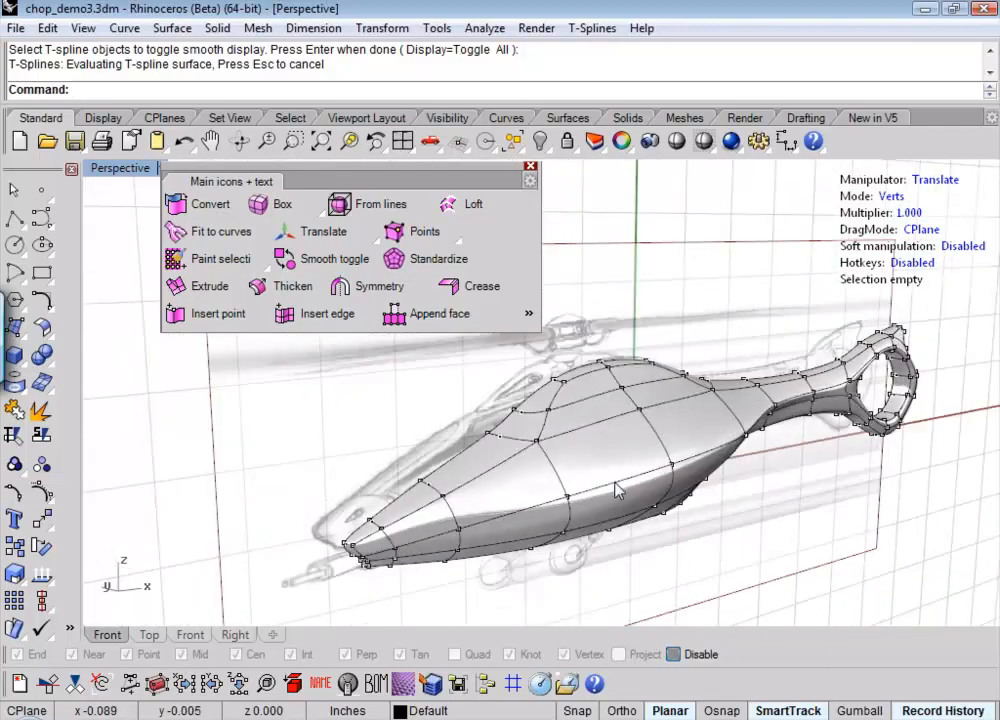
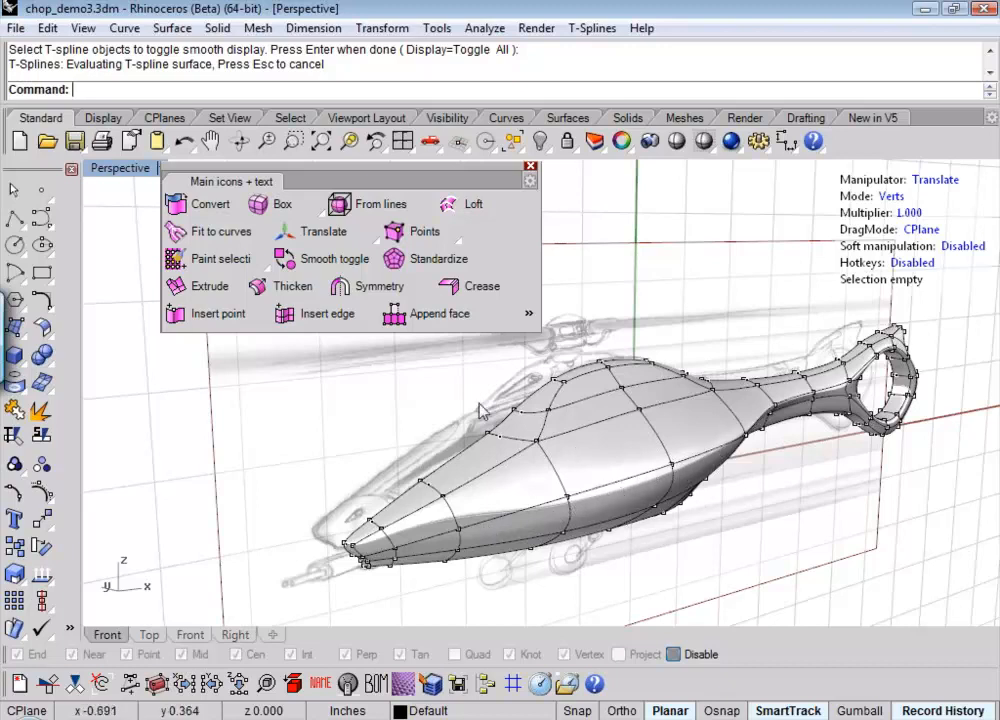
click(896, 203)
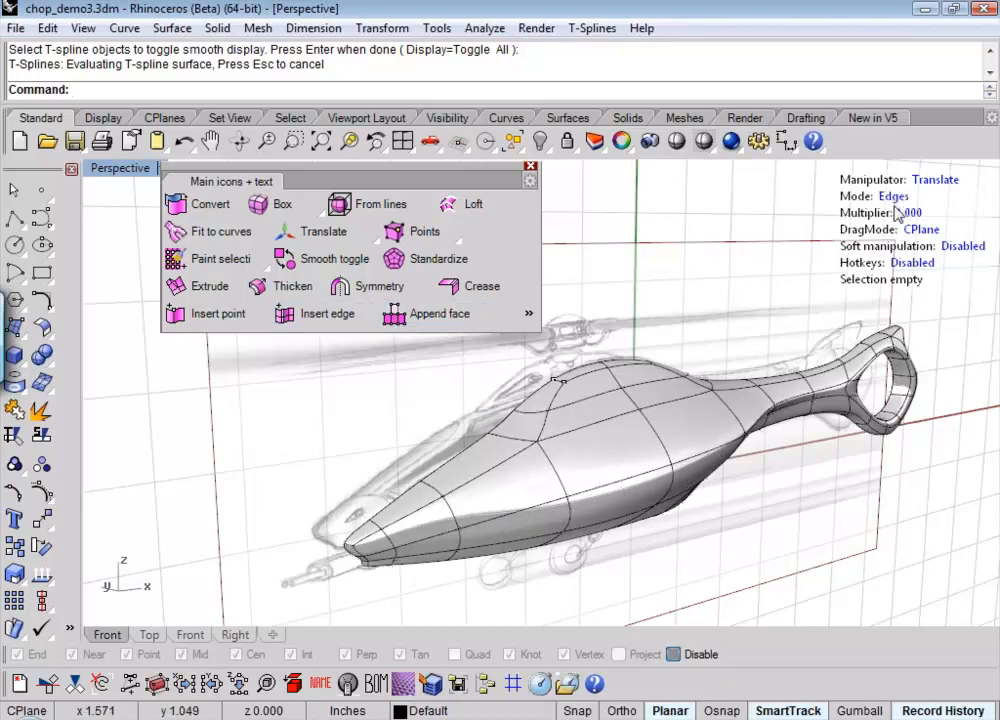
click(628, 485)
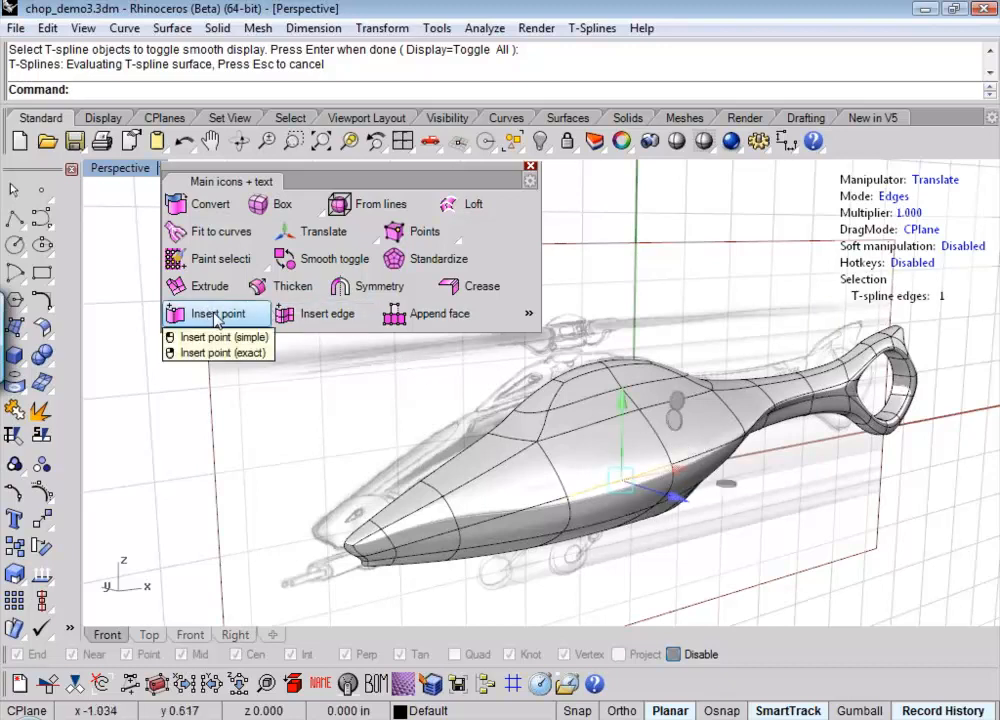
click(287, 317)
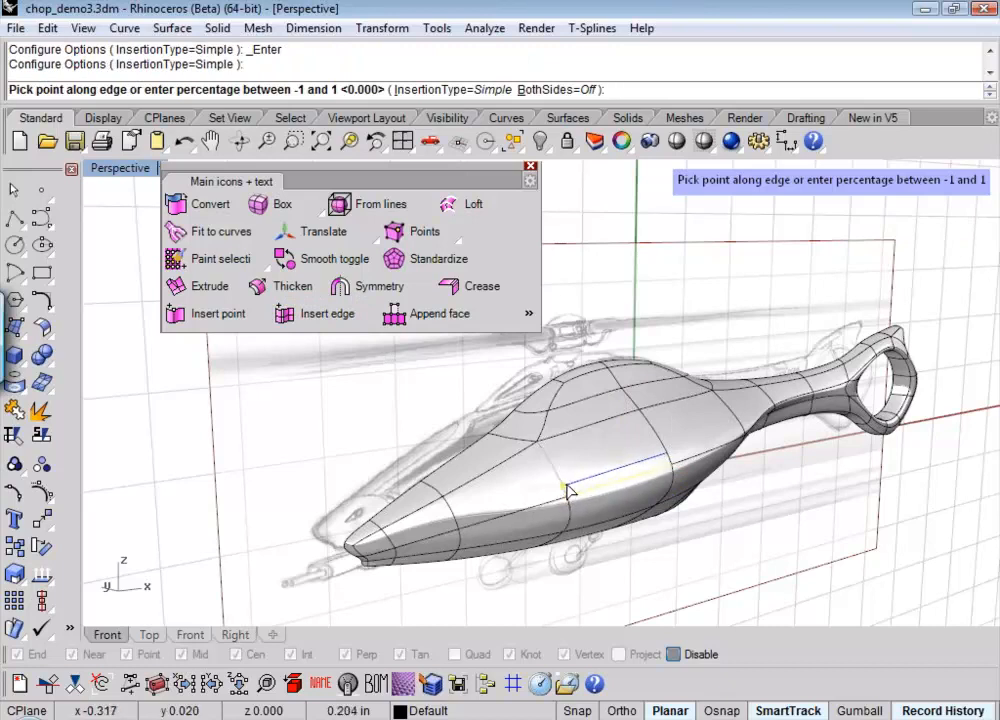
click(565, 487)
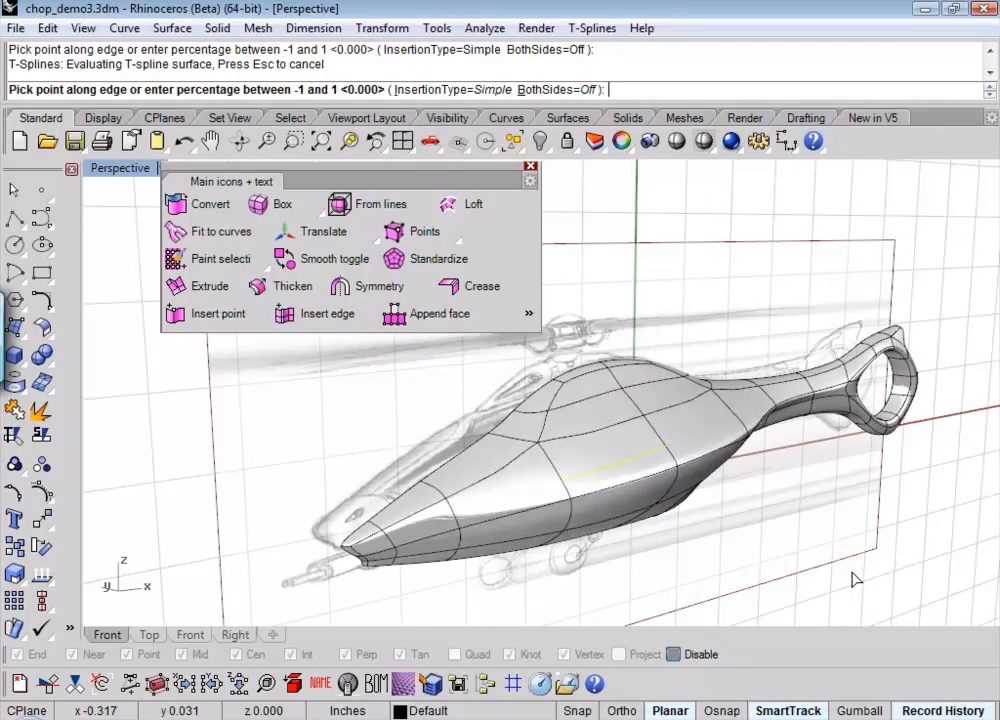
key(Return)
- In vertex mode, move the vertex on the upper flank behind the nose slightly inward toward the symmetry plane
right_drag(817, 569, 474, 545)
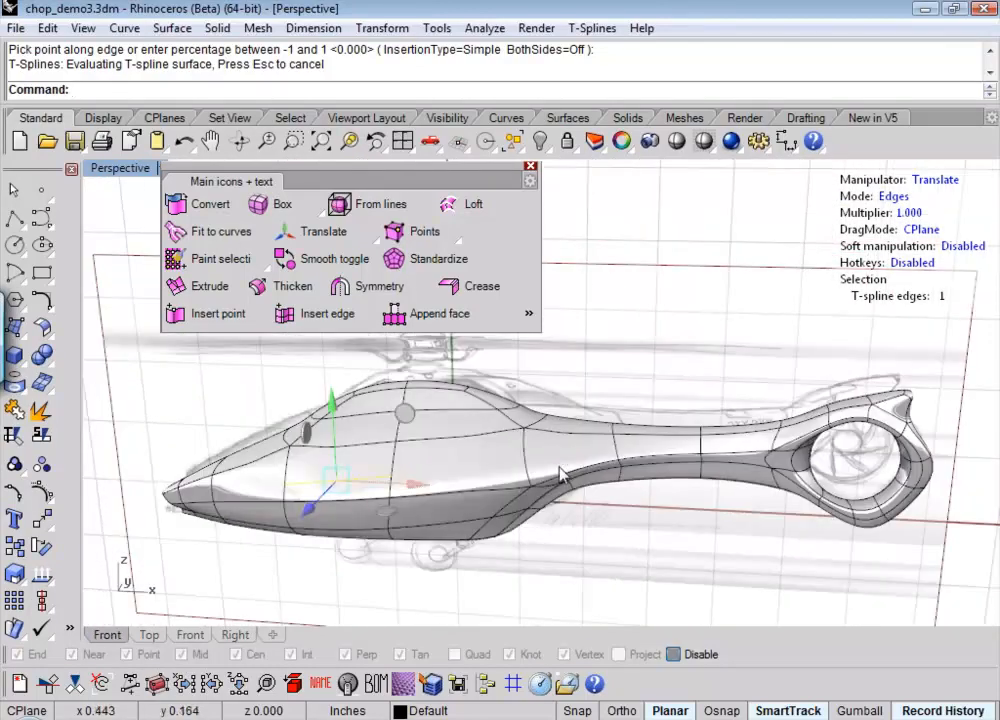
right_drag(324, 496, 785, 515)
mouse_move(785, 511)
mouse_down()
mouse_move(805, 514)
mouse_move(797, 518)
mouse_up()
right_drag(783, 543, 775, 516)
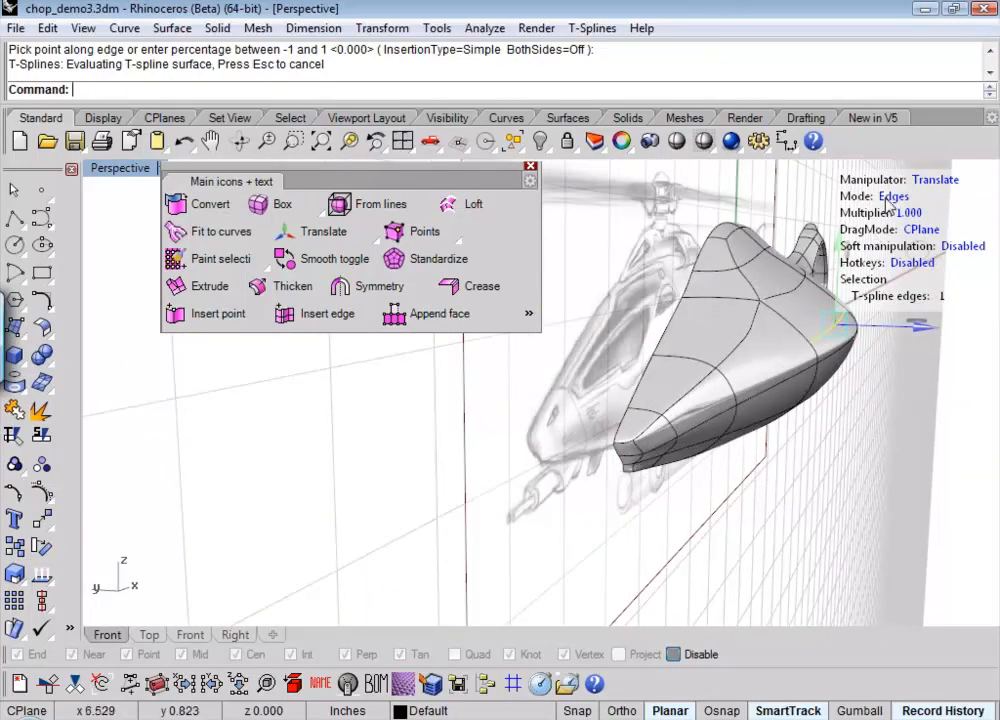
click(891, 197)
click(889, 197)
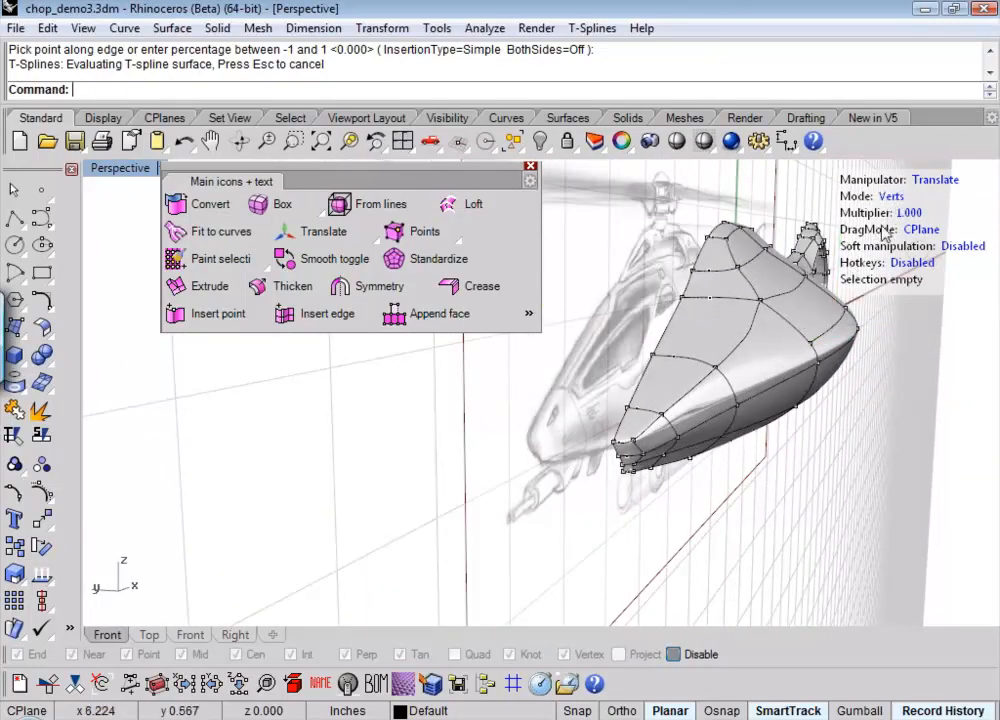
click(710, 374)
drag(799, 379, 784, 384)
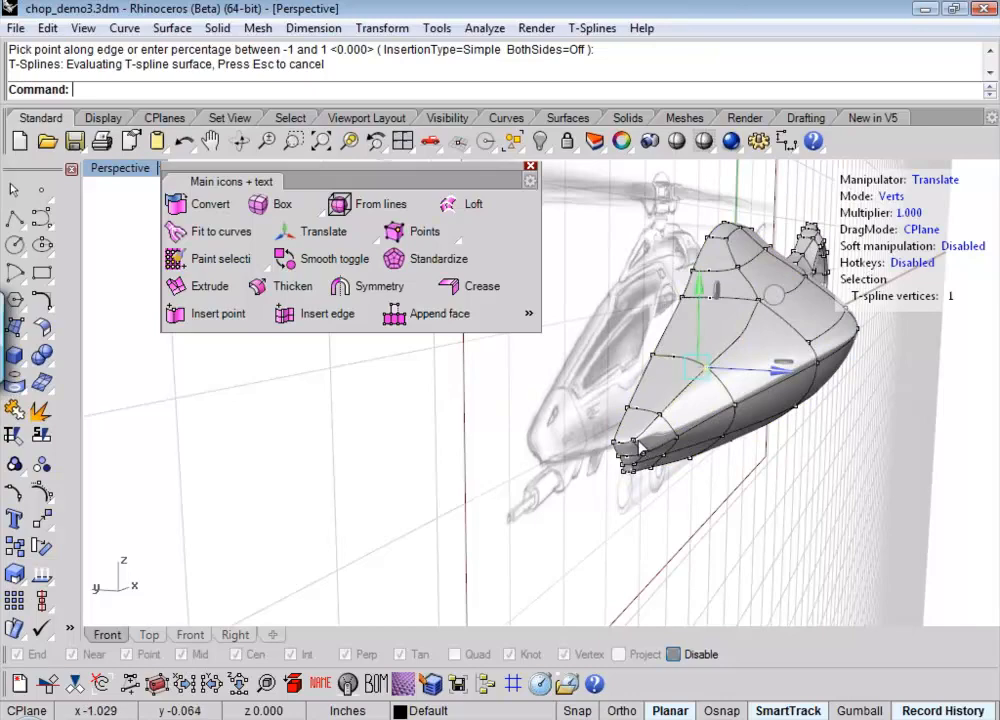
- Move the neighbouring vertex nearer the nose tip slightly inward and clear the selection
click(630, 440)
drag(633, 360, 648, 401)
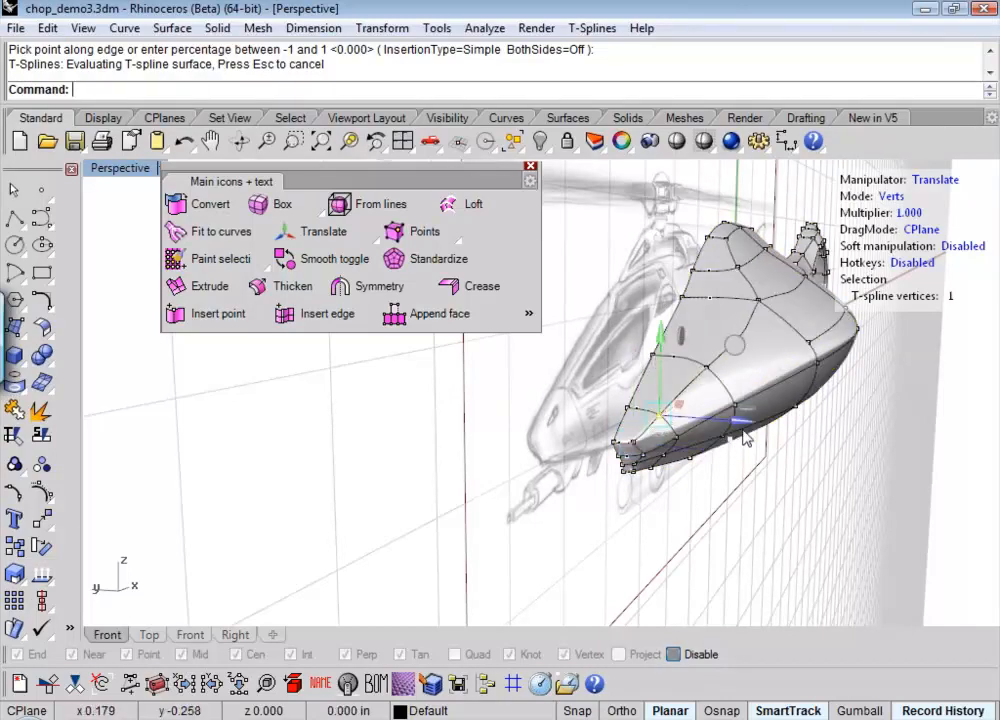
drag(743, 435, 743, 433)
click(790, 507)
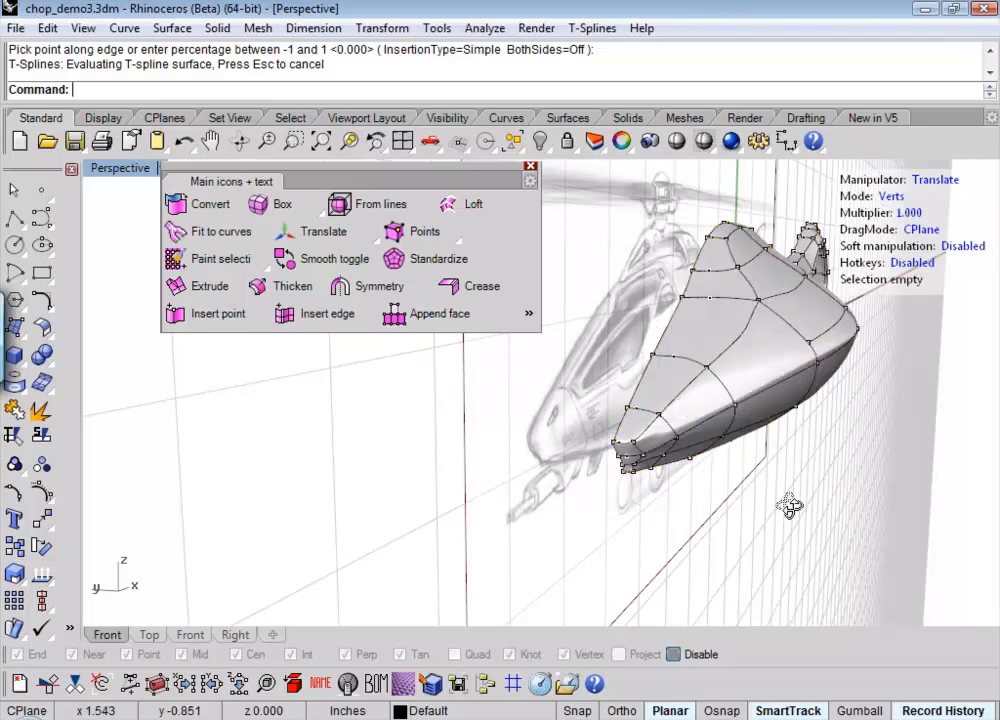
- Inspect the half body in a Shade preview with DrawWires=No, closing the floating T-Splines toolbar to free the view
right_drag(790, 507, 548, 525)
scroll(620, 495, down, 5)
mouse_move(681, 468)
right_down()
mouse_move(730, 479)
mouse_move(705, 480)
right_up()
click(679, 142)
right_drag(620, 490, 661, 513)
click(408, 90)
click(531, 167)
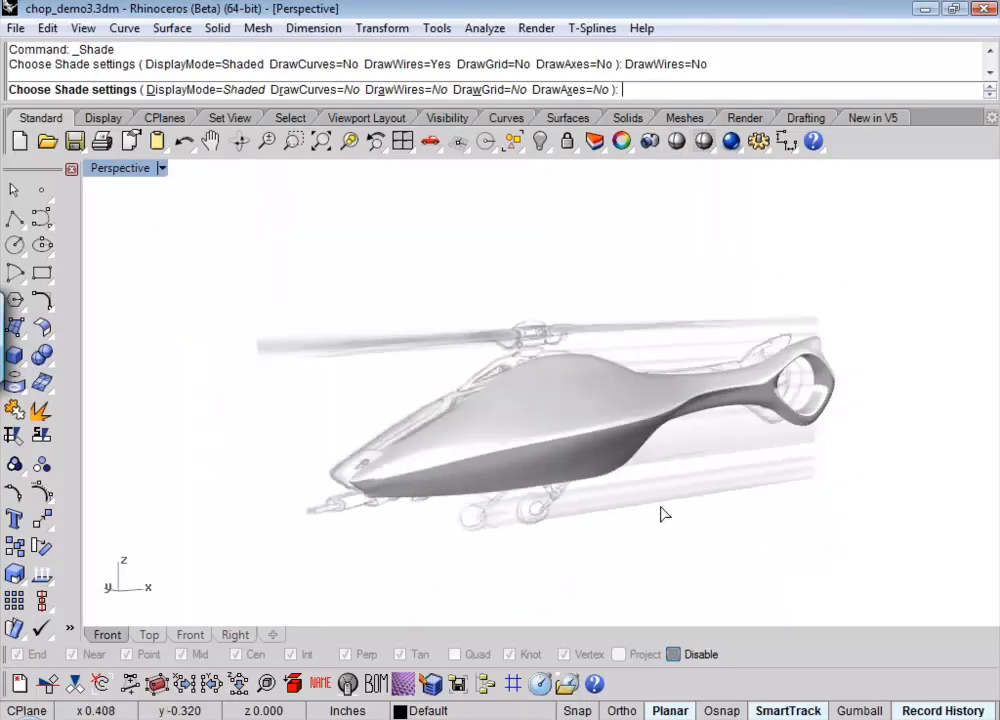
scroll(700, 444, up, 2)
scroll(702, 440, up, 3)
shift+right_drag(700, 455, 820, 232)
key(Escape)
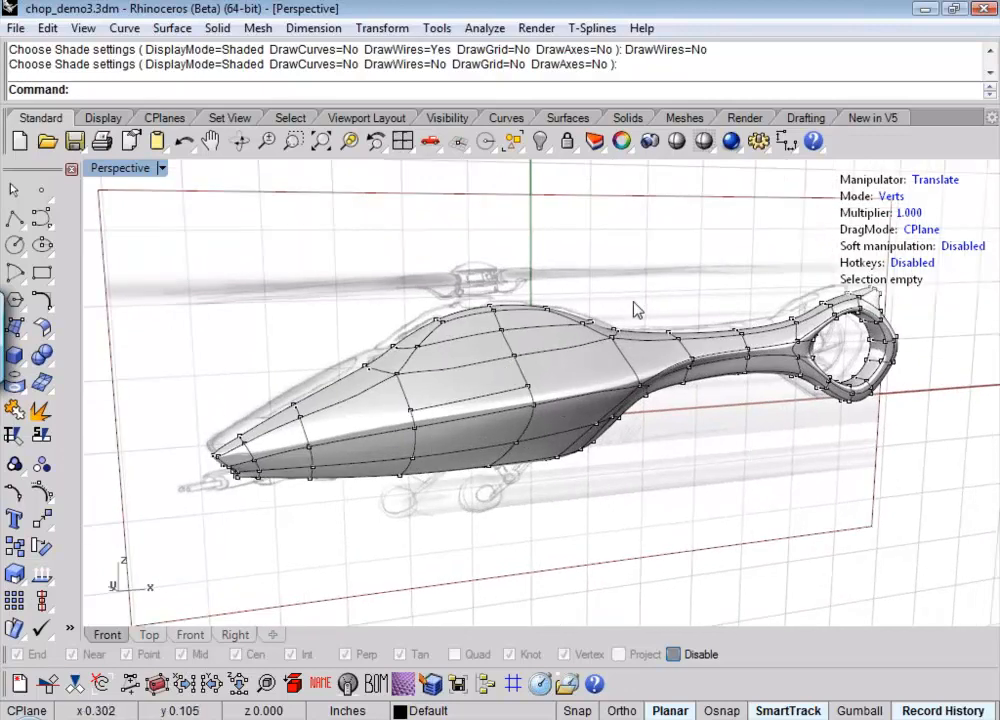
click(597, 29)
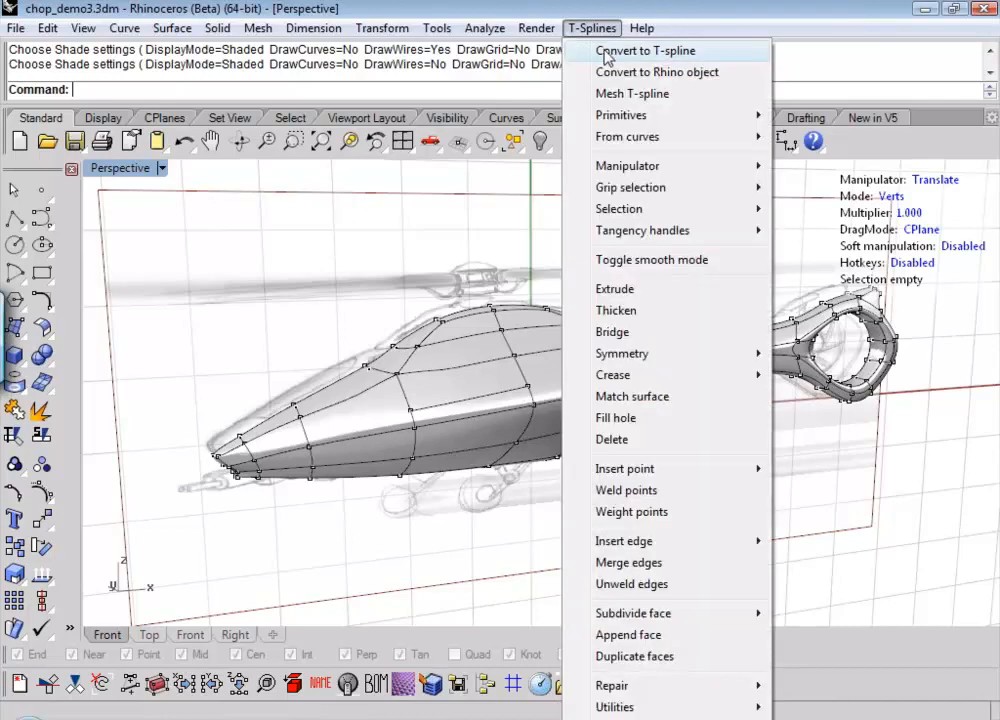
click(507, 204)
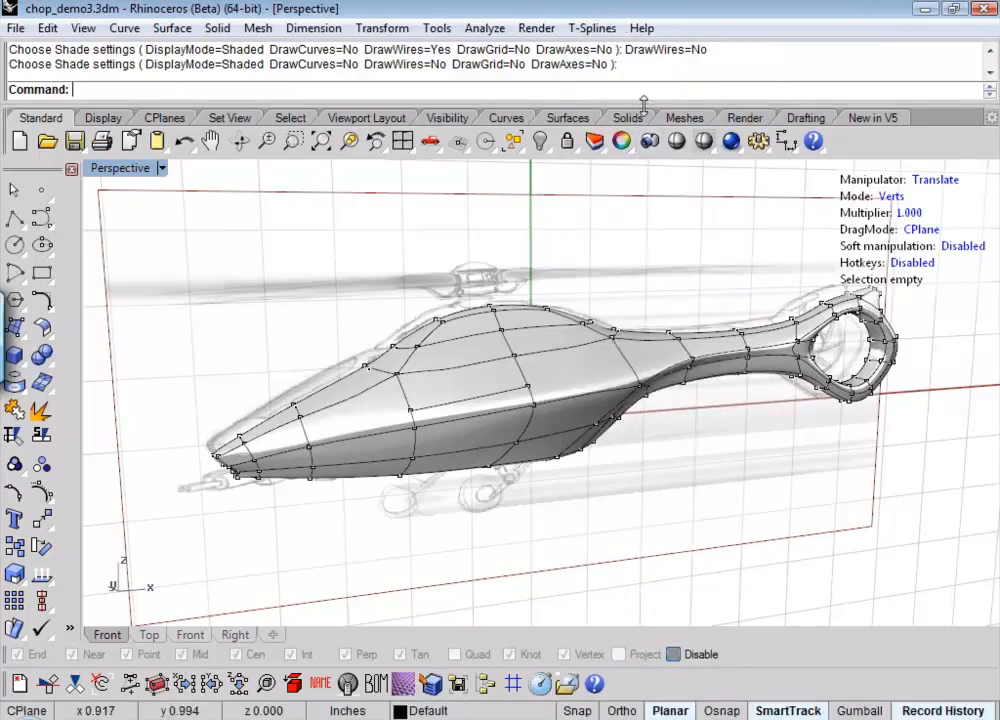
click(592, 28)
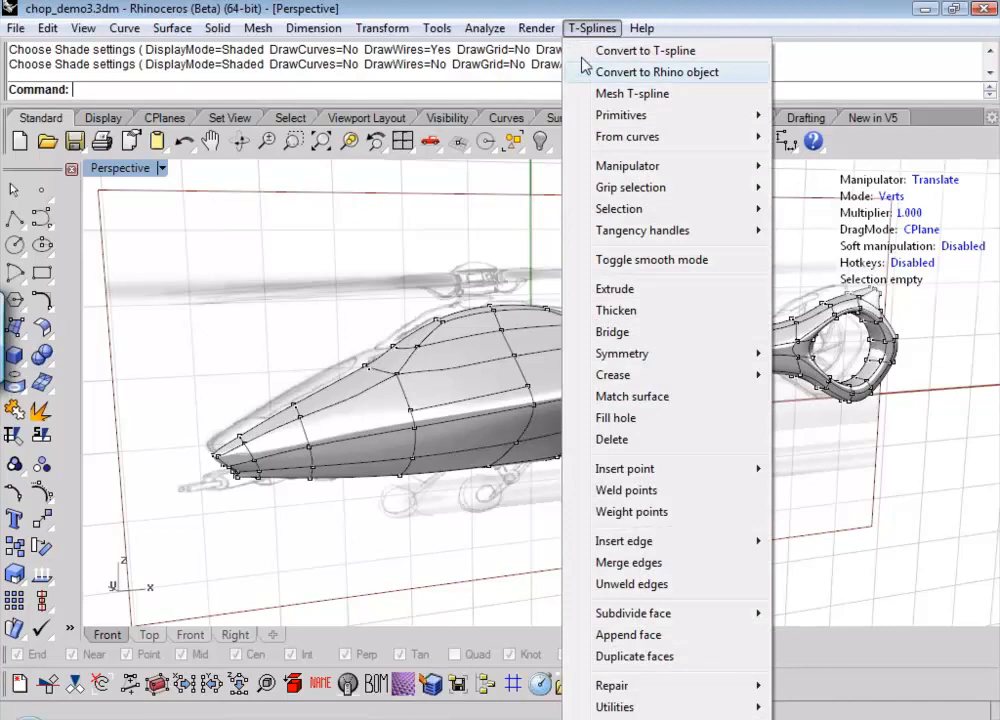
click(510, 208)
- Show the Container toolbar from the TSplines_tb collection and place it clear of the model
click(437, 28)
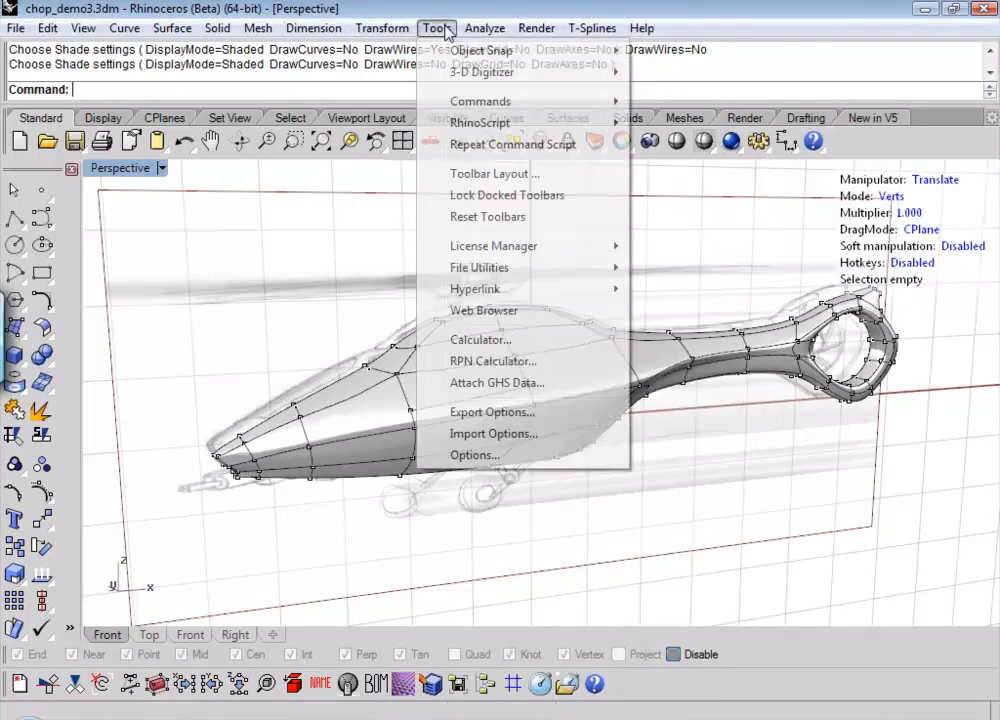
click(500, 174)
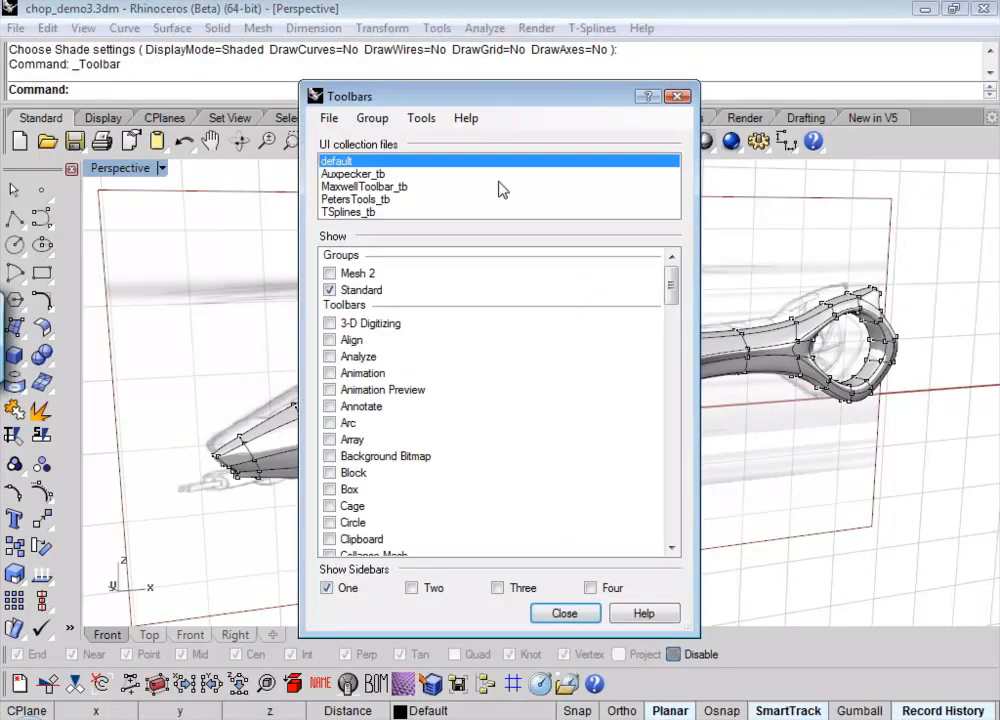
drag(376, 228, 349, 219)
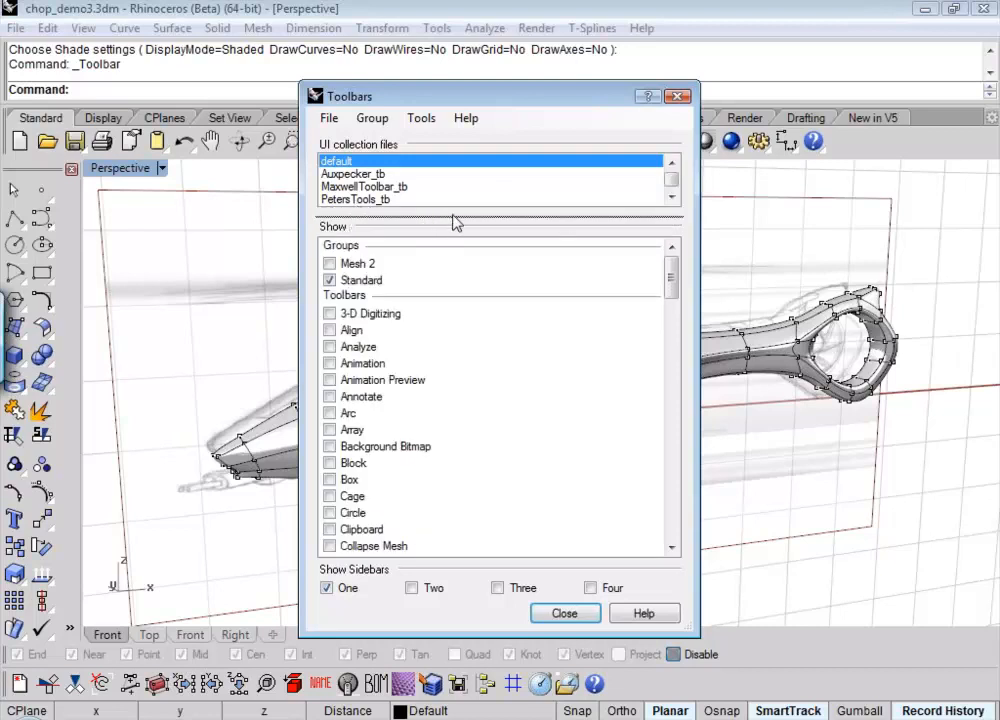
drag(452, 218, 425, 256)
click(362, 213)
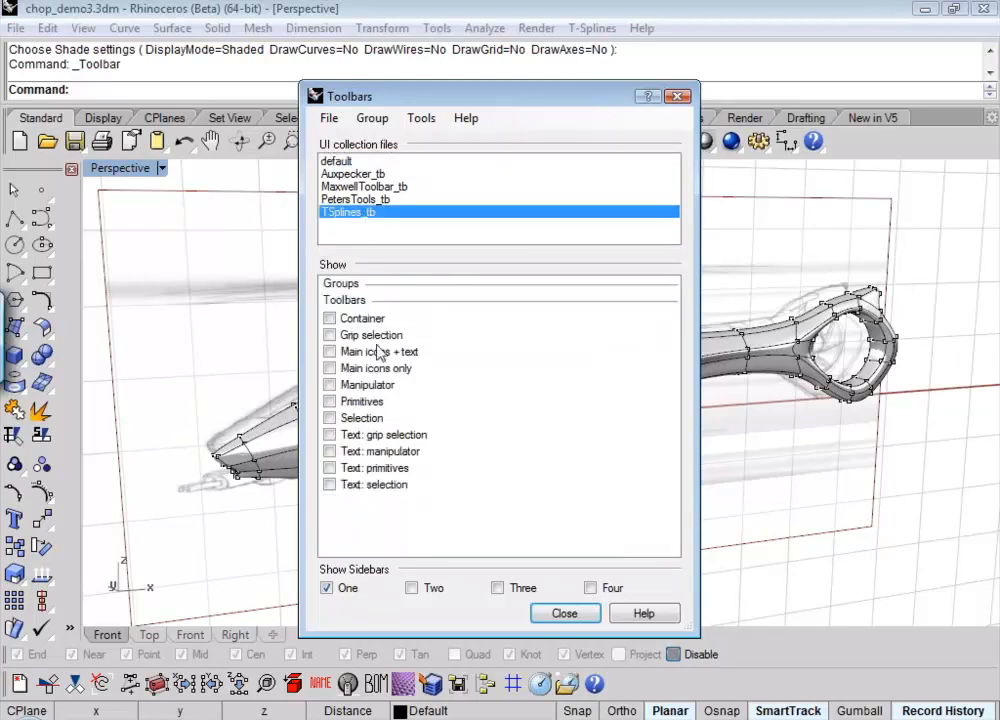
click(330, 318)
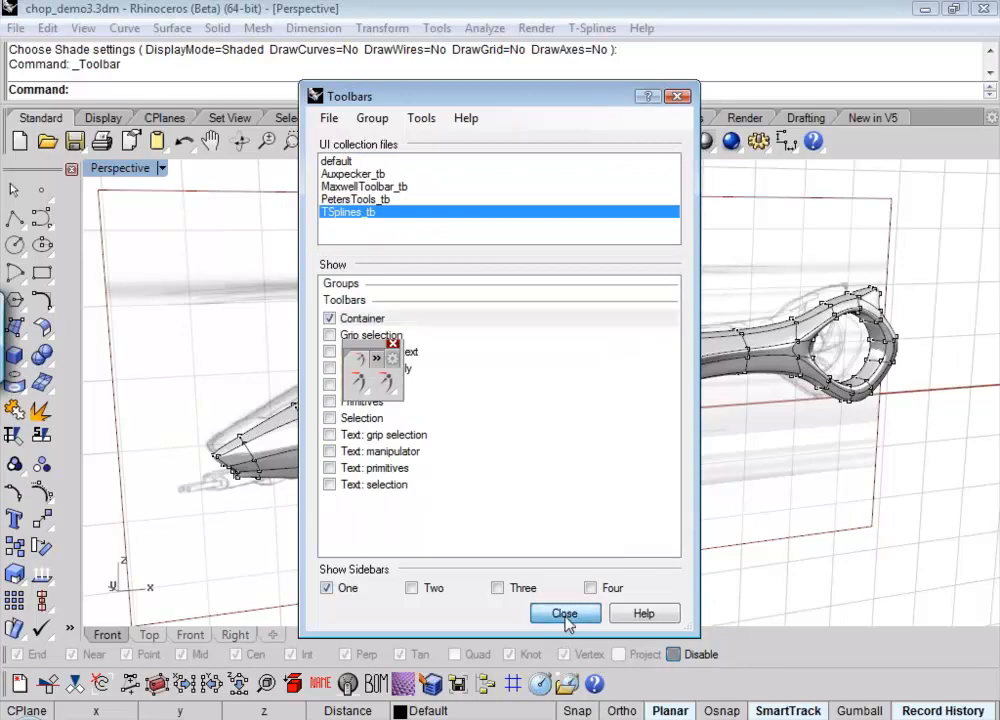
click(566, 620)
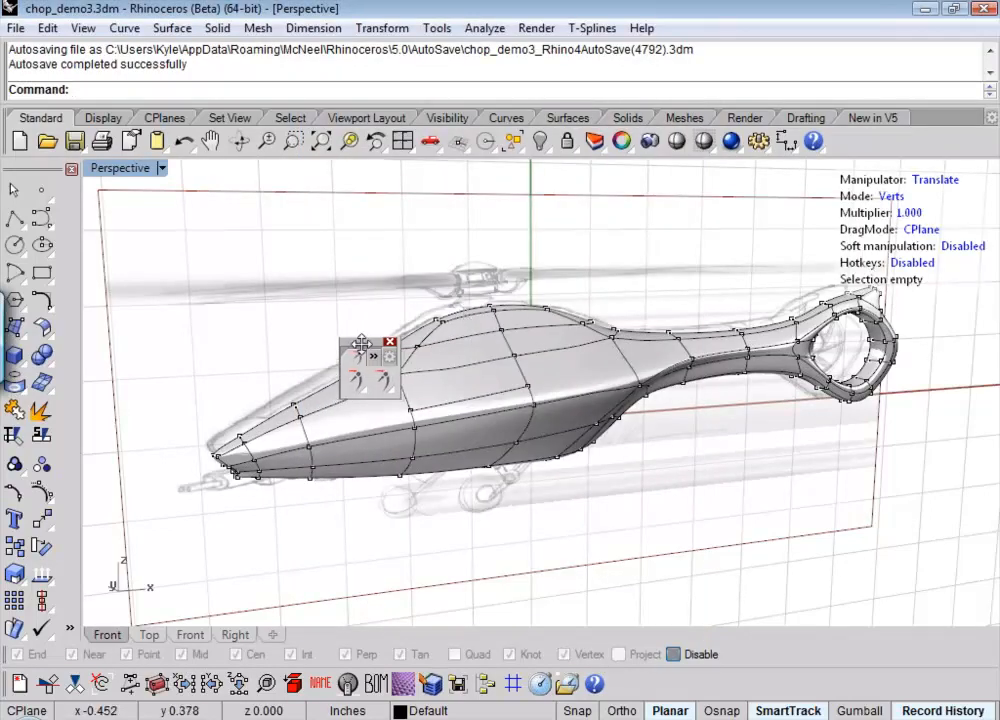
drag(365, 346, 156, 185)
- Apply Make uniform to the half helicopter body
click(179, 229)
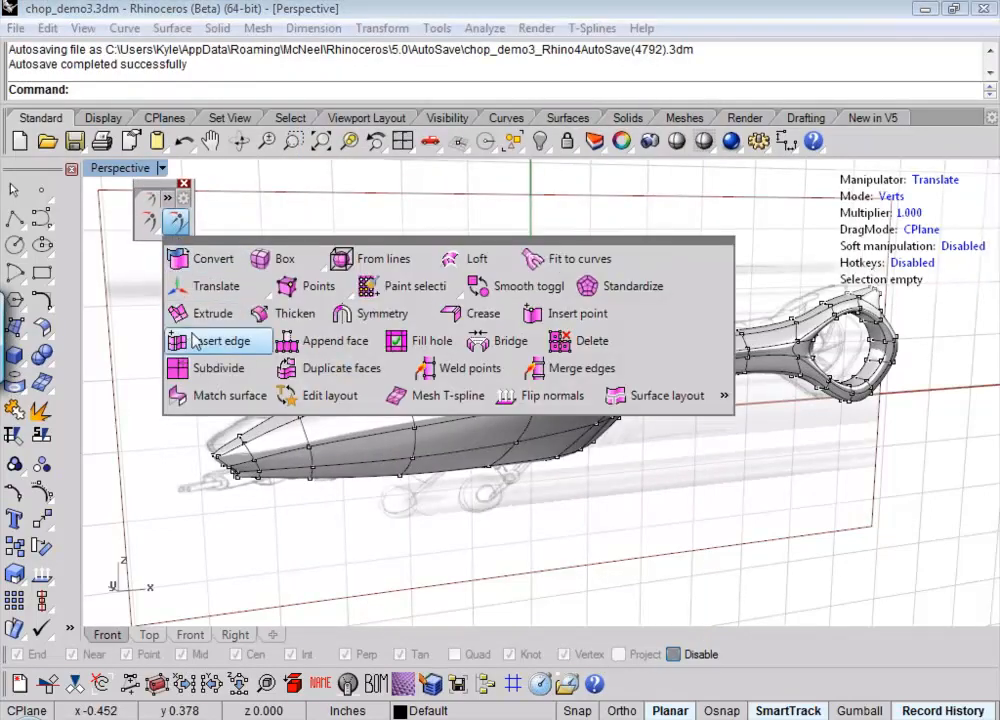
right_click(287, 397)
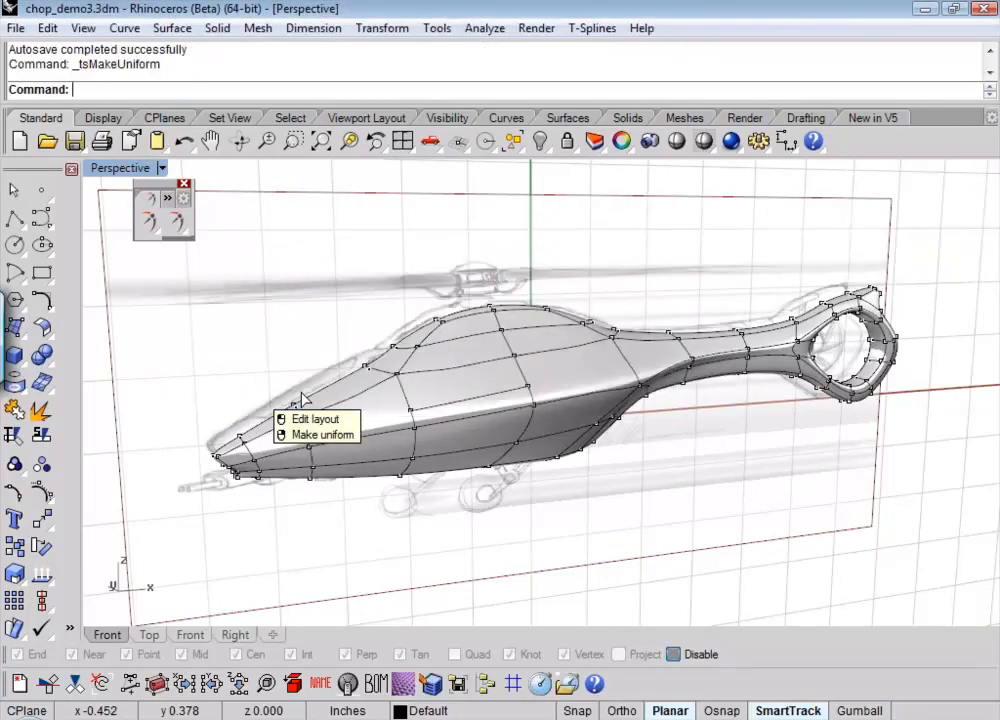
click(490, 403)
right_click(488, 399)
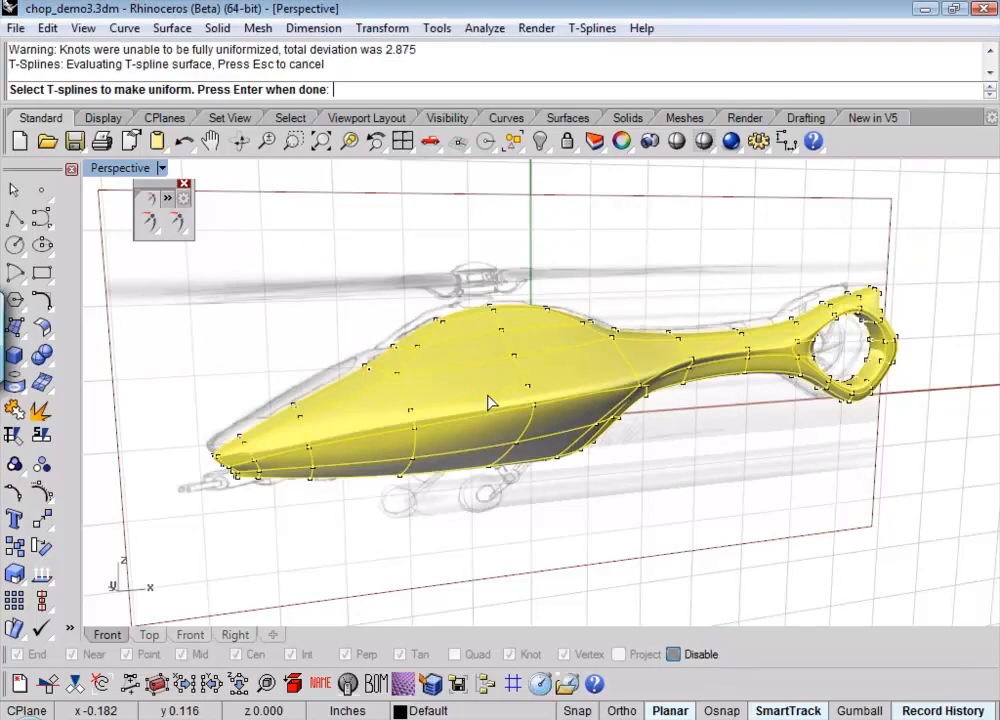
- Inspect the half body in a Shade preview, and check its centre edge along the symmetry plane in the Top view
right_drag(400, 397, 437, 431)
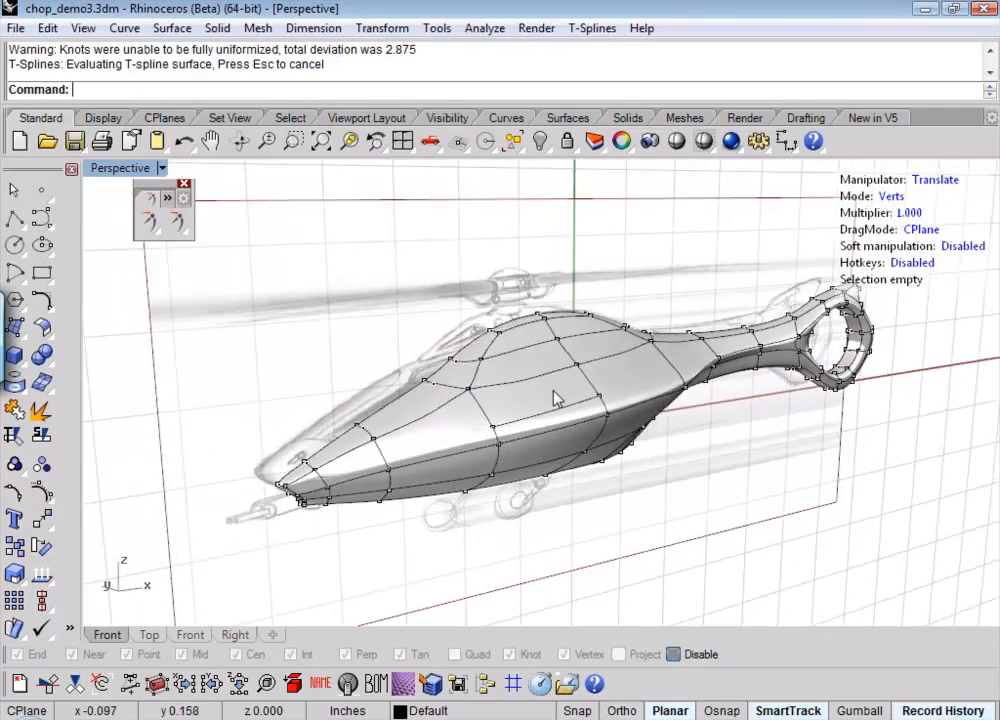
mouse_move(555, 398)
right_down()
mouse_move(243, 423)
mouse_move(402, 250)
mouse_move(518, 257)
mouse_move(488, 318)
mouse_move(395, 384)
mouse_move(405, 400)
right_up()
click(677, 141)
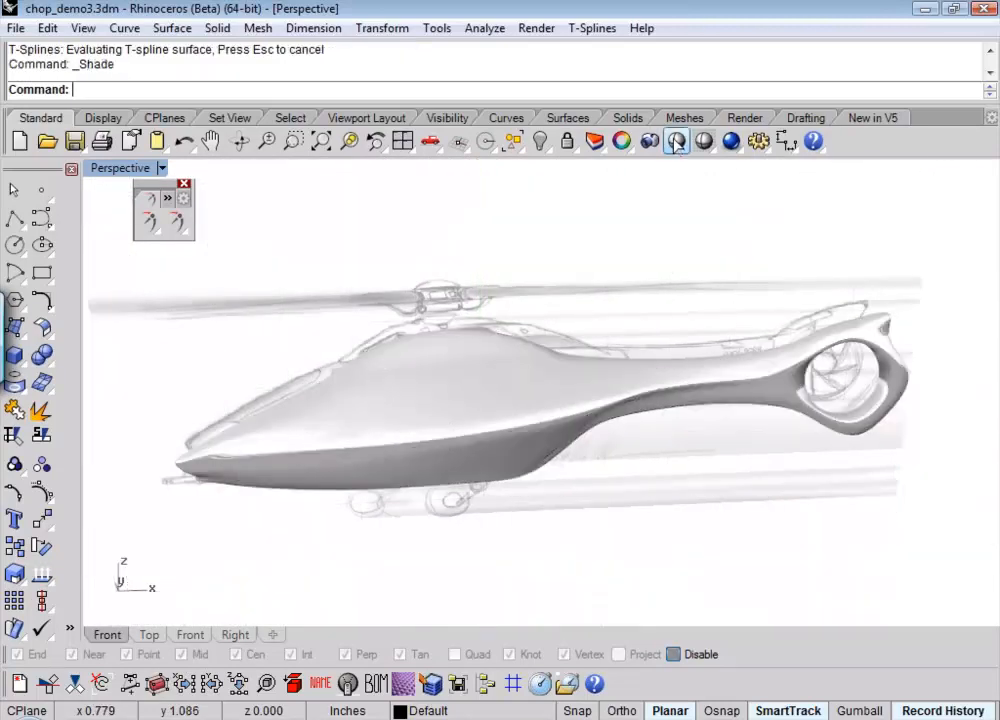
mouse_move(570, 400)
right_down()
mouse_move(585, 393)
mouse_move(603, 346)
mouse_move(531, 337)
mouse_move(377, 358)
mouse_move(357, 337)
mouse_move(493, 251)
mouse_move(551, 257)
mouse_move(560, 395)
mouse_move(598, 368)
mouse_move(603, 346)
mouse_move(577, 375)
right_up()
key(Escape)
key(ctrl+F1)
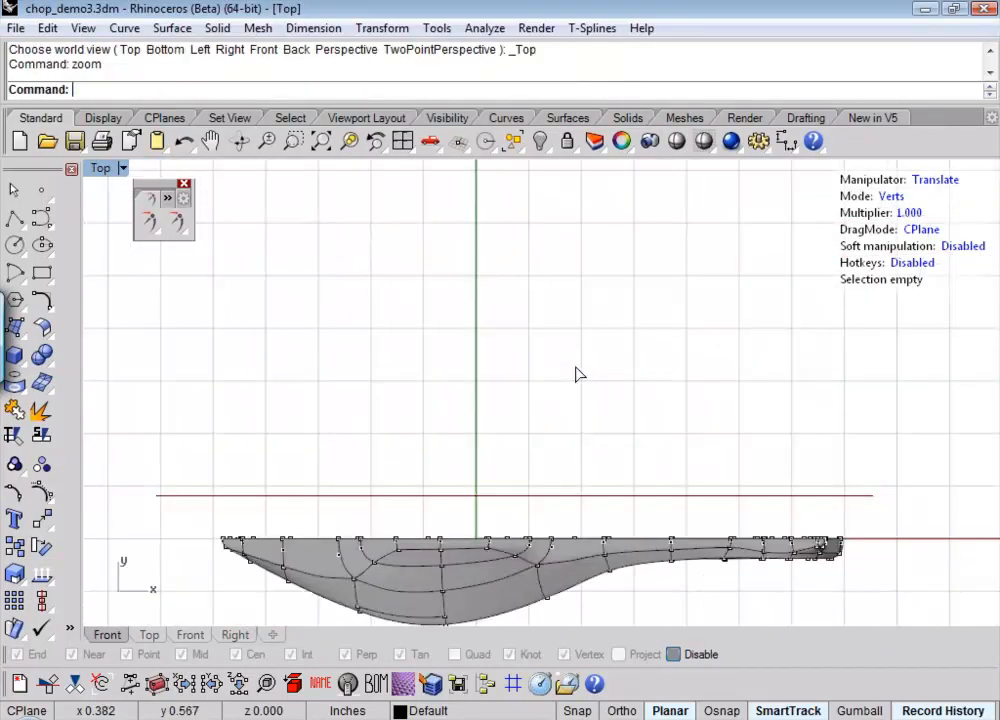
scroll(200, 354, up, 5)
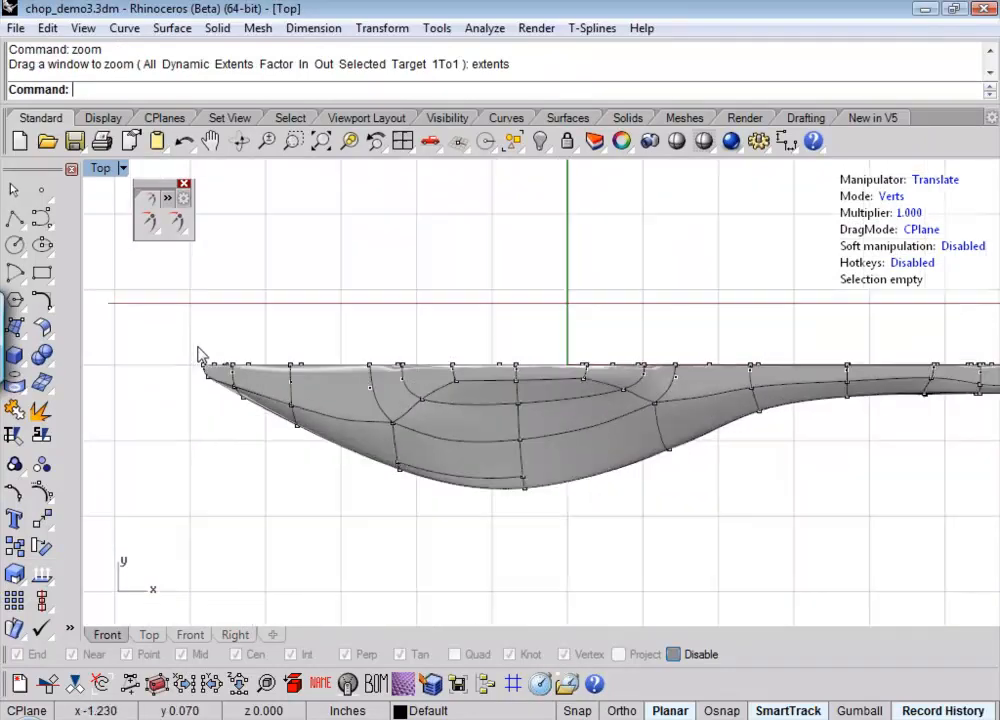
right_drag(322, 309, 592, 350)
key(ctrl+F4)
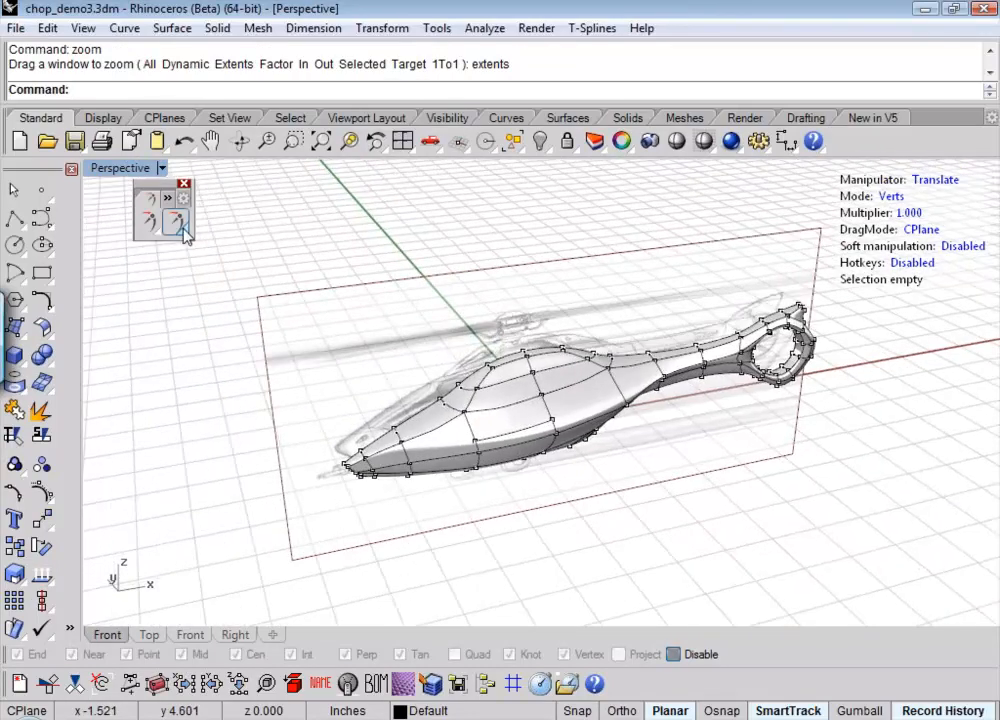
- Apply Symmetry to the half body with YSymmetry=Yes, Weld=Yes and a tolerance of 0.001
click(177, 222)
click(357, 318)
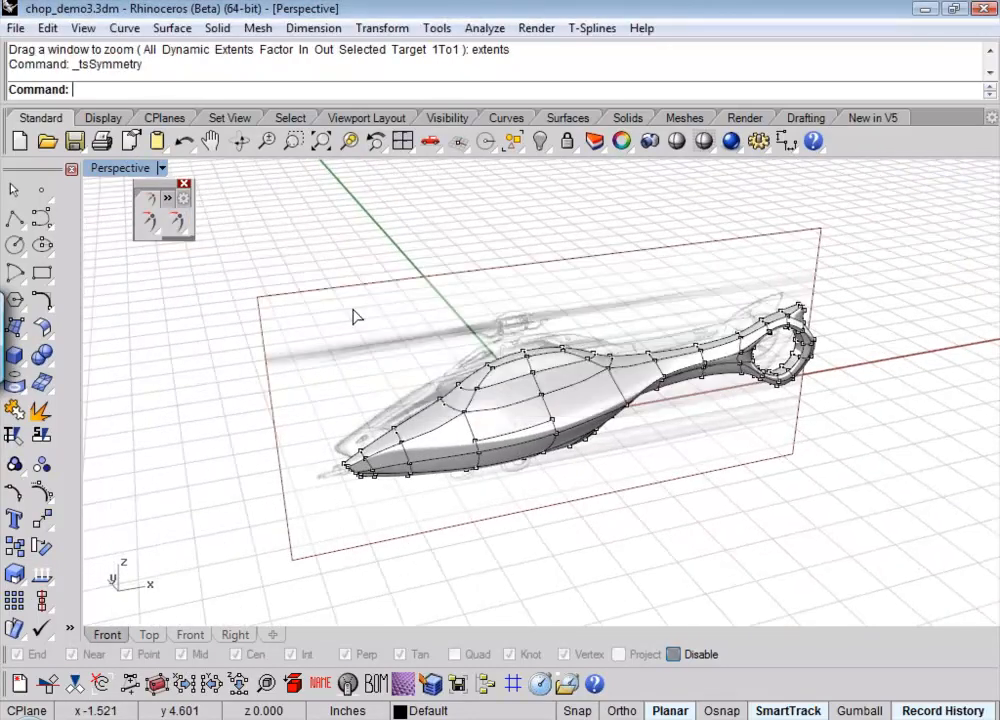
click(458, 418)
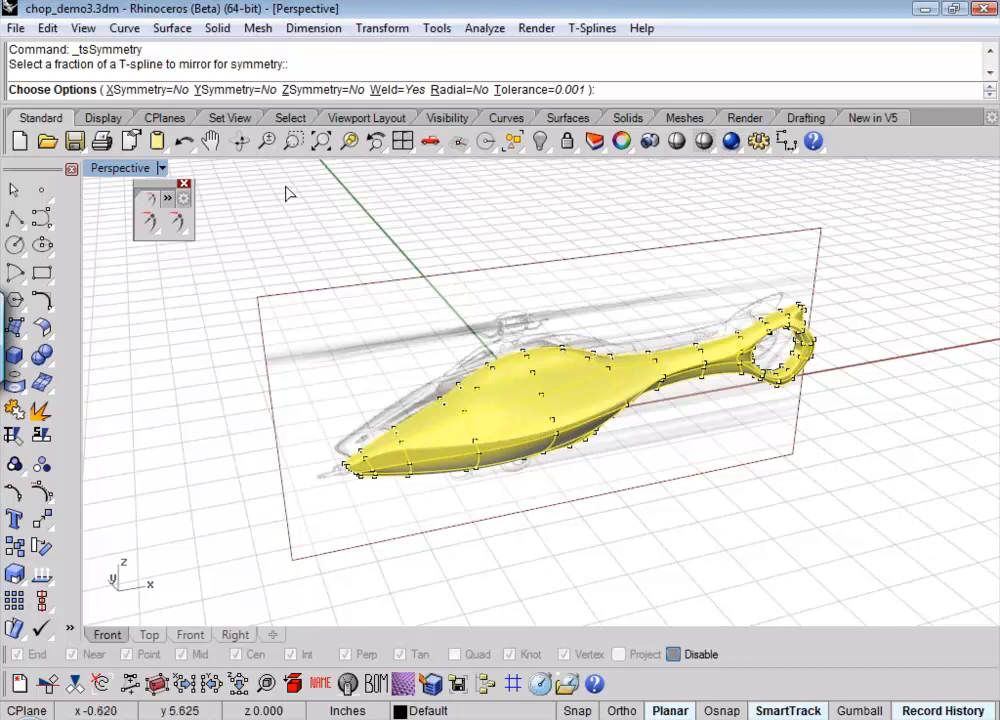
click(232, 90)
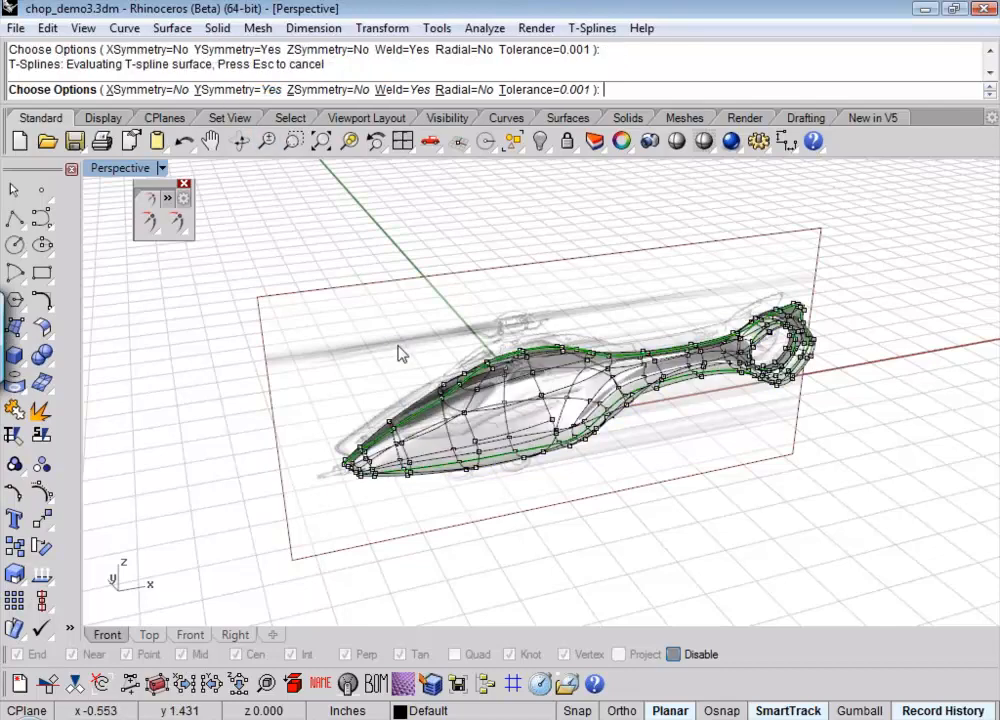
key(Return)
right_drag(398, 390, 612, 395)
- Flip the normals of the mirrored helicopter body with Flip normals so that its surface faces outward
click(176, 222)
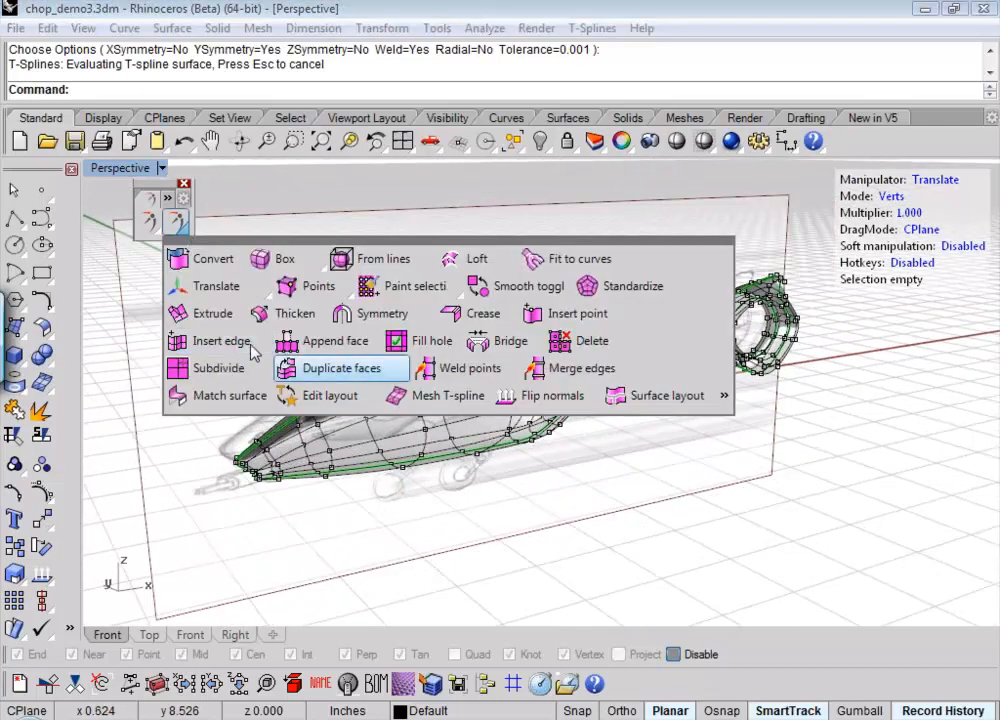
click(548, 397)
click(542, 412)
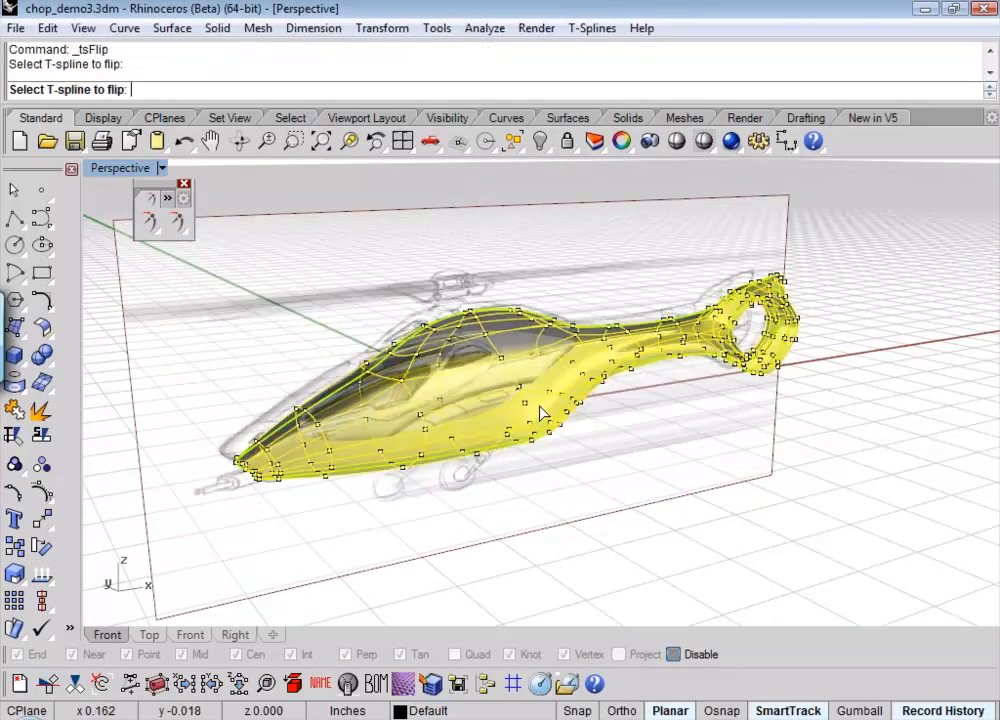
mouse_move(634, 430)
right_down()
mouse_move(576, 451)
mouse_move(777, 424)
mouse_move(777, 404)
mouse_move(753, 374)
mouse_move(710, 377)
mouse_move(670, 422)
mouse_move(685, 440)
mouse_move(634, 385)
mouse_move(603, 386)
mouse_move(526, 421)
mouse_move(440, 346)
mouse_move(458, 364)
mouse_move(518, 350)
right_up()
scroll(564, 363, up, 3)
click(518, 347)
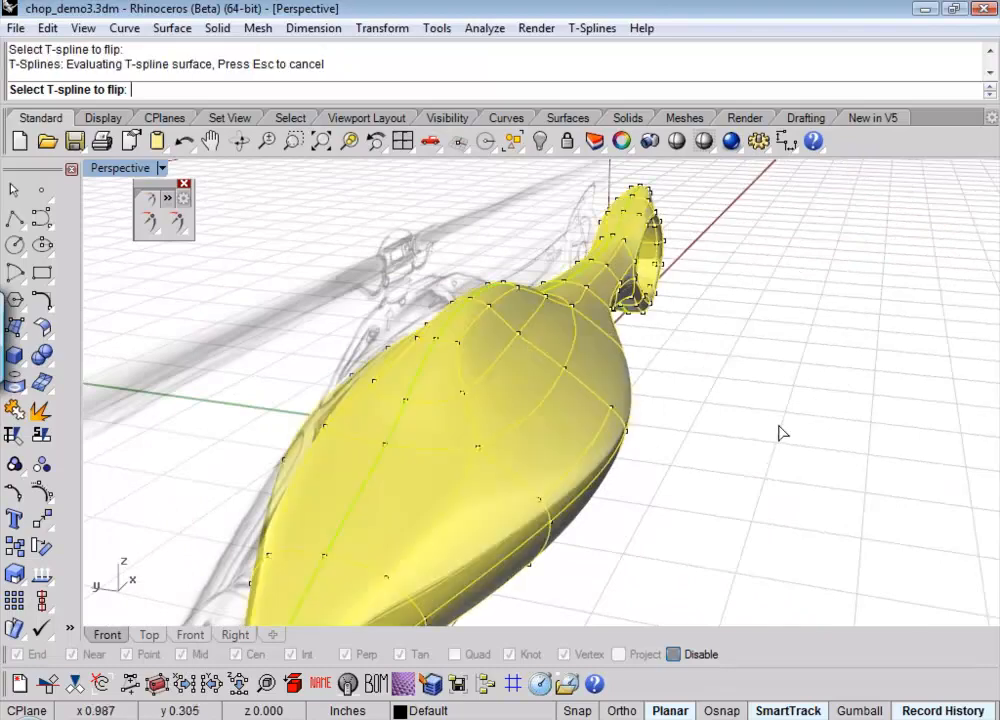
key(Return)
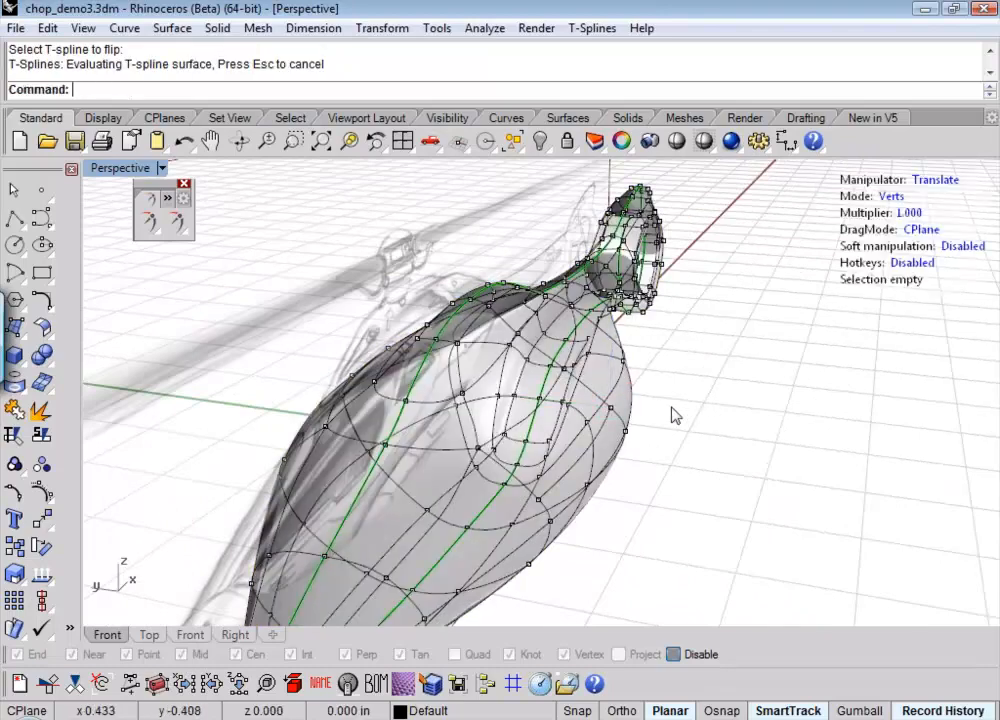
key(Return)
click(618, 426)
key(Return)
key(Return)
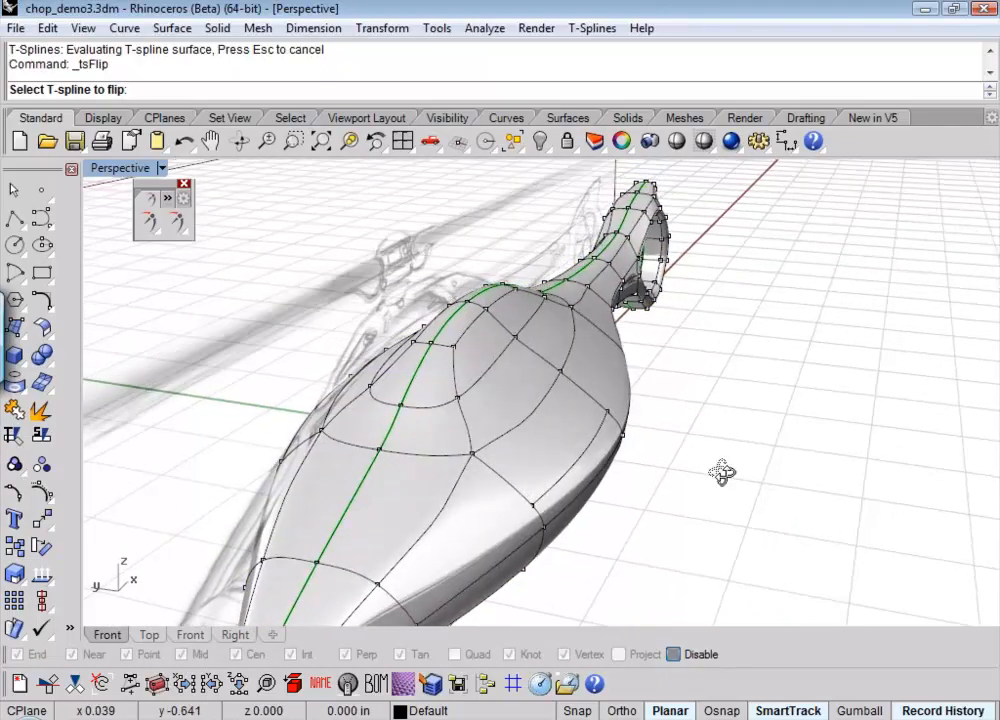
mouse_move(722, 473)
right_down()
mouse_move(636, 464)
mouse_move(721, 484)
right_up()
key(Return)
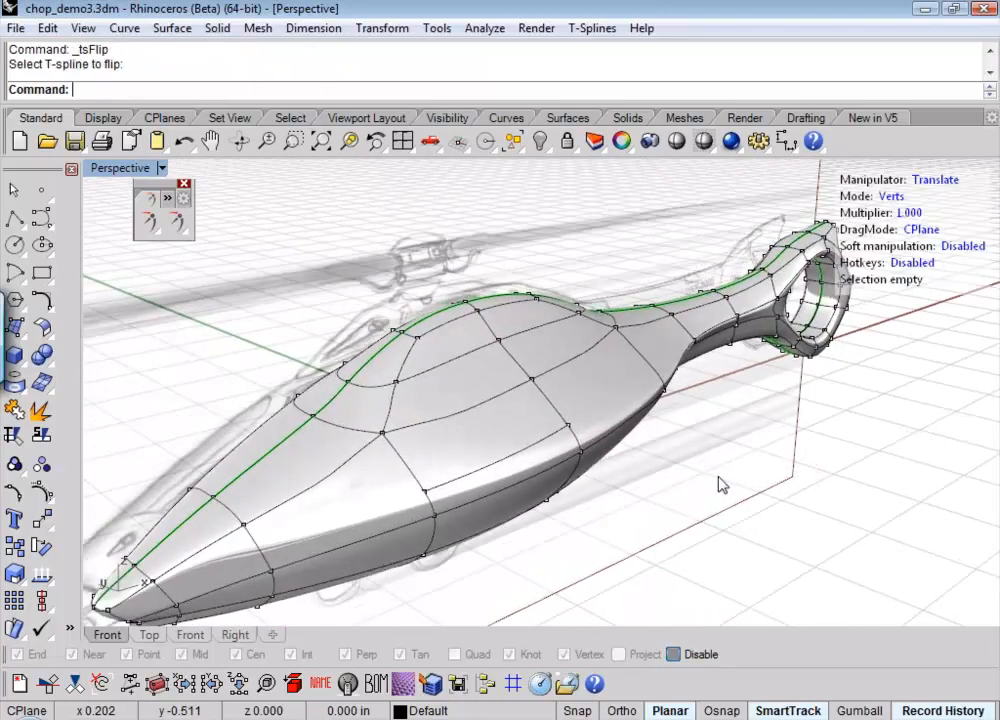
click(464, 342)
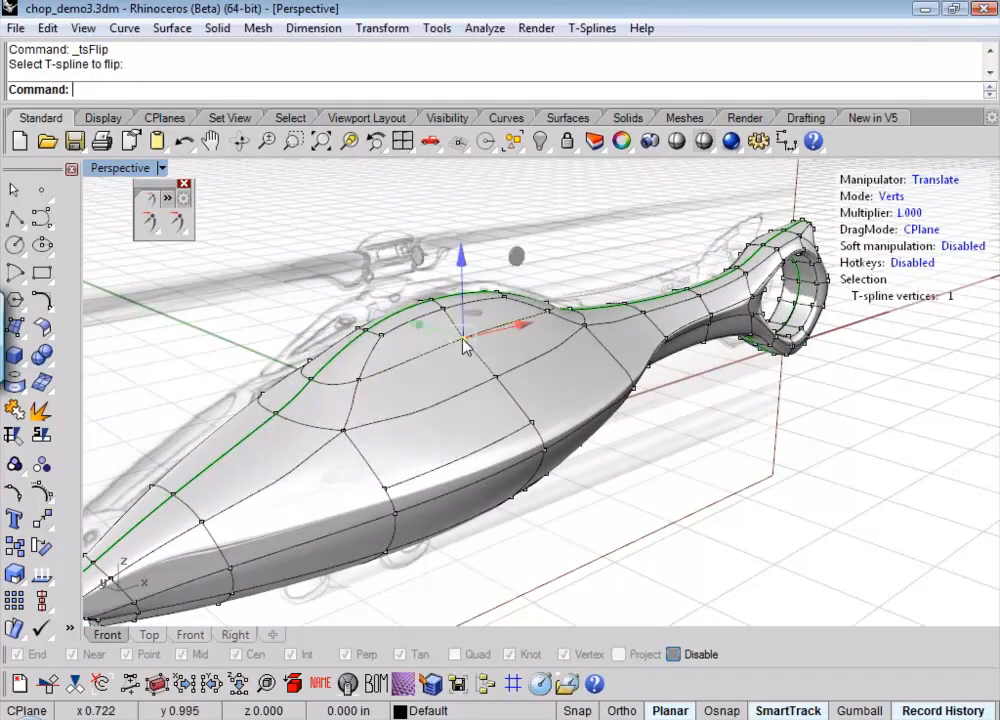
right_drag(464, 342, 442, 335)
click(442, 335)
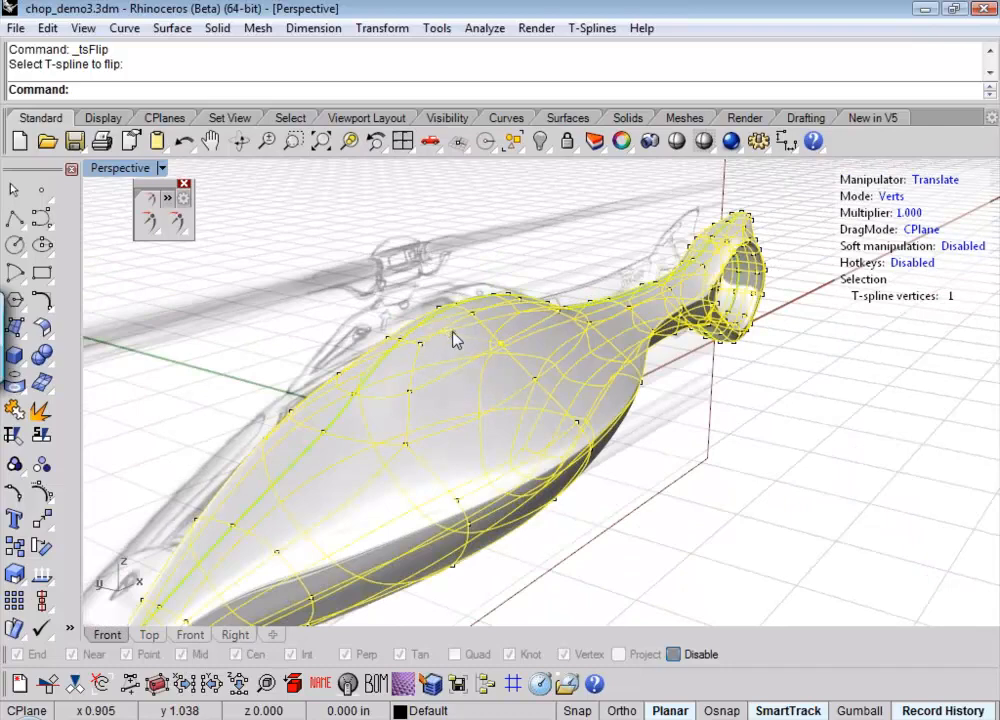
click(660, 474)
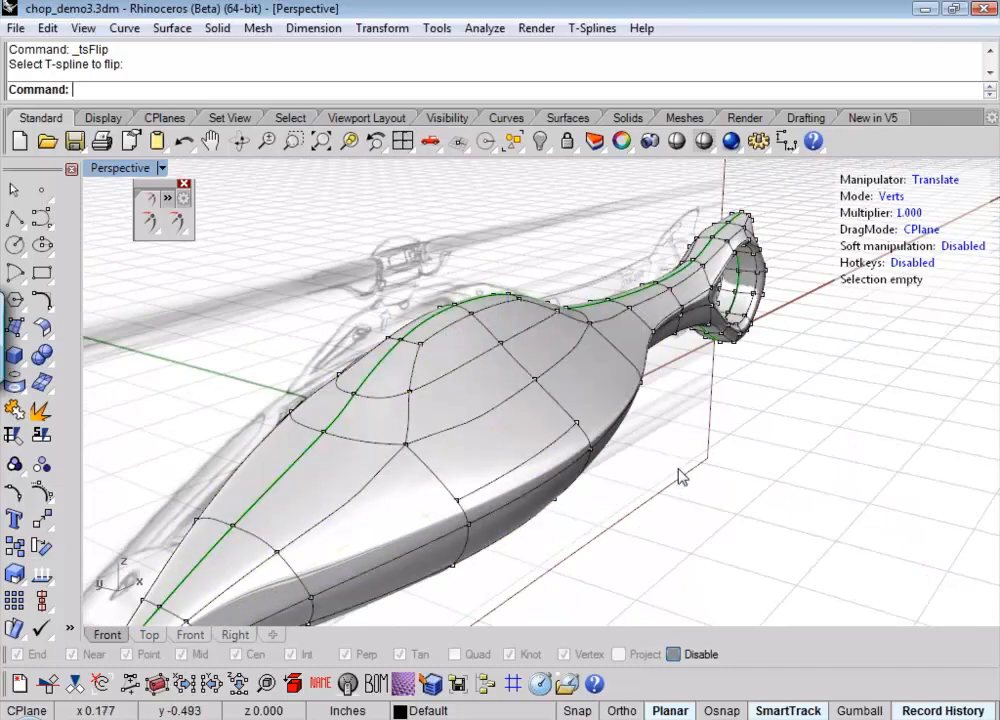
- Turn on the details layer to show the rotor, gun, side pods and tail fan with the body
right_drag(679, 475, 710, 466)
click(457, 684)
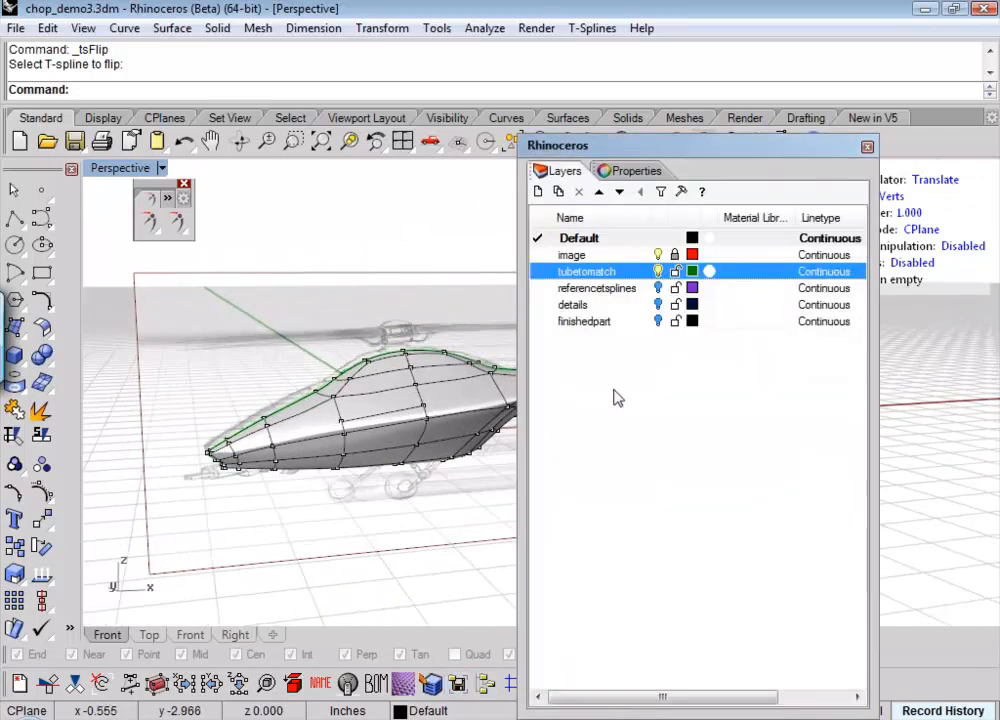
click(657, 304)
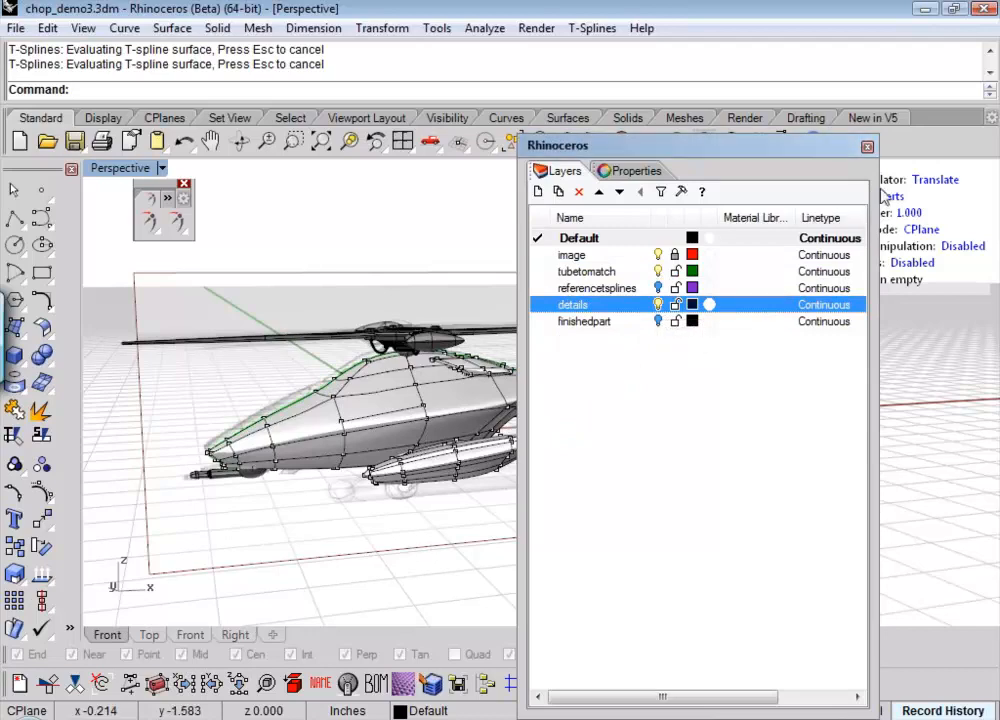
click(867, 146)
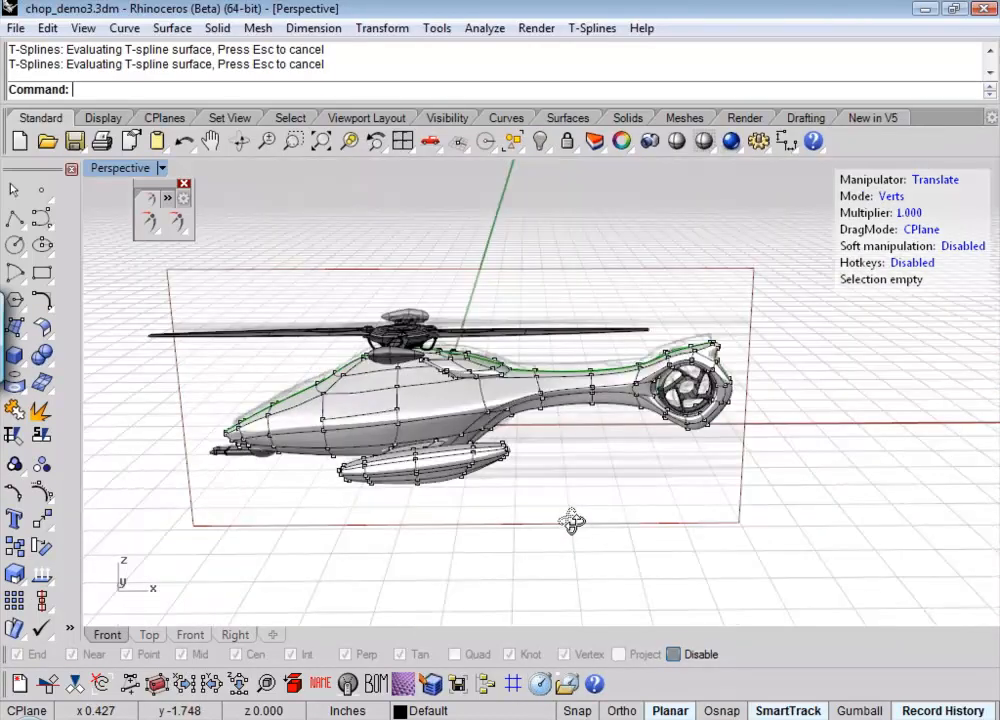
- Set the T-Splines manipulator mode to Faces
scroll(650, 431, up, 5)
scroll(697, 393, up, 5)
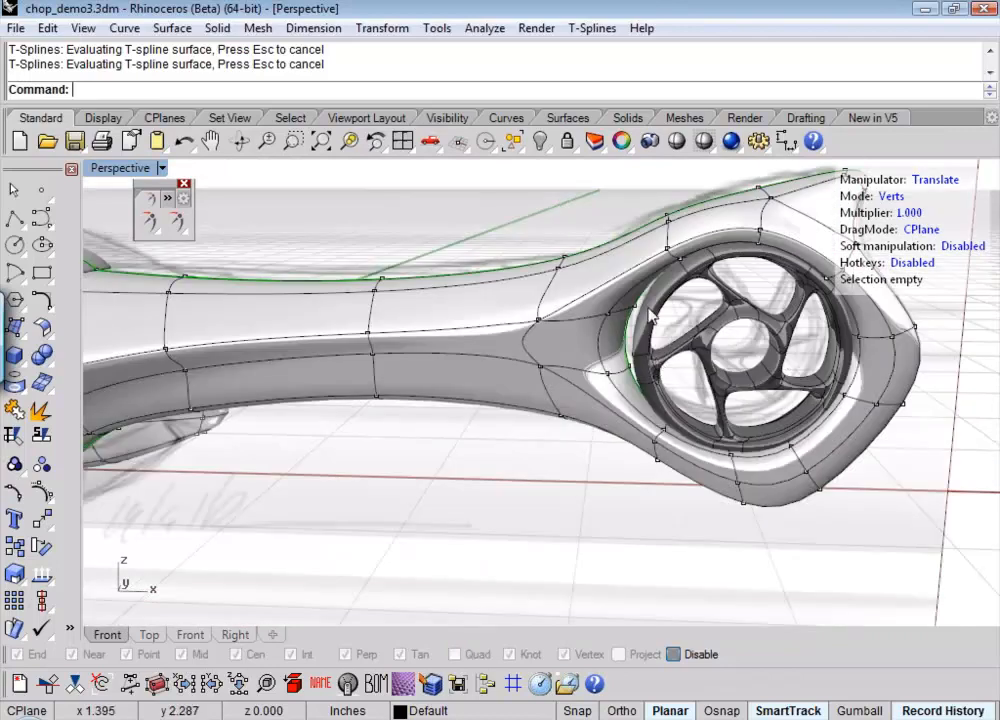
scroll(690, 330, up, 4)
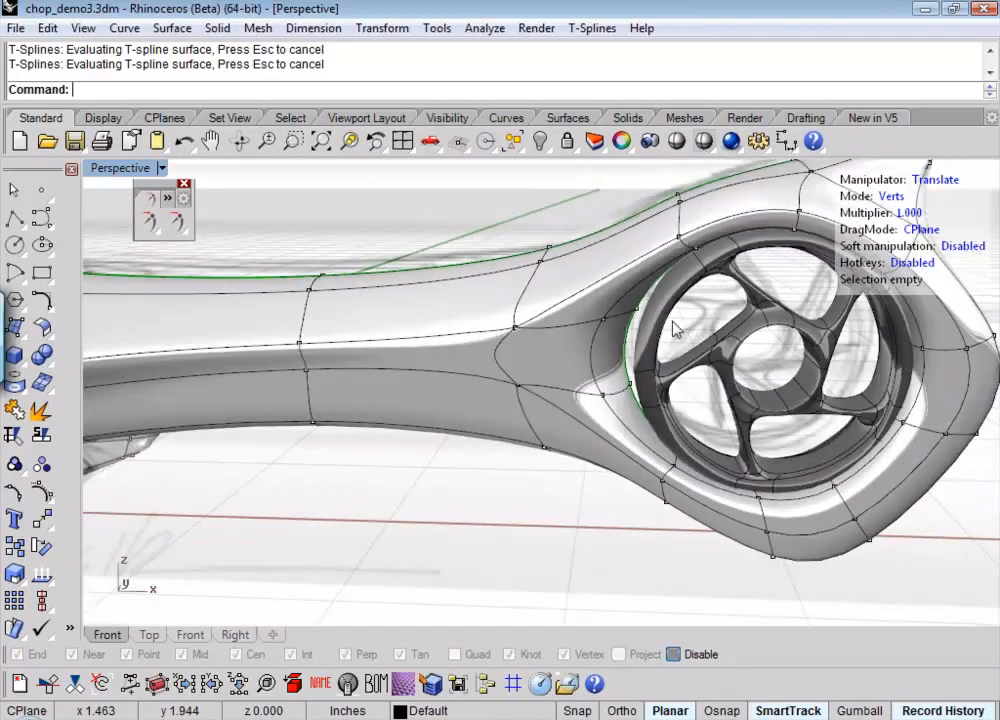
scroll(675, 330, down, 5)
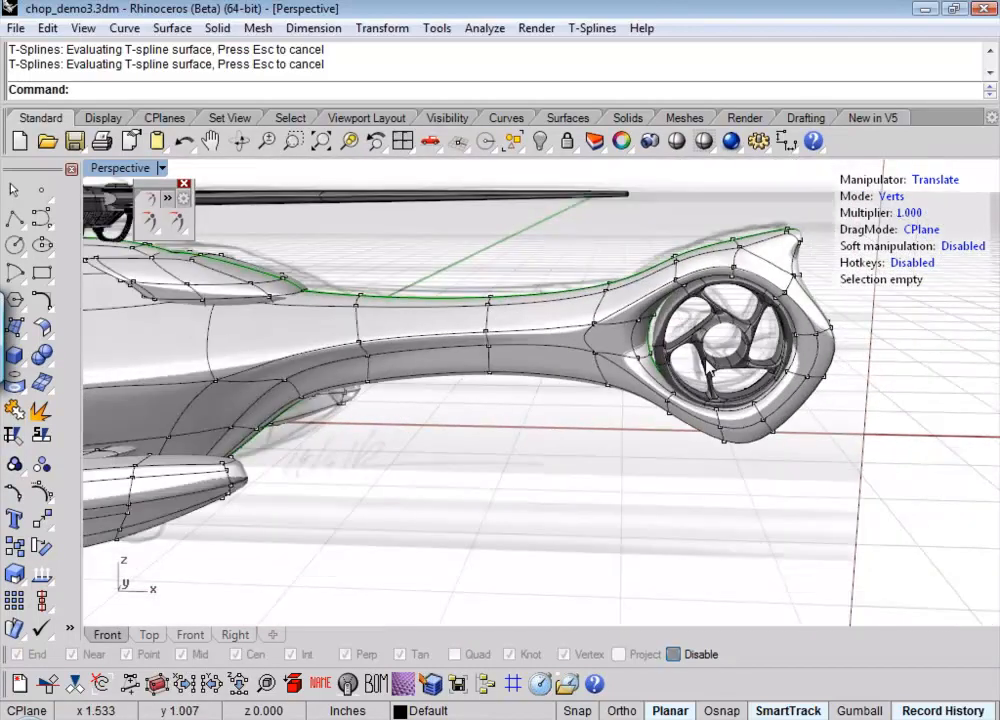
scroll(705, 370, down, 5)
right_drag(580, 502, 562, 384)
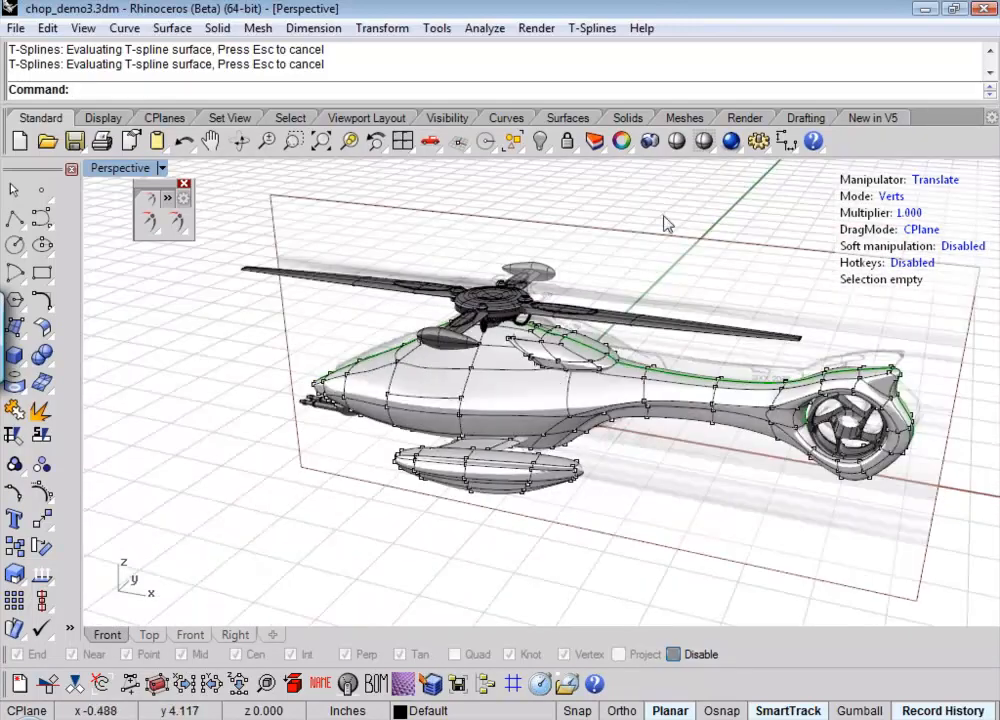
click(886, 199)
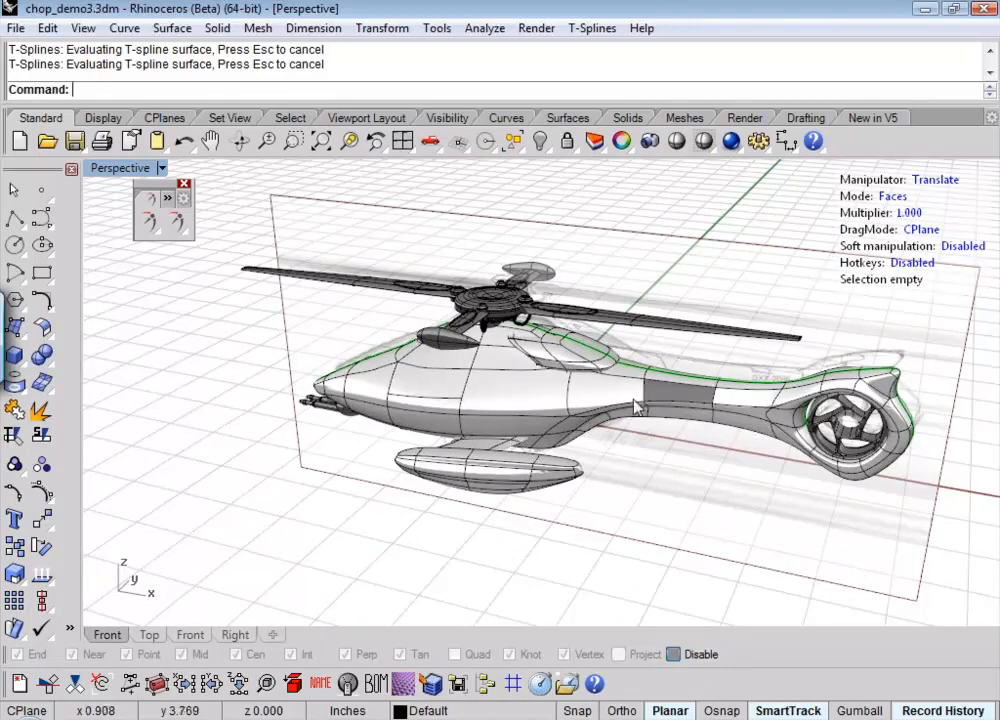
- Examine the rotor hub, the side pods and the tail fan on the body from several angles
right_drag(620, 440, 601, 447)
scroll(600, 360, up, 10)
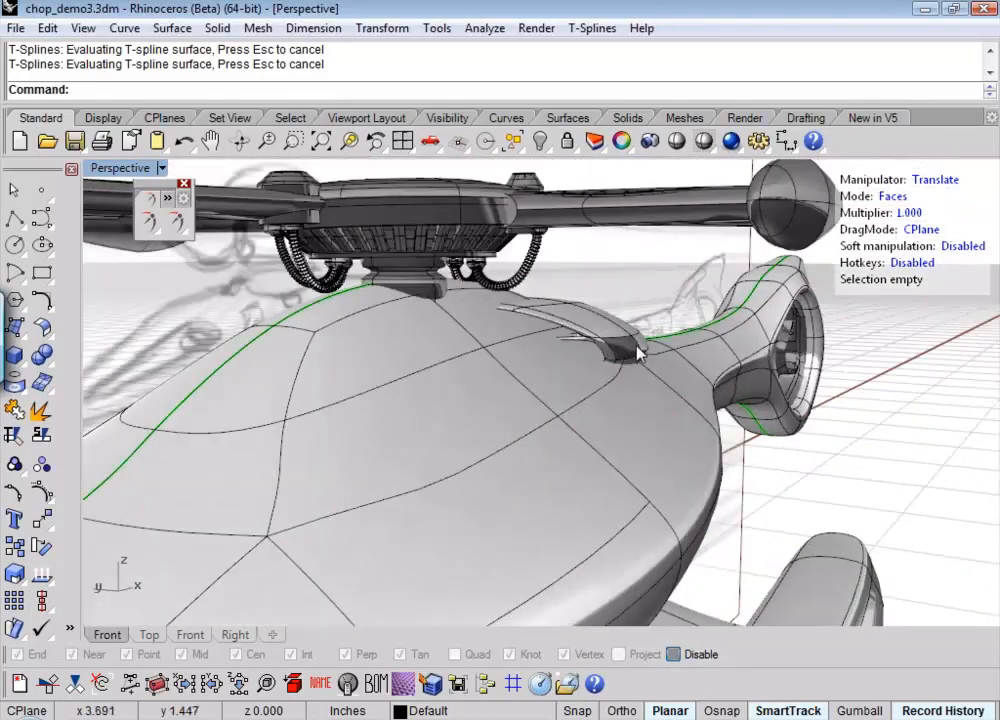
scroll(762, 447, down, 3)
right_drag(762, 447, 665, 496)
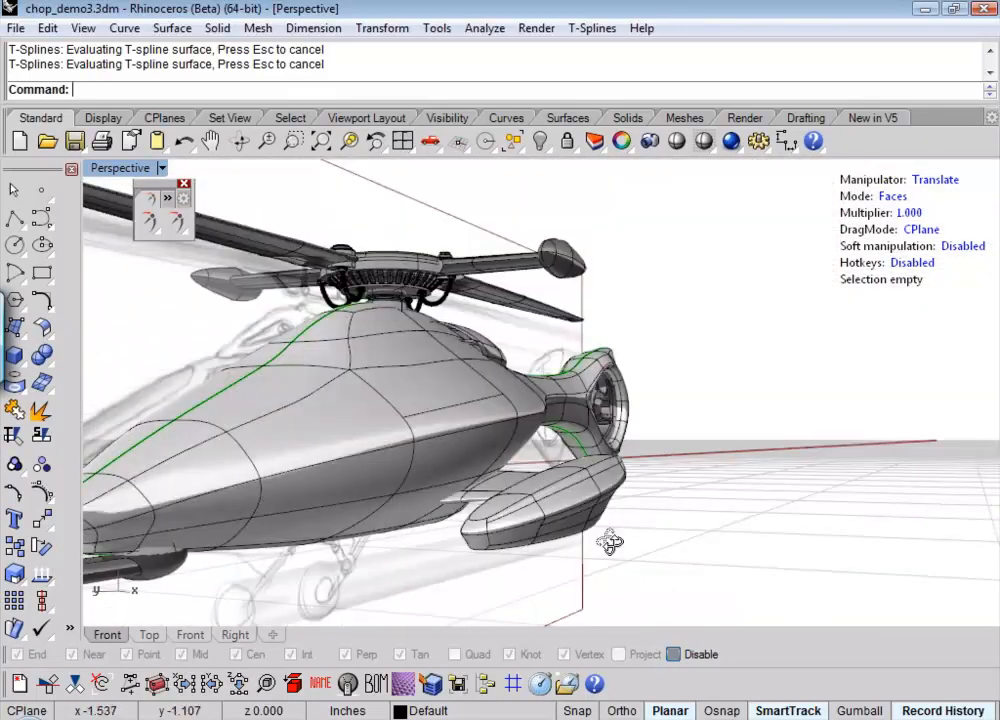
right_drag(609, 542, 519, 543)
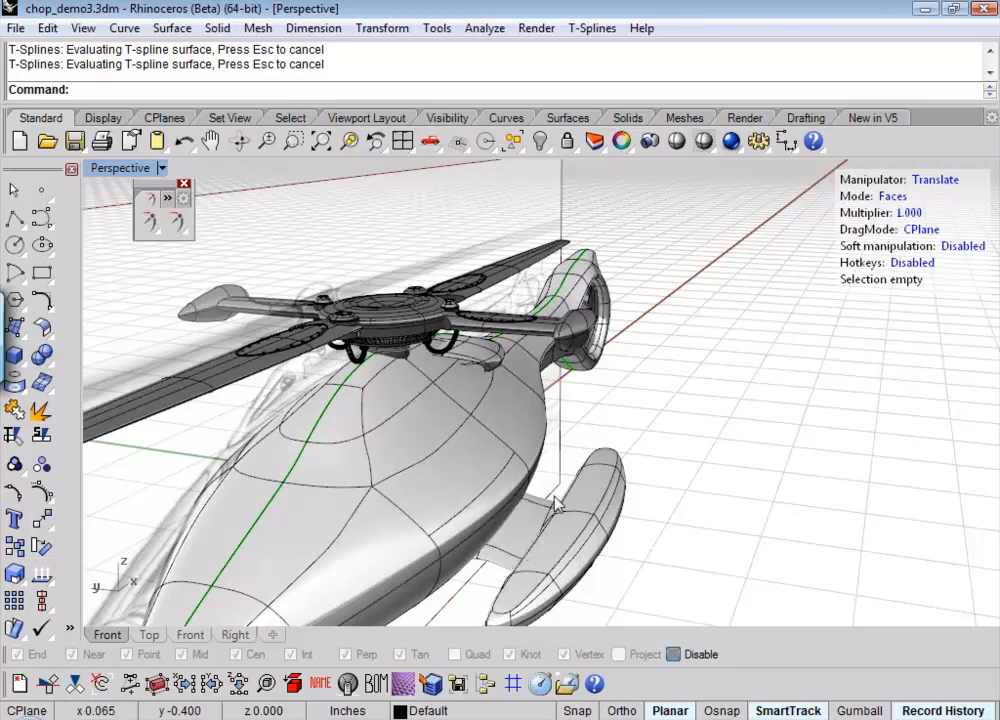
shift+right_drag(480, 584, 483, 568)
scroll(598, 475, down, 6)
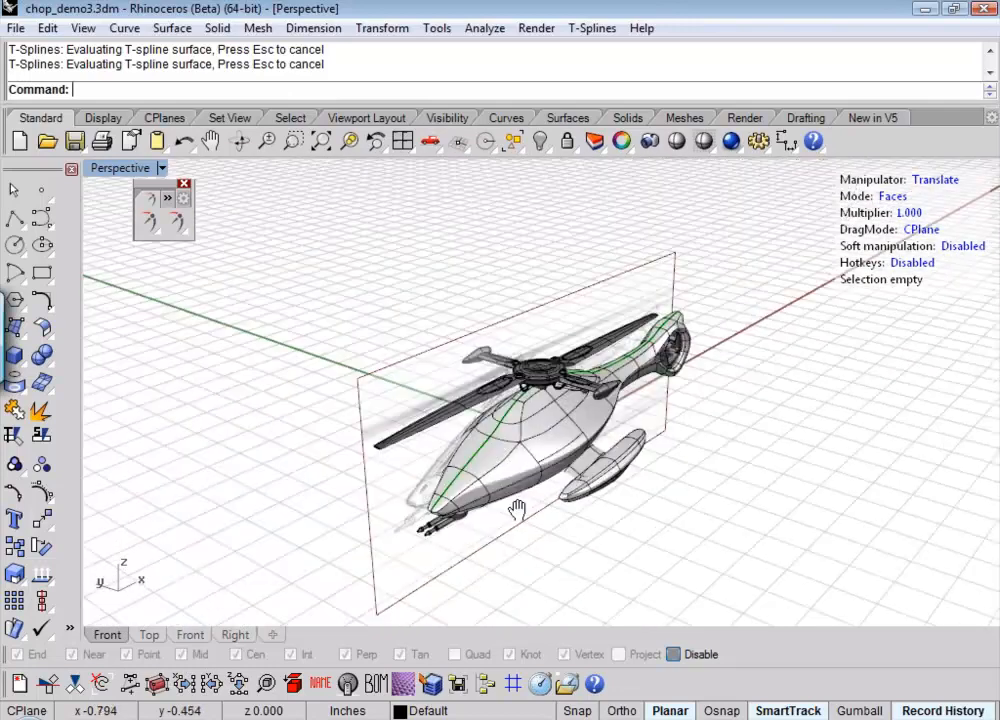
right_drag(516, 509, 317, 362)
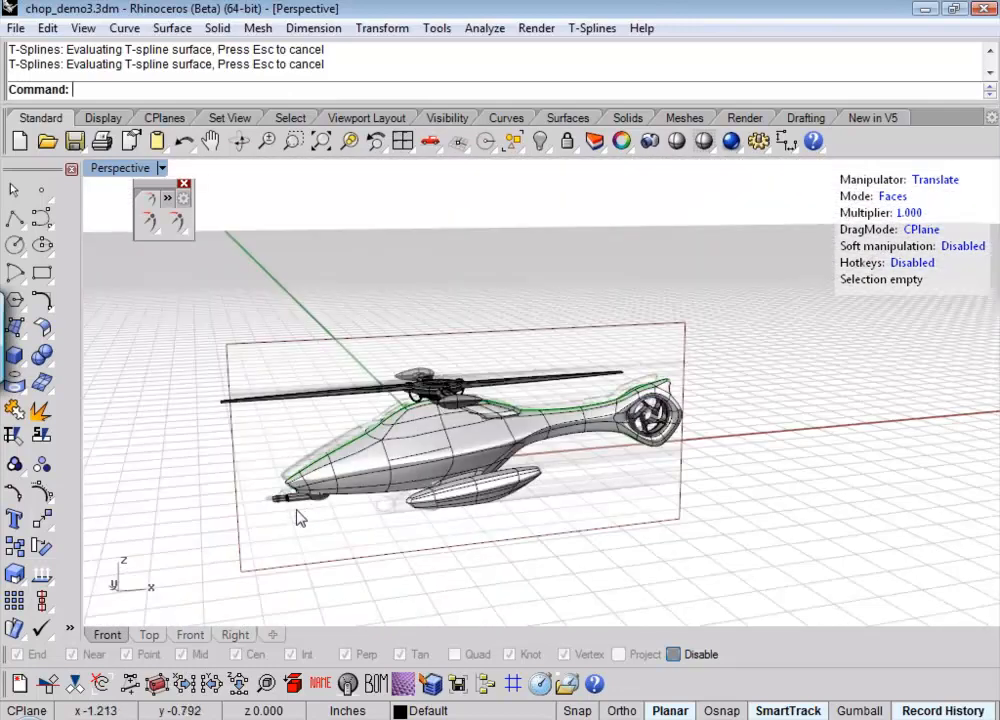
scroll(297, 518, up, 5)
shift+right_drag(524, 509, 489, 521)
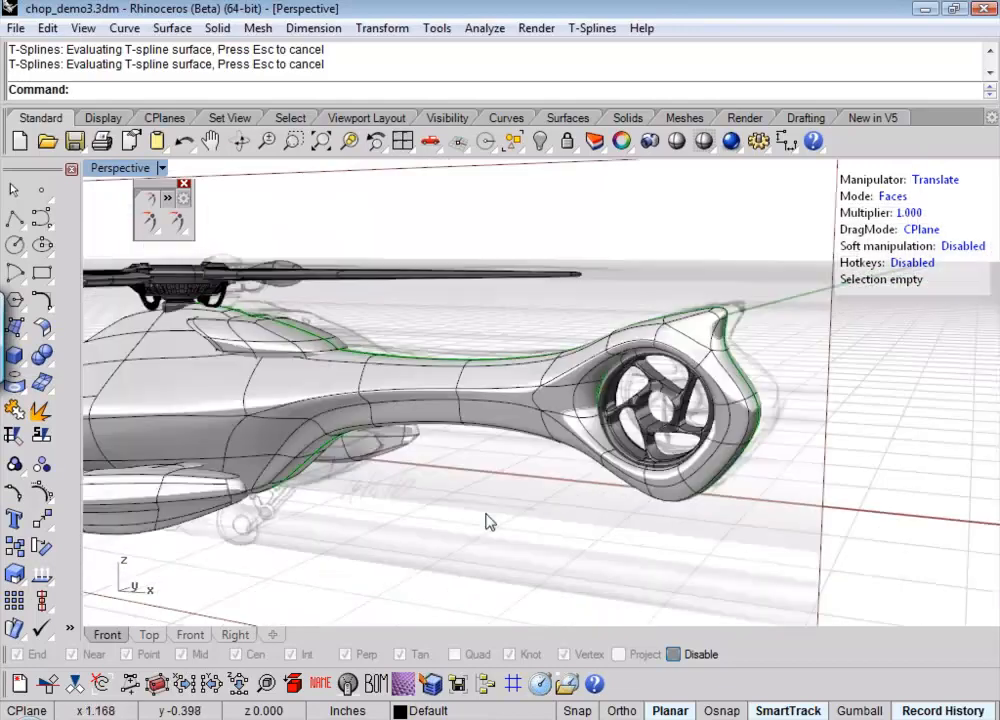
scroll(699, 384, up, 5)
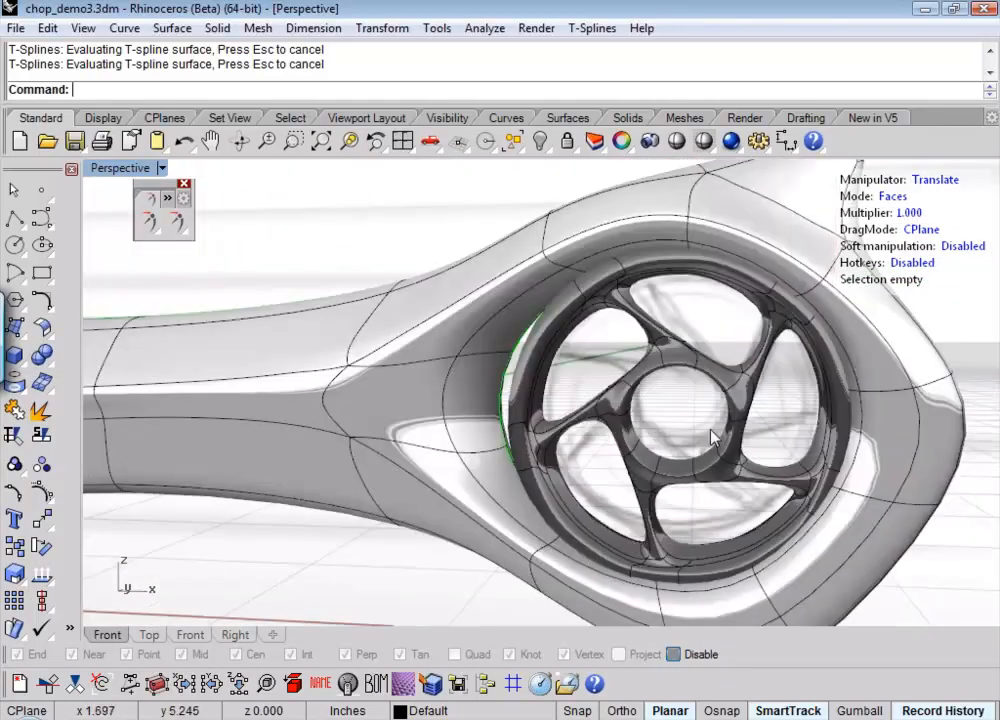
scroll(661, 404, down, 4)
scroll(513, 342, down, 1)
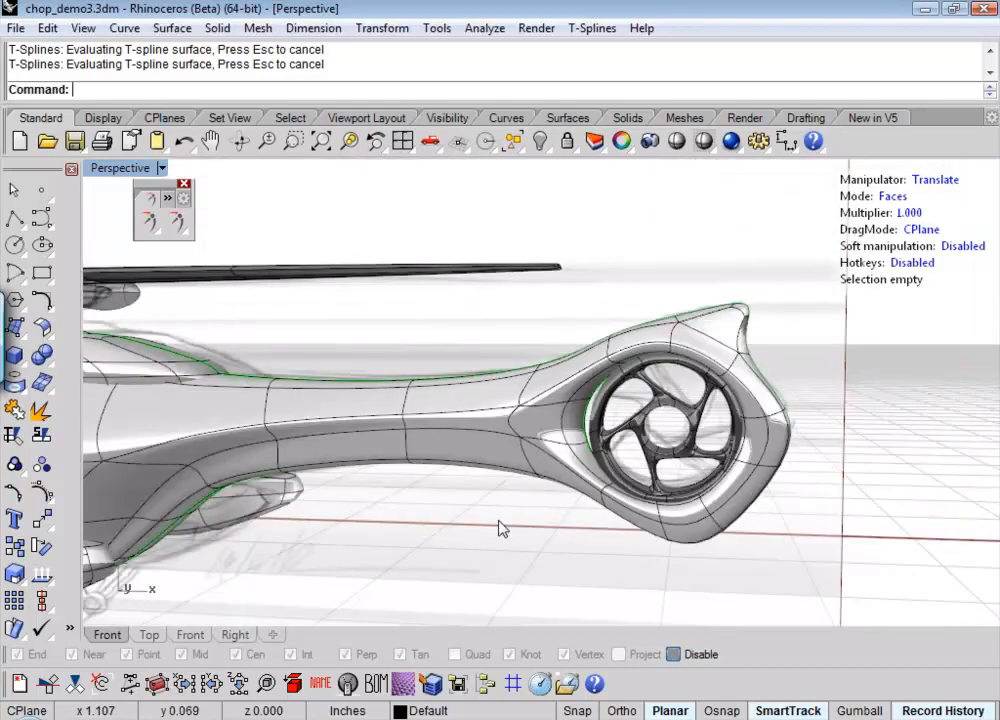
scroll(603, 460, down, 5)
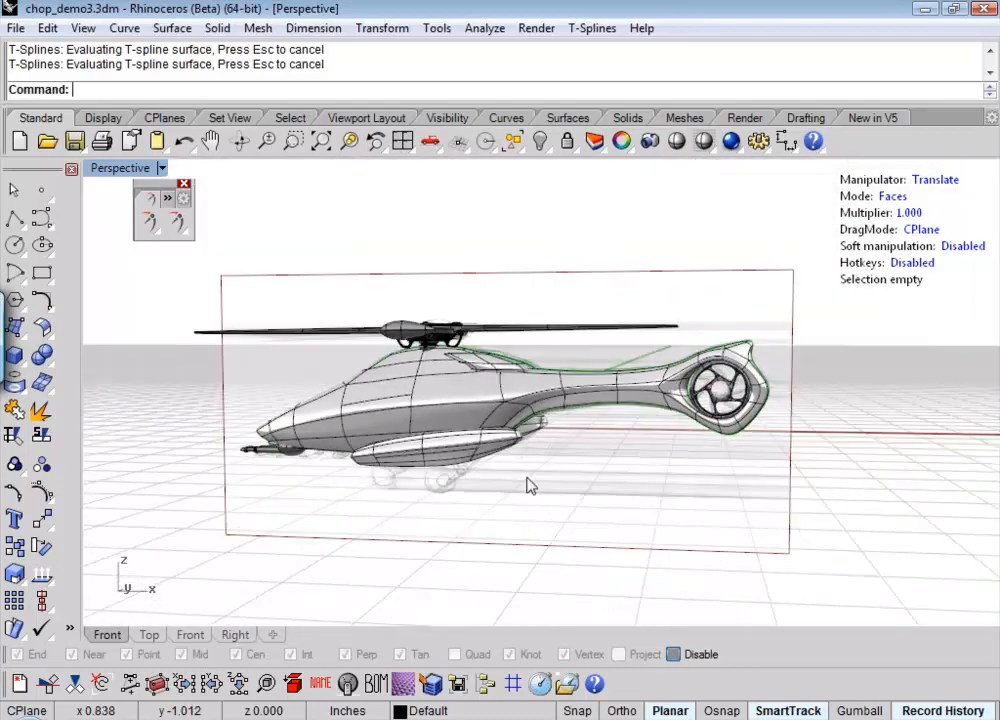
right_drag(529, 484, 519, 640)
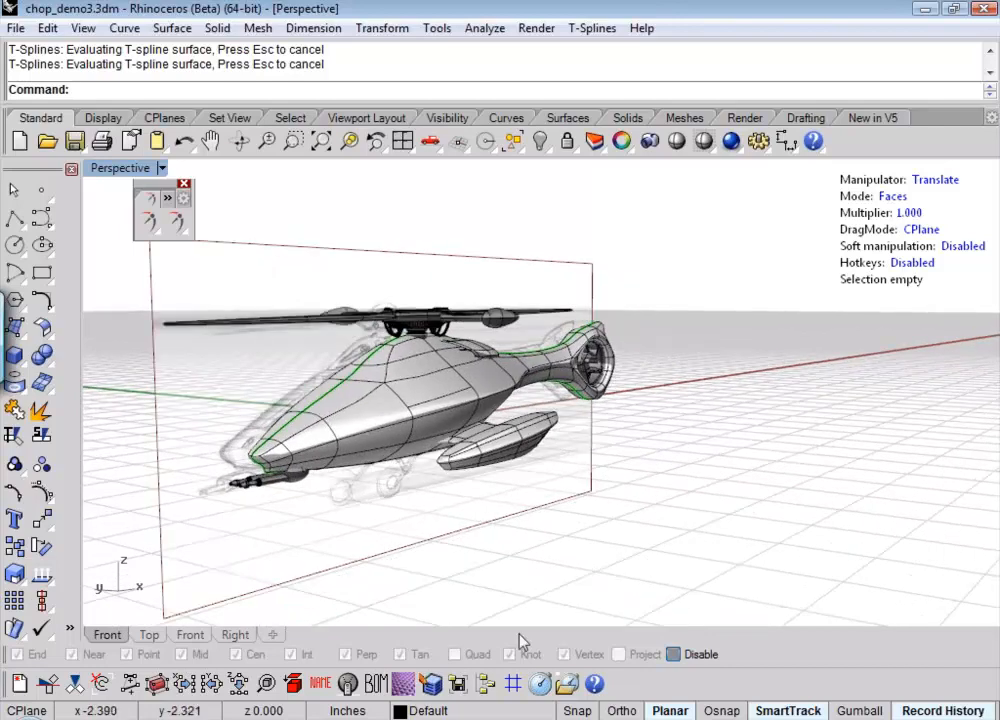
- Hide the details layer, make finishedpart the current layer and turn off the Default layer
click(484, 685)
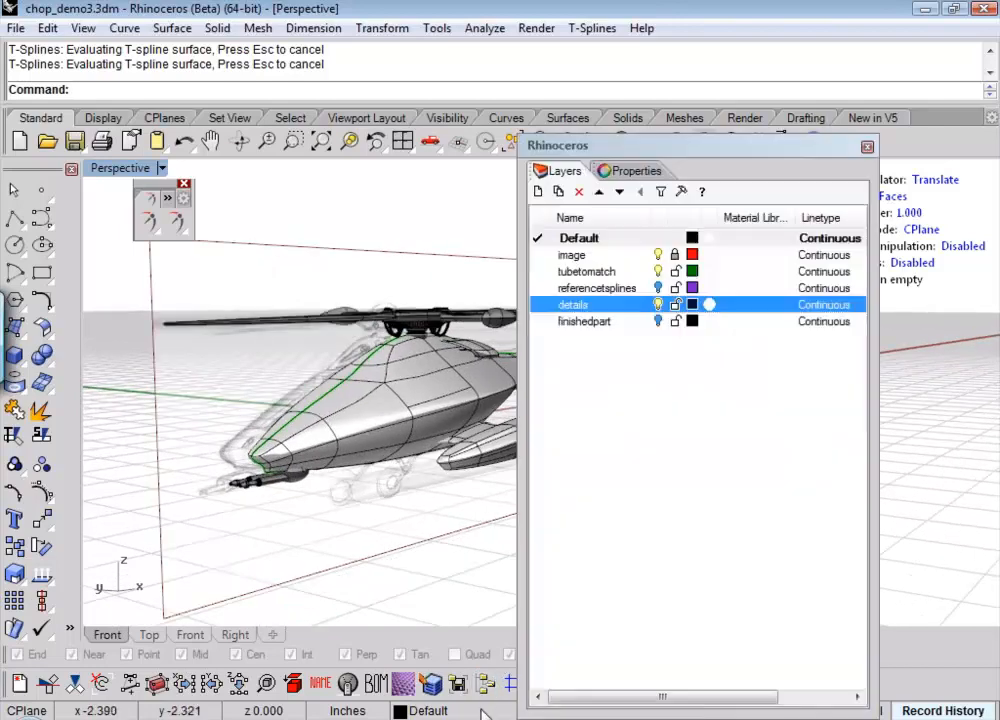
click(658, 304)
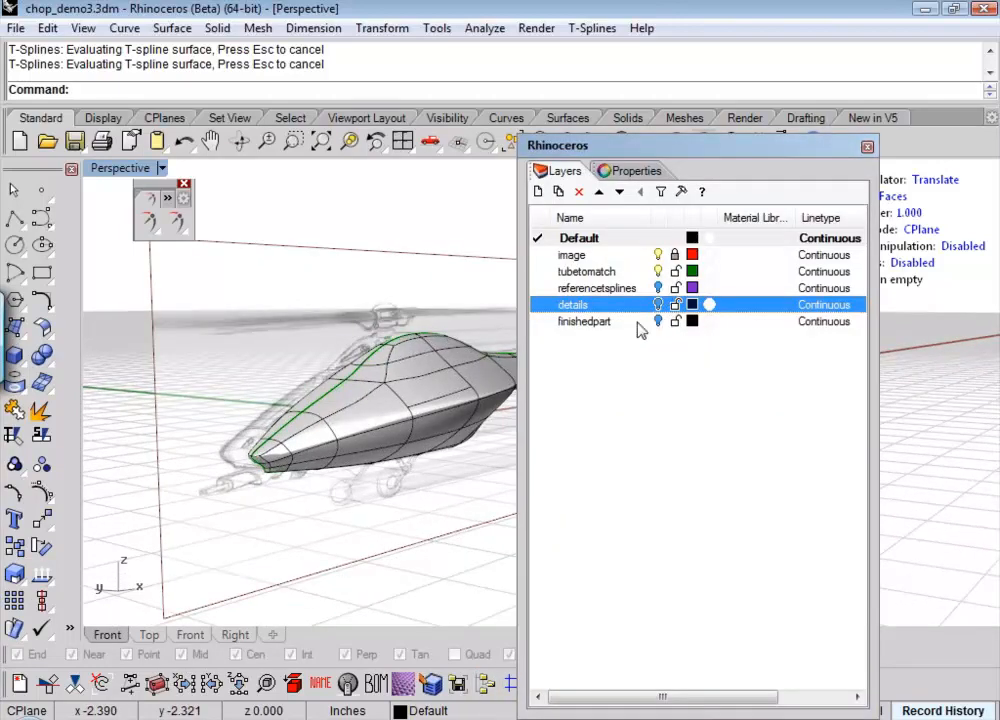
click(546, 323)
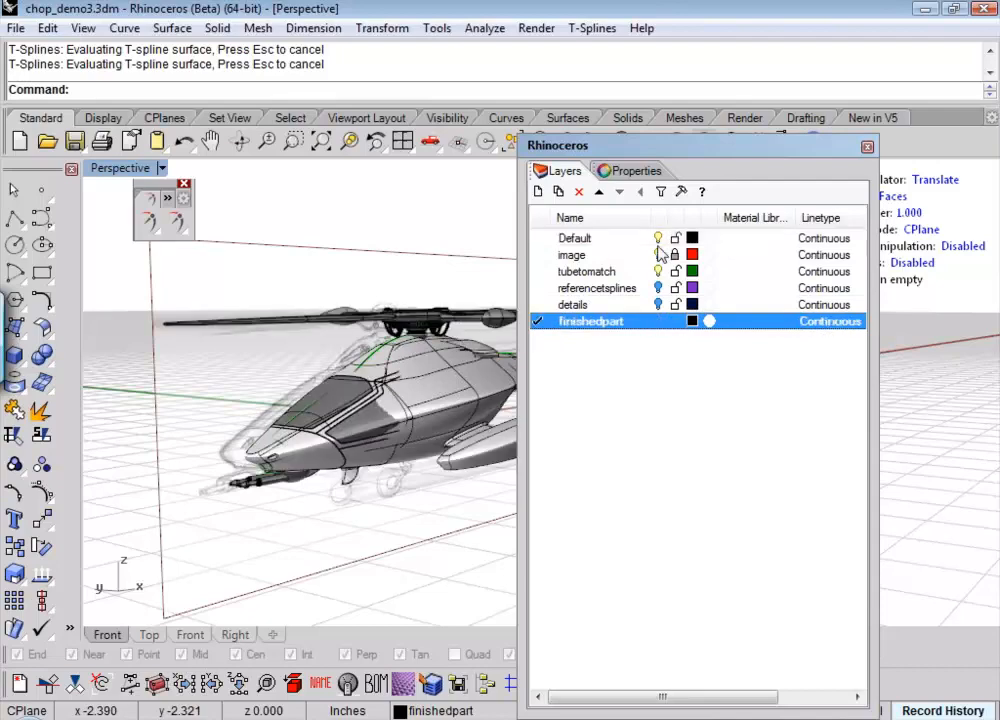
click(658, 238)
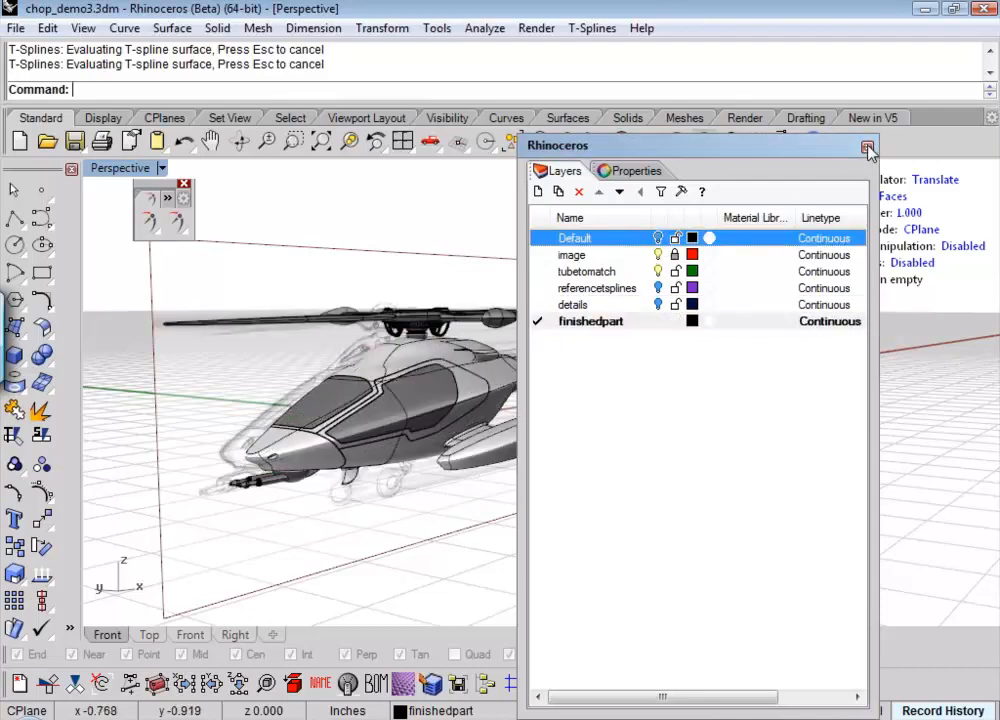
click(868, 151)
- Examine the finished helicopter's side pod attachment, body panel seams and overall shape up close and from the side
right_drag(600, 480, 737, 530)
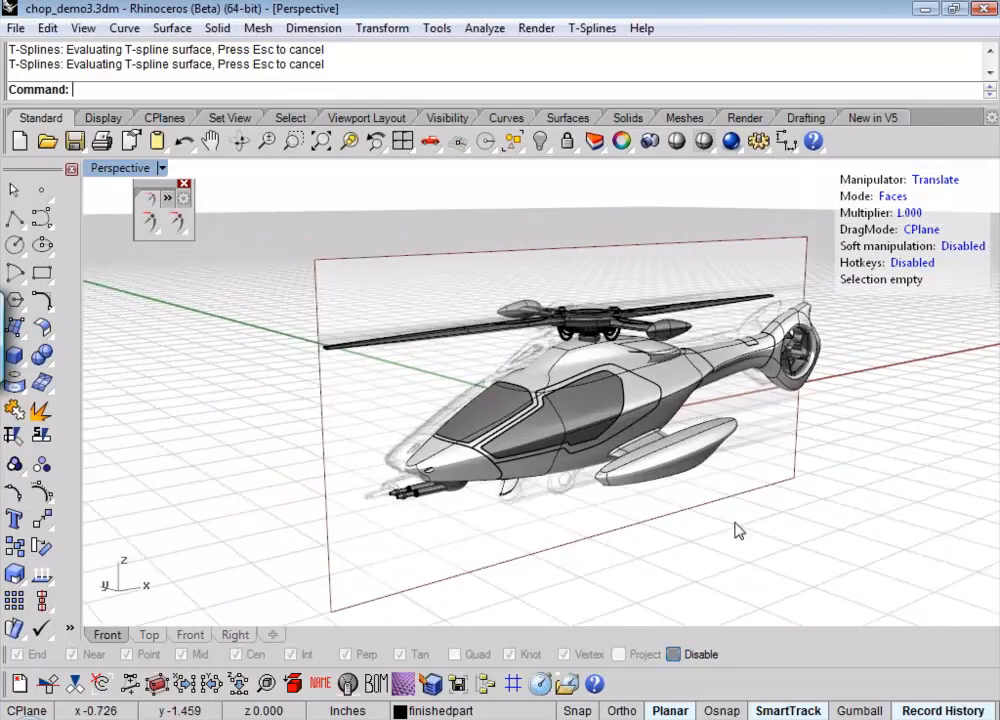
click(614, 502)
click(552, 521)
right_drag(556, 522, 558, 516)
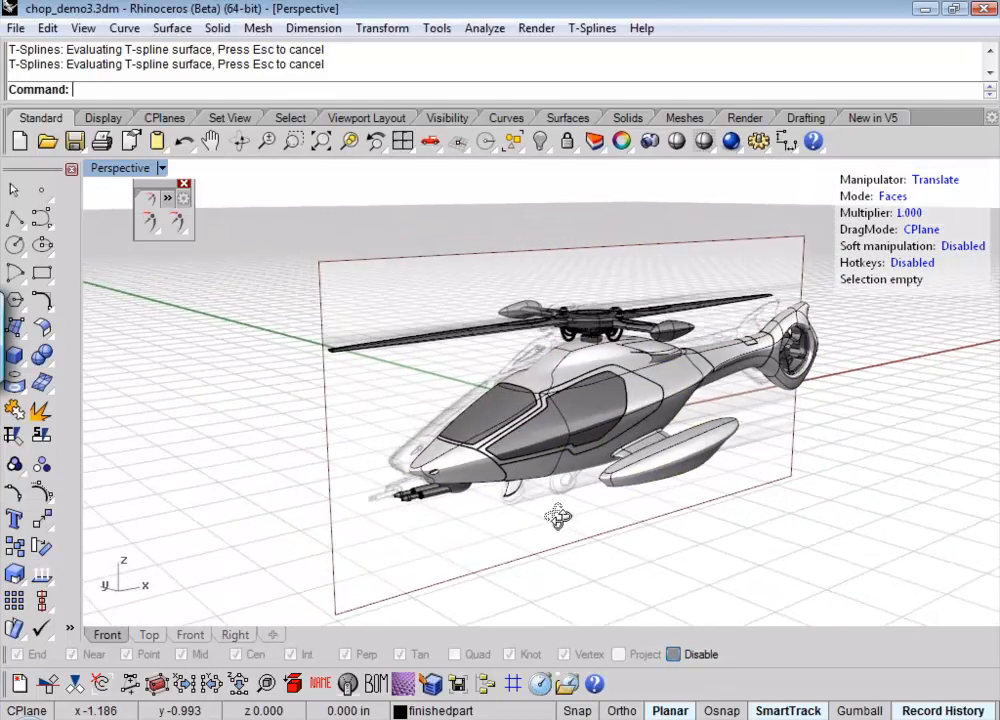
scroll(665, 500, up, 10)
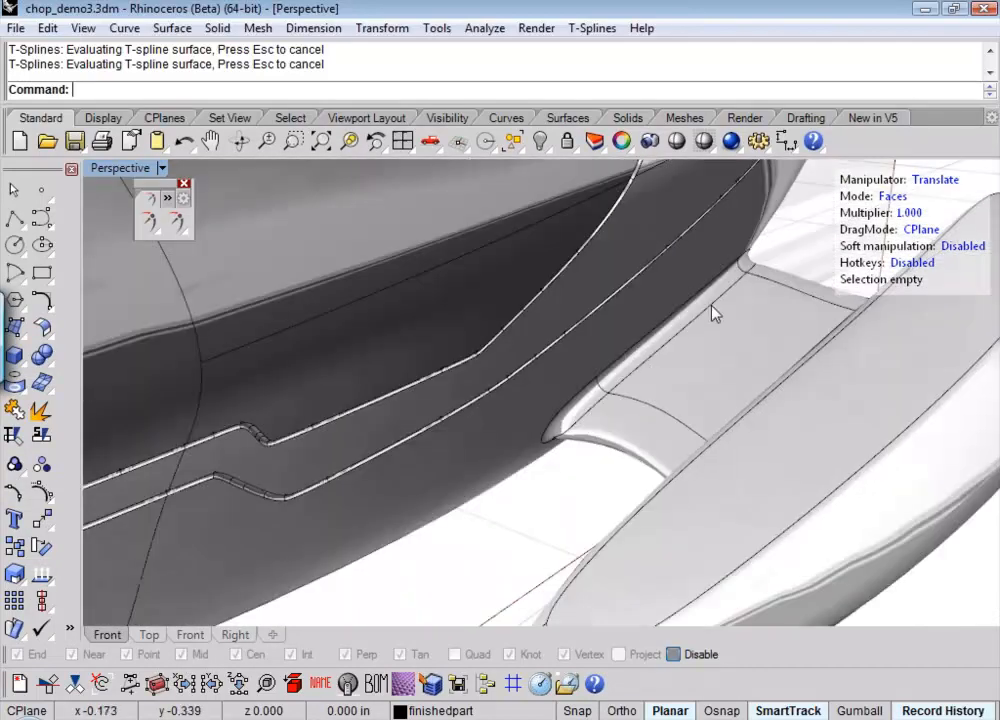
scroll(578, 405, down, 3)
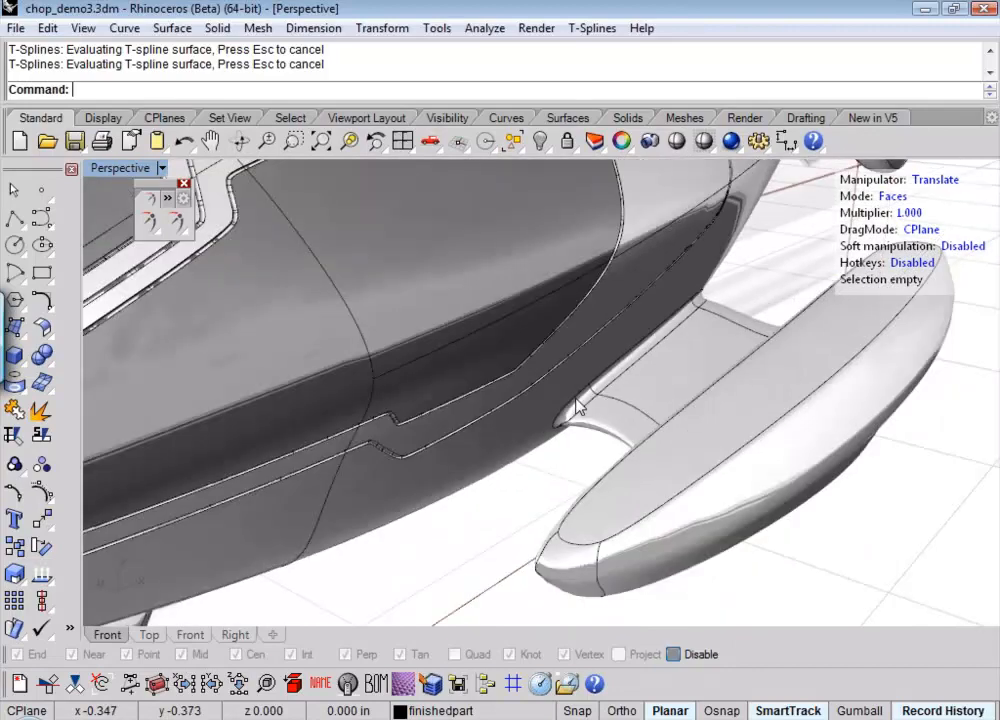
scroll(578, 405, down, 8)
right_drag(578, 402, 309, 295)
scroll(553, 365, up, 7)
scroll(621, 372, down, 8)
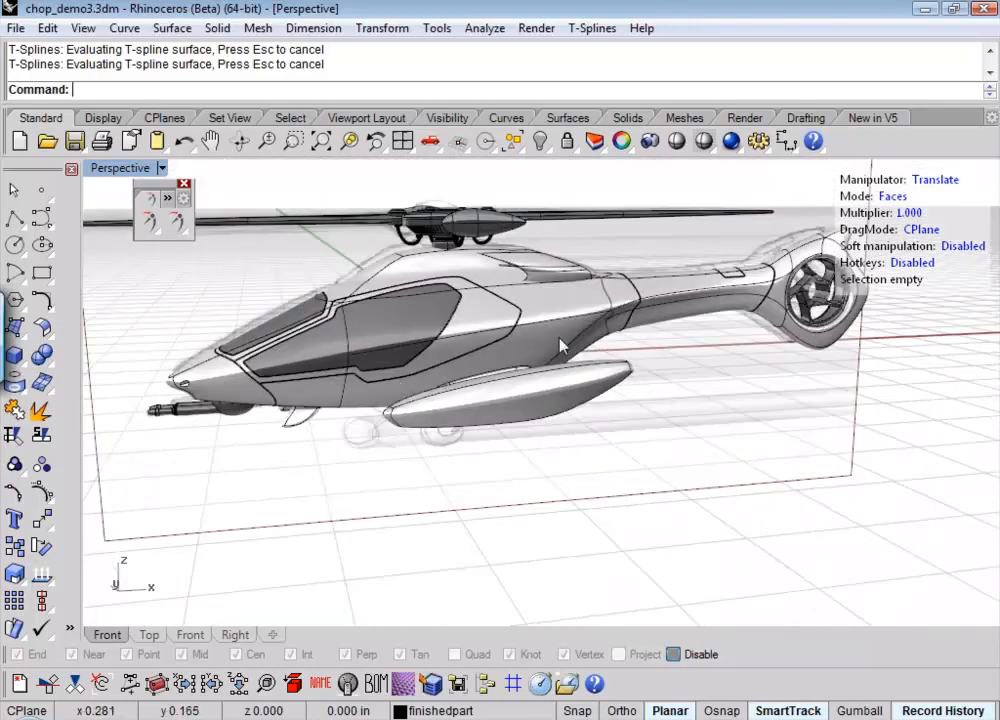
right_drag(370, 313, 427, 318)
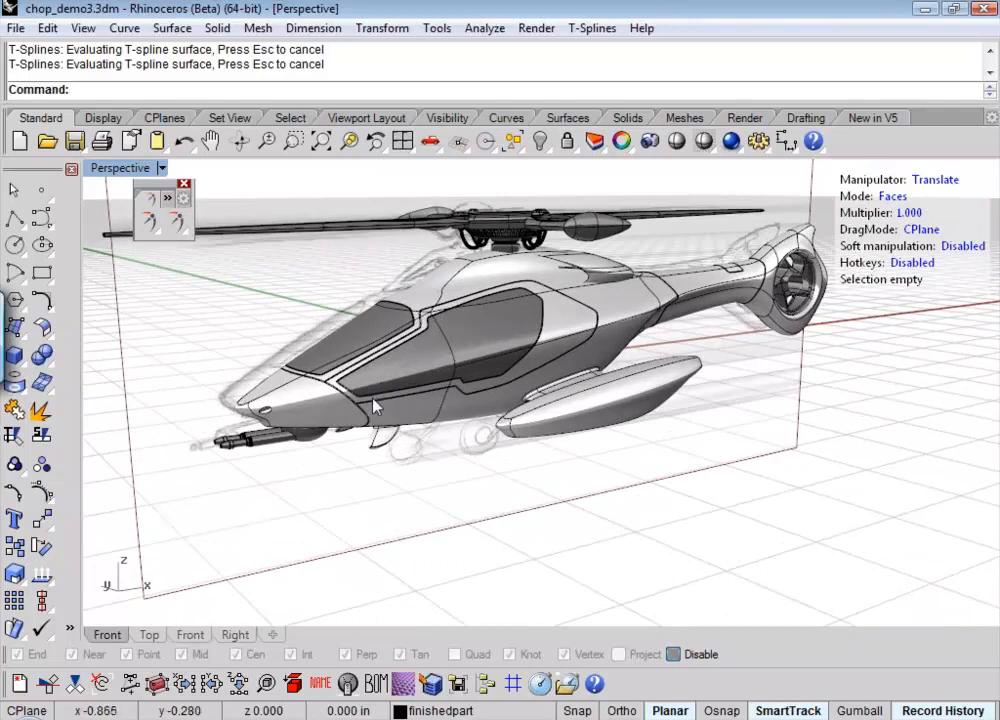
- Preview the helicopter with the Shade command in Shaded mode, without curves, wires, grid or axes, and leave the preview
mouse_move(469, 335)
right_down()
mouse_move(500, 340)
mouse_move(485, 341)
right_up()
click(676, 141)
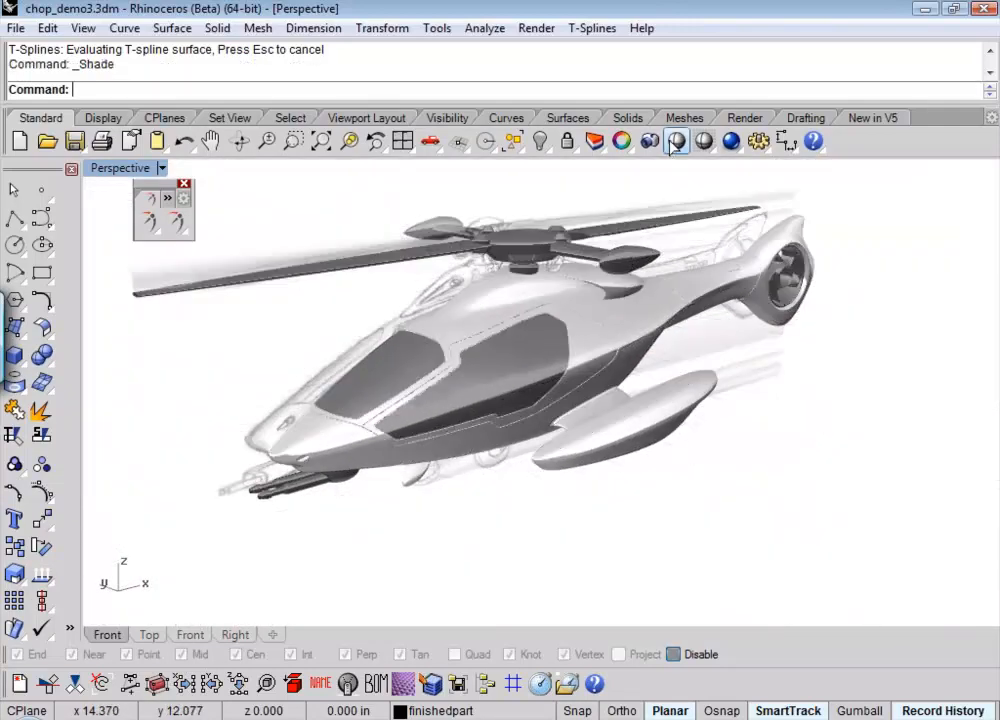
mouse_move(611, 379)
right_down()
mouse_move(572, 384)
mouse_move(500, 358)
mouse_move(531, 331)
mouse_move(397, 373)
mouse_move(529, 380)
mouse_move(643, 357)
mouse_move(740, 360)
mouse_move(850, 338)
mouse_move(623, 350)
mouse_move(521, 333)
mouse_move(605, 374)
mouse_move(456, 292)
right_up()
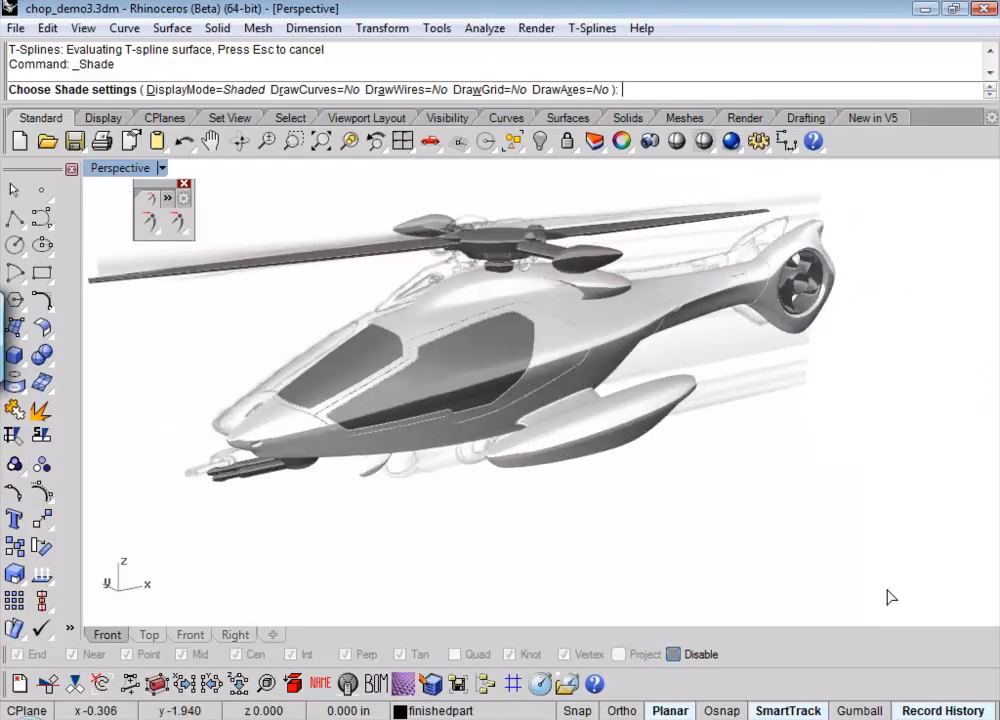
mouse_move(838, 516)
right_down()
mouse_move(835, 496)
mouse_move(665, 513)
mouse_move(611, 507)
mouse_move(665, 516)
mouse_move(826, 496)
mouse_move(817, 473)
right_up()
key(Return)
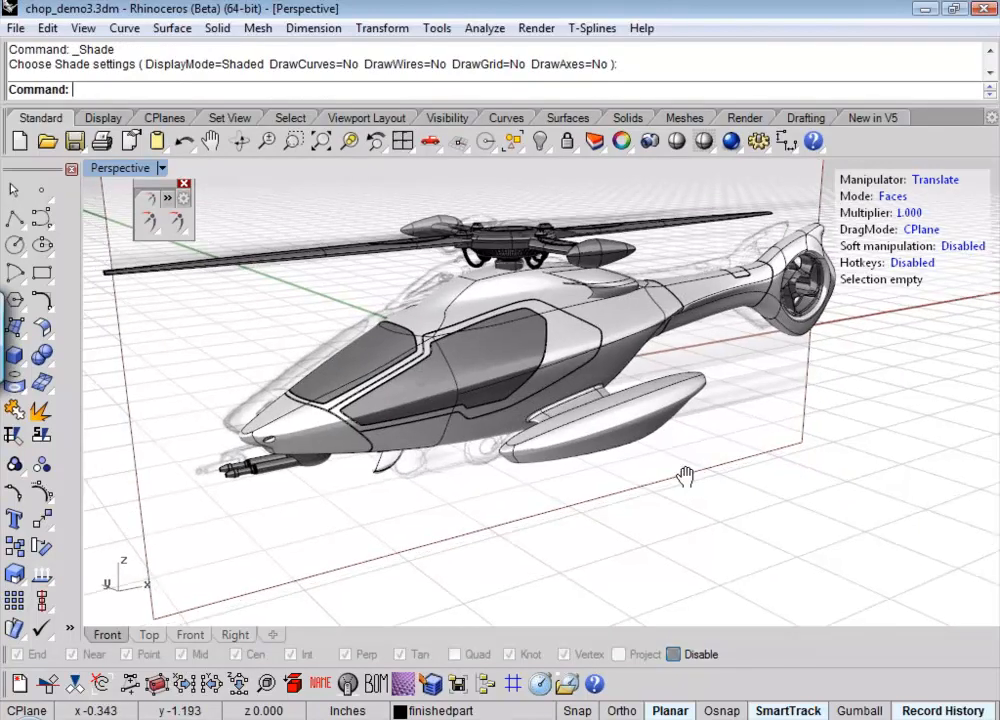
- Review the whole finished helicopter from the front, the tail side and above
shift+right_drag(685, 476, 741, 515)
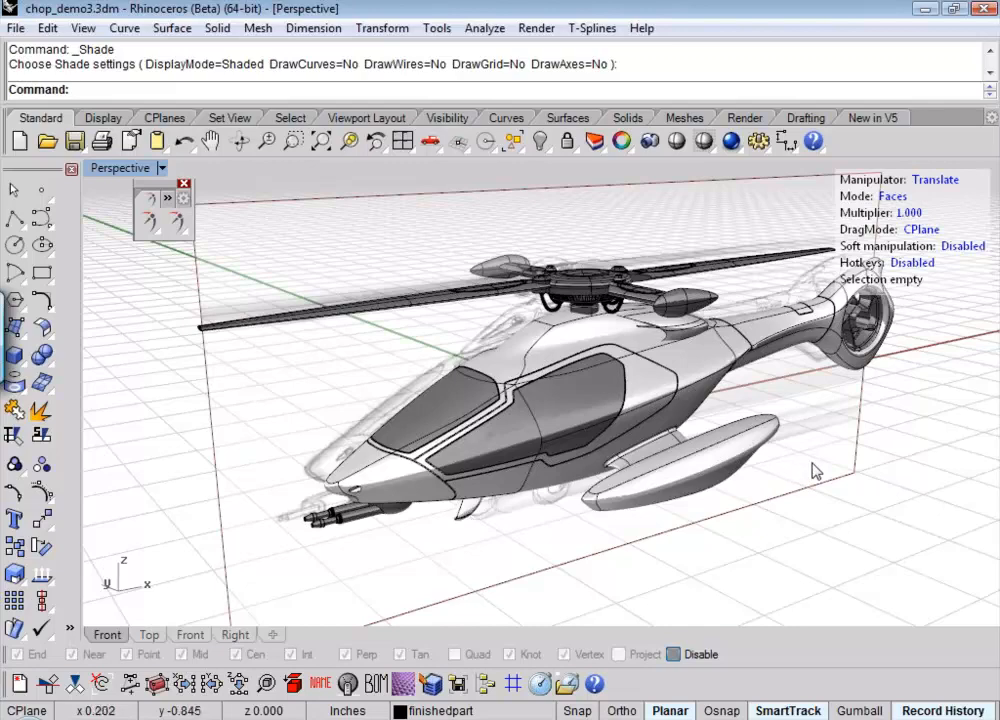
right_drag(845, 488, 482, 464)
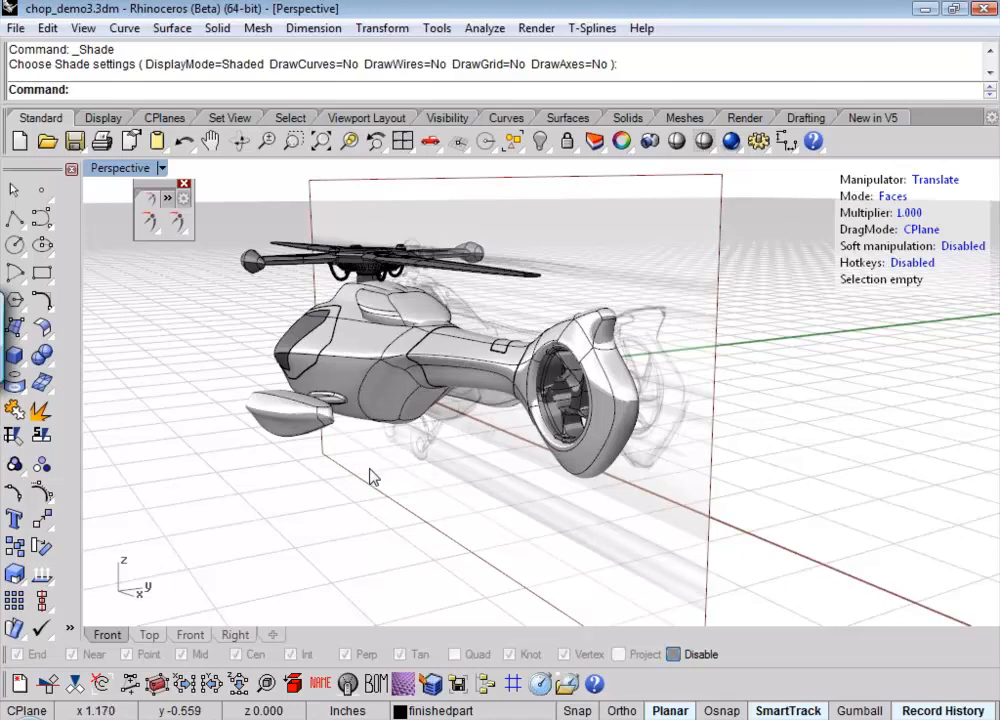
right_drag(370, 464, 686, 456)
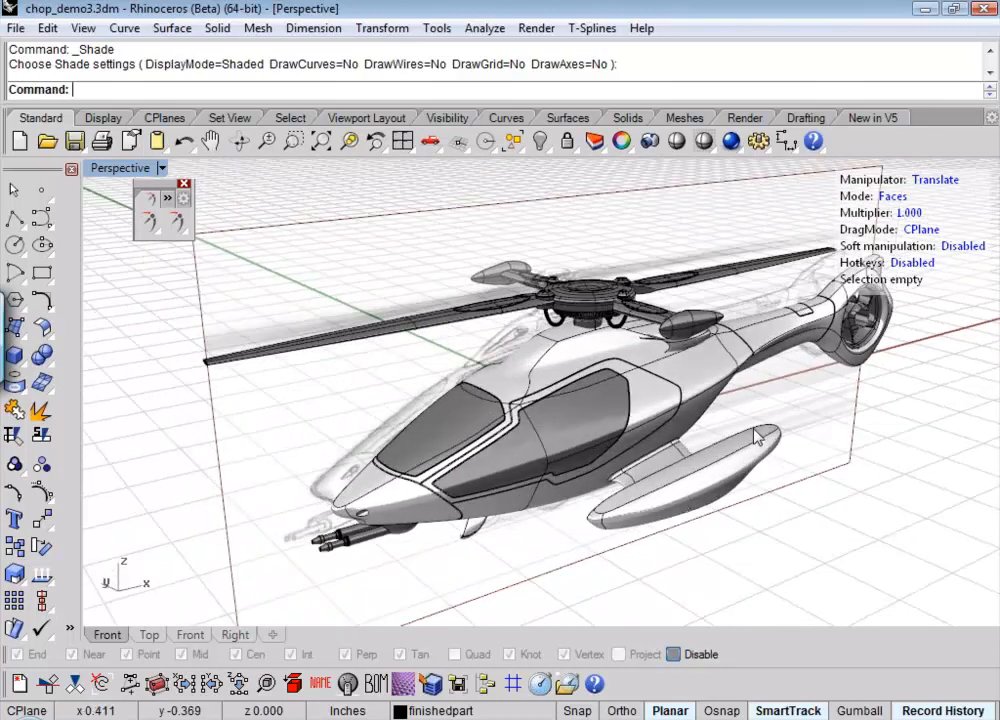
right_drag(763, 432, 706, 459)
right_drag(698, 466, 845, 395)
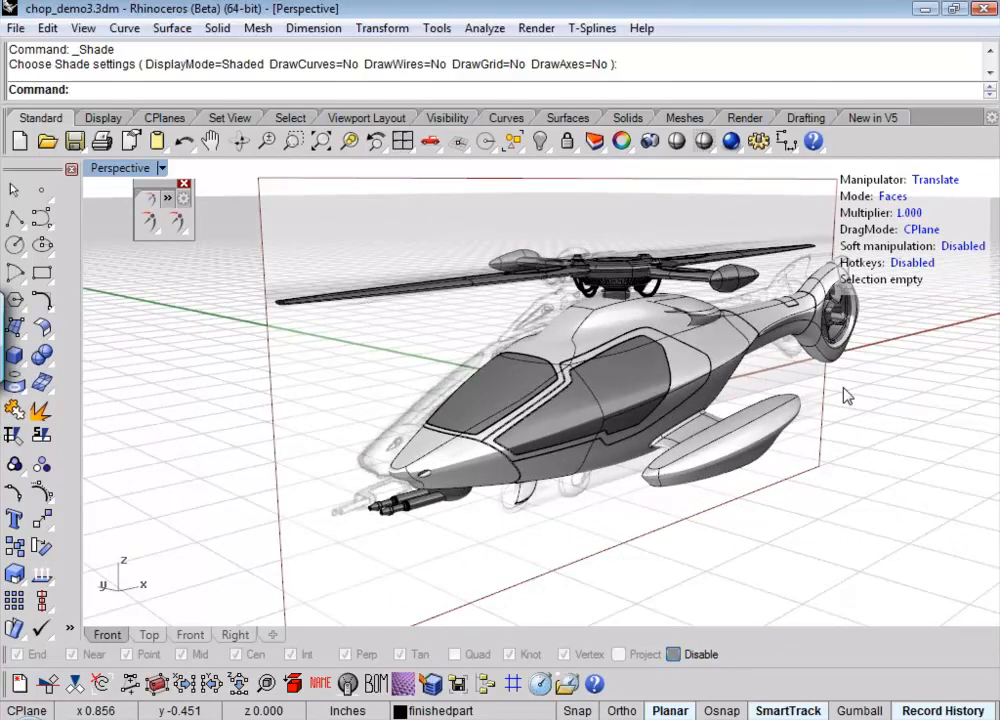
click(997, 52)
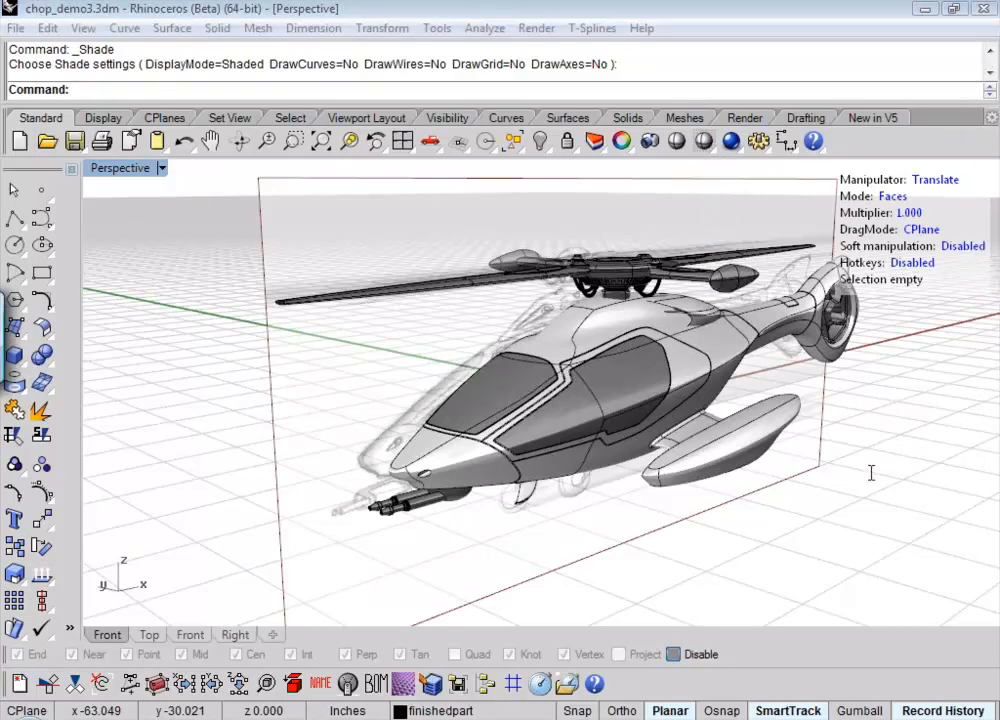